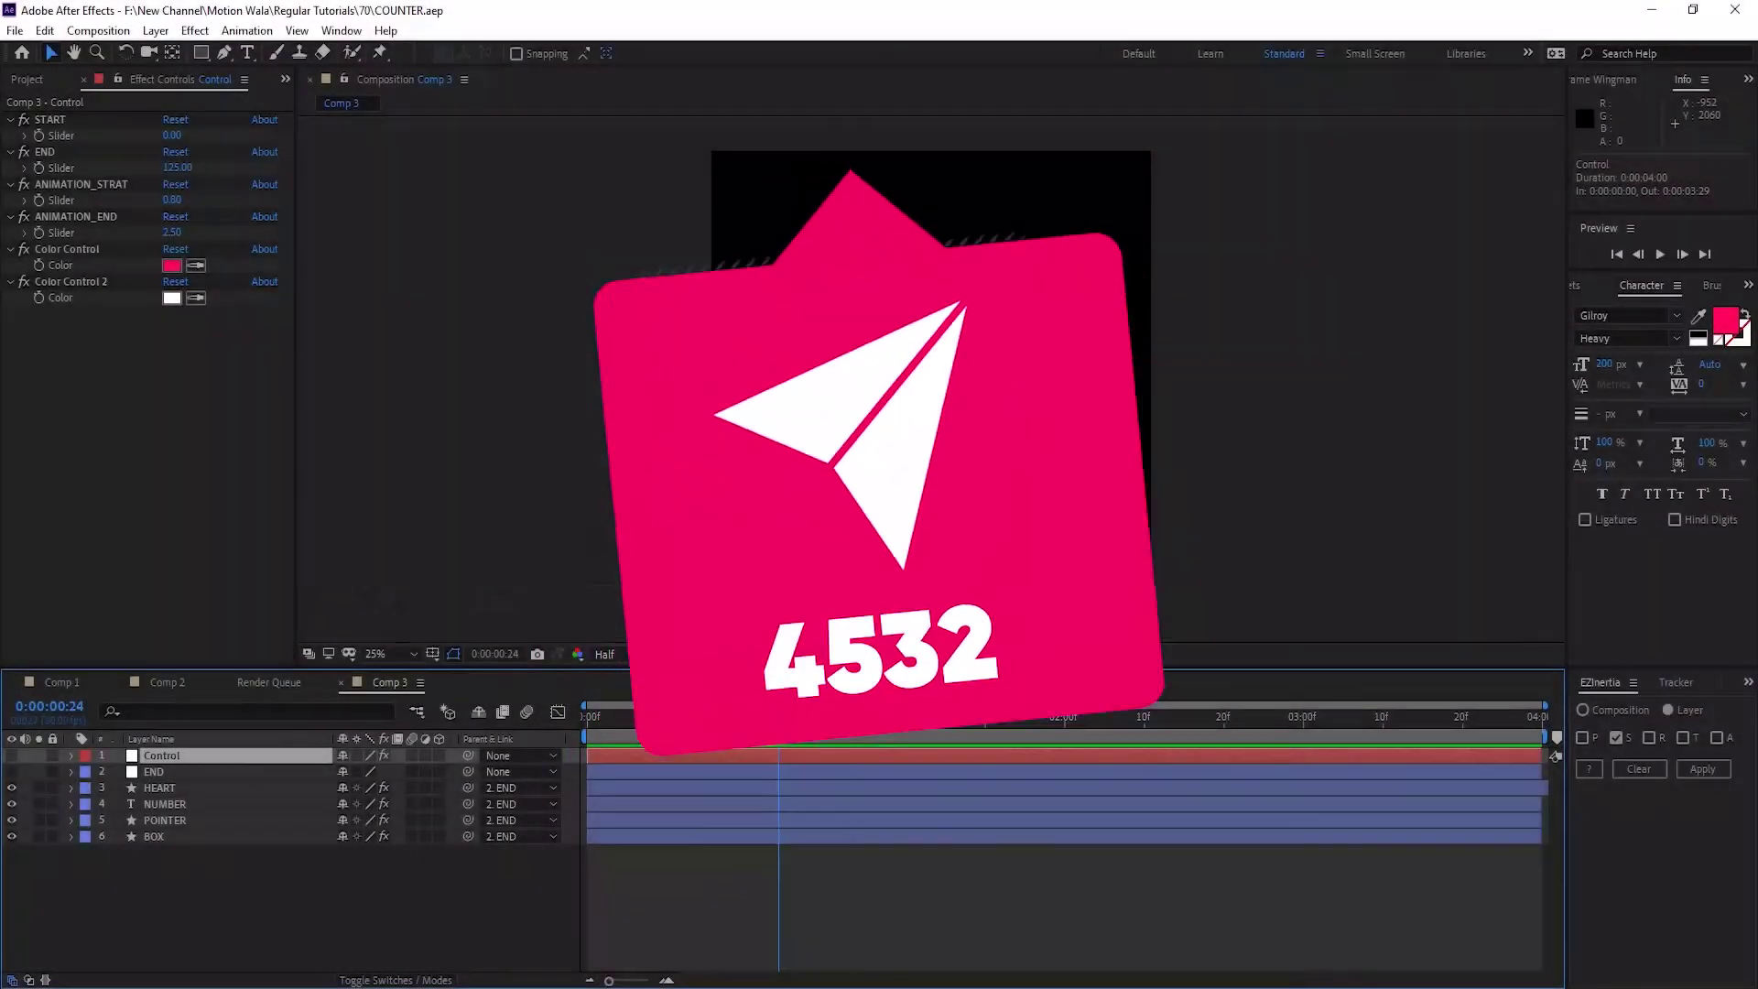
Set the START slider to 10 and the END slider to 500, and preview the counter animation
drag(809, 719, 754, 723)
click(171, 138)
text(10)
key(Tab)
text(500)
key(Return)
key(space)
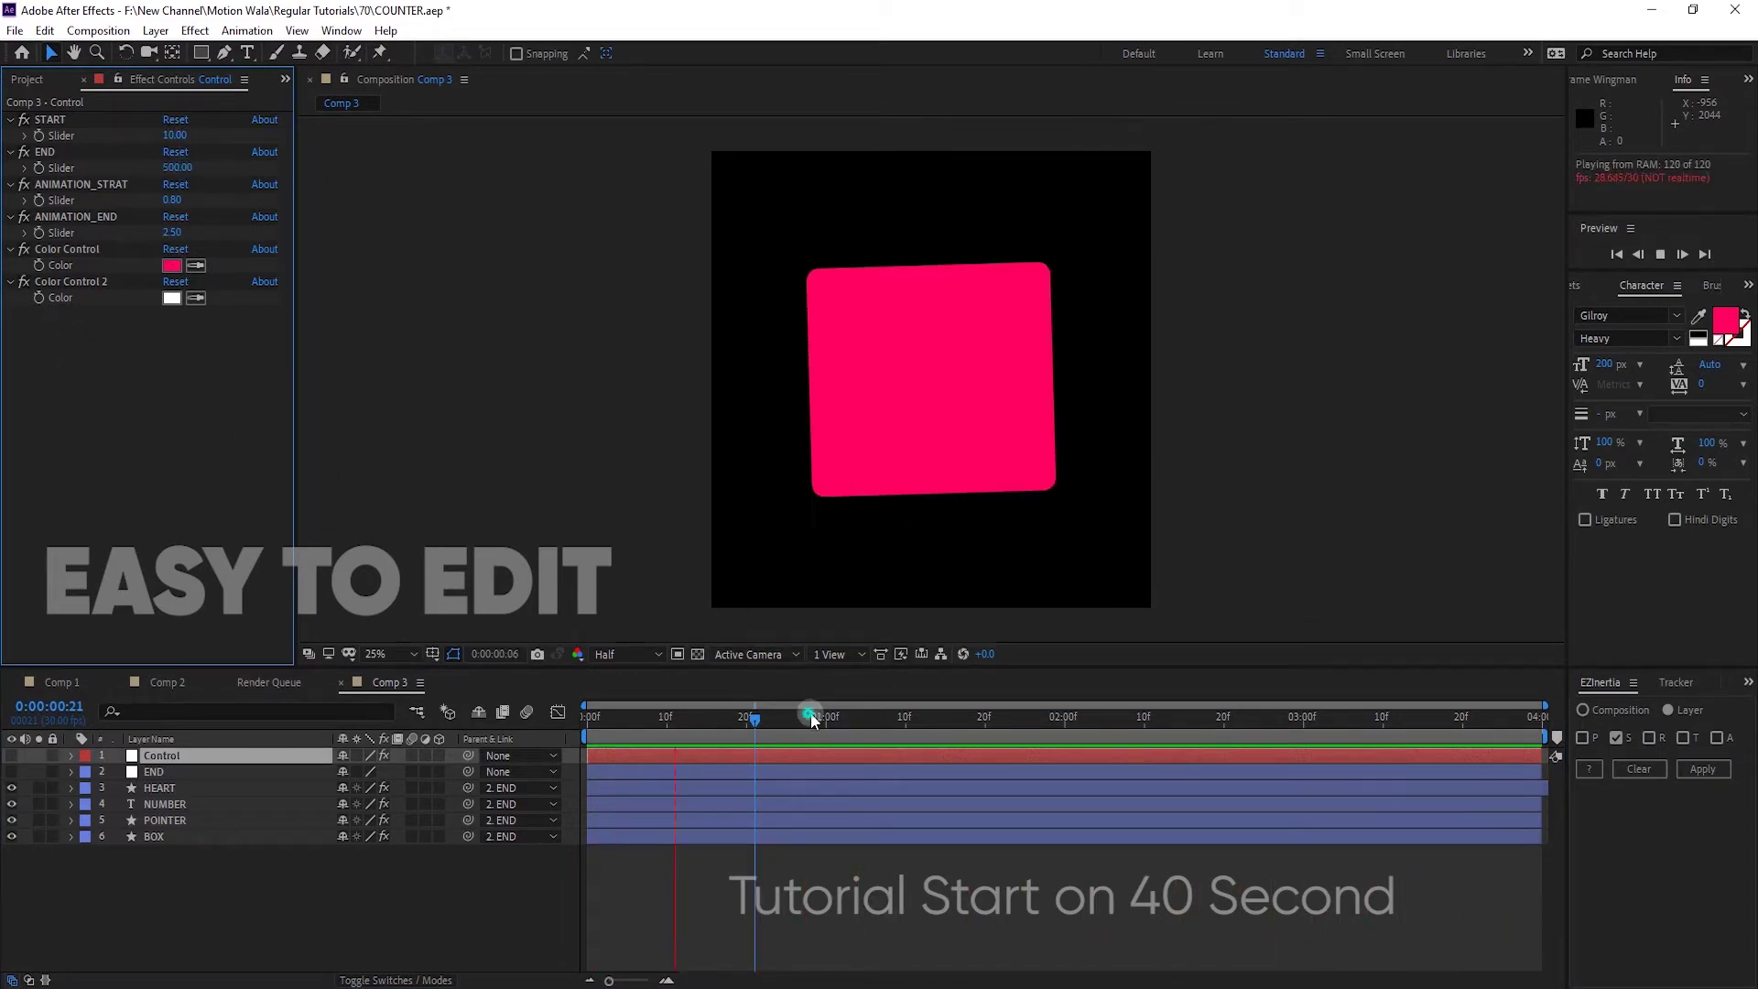
key(space)
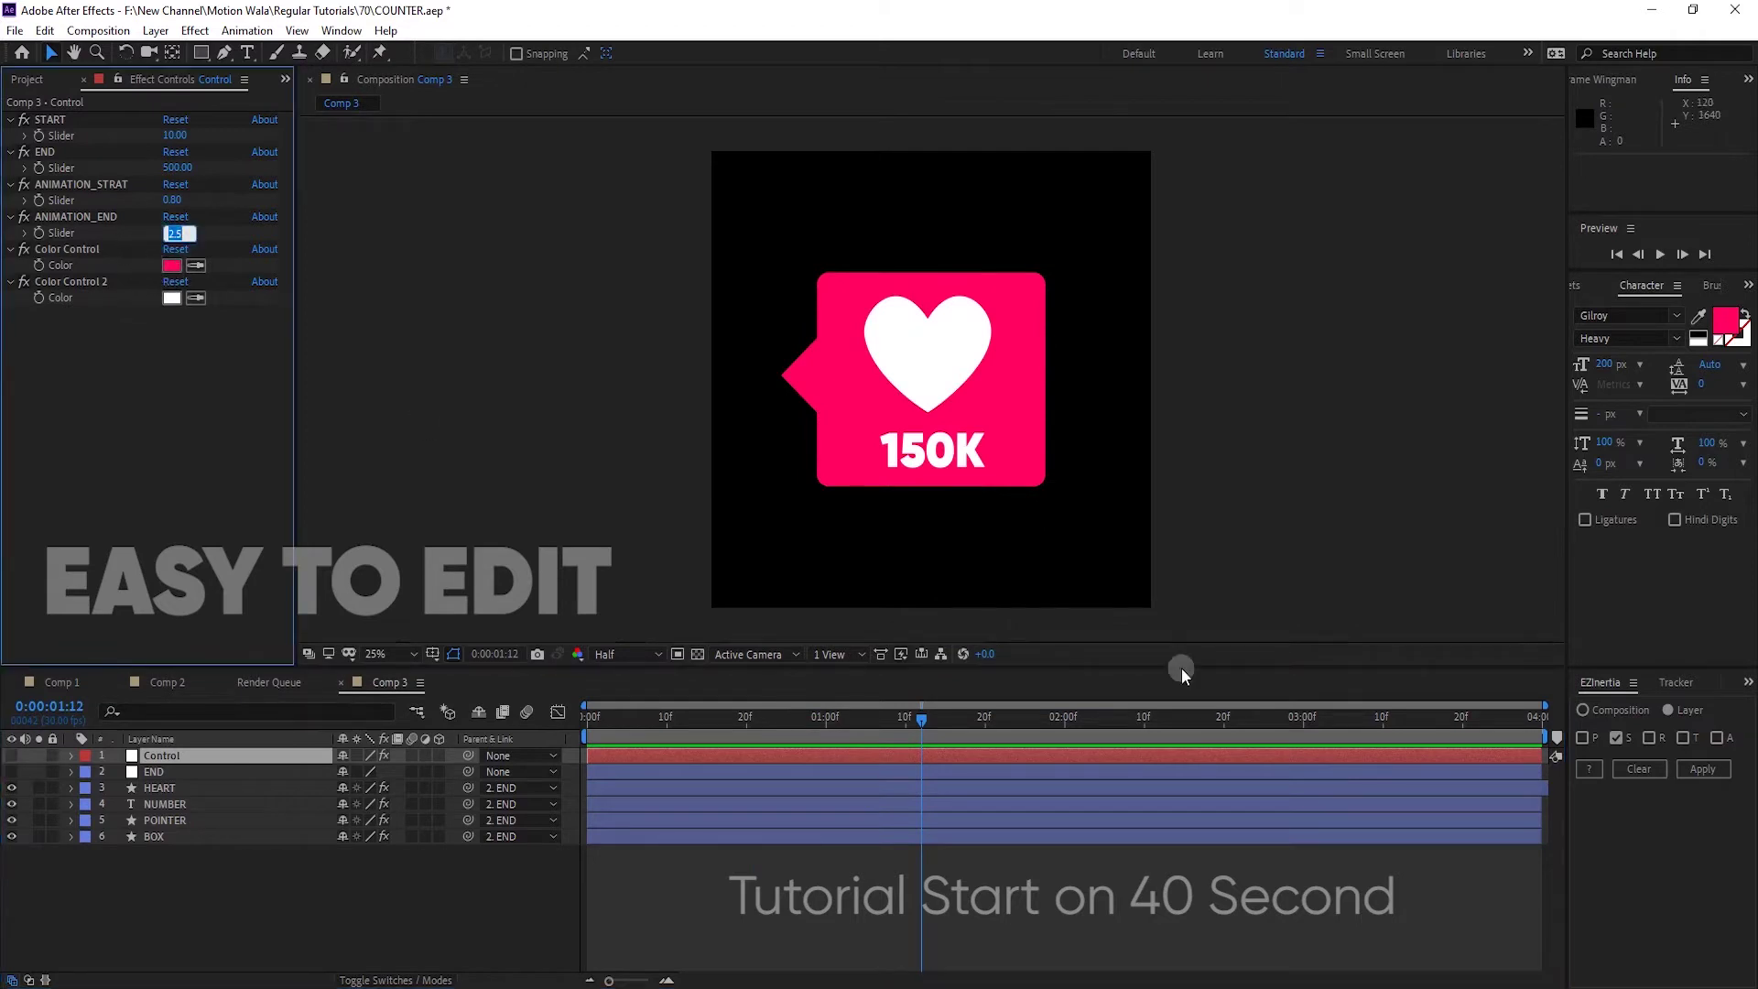
Set the ANIMATION_END slider to 3 and check the counter at around the two-second mark
click(1299, 725)
drag(1302, 727, 1265, 732)
click(172, 233)
text(3)
key(Return)
click(1072, 723)
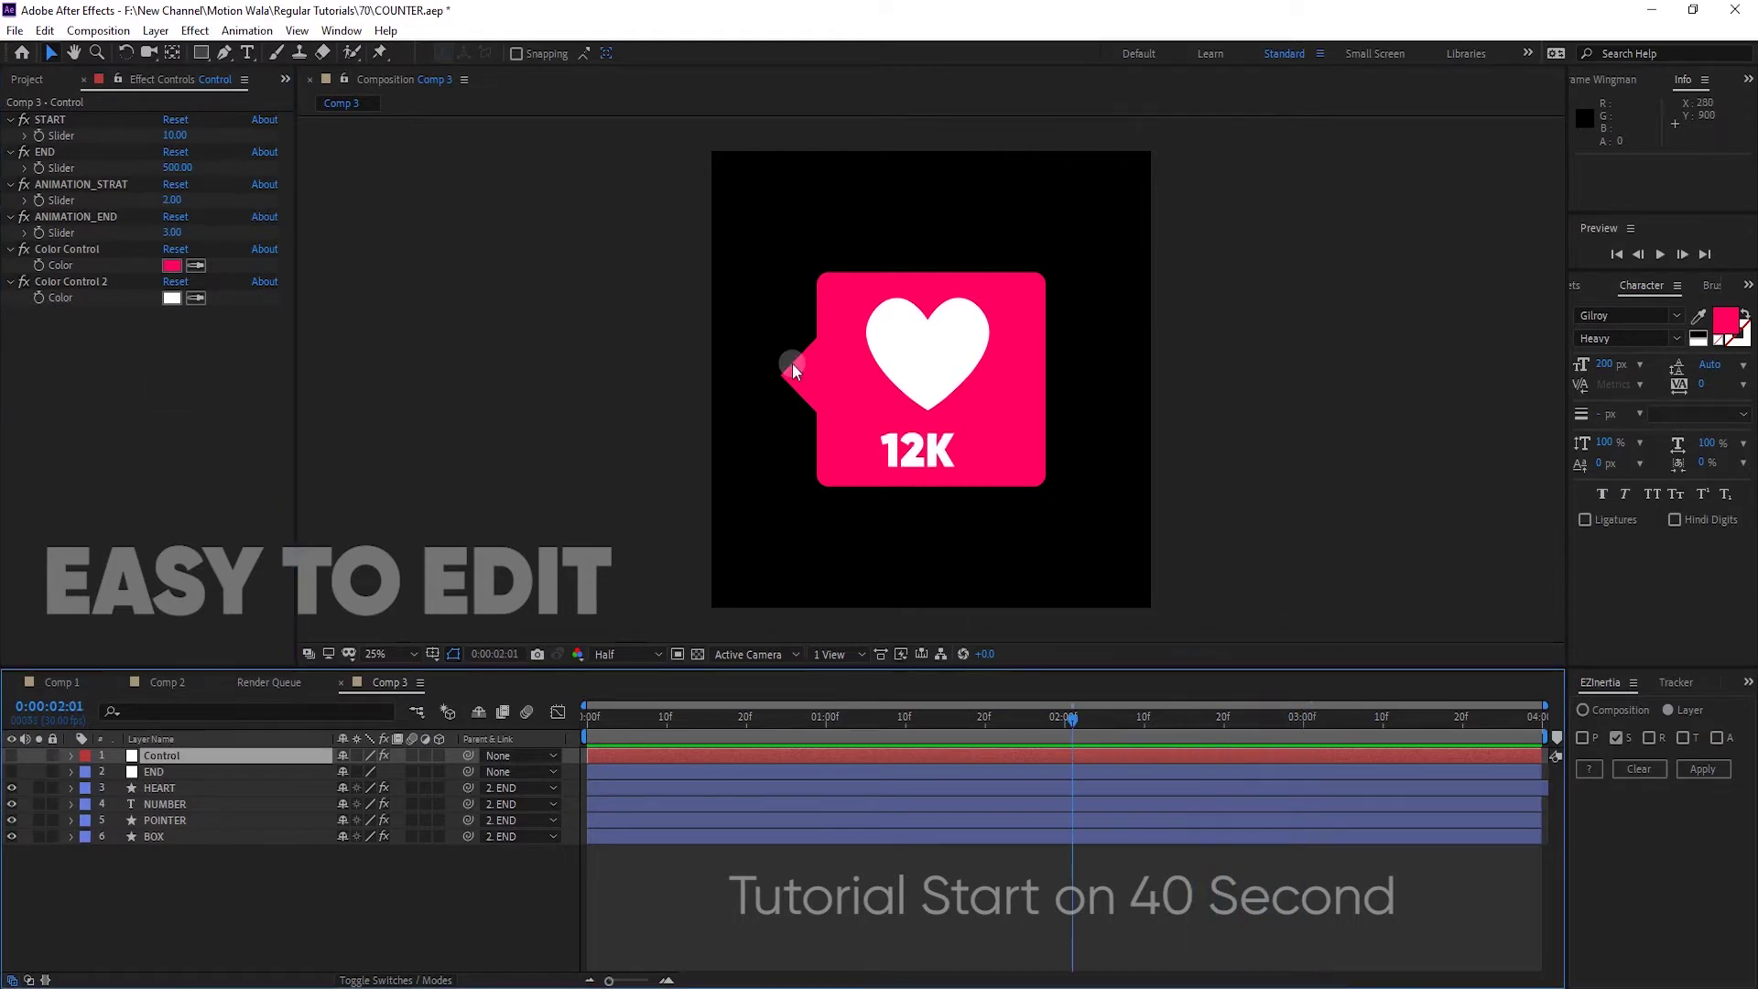
Move the POINTER shape to the middle of the box's upper edge and preview the animation
drag(801, 389, 923, 273)
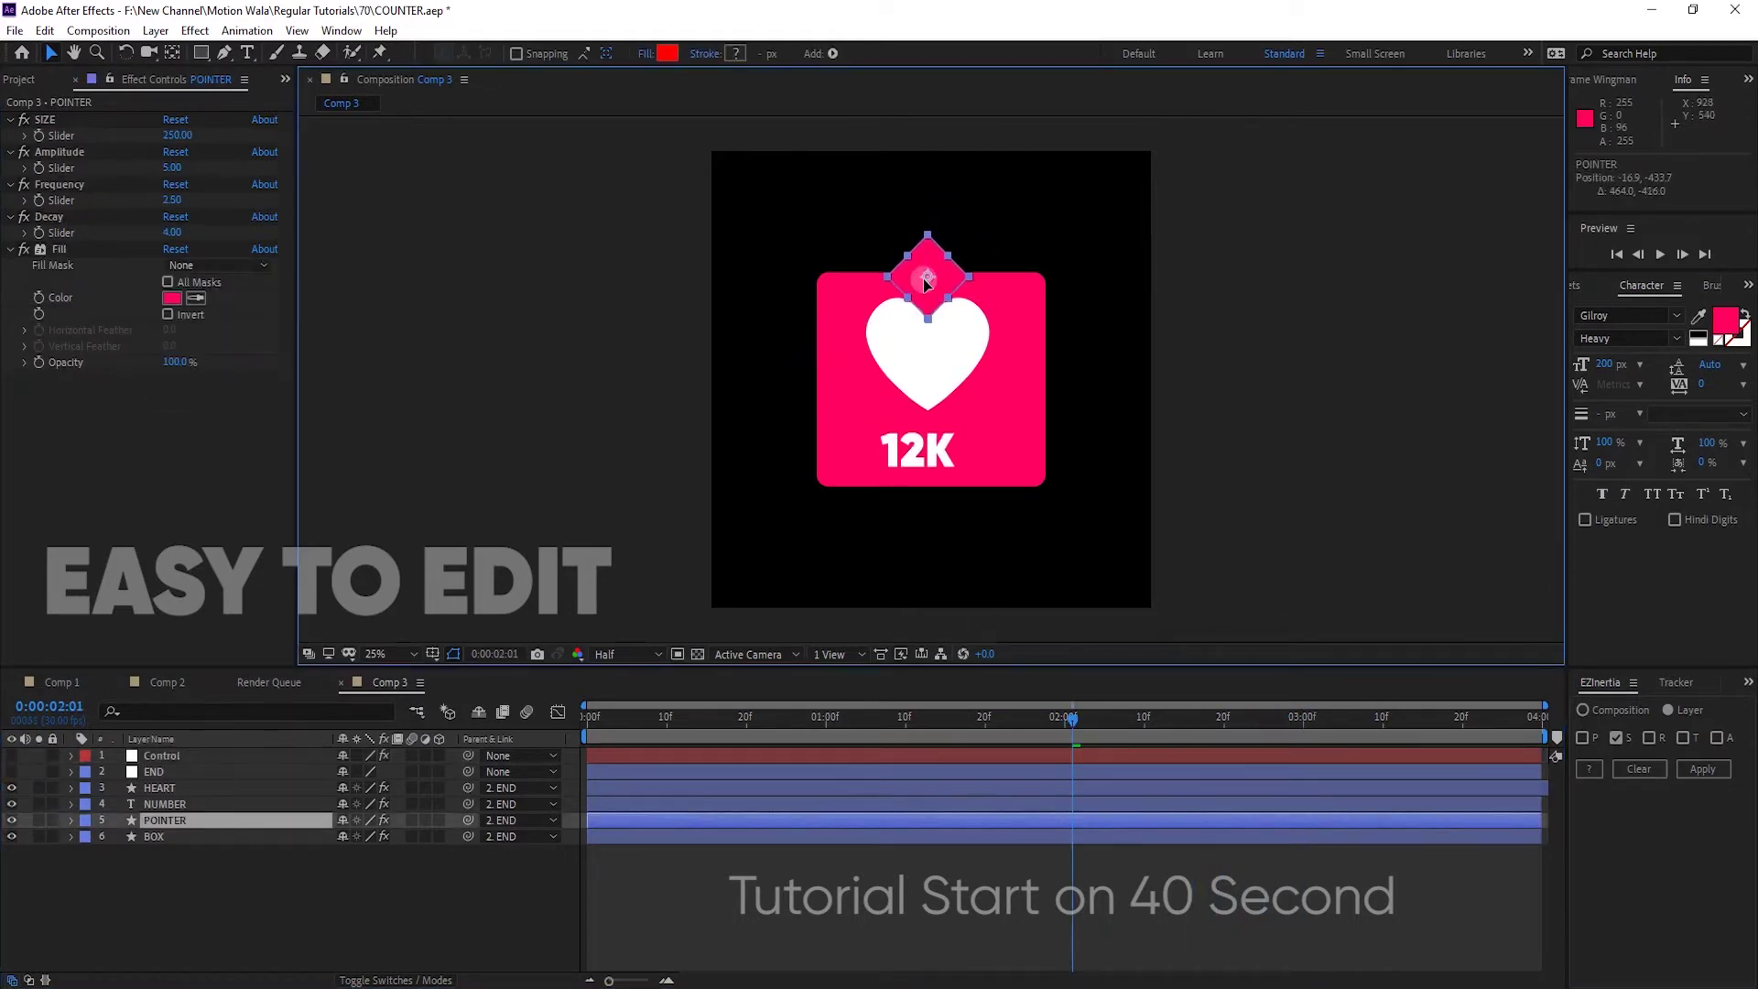
click(941, 952)
drag(983, 719, 746, 720)
key(space)
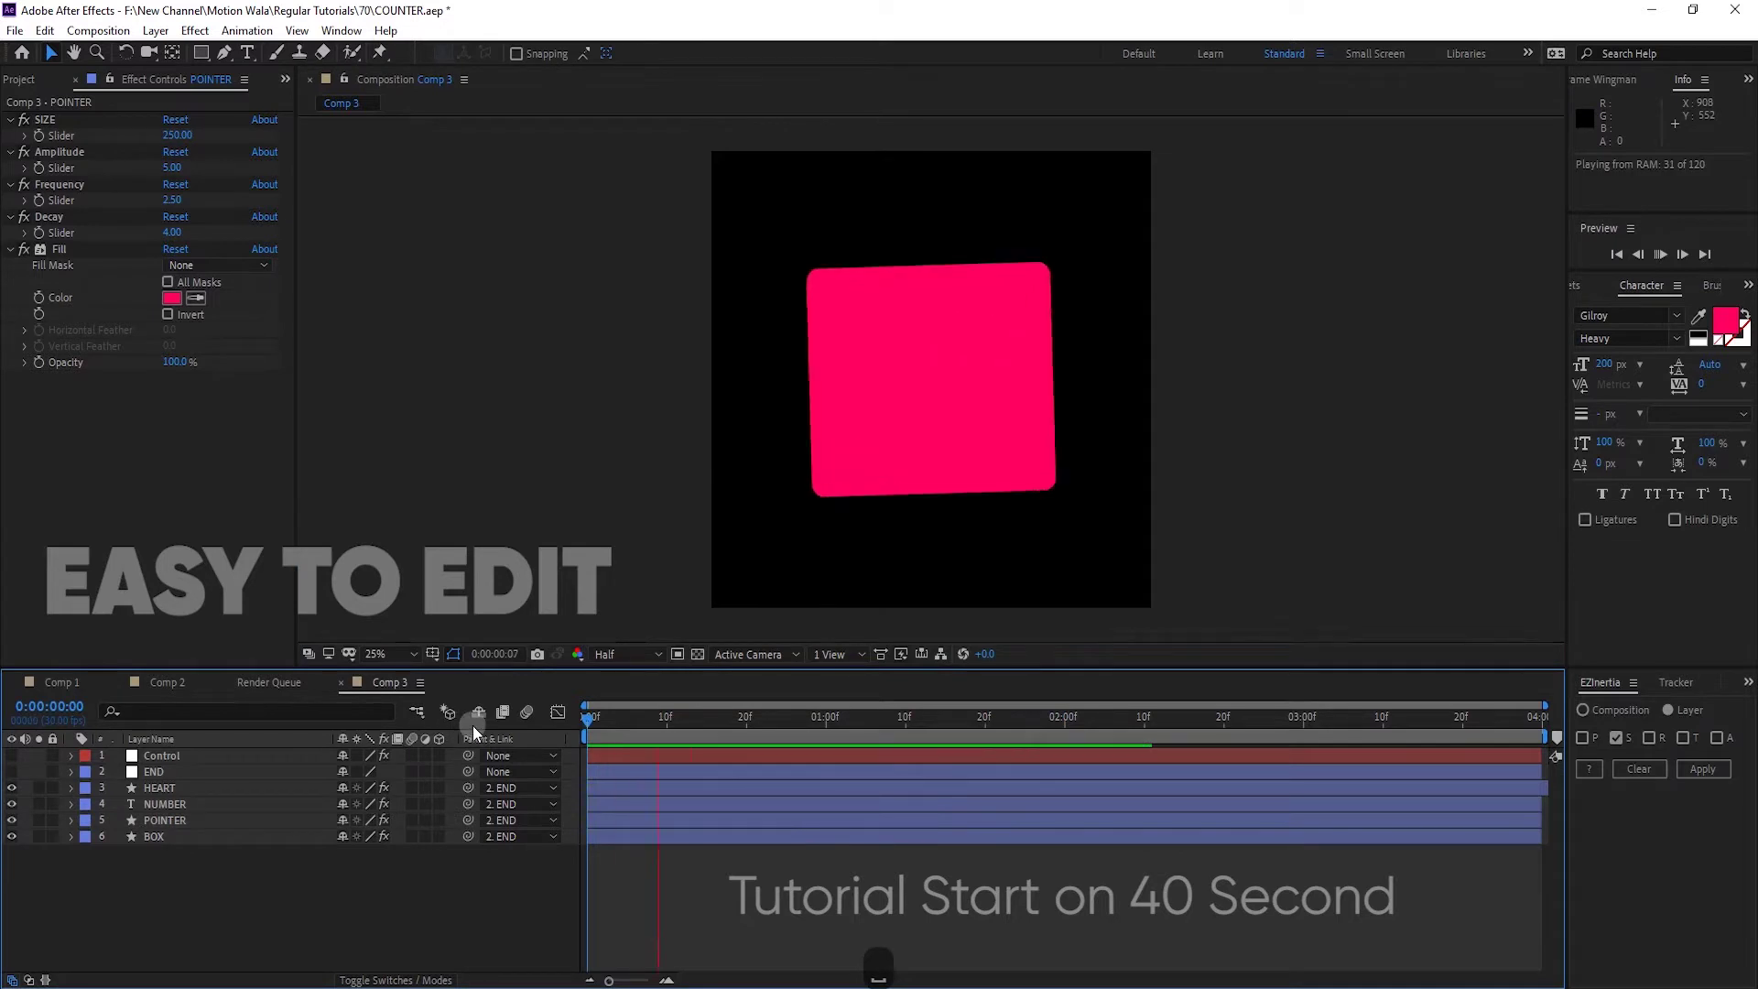
Move the POINTER shape to the lower part of the box's right edge and preview the animation
click(929, 263)
drag(929, 263, 1057, 442)
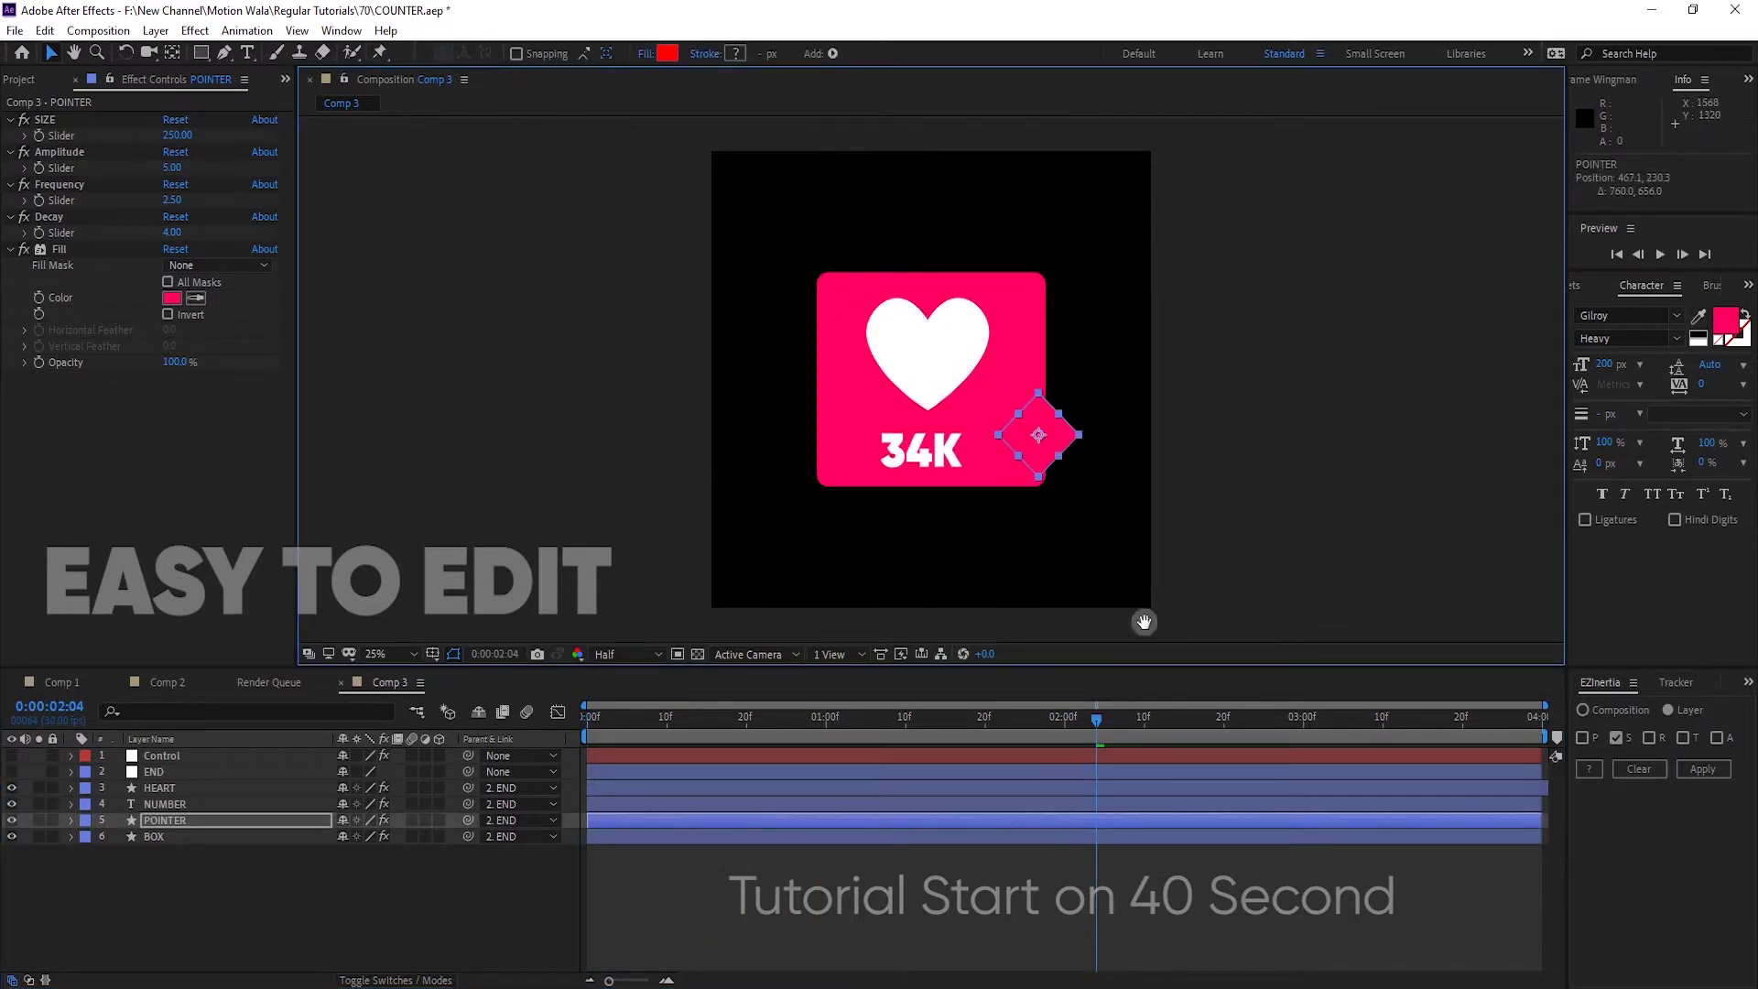
key(space)
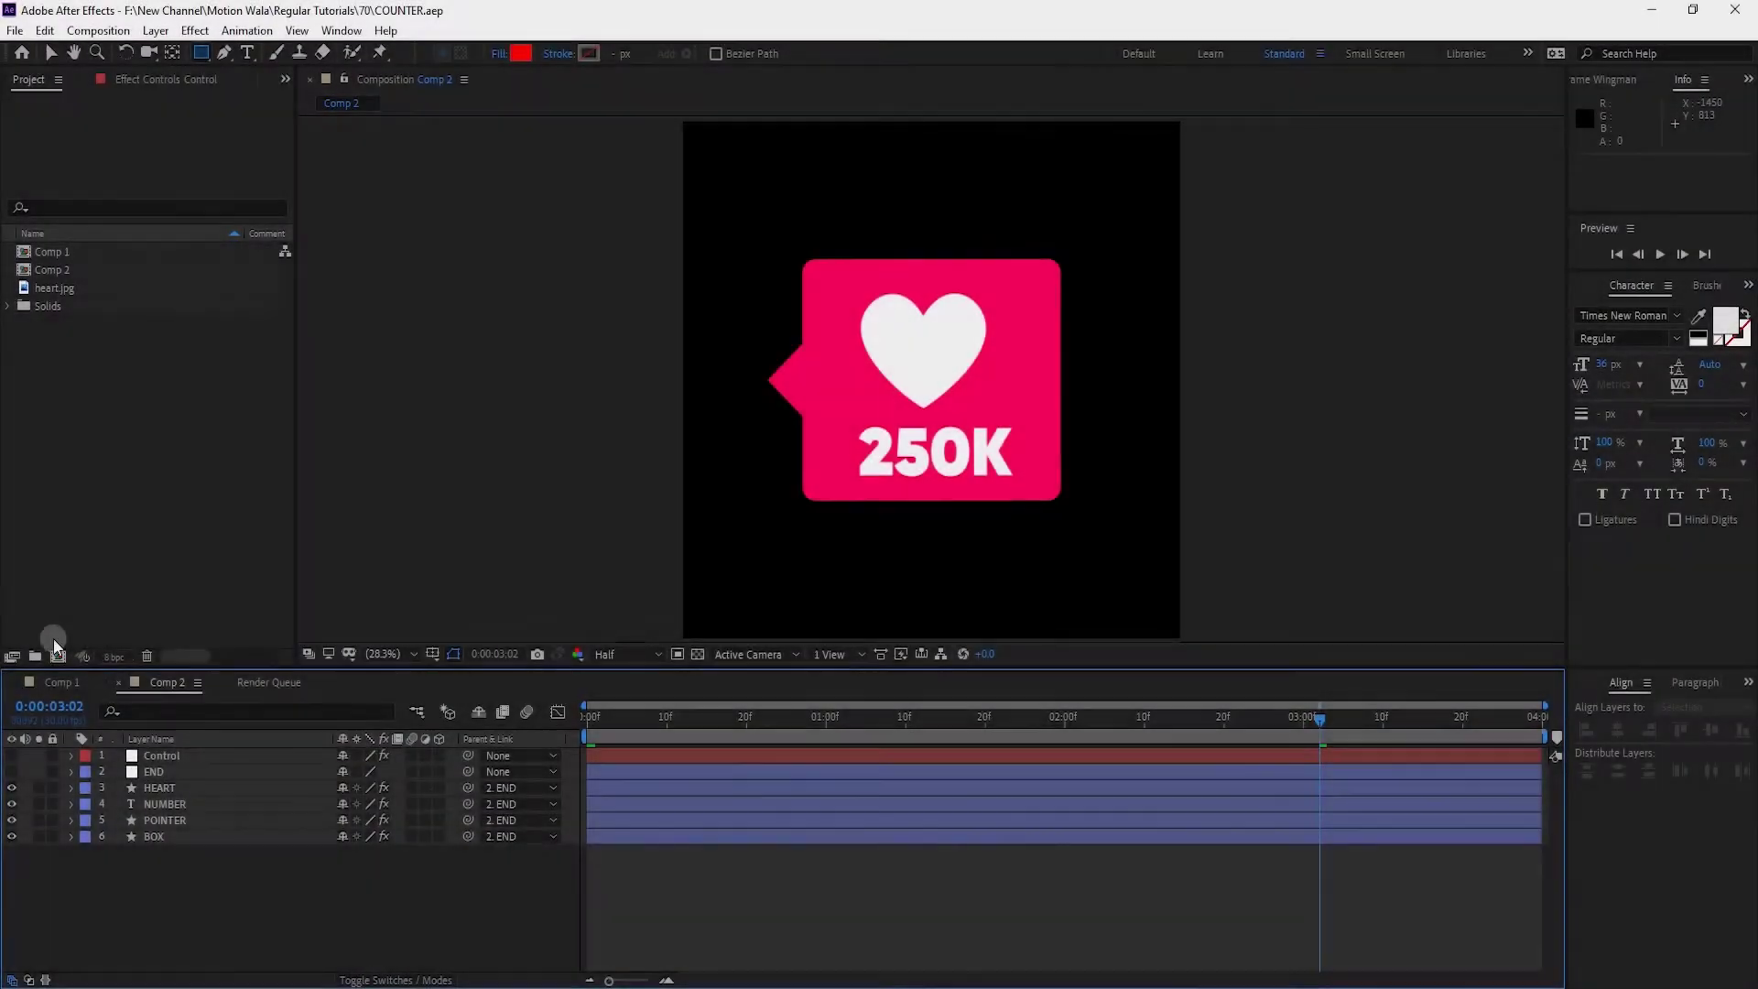
Create a new 1920 x 1920 px composition named Comp 3 at 30 fps with a duration of 4 seconds
click(57, 655)
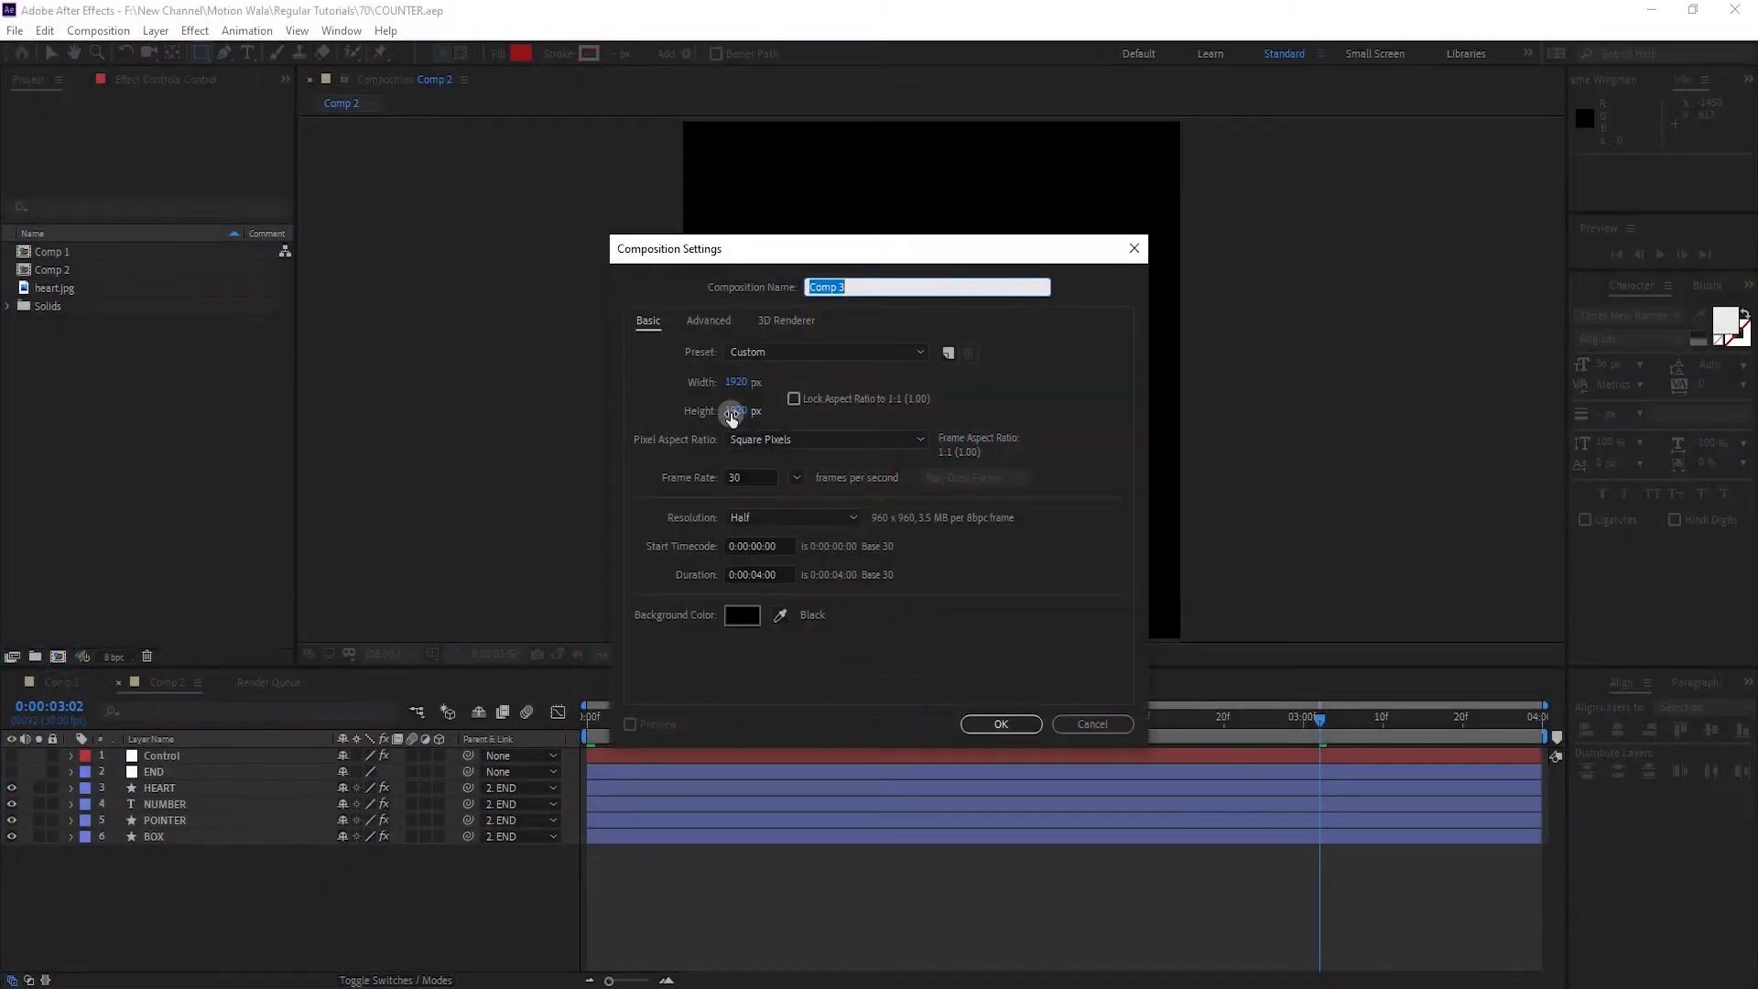
click(758, 476)
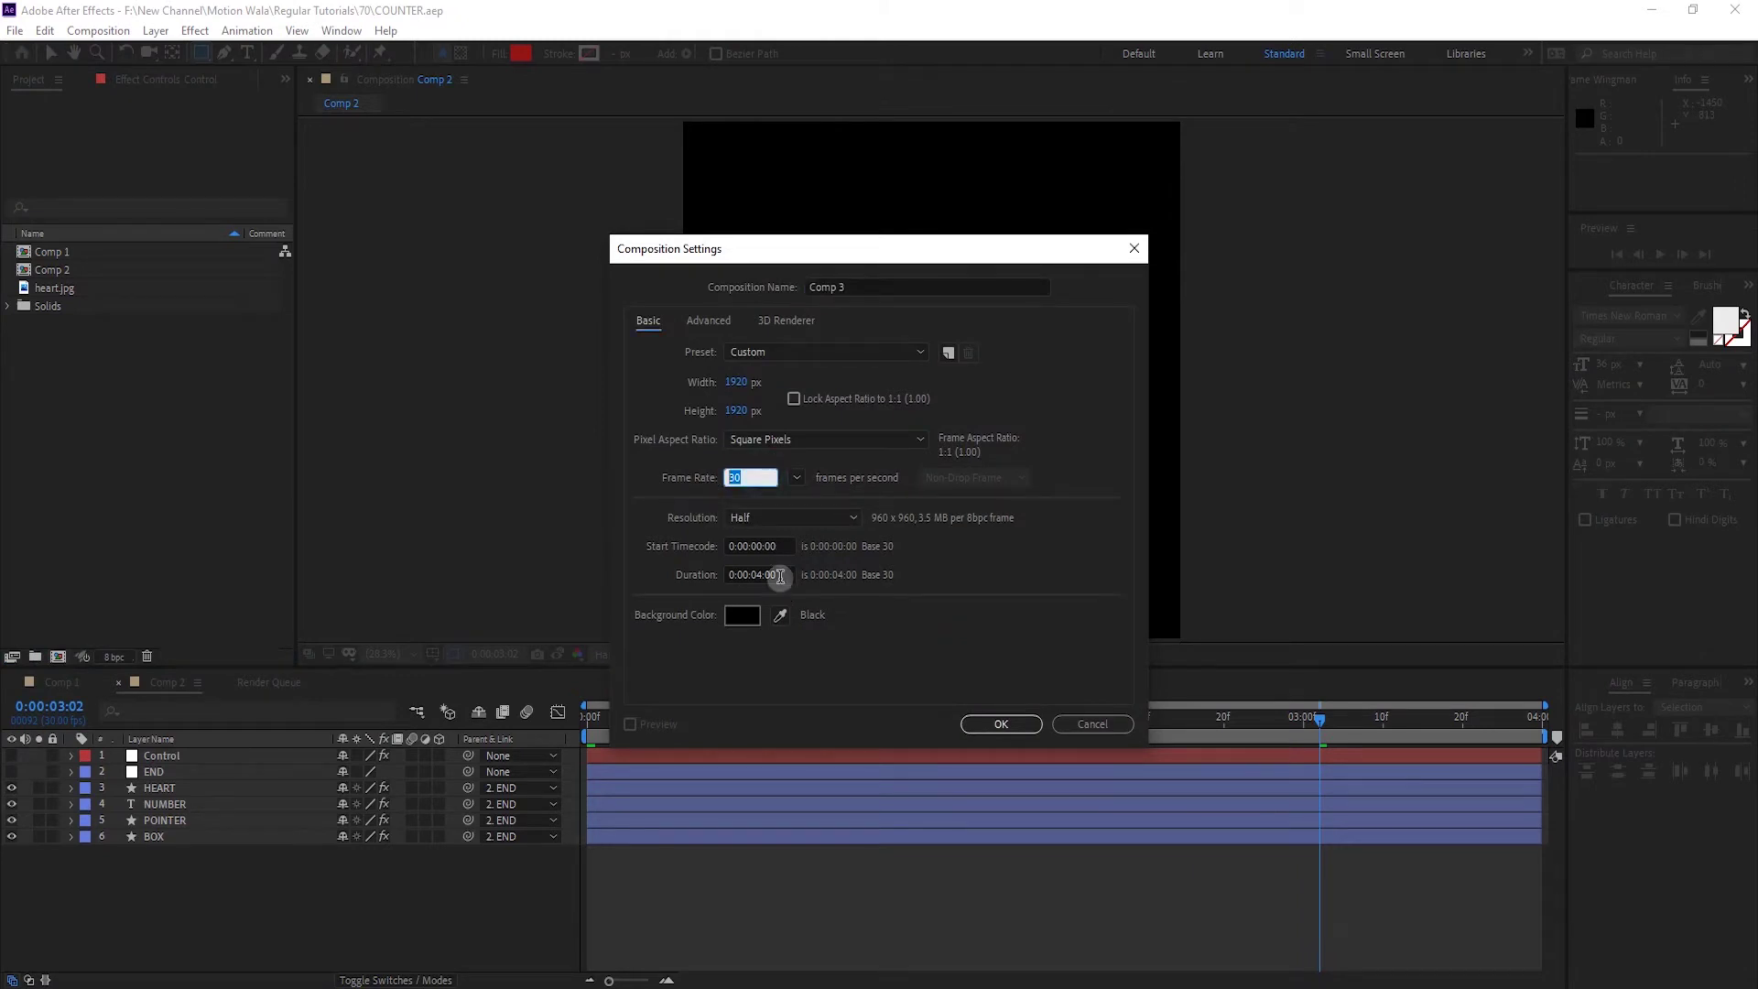
click(999, 721)
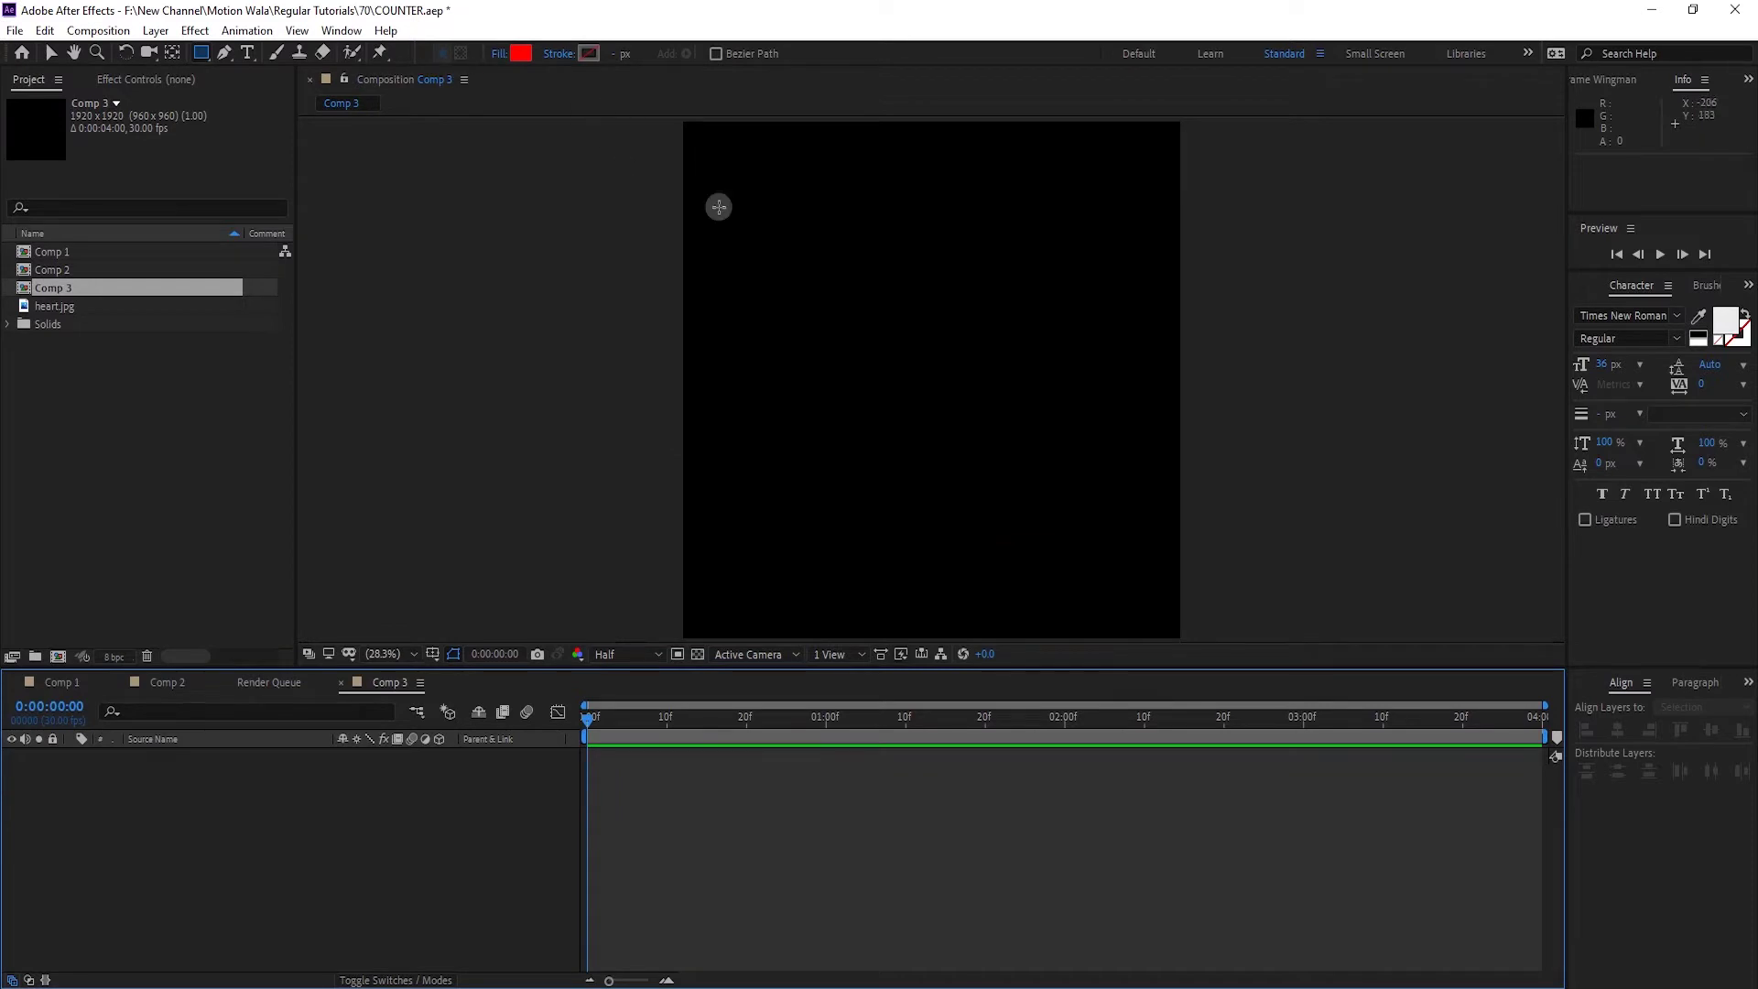
Draw a red rectangle about 1335 by 1216 px as a new shape layer and centre its anchor point on it
mouse_move(765, 202)
mouse_down()
mouse_move(1032, 522)
mouse_move(1106, 528)
mouse_up()
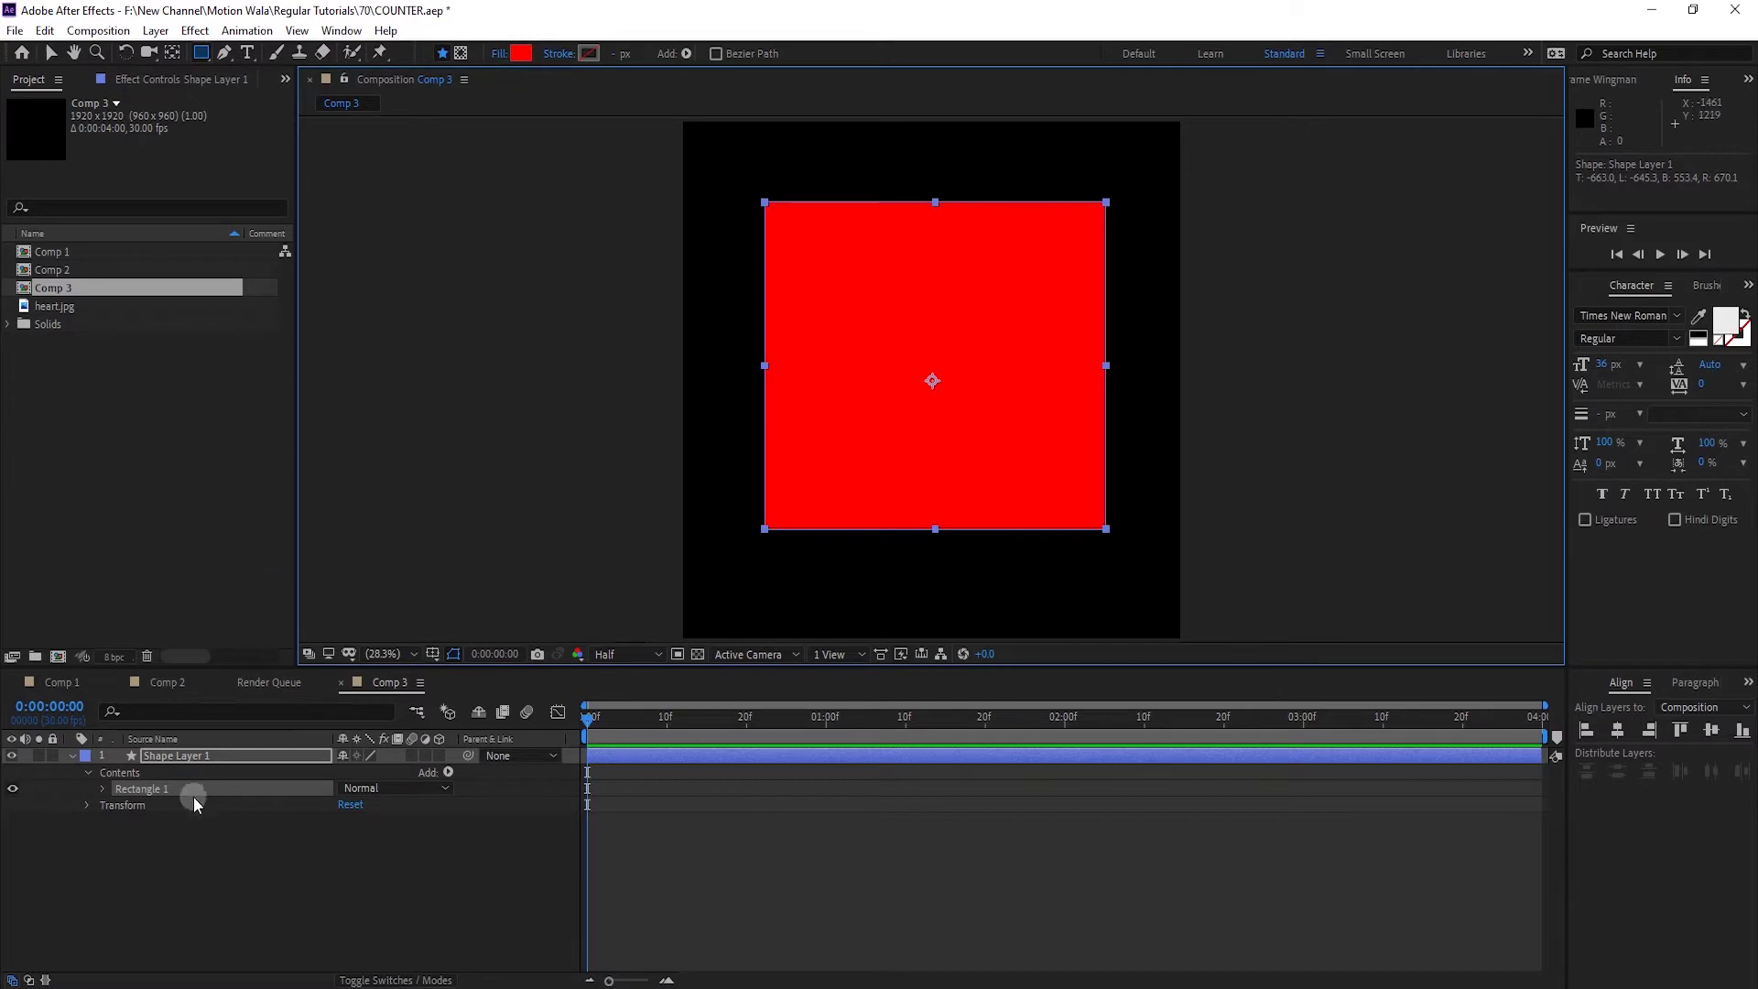
click(291, 760)
key(ctrl+alt+Home)
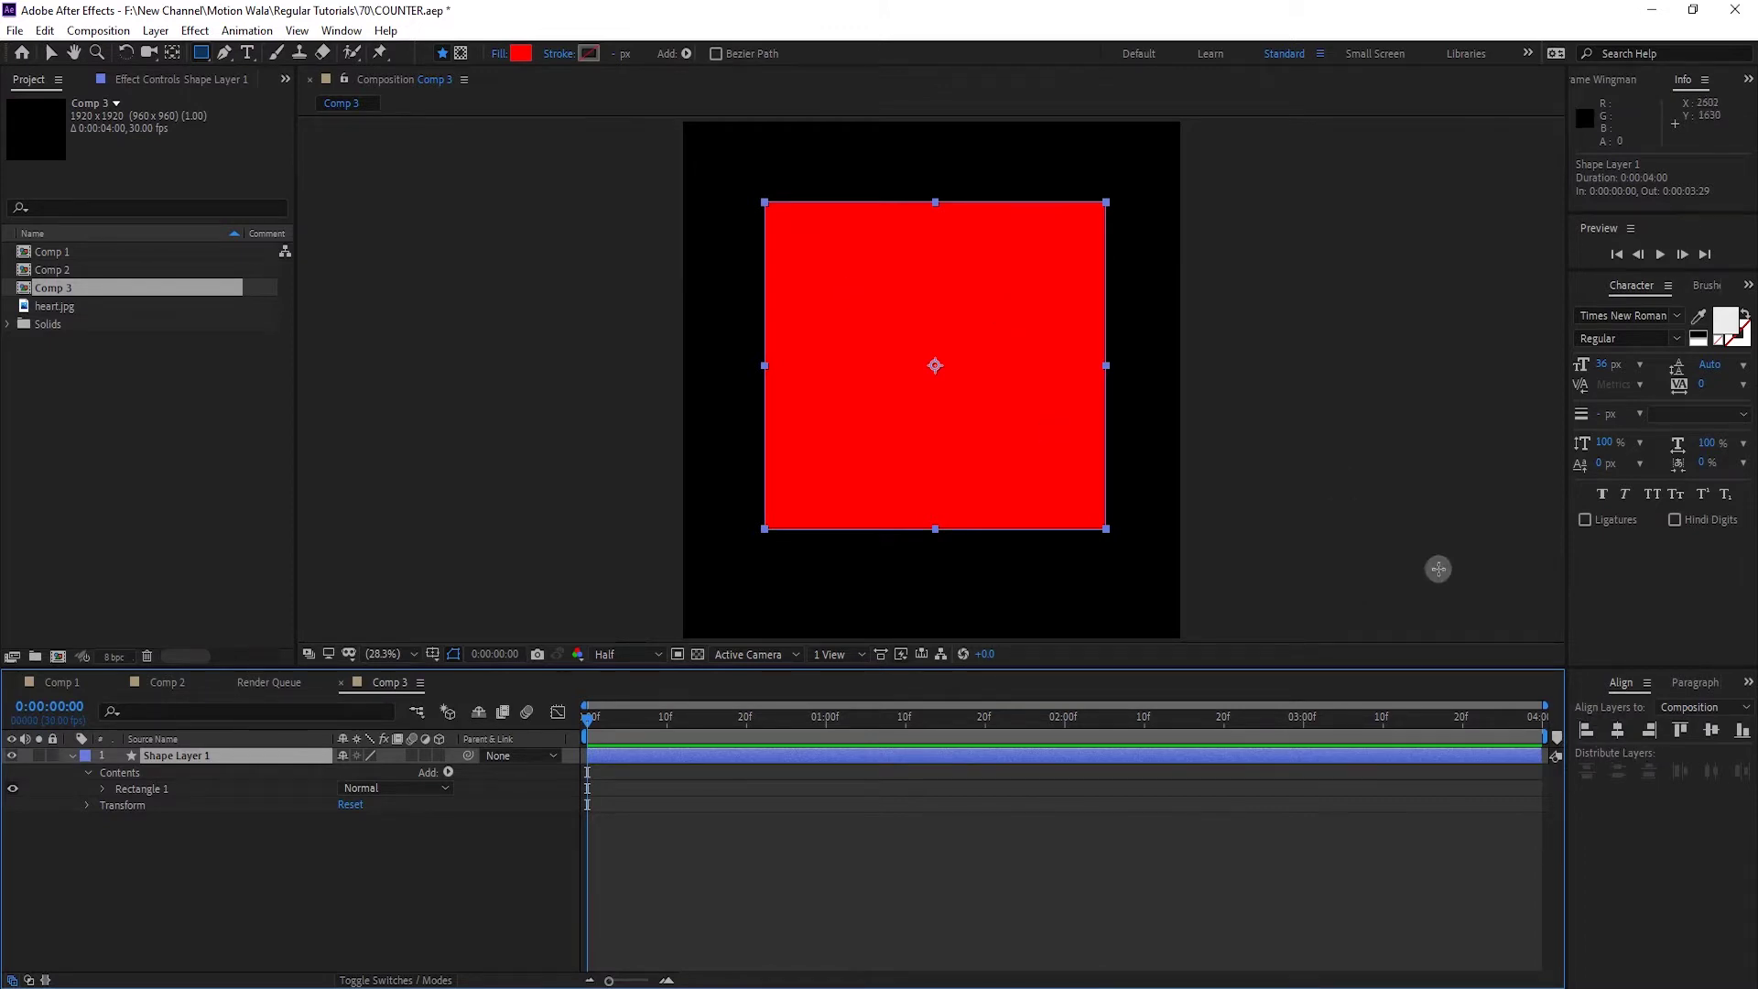
Align the rectangle to the horizontal and vertical centre of the composition
click(1617, 729)
click(1711, 729)
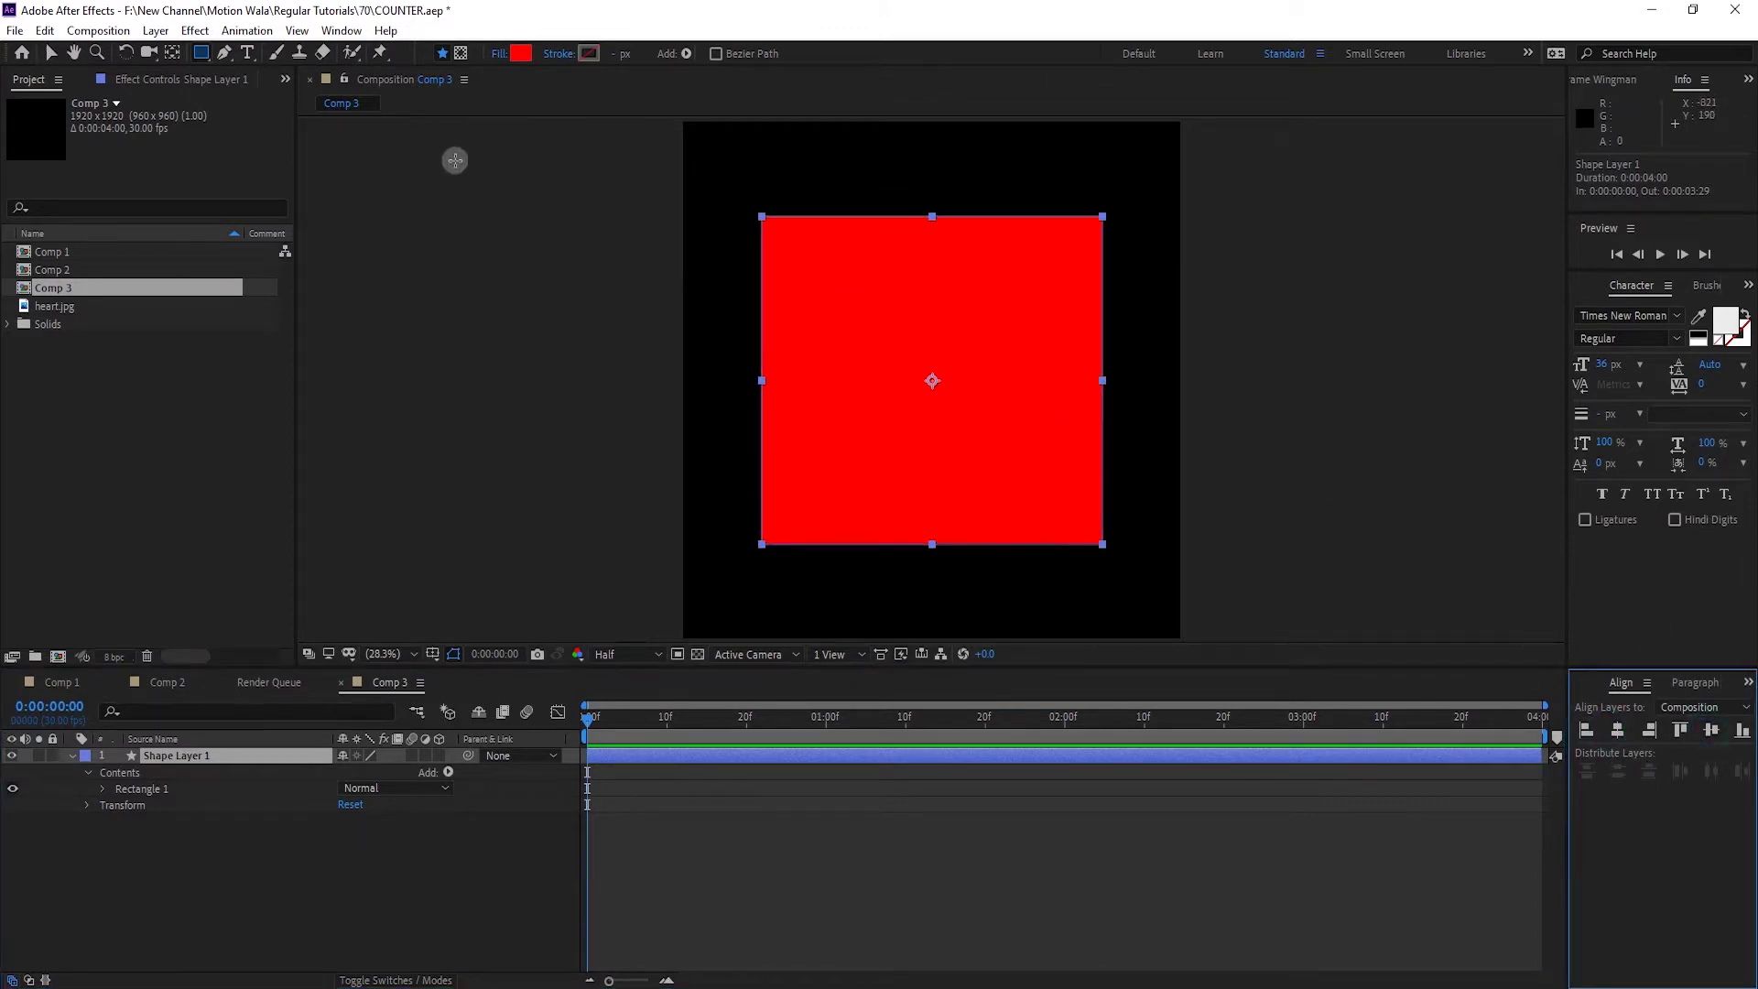
click(327, 30)
Rename the rectangle's shape layer as BOX
click(174, 758)
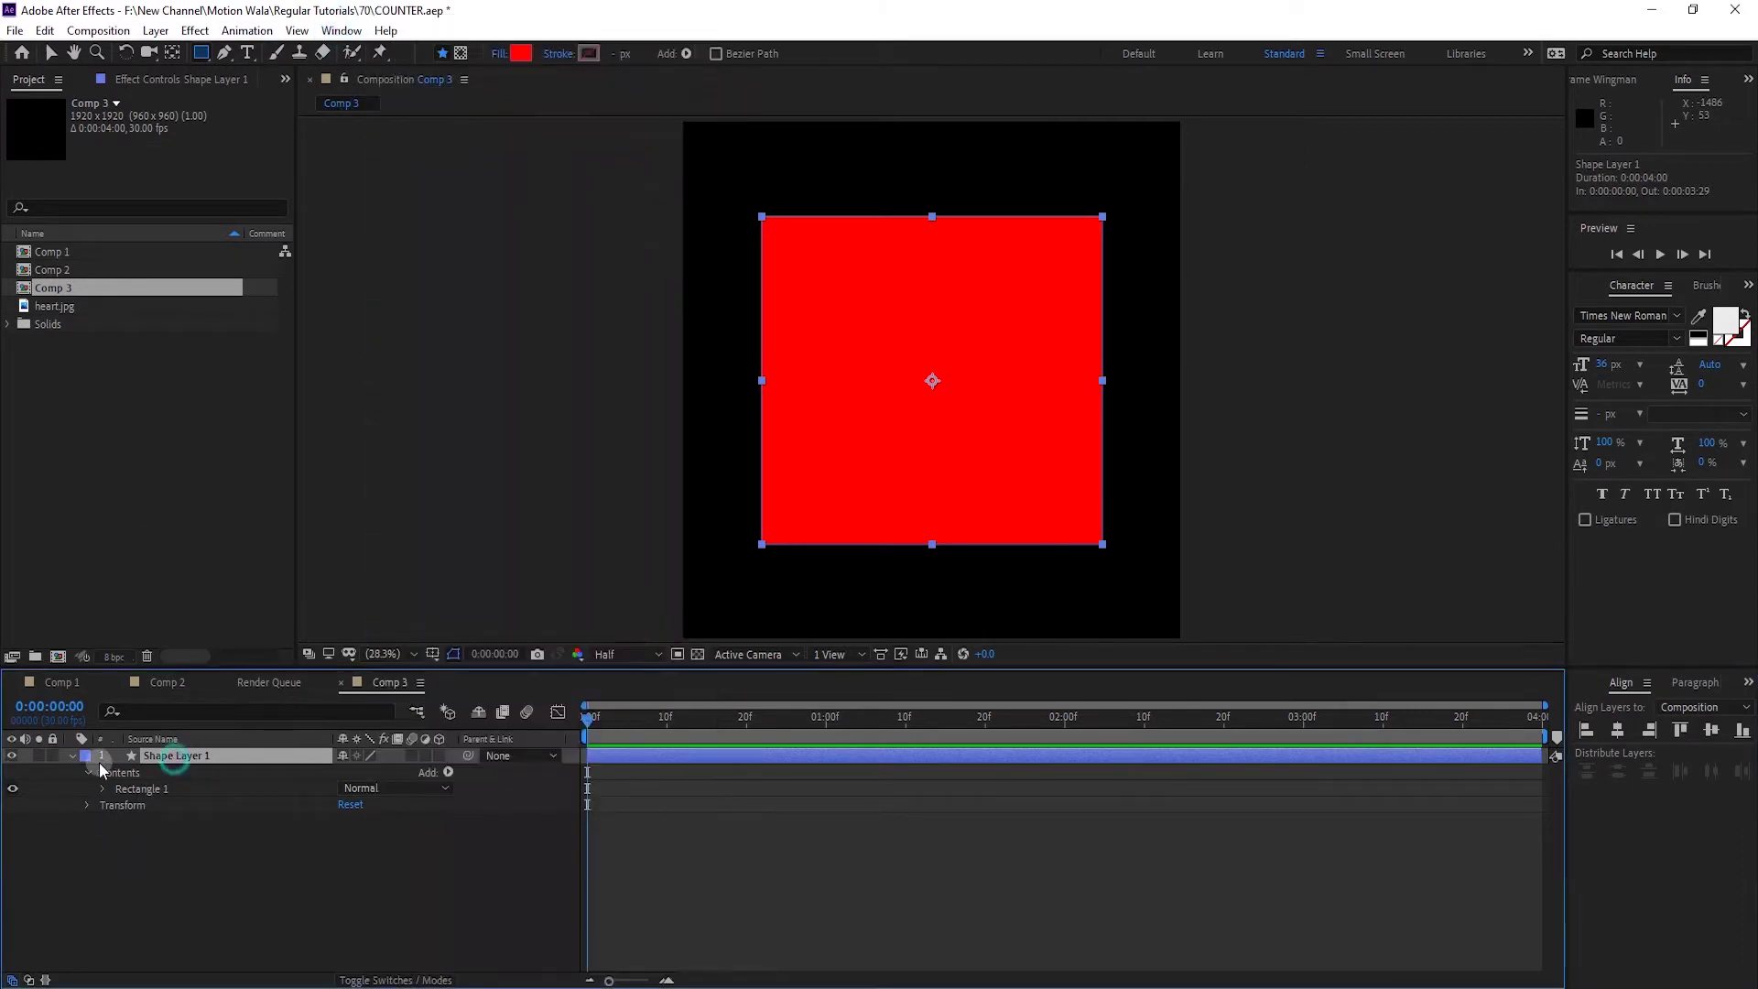
key(Return)
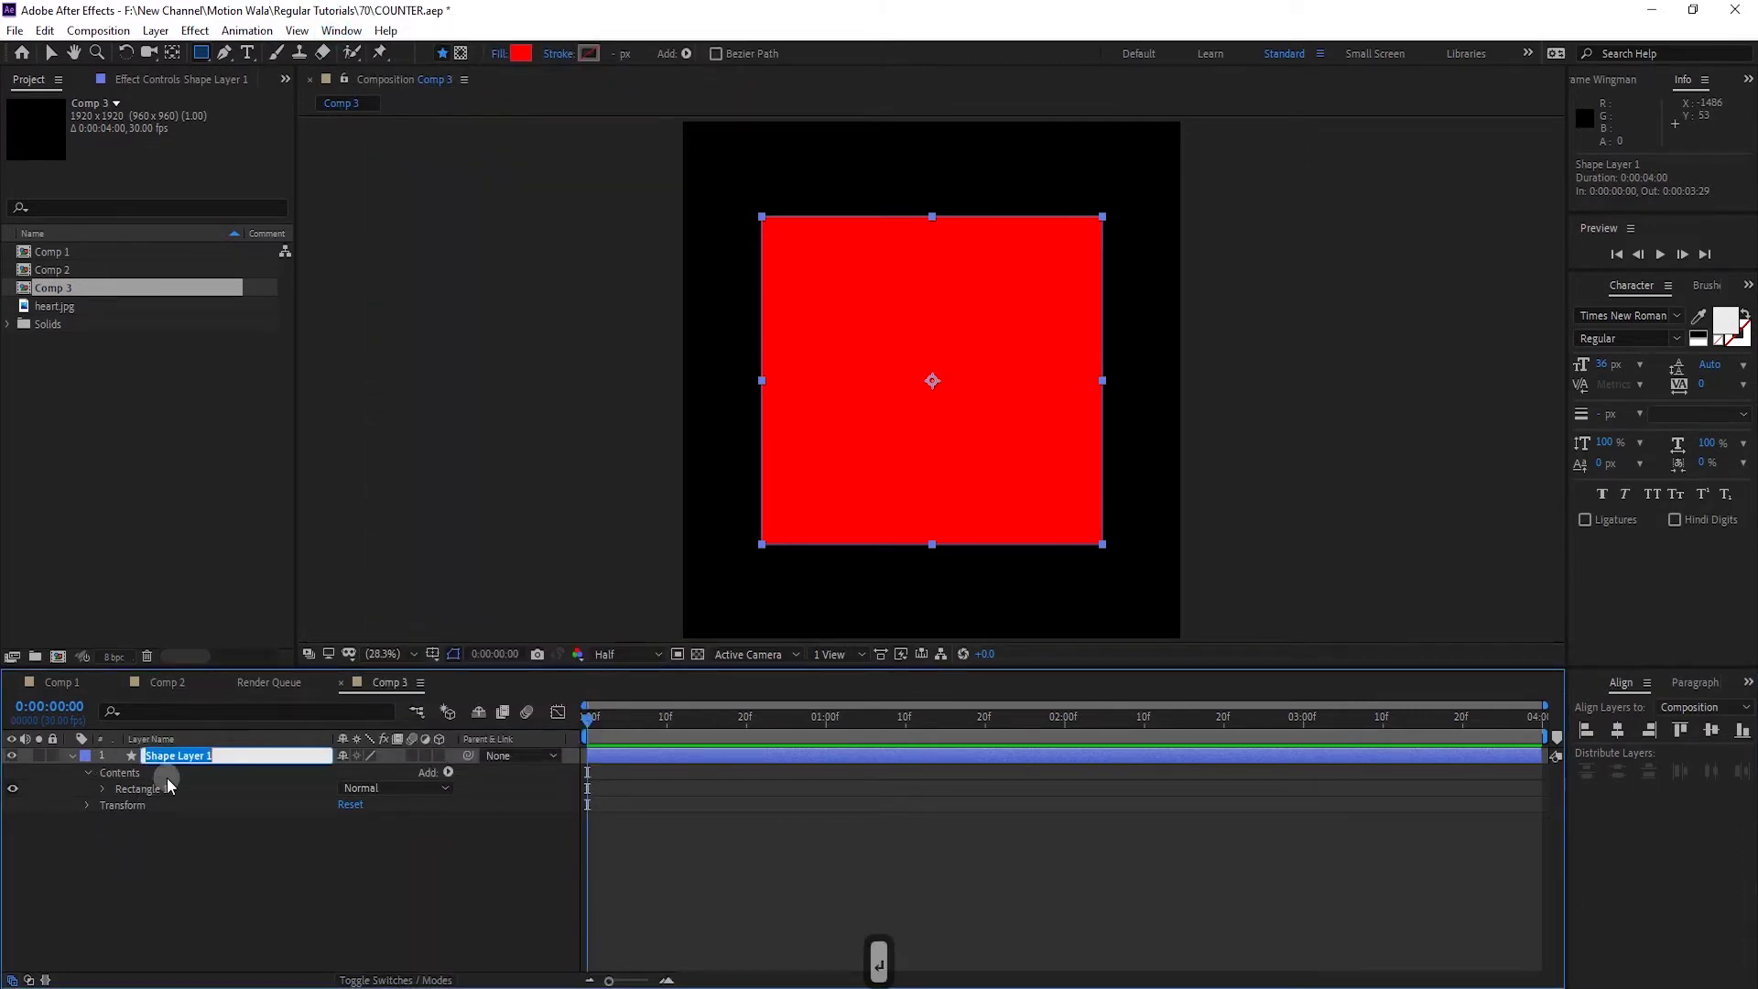
text(BOX)
key(Return)
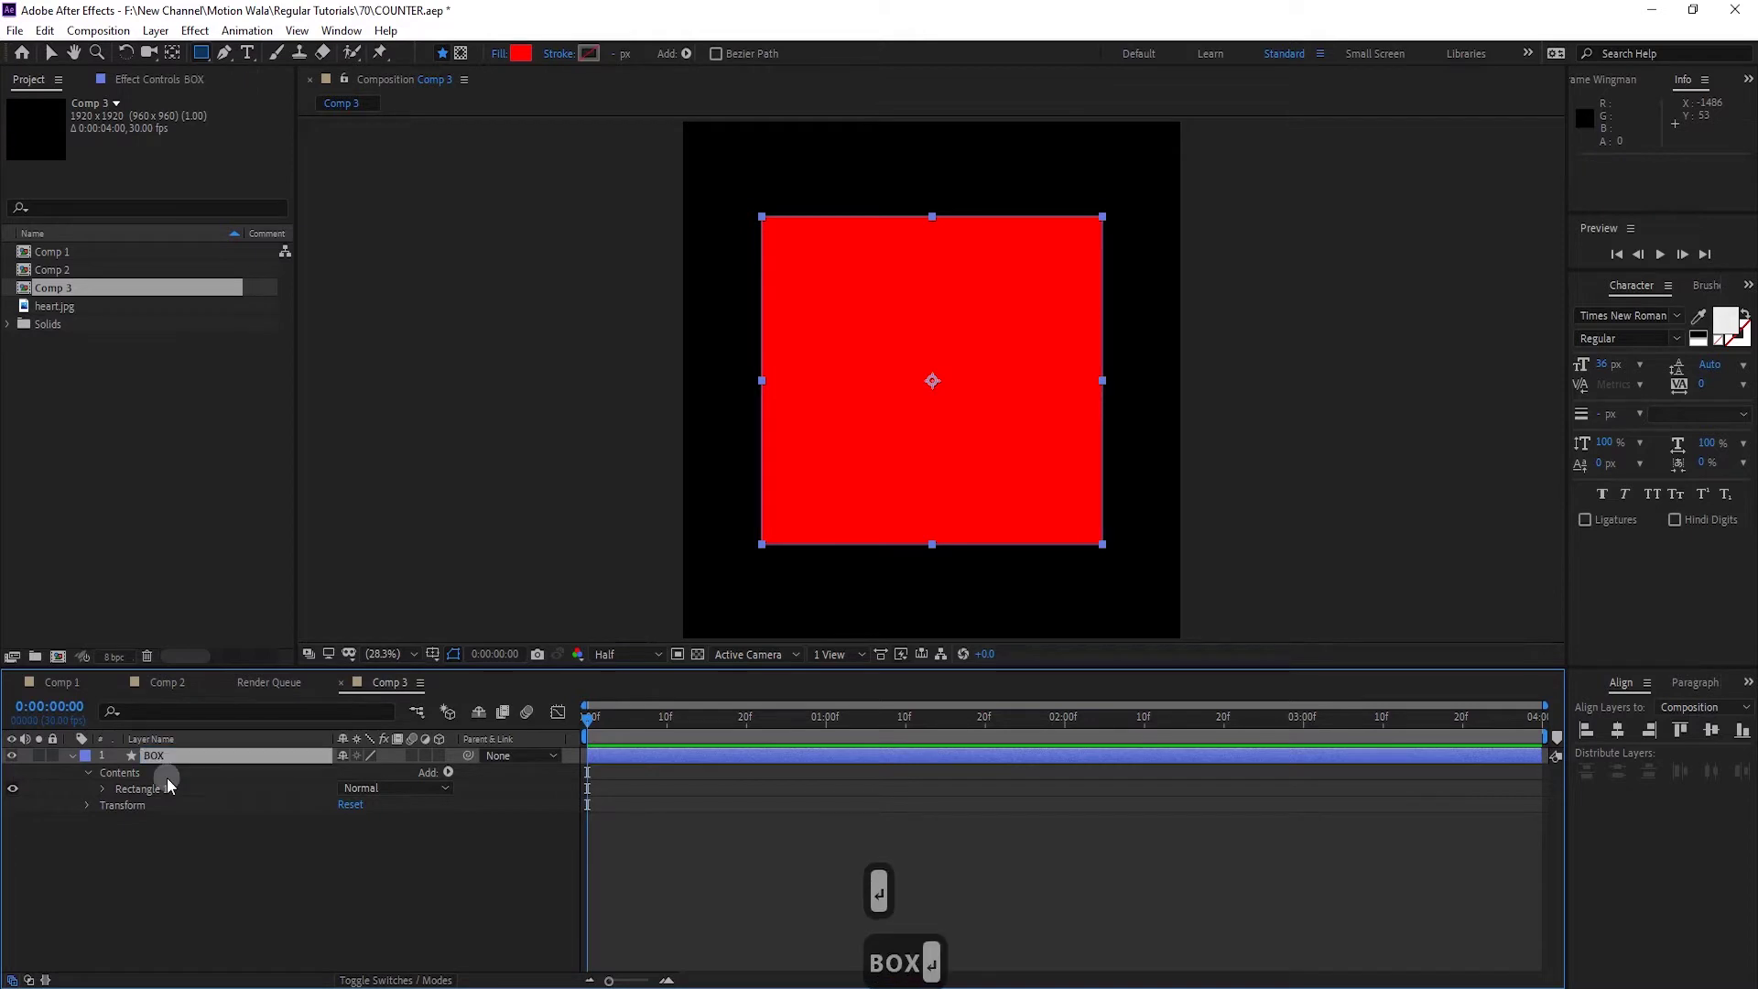
Duplicate the BOX layer and rename the copy as POINTER
key(ctrl+d)
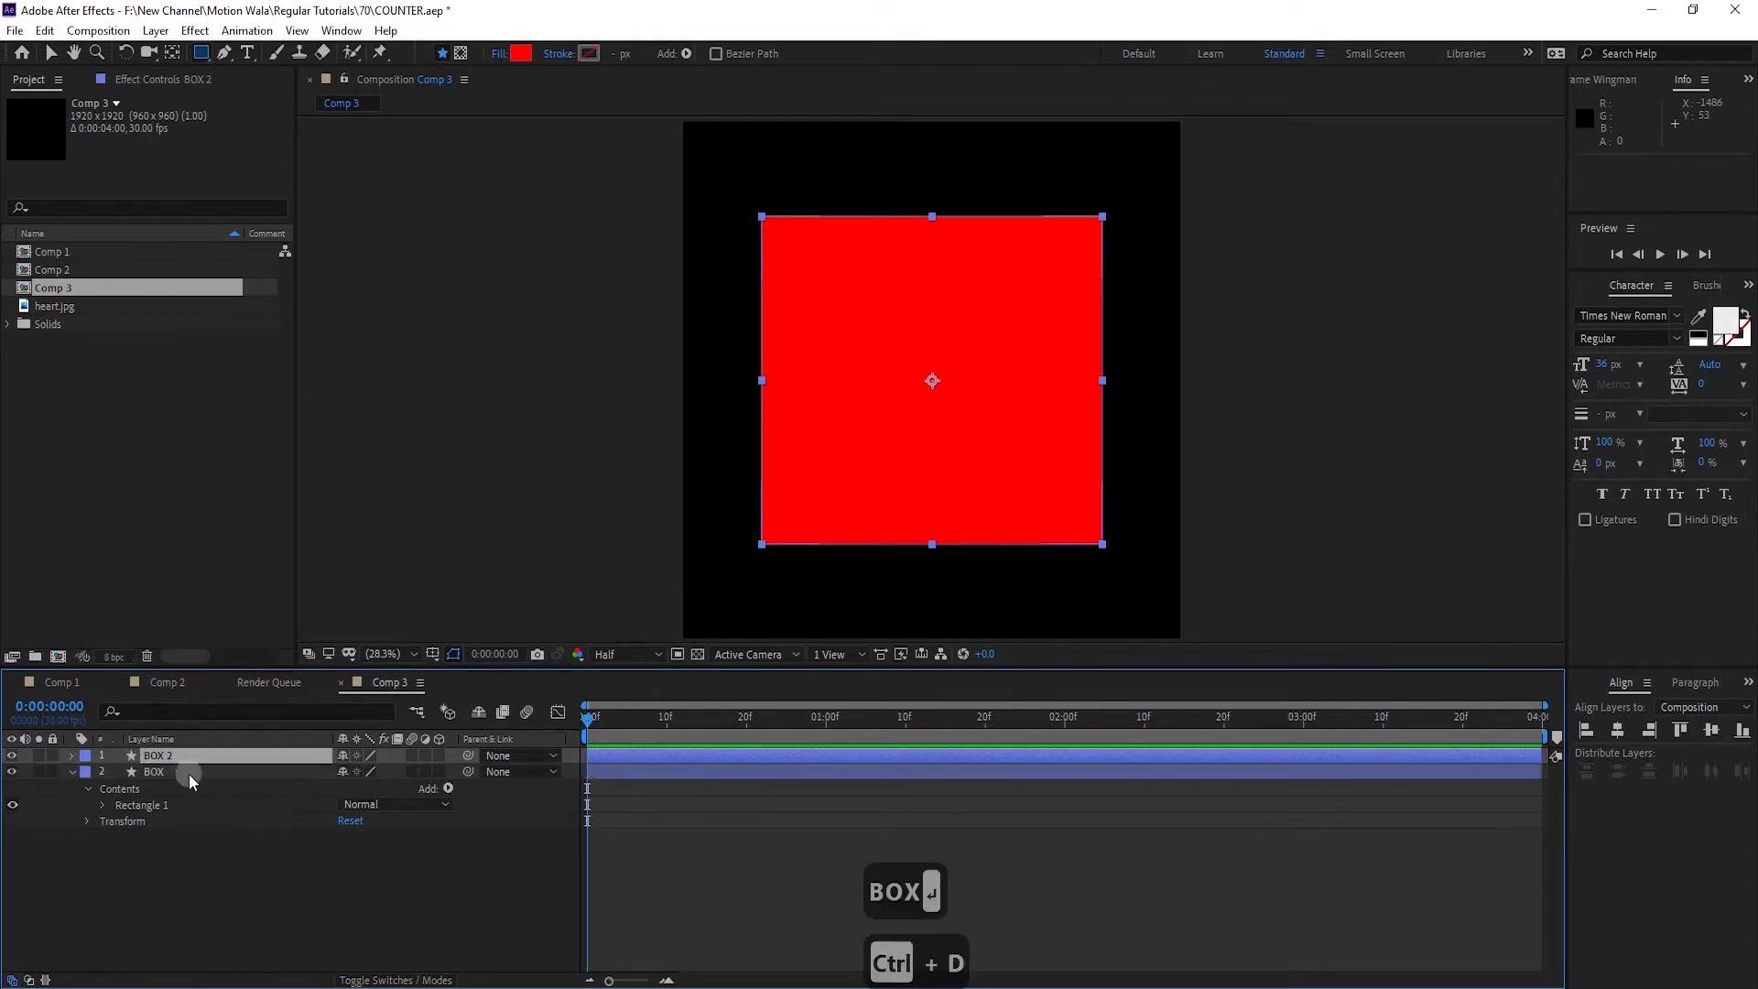
key(Return)
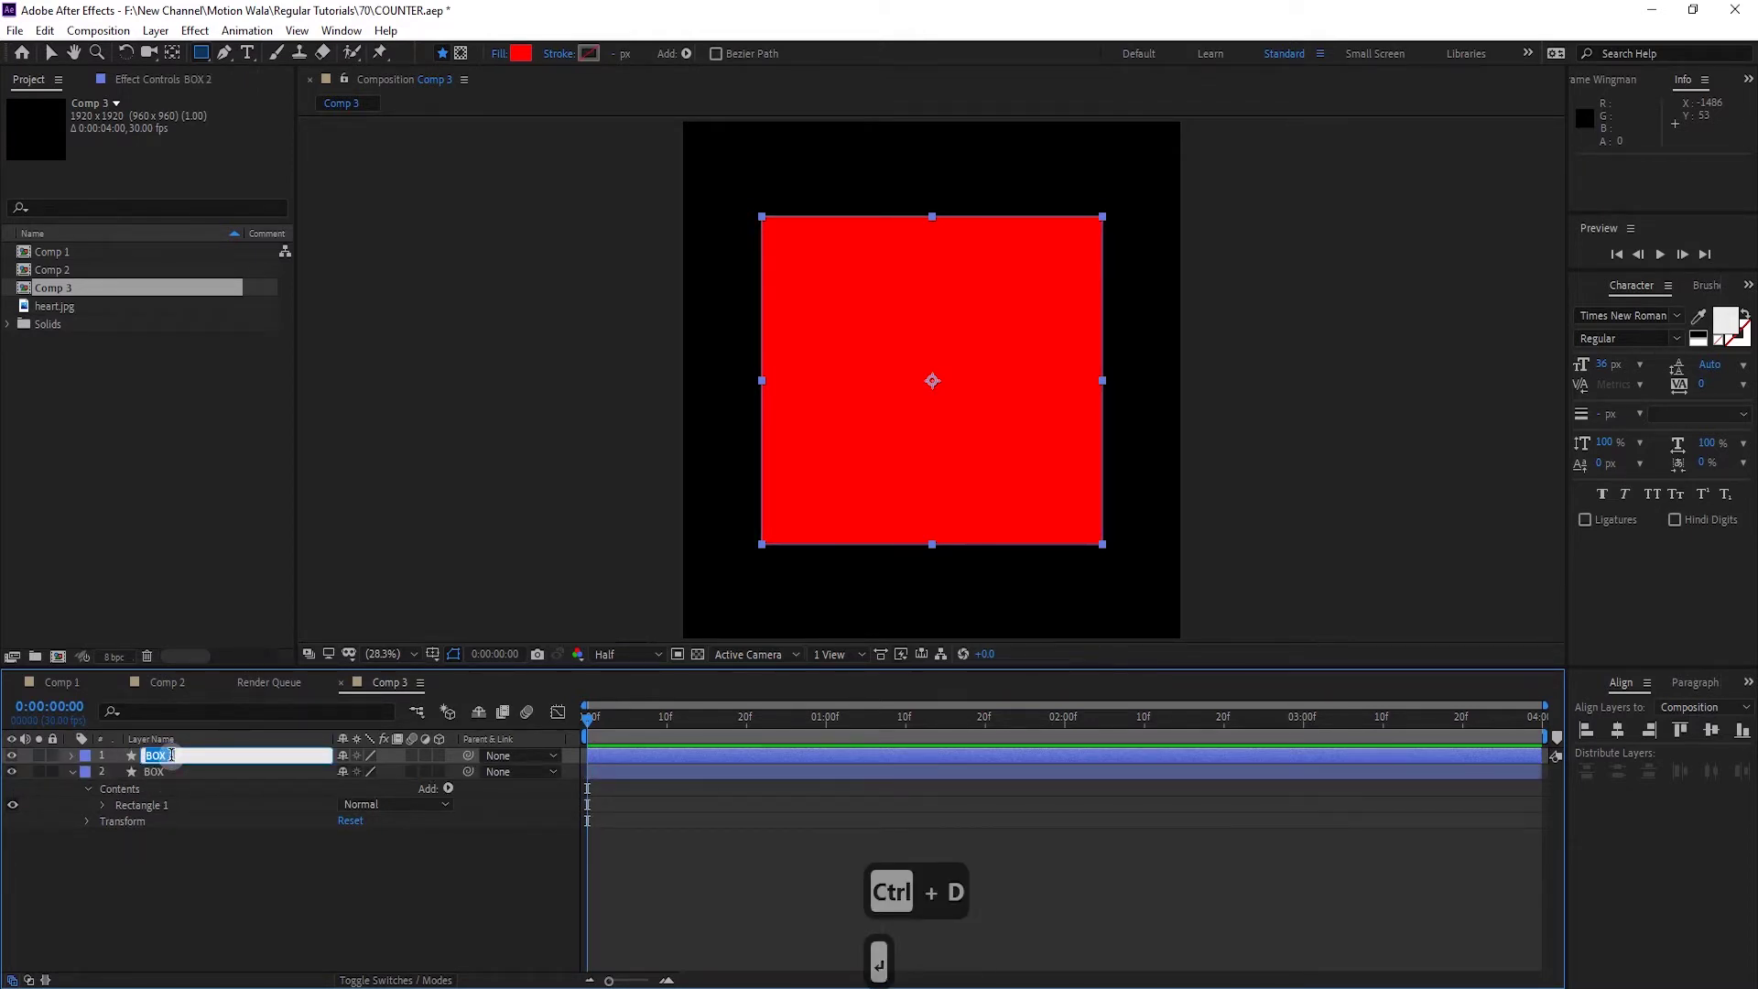
text(POINTER)
key(Return)
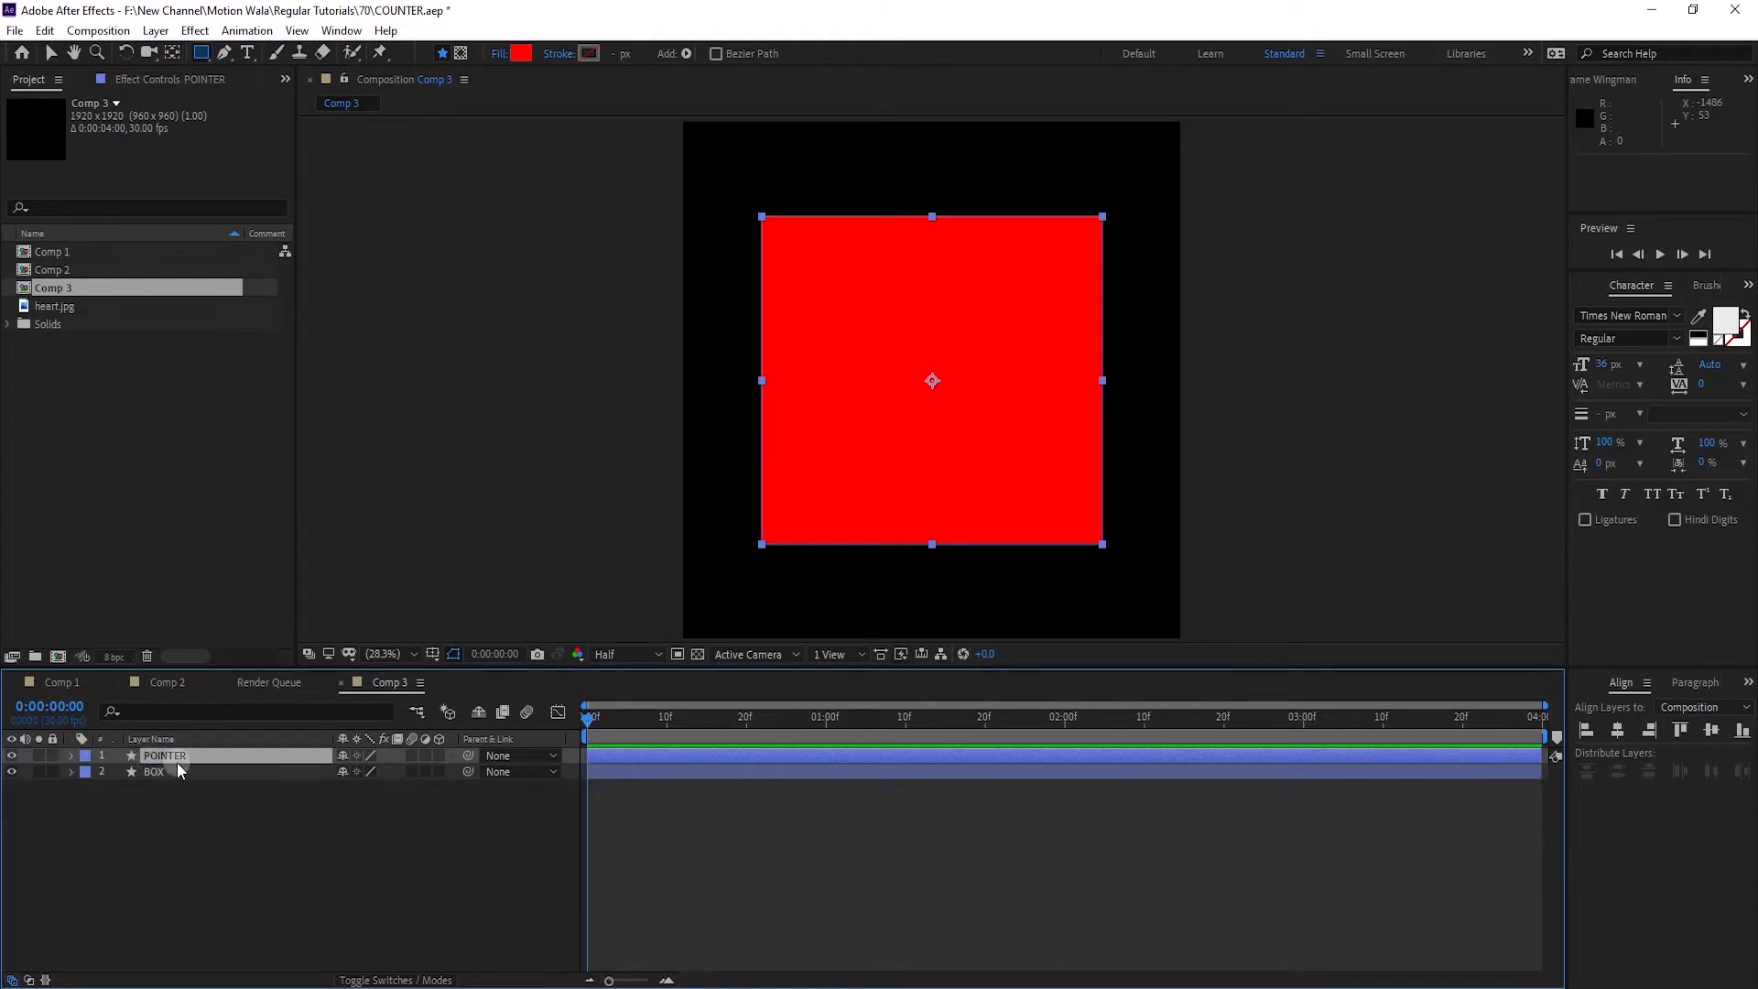
Add a Slider Control effect to the POINTER layer and bring up the list of effects and presets
key(ctrl+space)
text(slid)
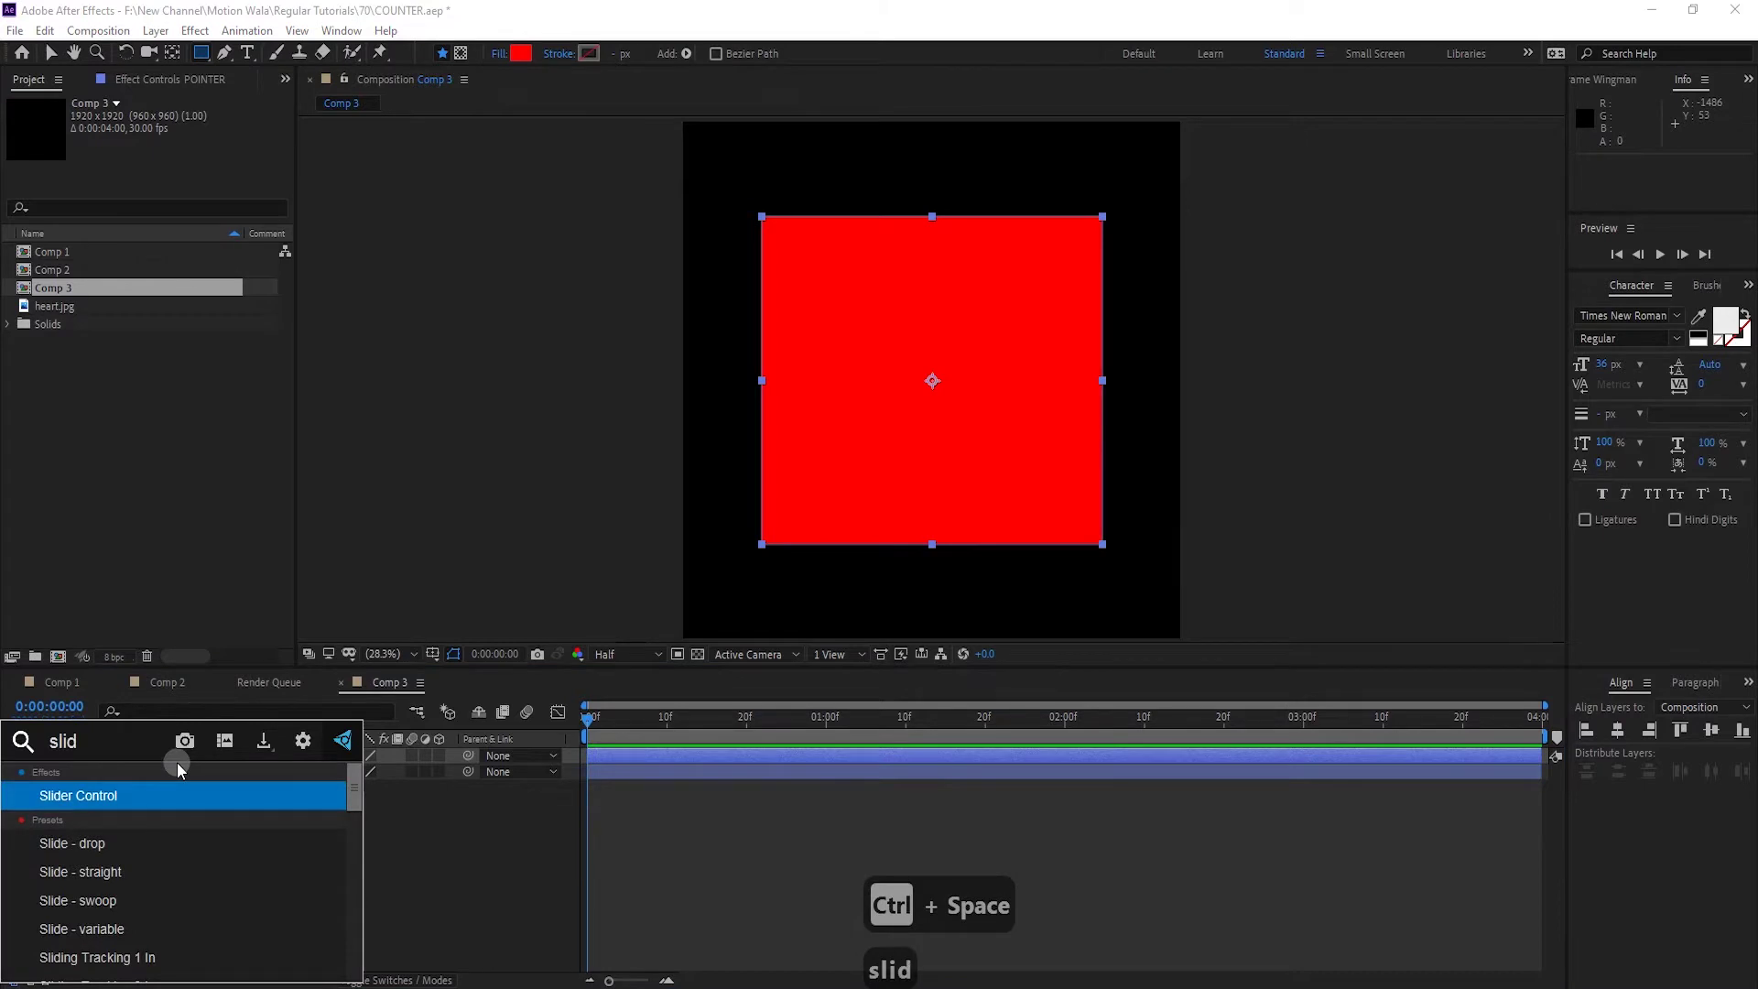
key(Return)
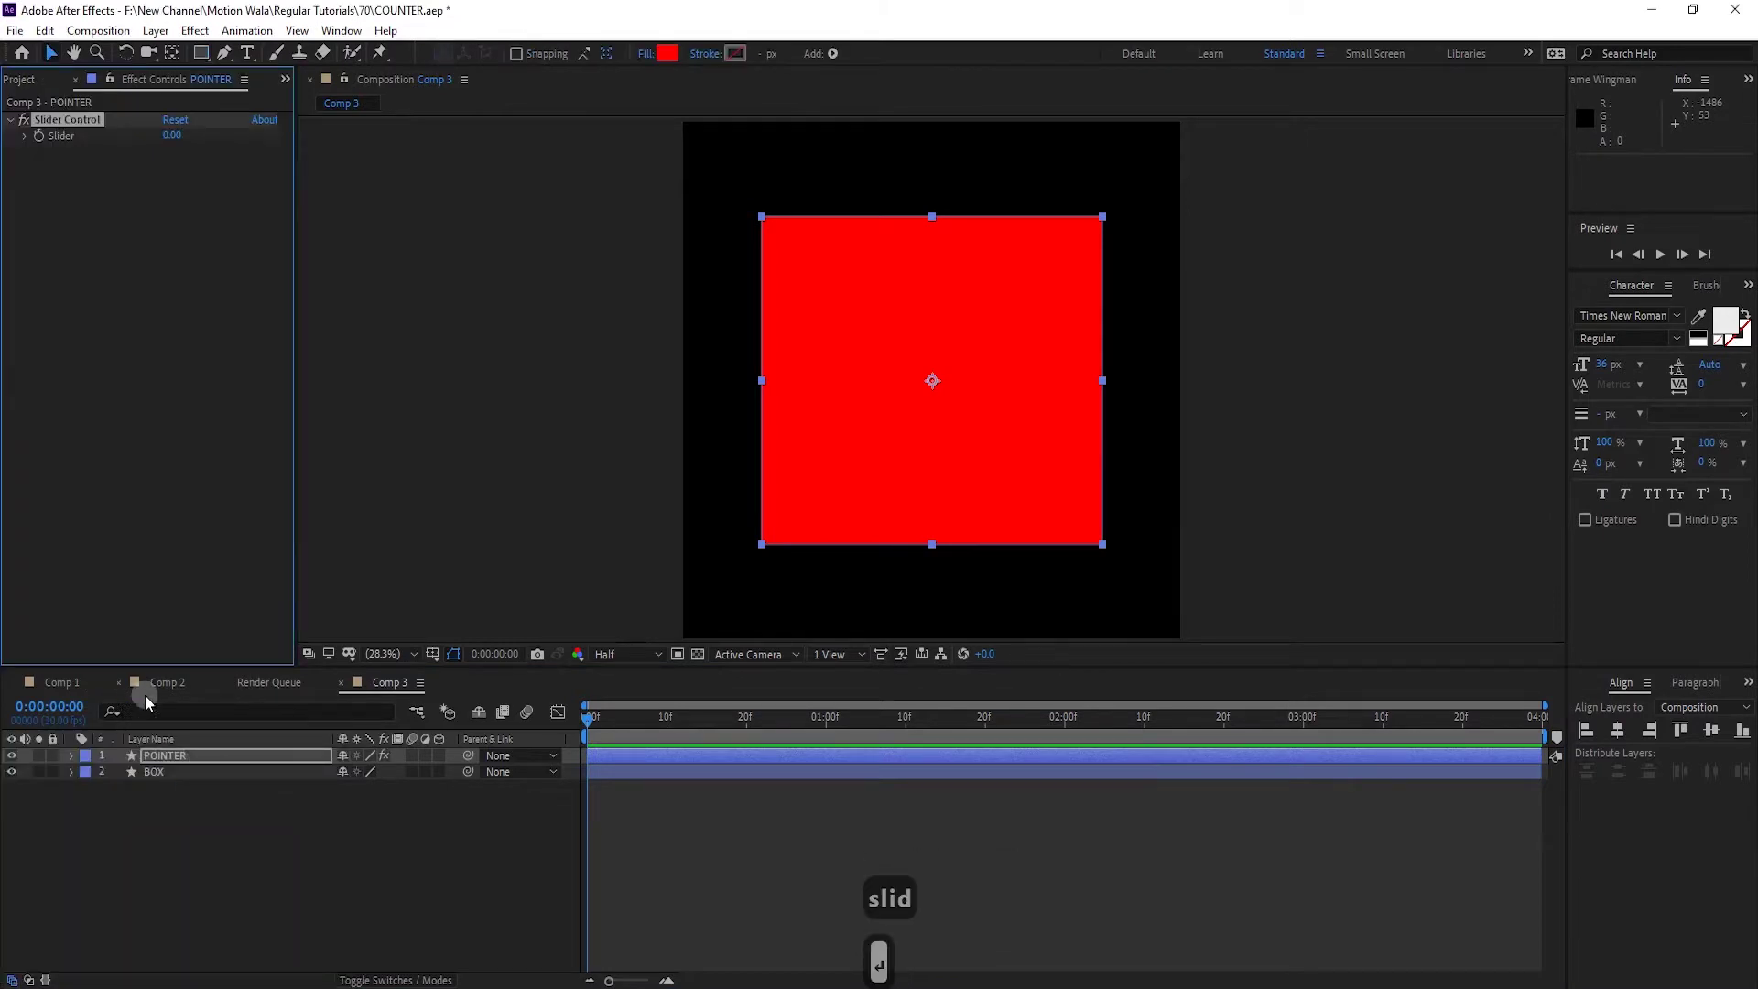
key(ctrl+space)
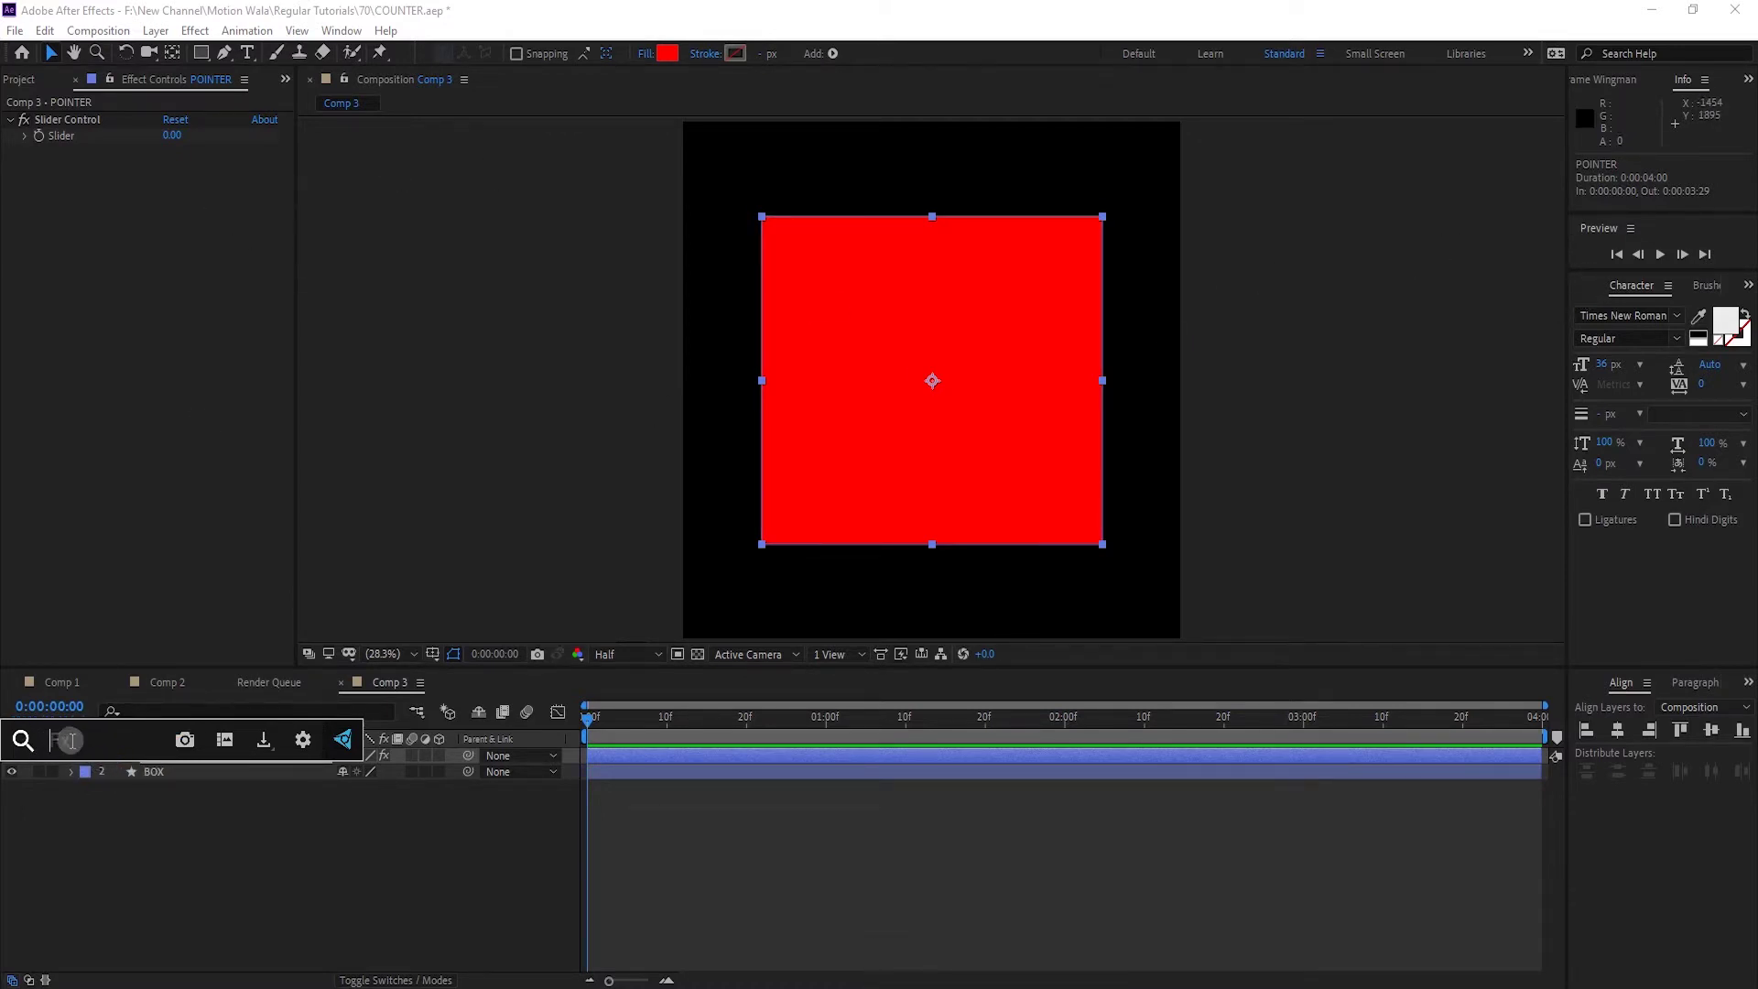
key(ctrl+5)
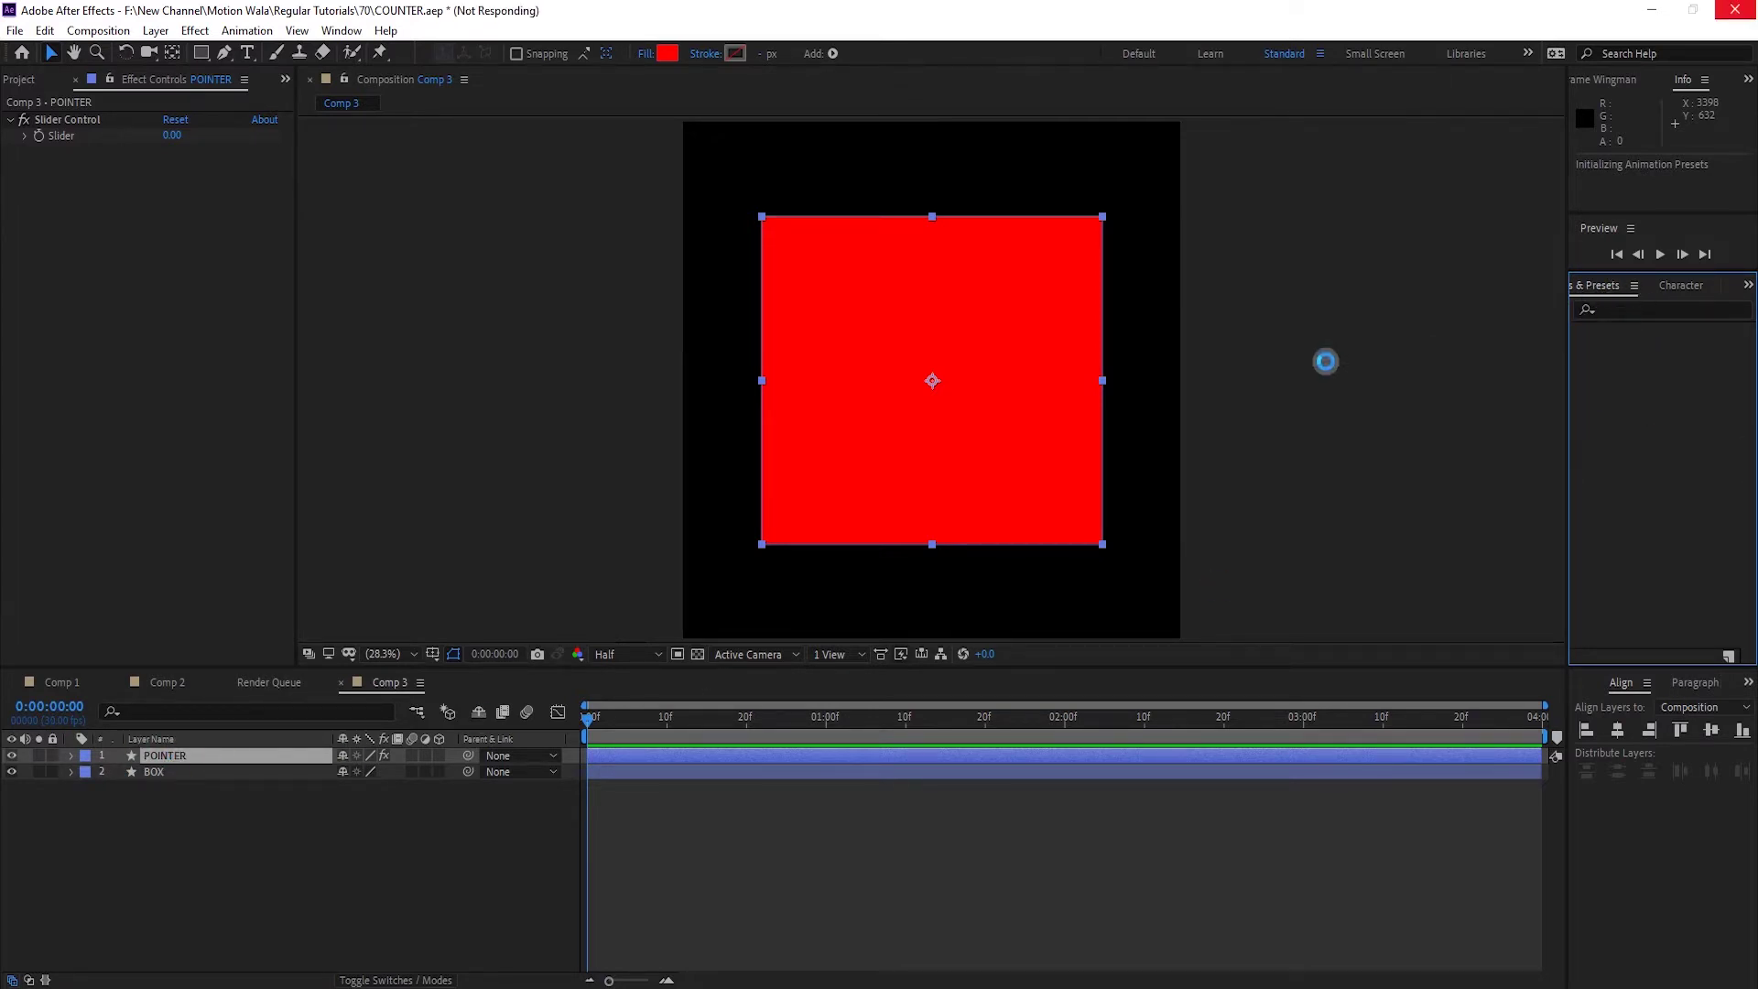
Rename the POINTER layer's Slider Control effect as SIZE
click(61, 121)
key(Return)
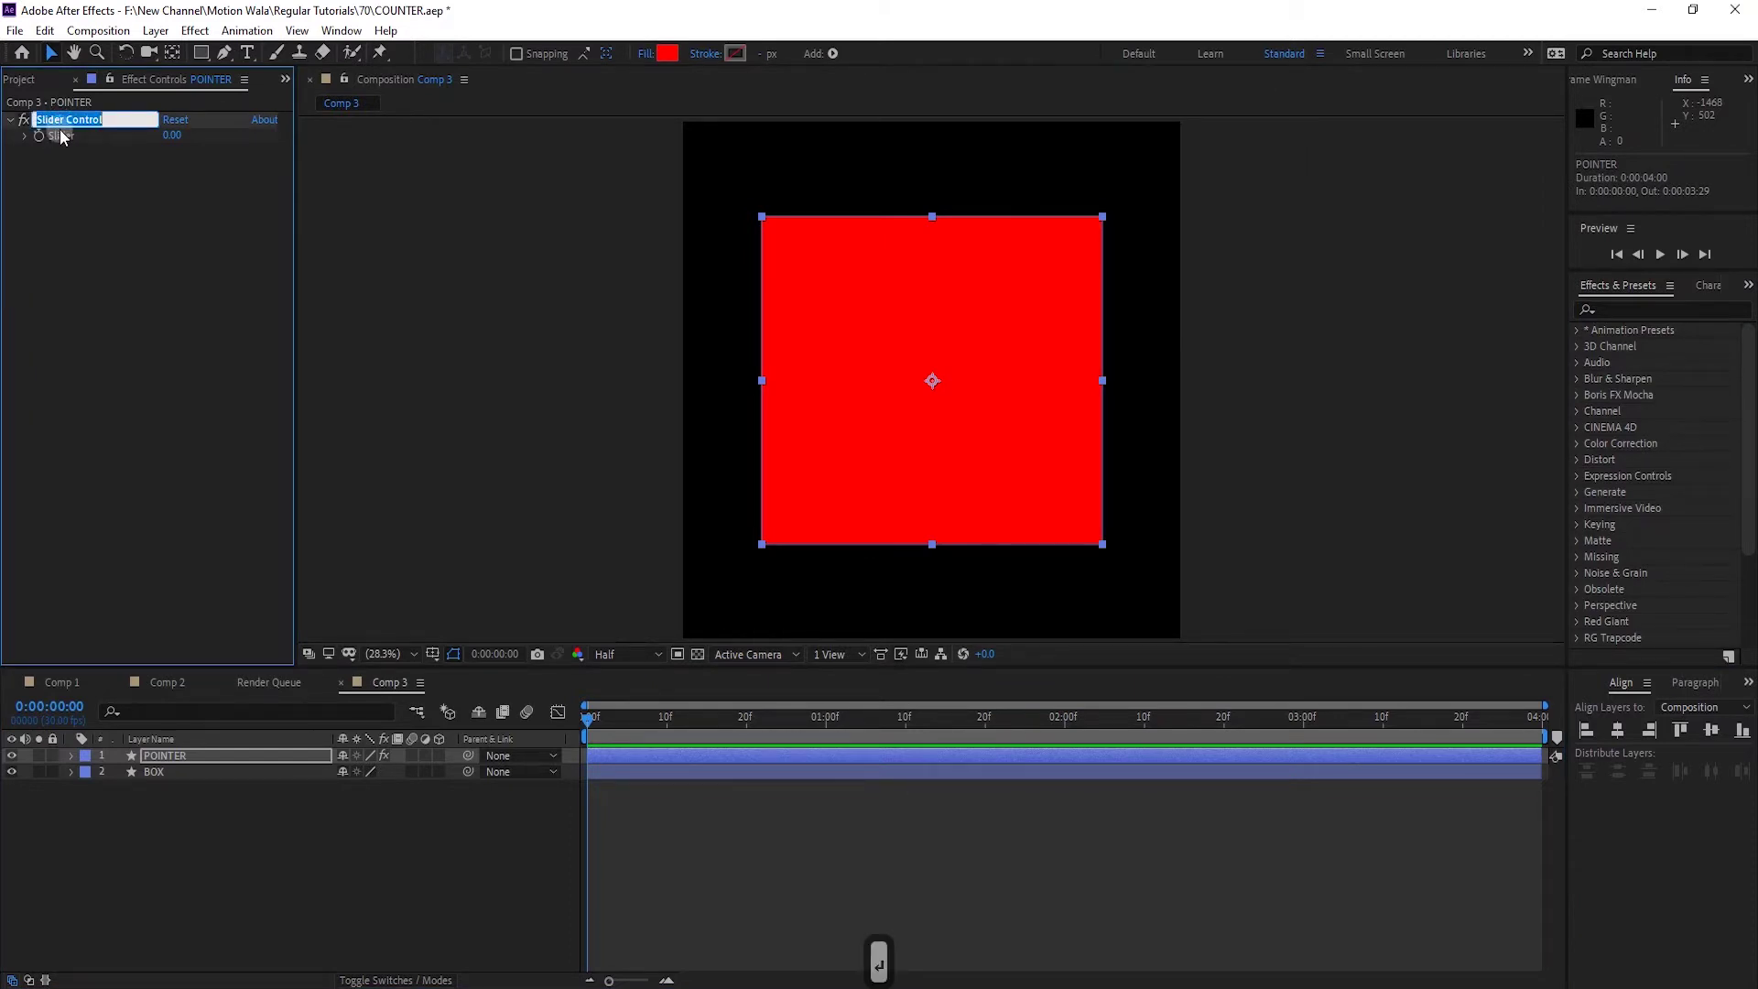
text(S)
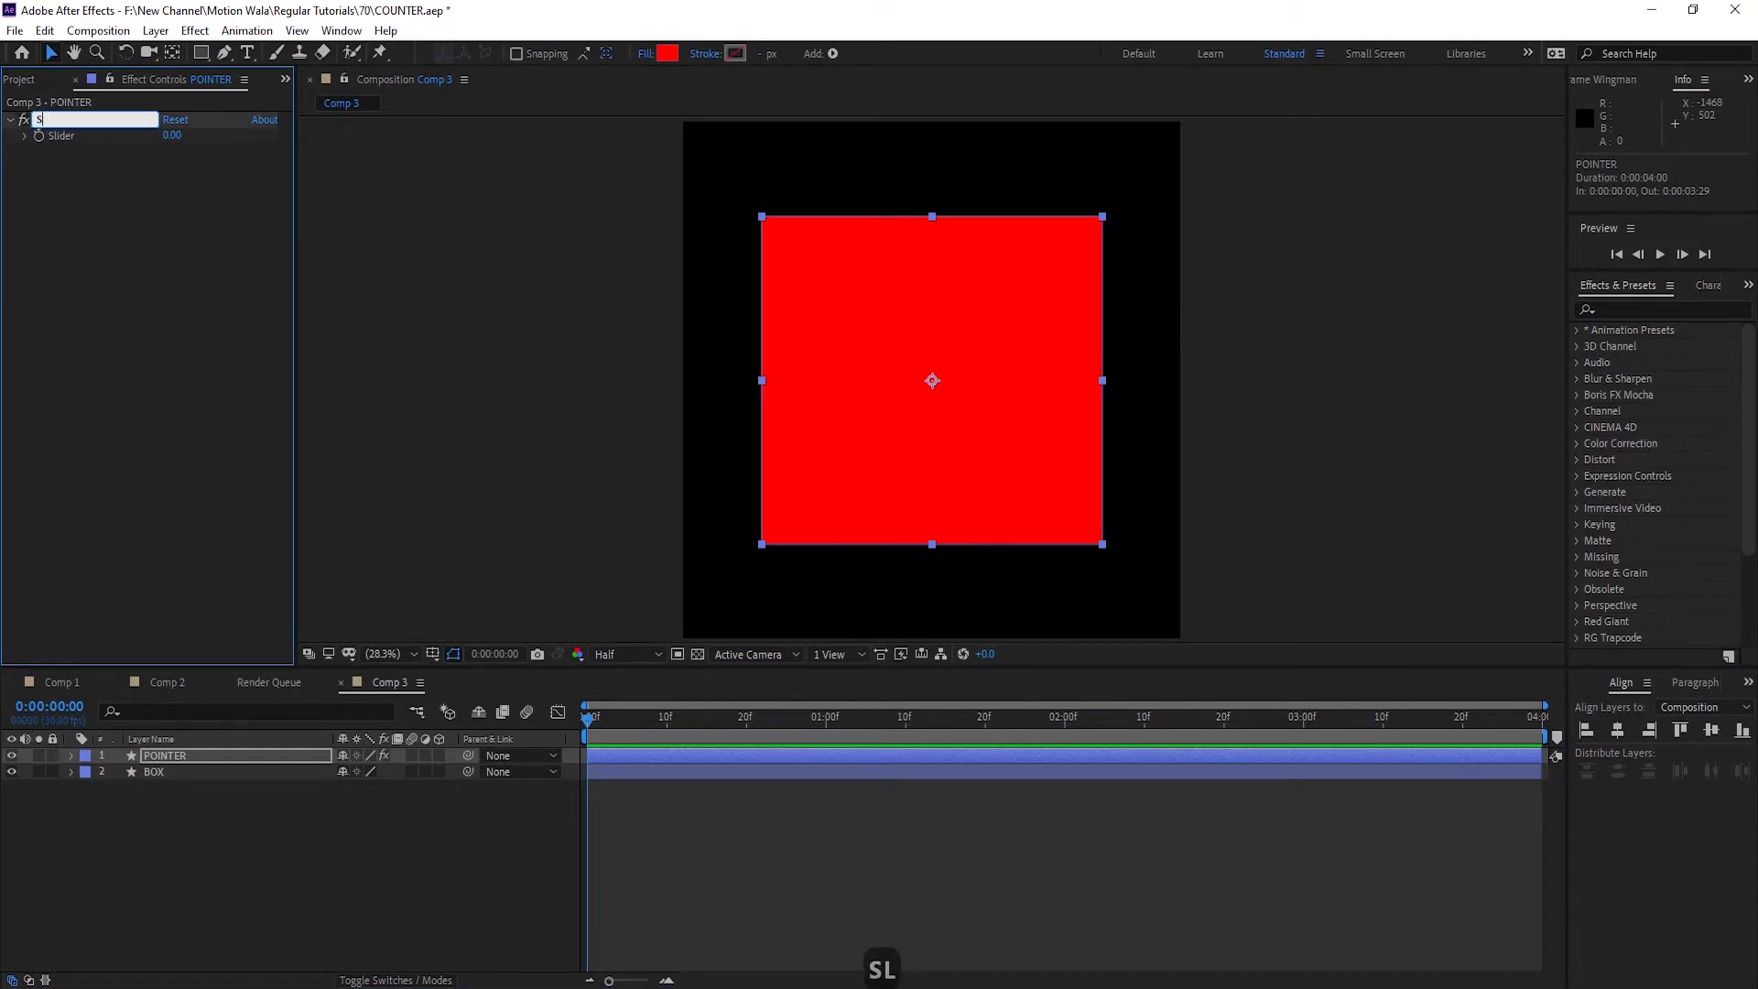
key(shift+BackSpace)
text(IZE)
key(Return)
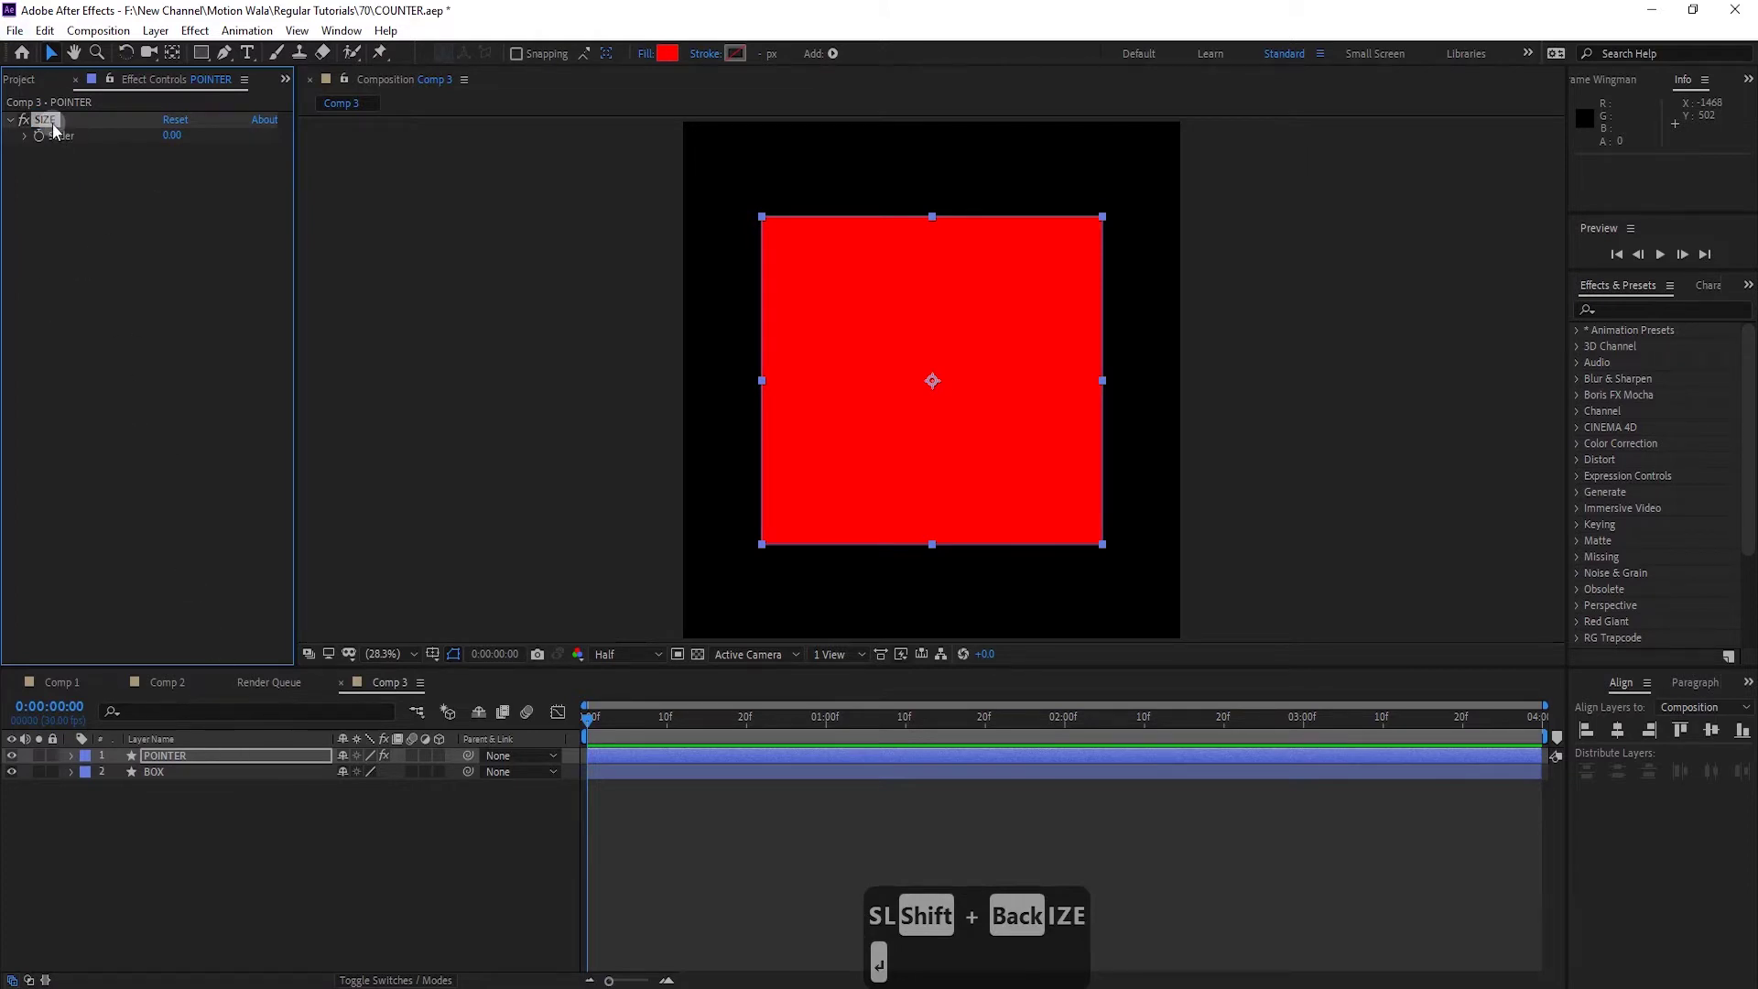
Copy the SIZE slider effect from the POINTER layer to the BOX layer
click(44, 119)
key(ctrl+c)
click(168, 767)
key(ctrl+v)
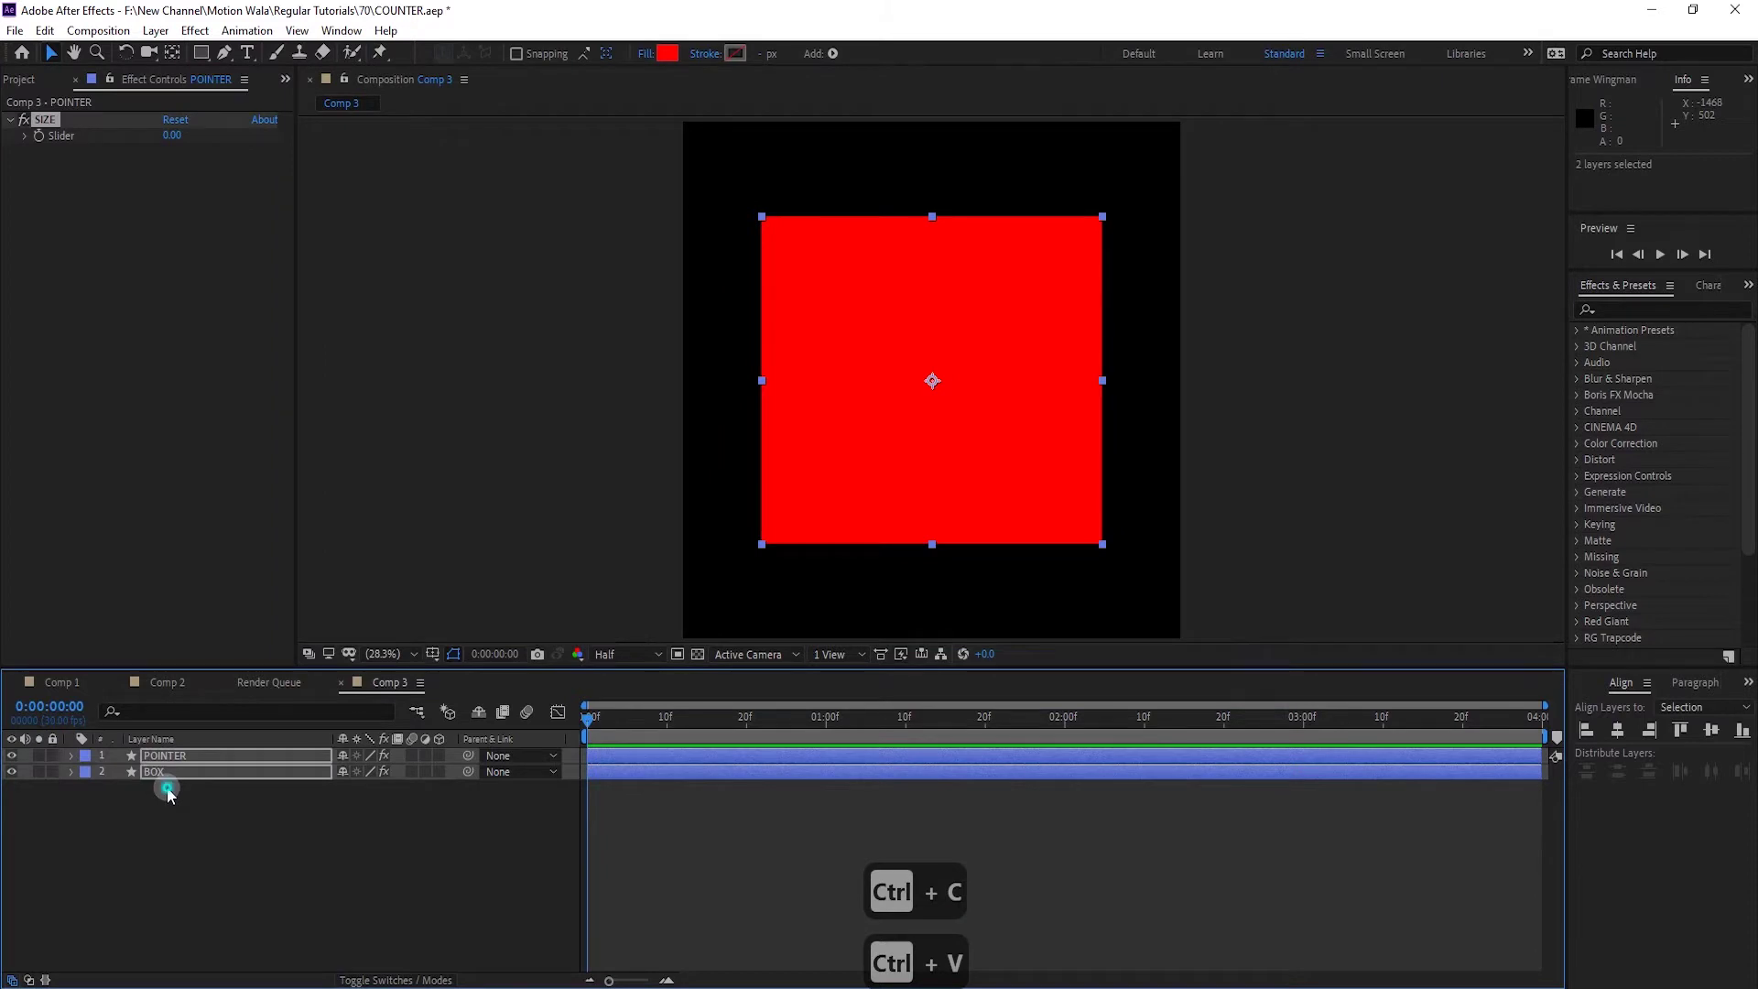
click(159, 794)
Rename the slider effect on the BOX layer as ROUNDNESS
click(149, 768)
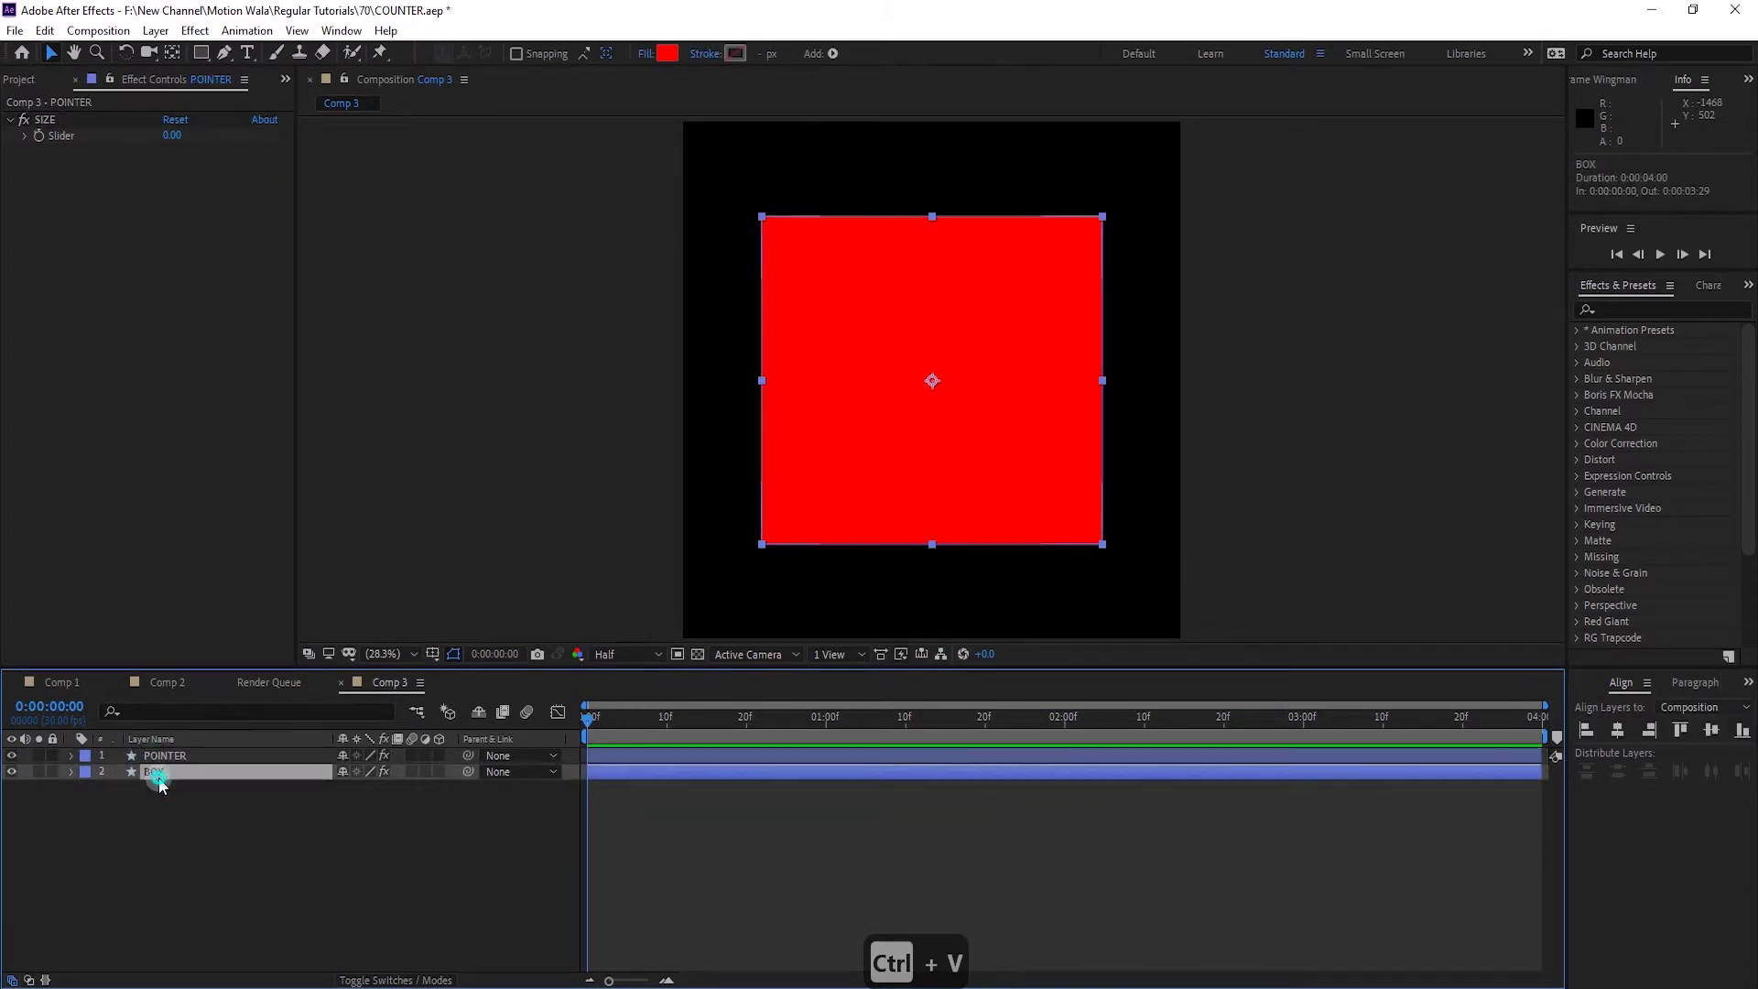
click(118, 246)
key(Return)
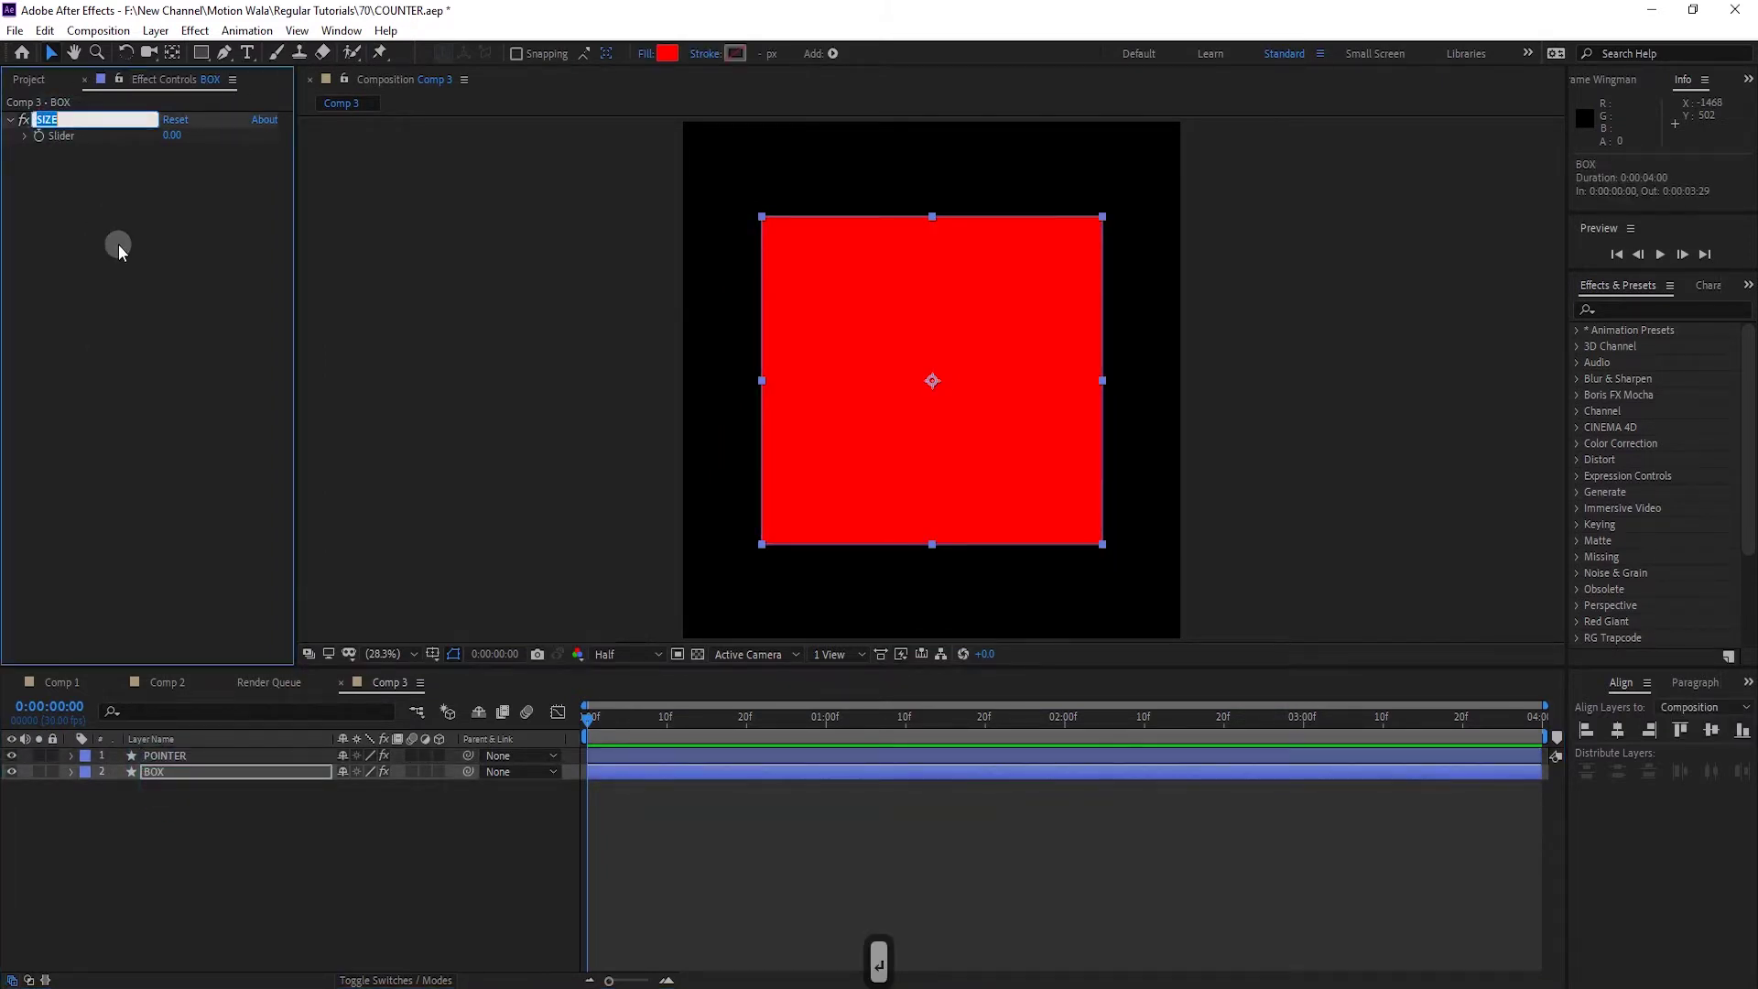
text(ROUND)
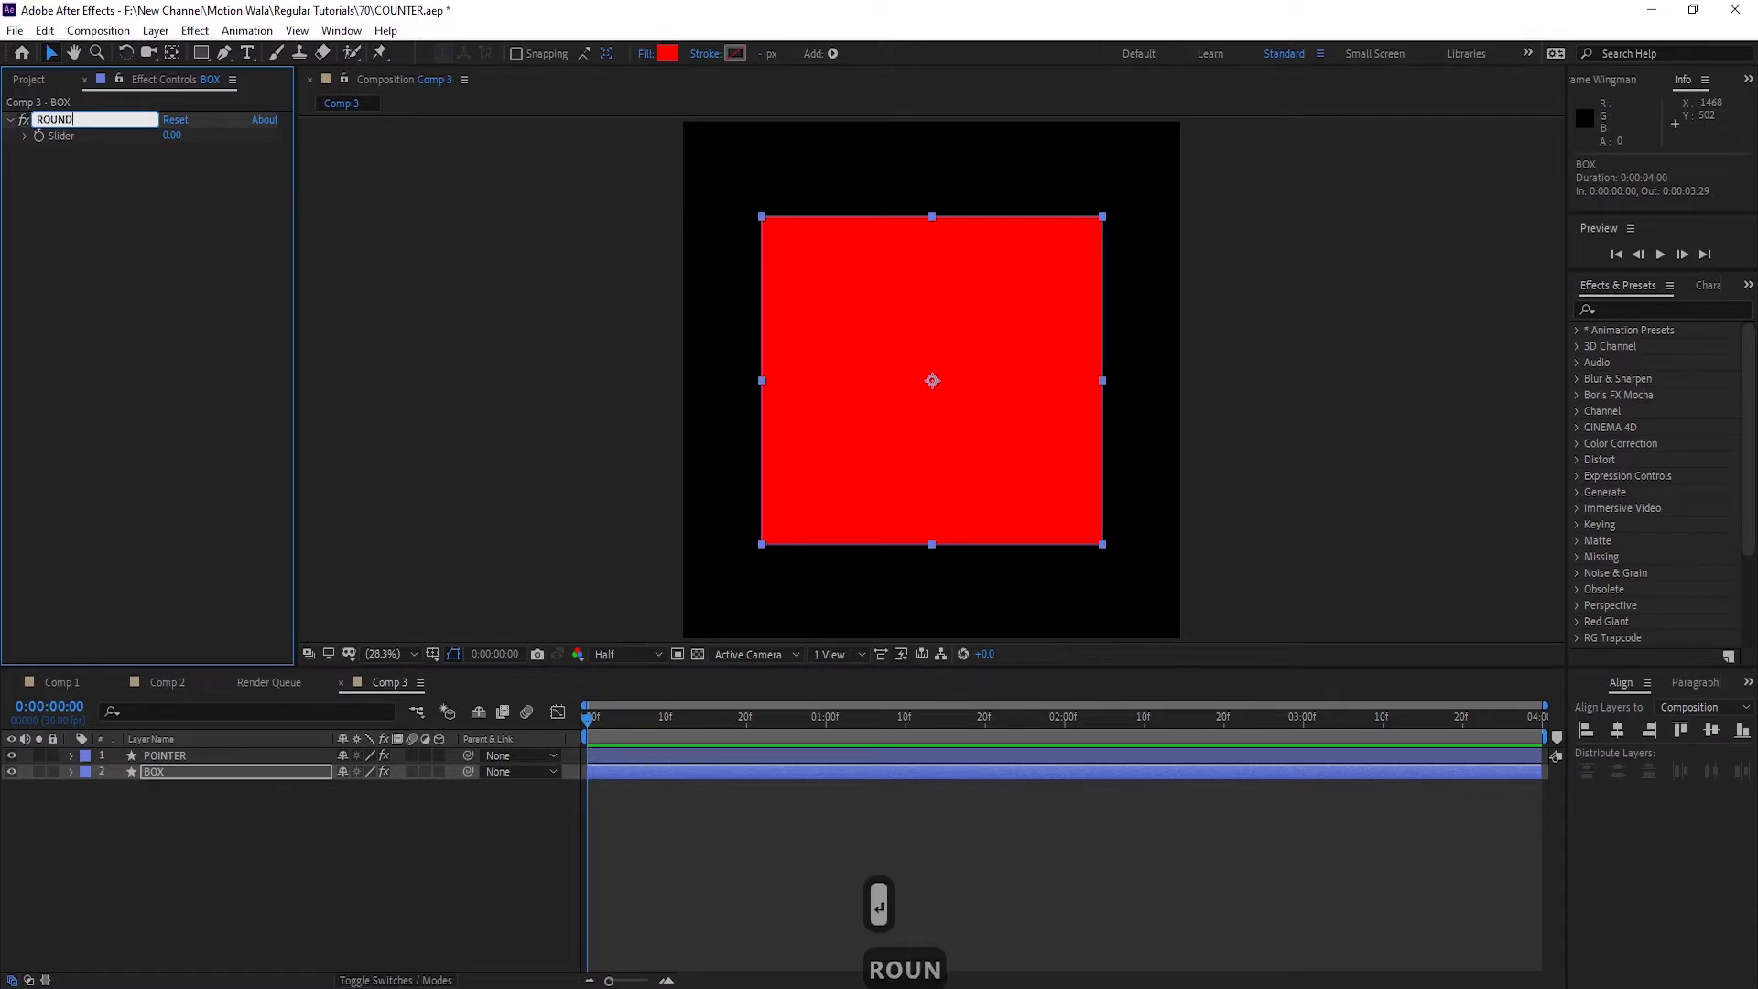
text(NESS)
key(Return)
Delete Stroke 1 from the BOX layer's Rectangle 1 contents
click(71, 772)
click(88, 789)
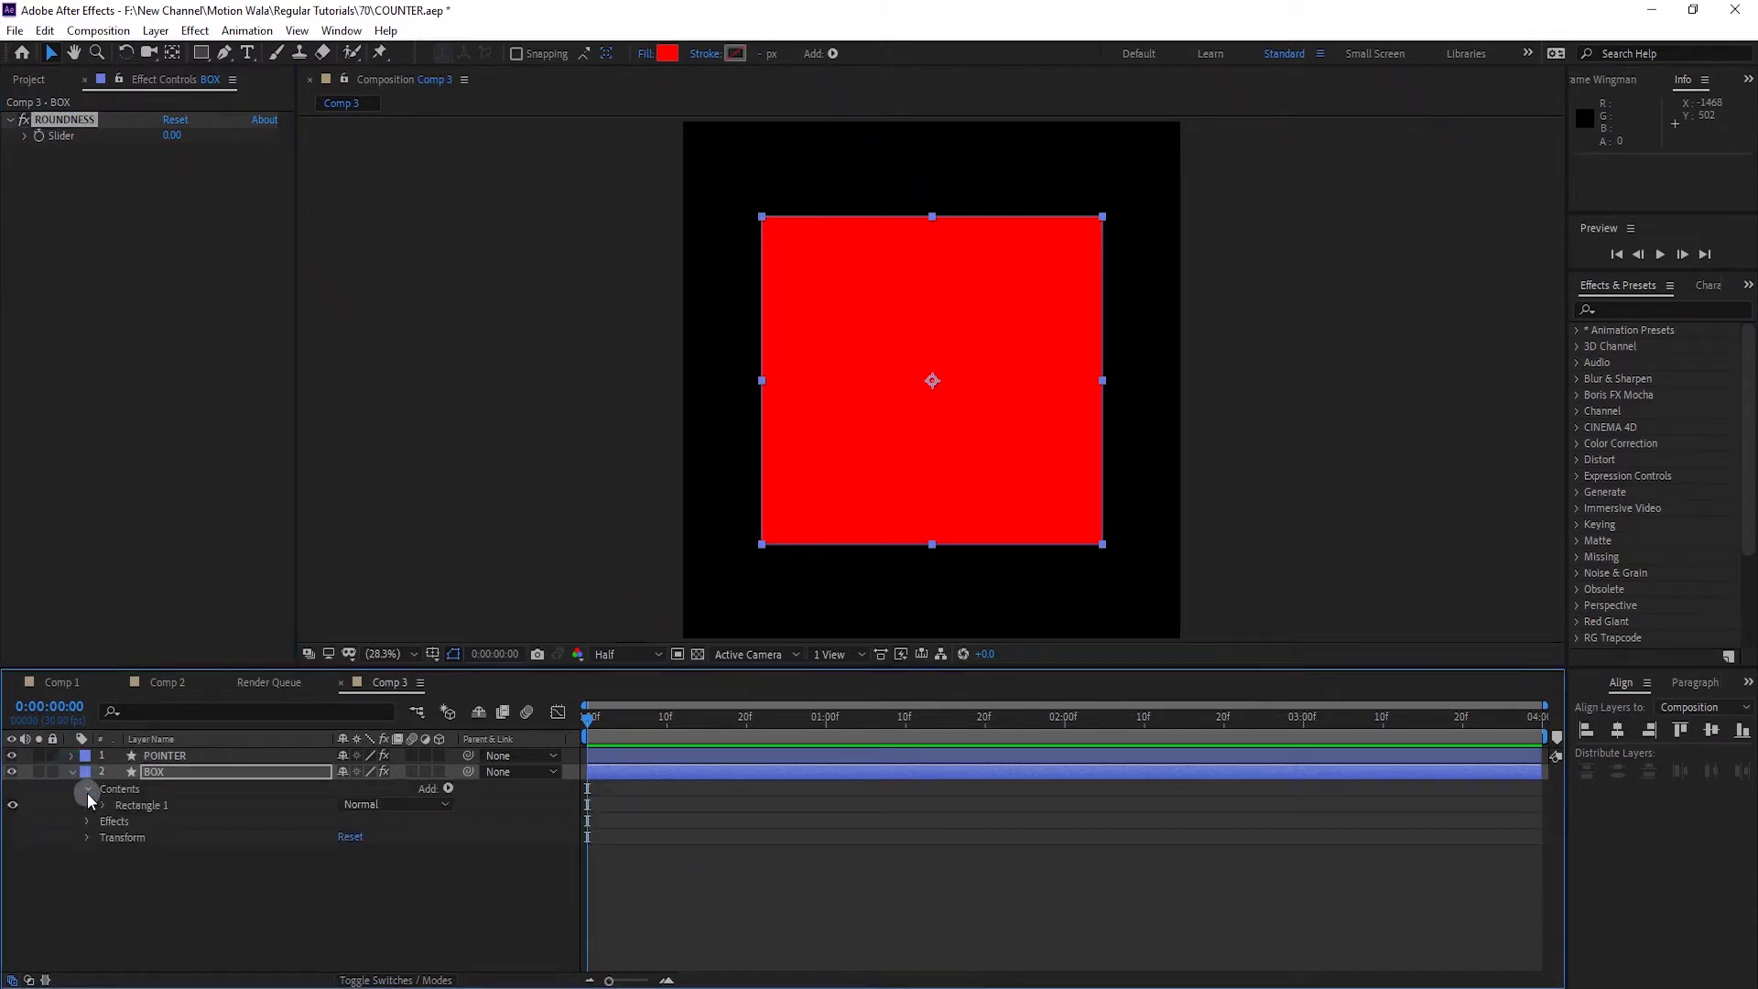
click(103, 806)
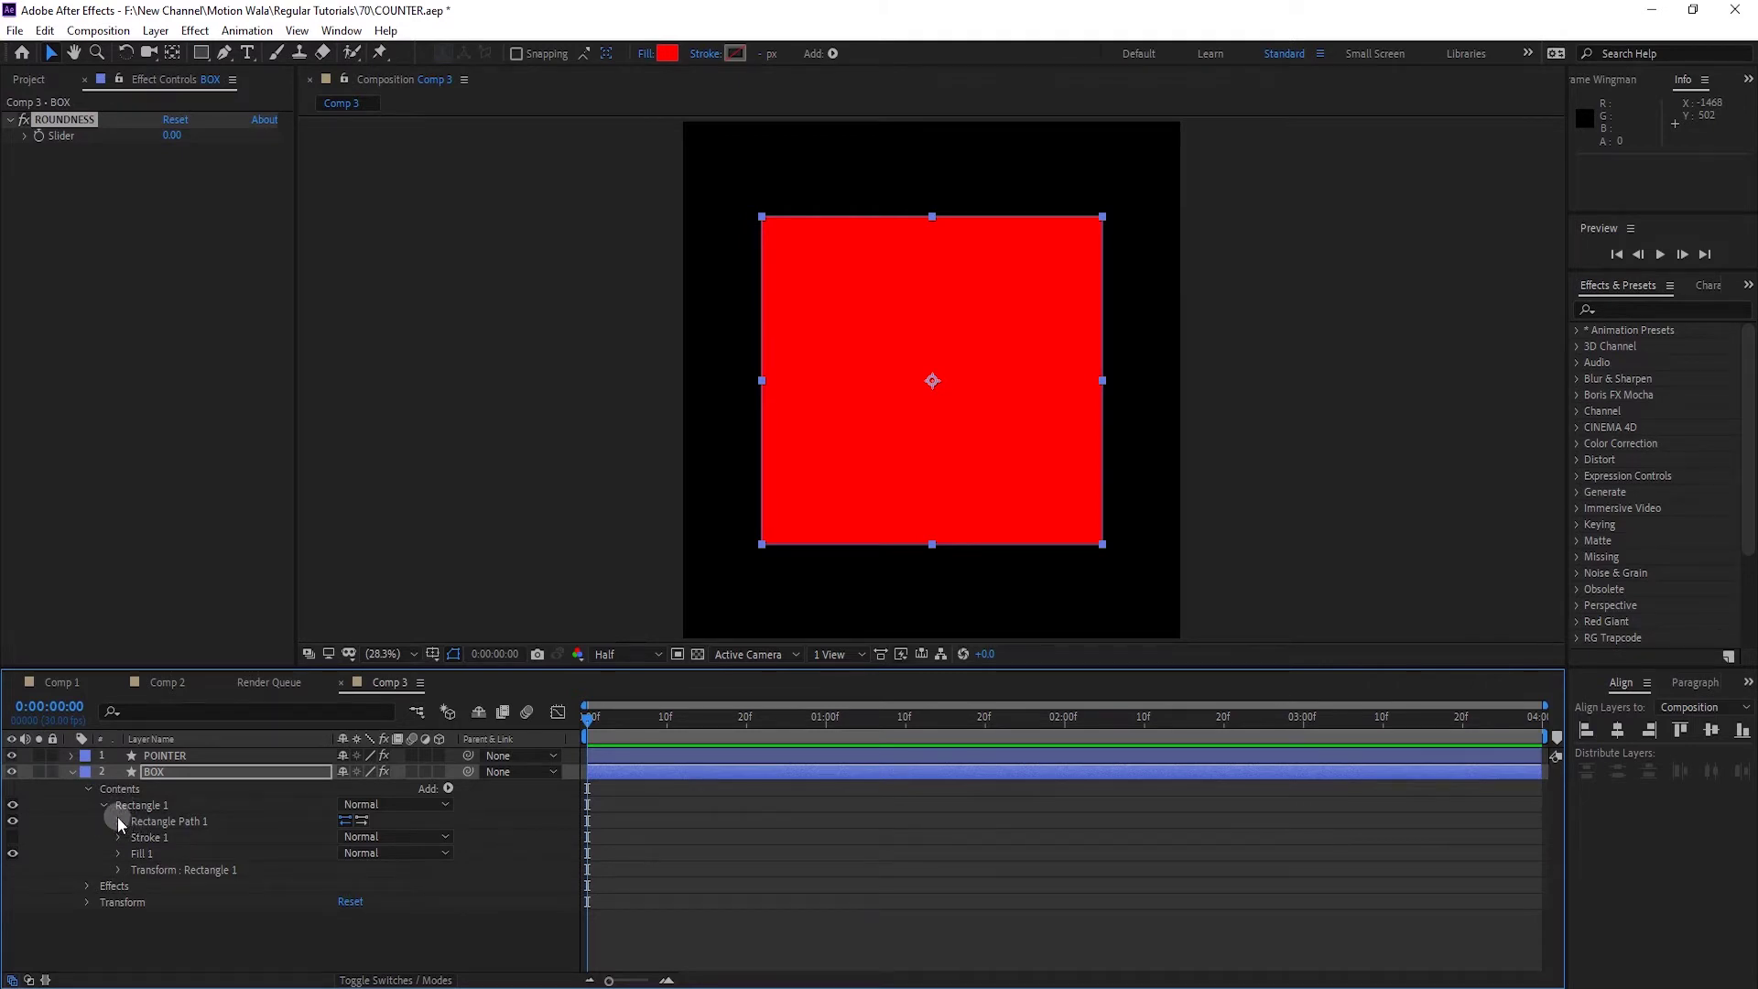
click(147, 838)
key(Delete)
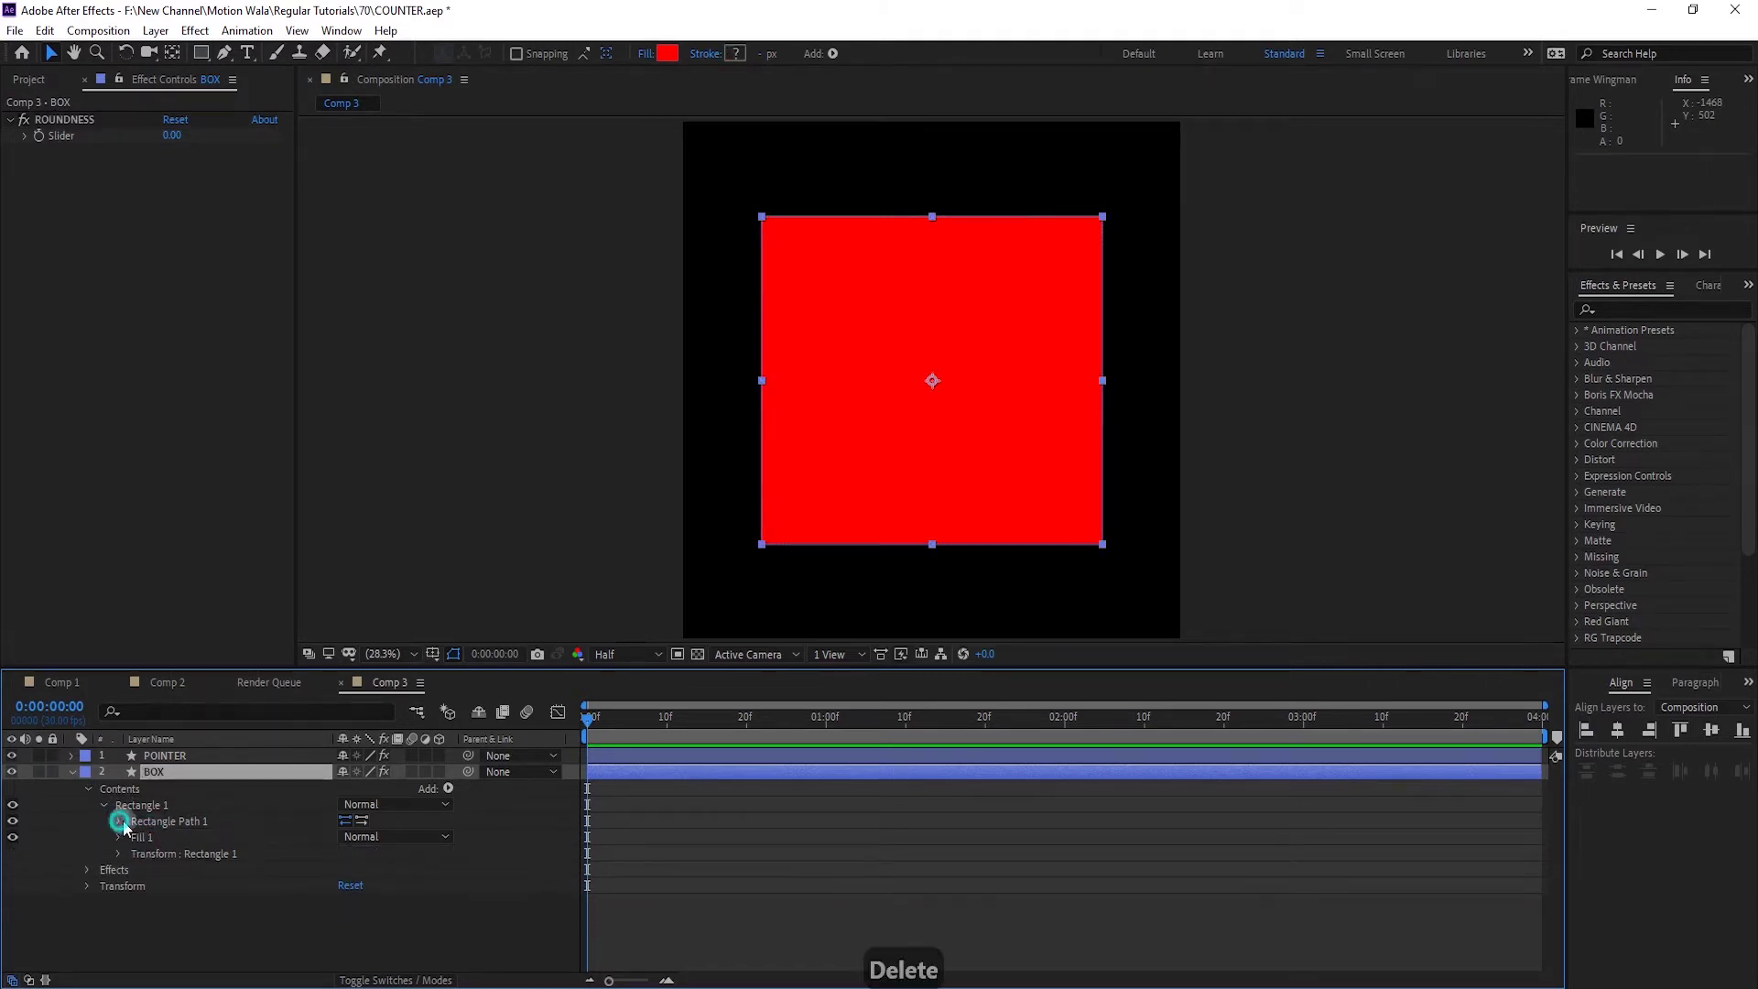
Link the Roundness of the BOX layer's Rectangle Path 1 to its ROUNDNESS slider with an expression
click(119, 821)
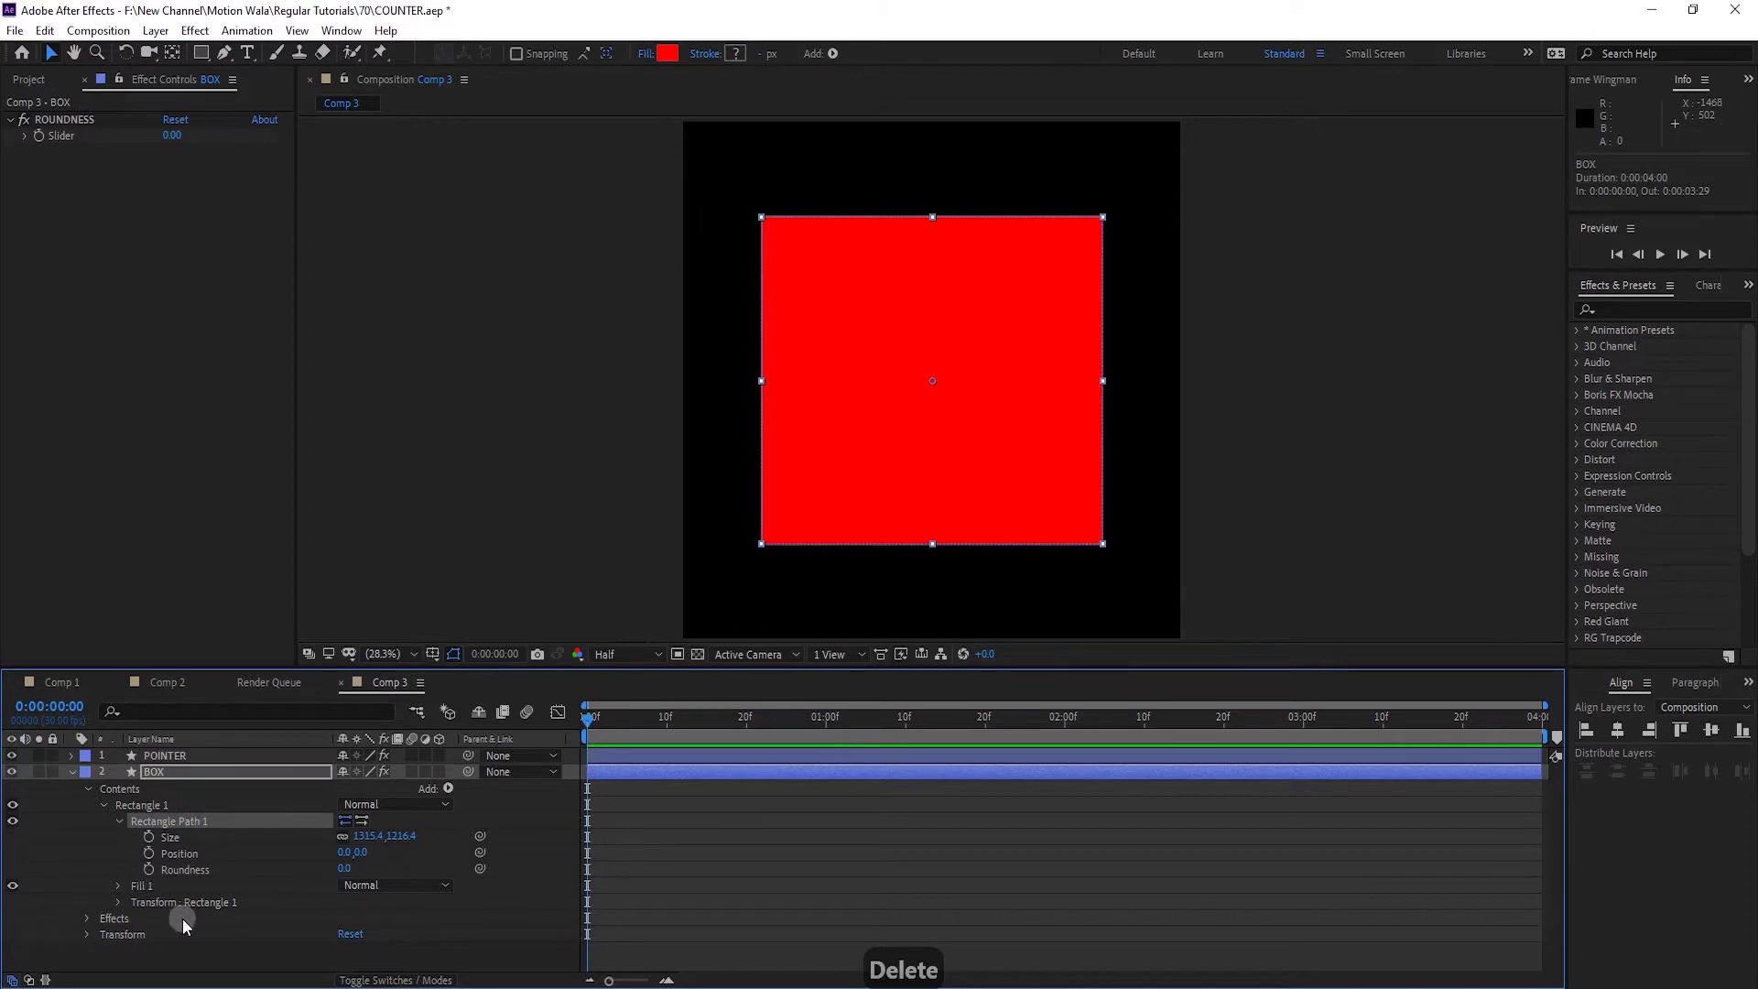
alt+click(148, 870)
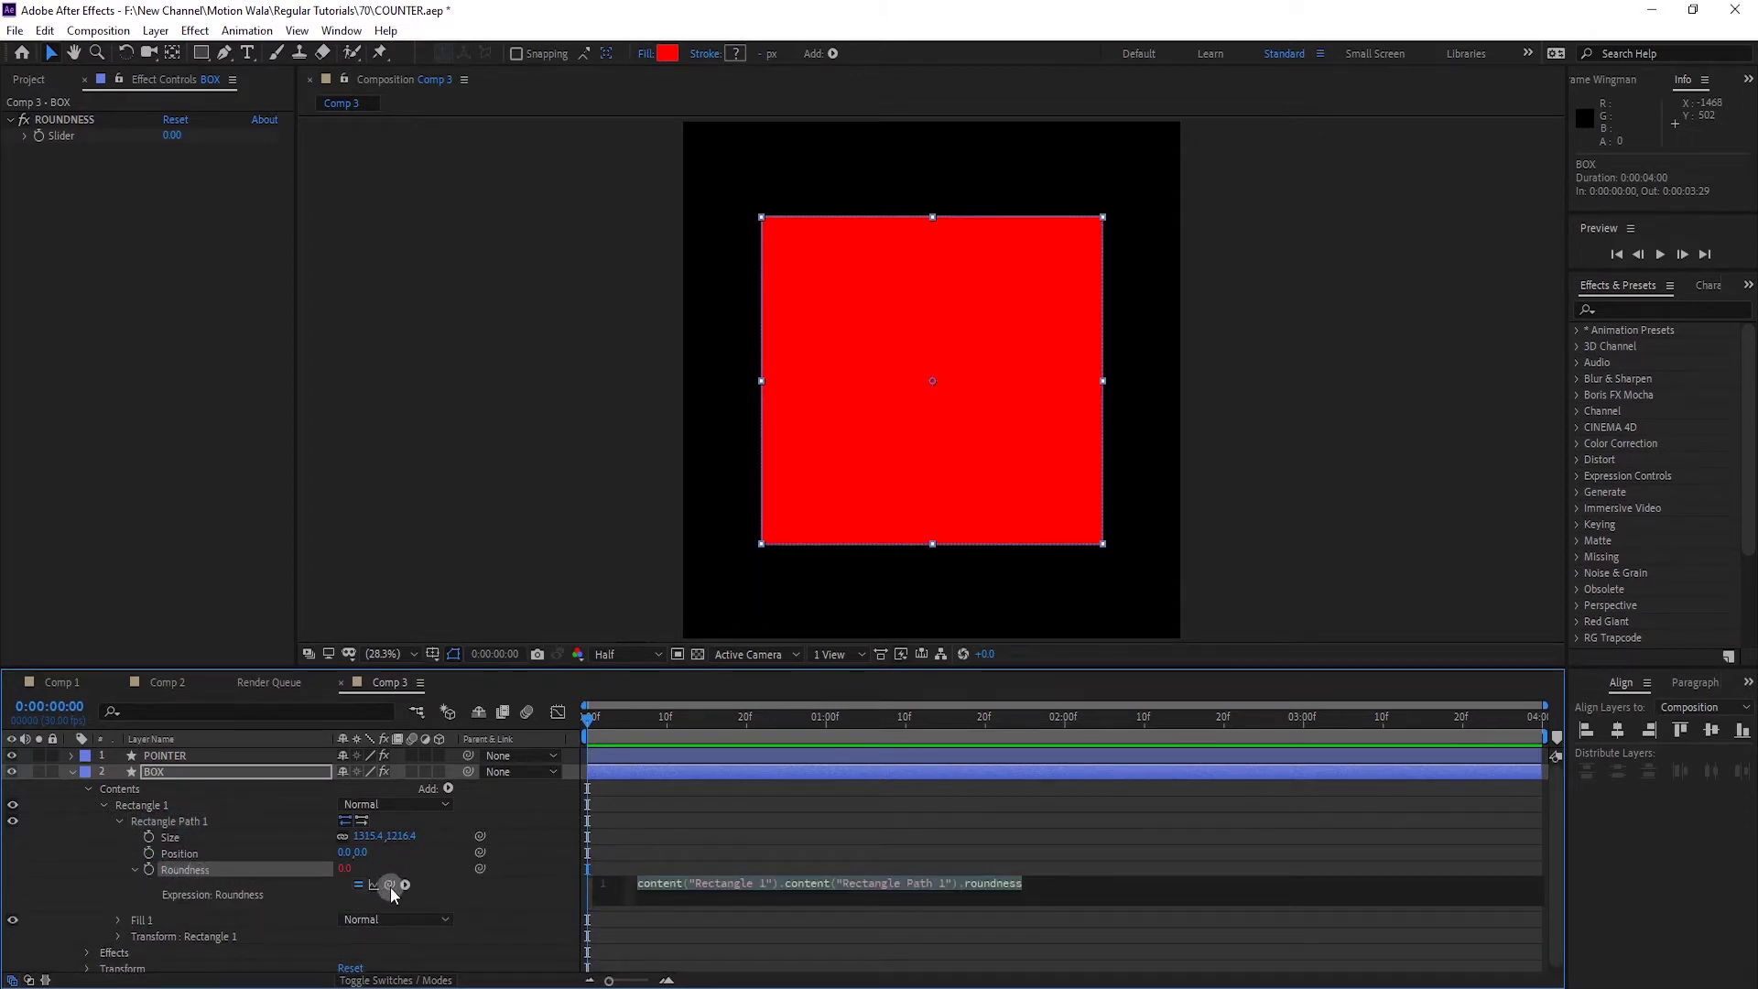
drag(393, 886, 63, 134)
click(63, 724)
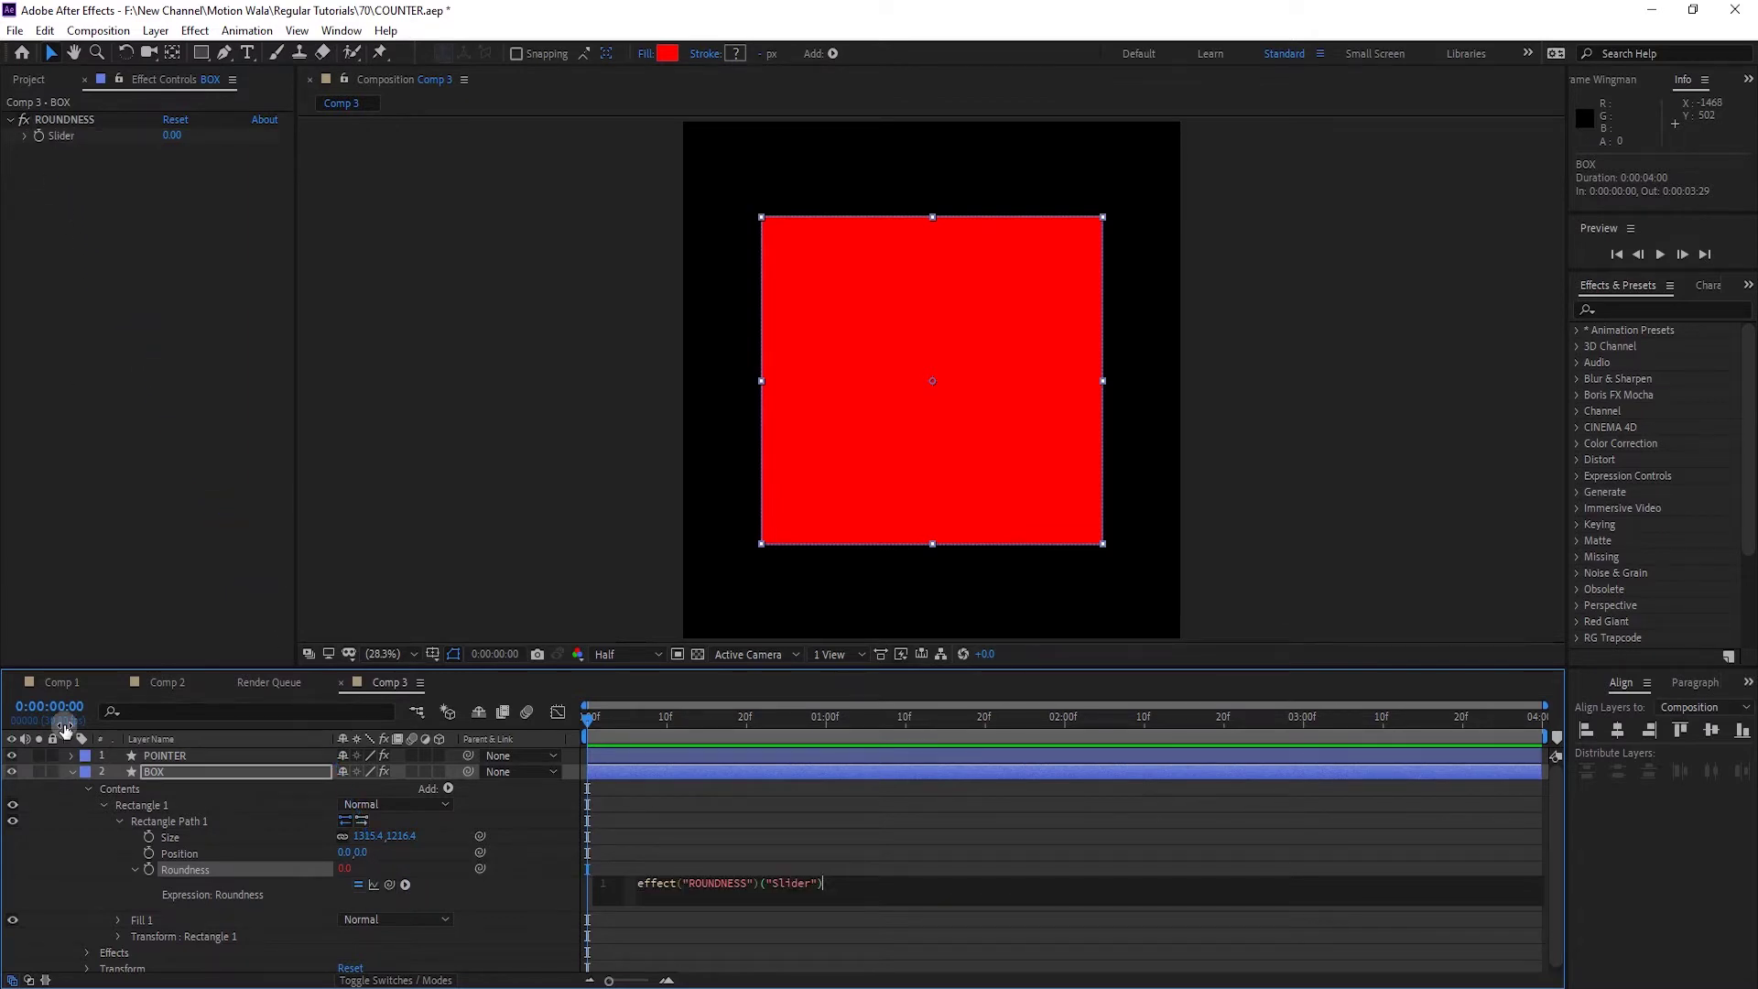
click(71, 774)
Delete Stroke 1 from the POINTER layer's Rectangle 1 contents
click(124, 758)
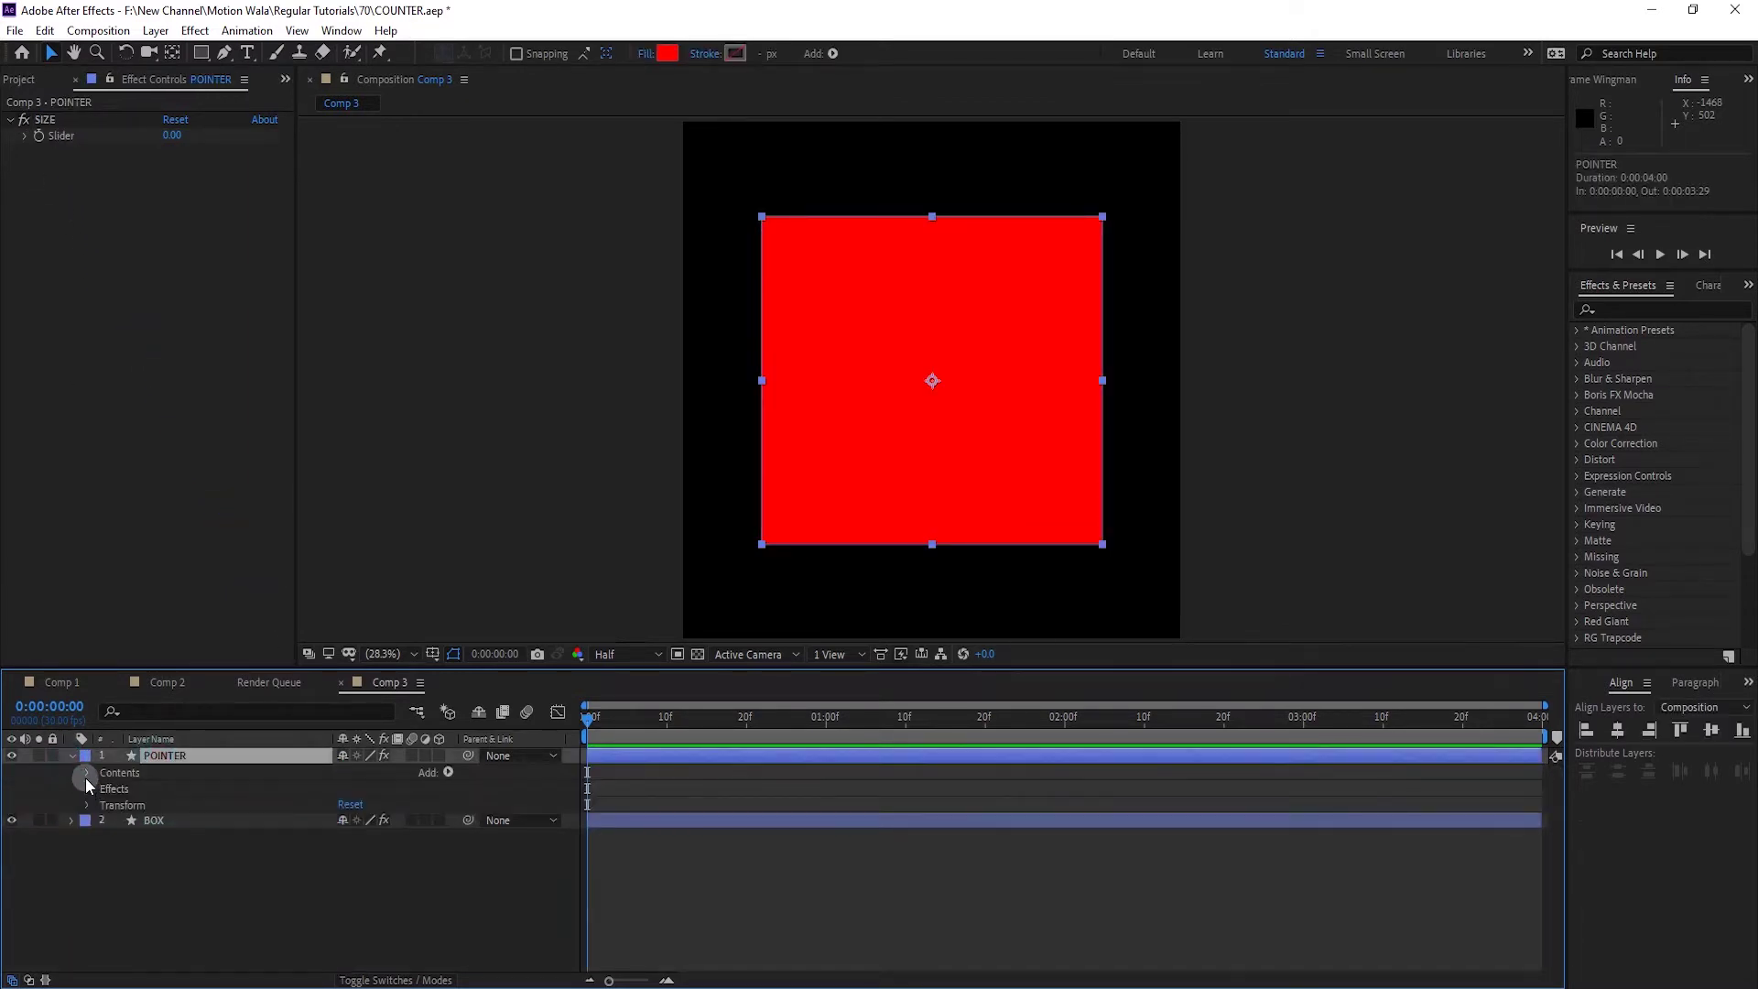
click(87, 774)
click(103, 789)
click(121, 805)
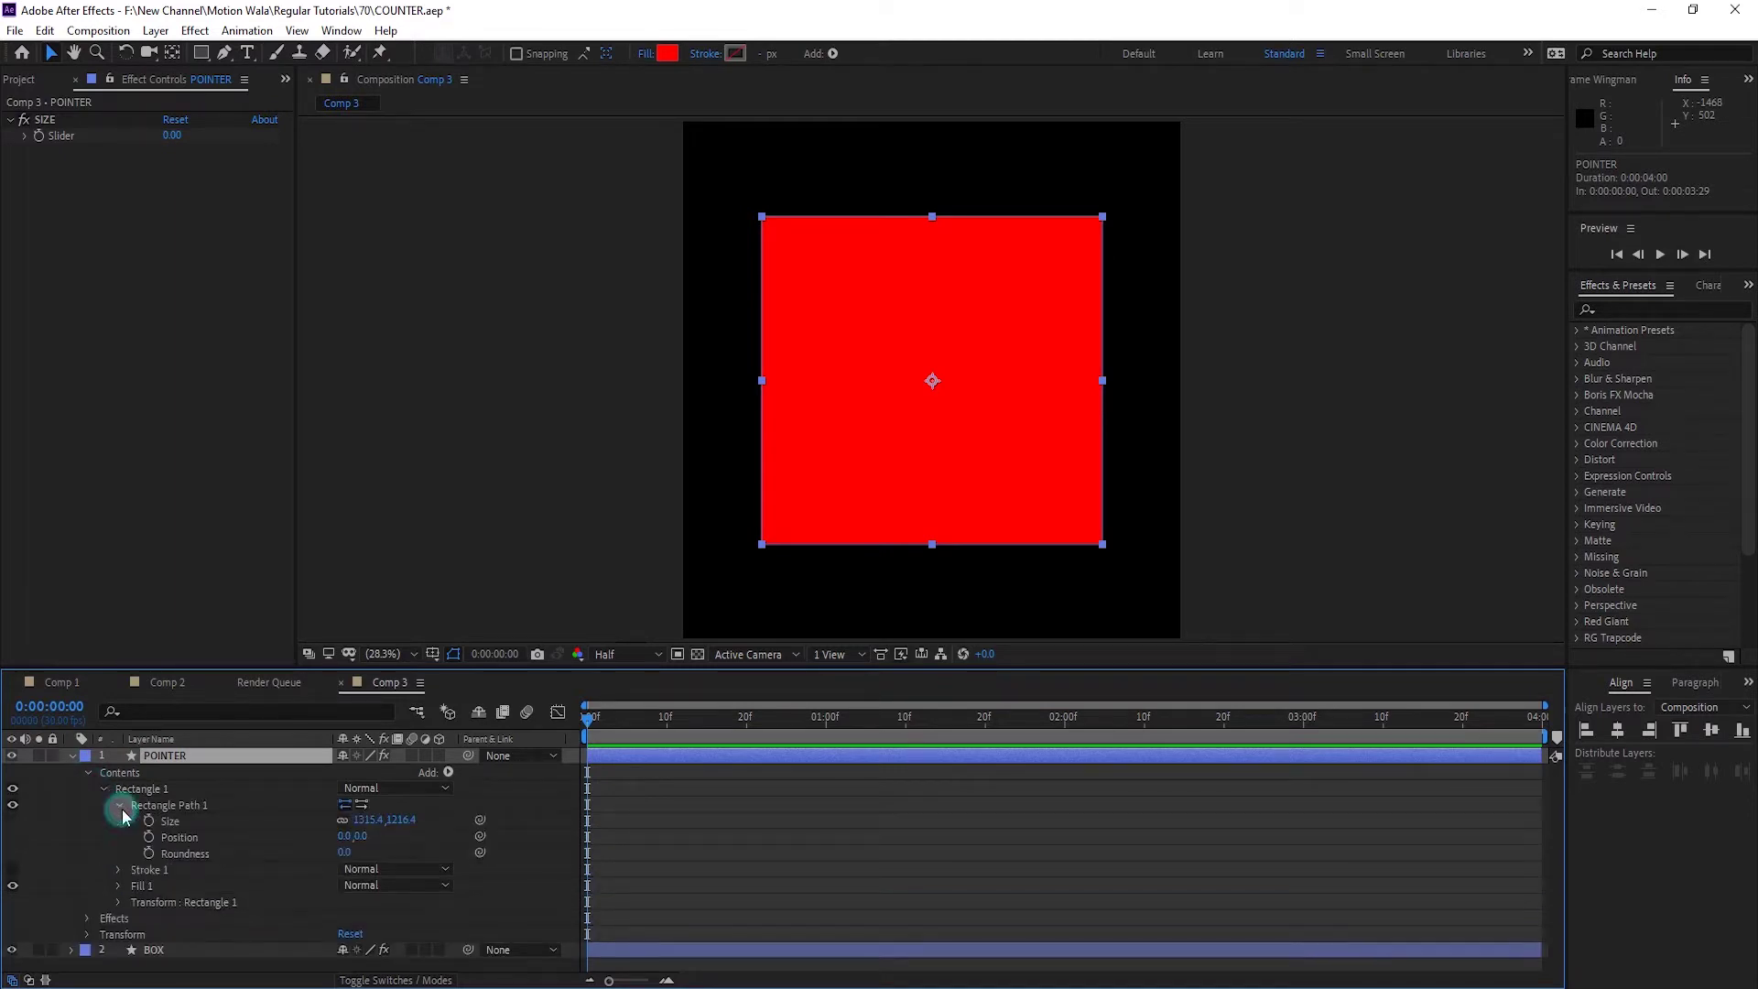
click(149, 869)
key(Delete)
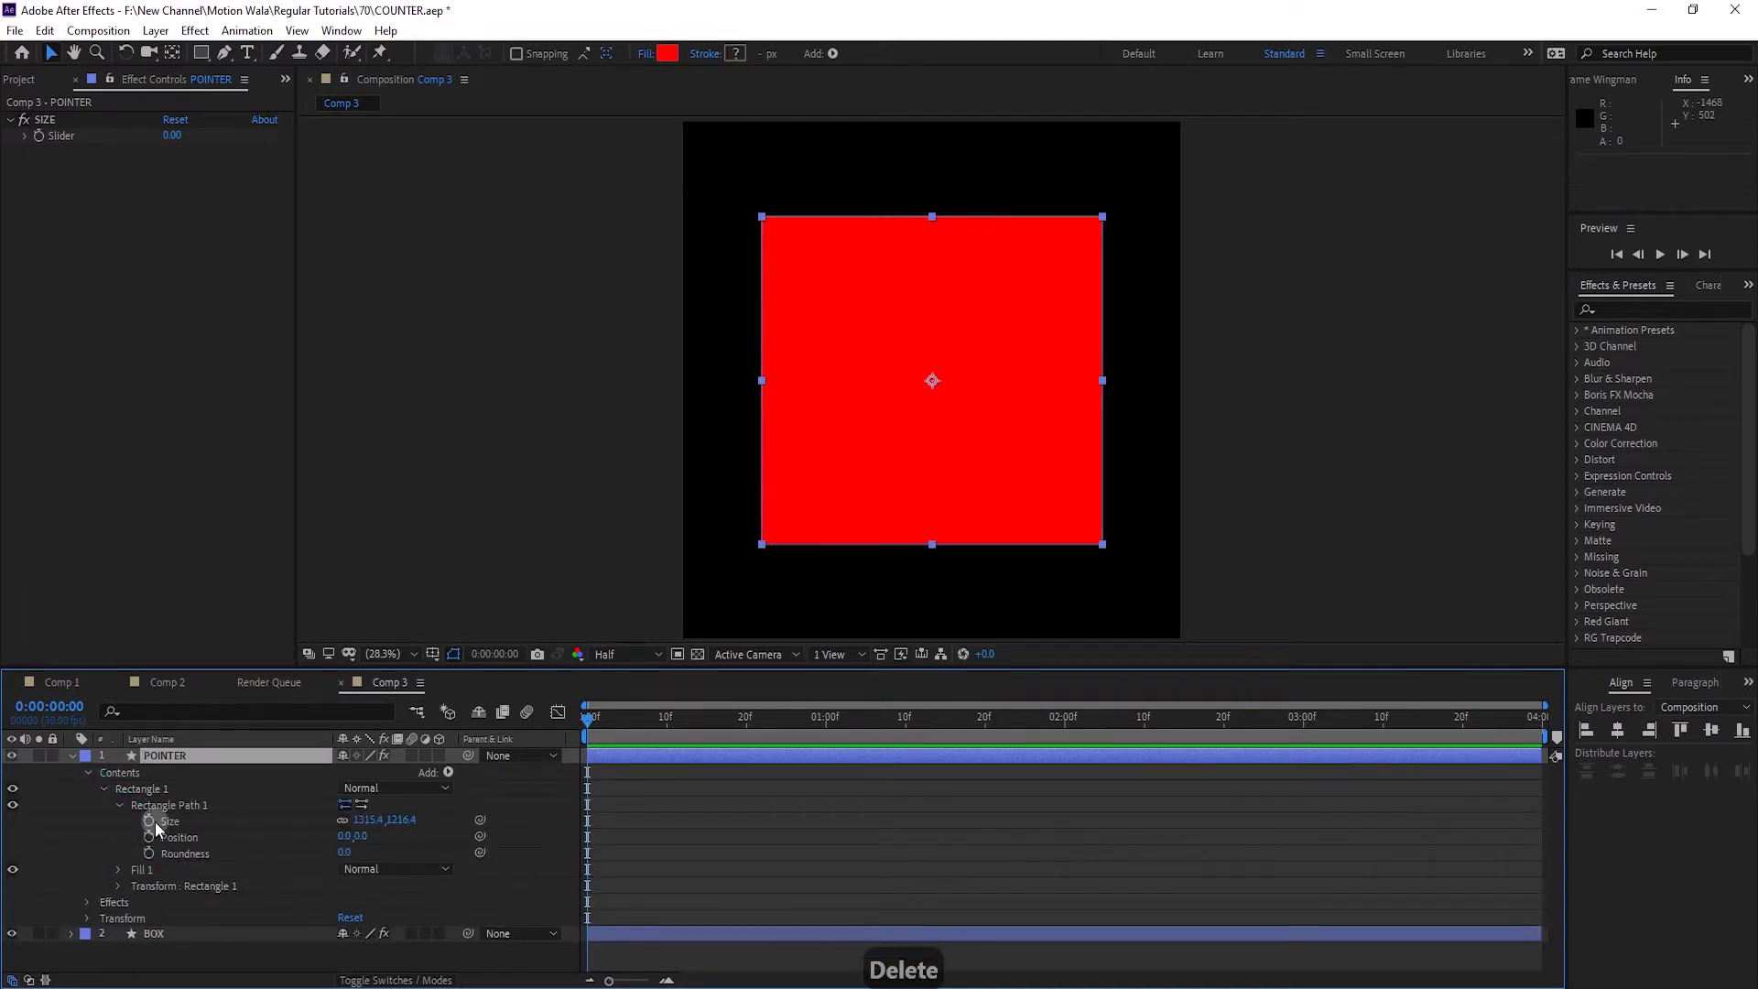
Link the Size of the POINTER layer's Rectangle Path 1 to its SIZE slider with an expression
alt+click(149, 821)
drag(388, 837, 46, 134)
drag(45, 133, 46, 134)
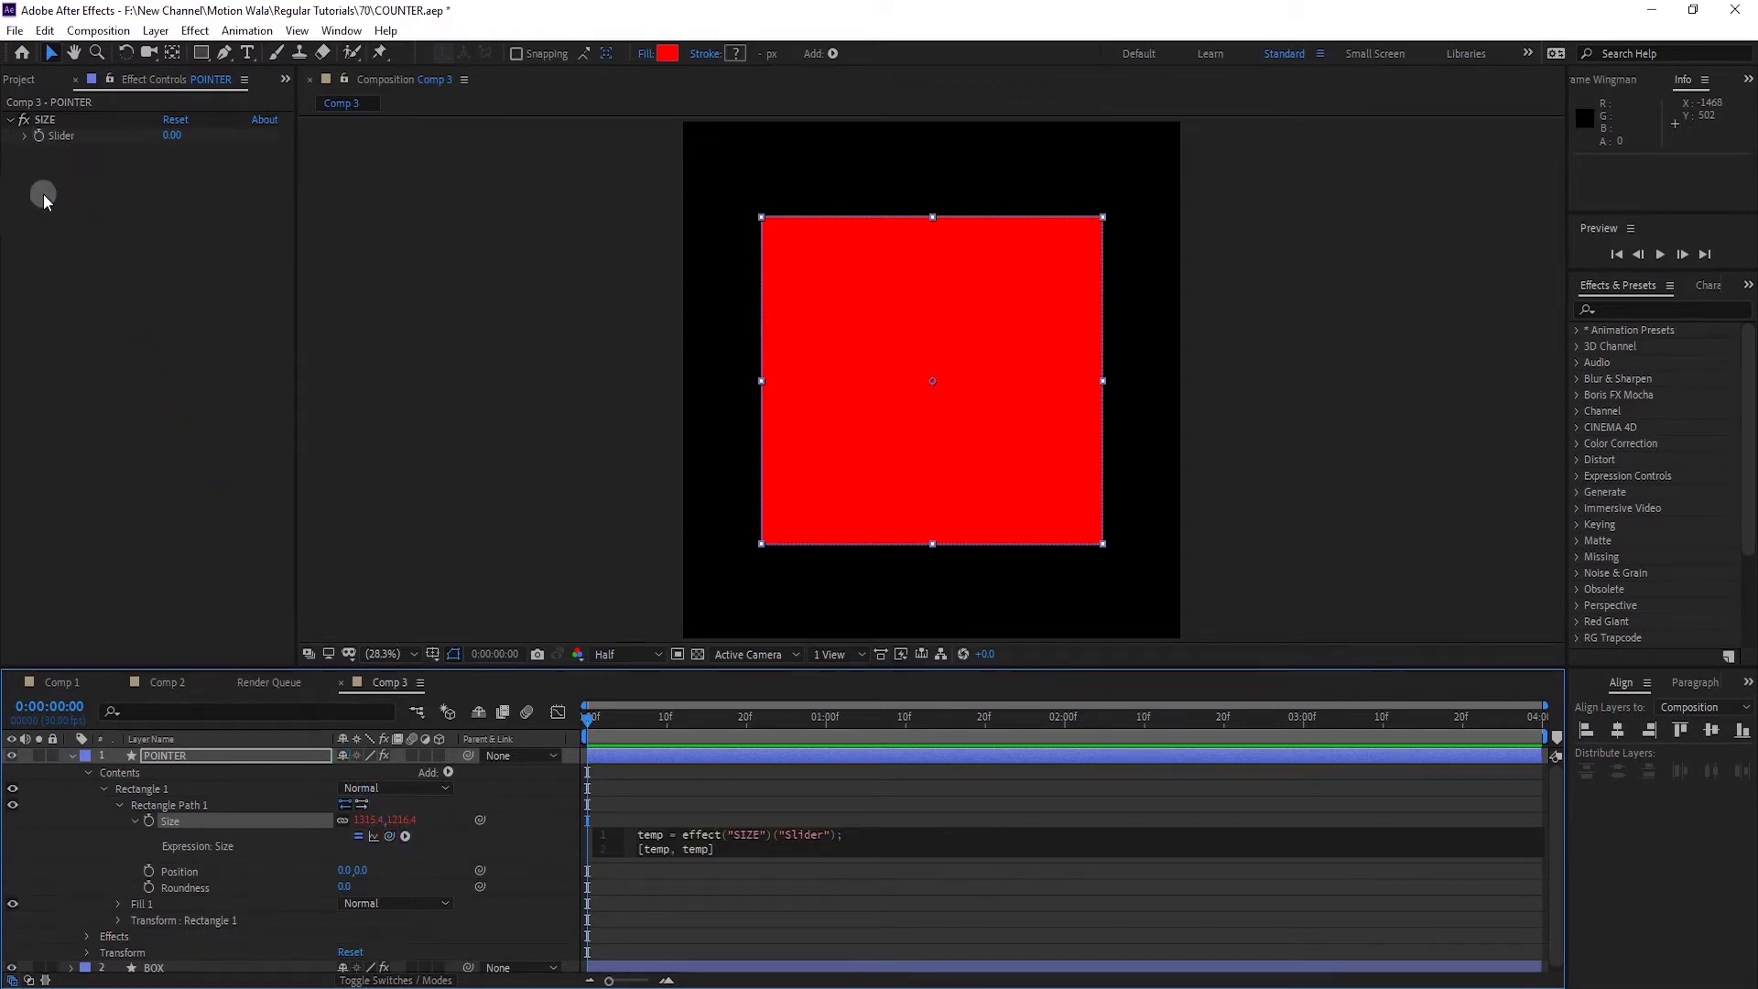
click(121, 311)
Try the POINTER layer's SIZE slider at 100, and set it to 250
text(100)
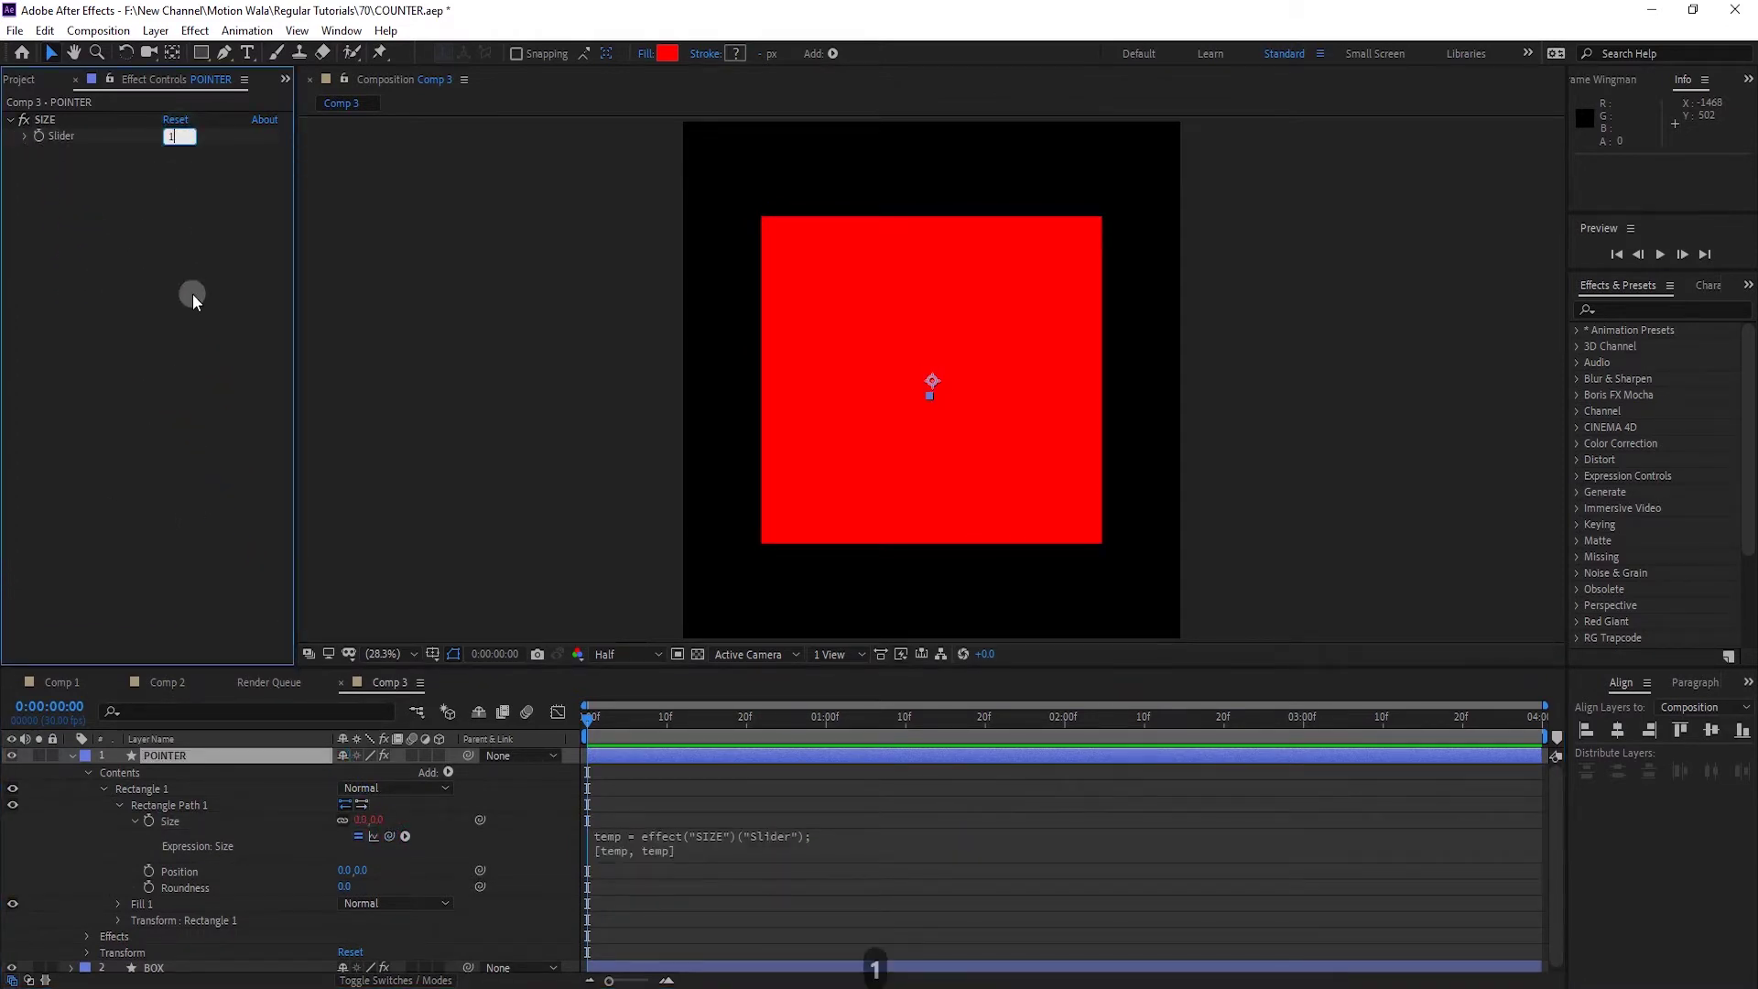
click(182, 357)
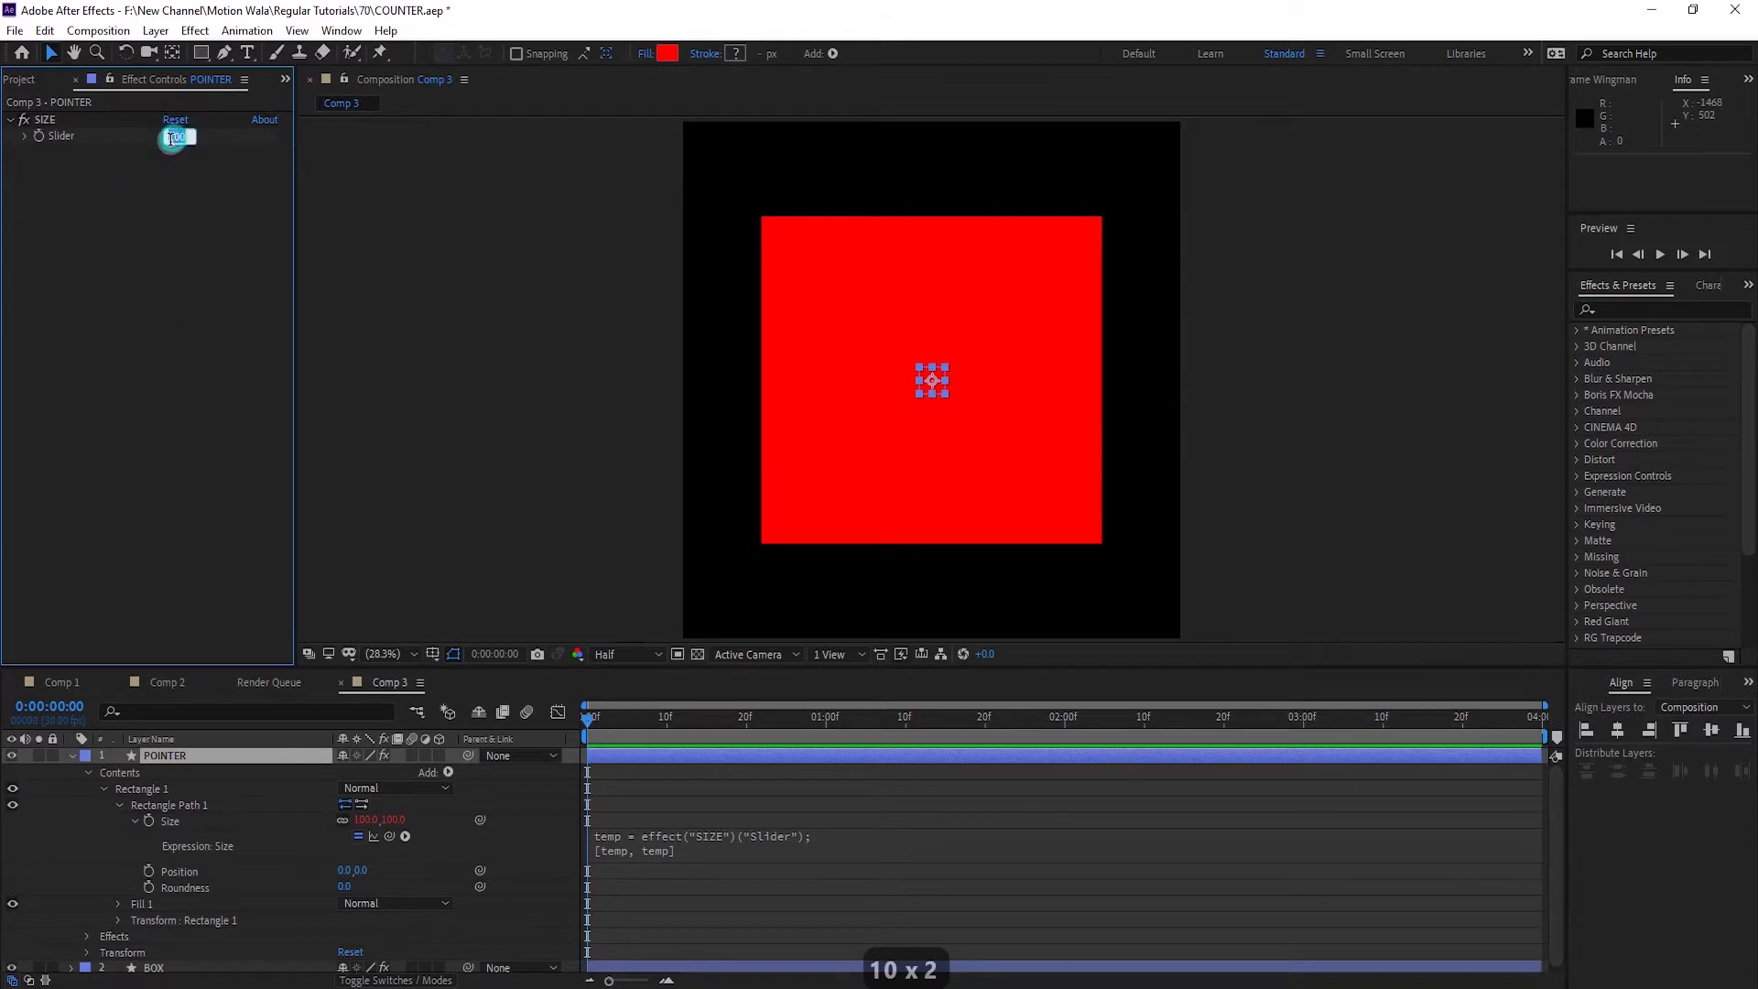
text(250)
click(141, 279)
Set the POINTER layer's Rotation to 45 degrees
click(186, 765)
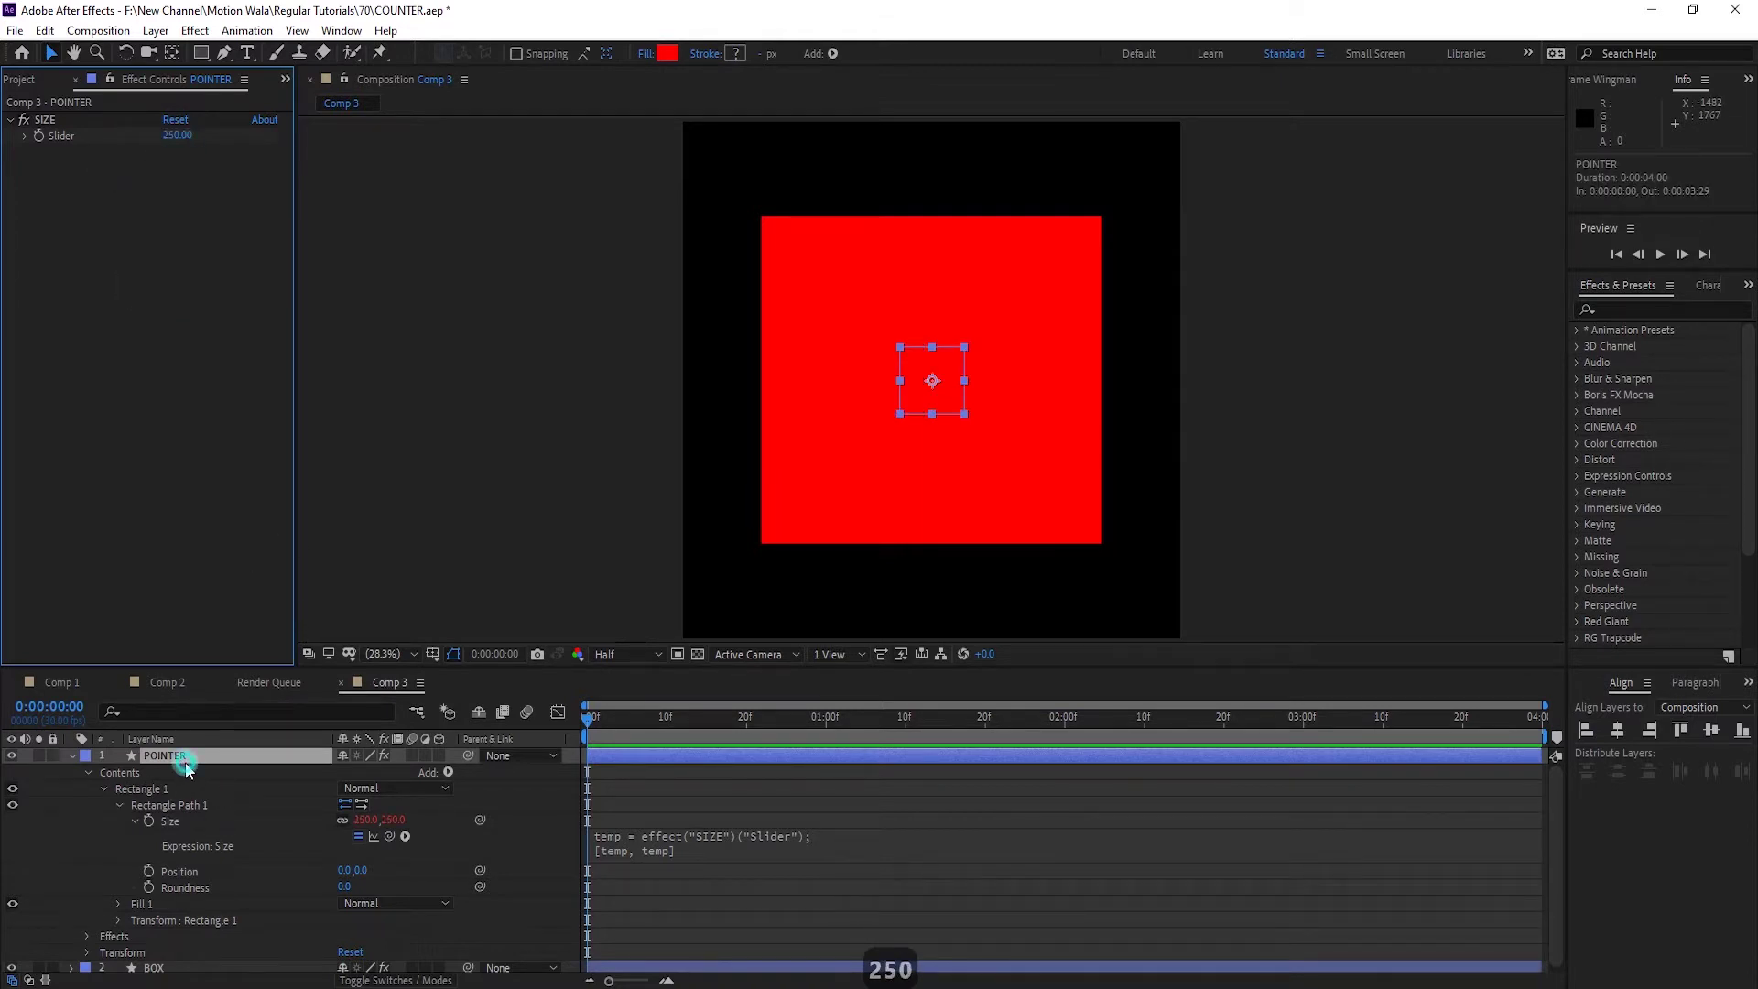
click(73, 756)
text(r)
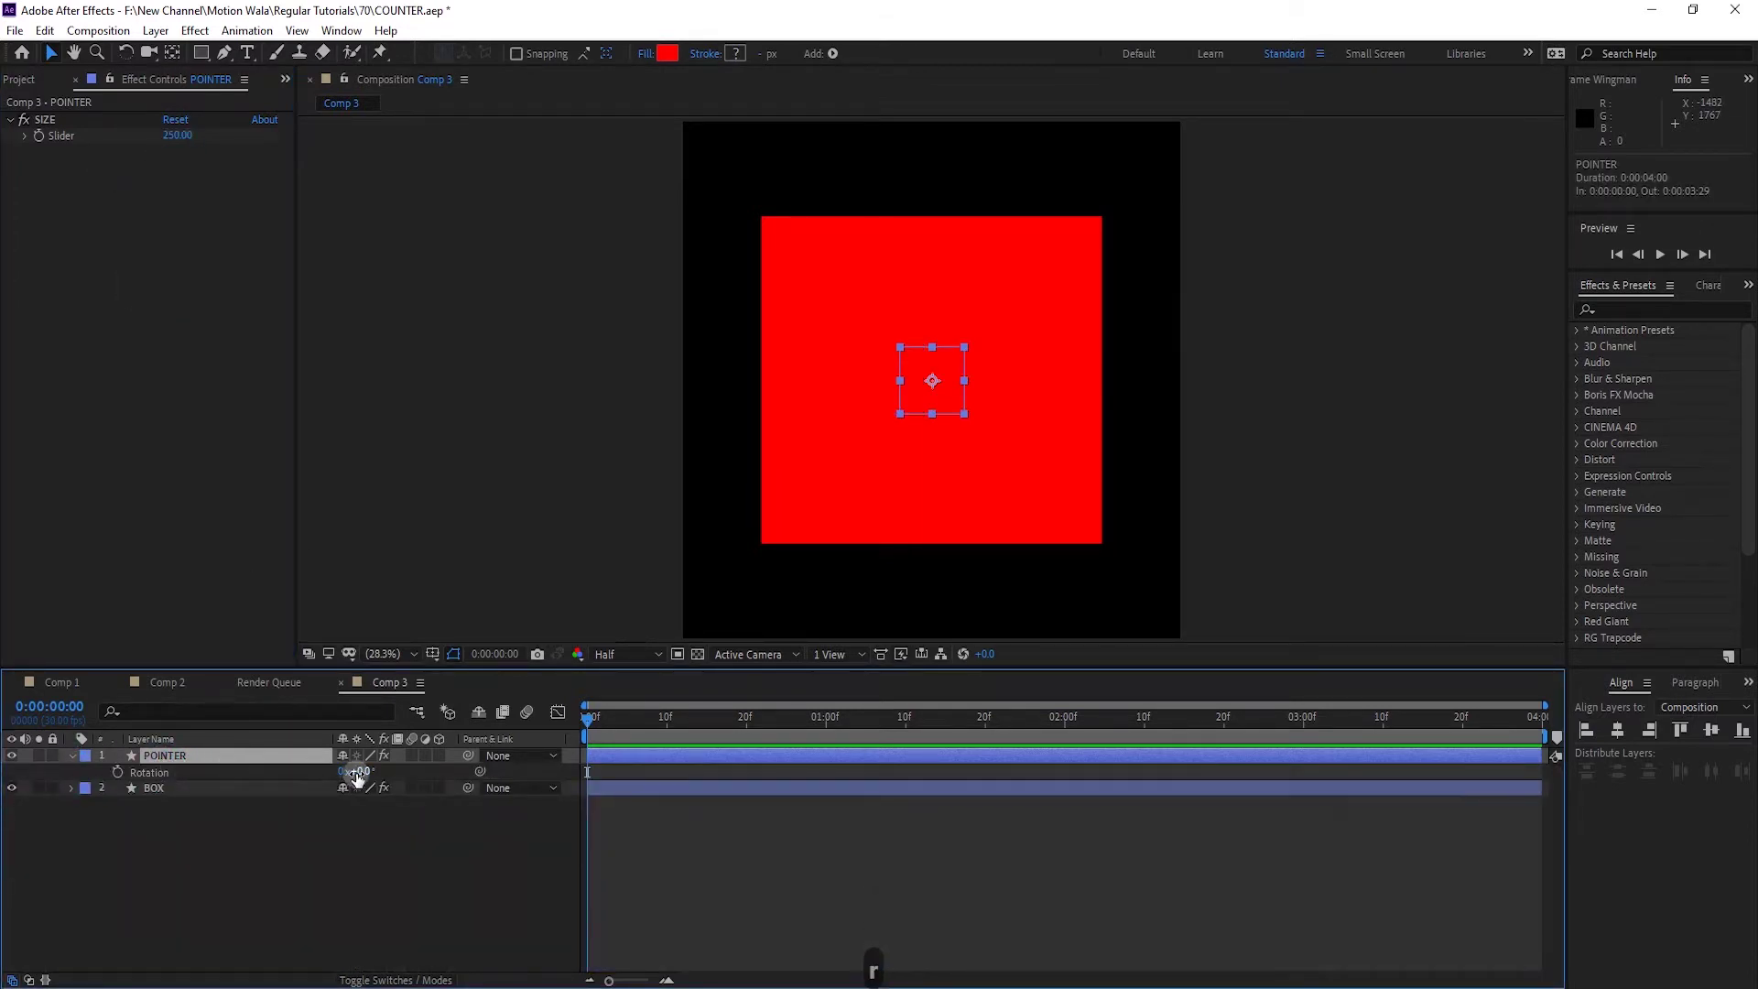
text(45)
click(321, 851)
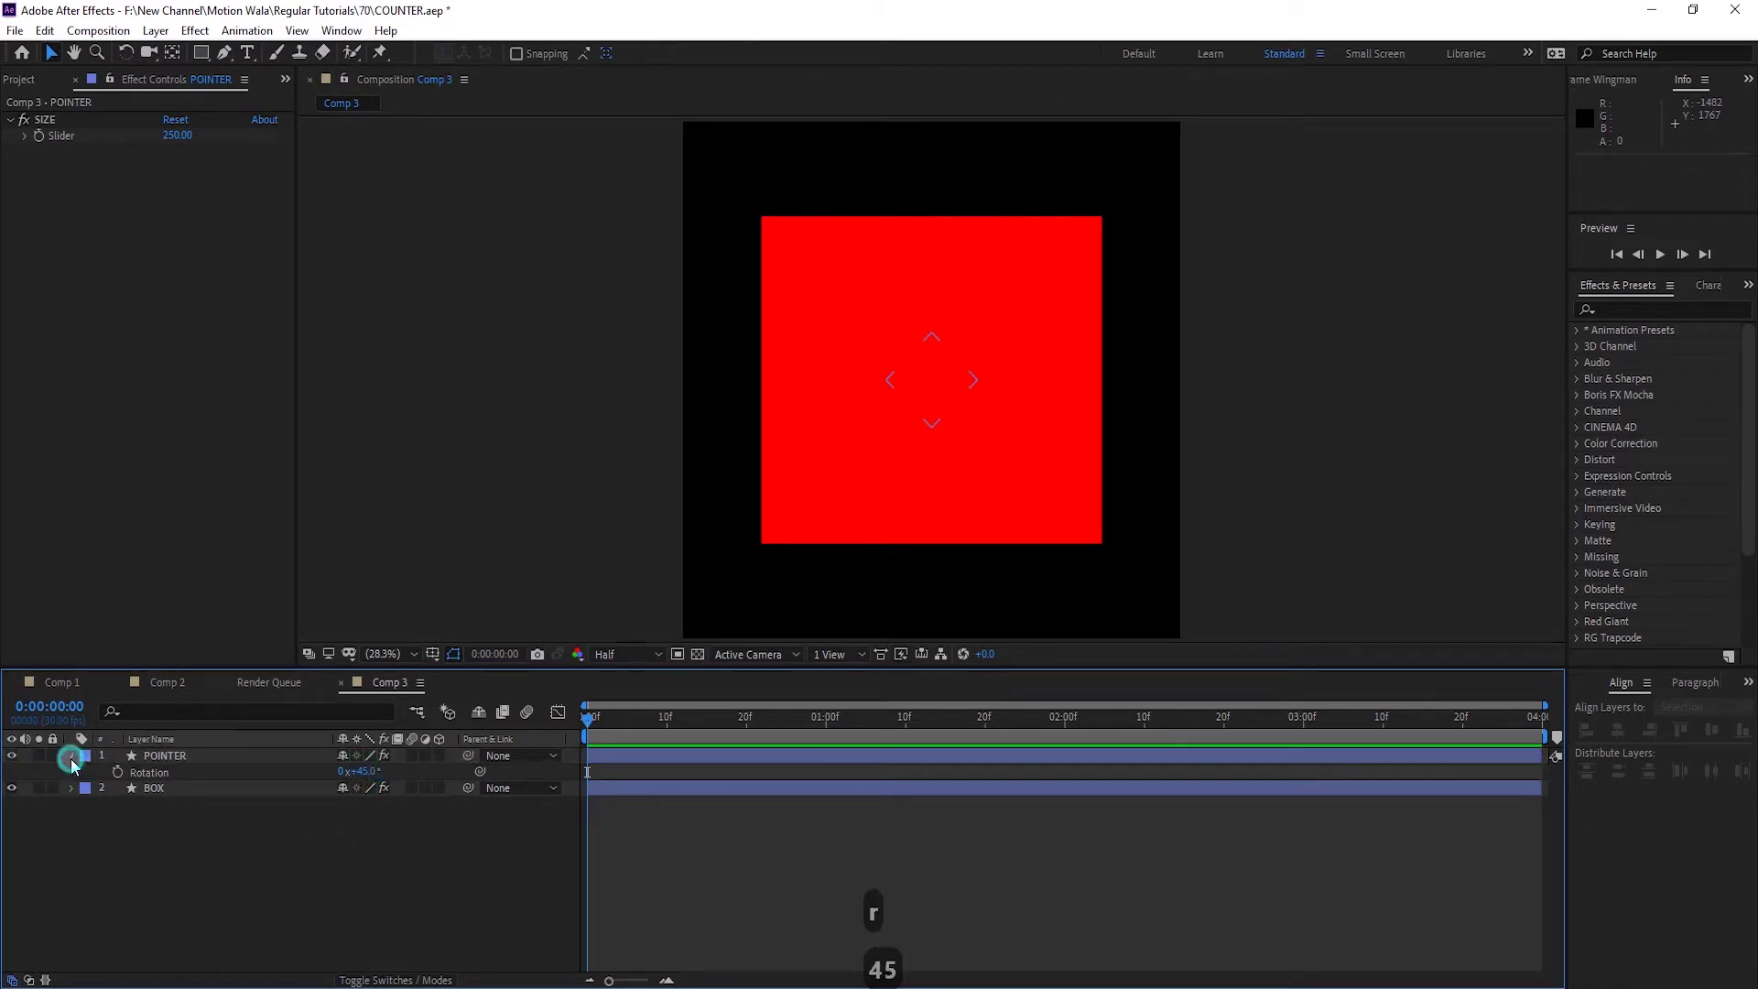
click(73, 765)
Try the BOX layer's ROUNDNESS slider at 100, and set it to 50
click(156, 772)
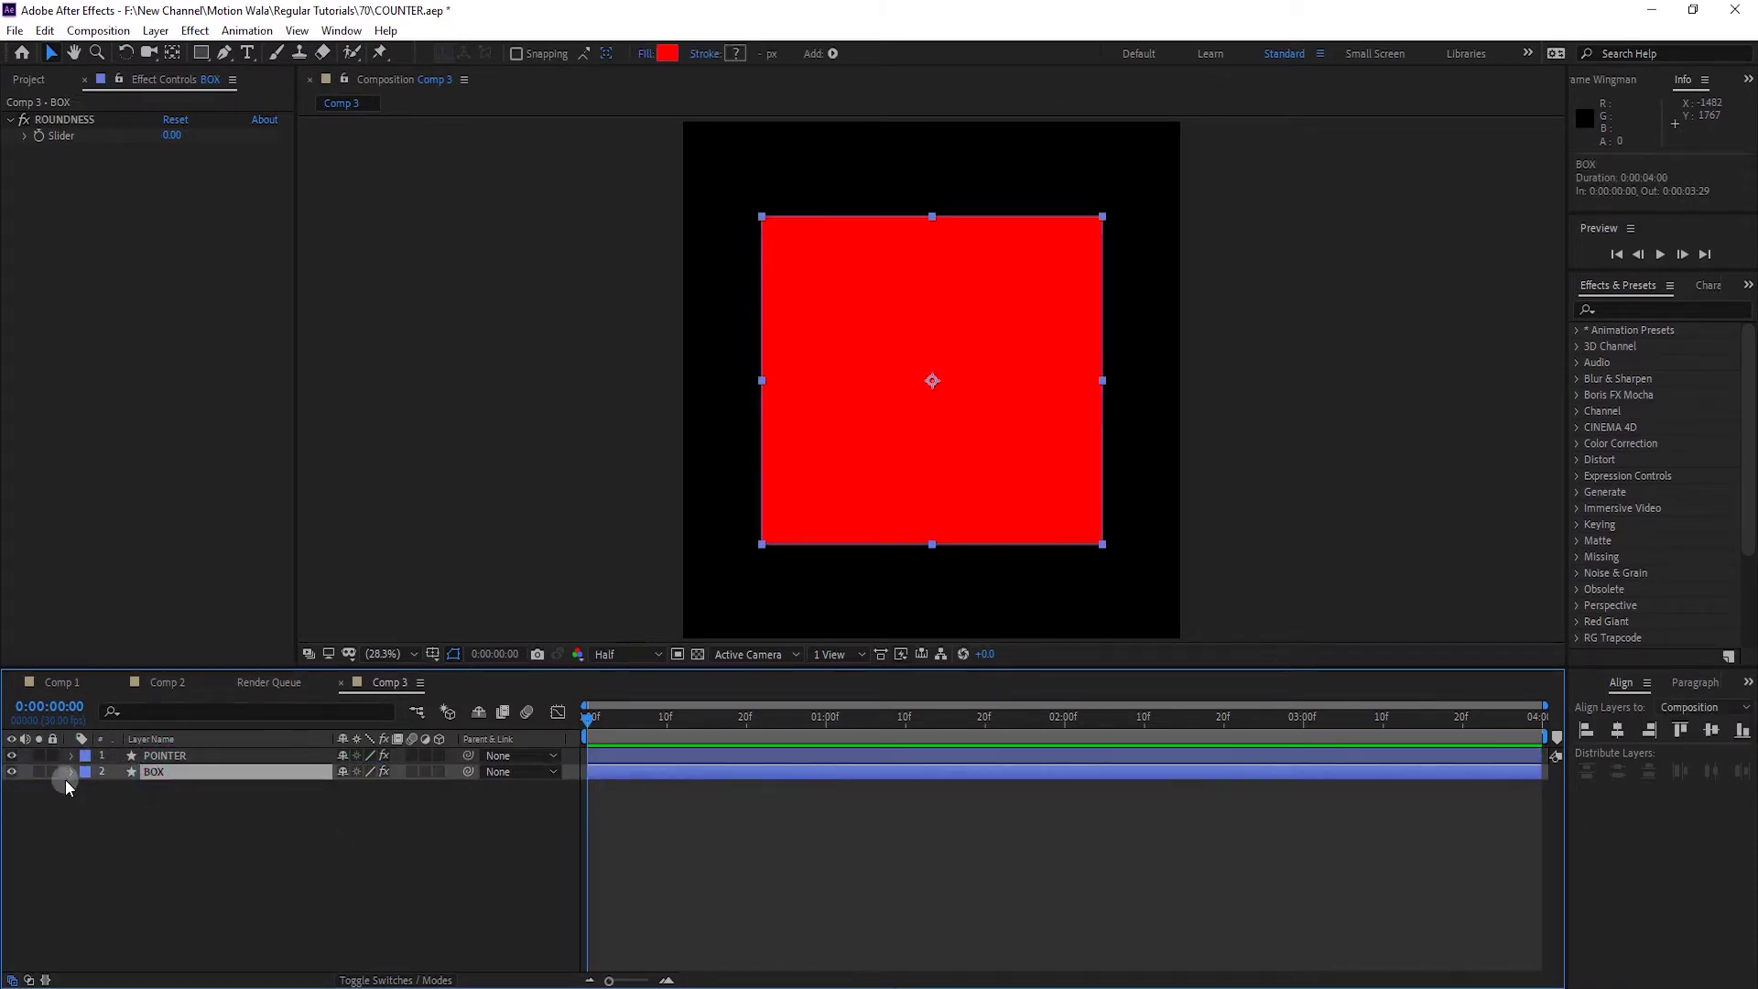
click(134, 304)
click(172, 135)
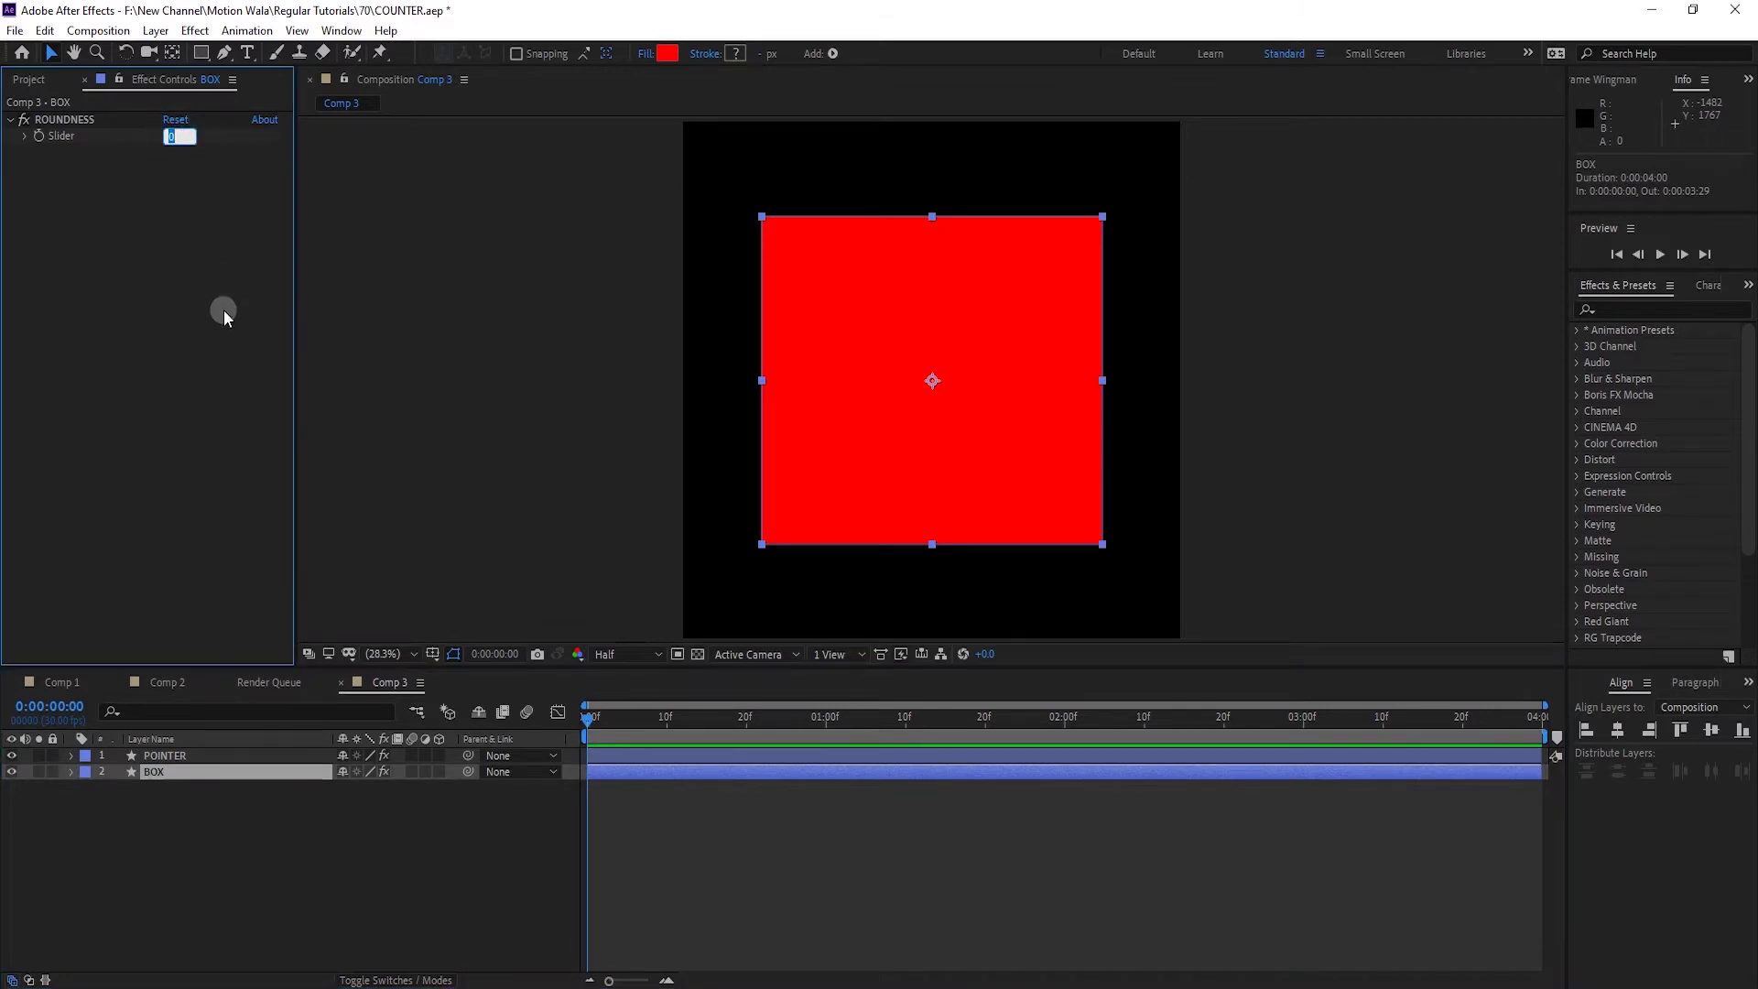
text(100)
click(218, 360)
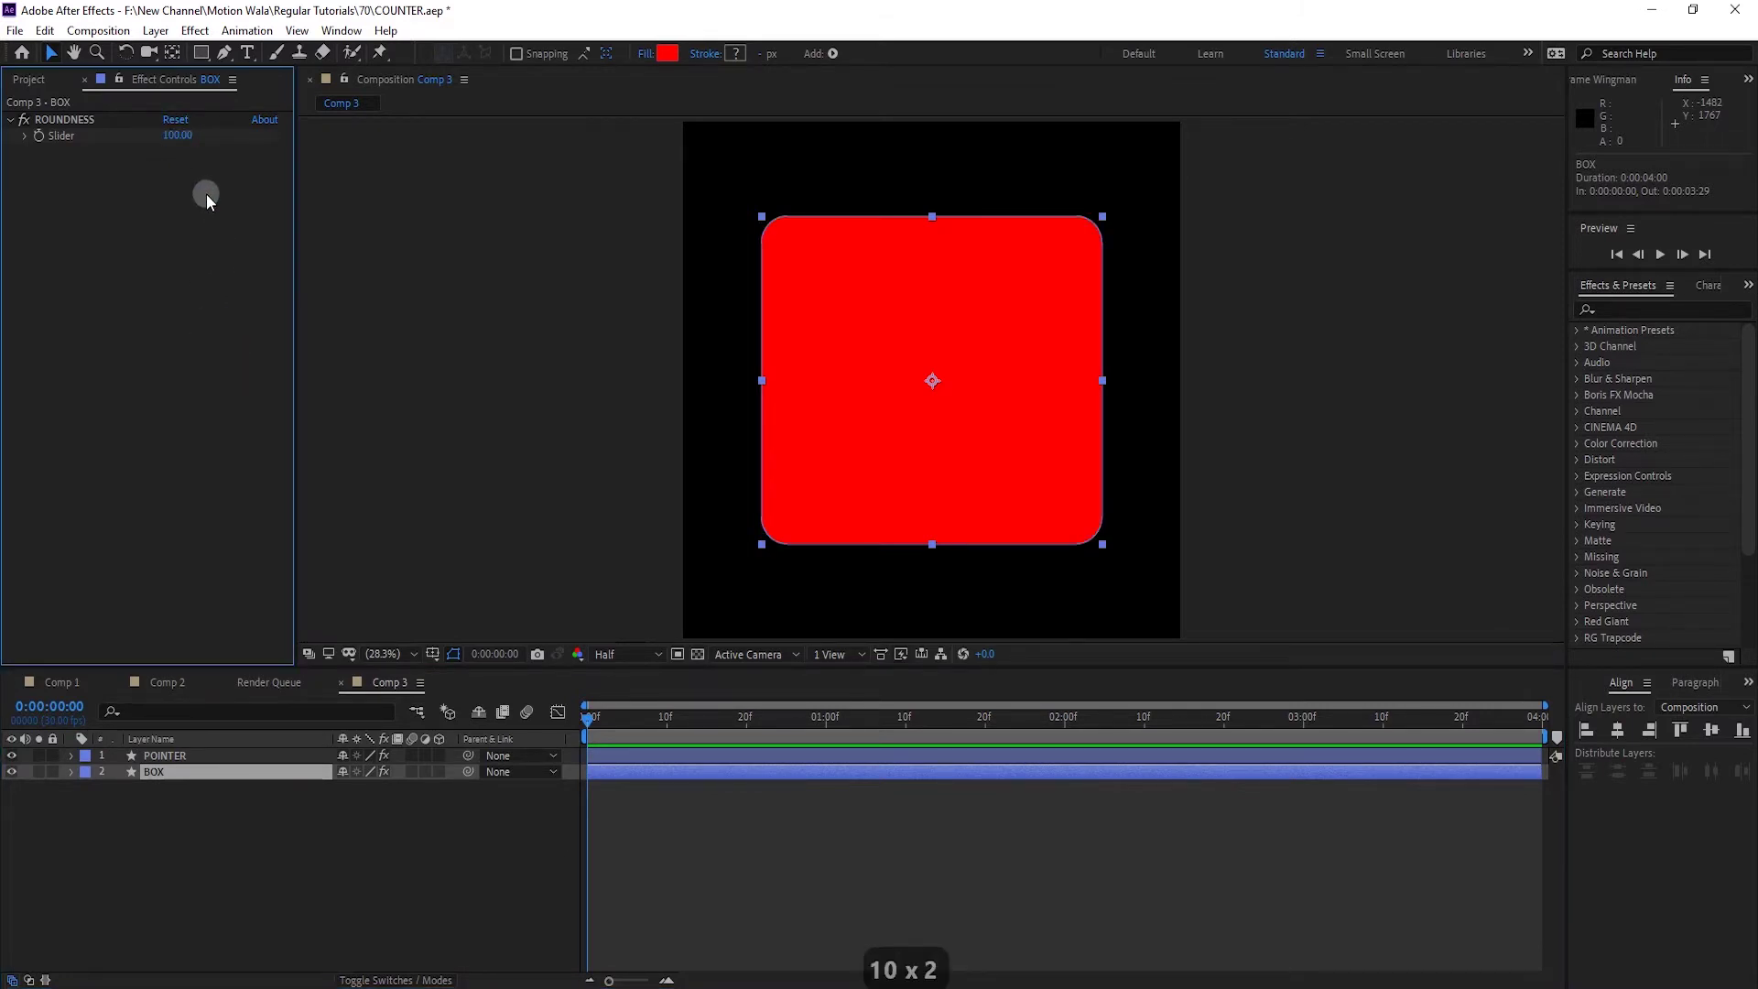
text(50)
click(125, 291)
click(805, 906)
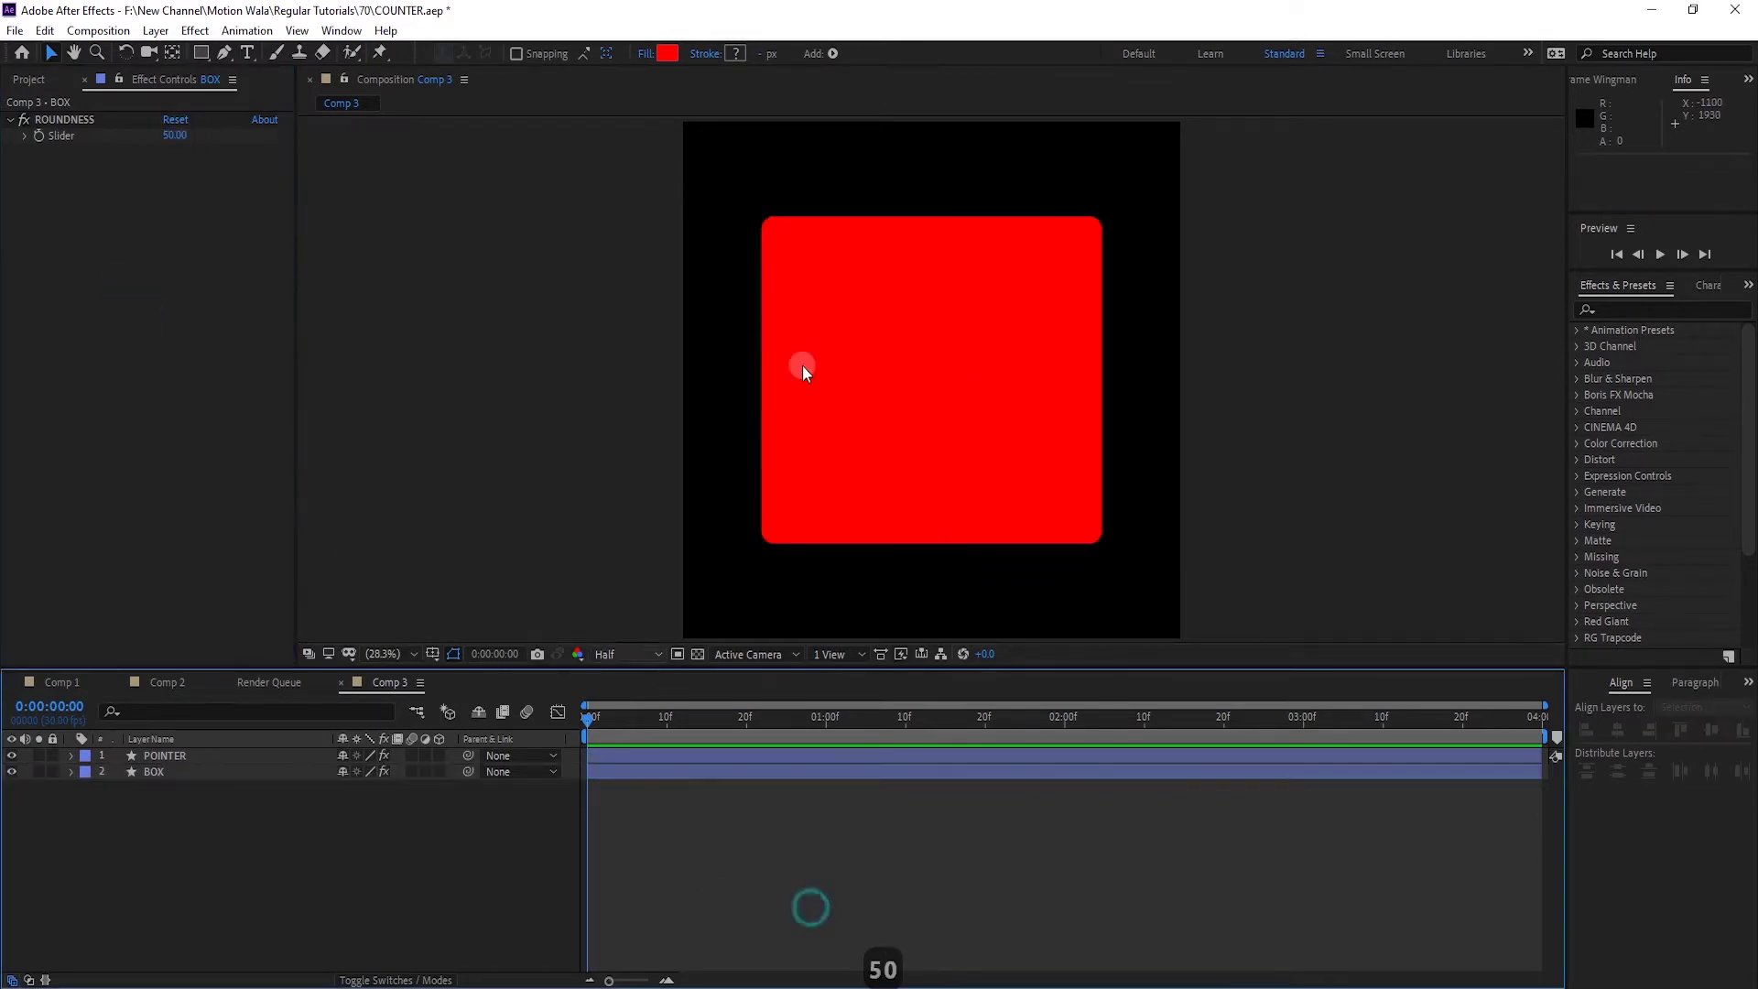
Find the Point Control effect and apply it to the BOX layer after the ROUNDNESS effect
click(128, 771)
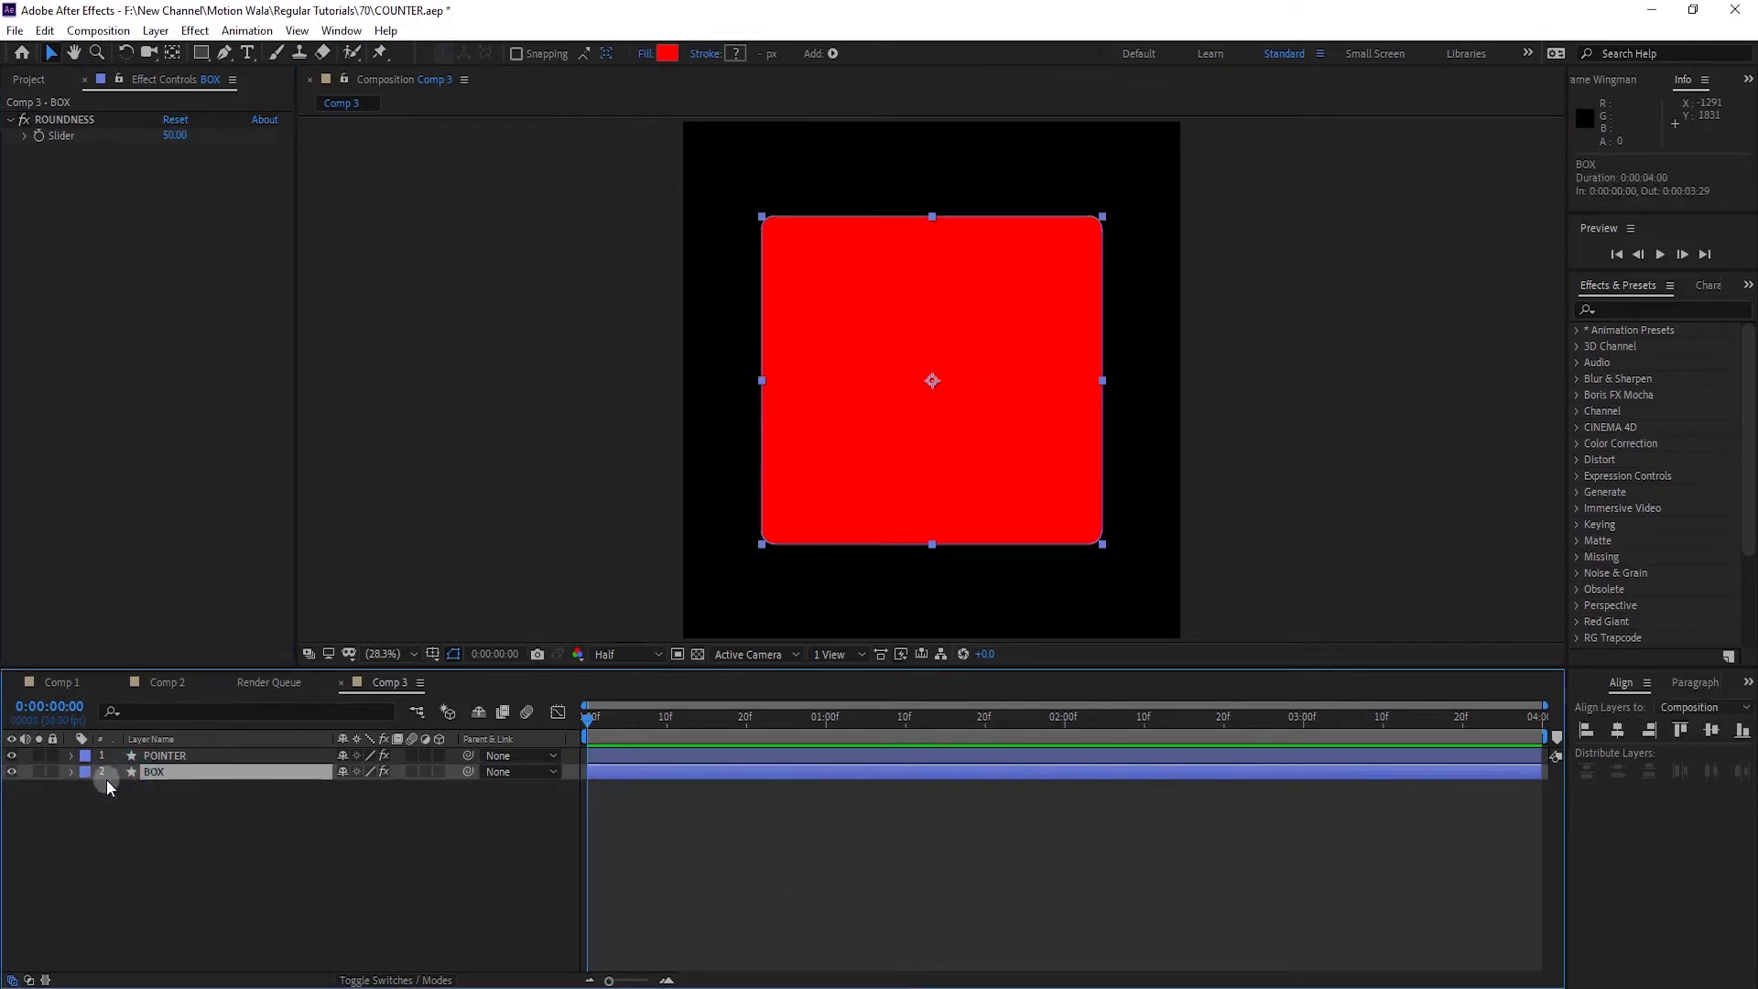
click(1636, 311)
text(point)
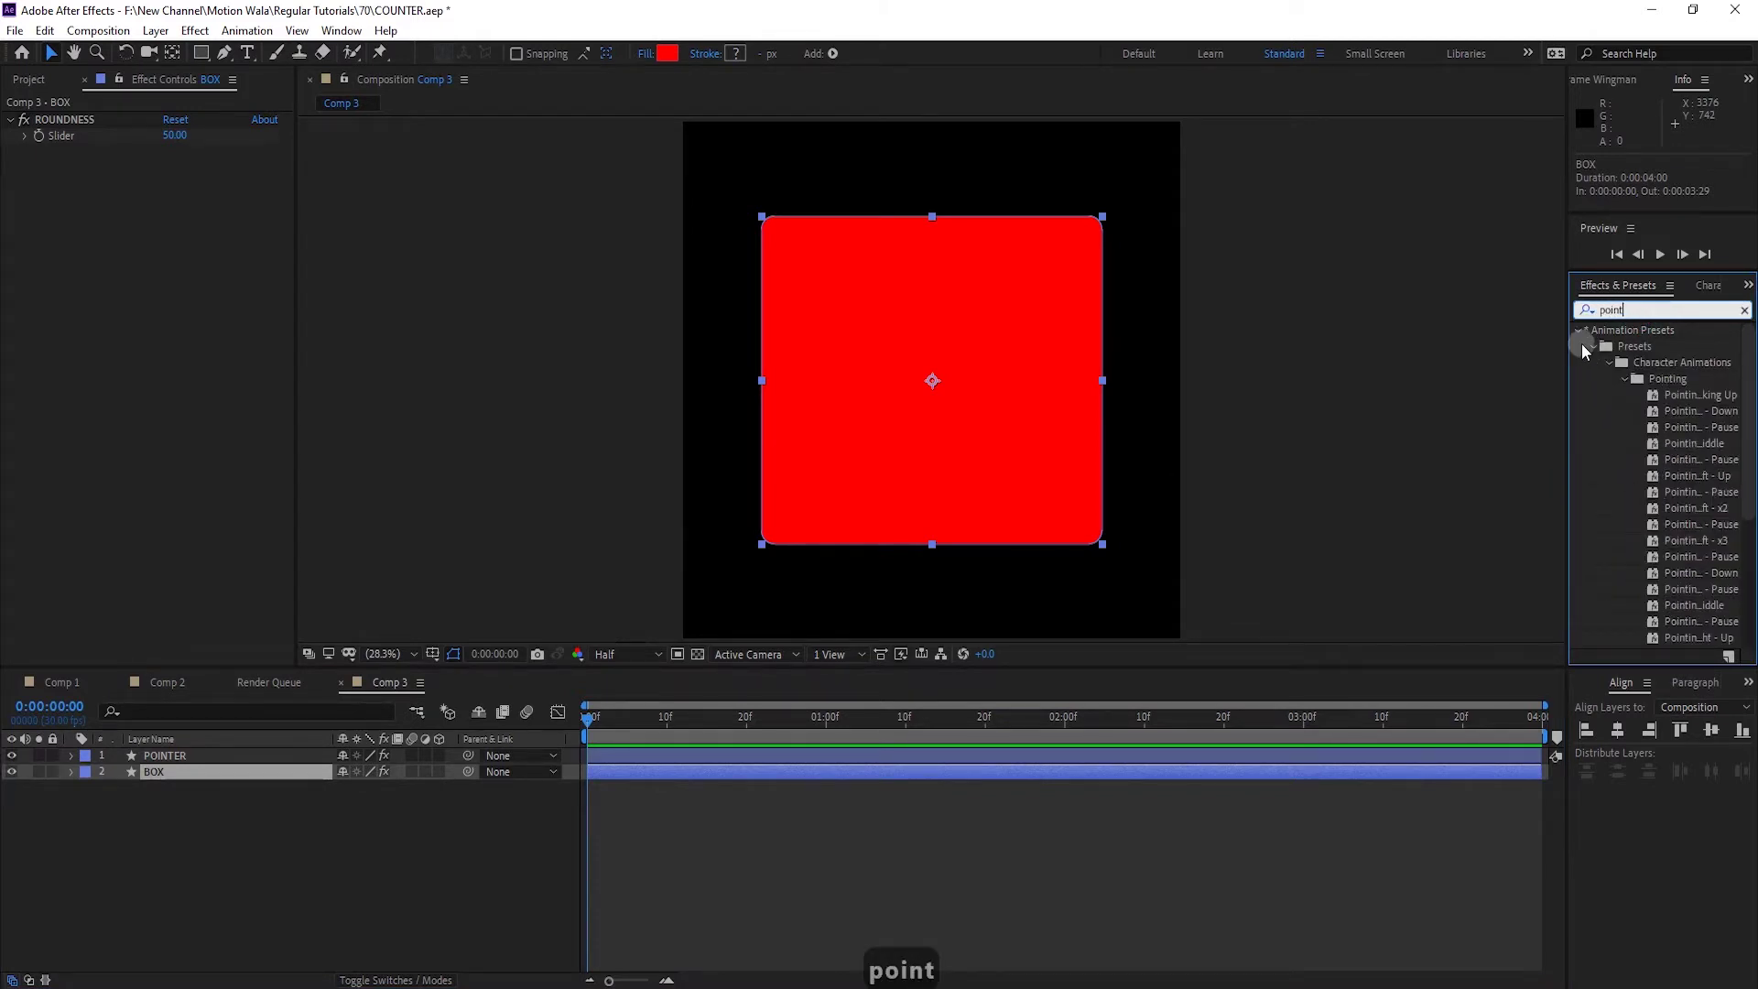
click(1576, 330)
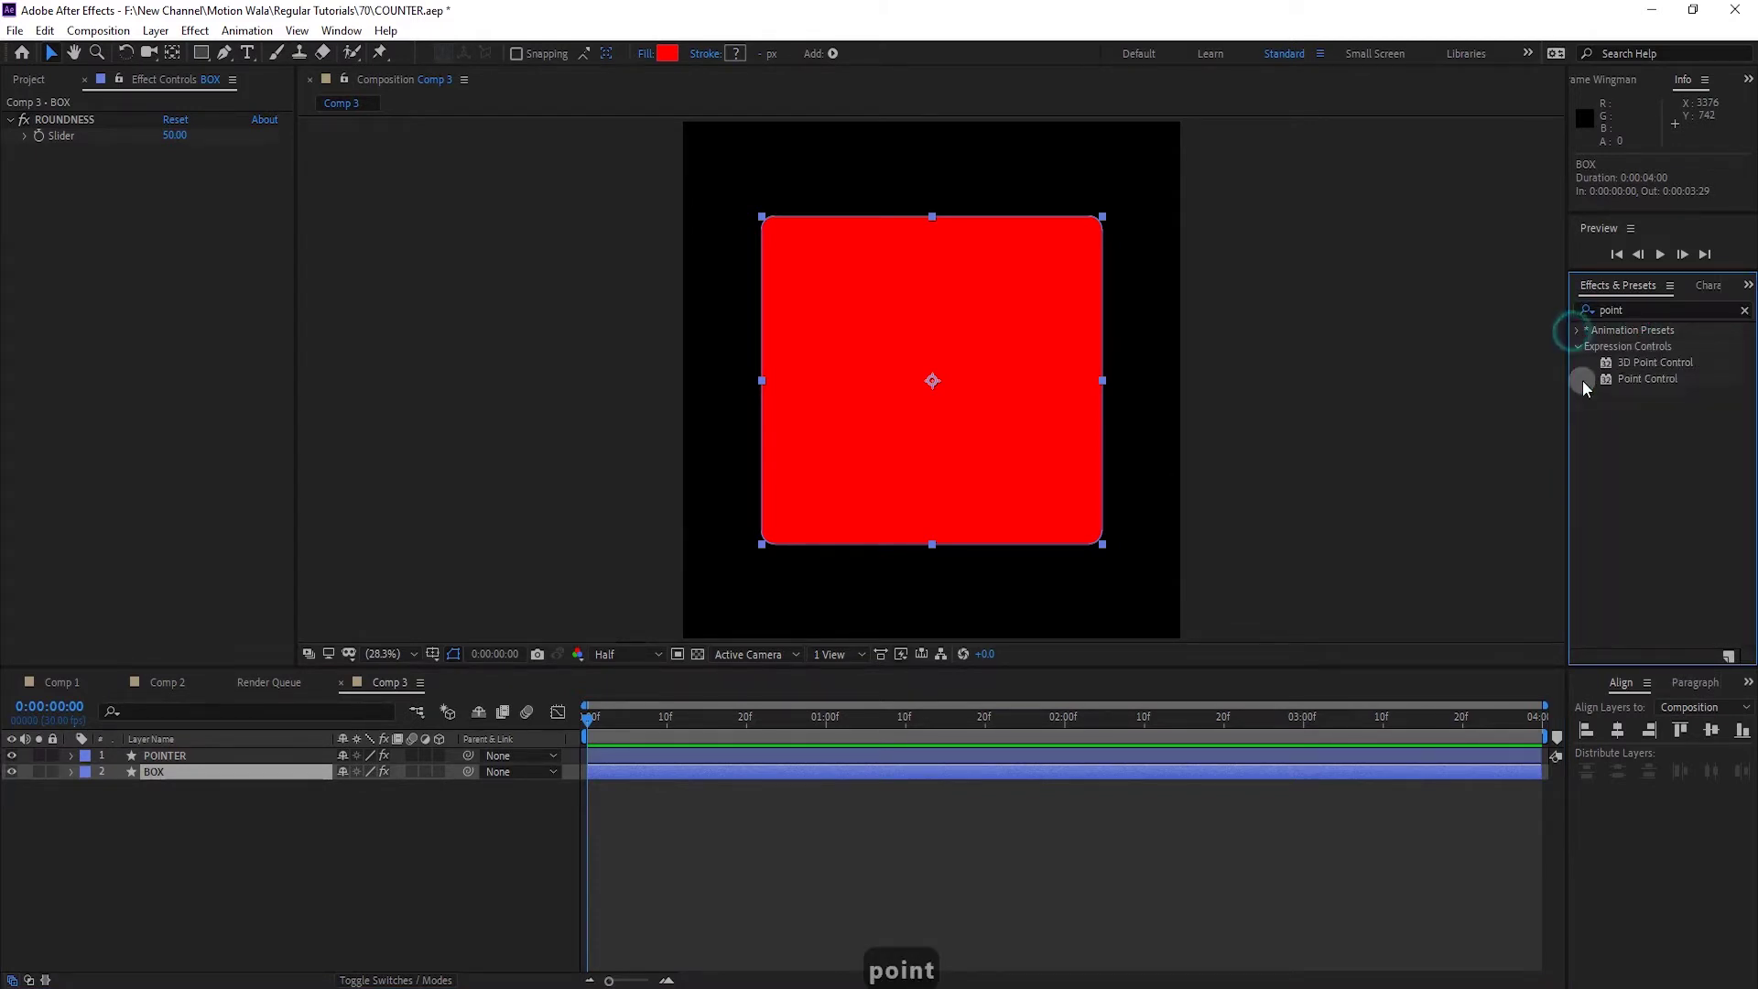
drag(1600, 387, 155, 245)
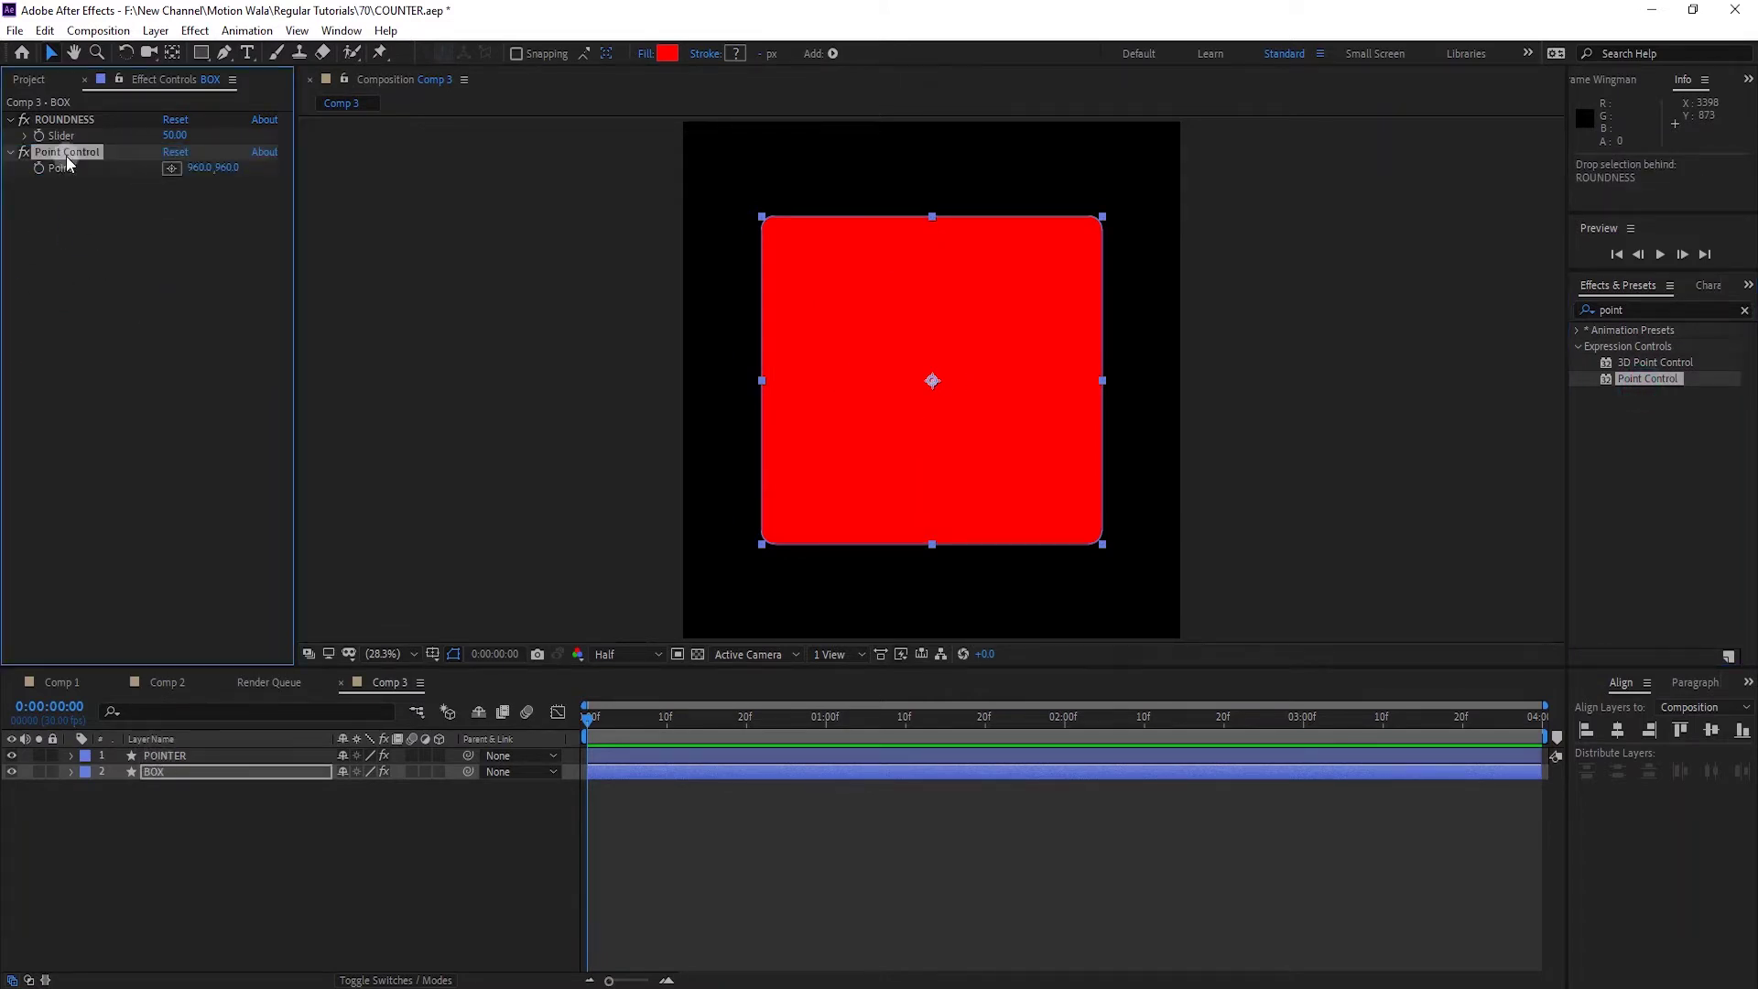
Link the Size of the BOX layer's Rectangle Path 1 to the Point Control's Point with an expression
click(163, 767)
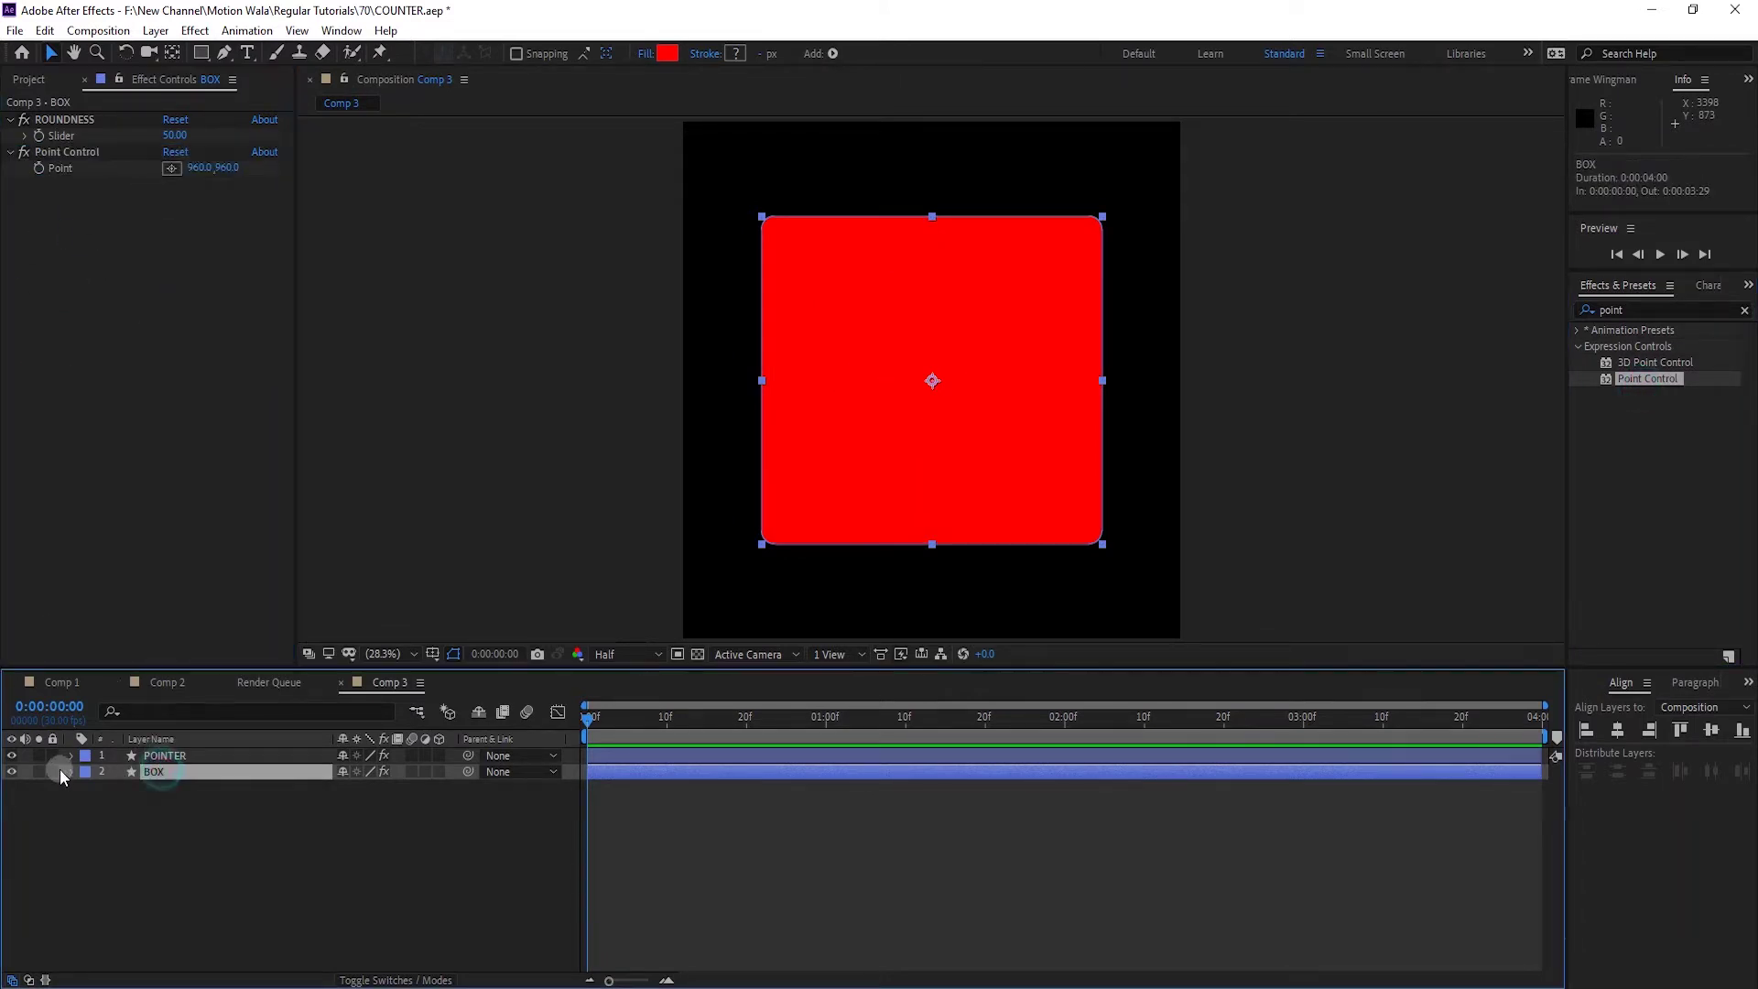
click(71, 772)
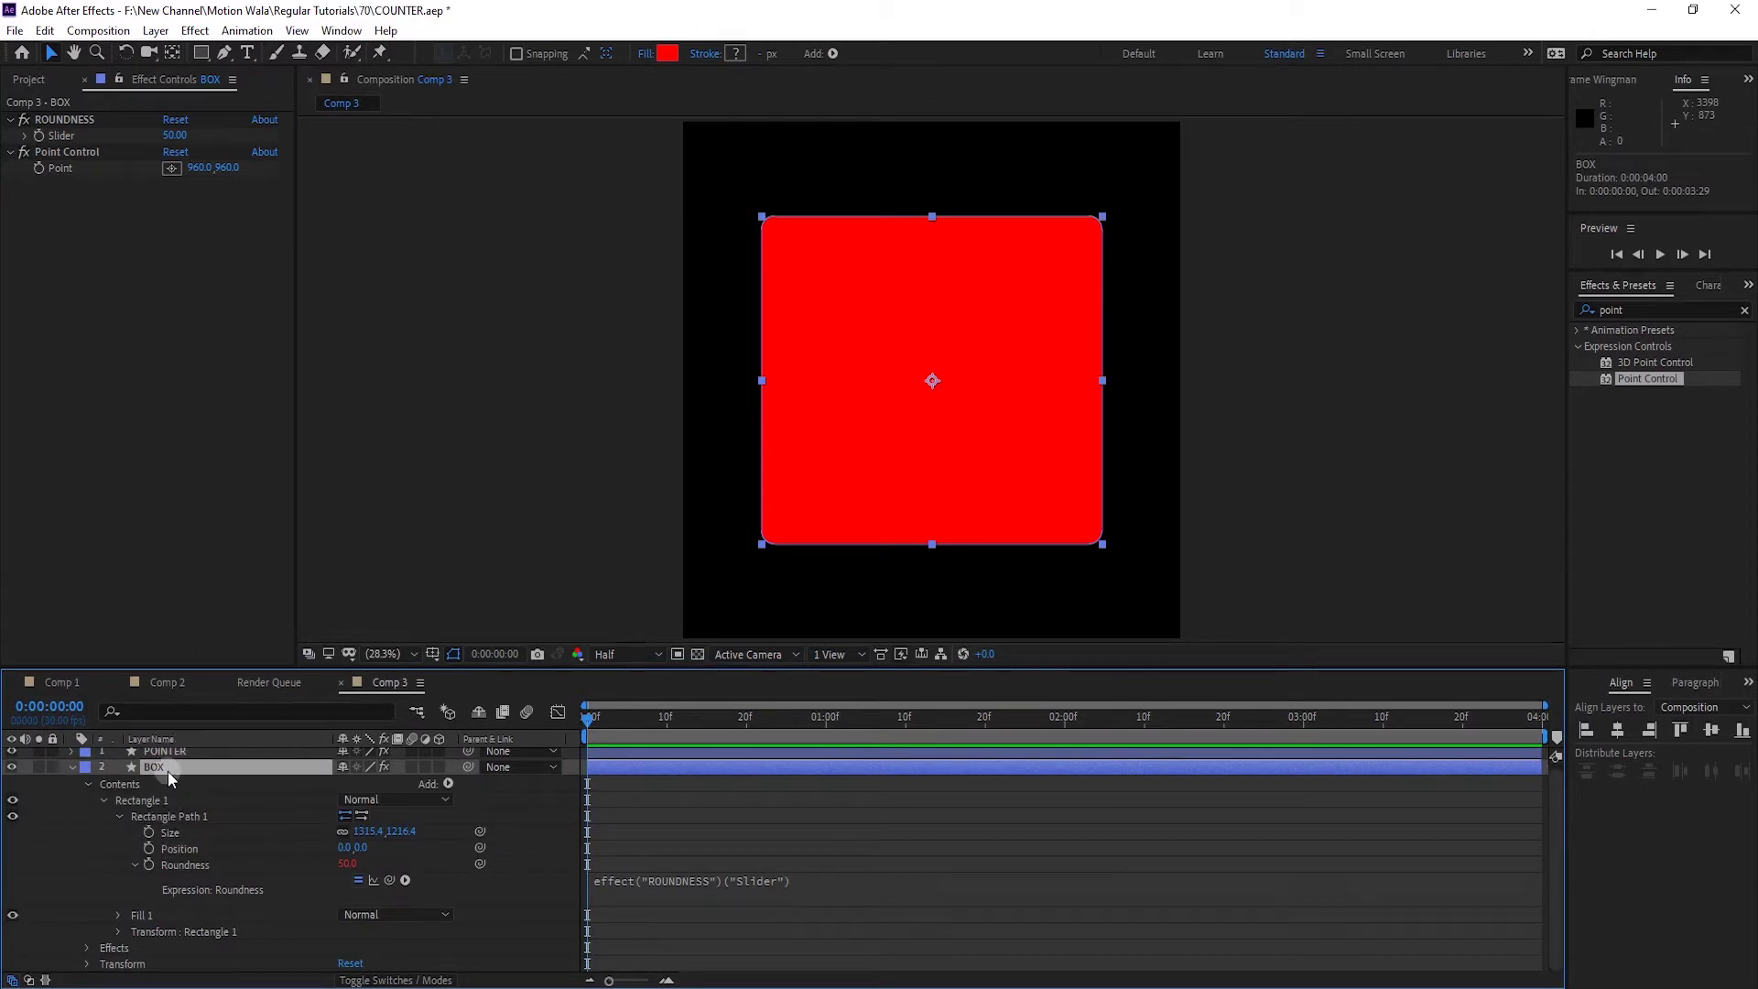
alt+click(152, 831)
drag(388, 847, 70, 168)
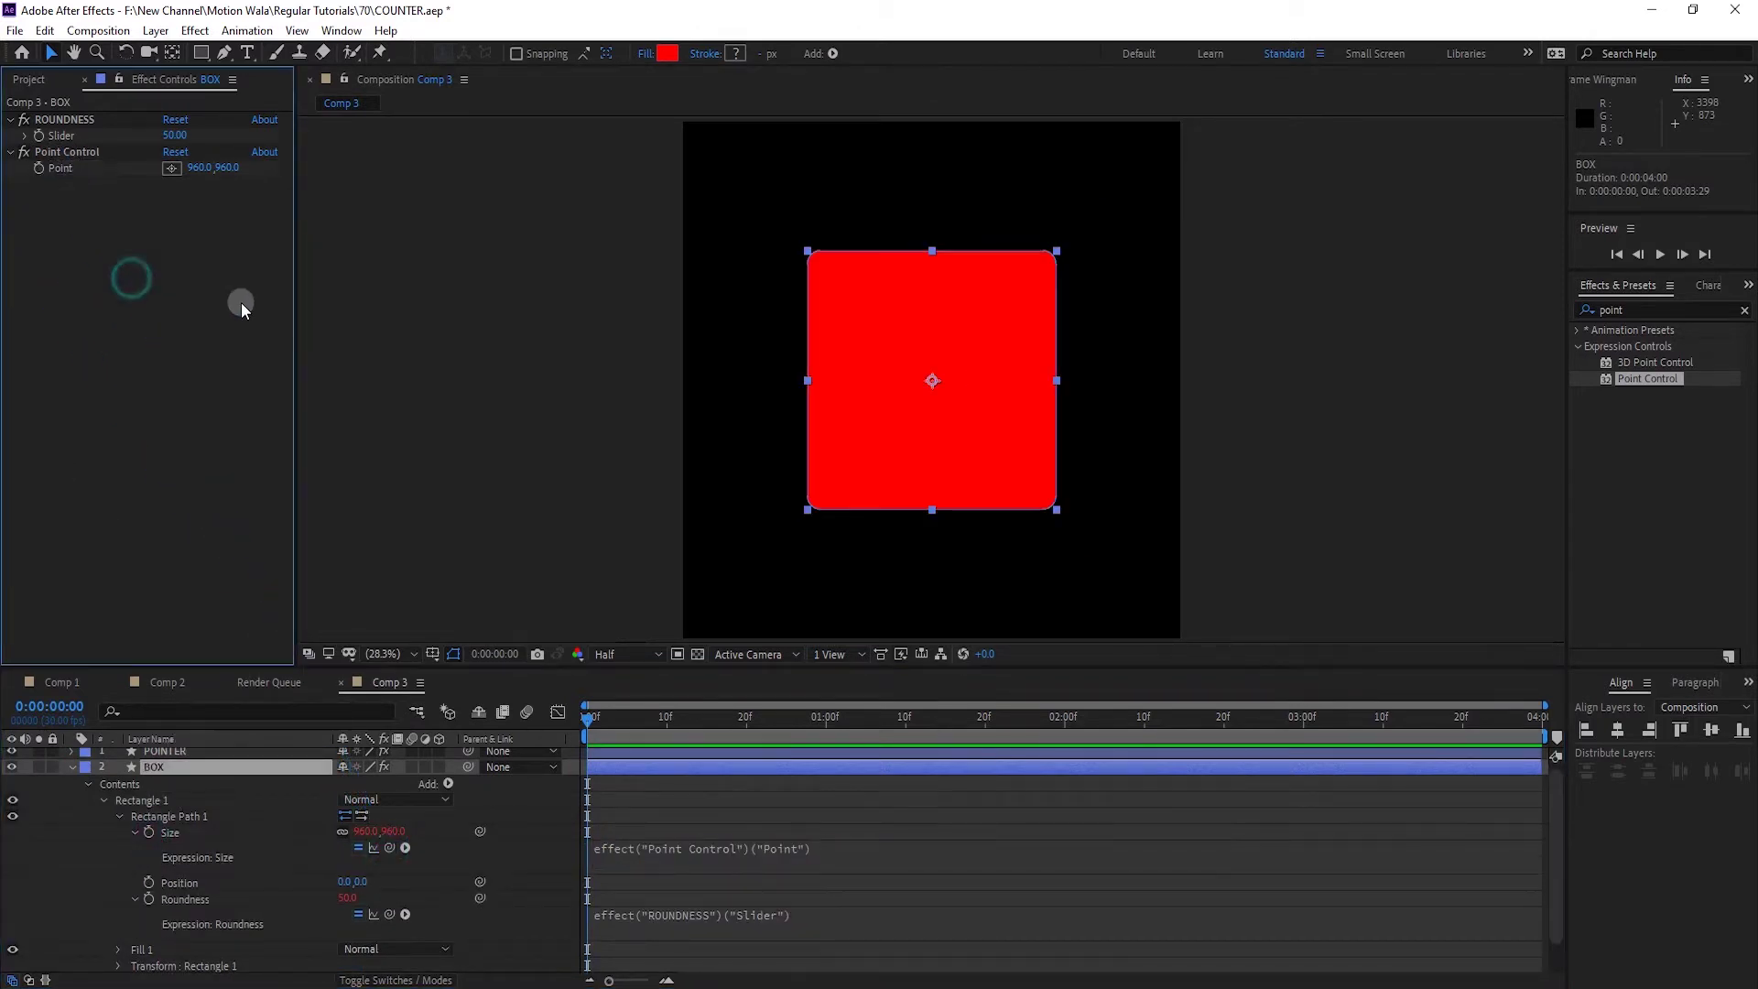
Set the BOX layer's Point Control value to 1000, 900 and collapse the layer's properties
text(100)
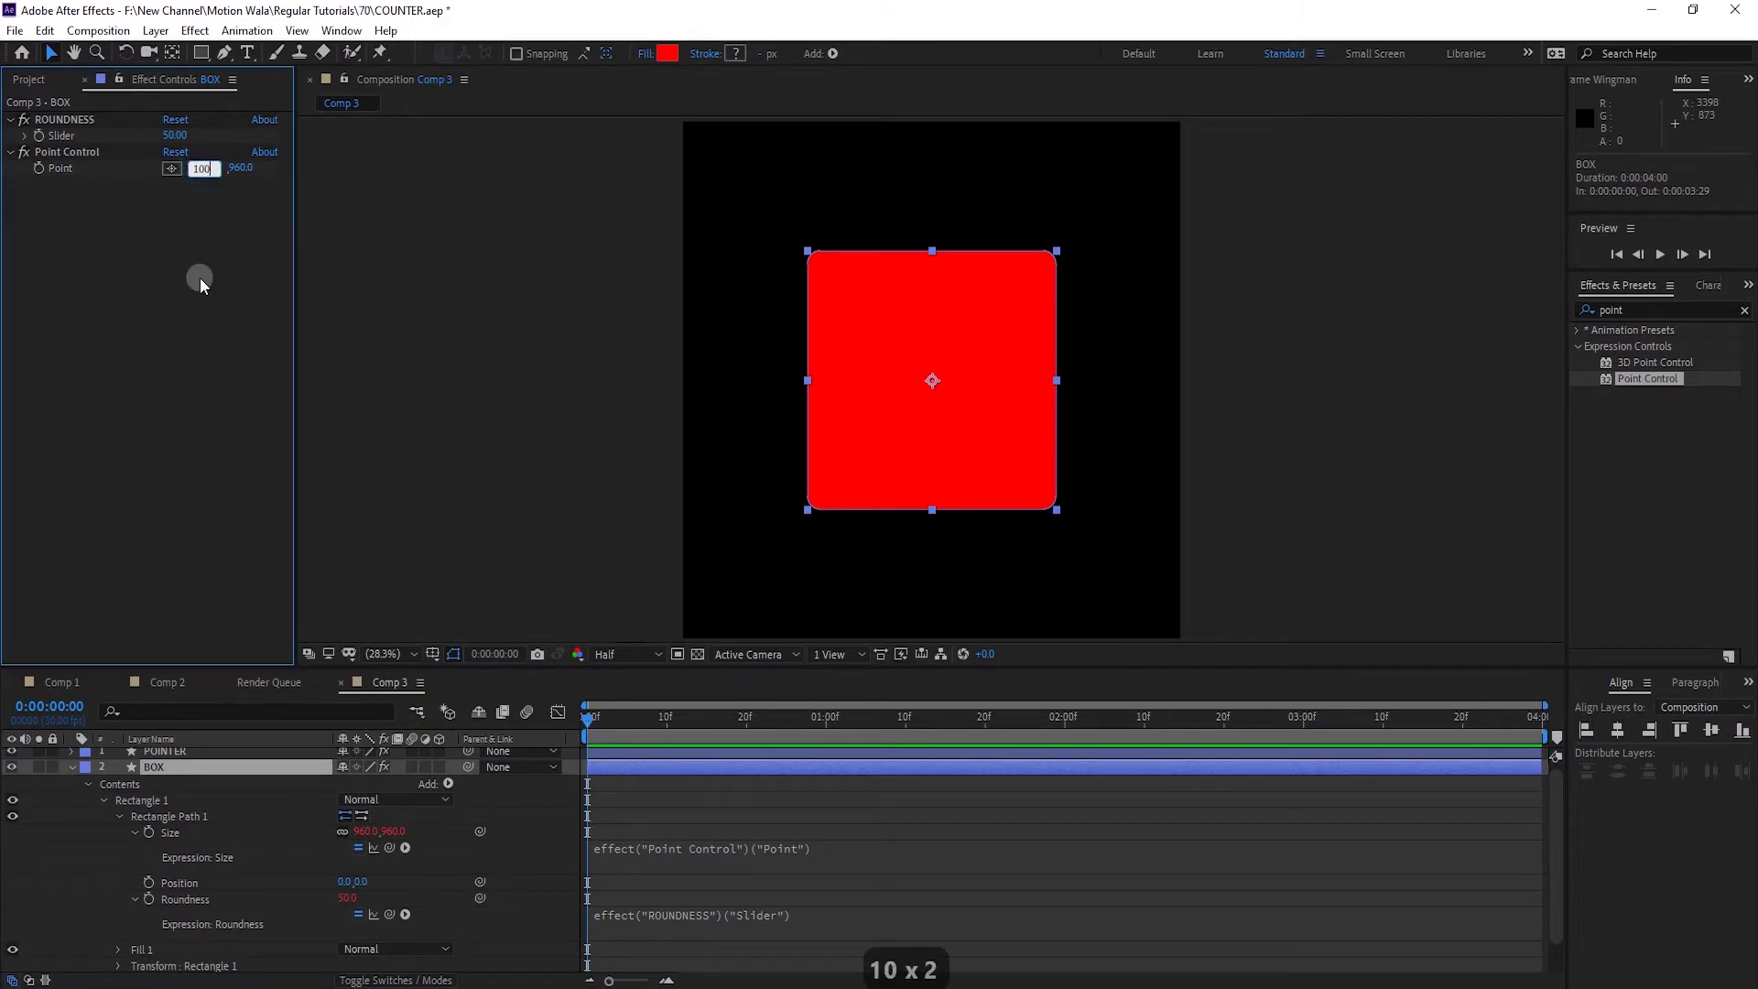
text(0)
click(235, 168)
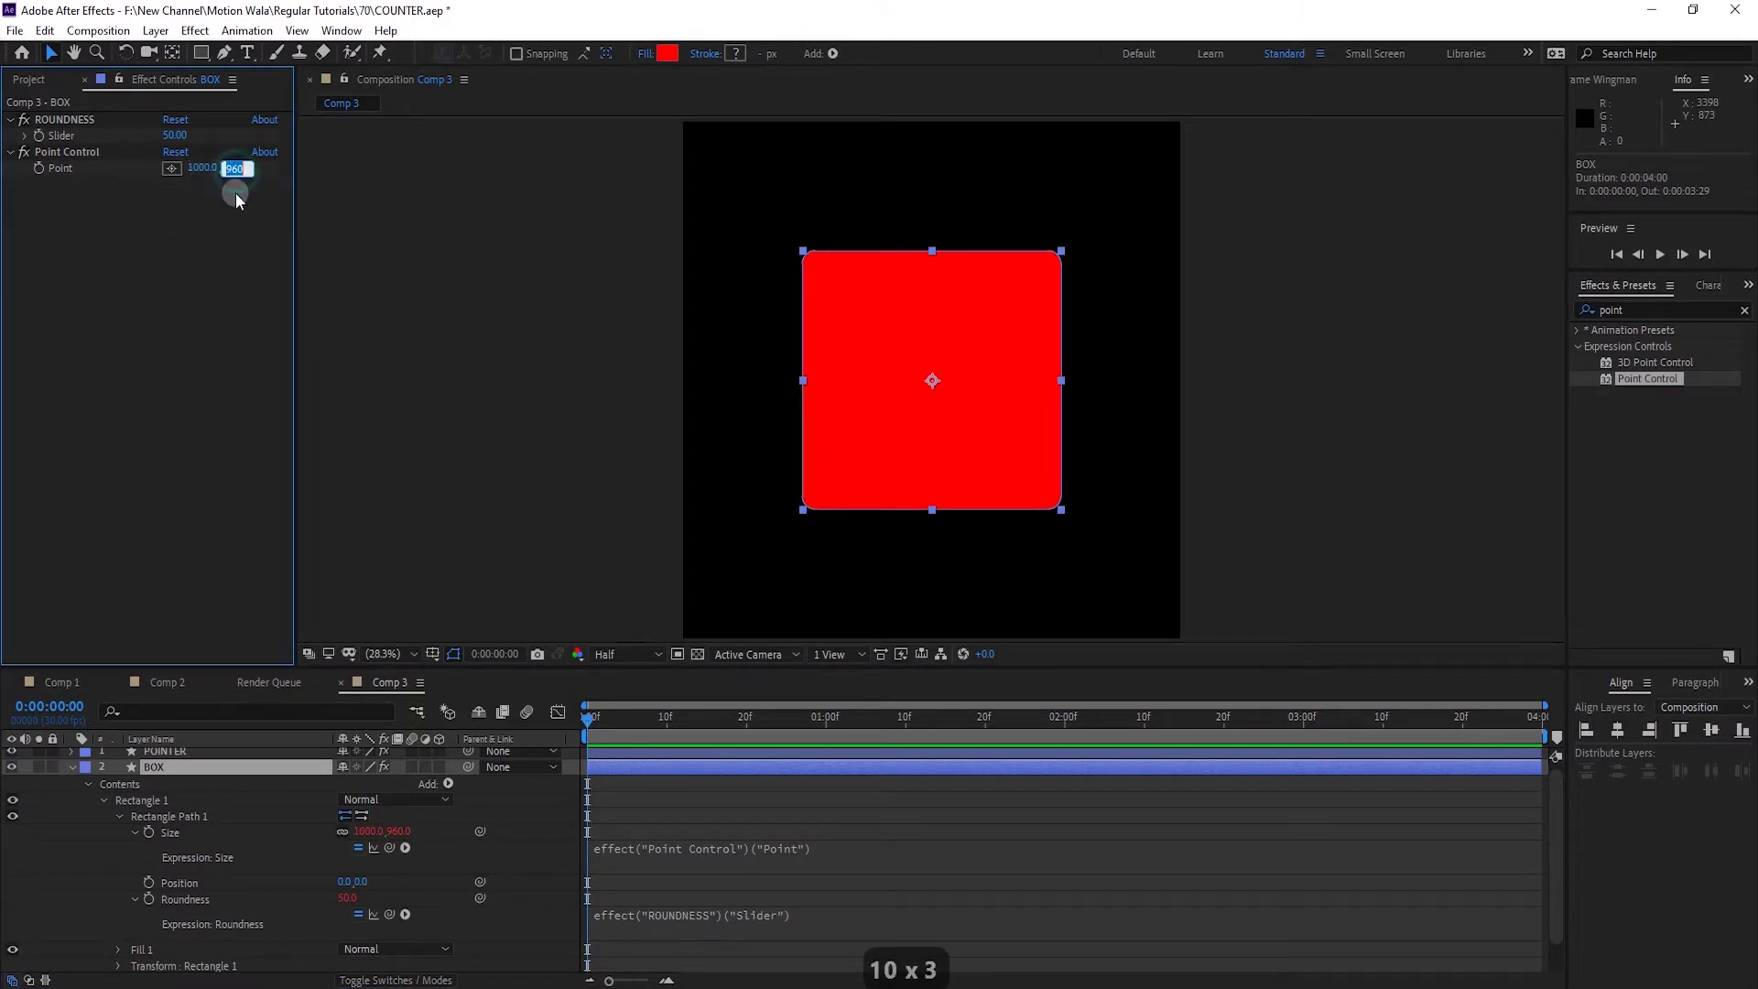
text(900)
click(206, 236)
click(881, 294)
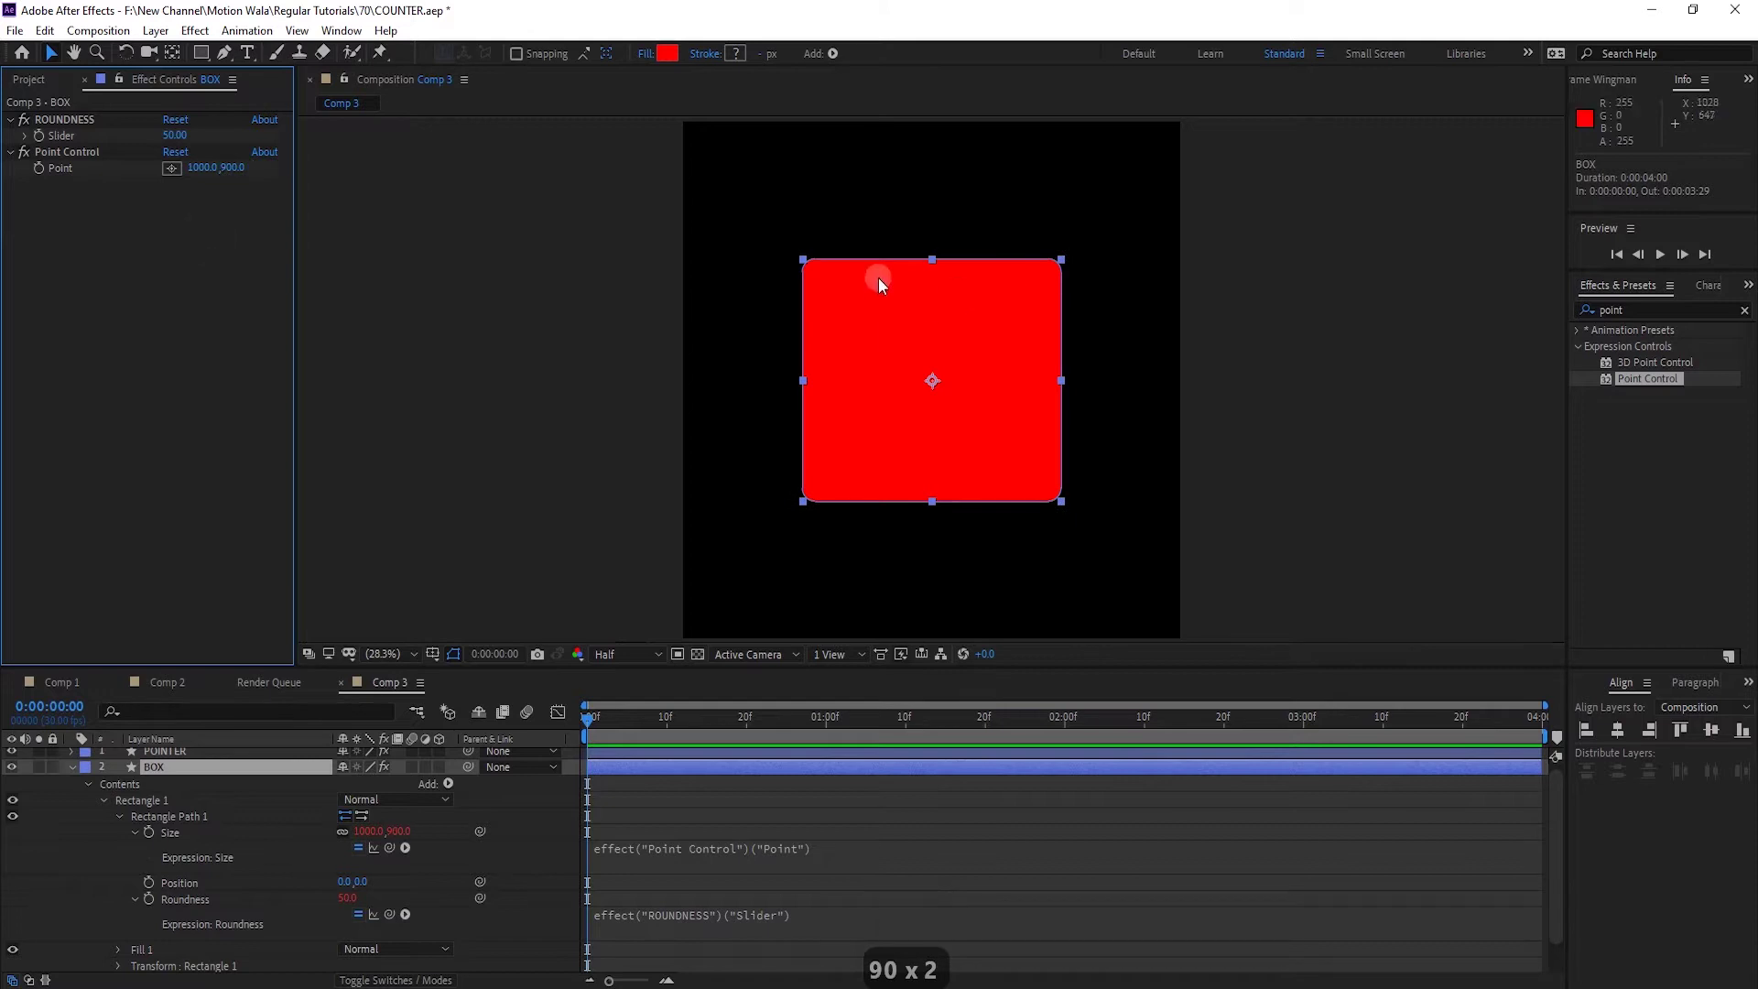
click(70, 771)
click(149, 795)
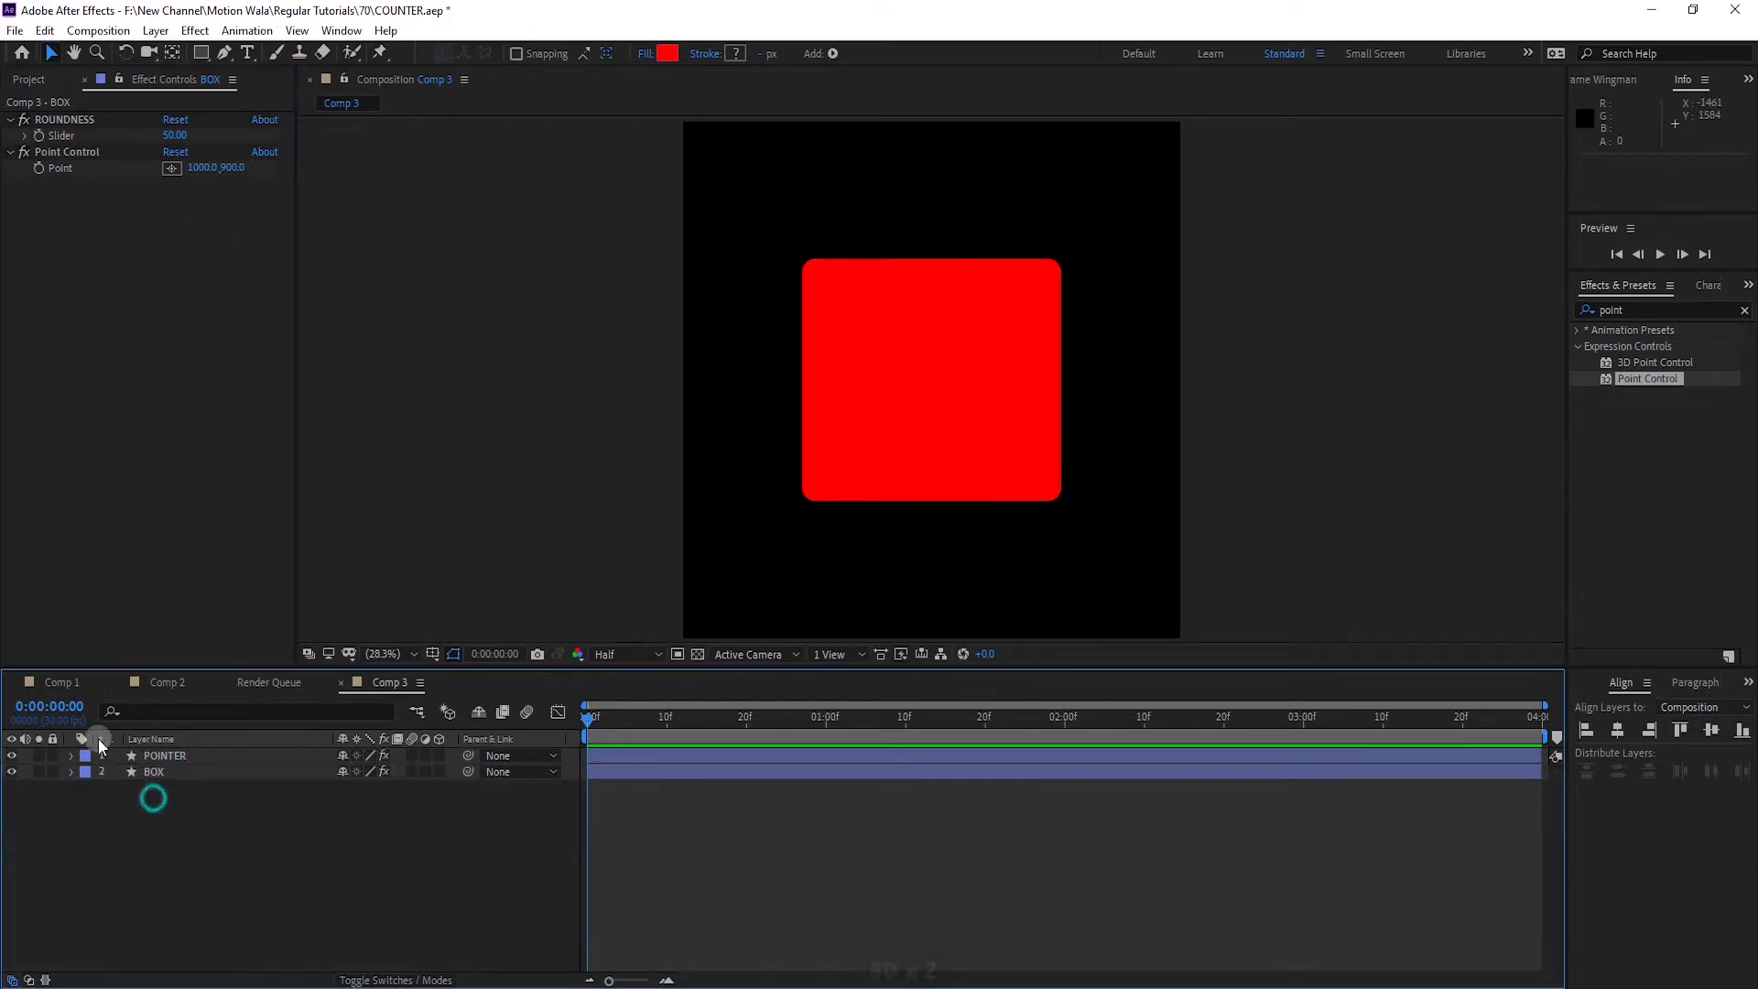
Rename the BOX layer's Point Control effect as SIZE
click(119, 156)
key(Return)
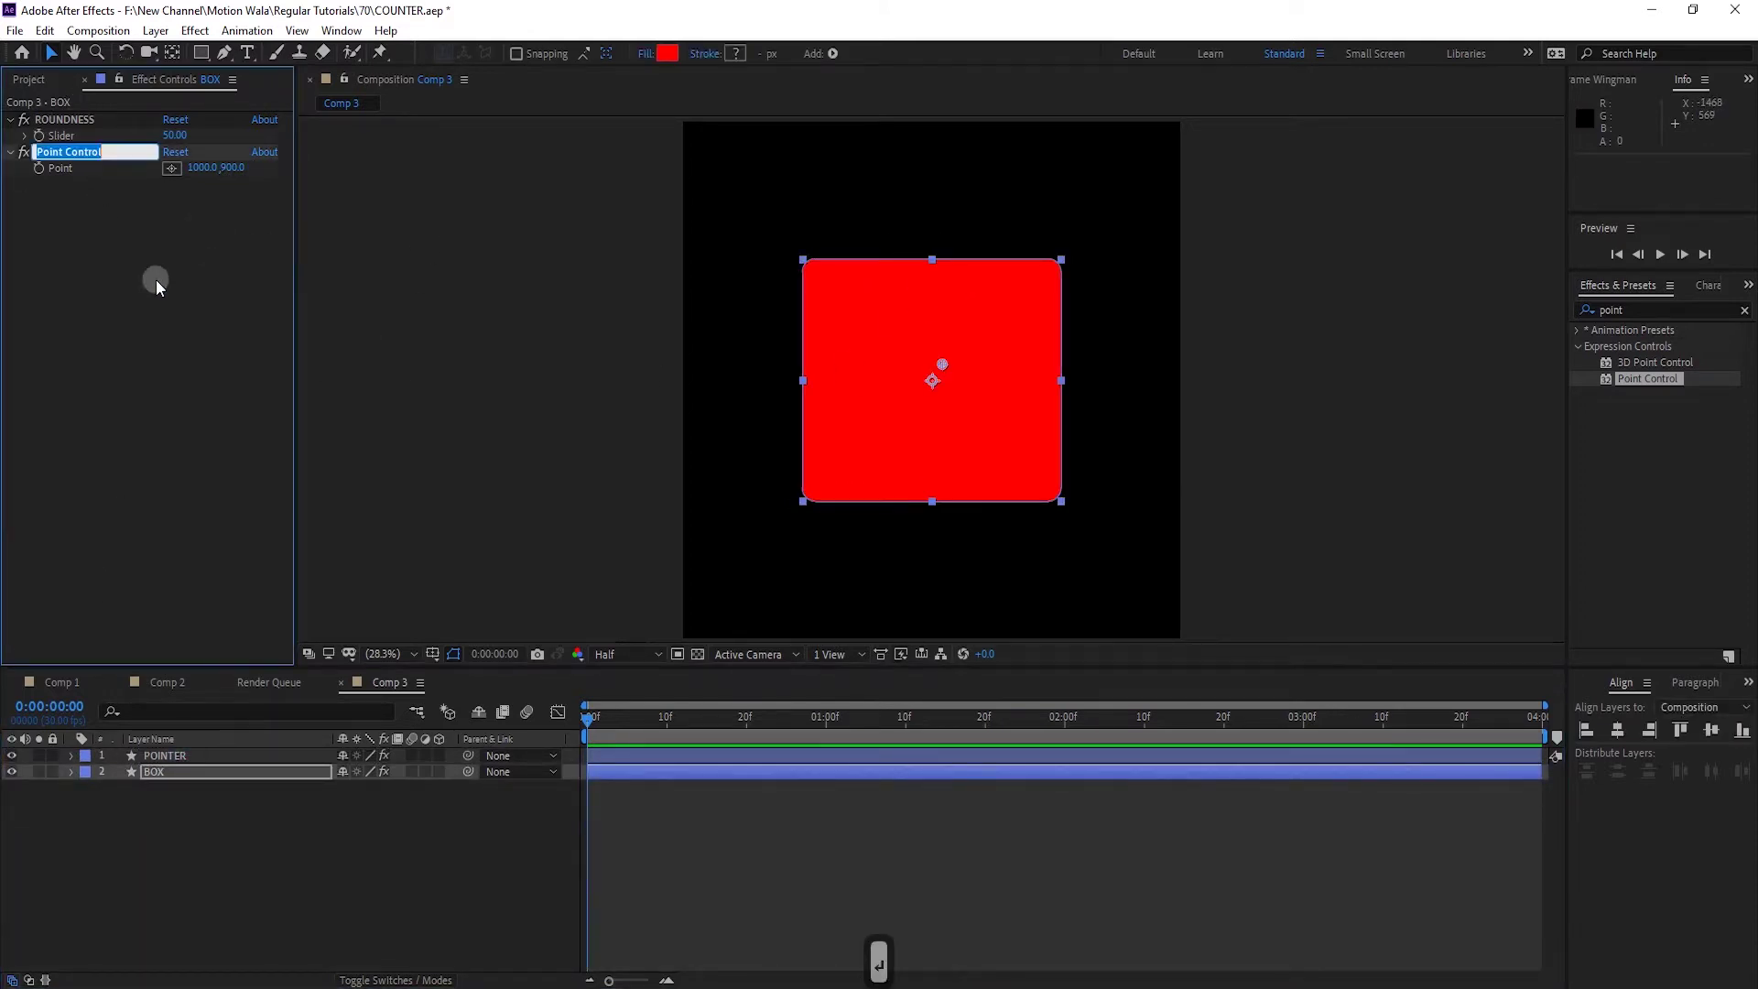
text(SIZE)
key(Return)
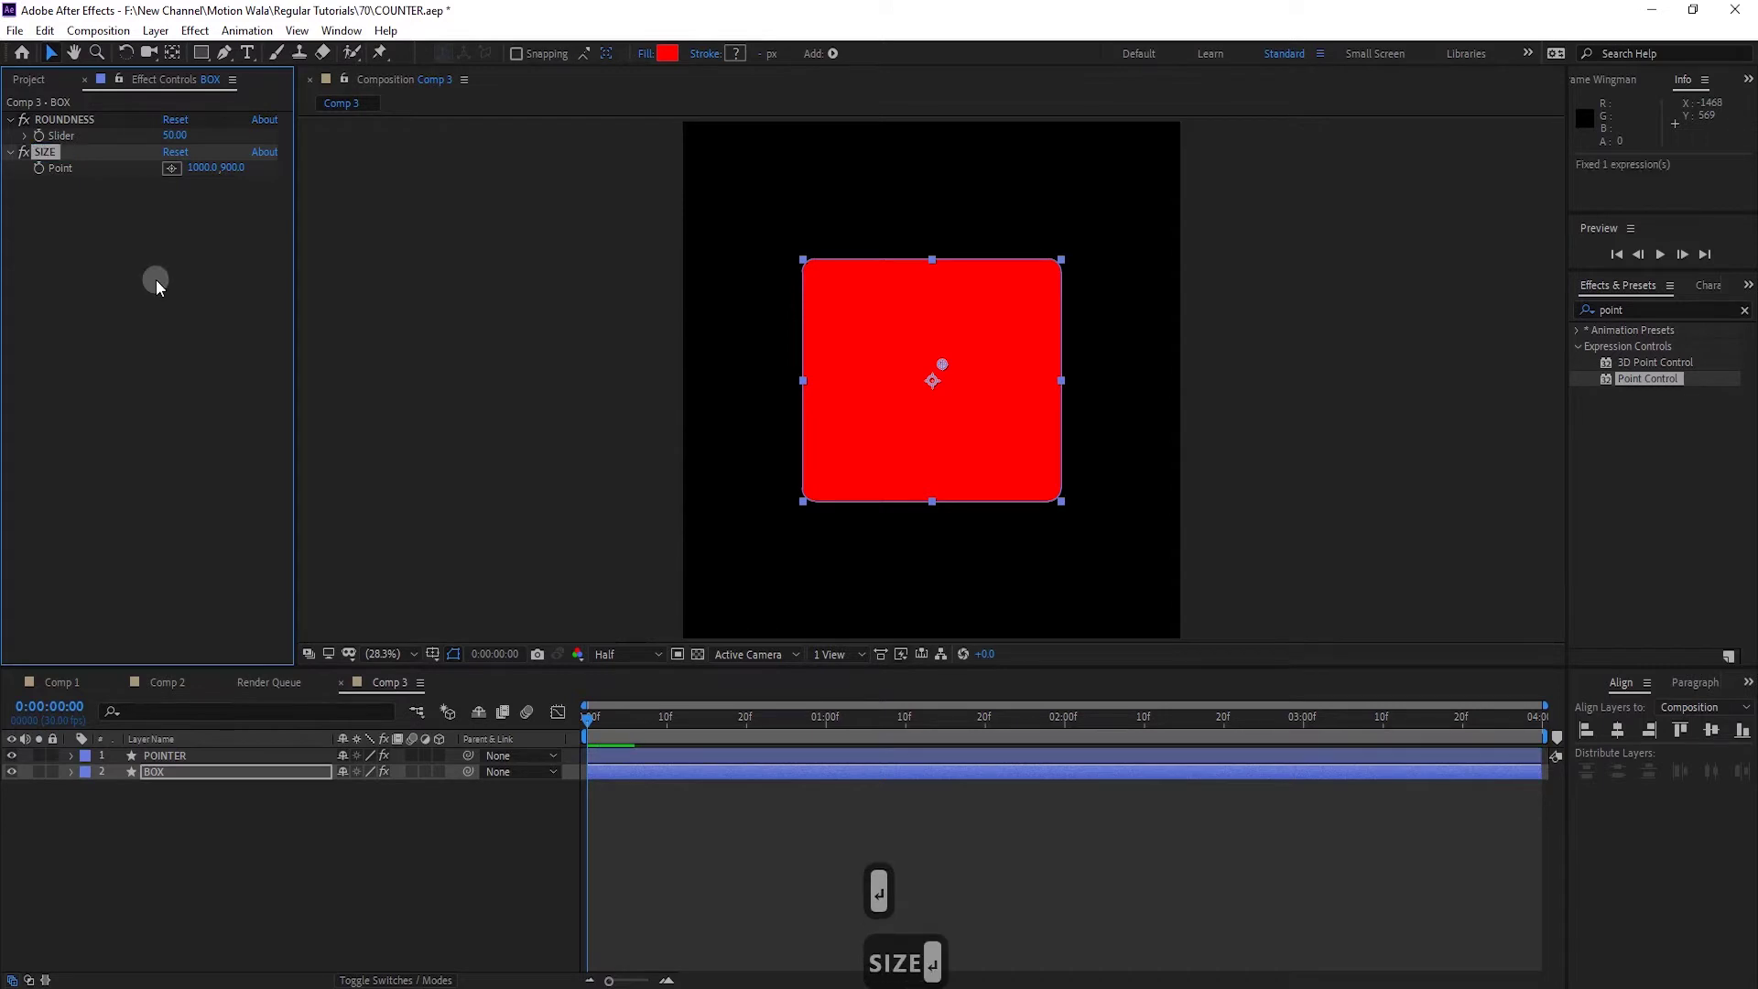
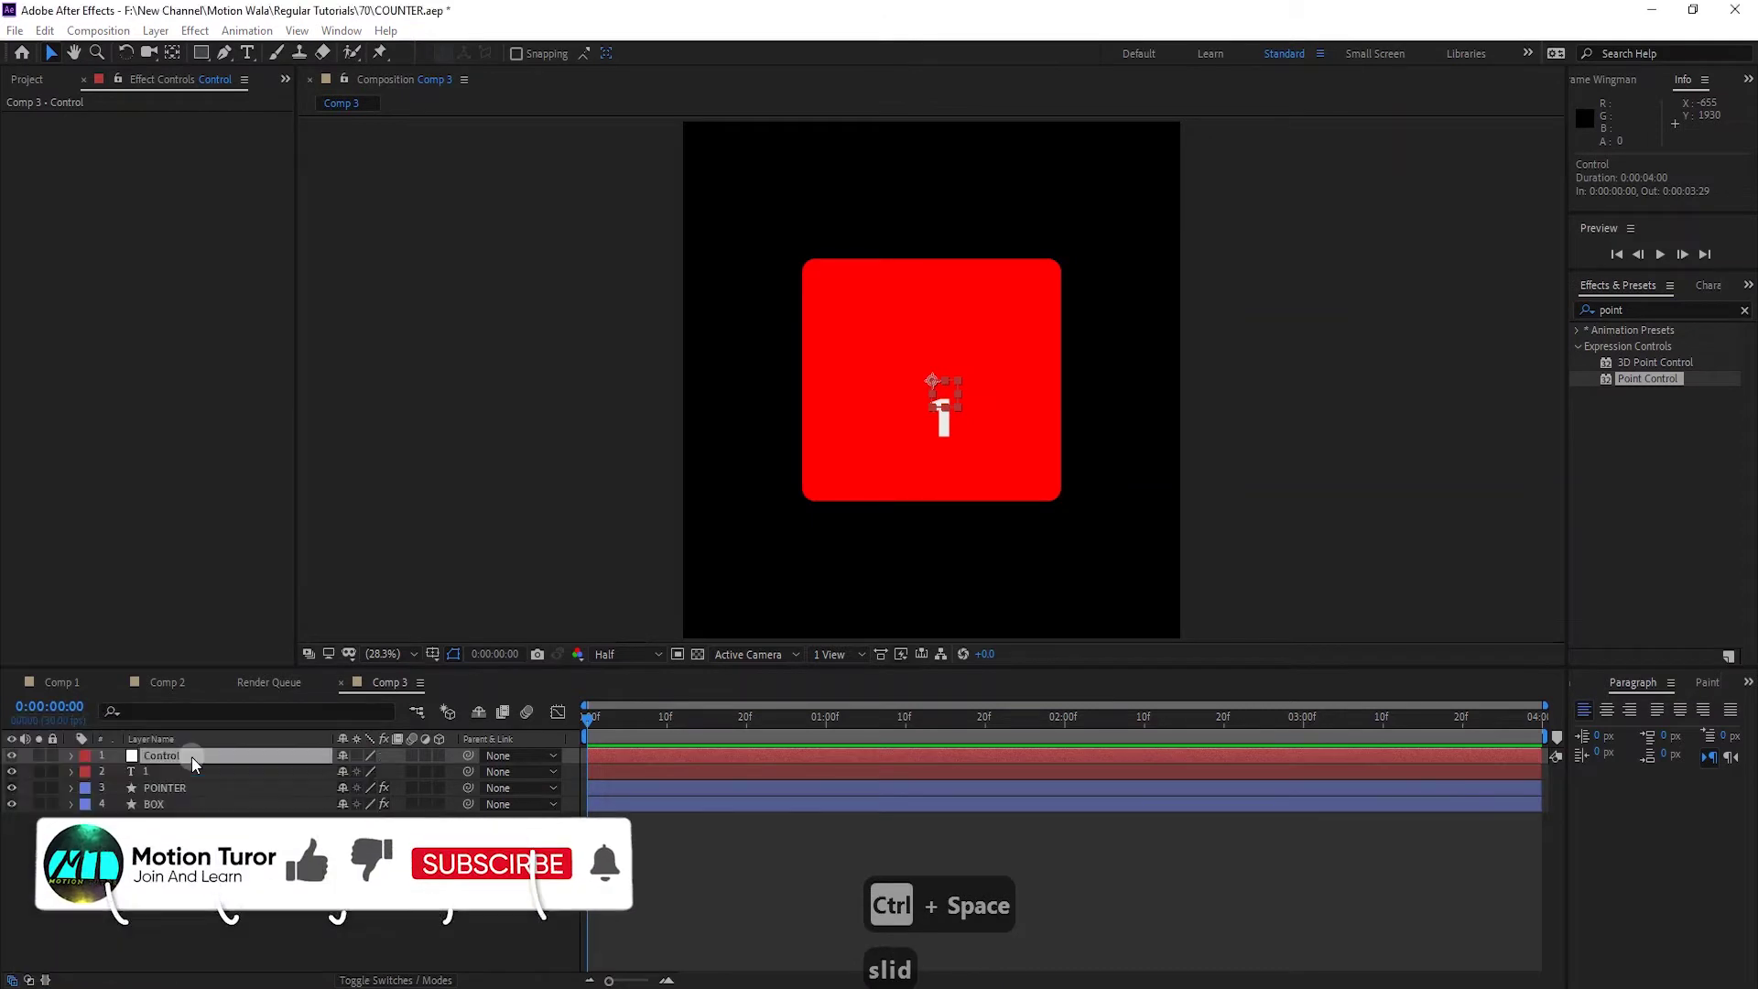
Apply a Slider Control effect to the Control layer and rename it START
key(Return)
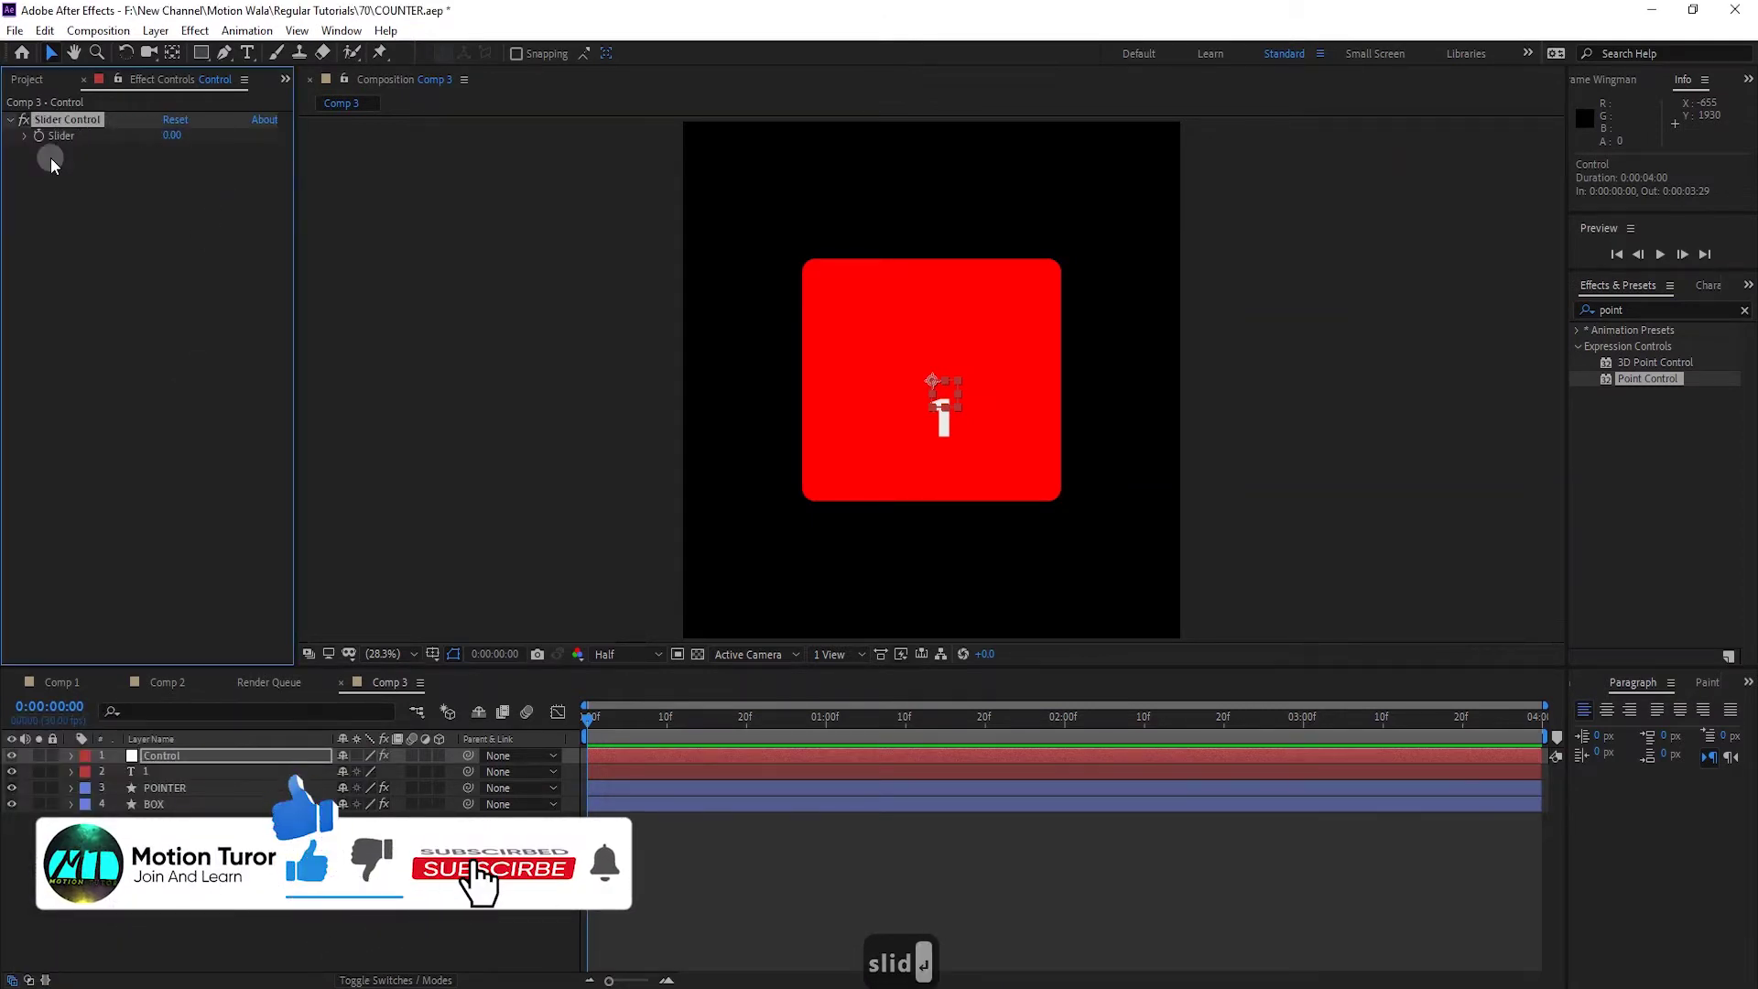
key(Return)
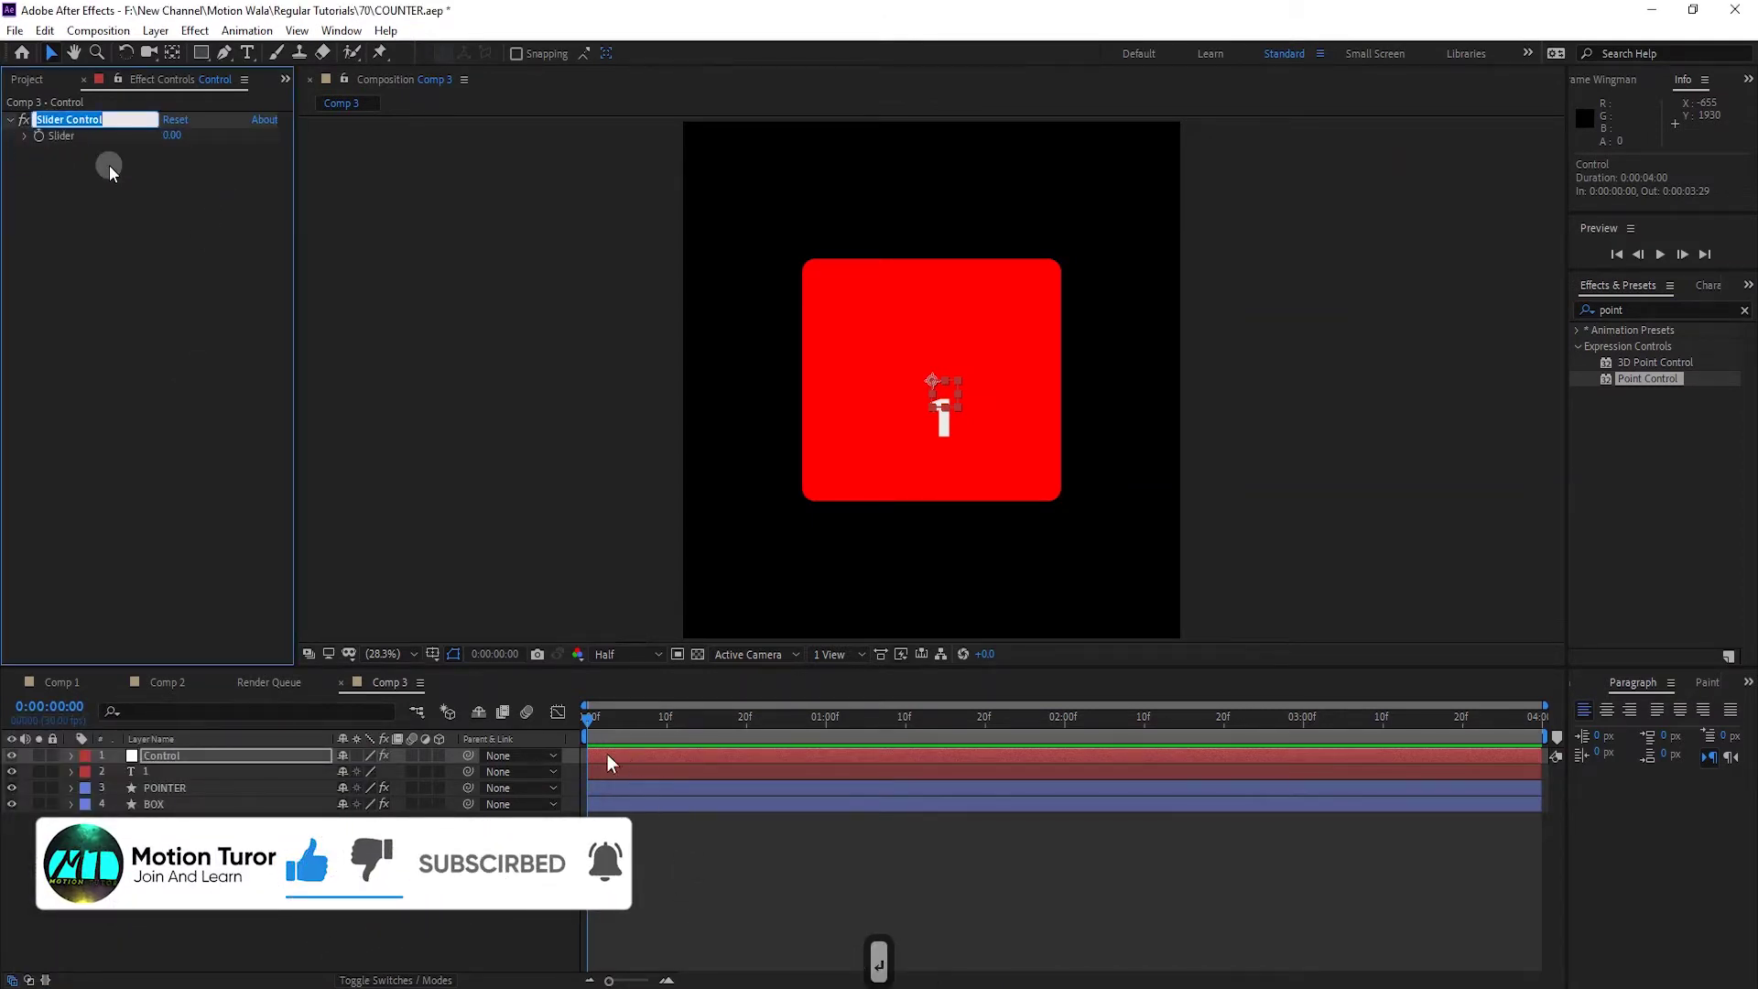
text(START)
key(Return)
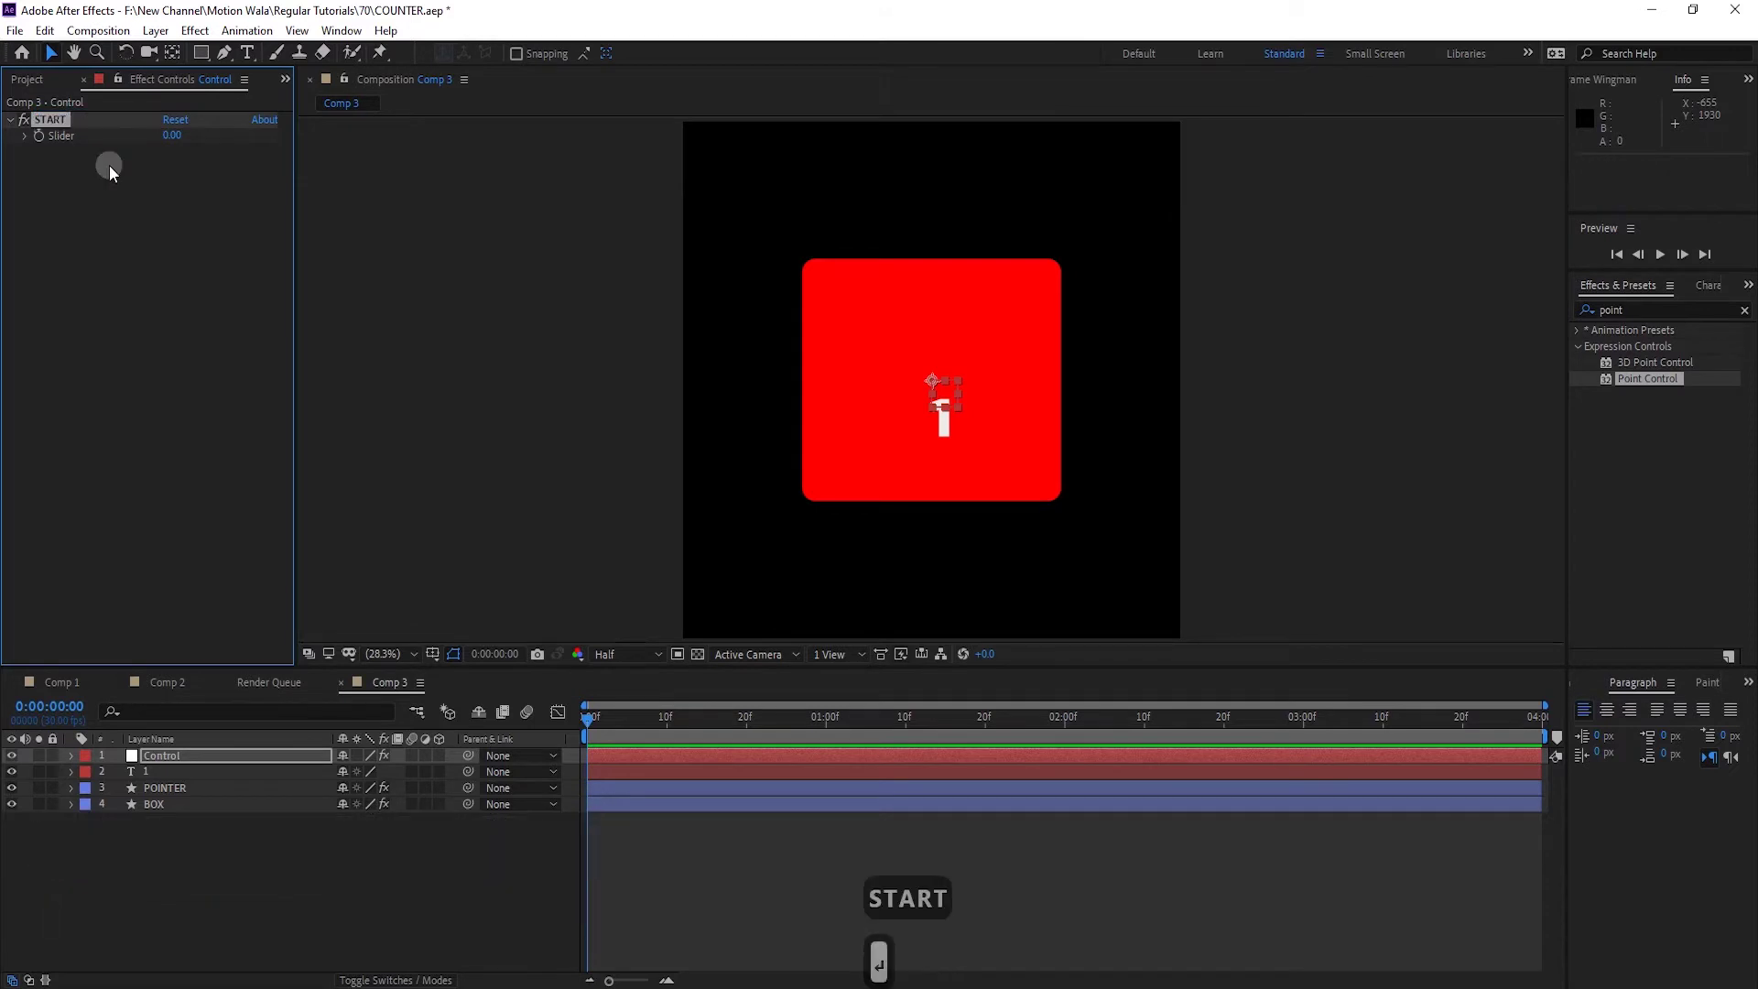
Duplicate the START slider effect on the Control layer and rename the copy END
key(ctrl+d)
key(Return)
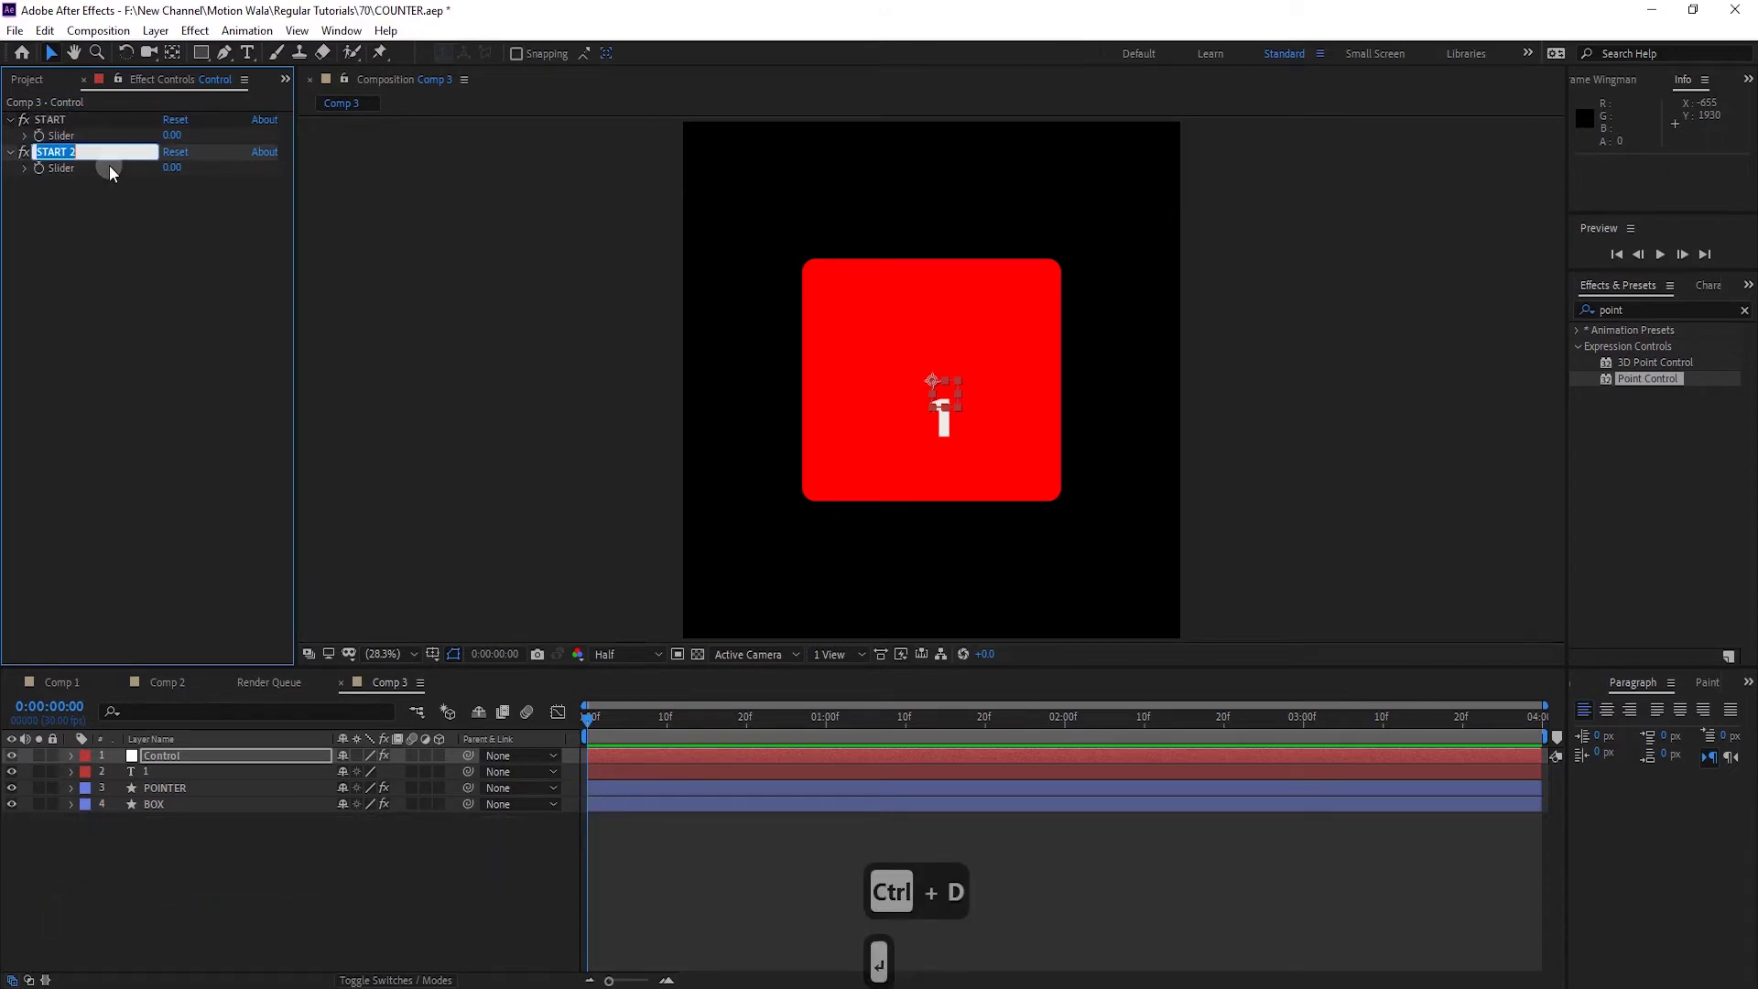
text(ENMD)
key(shift+BackSpace)
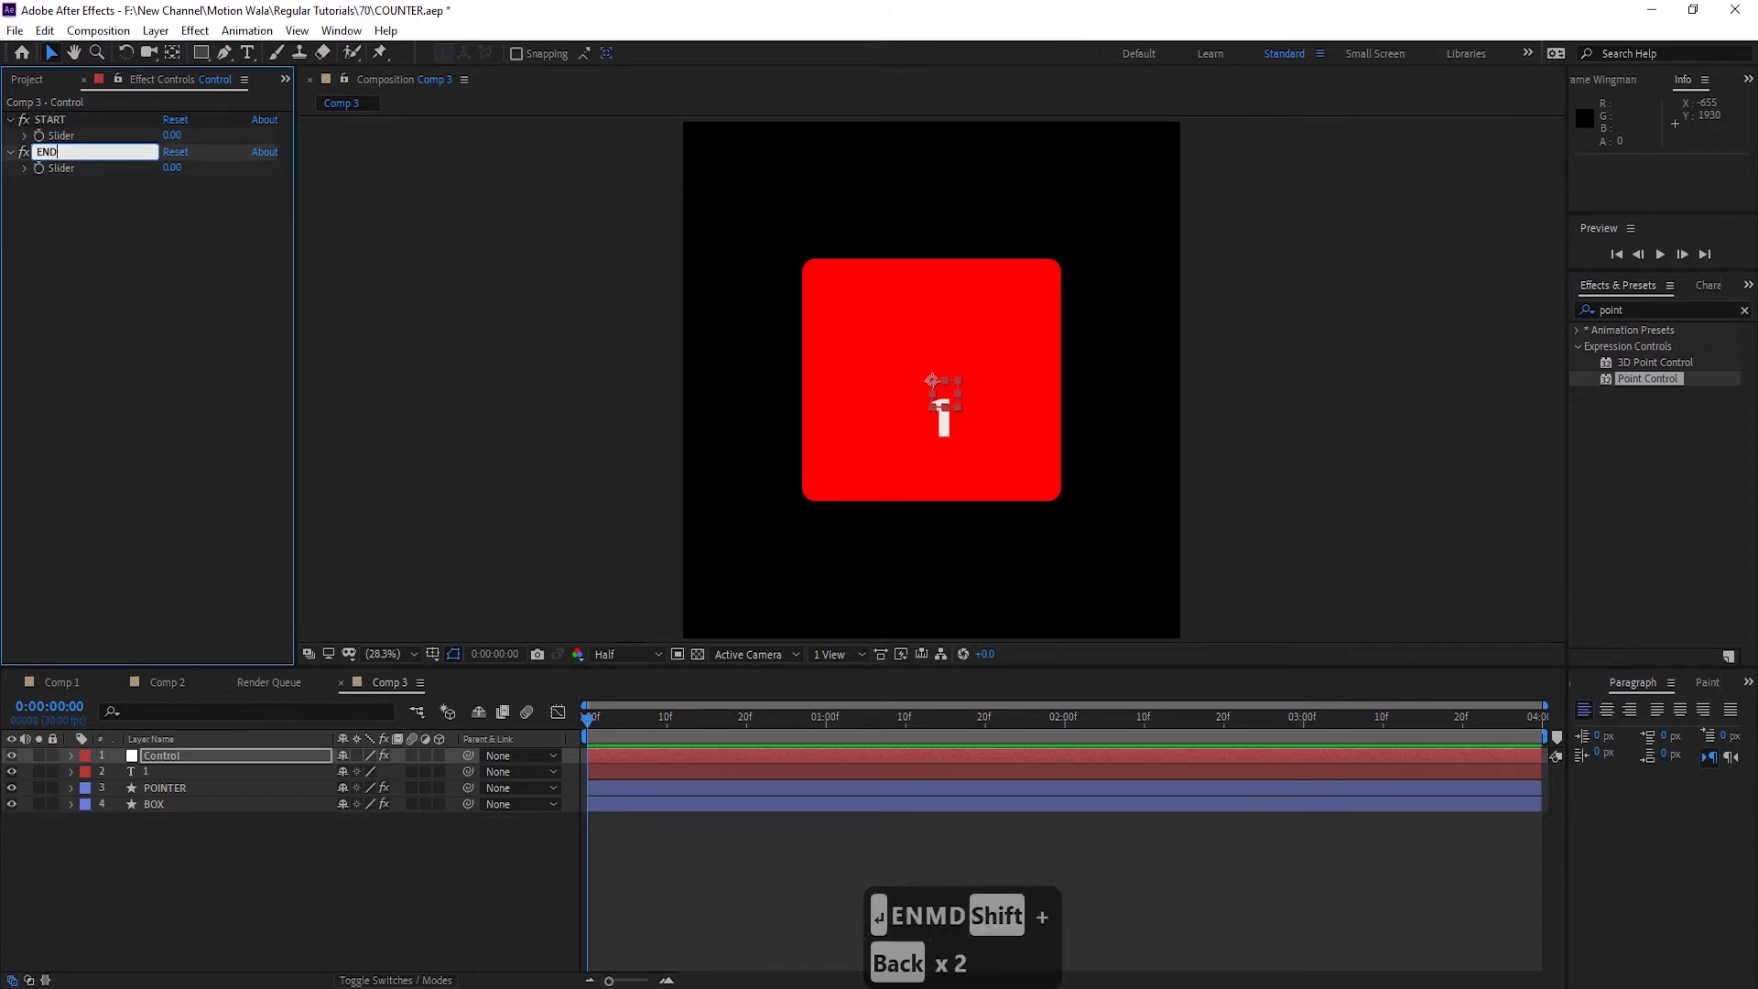
Duplicate the END slider effect and rename the copy ANIMATION_STRAT
key(ctrl+d)
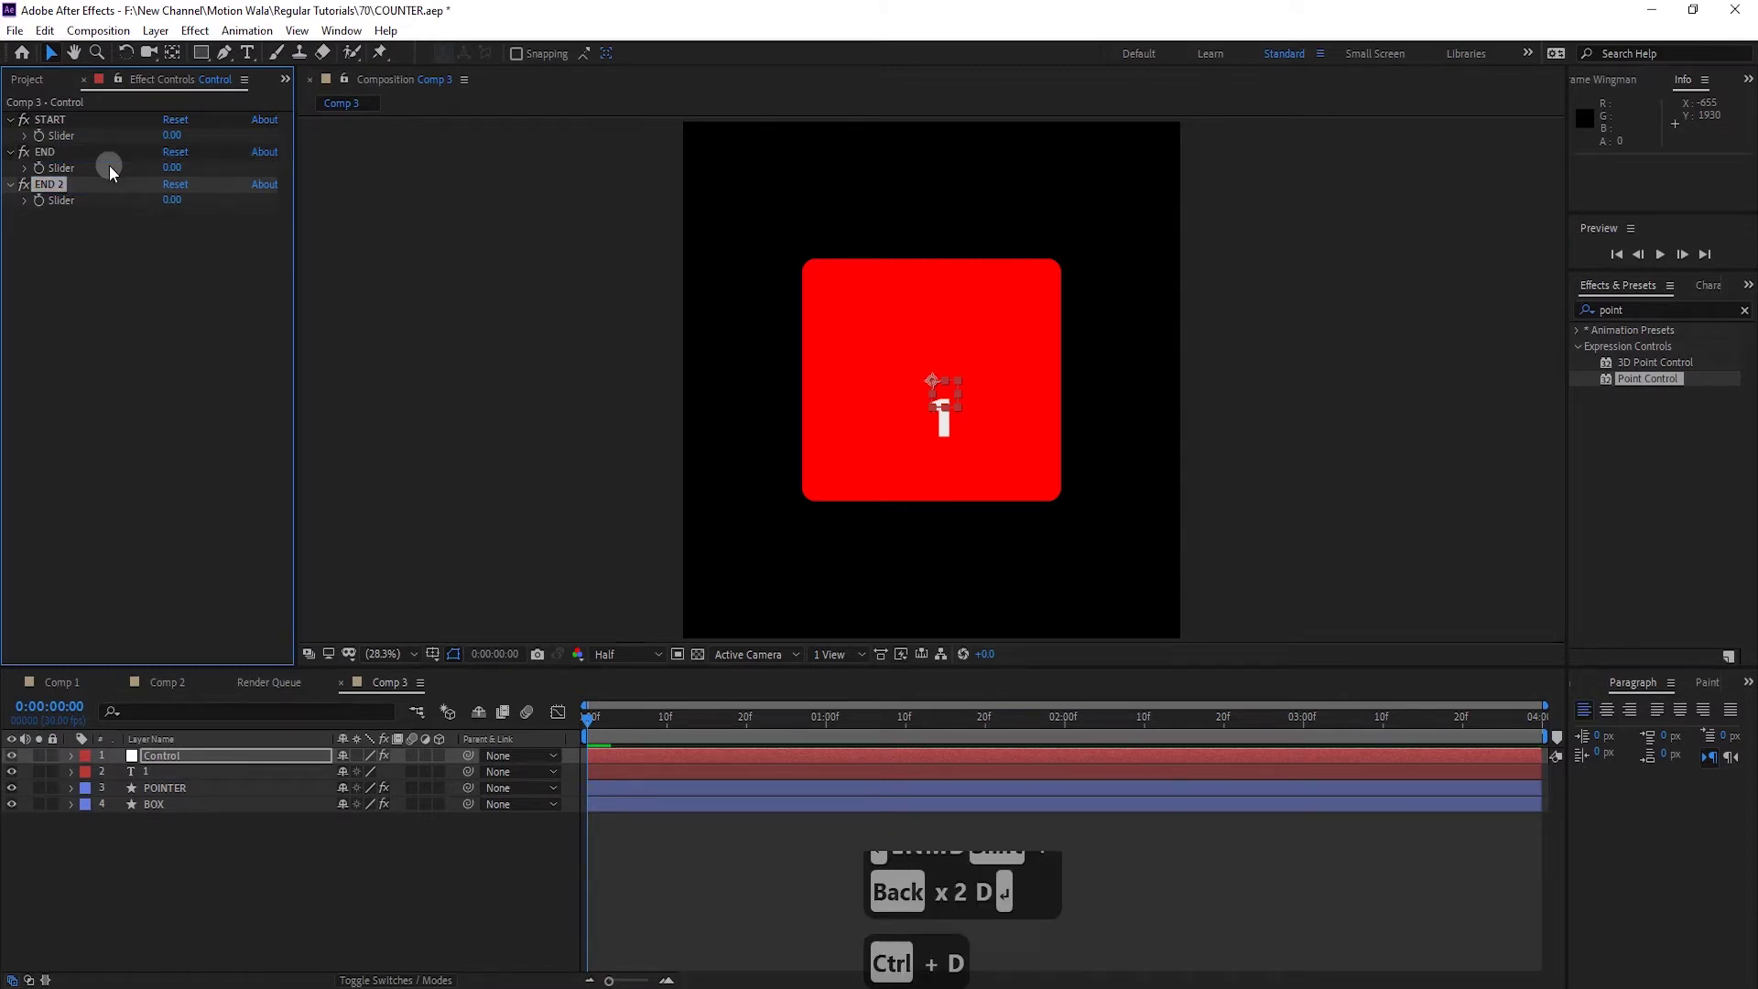
key(Return)
text(A)
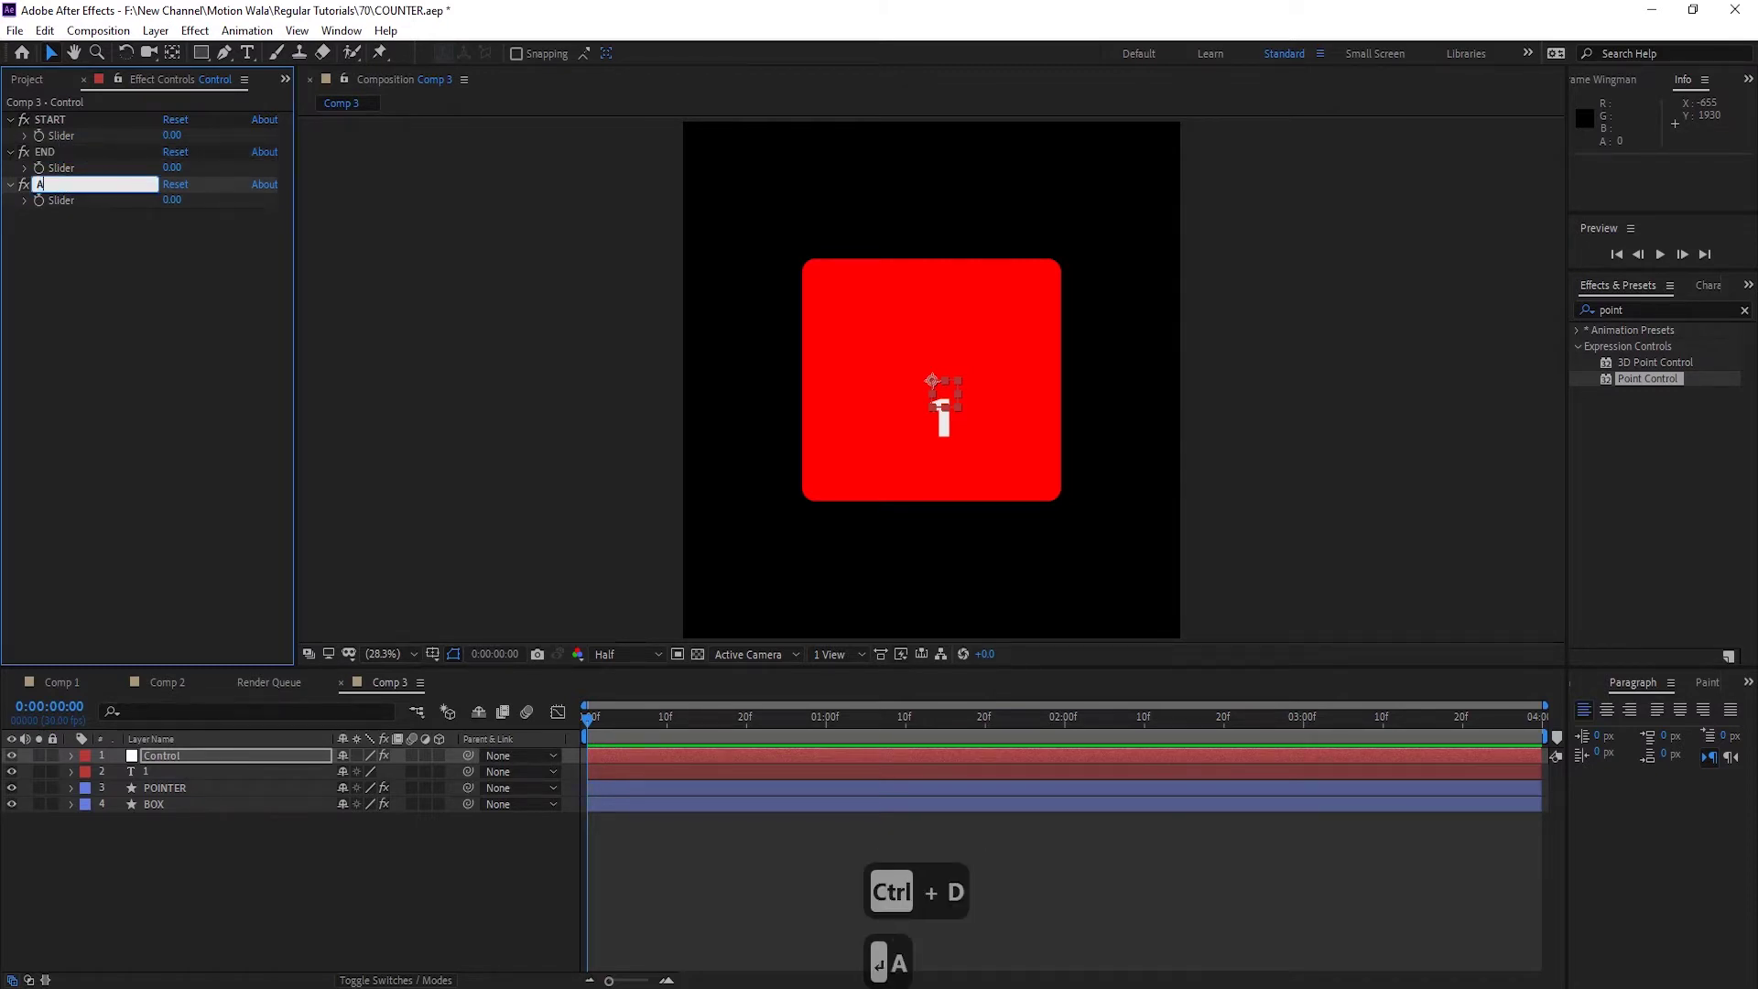
text(NIMATION_STRAT)
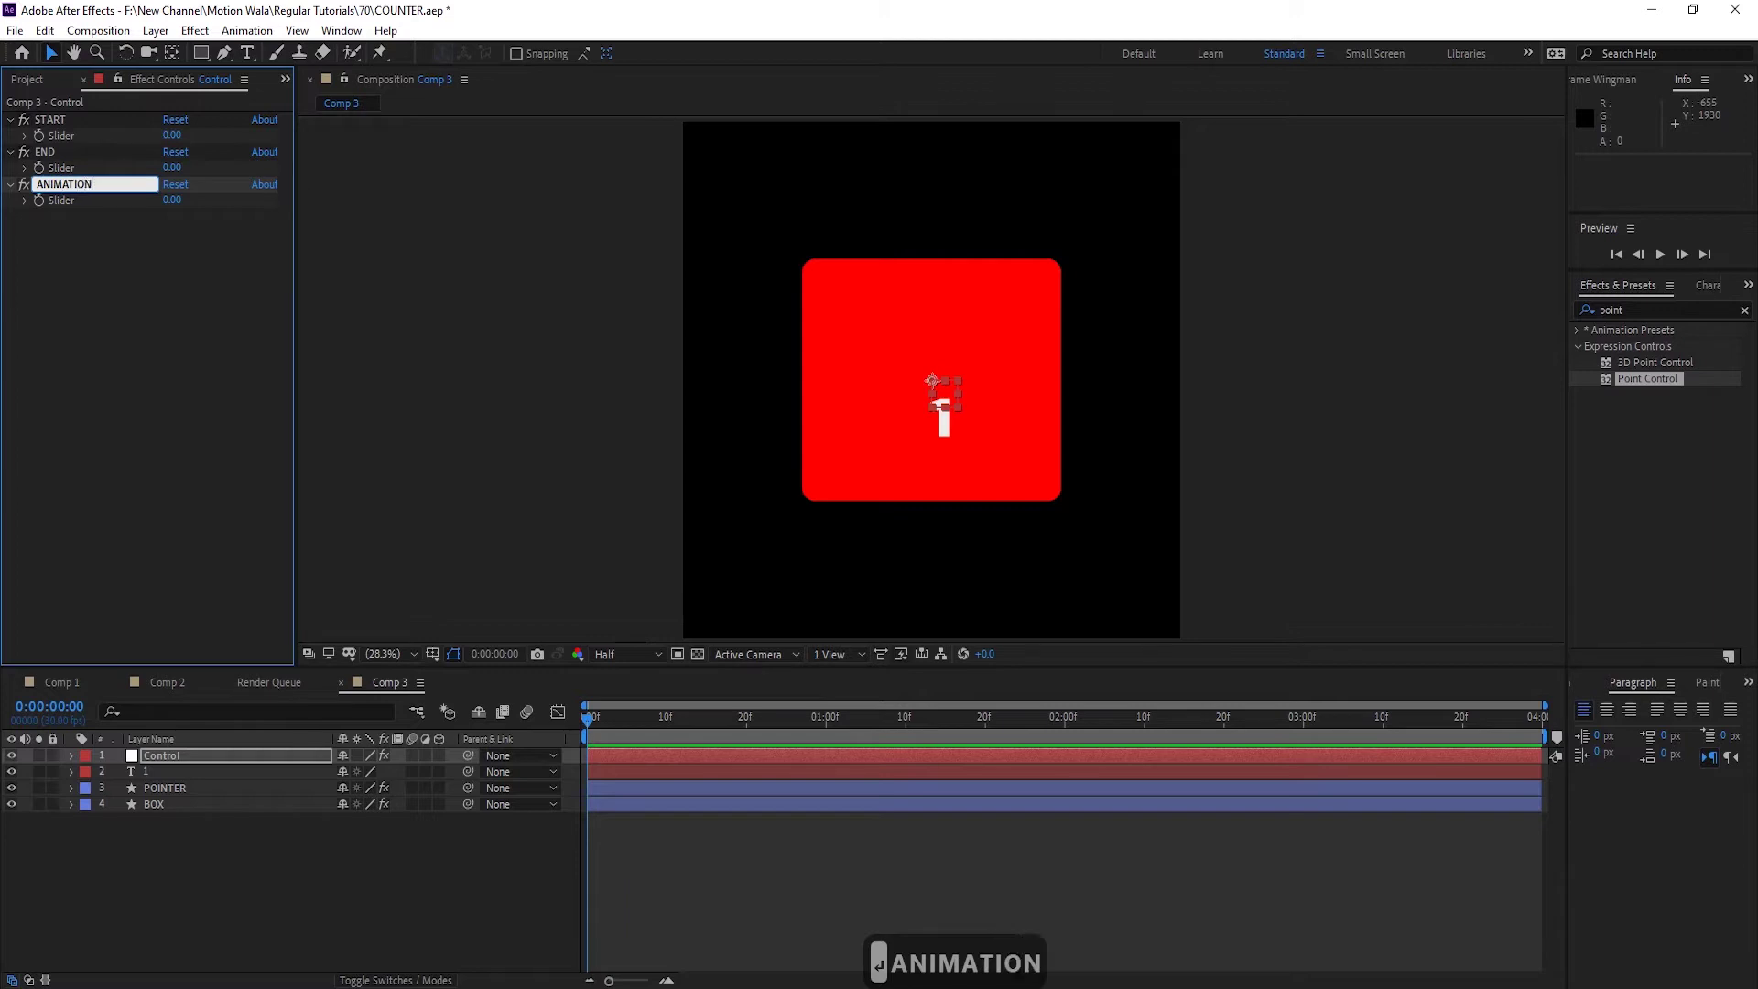
key(Return)
Duplicate the ANIMATION_STRAT slider effect and rename the copy ANIMATION_END
key(ctrl+d)
key(Return)
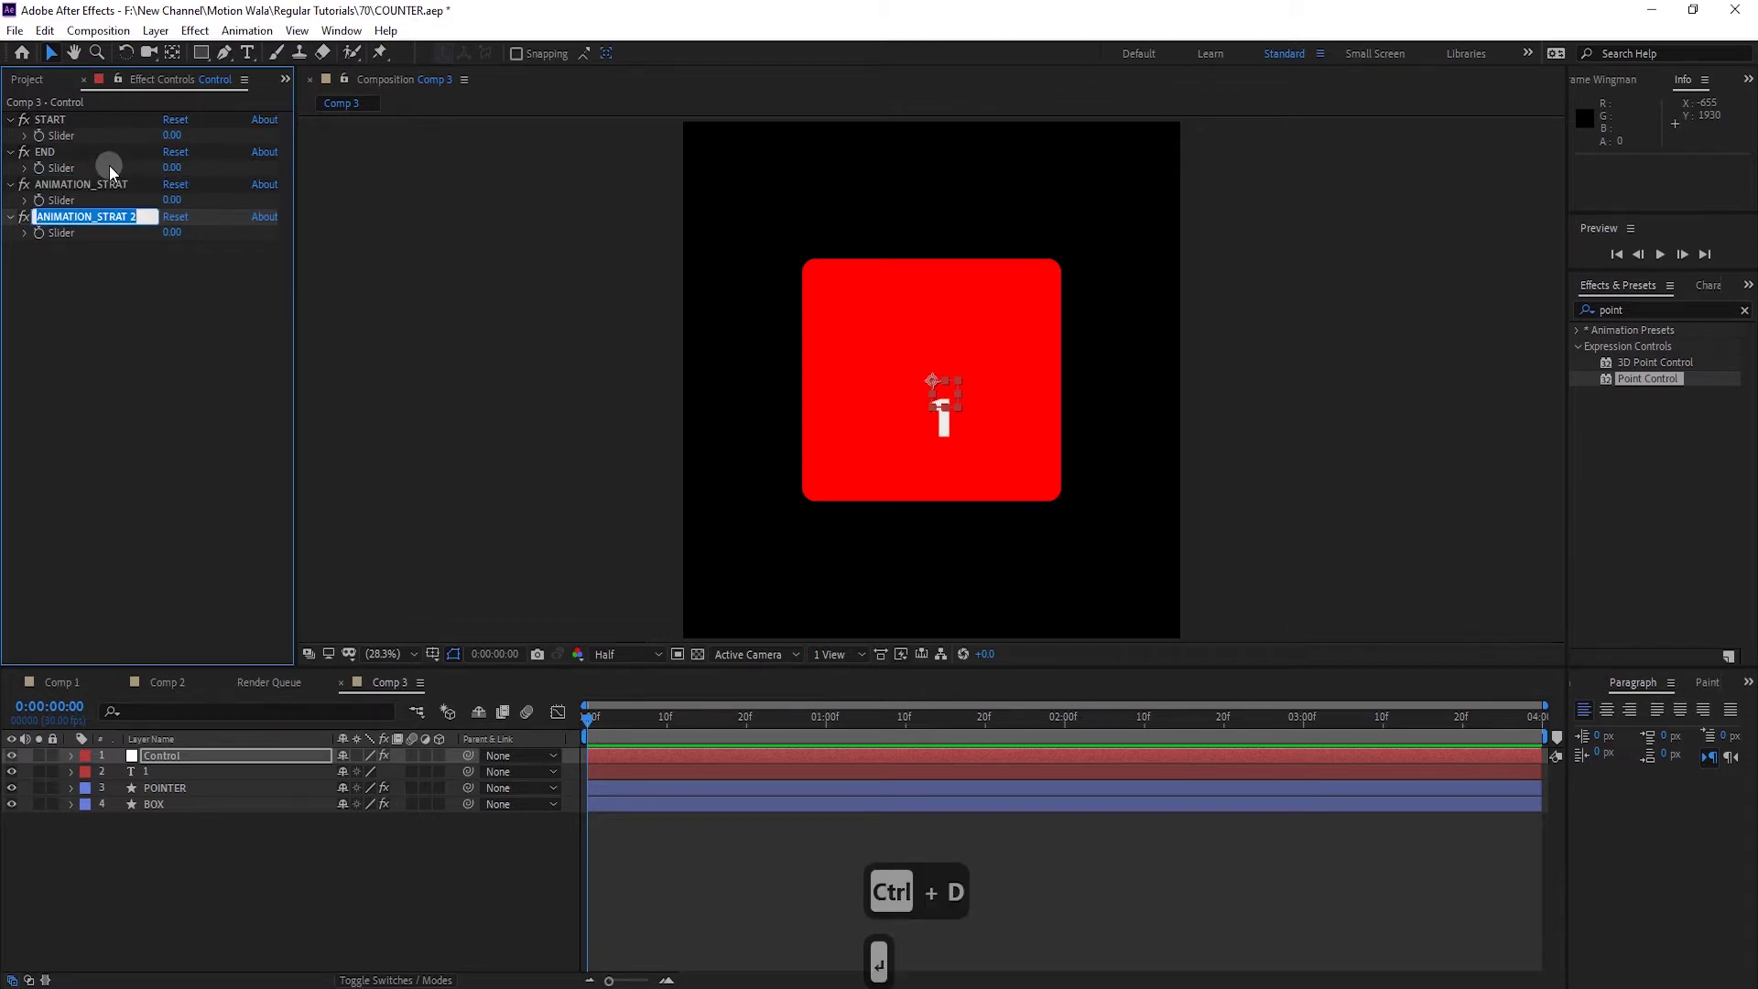
key(Right)
key(BackSpace)
key(BackSpace)
key(BackSpace)
key(BackSpace)
key(BackSpace)
key(BackSpace)
key(BackSpace)
text(END)
key(Return)
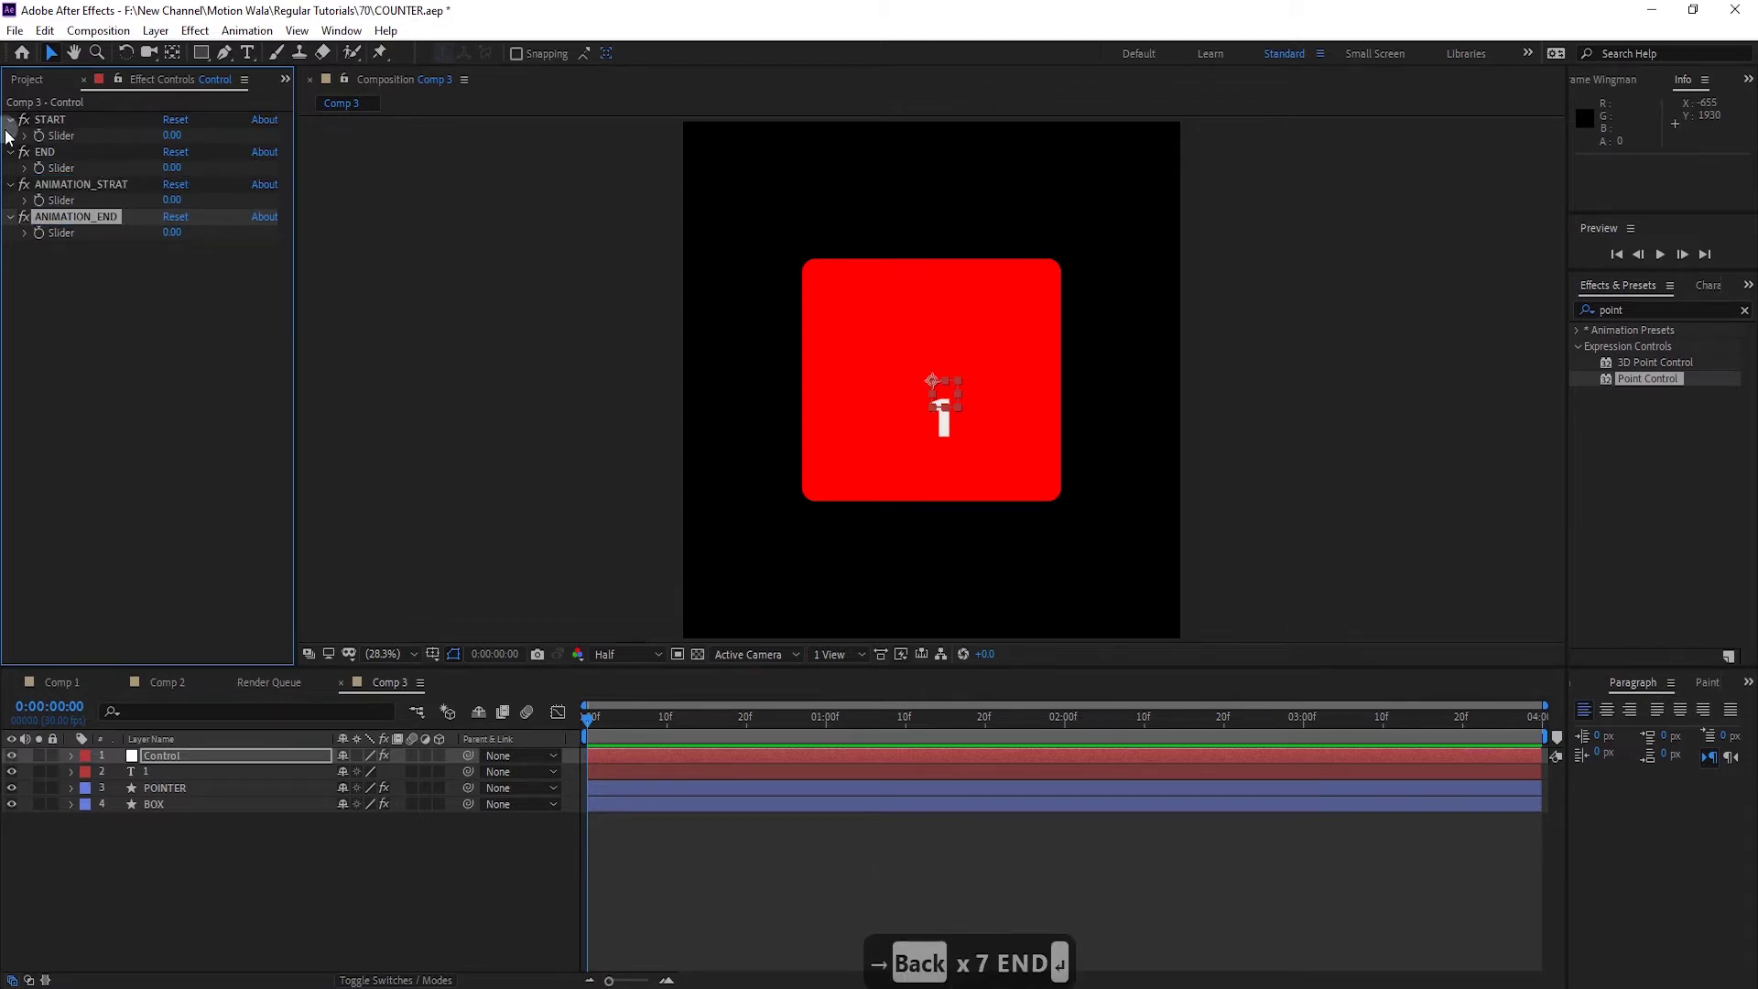
click(100, 299)
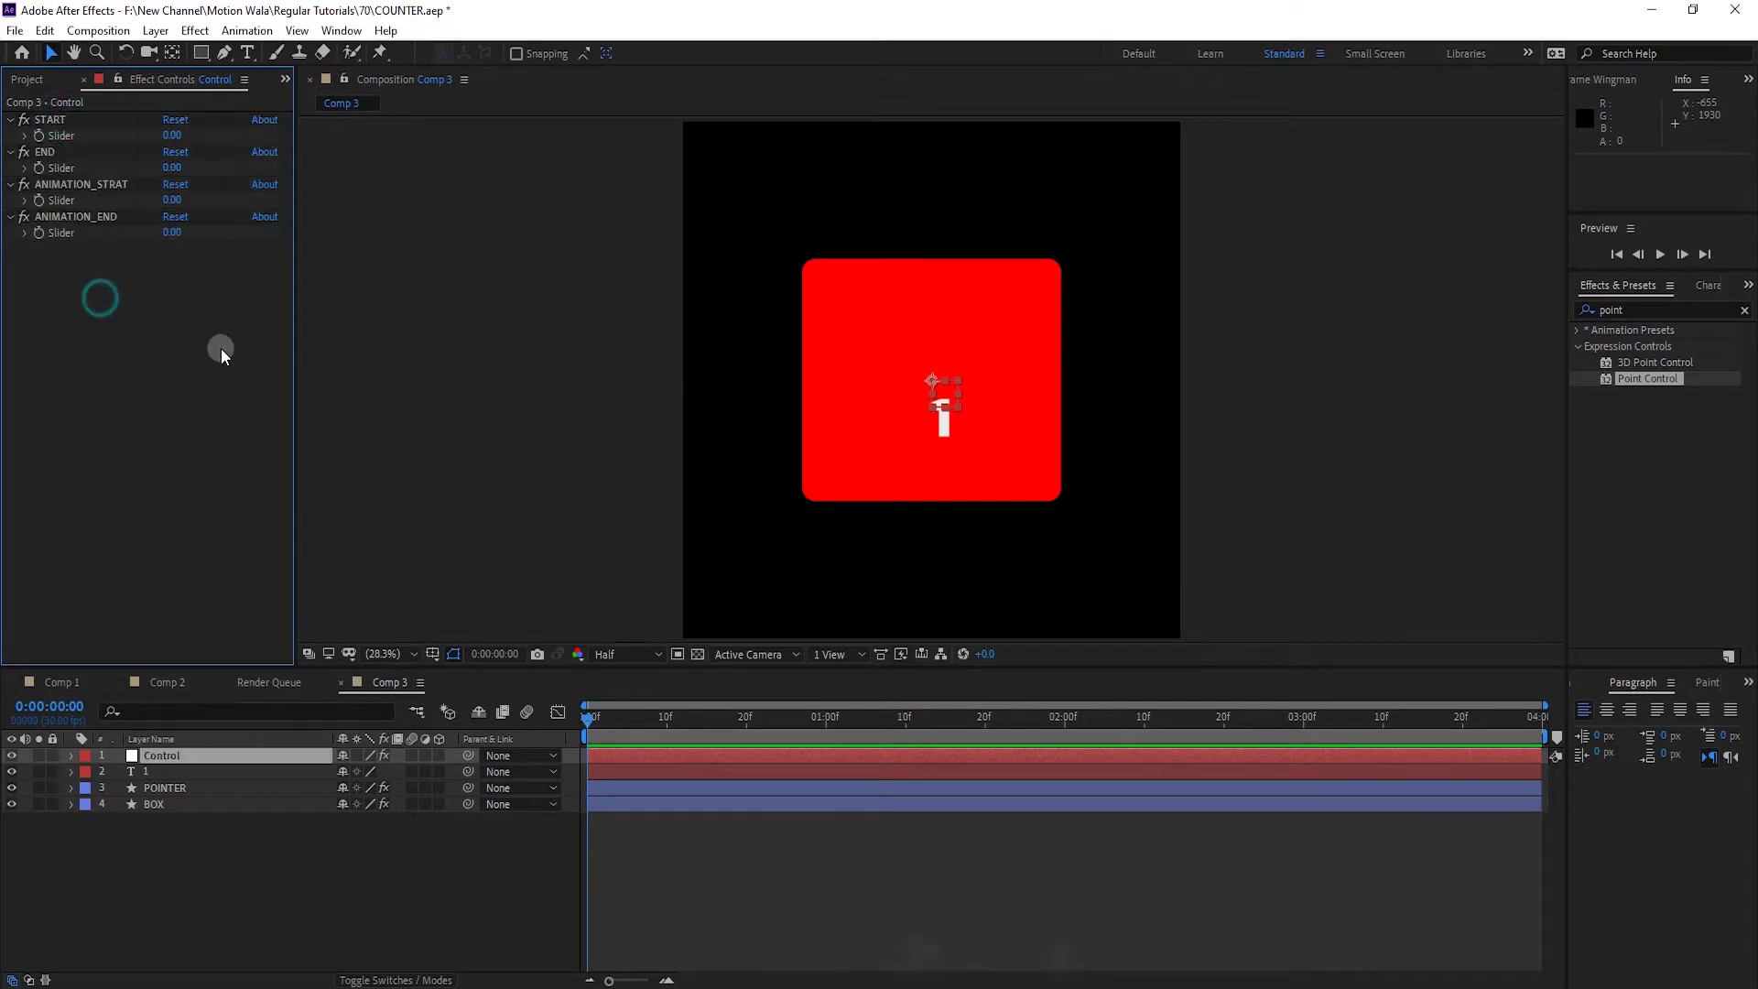
Reveal the Text properties of text layer 1 and enable an expression on its Source Text
click(159, 772)
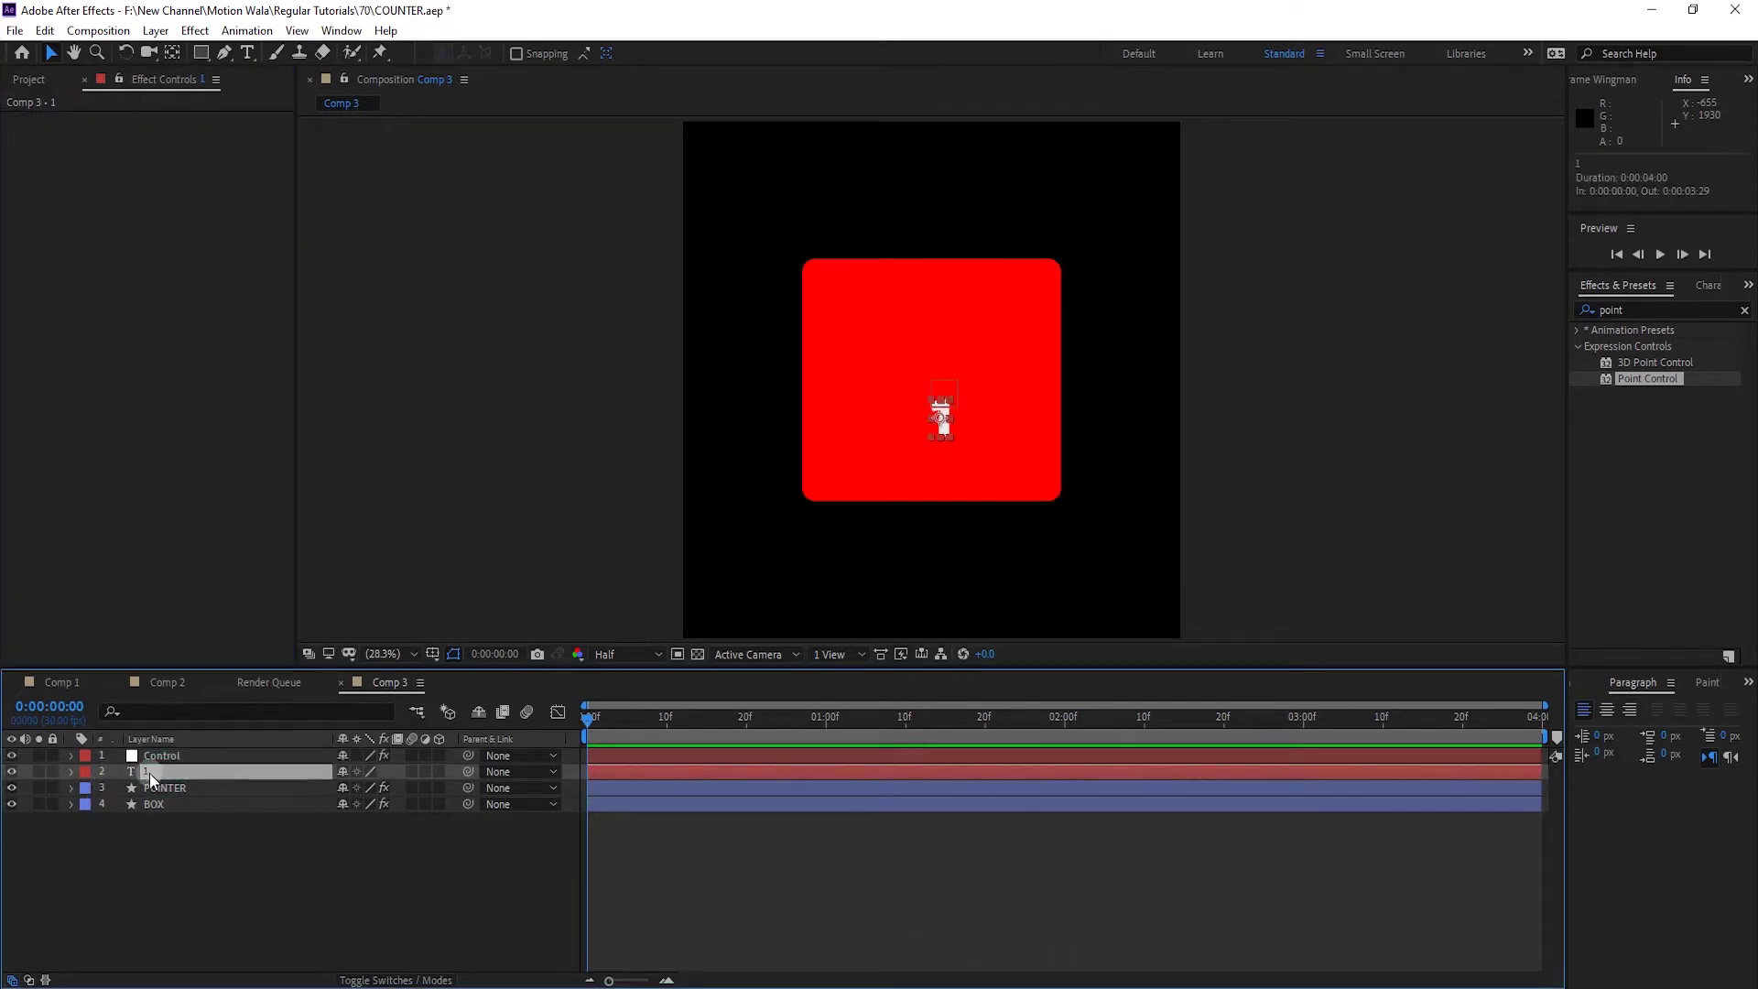
click(72, 772)
click(89, 789)
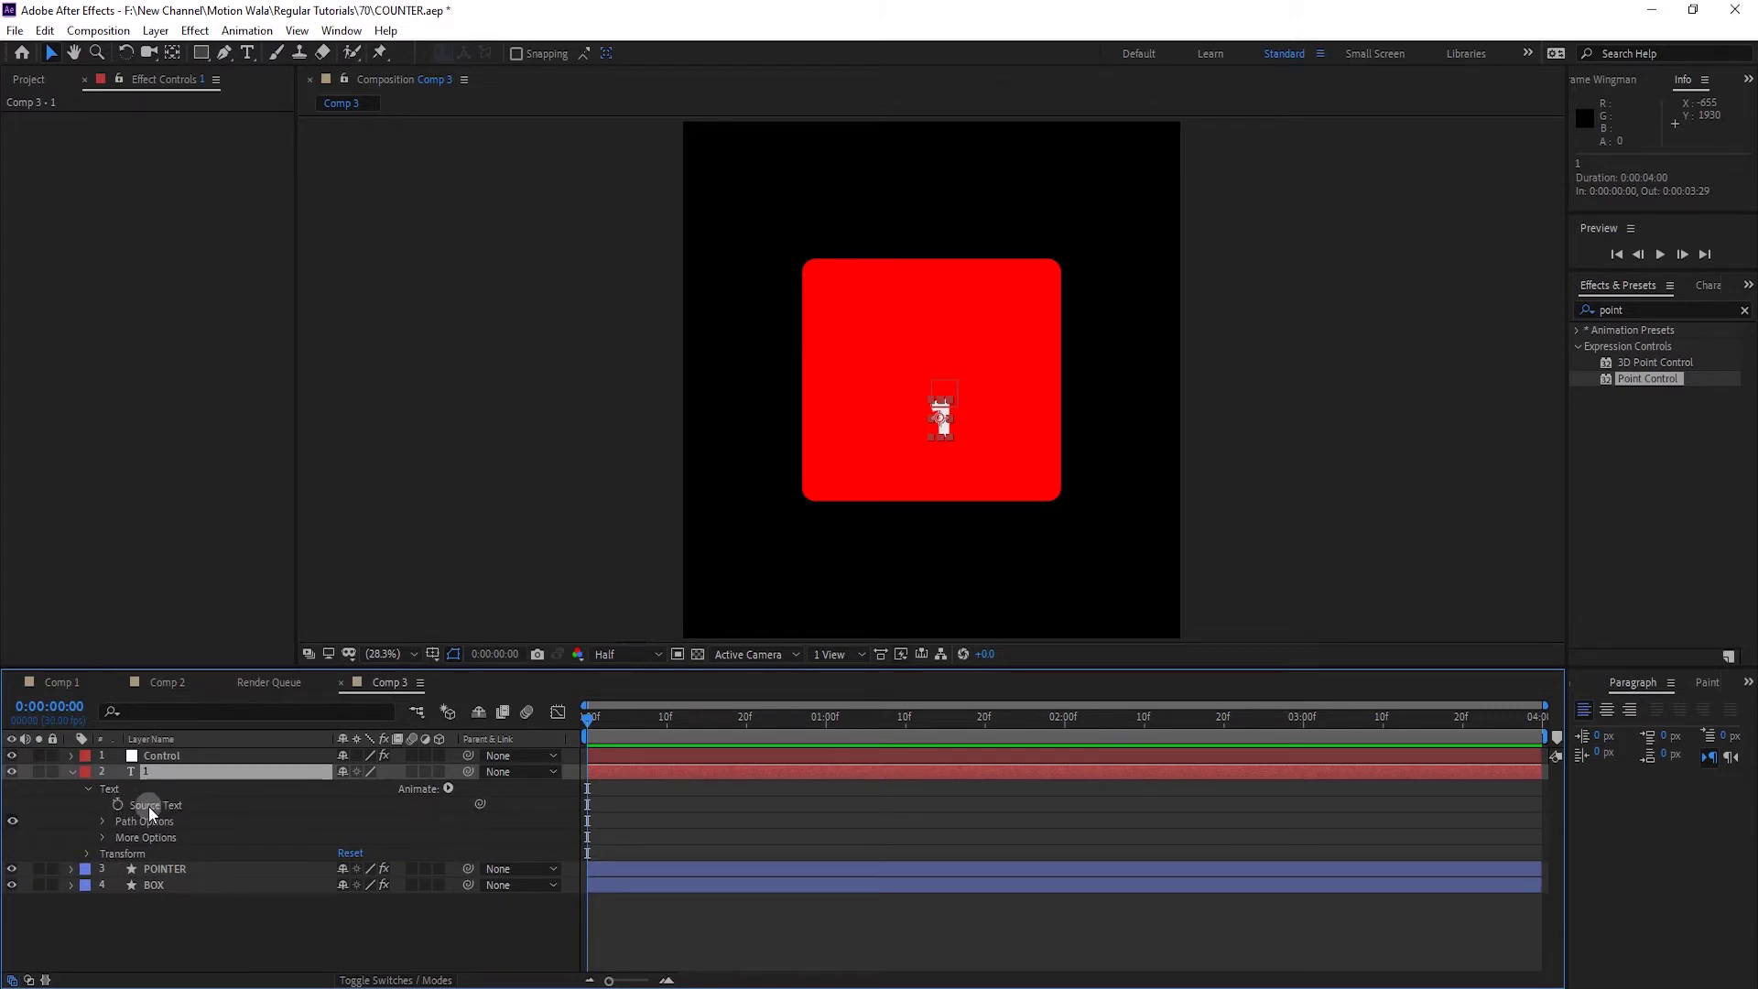
alt+click(117, 805)
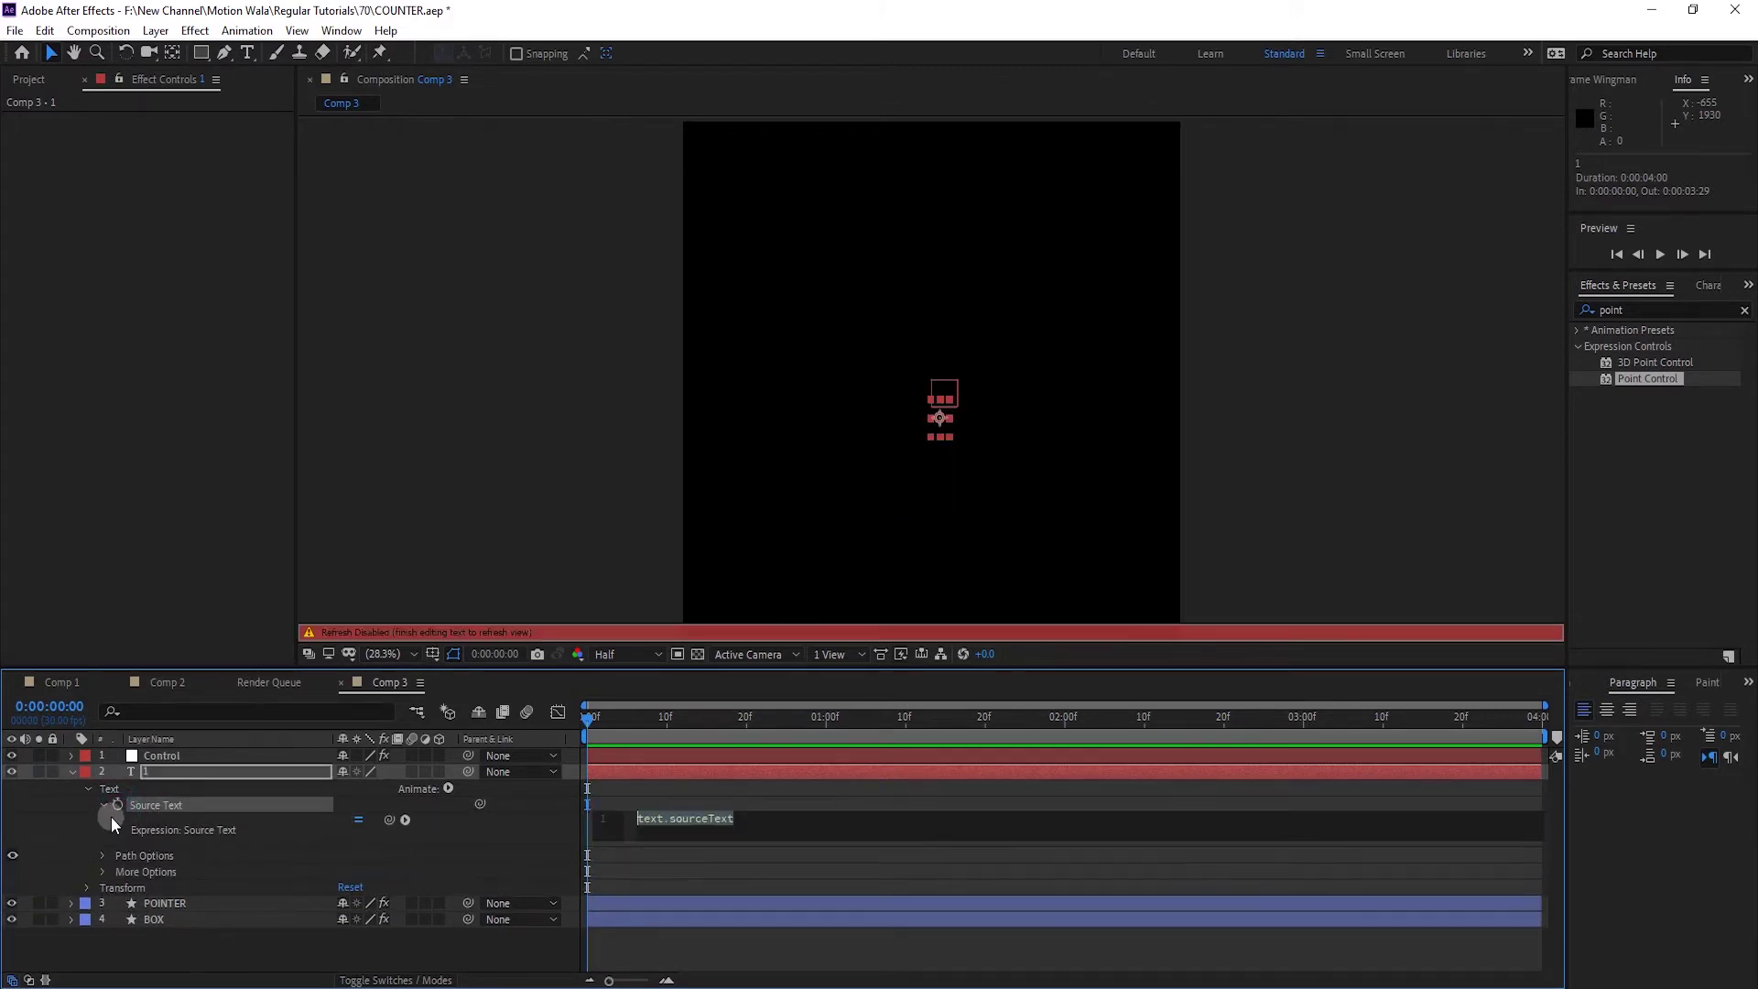
click(108, 816)
click(706, 816)
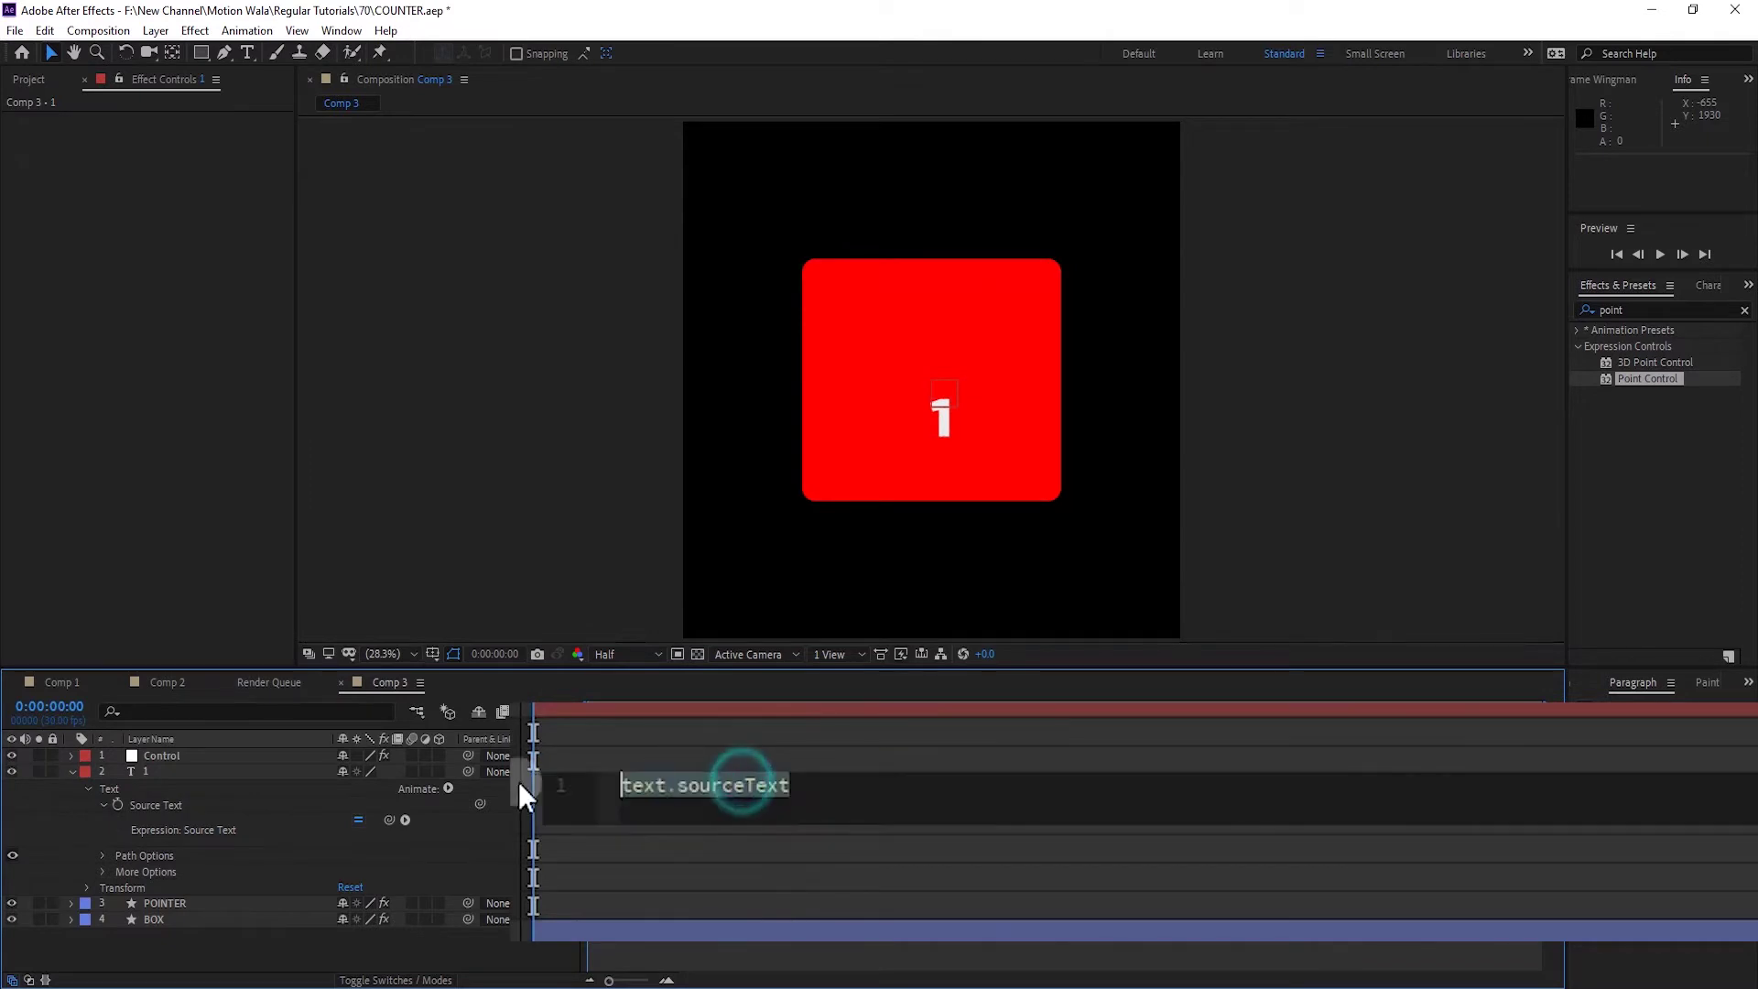
Replace the Source Text expression with two variable lines, "s =" and "e ="
text(s)
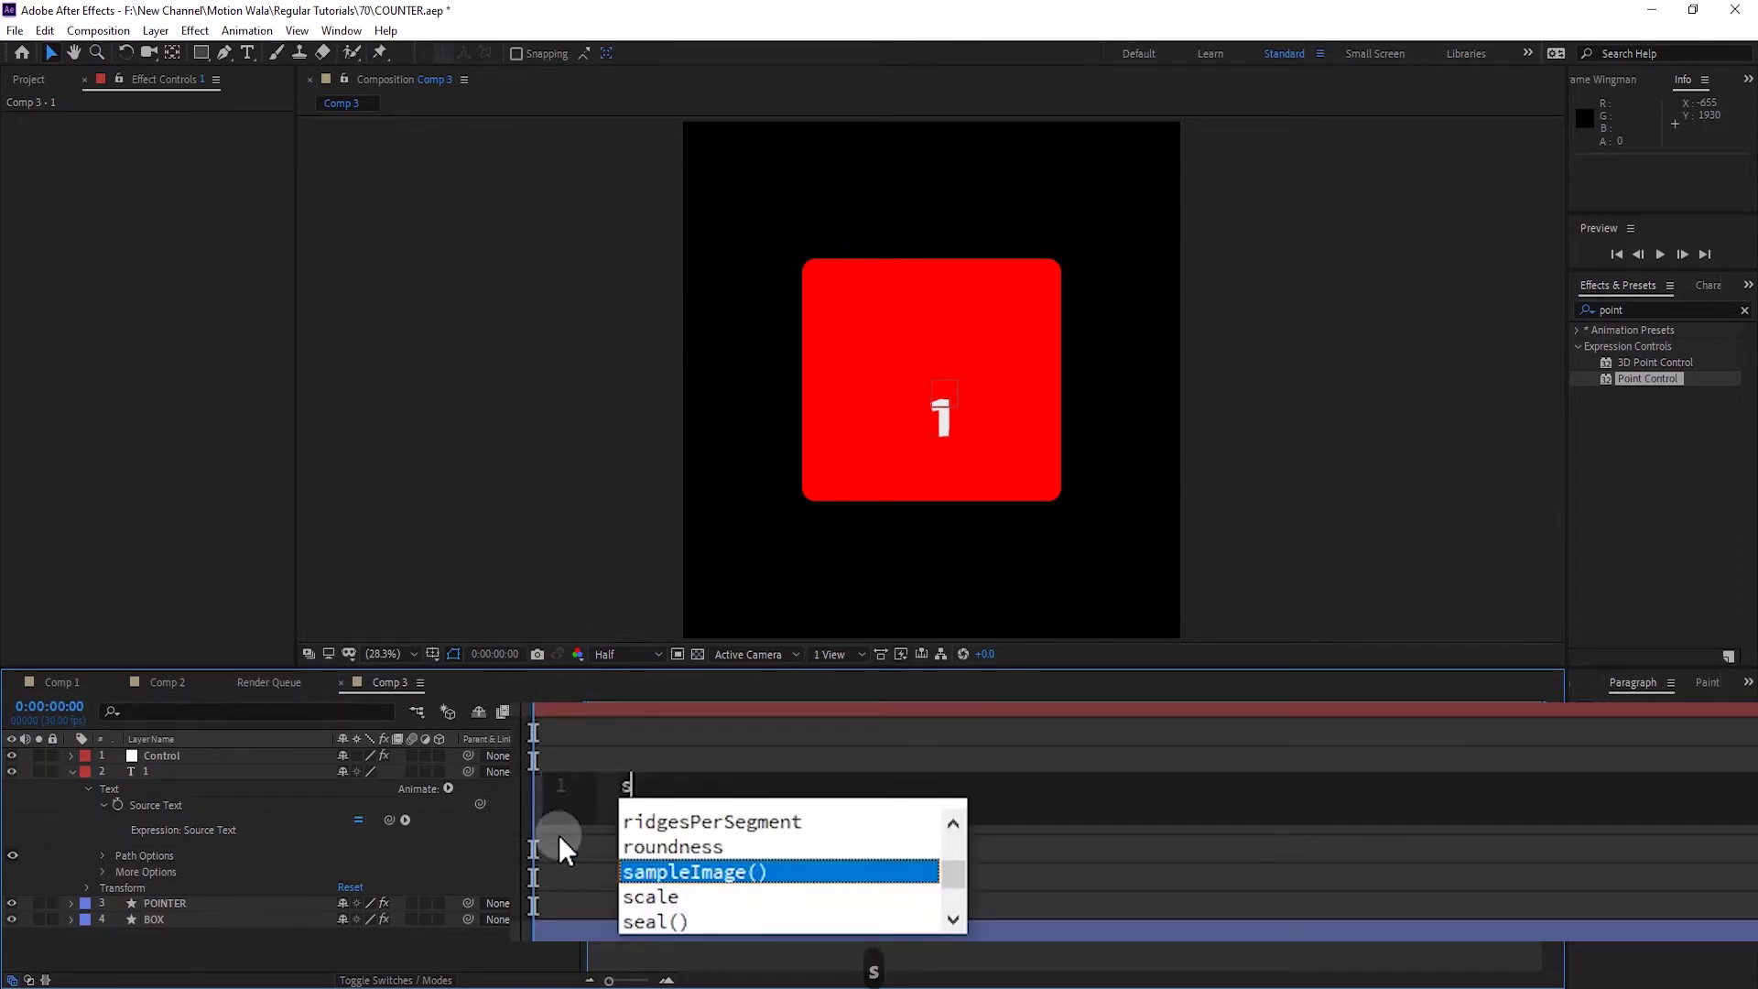
text( =)
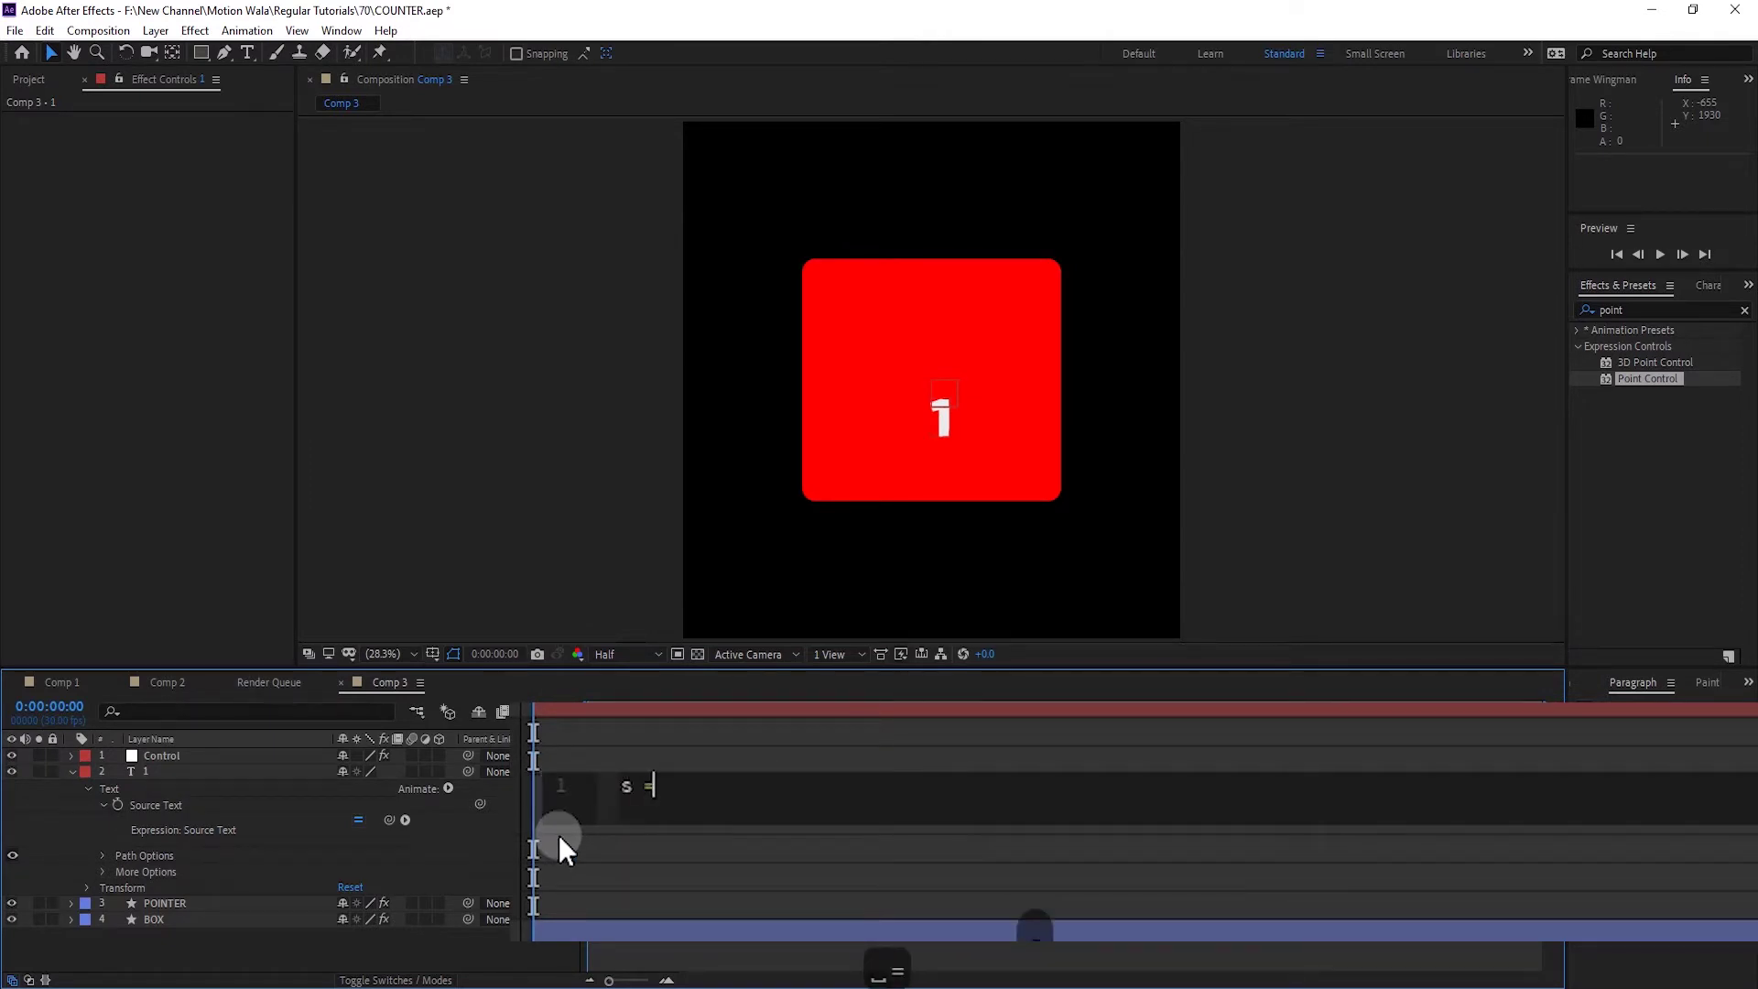
key(Return)
text(e )
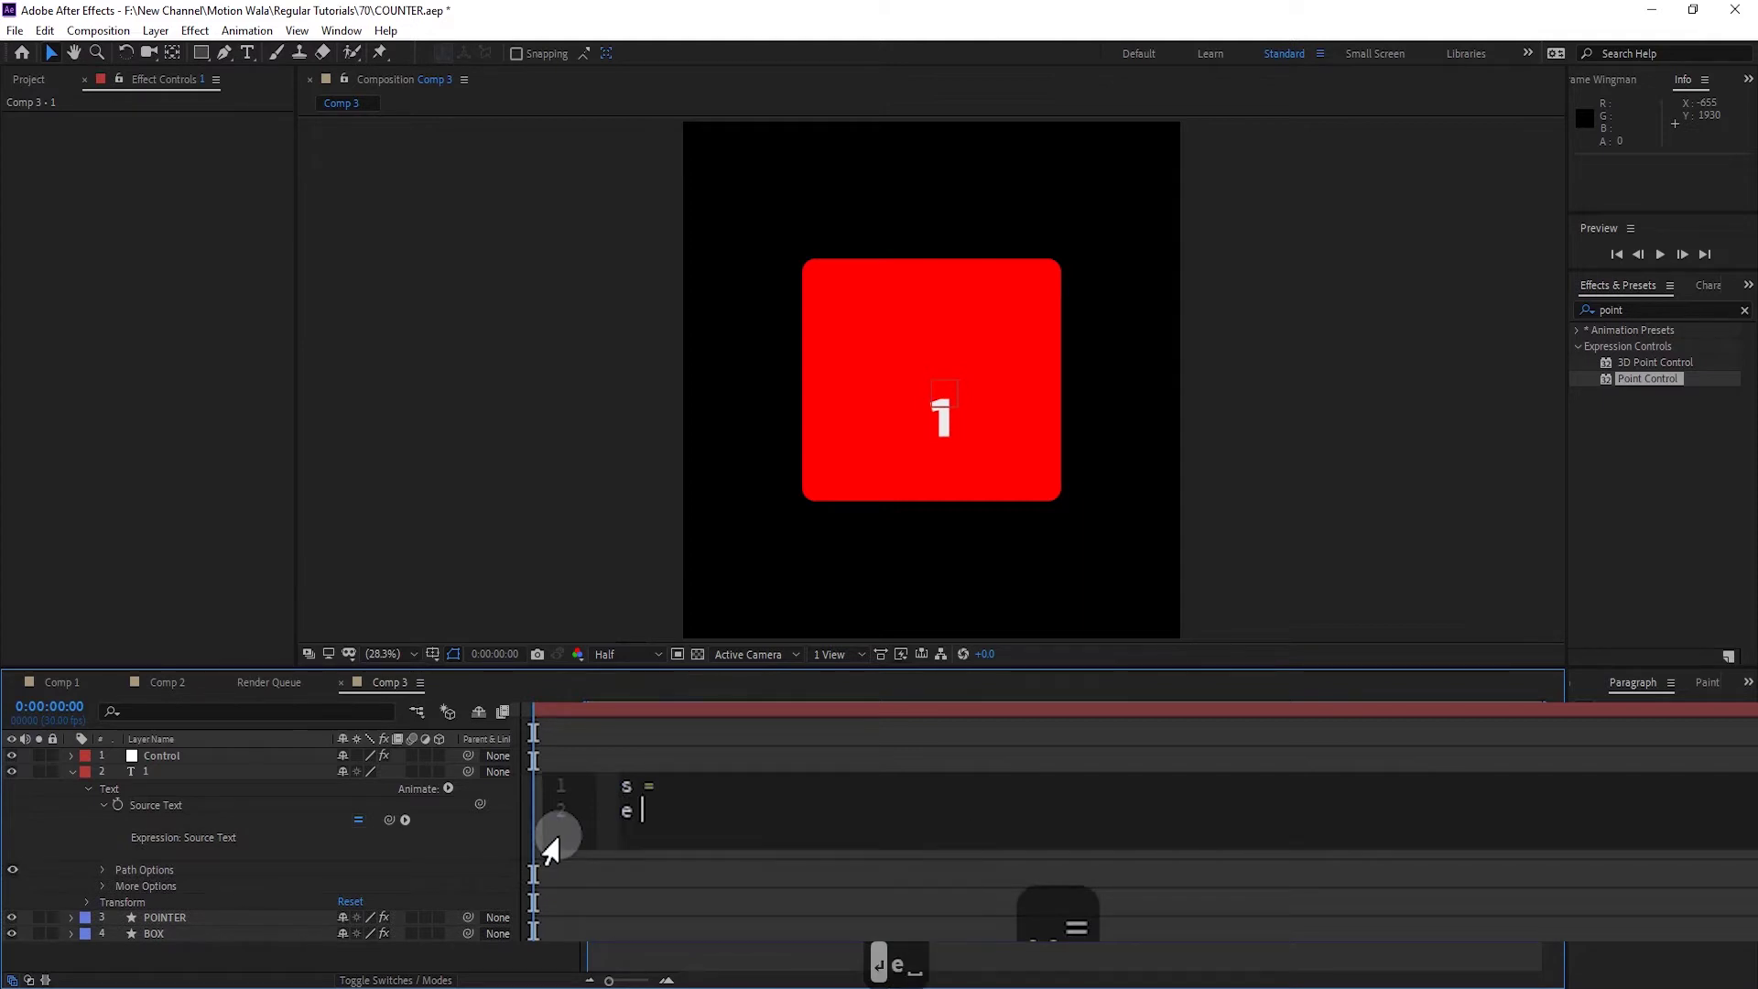
text(=)
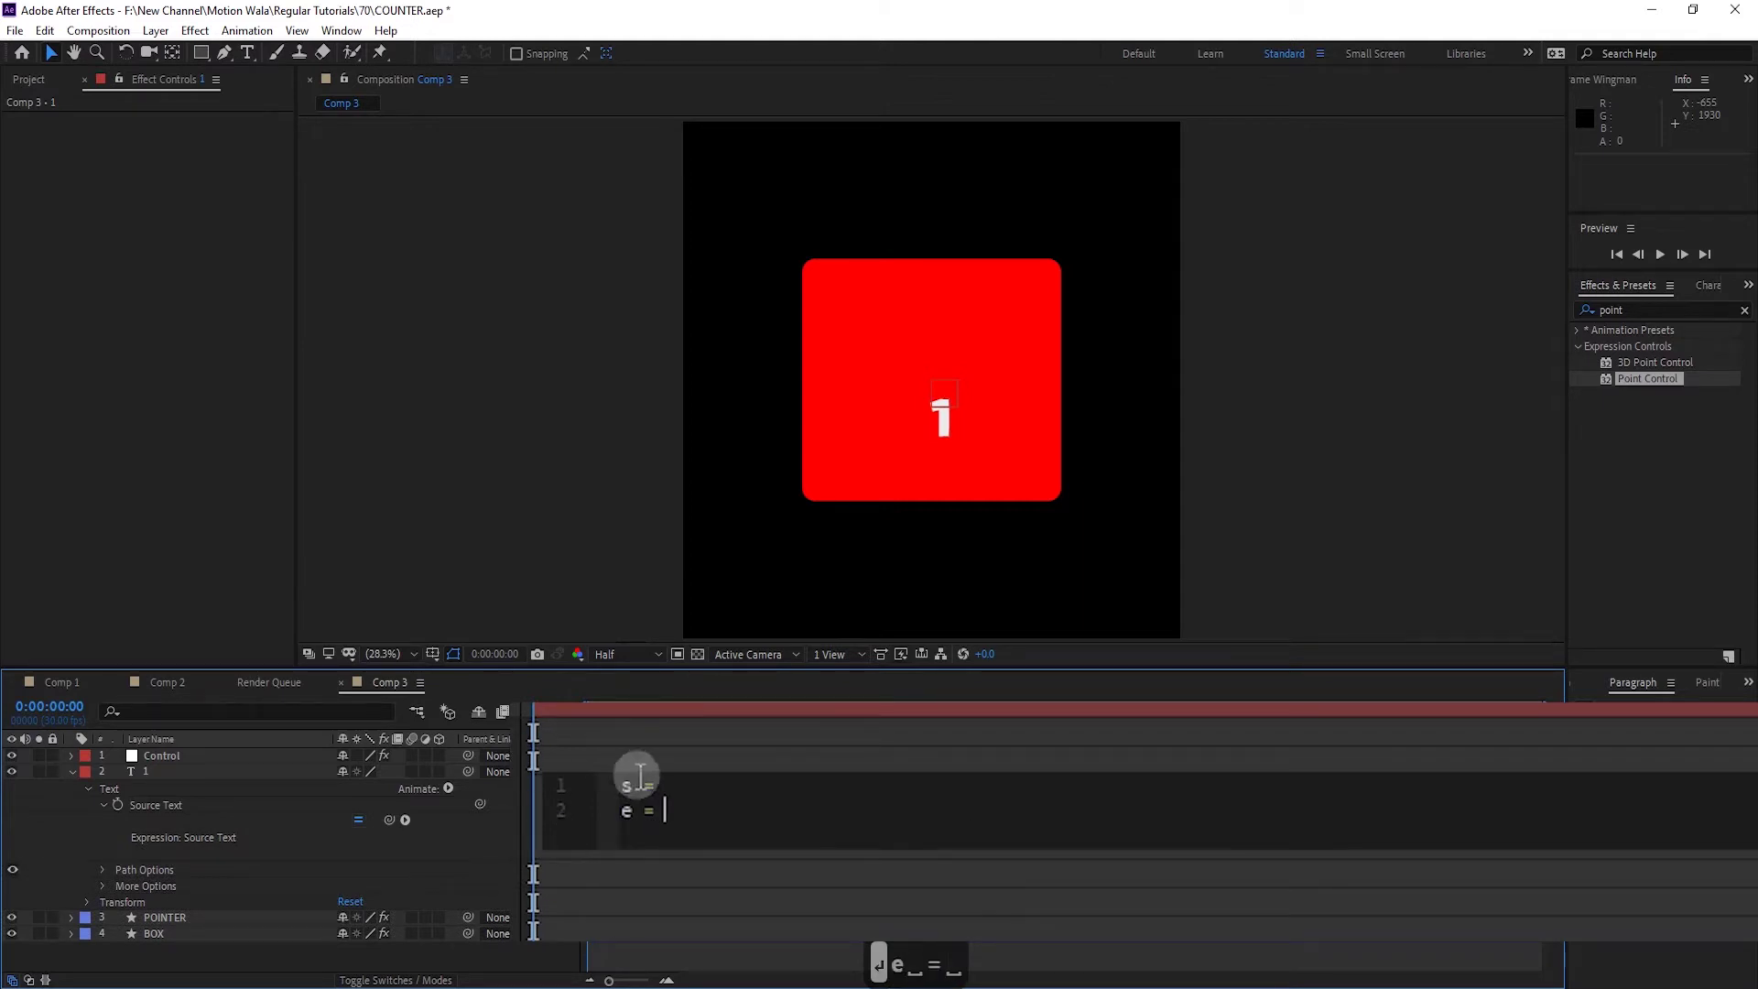
click(686, 784)
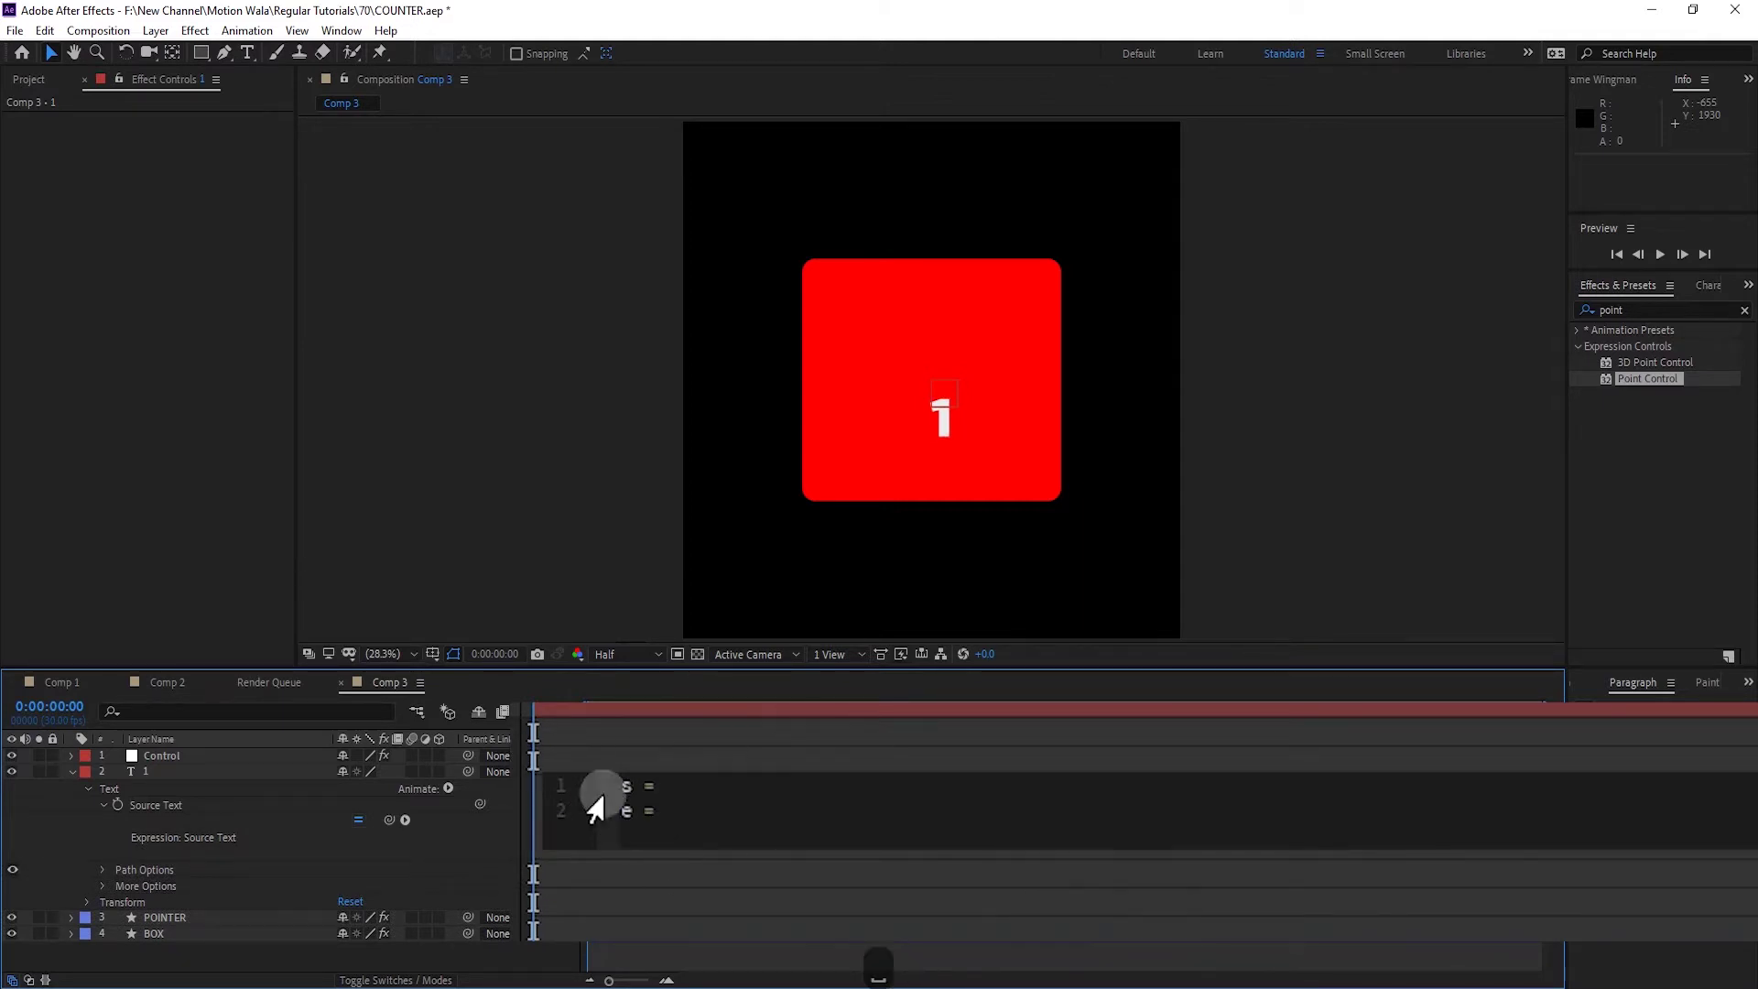
click(656, 787)
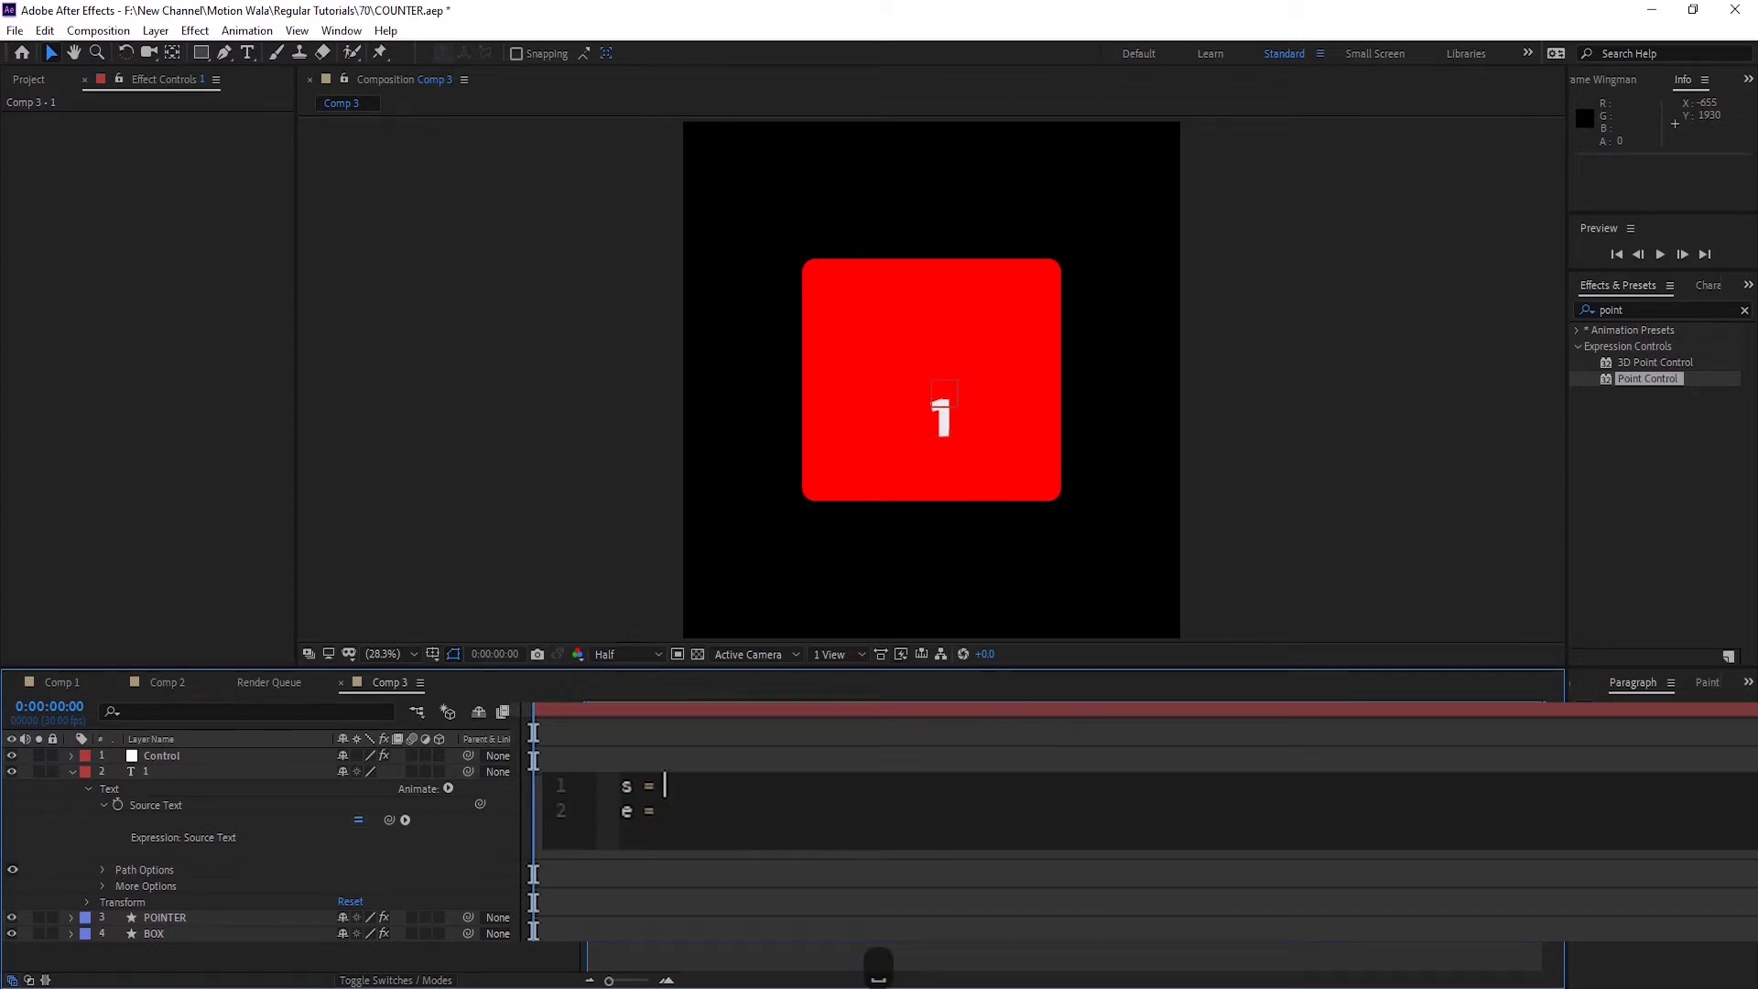
Lock the effect controls on the Control layer and link variable s in the Source Text expression to the START slider
click(183, 754)
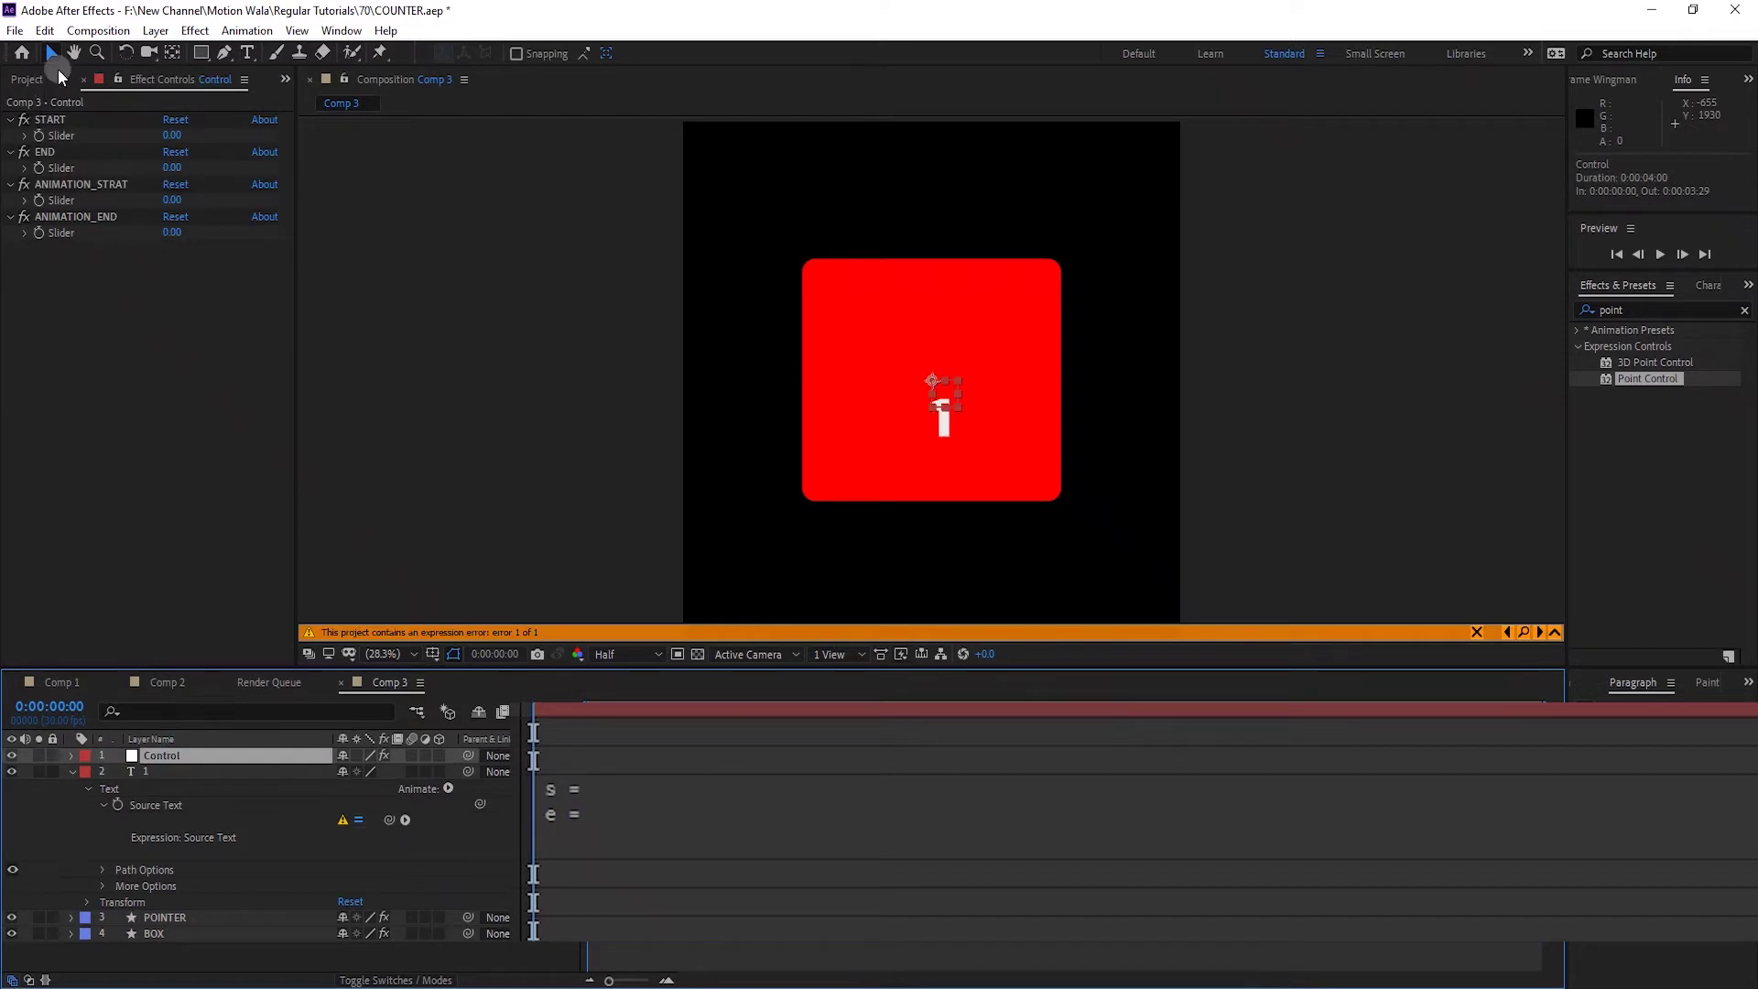
click(117, 80)
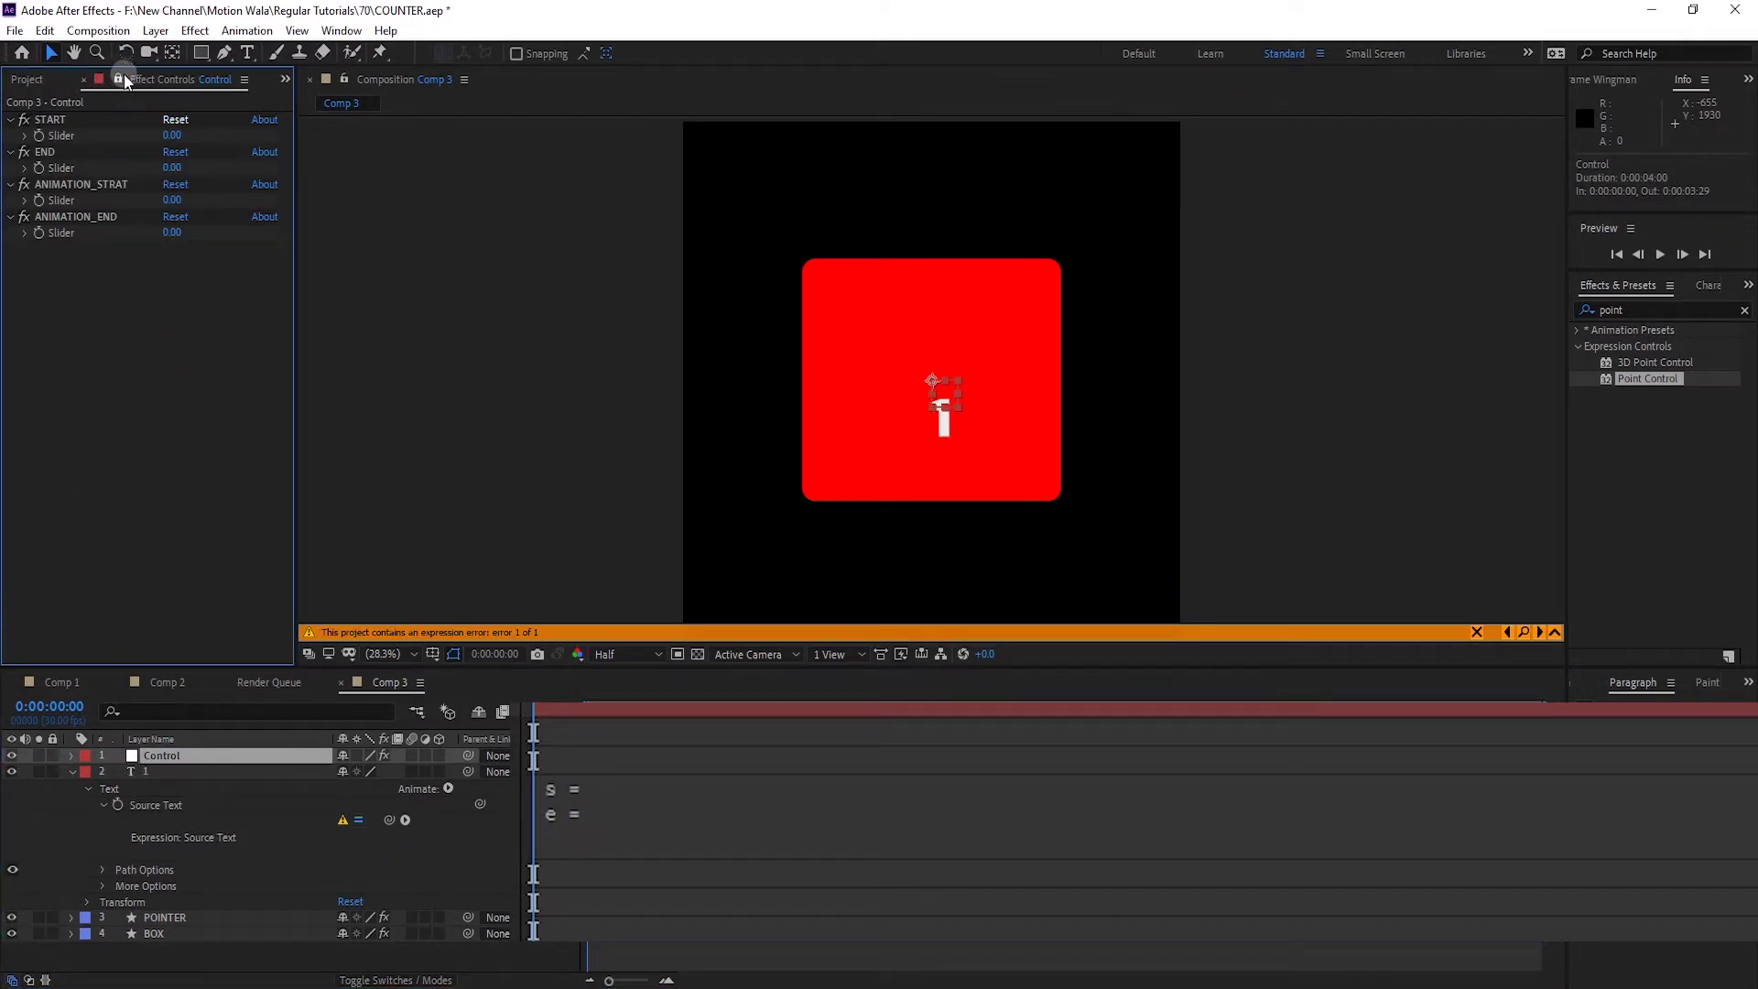
click(596, 824)
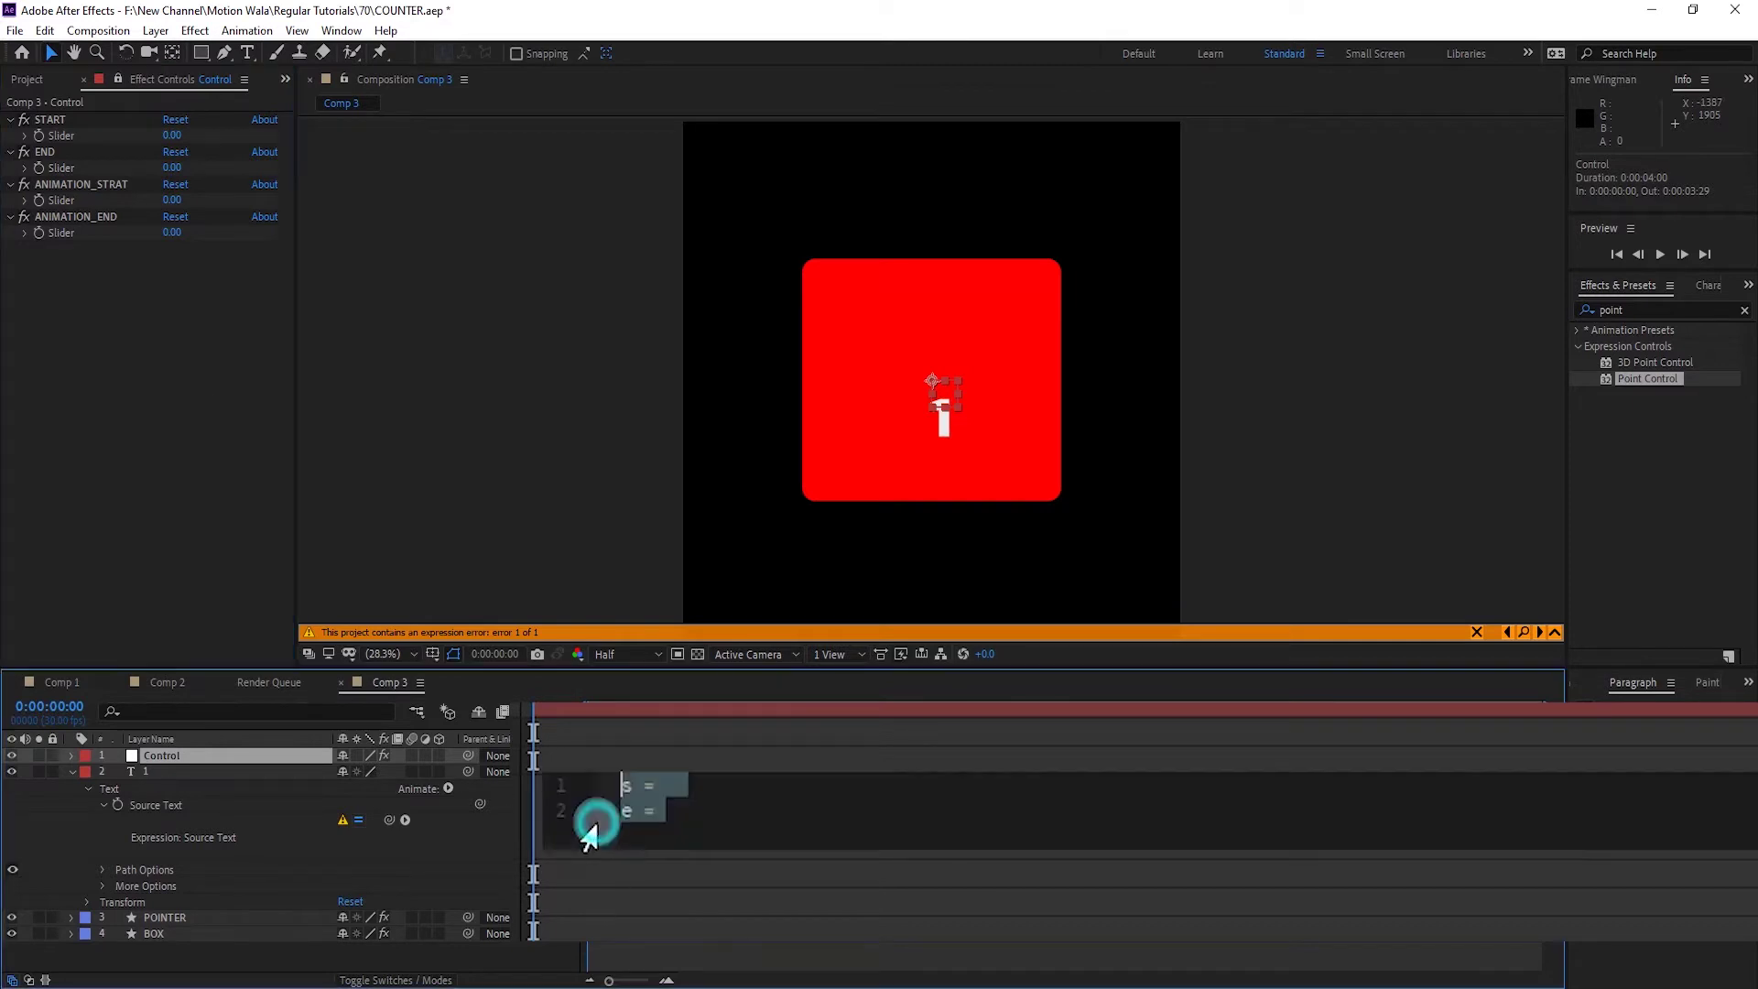
click(667, 787)
key(BackSpace)
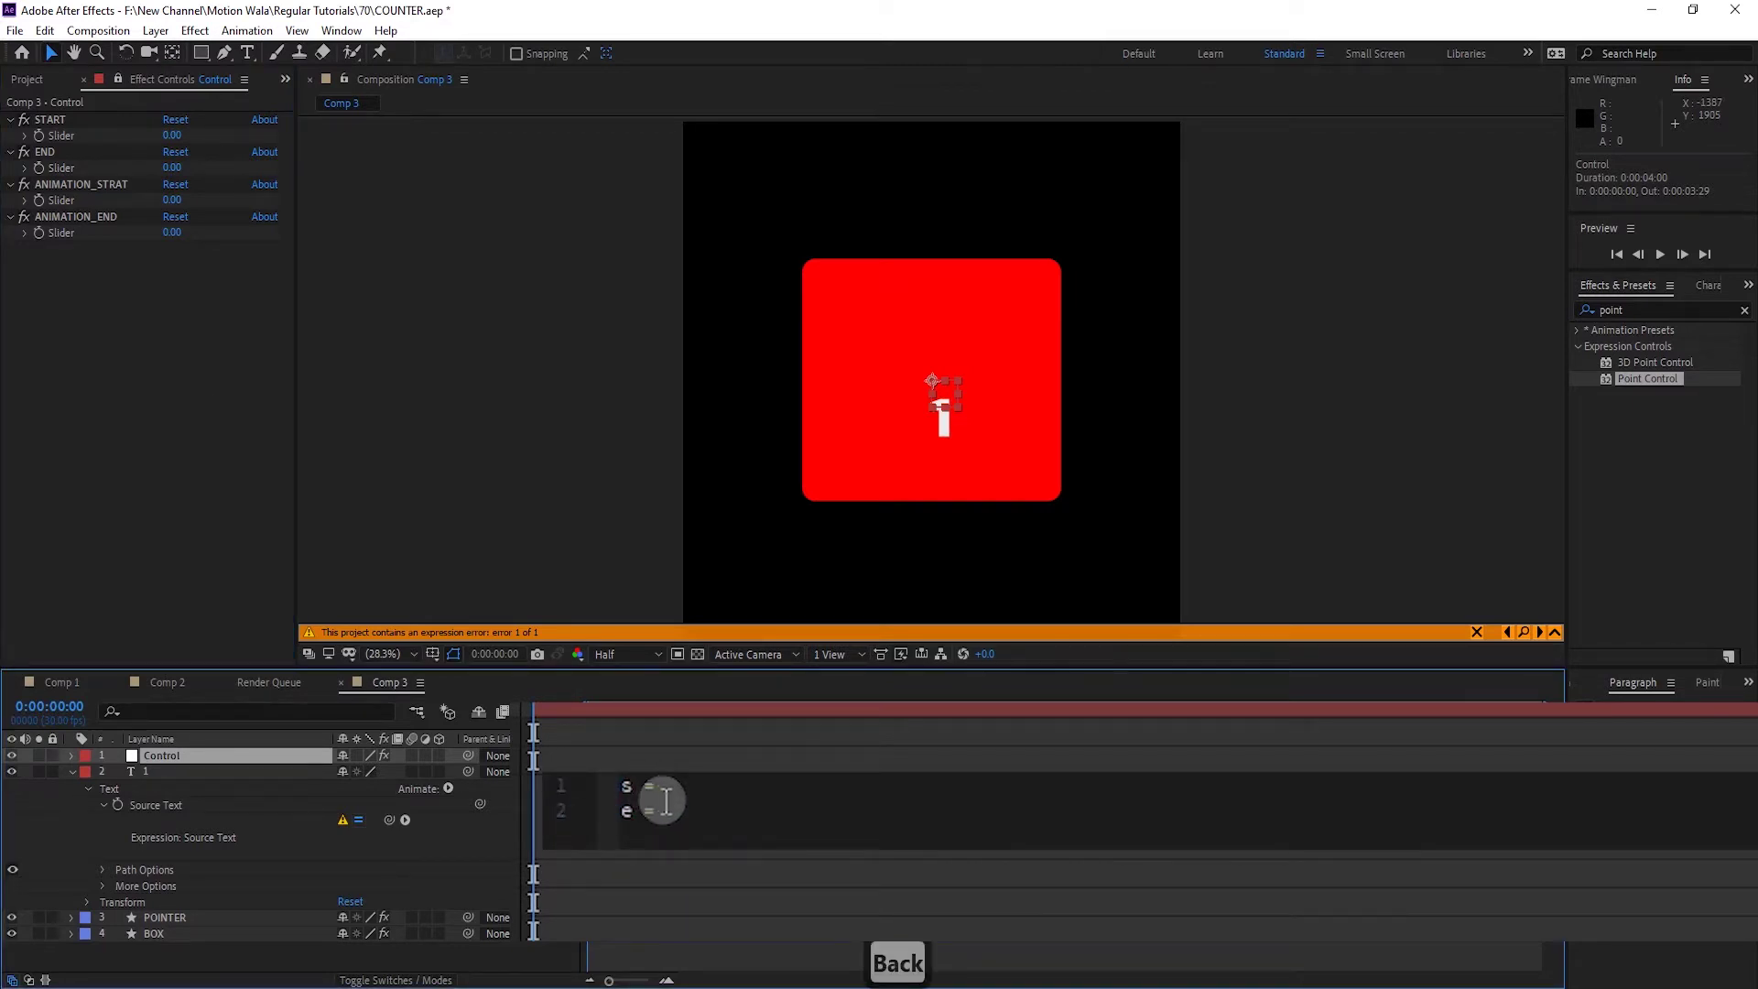
drag(388, 821, 62, 138)
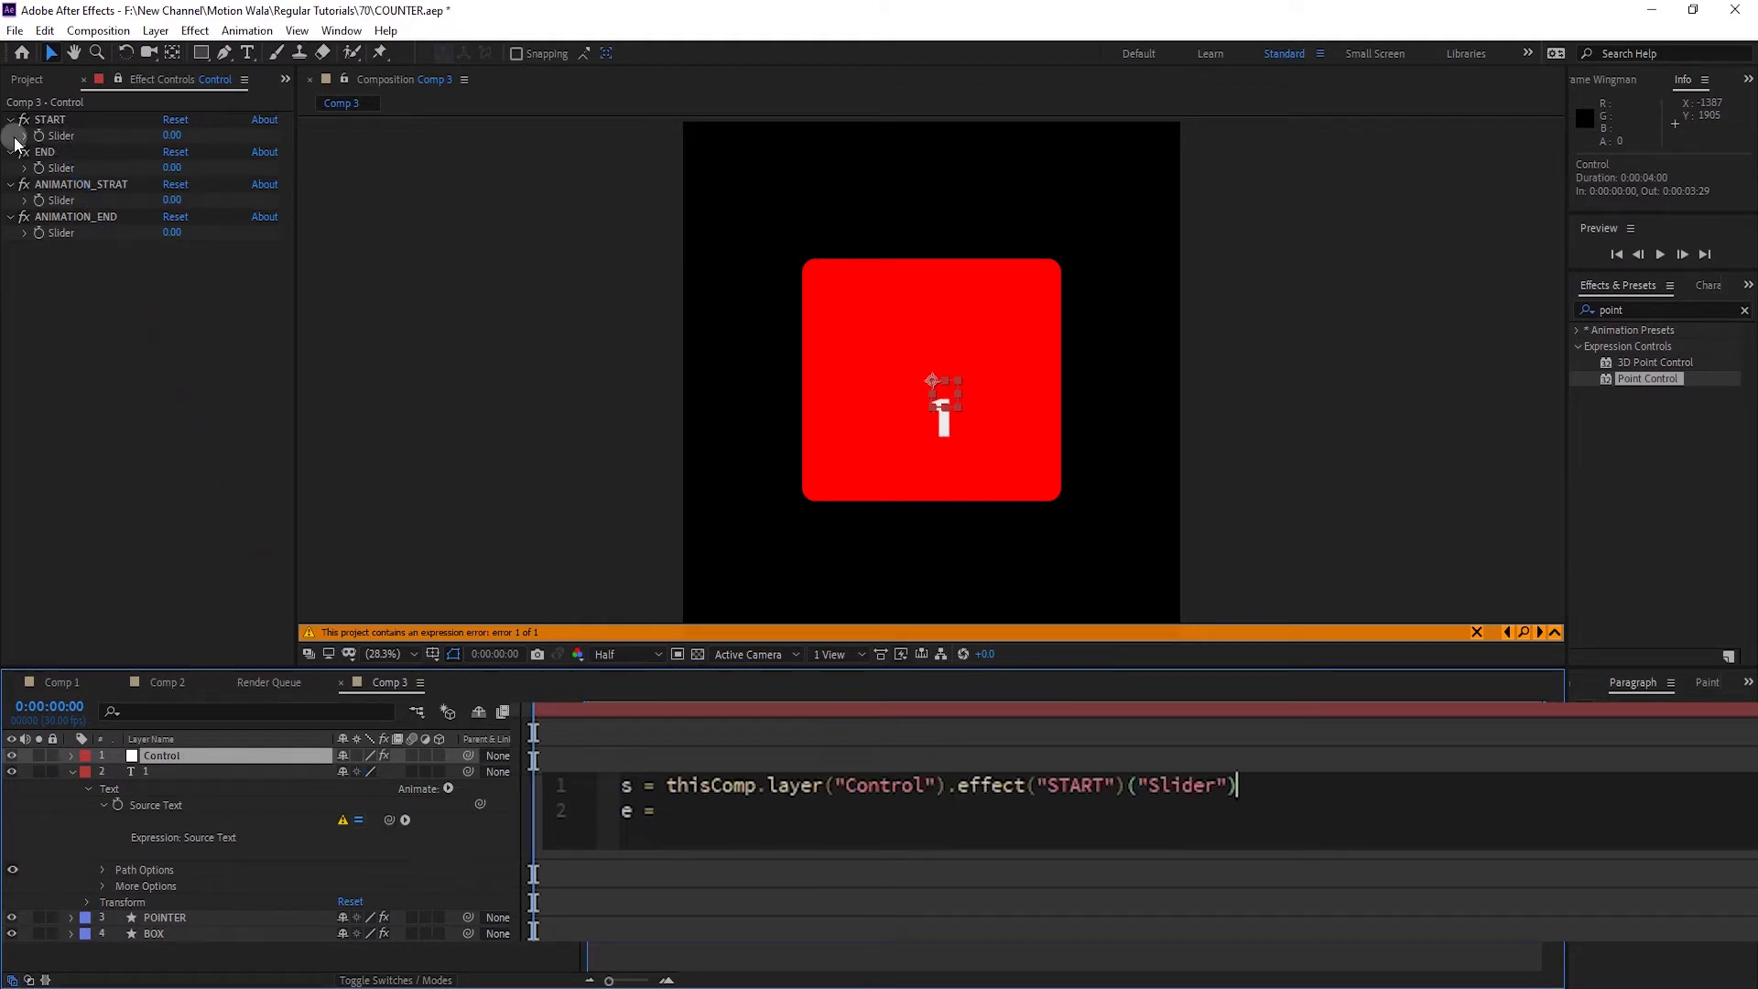
Link variable e in the Source Text expression to the Control layer's END slider
click(682, 817)
click(650, 824)
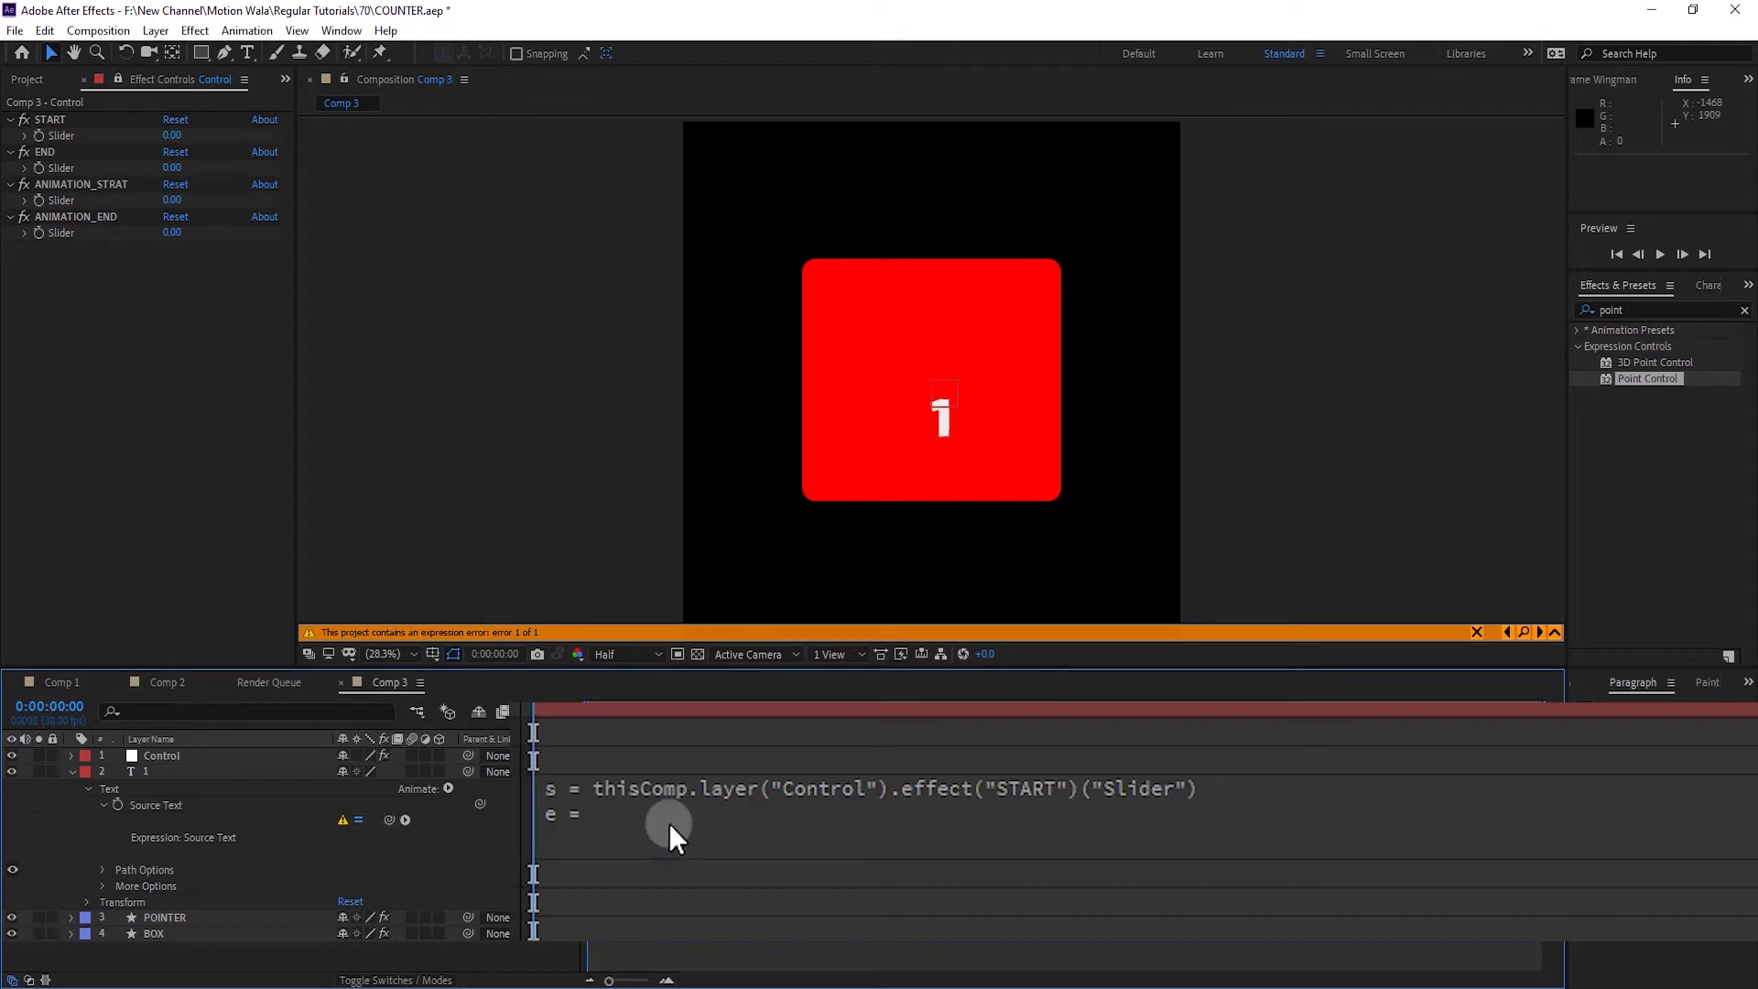
click(654, 815)
click(388, 798)
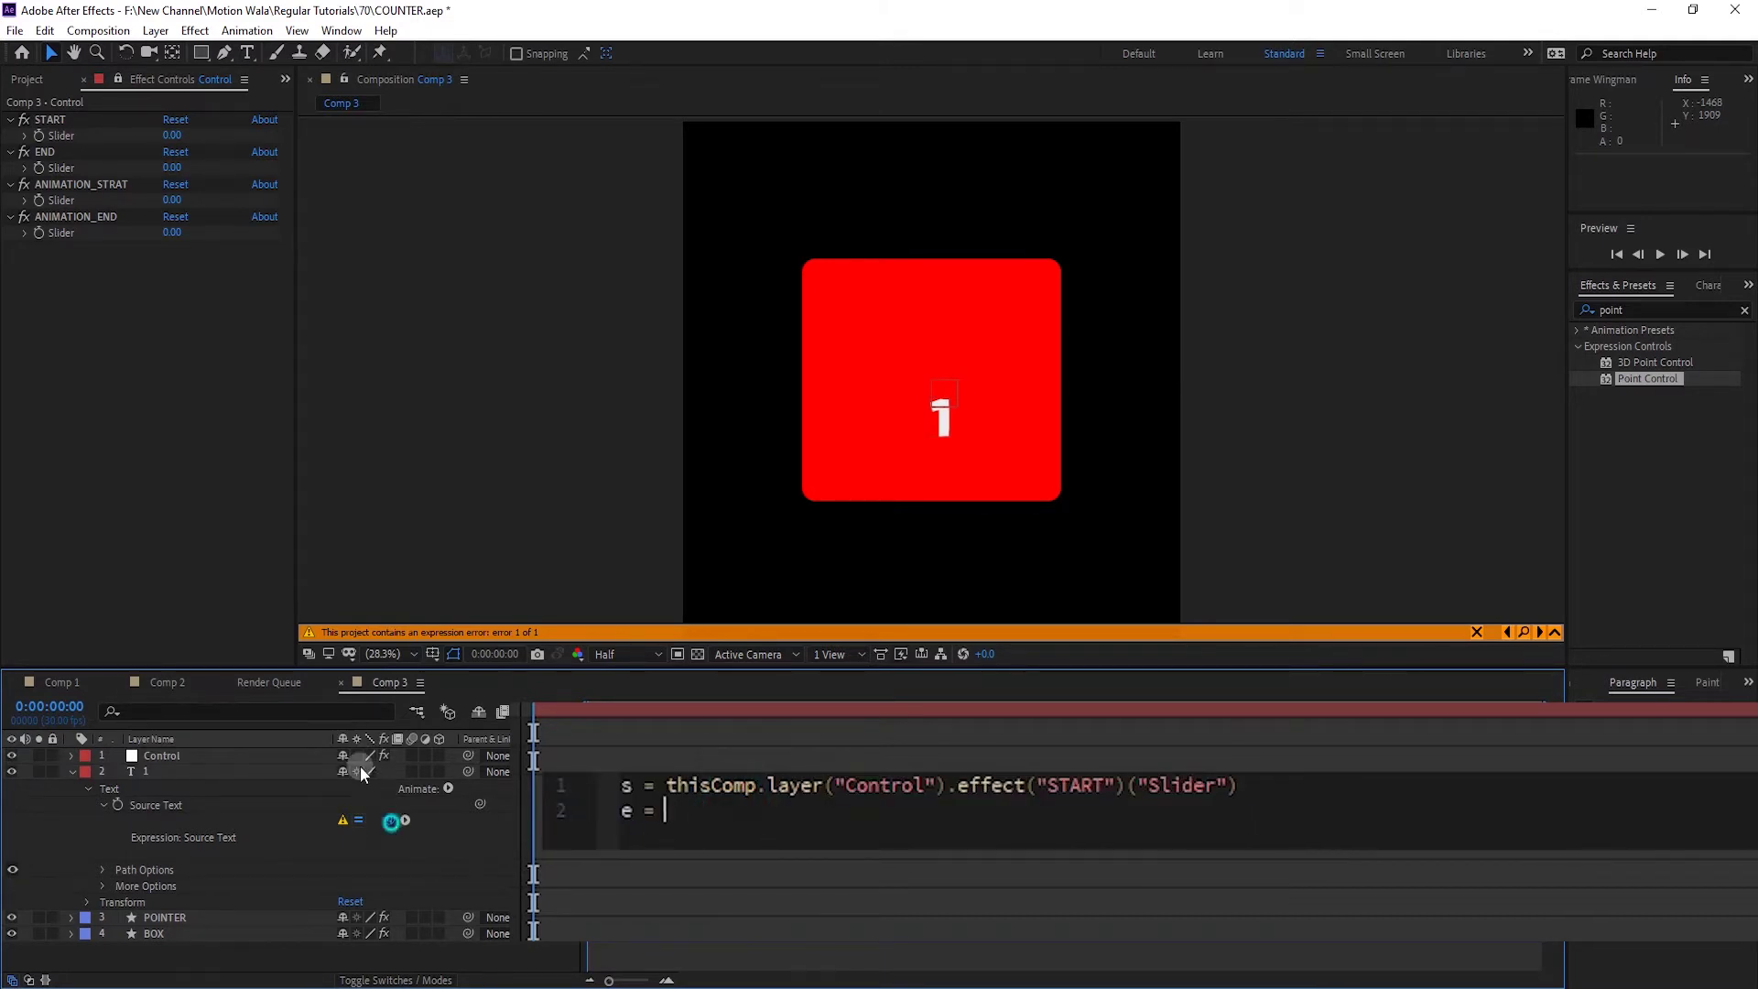
drag(362, 774, 70, 181)
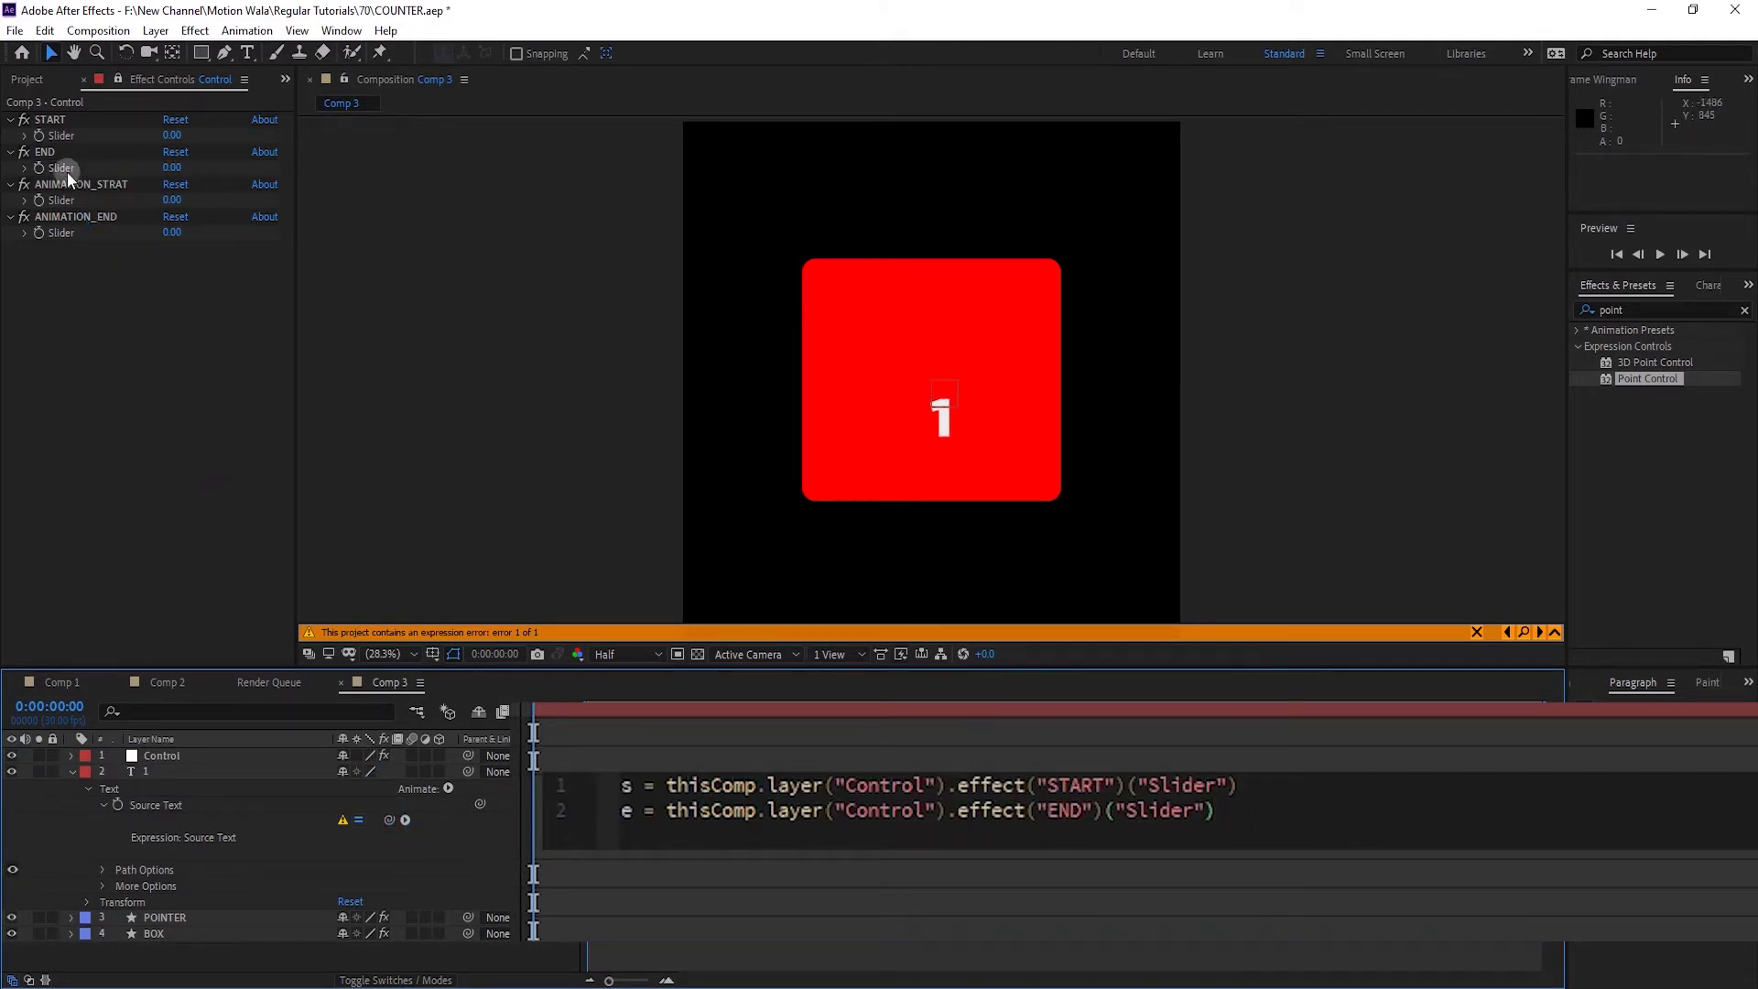
Add a third line to the expression, then switch to Notepad and copy the line ease(time,0.7,2.5,s,e).toFixed() + "K"; from it
click(1218, 810)
key(Return)
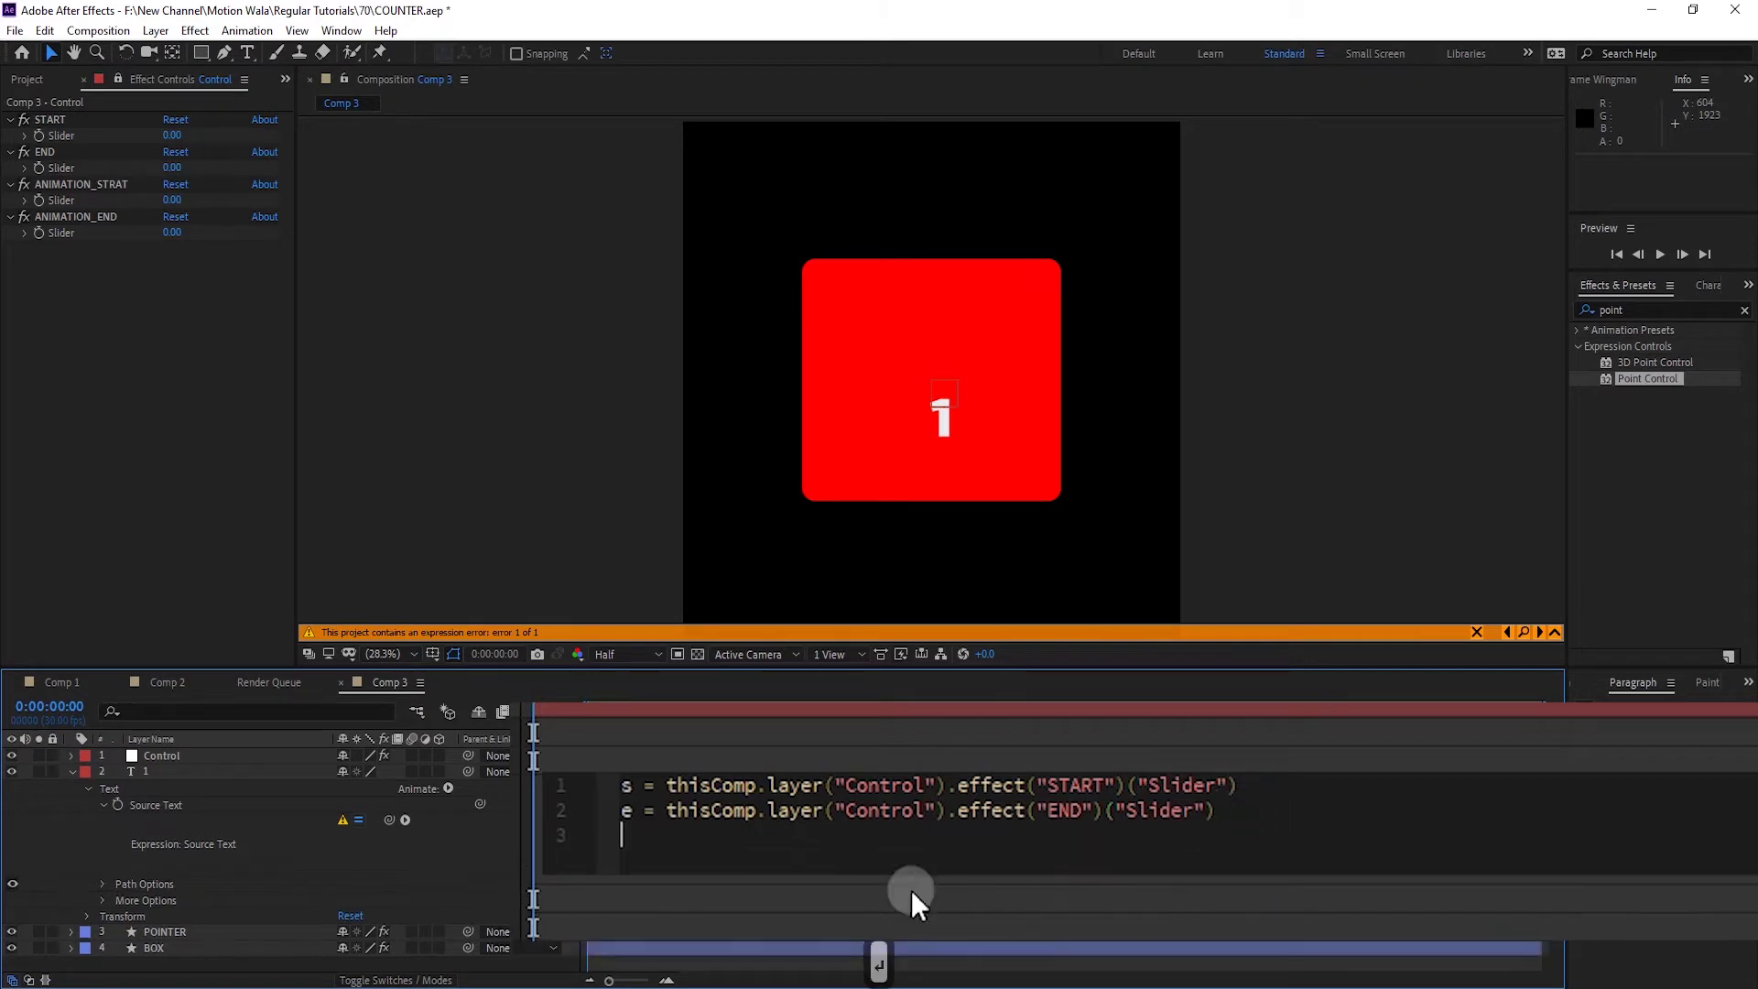
key(alt+Tab)
right_click(1086, 304)
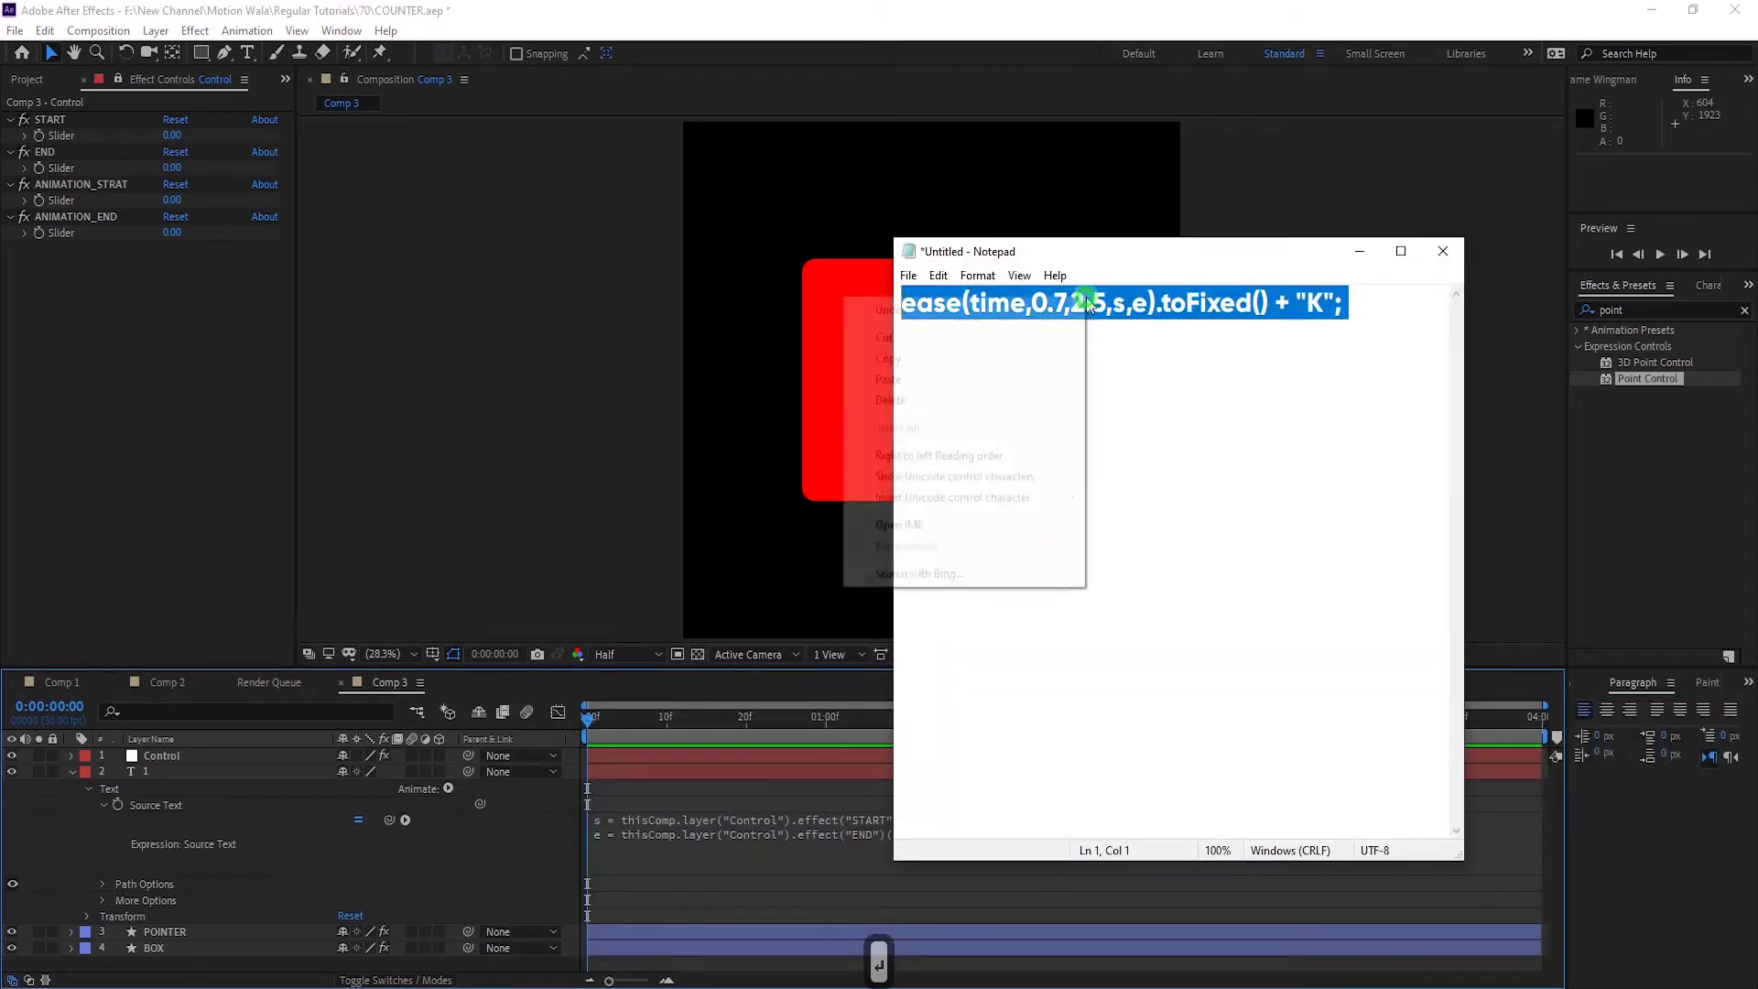
click(971, 358)
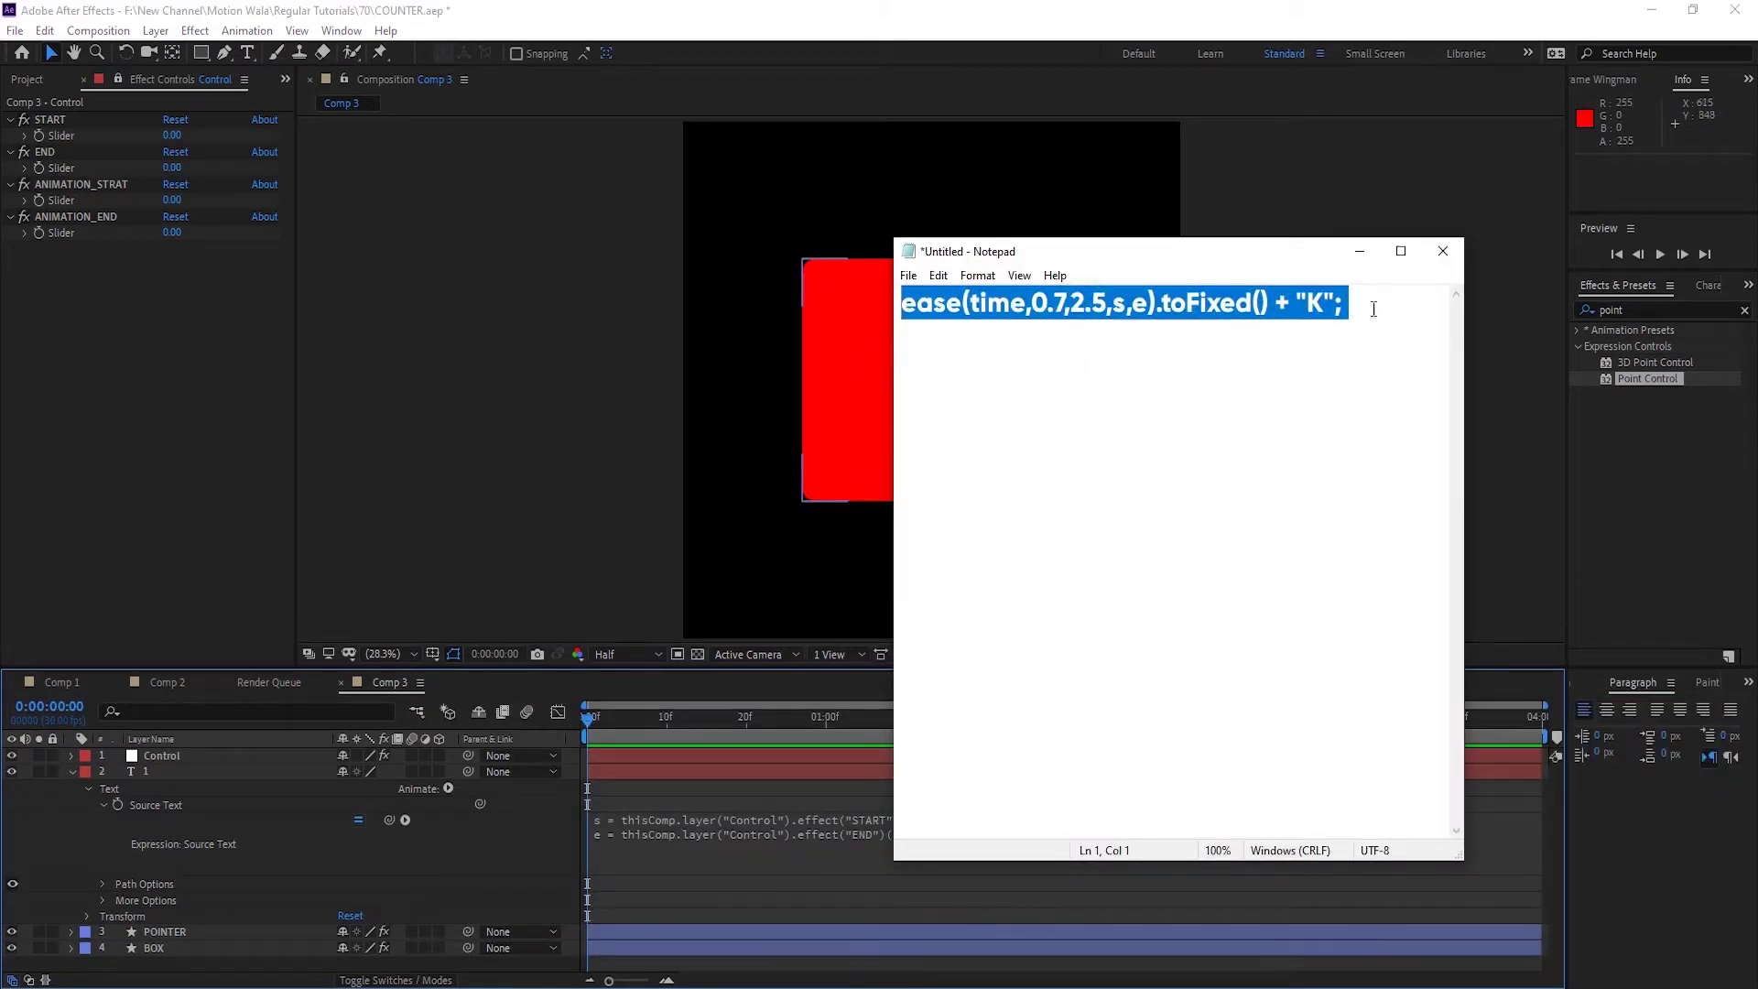
click(1359, 251)
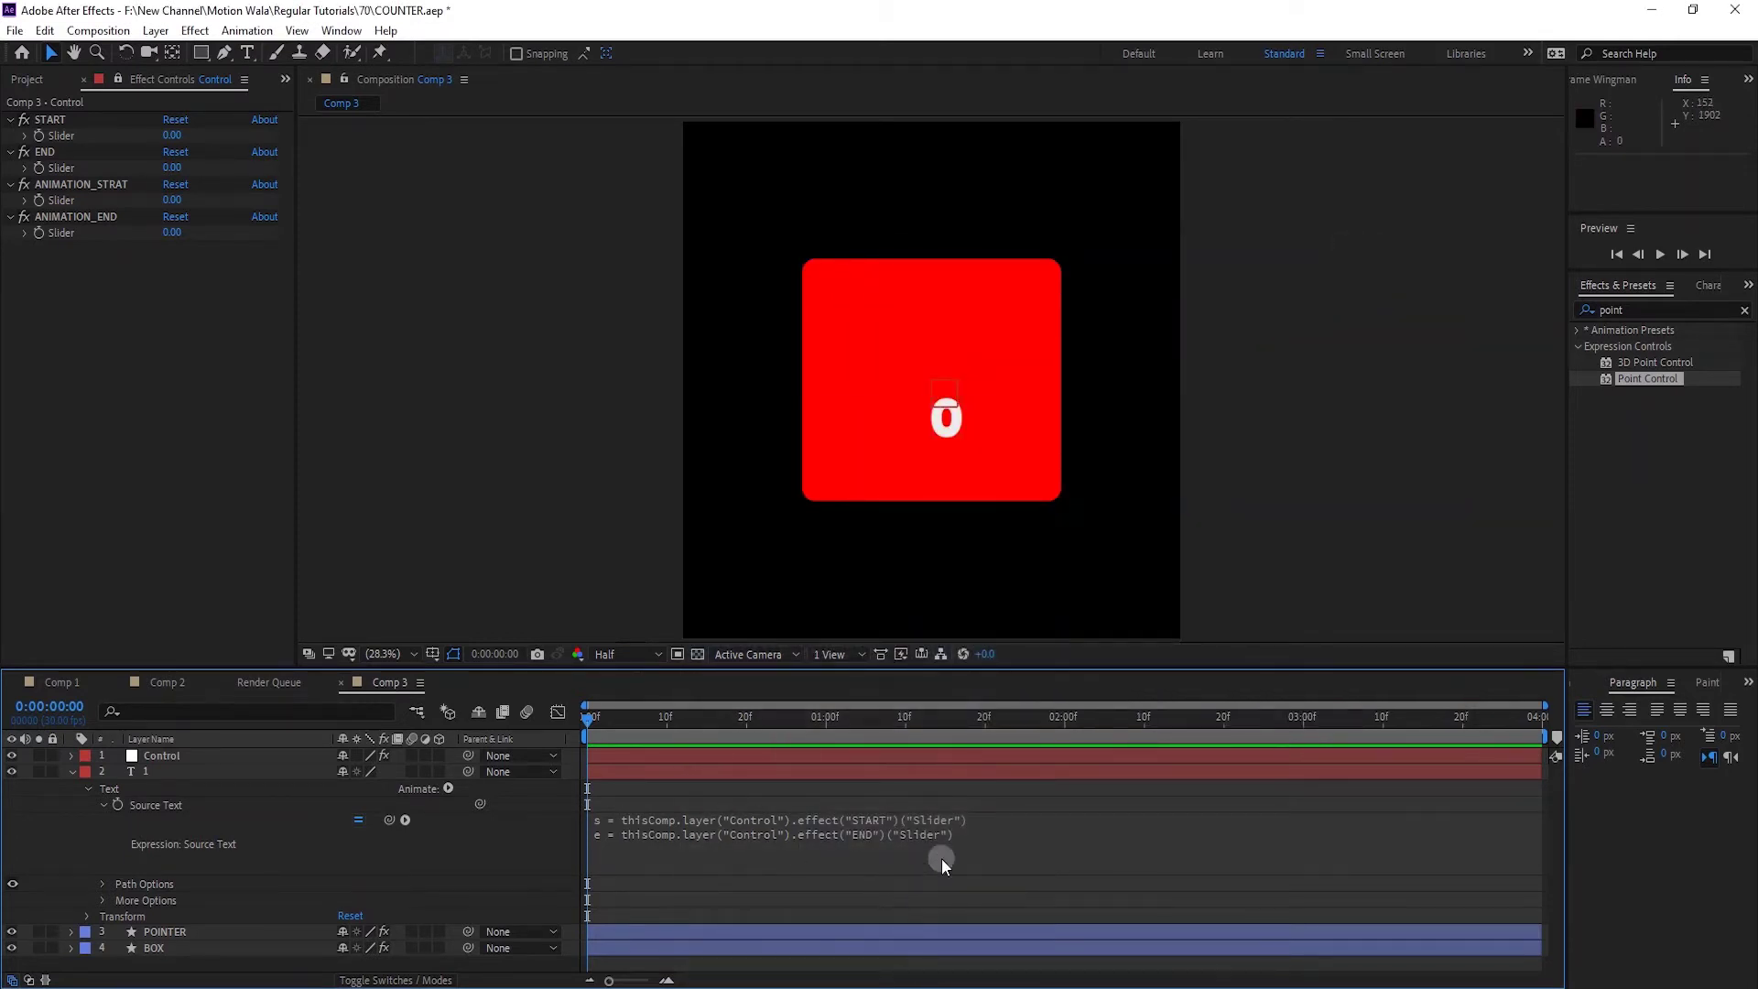
Paste ease(time,0.7,2.5,s,e).toFixed() + "K"; as the third line of the Source Text expression and apply it
click(943, 865)
click(647, 852)
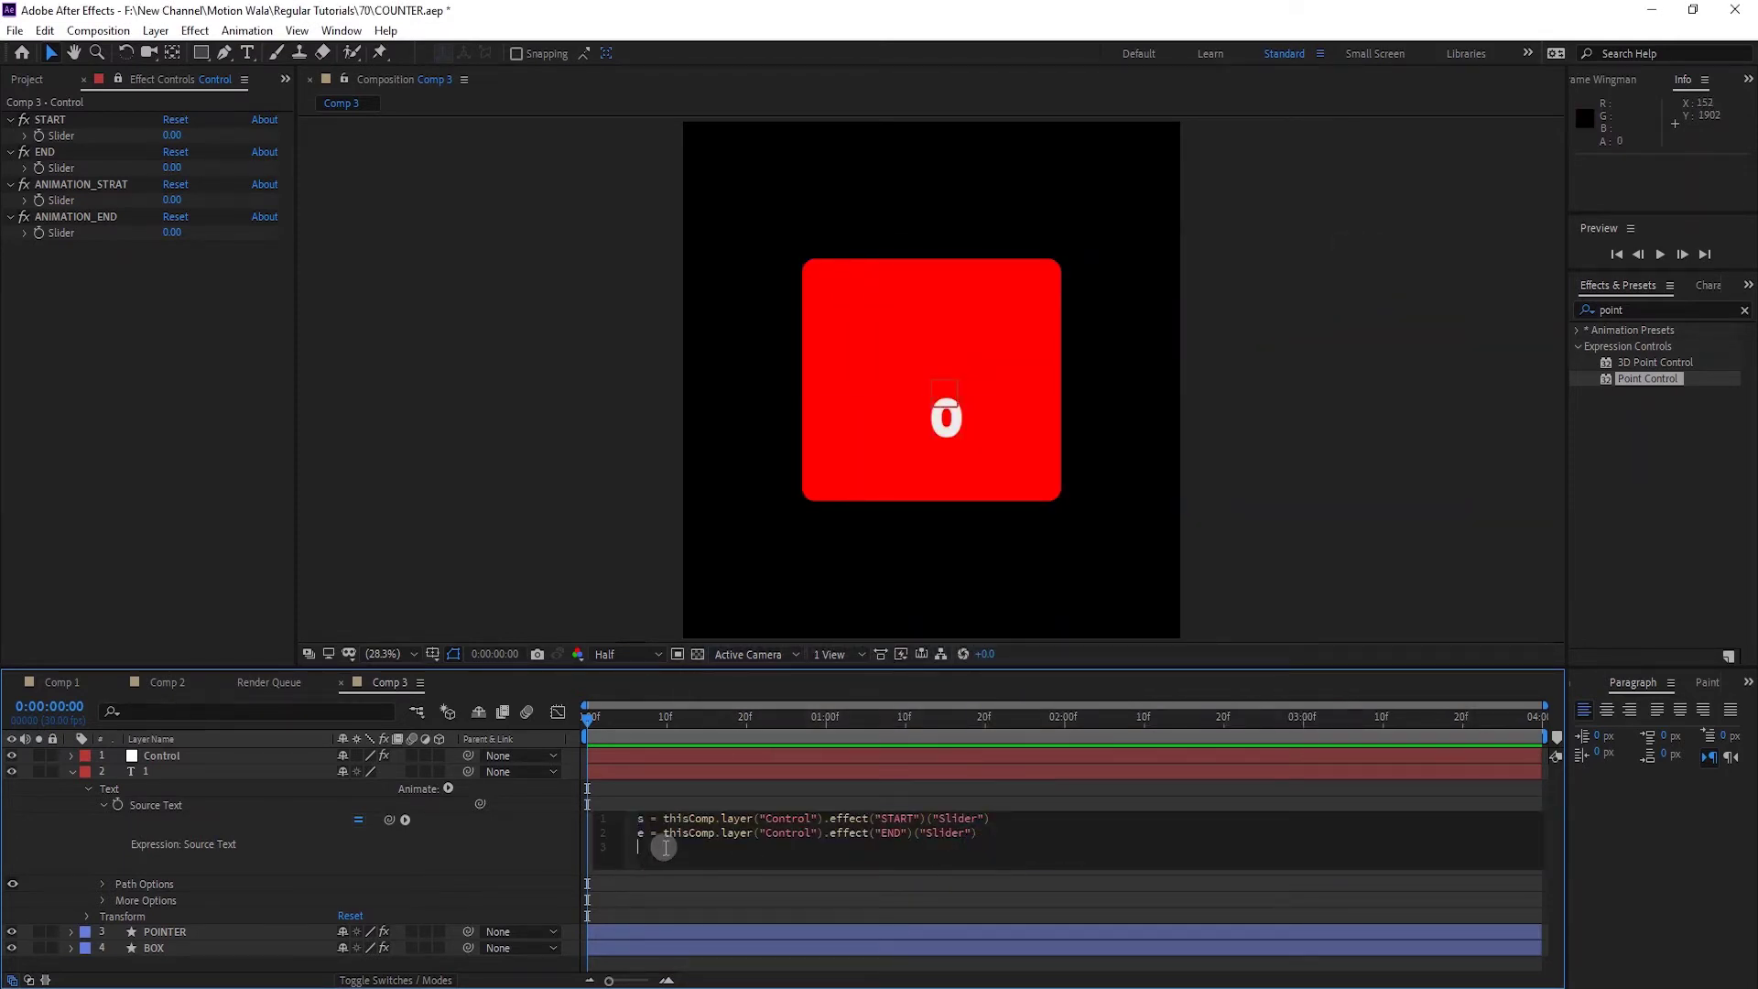
key(ctrl+v)
drag(897, 850, 614, 846)
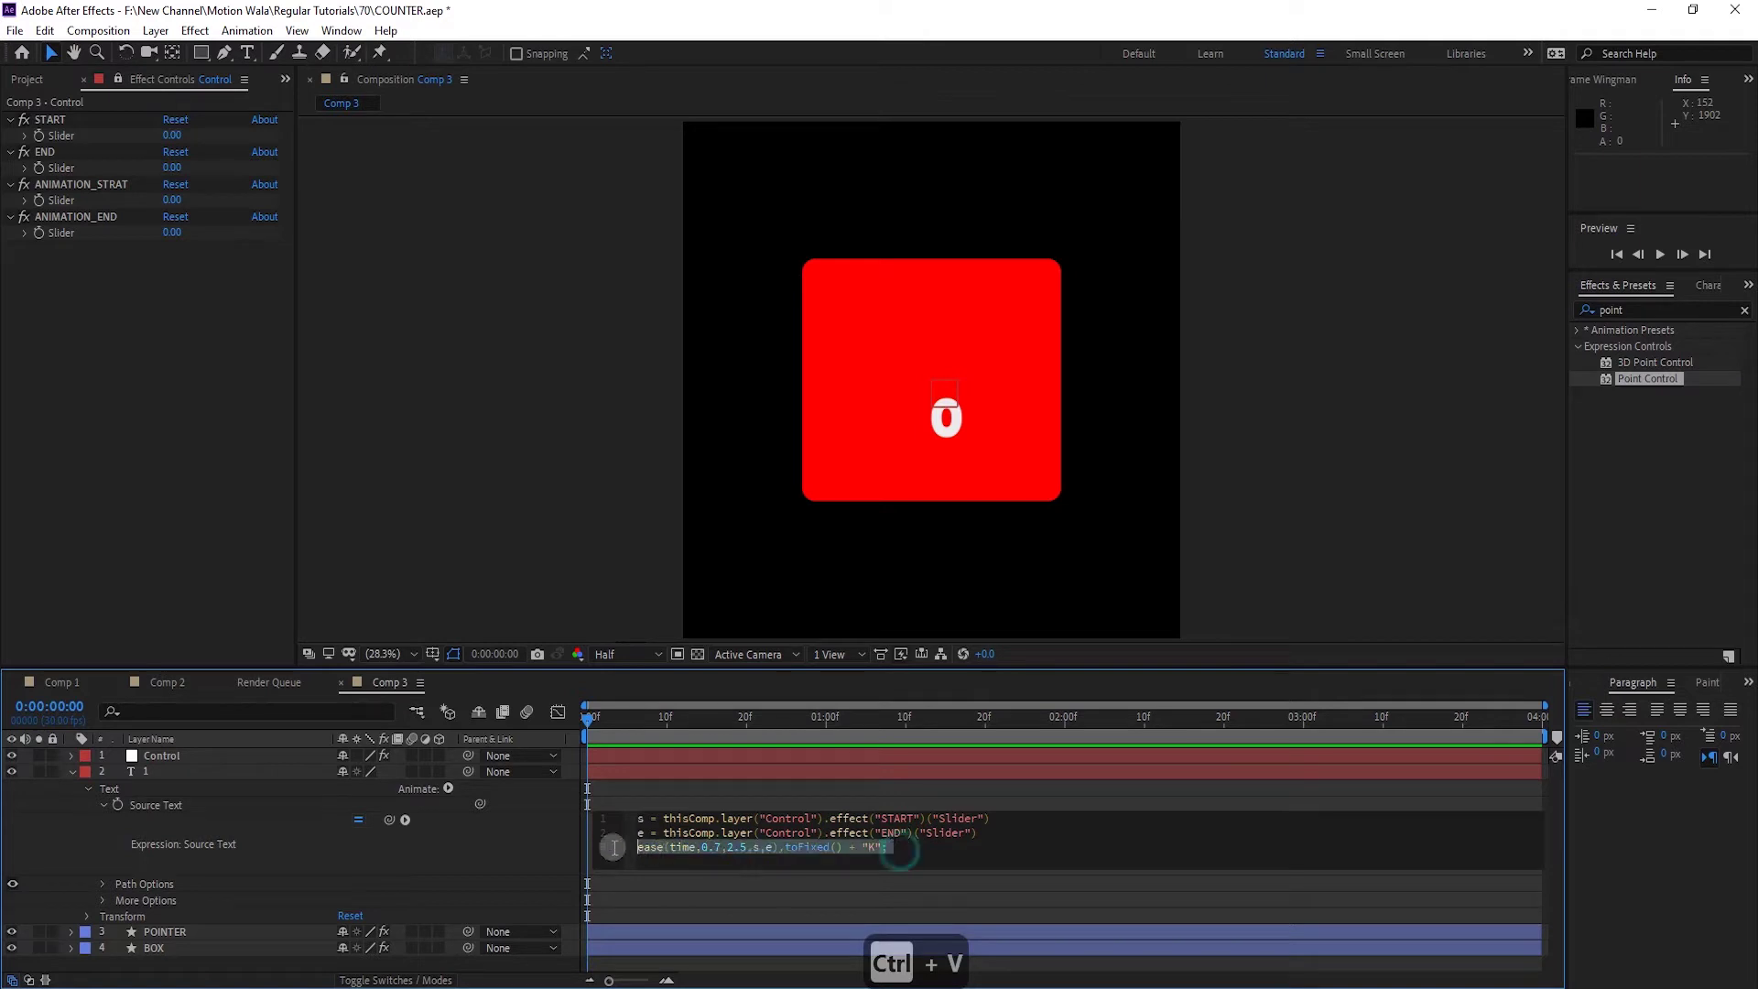
click(69, 830)
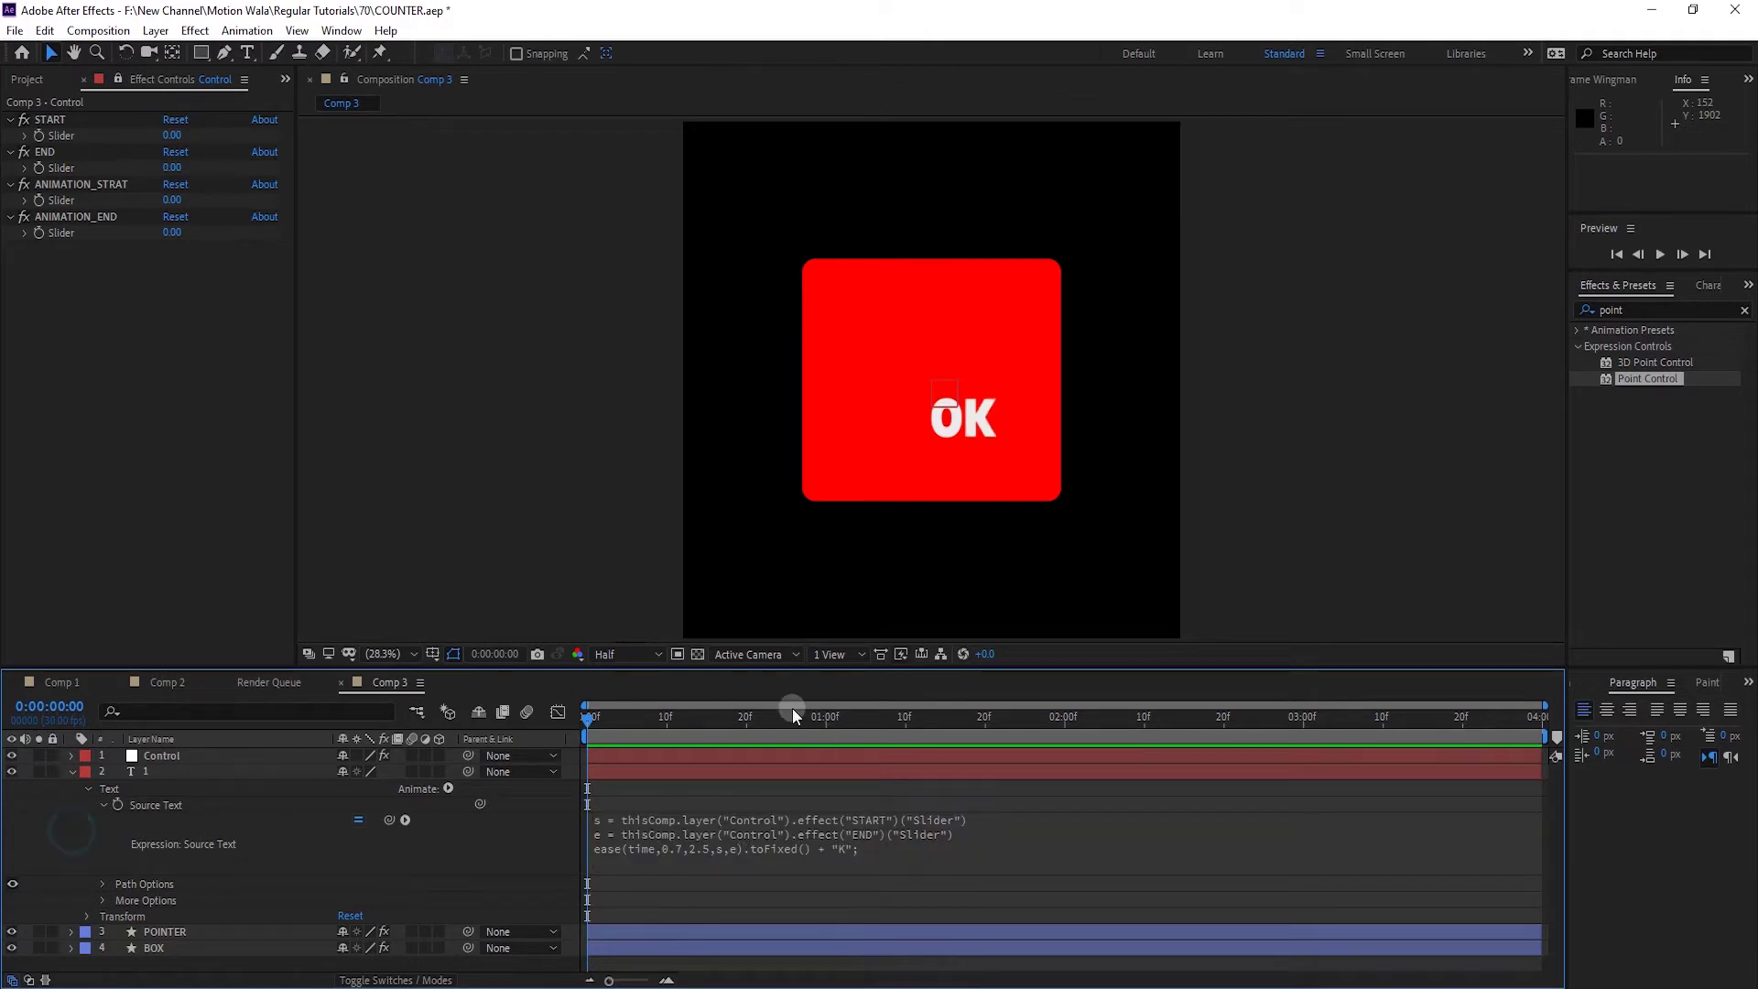
Test the Control layer's END slider with the values 5 and 77, scrubbing the timeline to check the counting number
click(46, 152)
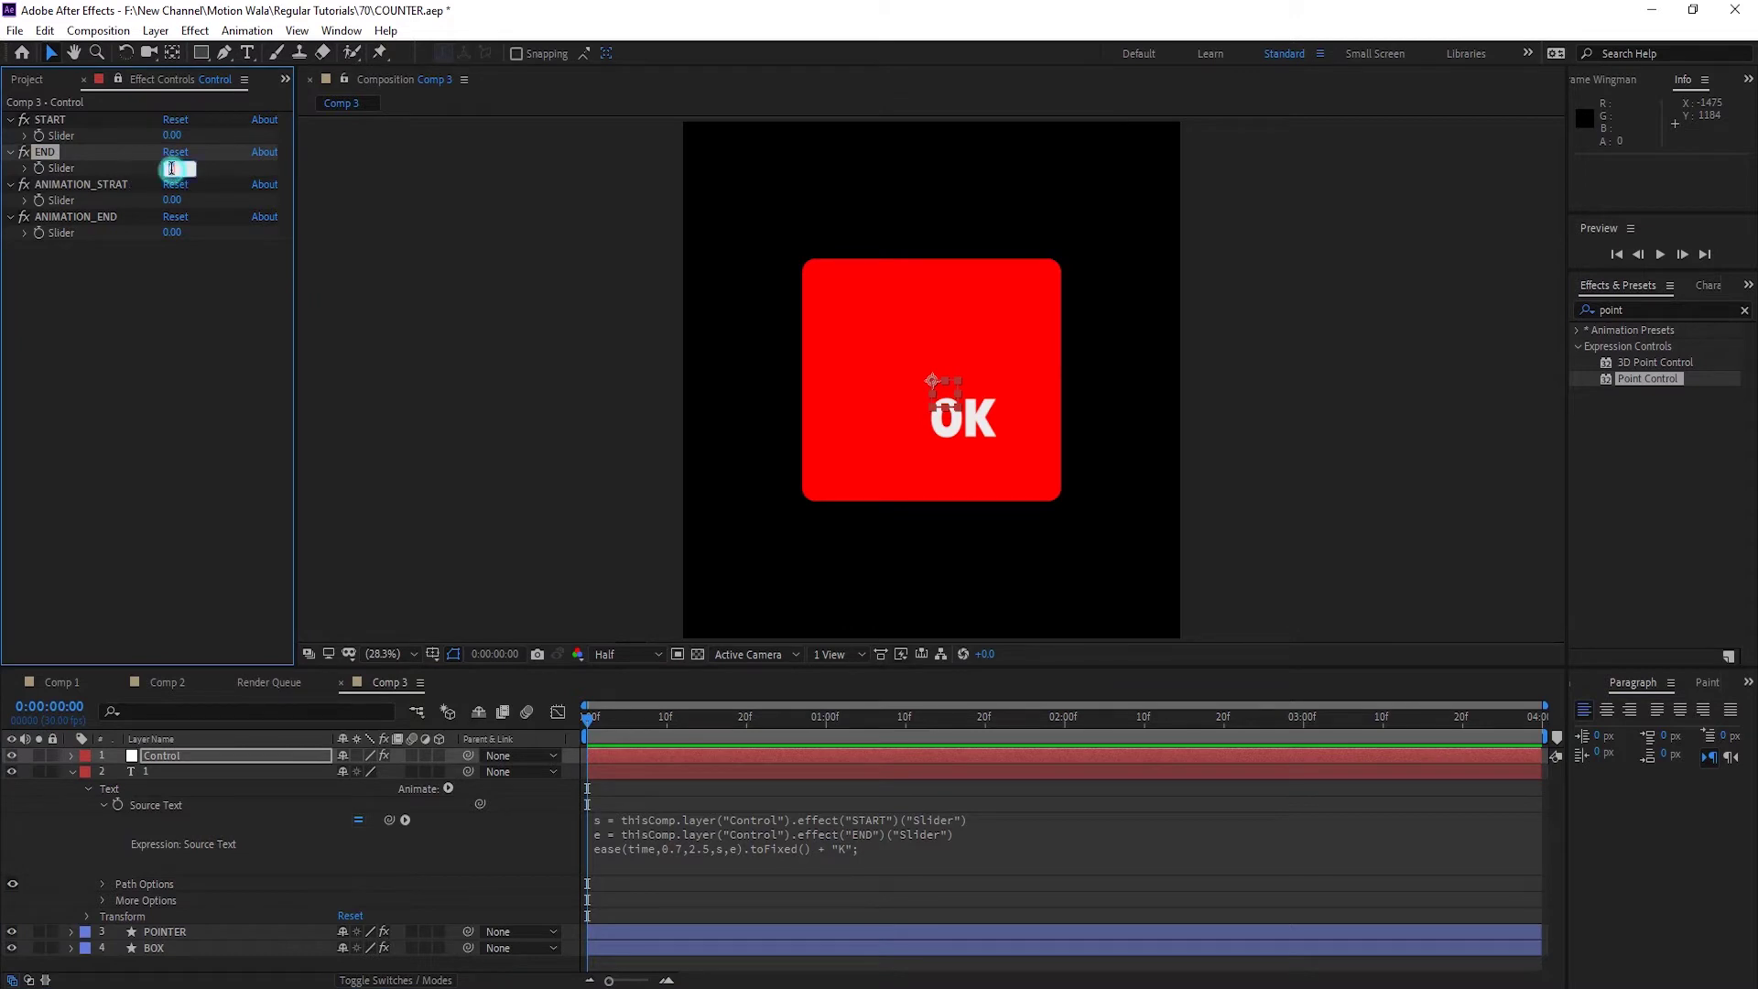
text(5)
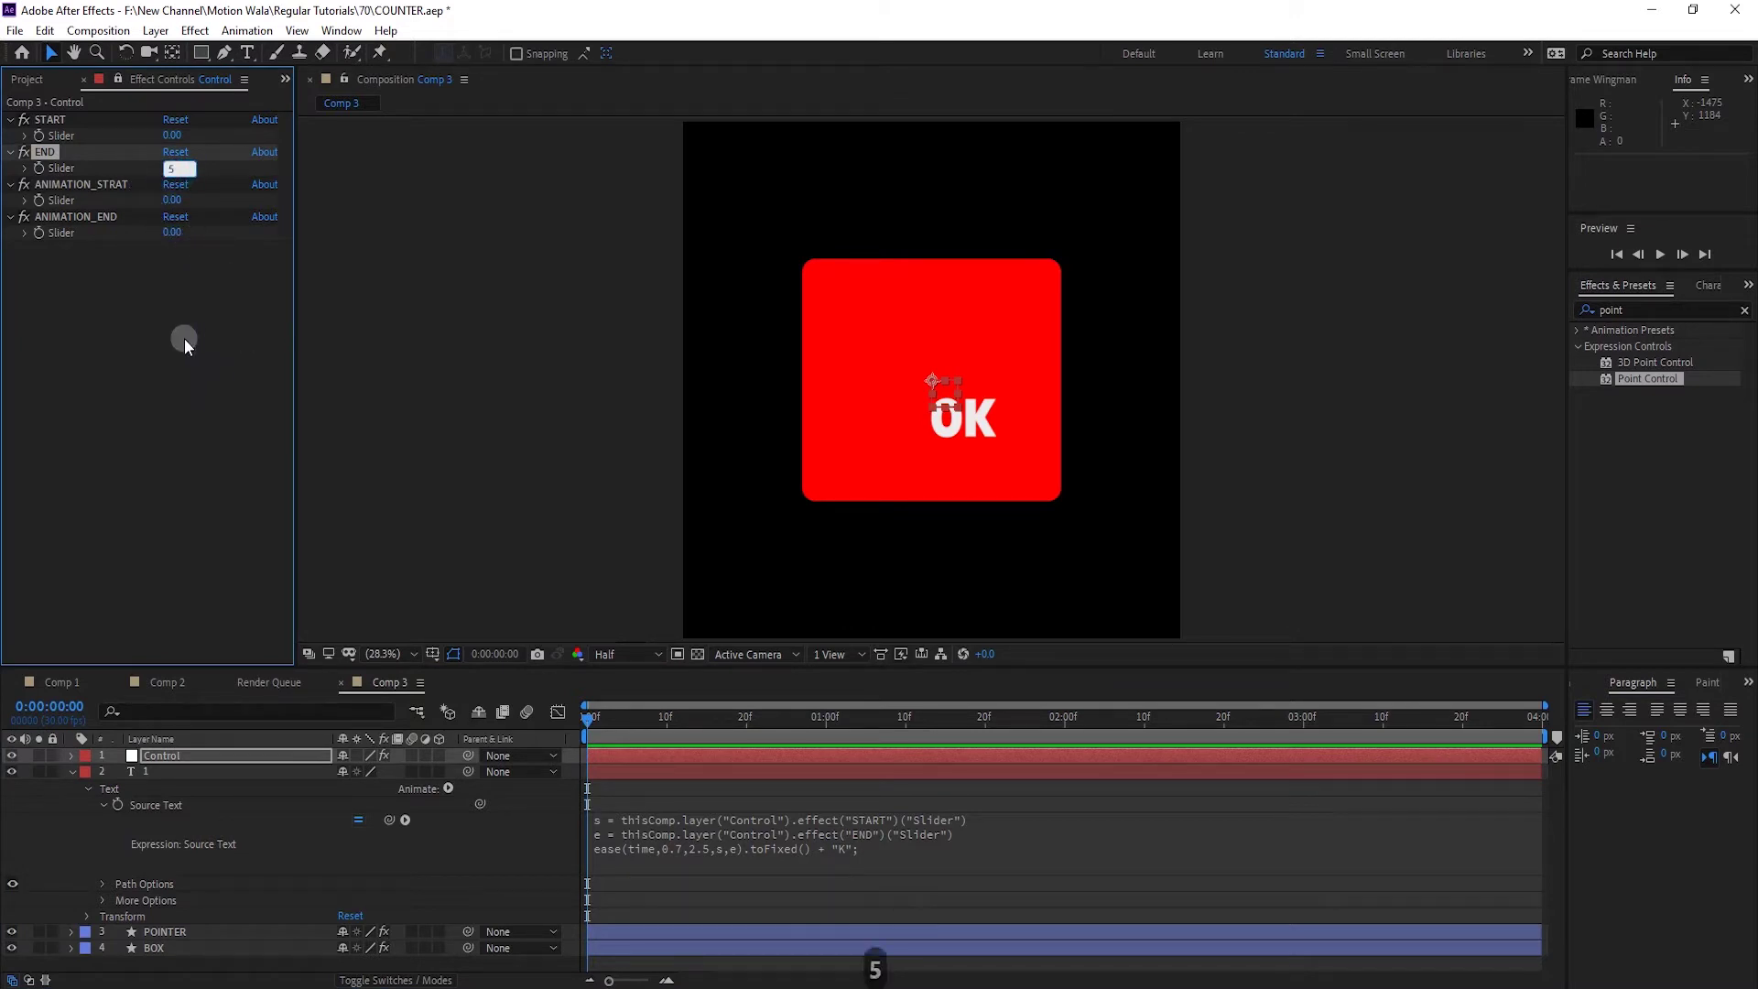
click(116, 347)
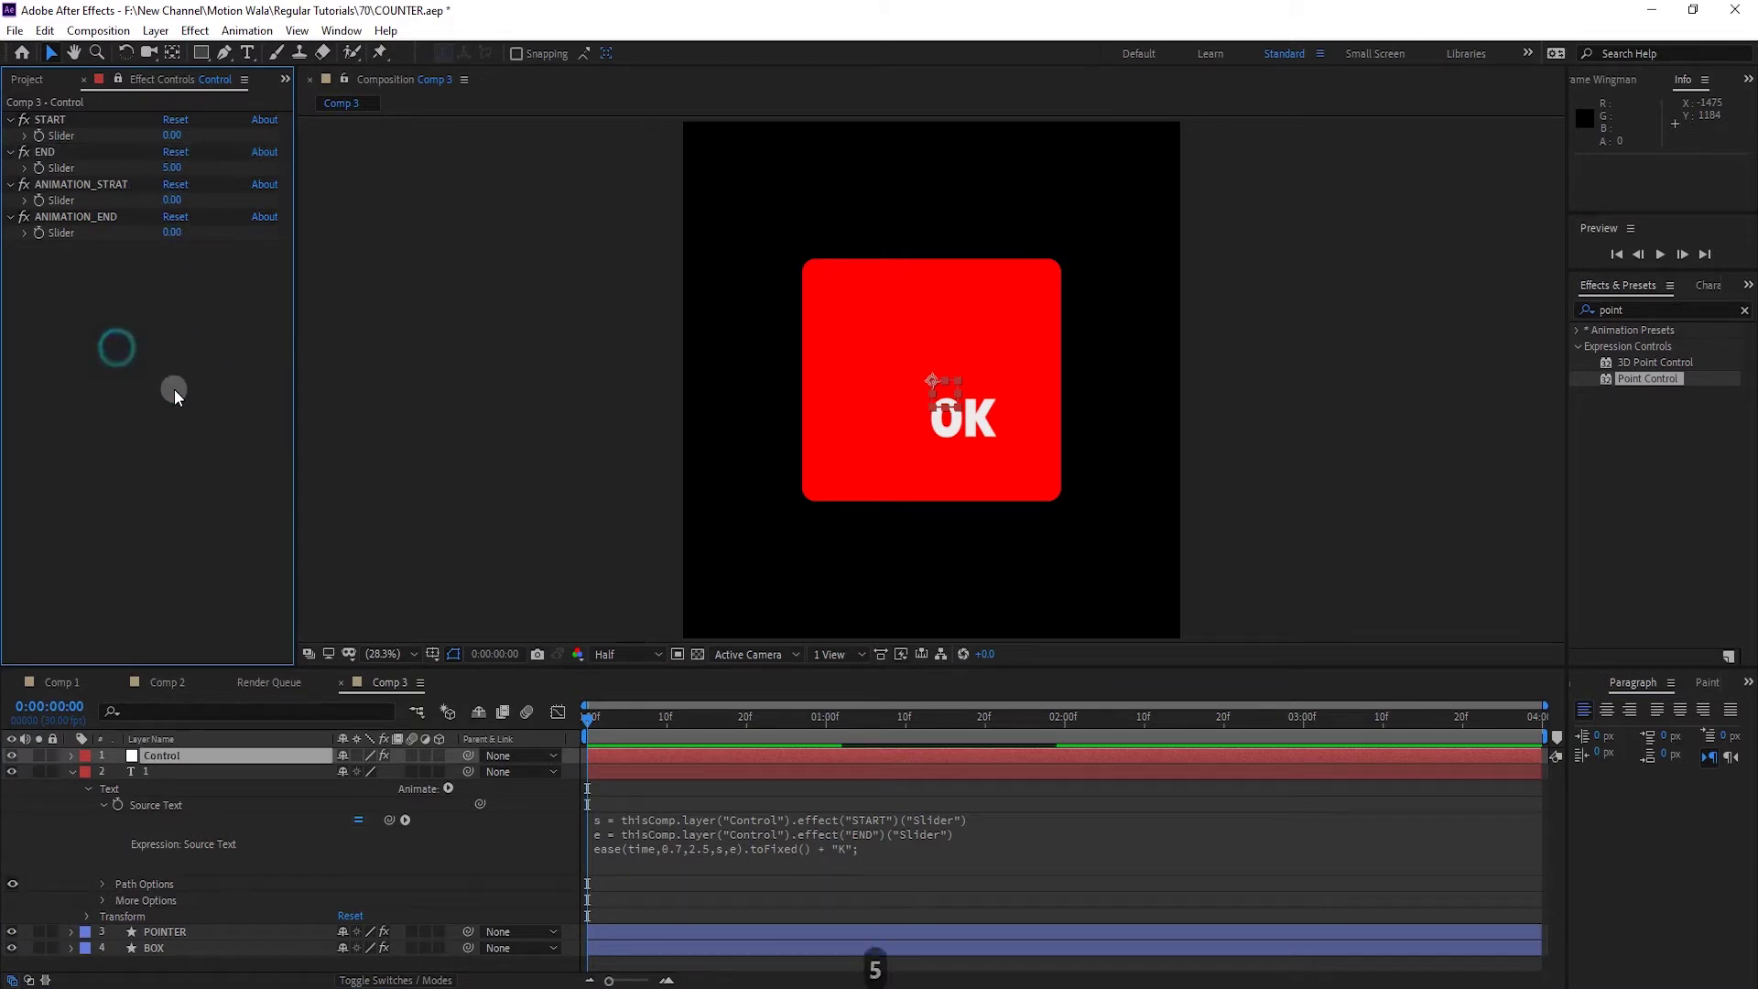
click(64, 159)
drag(699, 723, 794, 728)
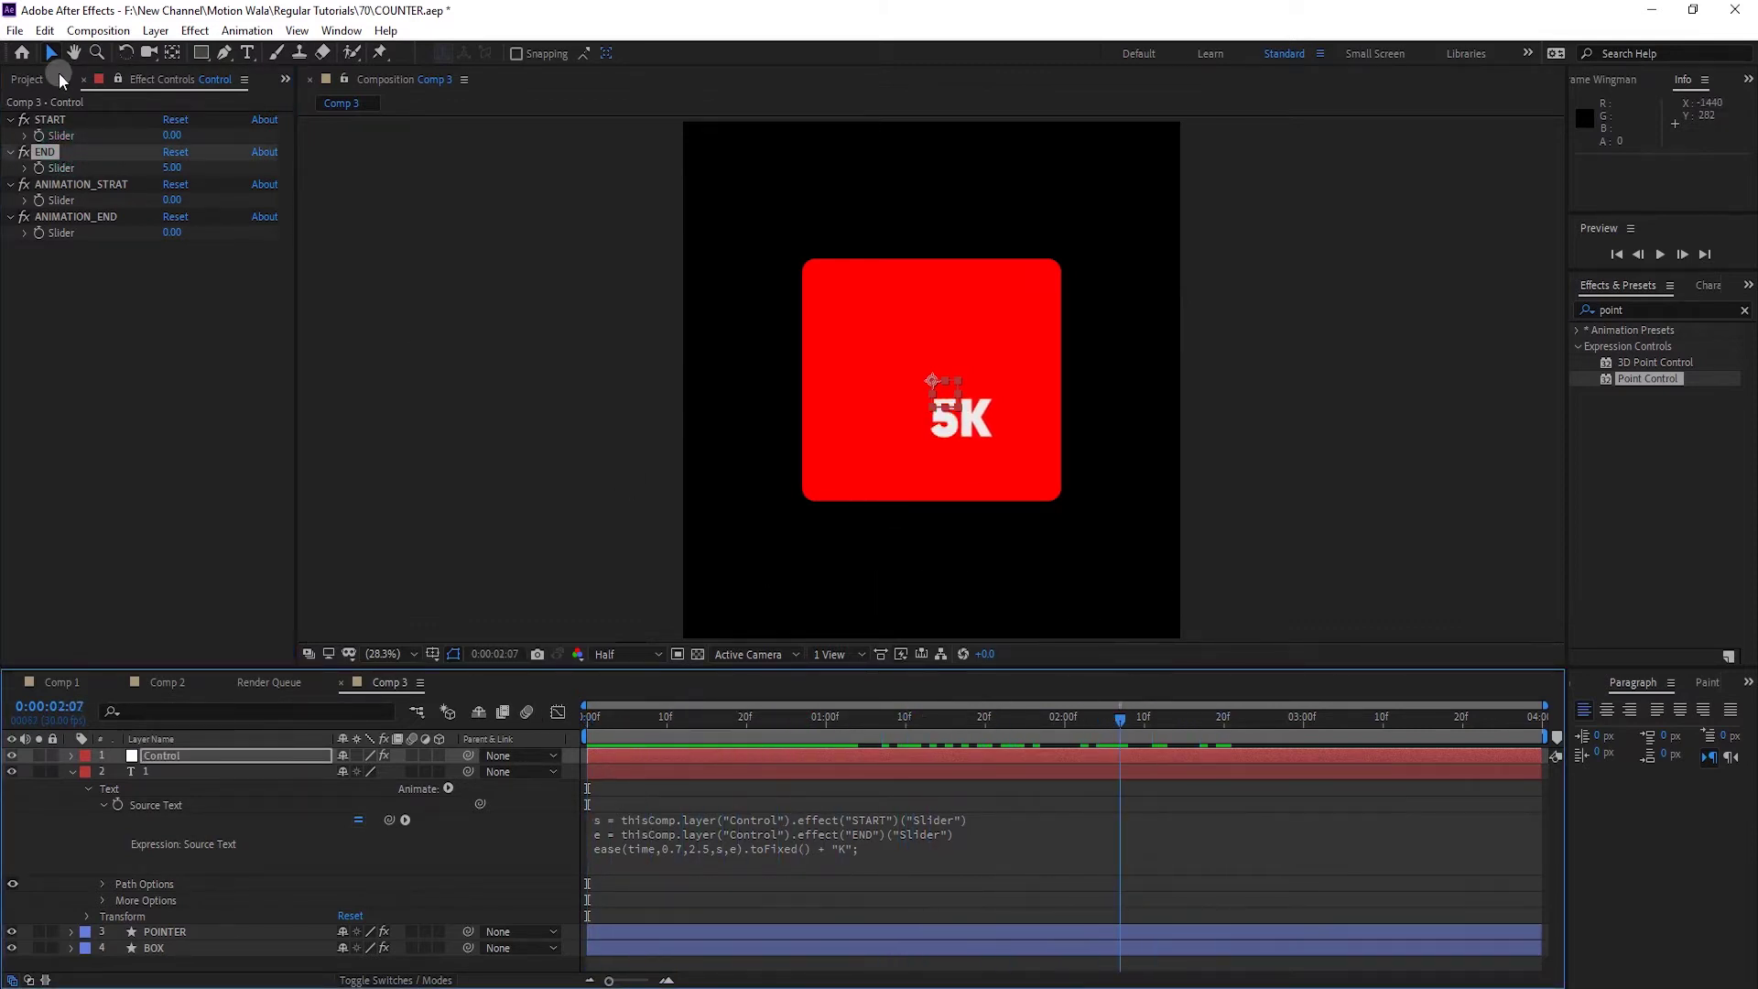
drag(174, 168, 248, 174)
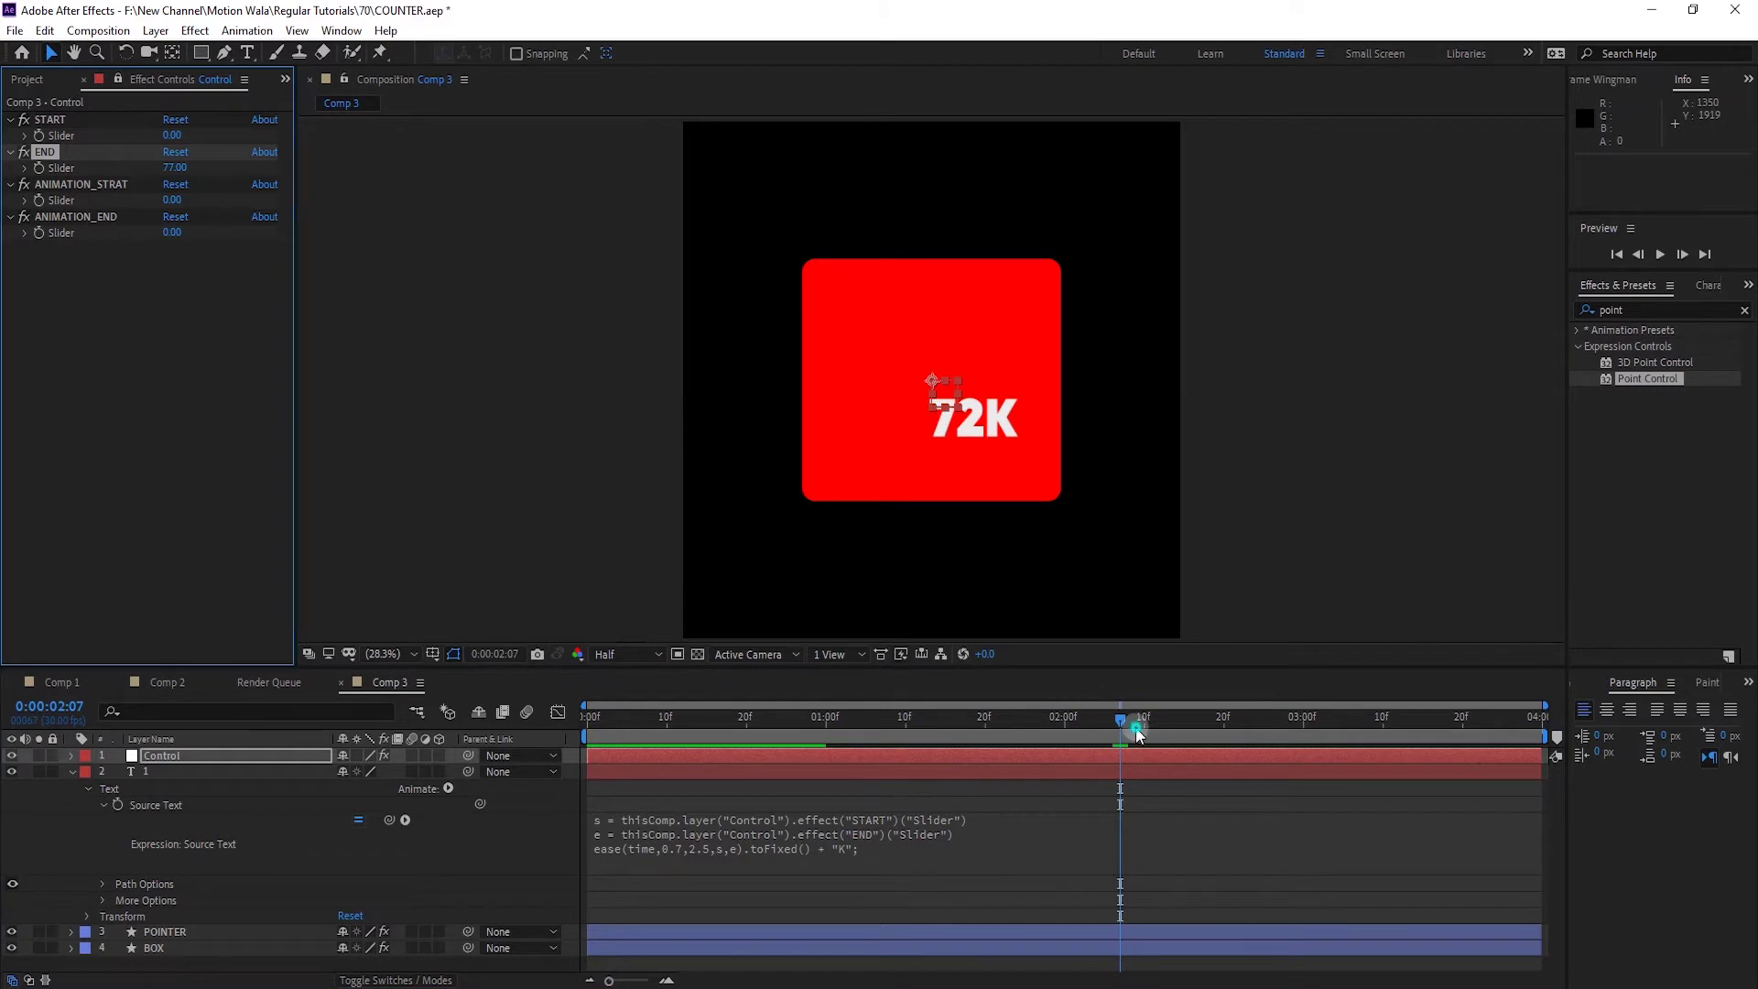
drag(1138, 735, 1231, 723)
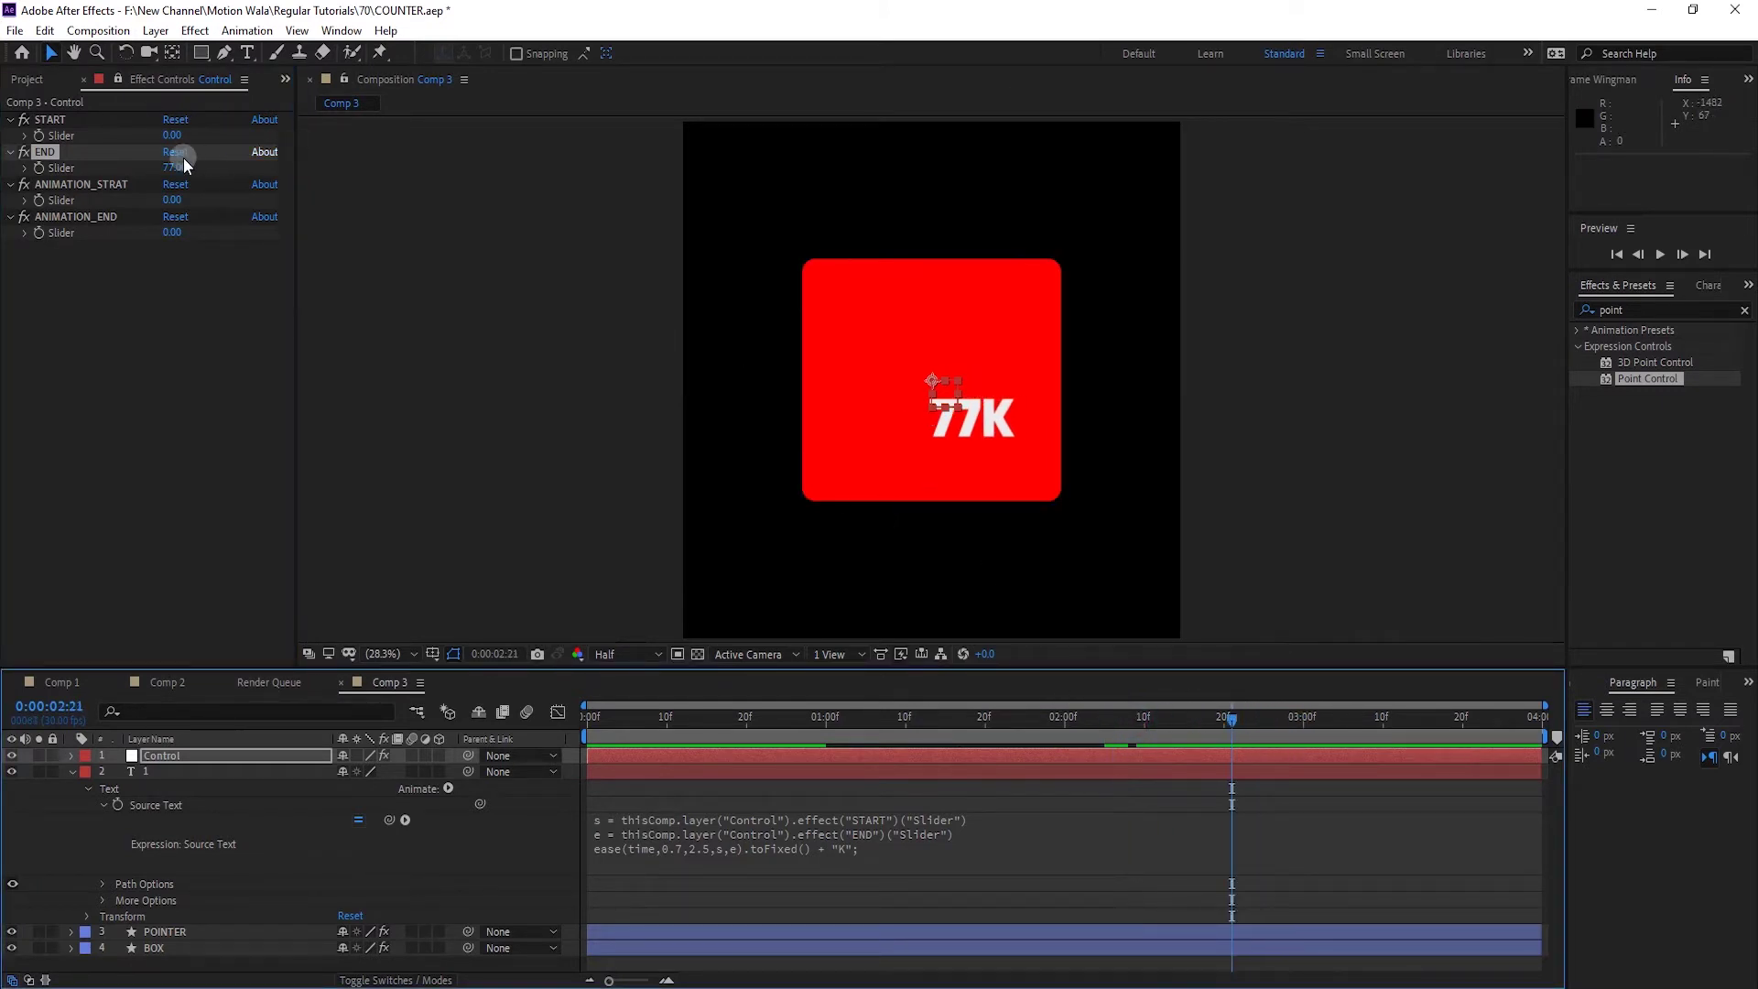
Try the suffix "M" in place of "K" in the third line of the Source Text expression, and undo the change
click(838, 849)
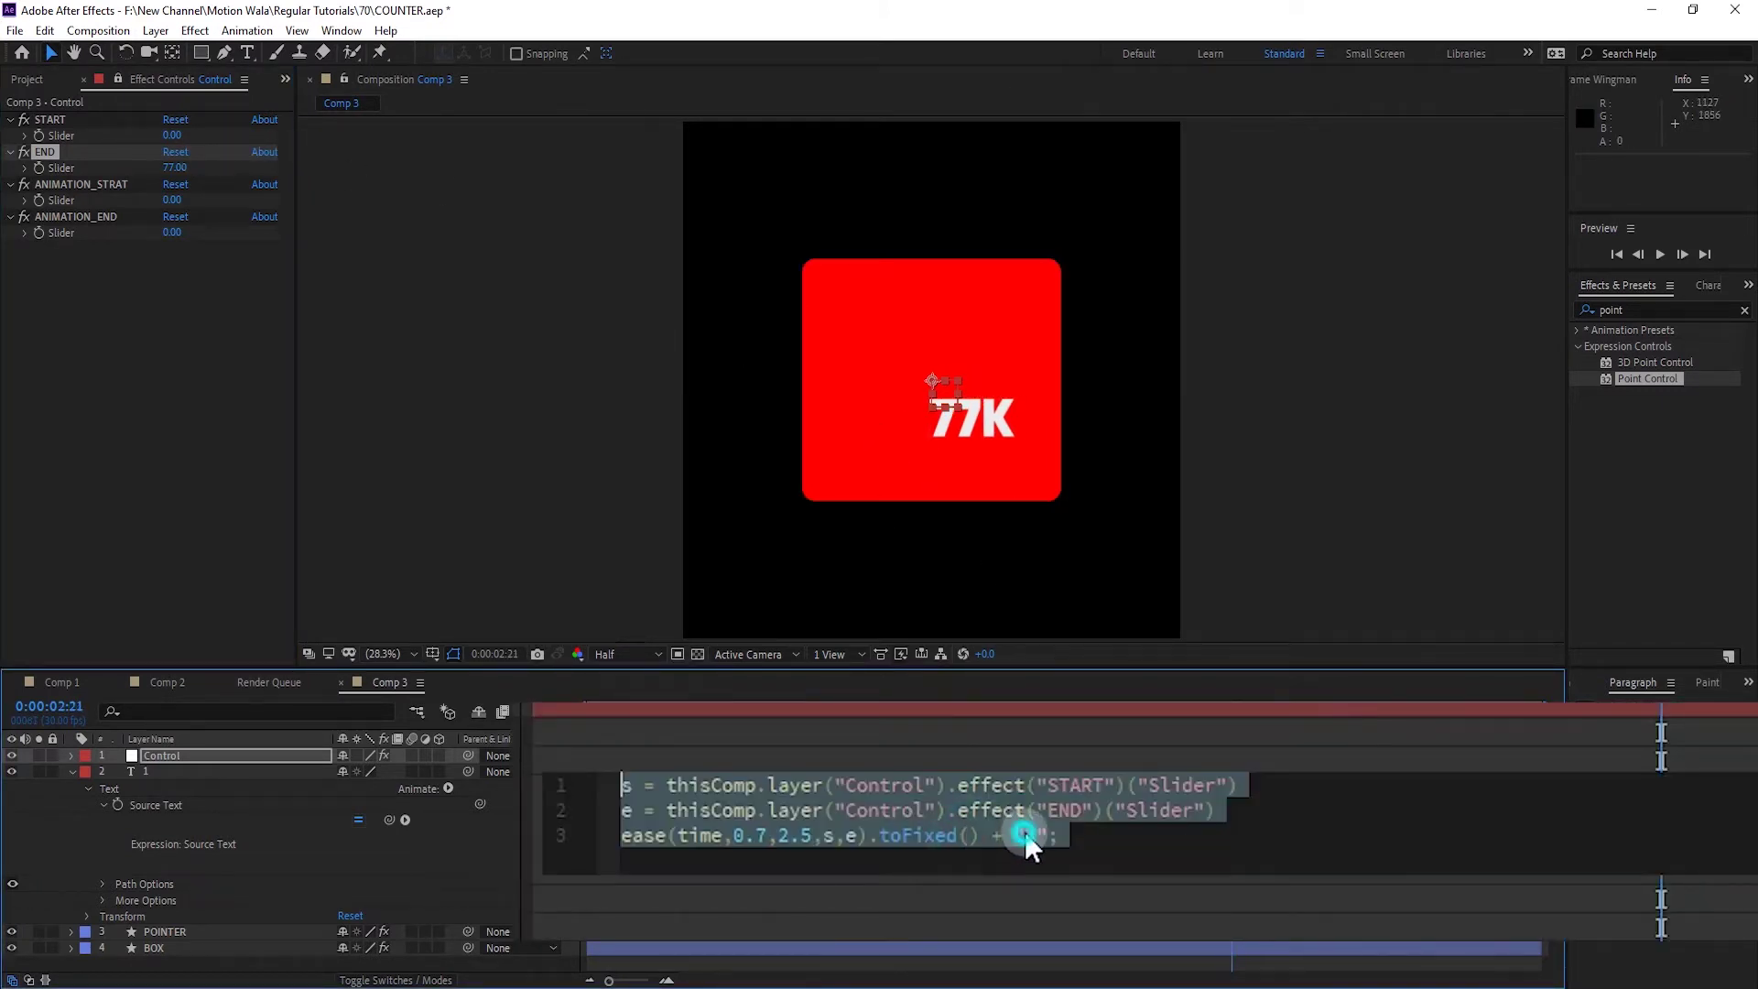
click(1024, 835)
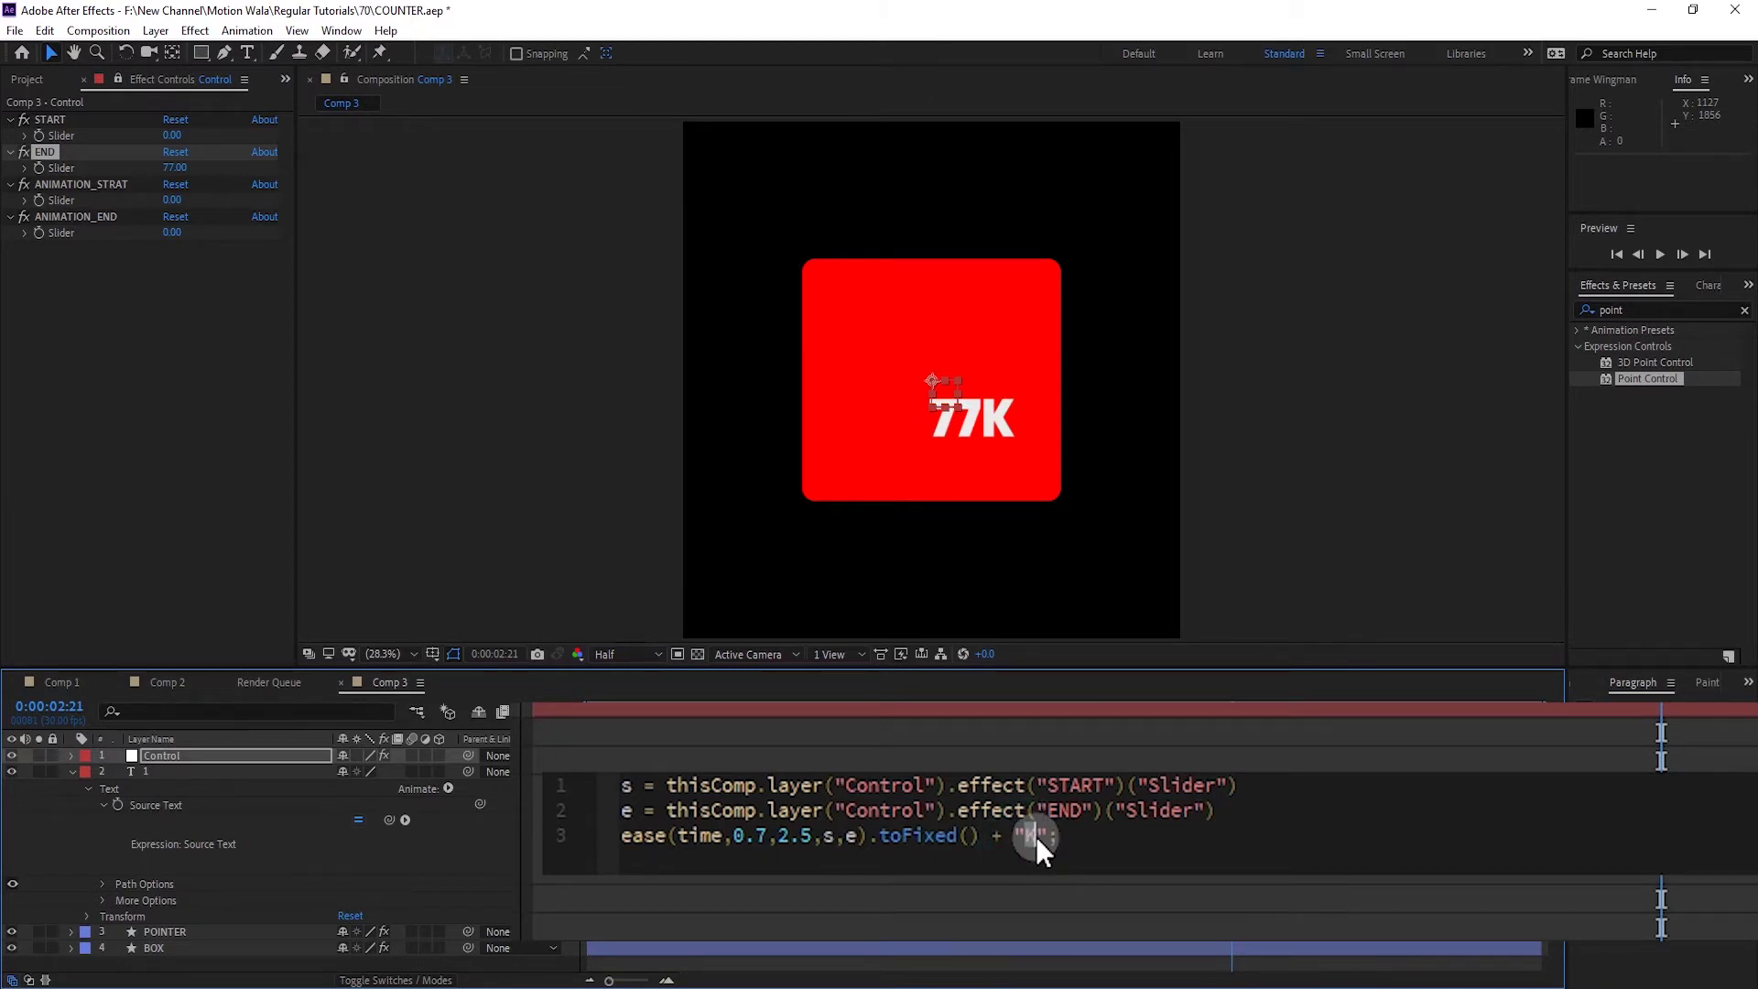
text(m)
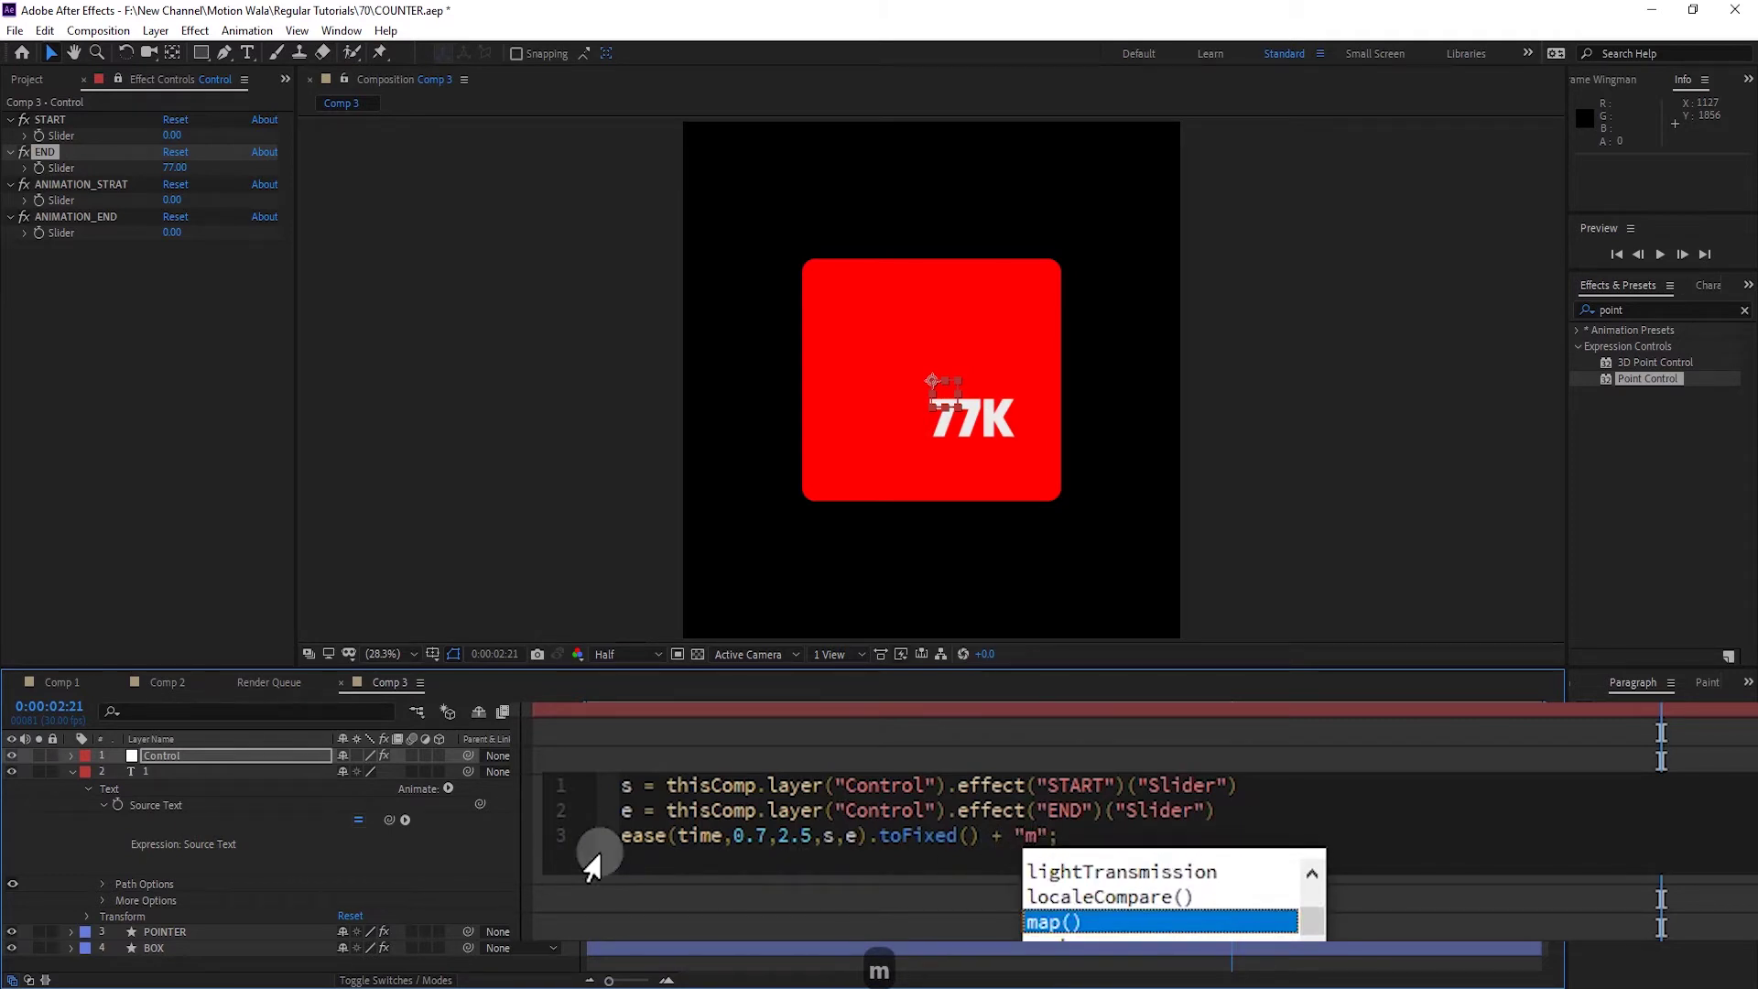
key(BackSpace)
text(M)
click(1480, 828)
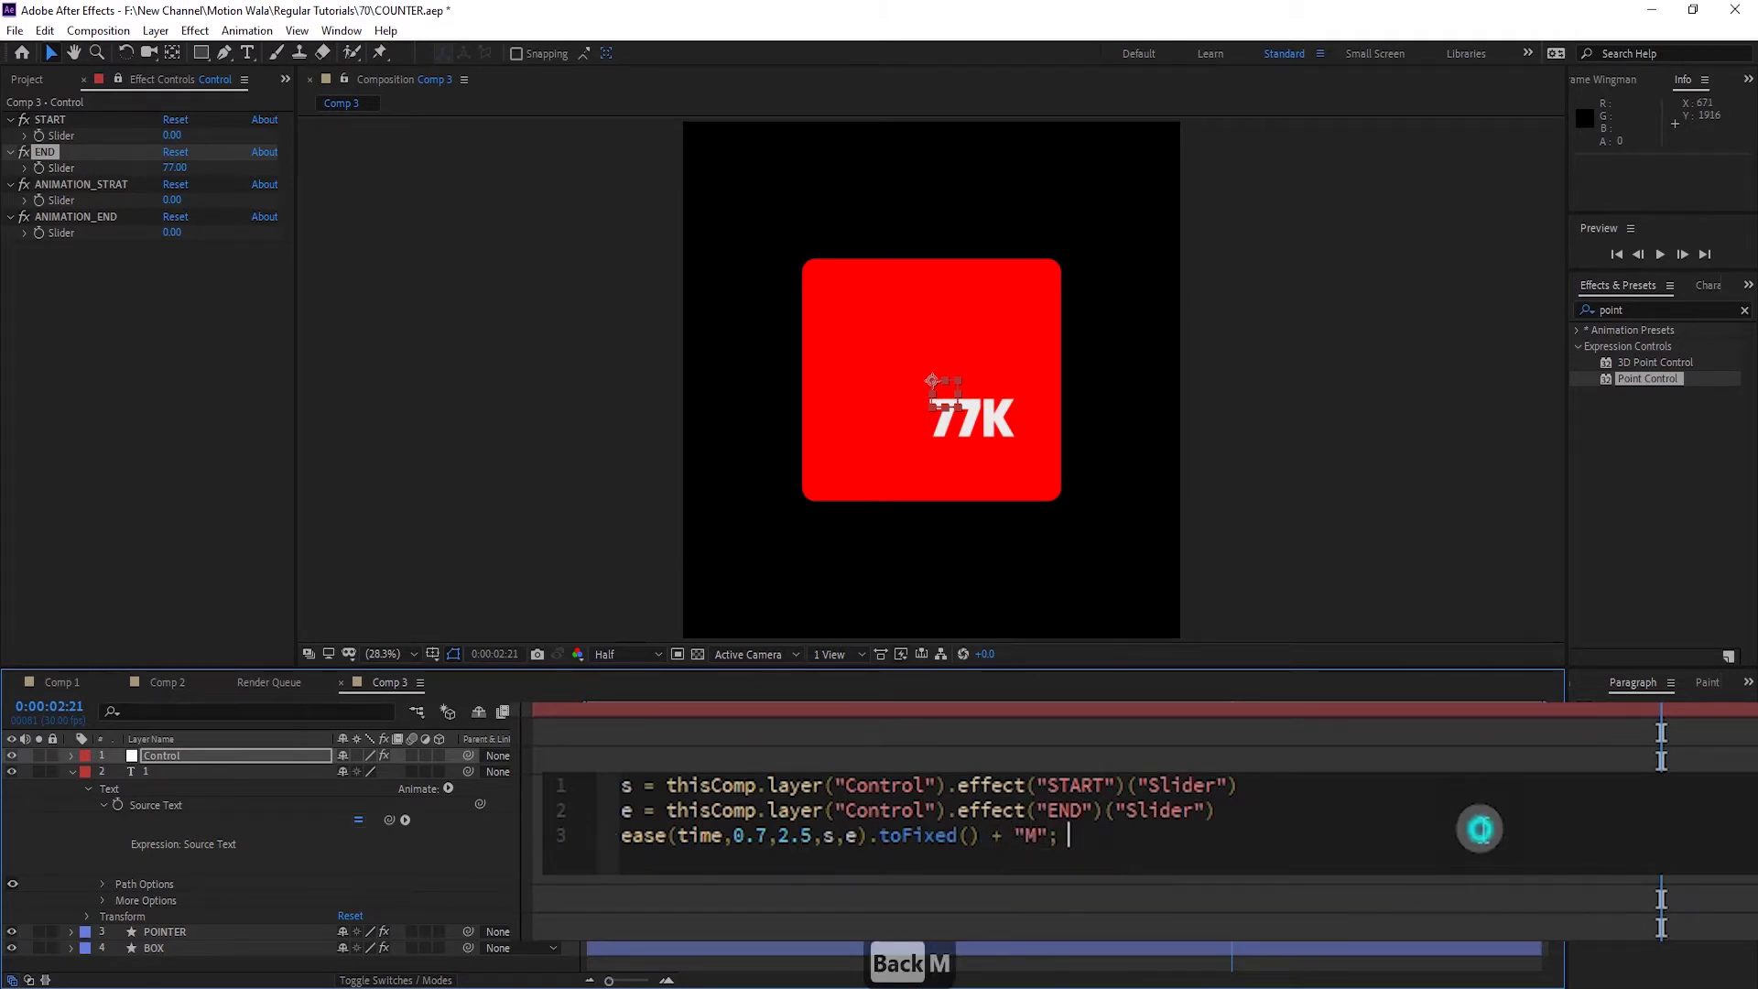
click(104, 851)
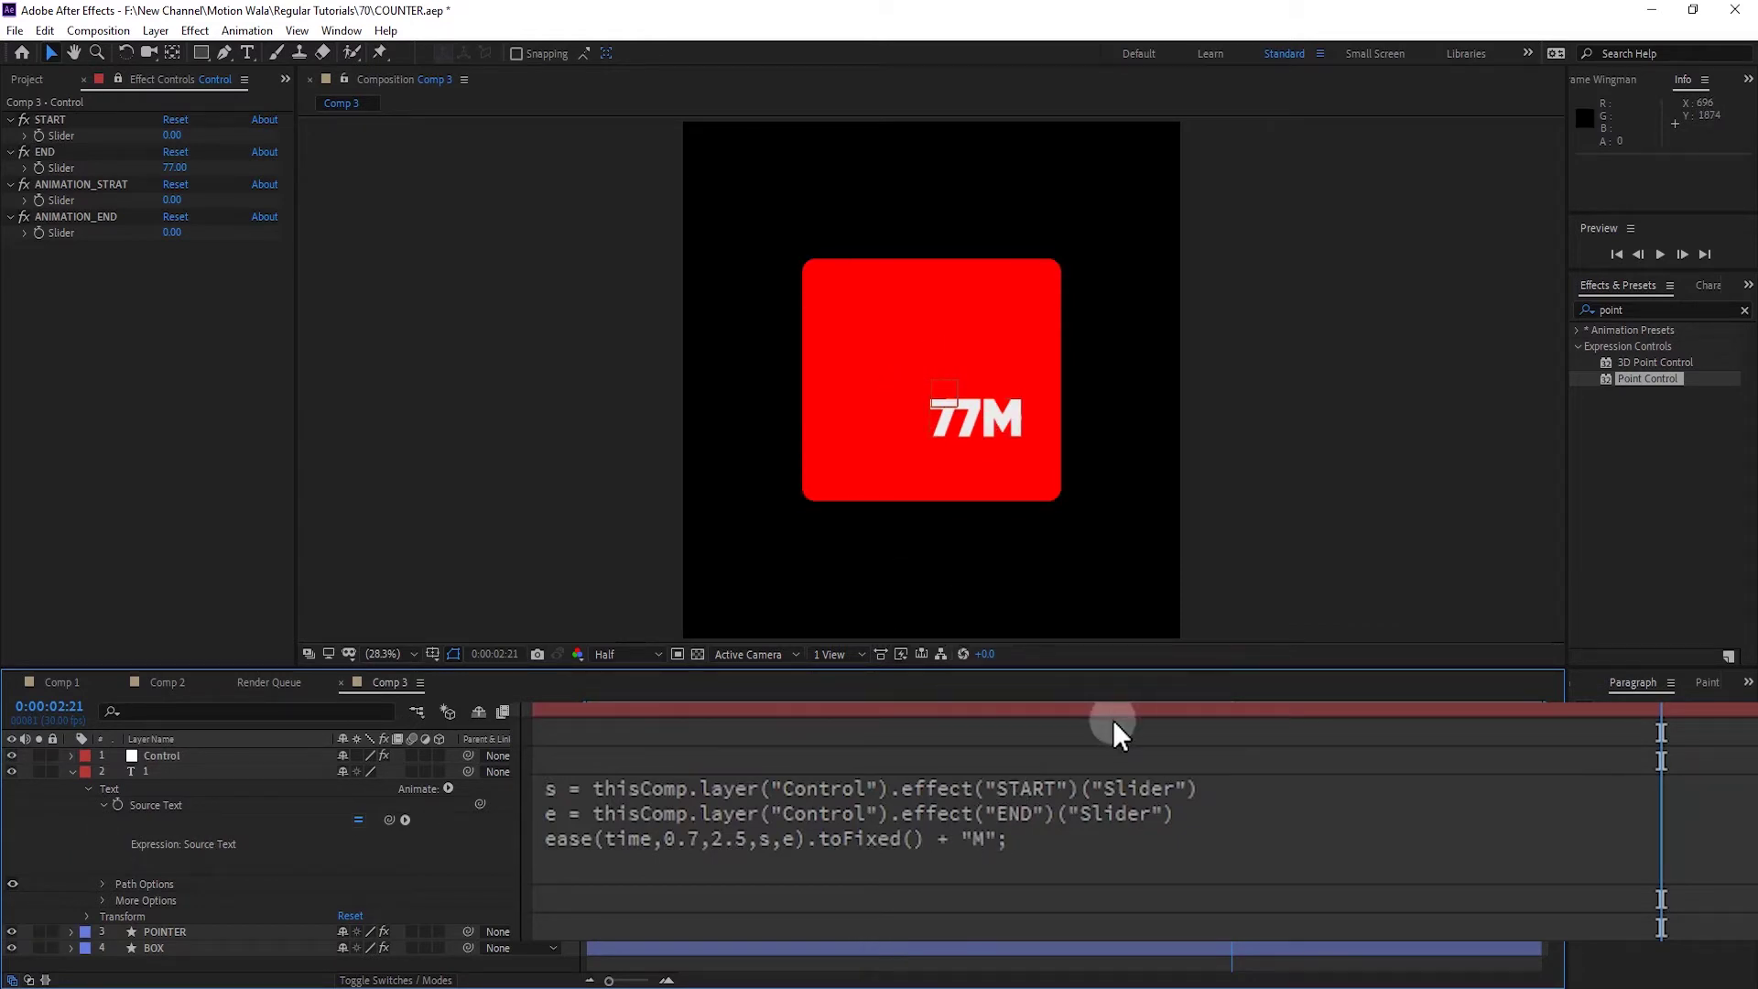
key(ctrl+z)
Replace 0.7 in the expression's ease line with a link to the ANIMATION_STRAT slider
click(769, 847)
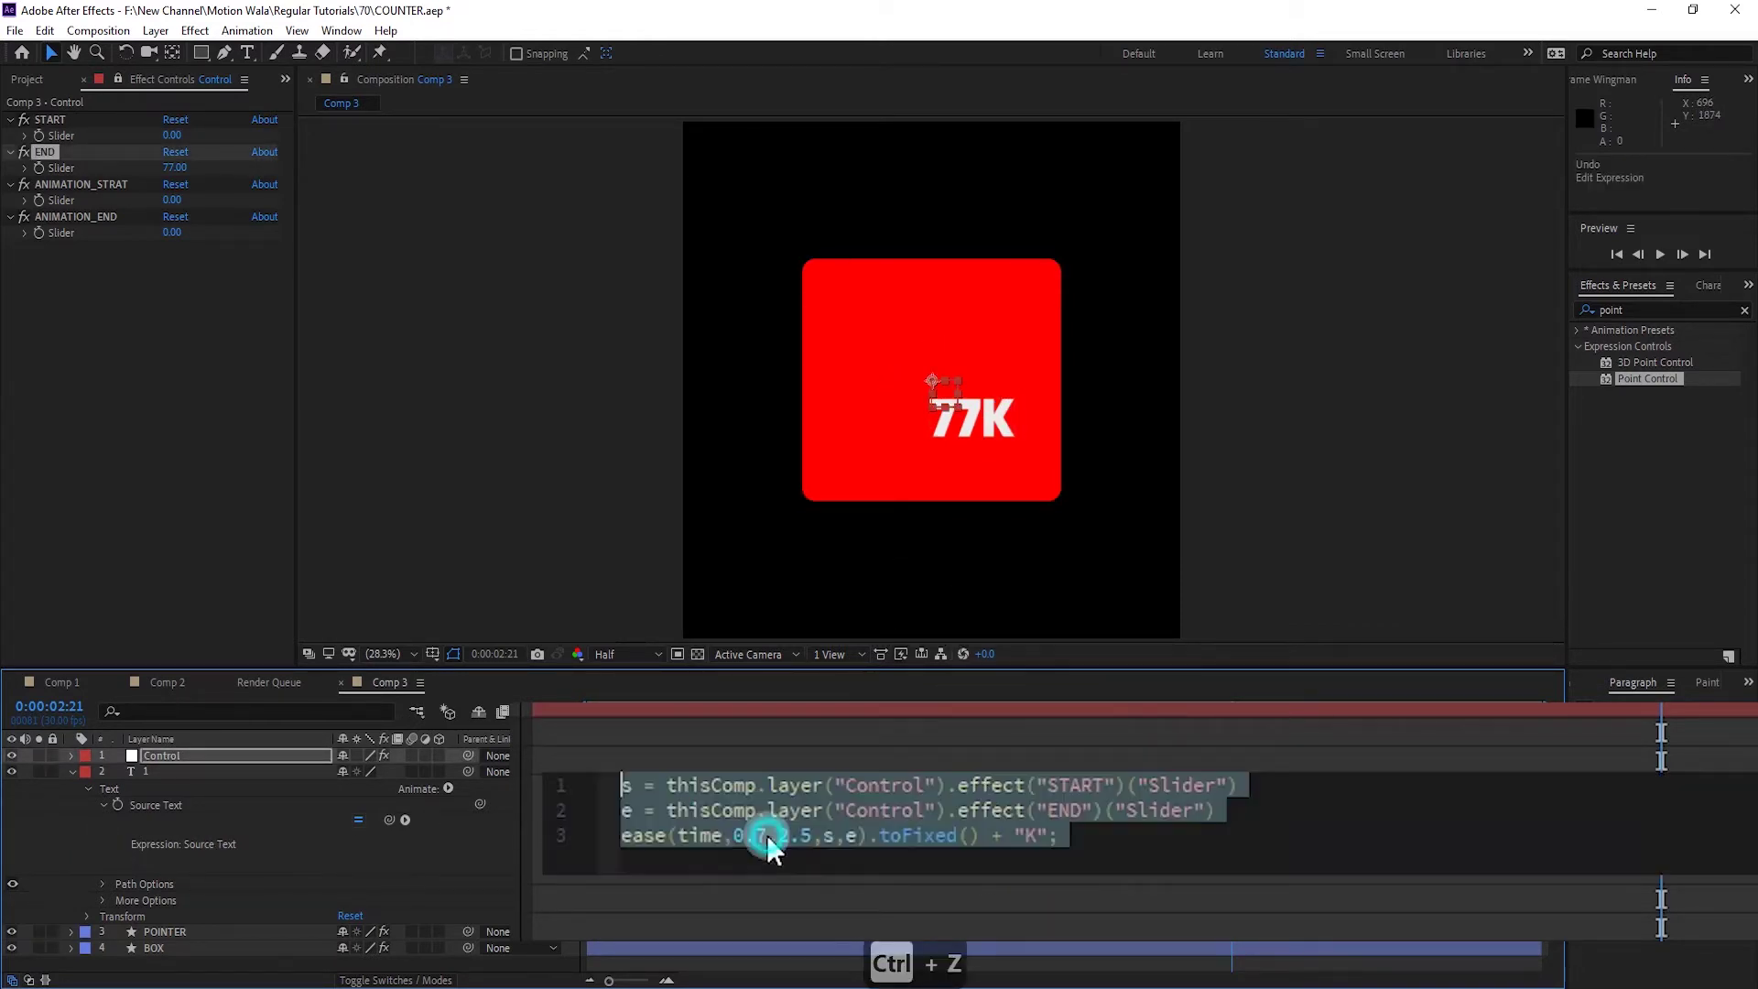
click(733, 835)
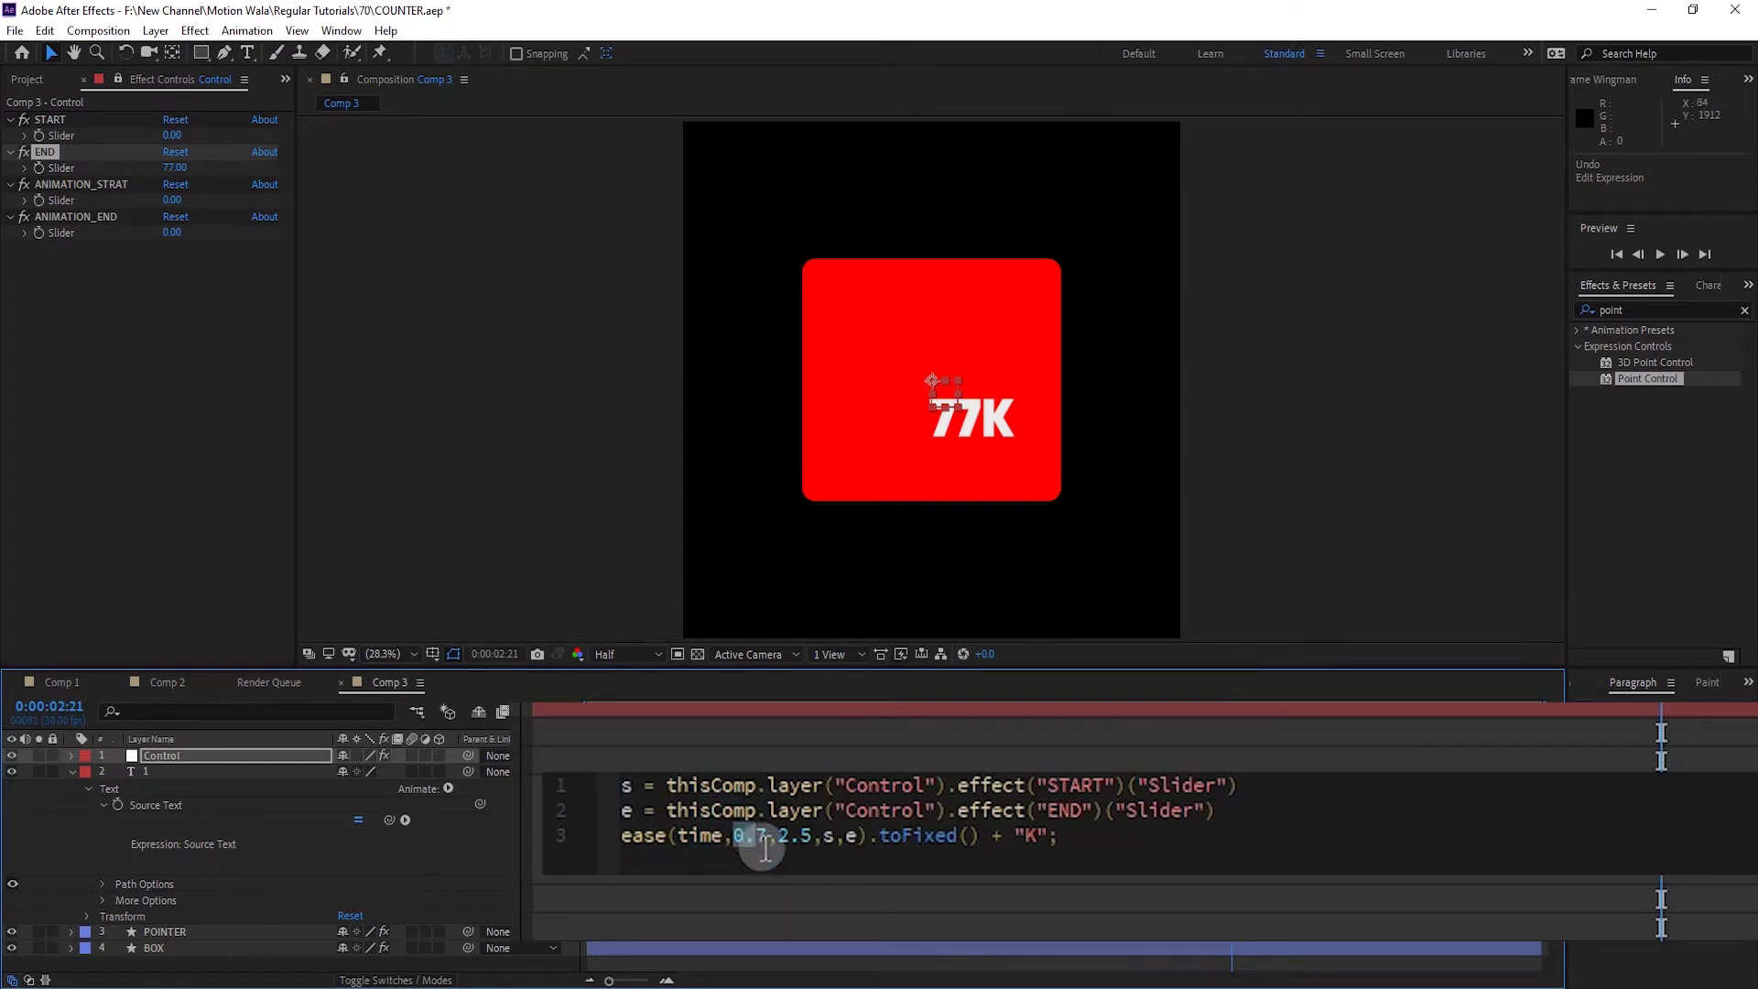
double_click(741, 836)
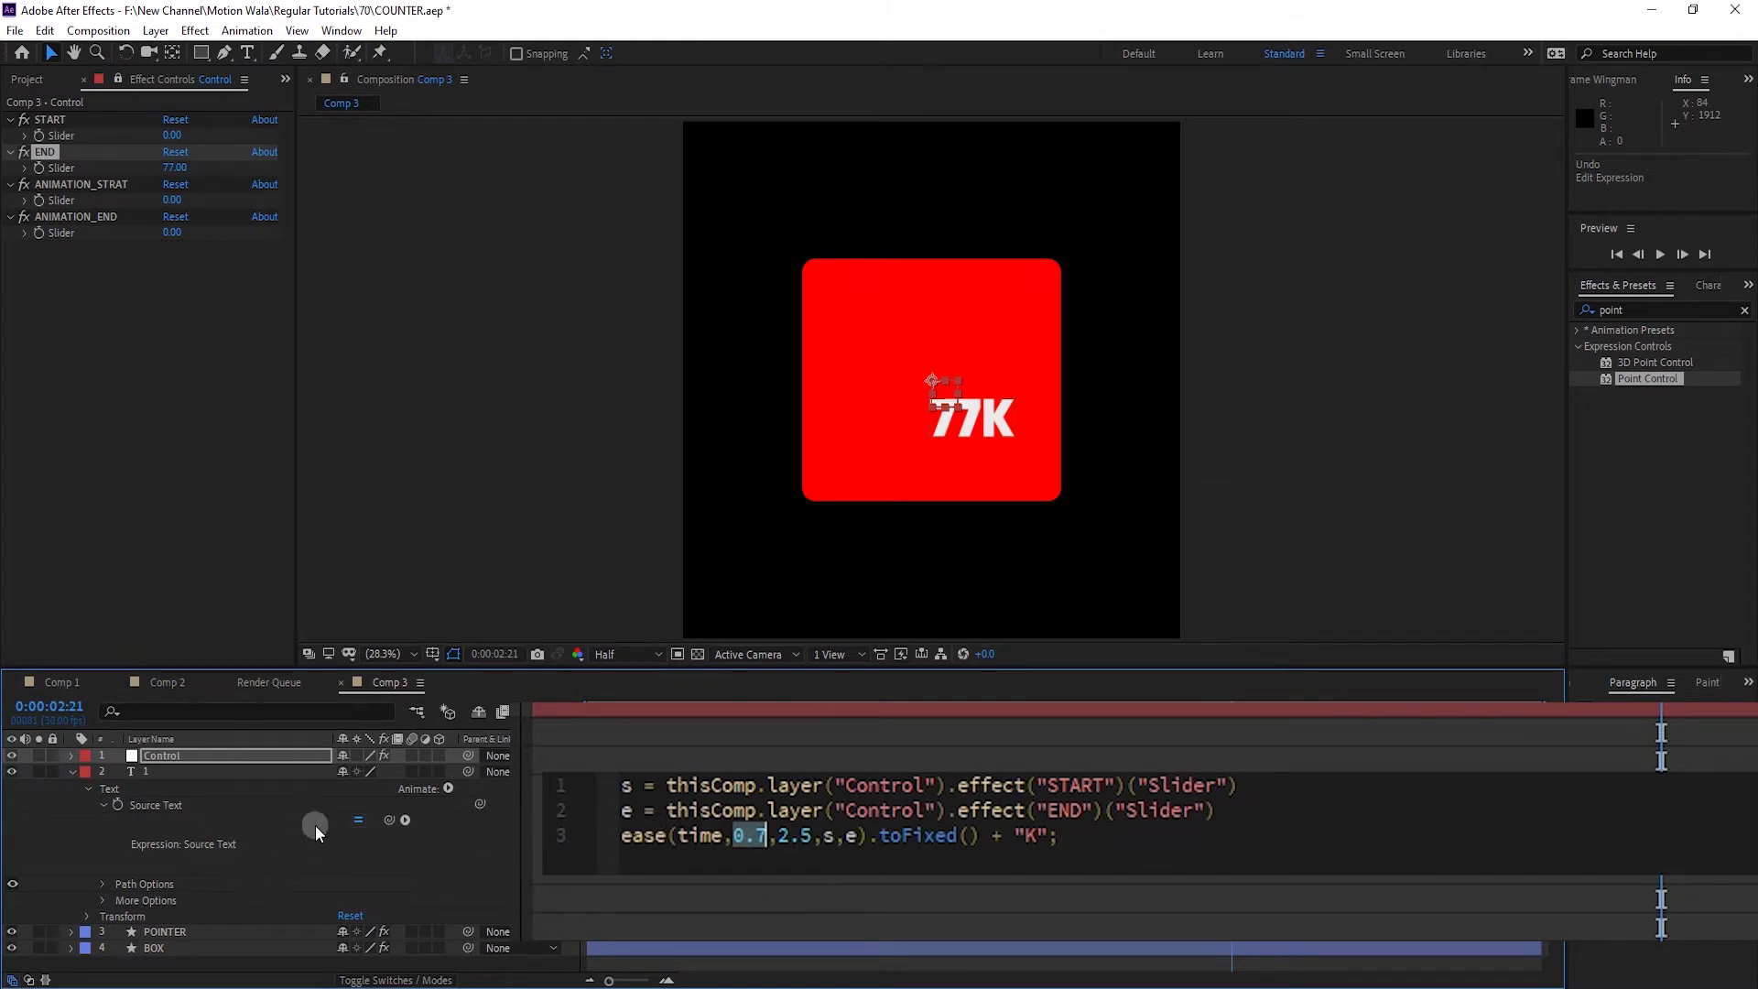
drag(388, 823, 63, 198)
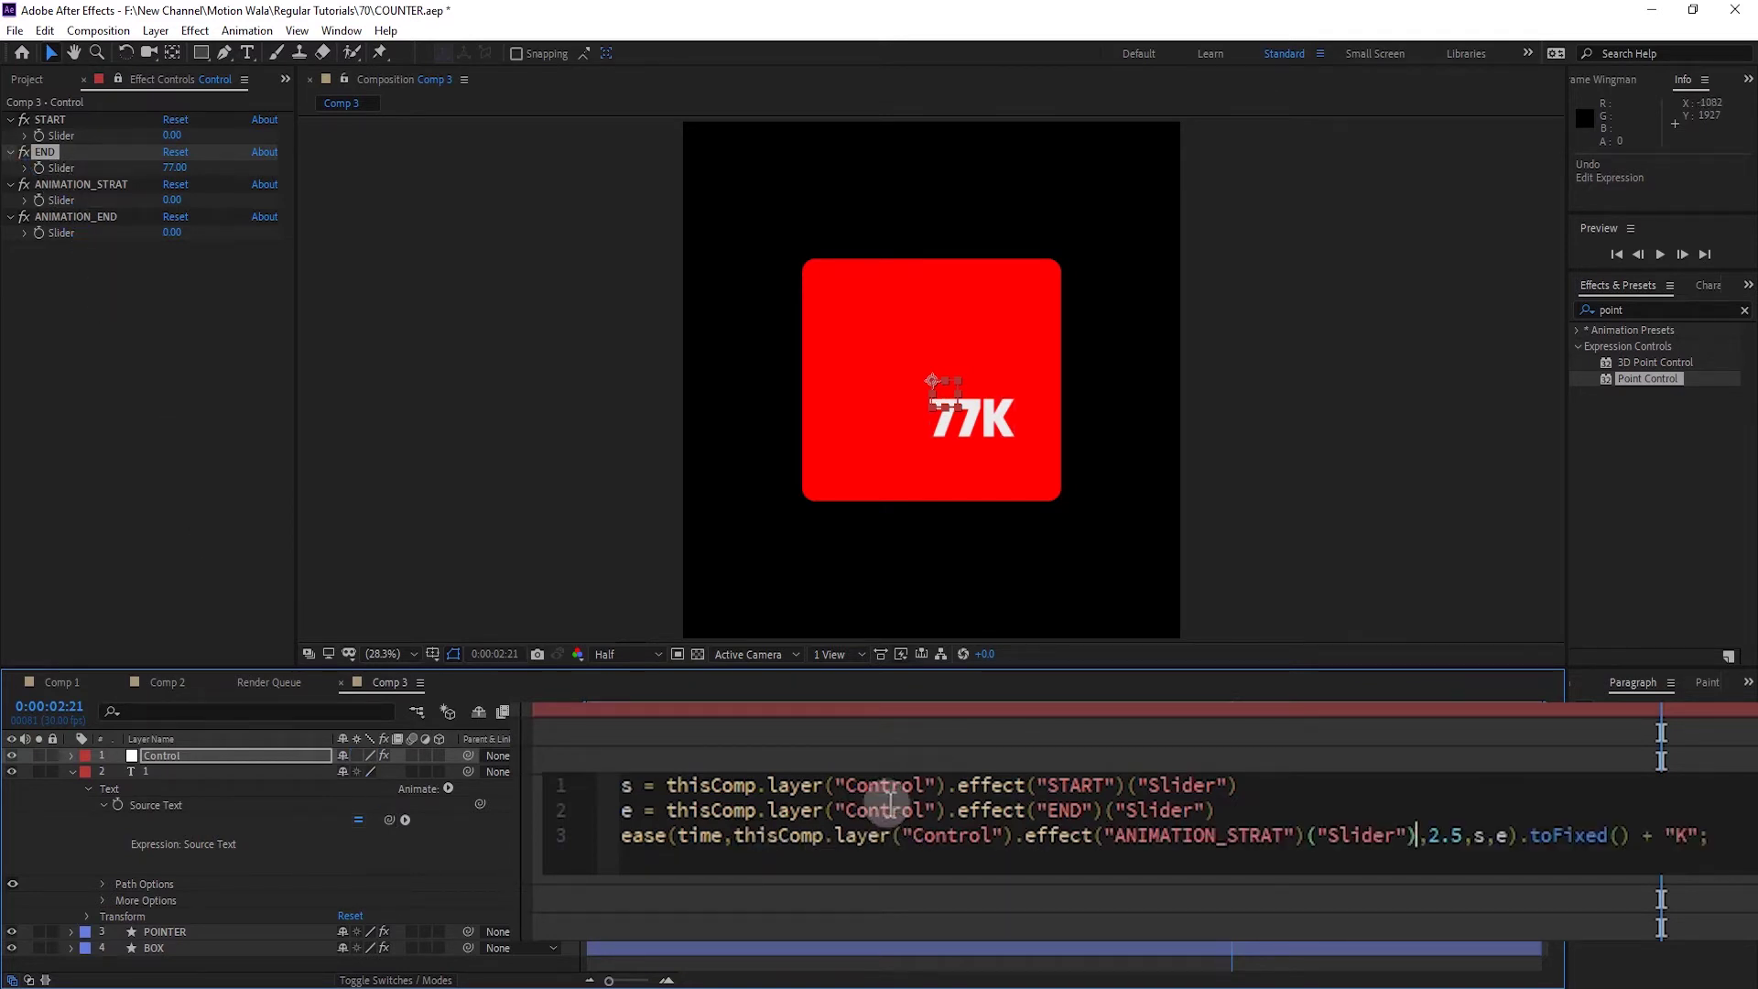
Replace 2.5 in the ease line with a link to the ANIMATION_END slider, apply the expression and collapse the text layer
drag(1428, 835, 1459, 836)
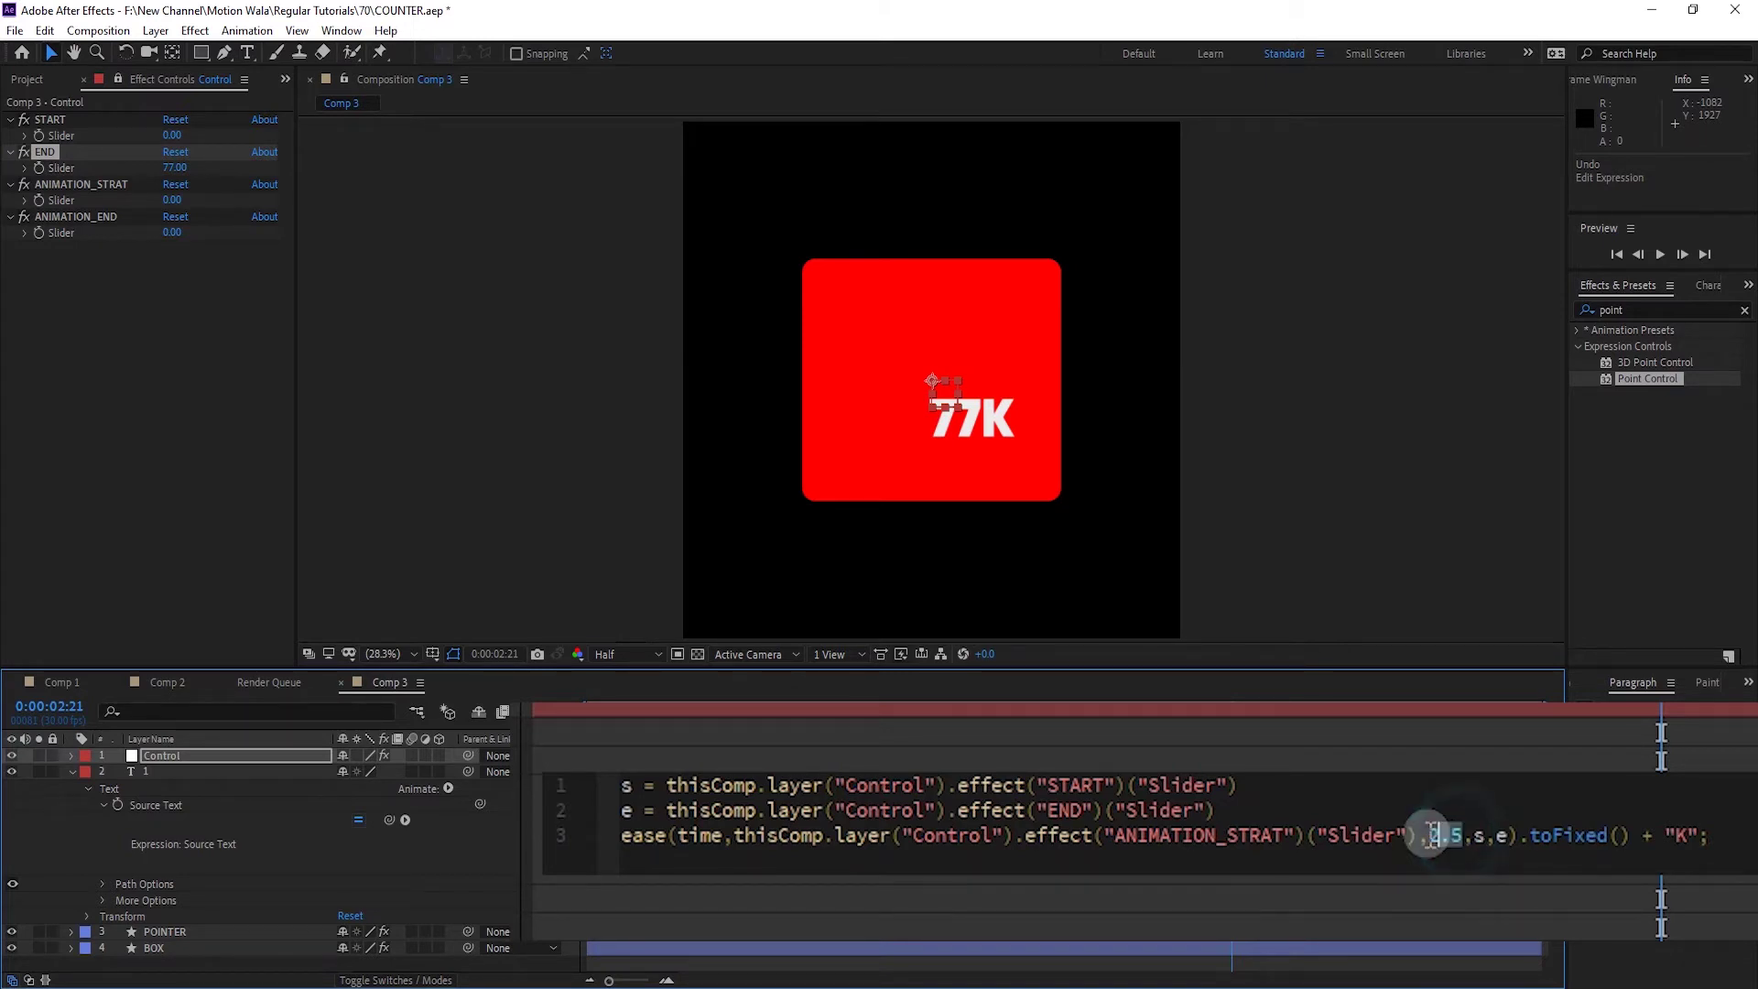
drag(389, 819, 61, 229)
click(67, 802)
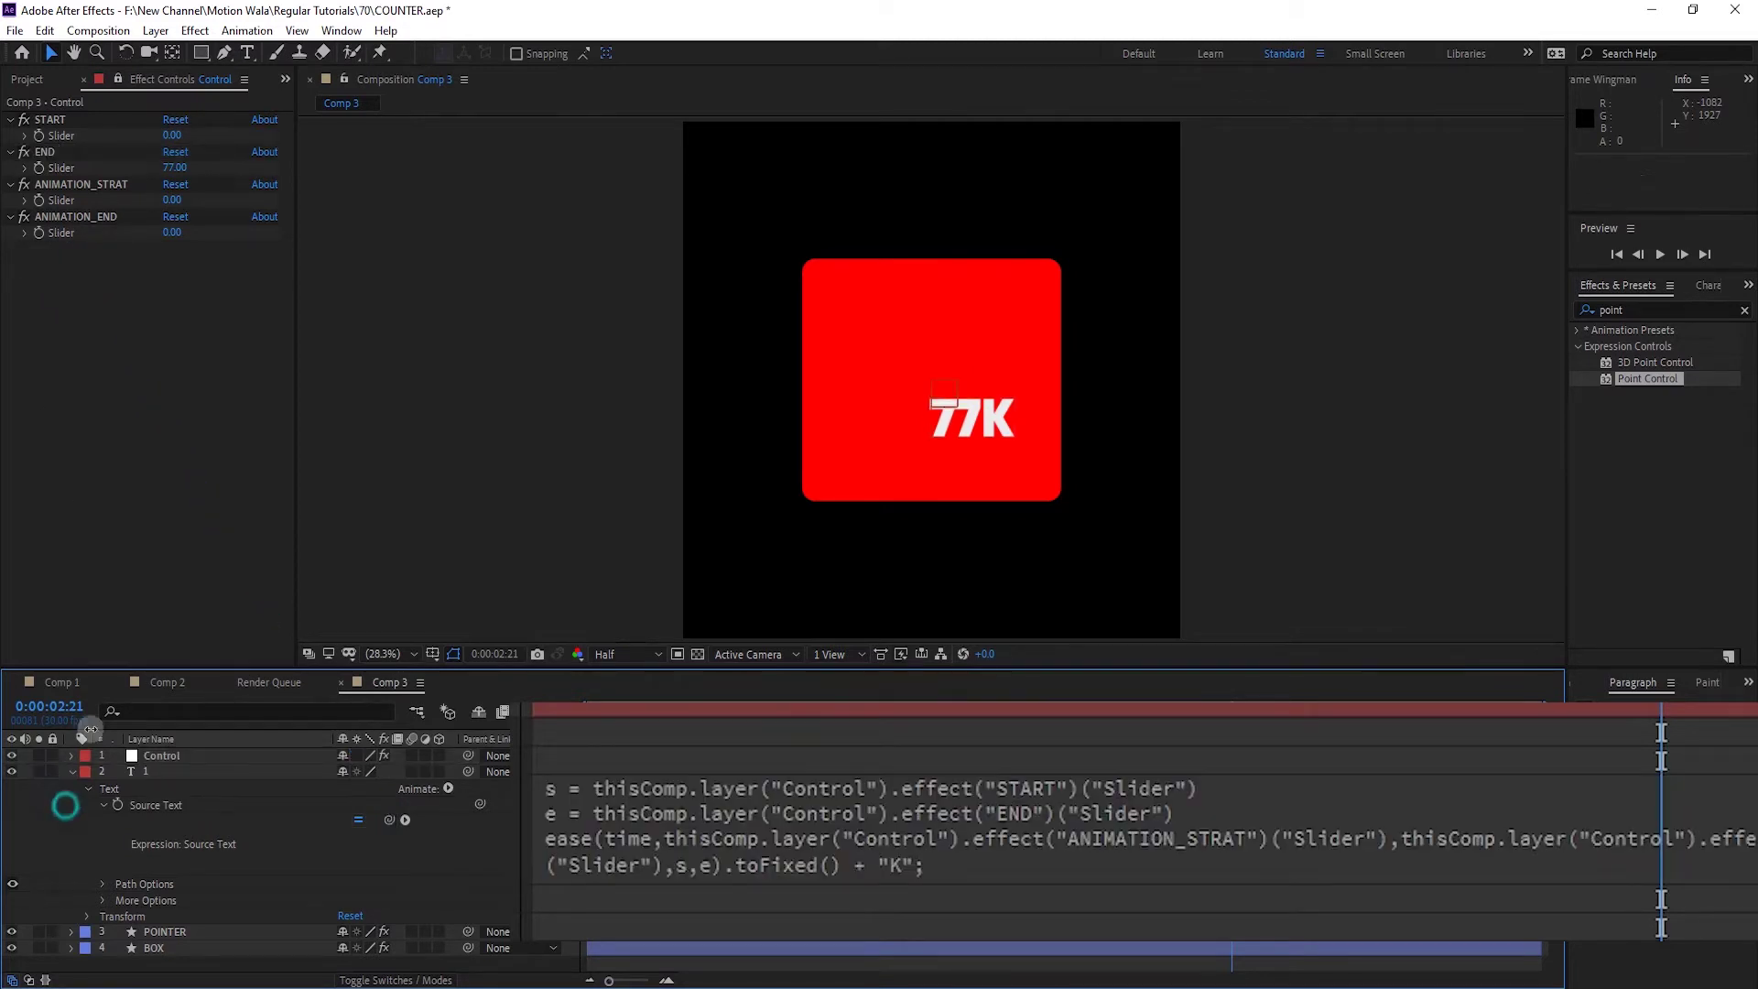
click(73, 774)
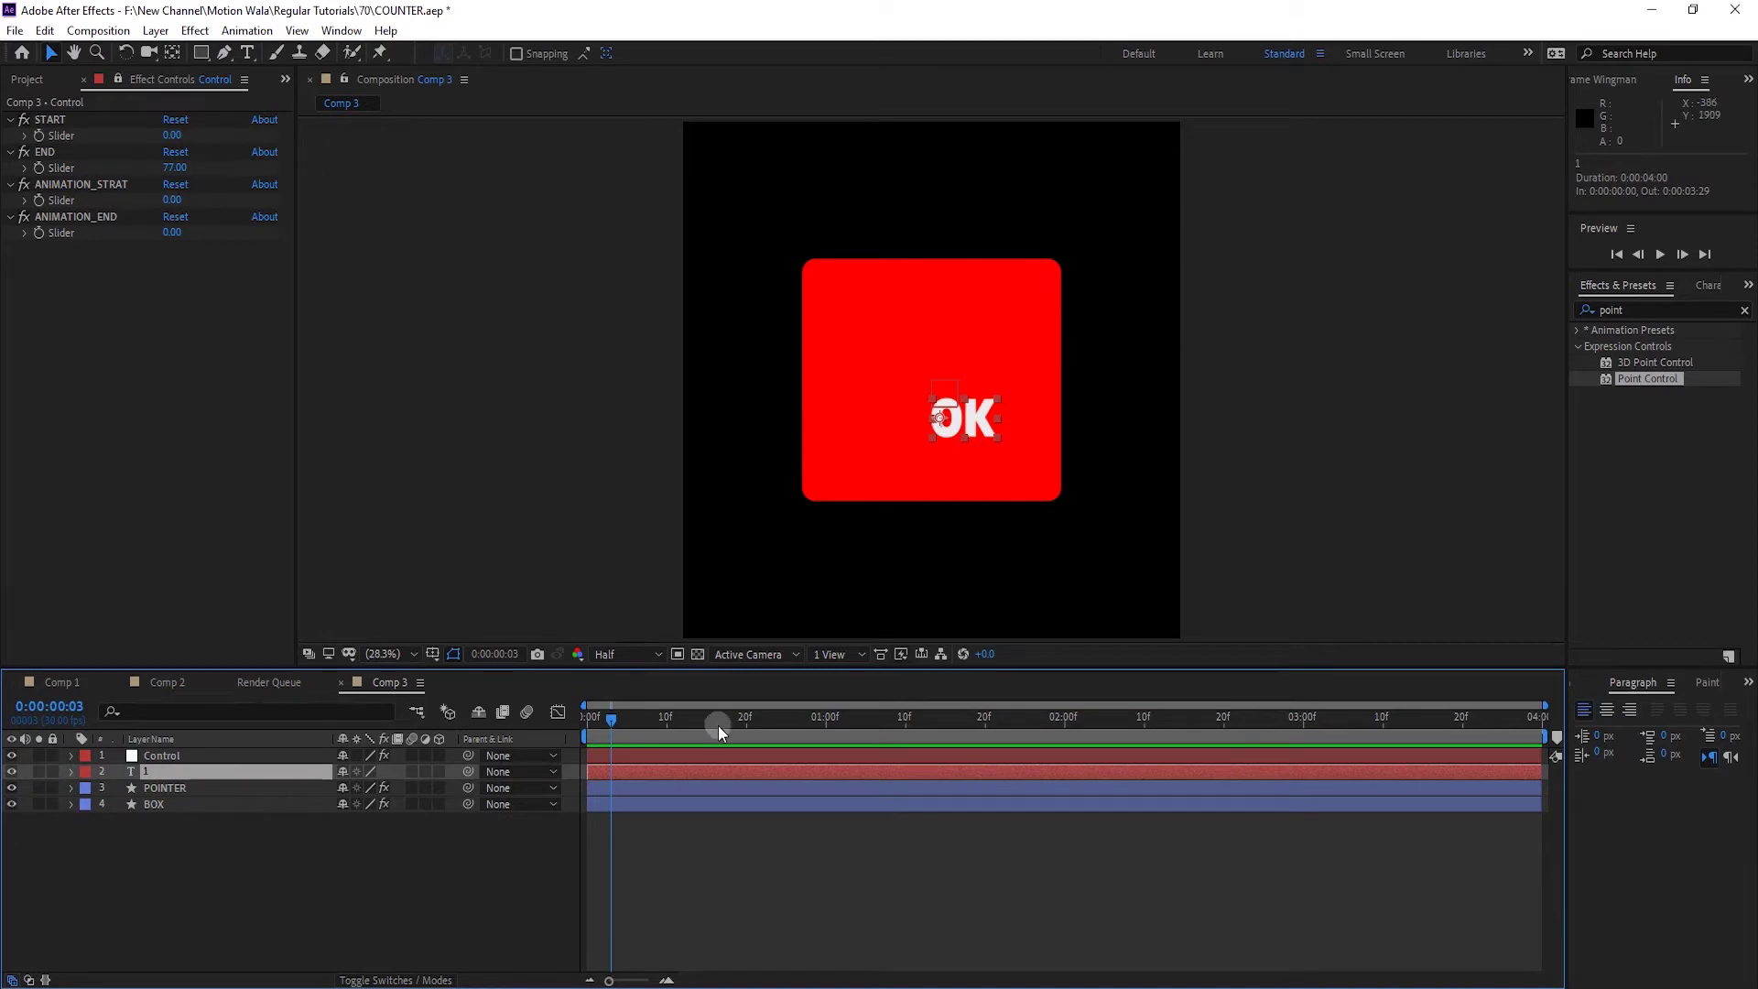
Set the ANIMATION_STRAT slider to 1 and the ANIMATION_END slider to 3, and play back the count
drag(679, 717, 827, 723)
click(174, 201)
text(1)
key(Return)
click(172, 233)
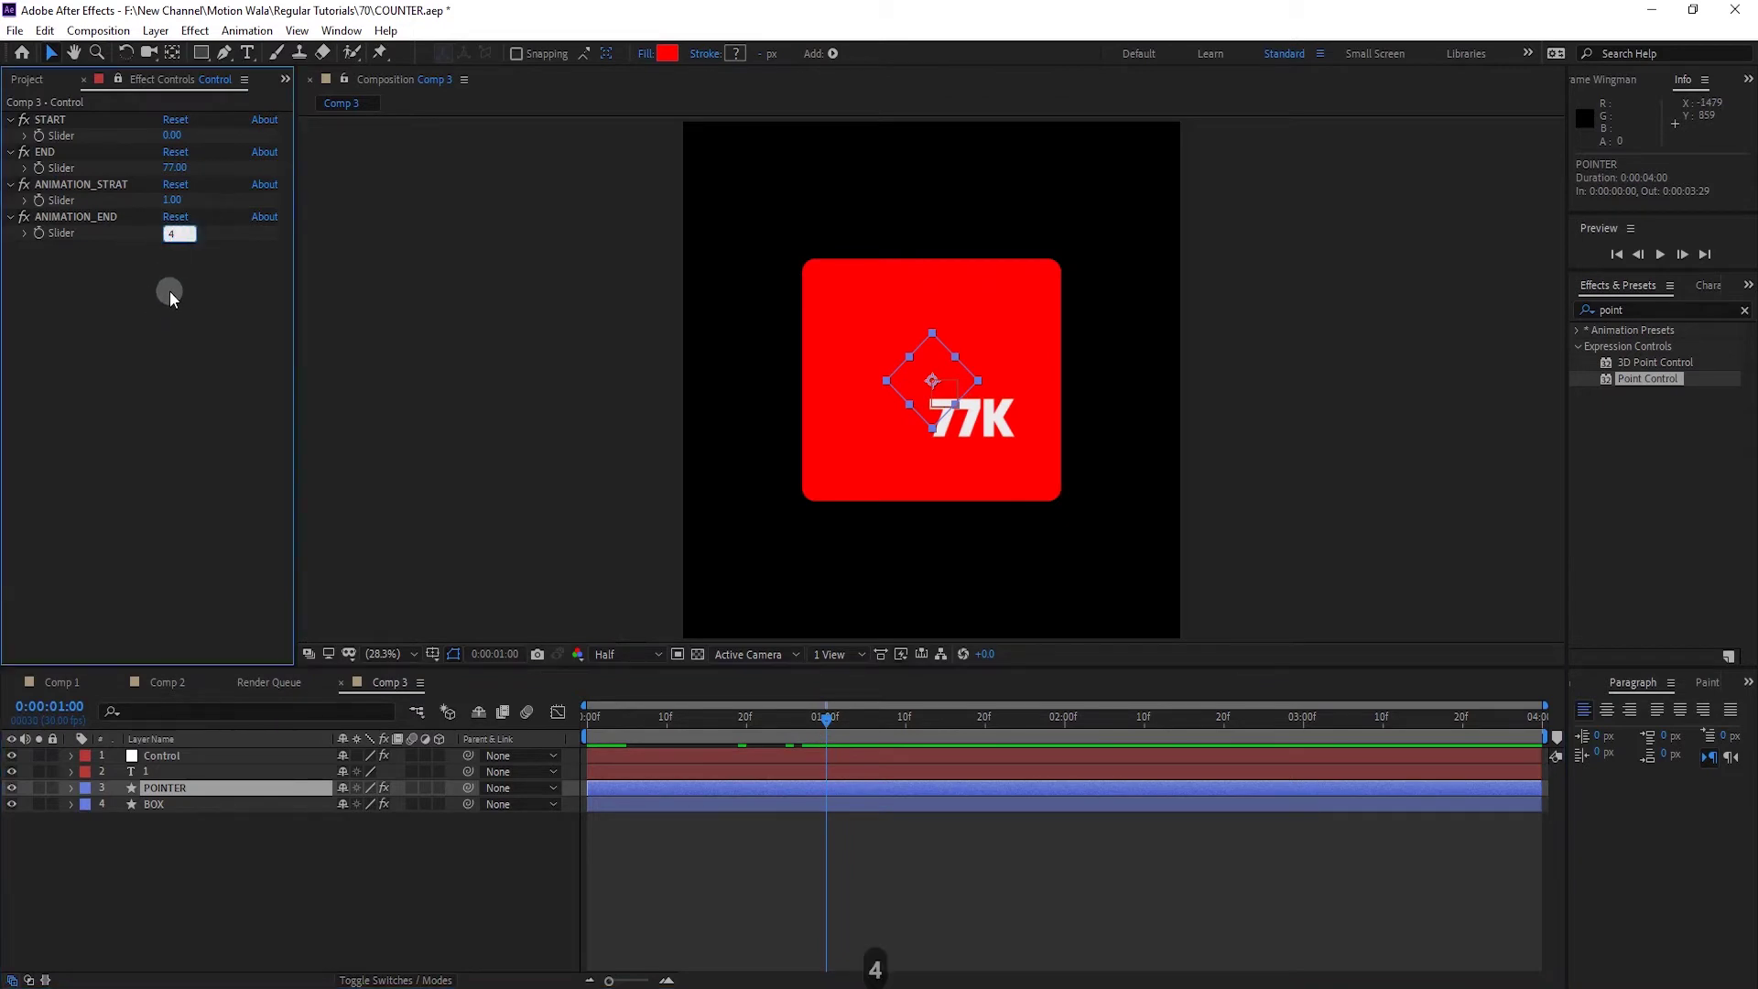
text(3)
click(161, 337)
key(space)
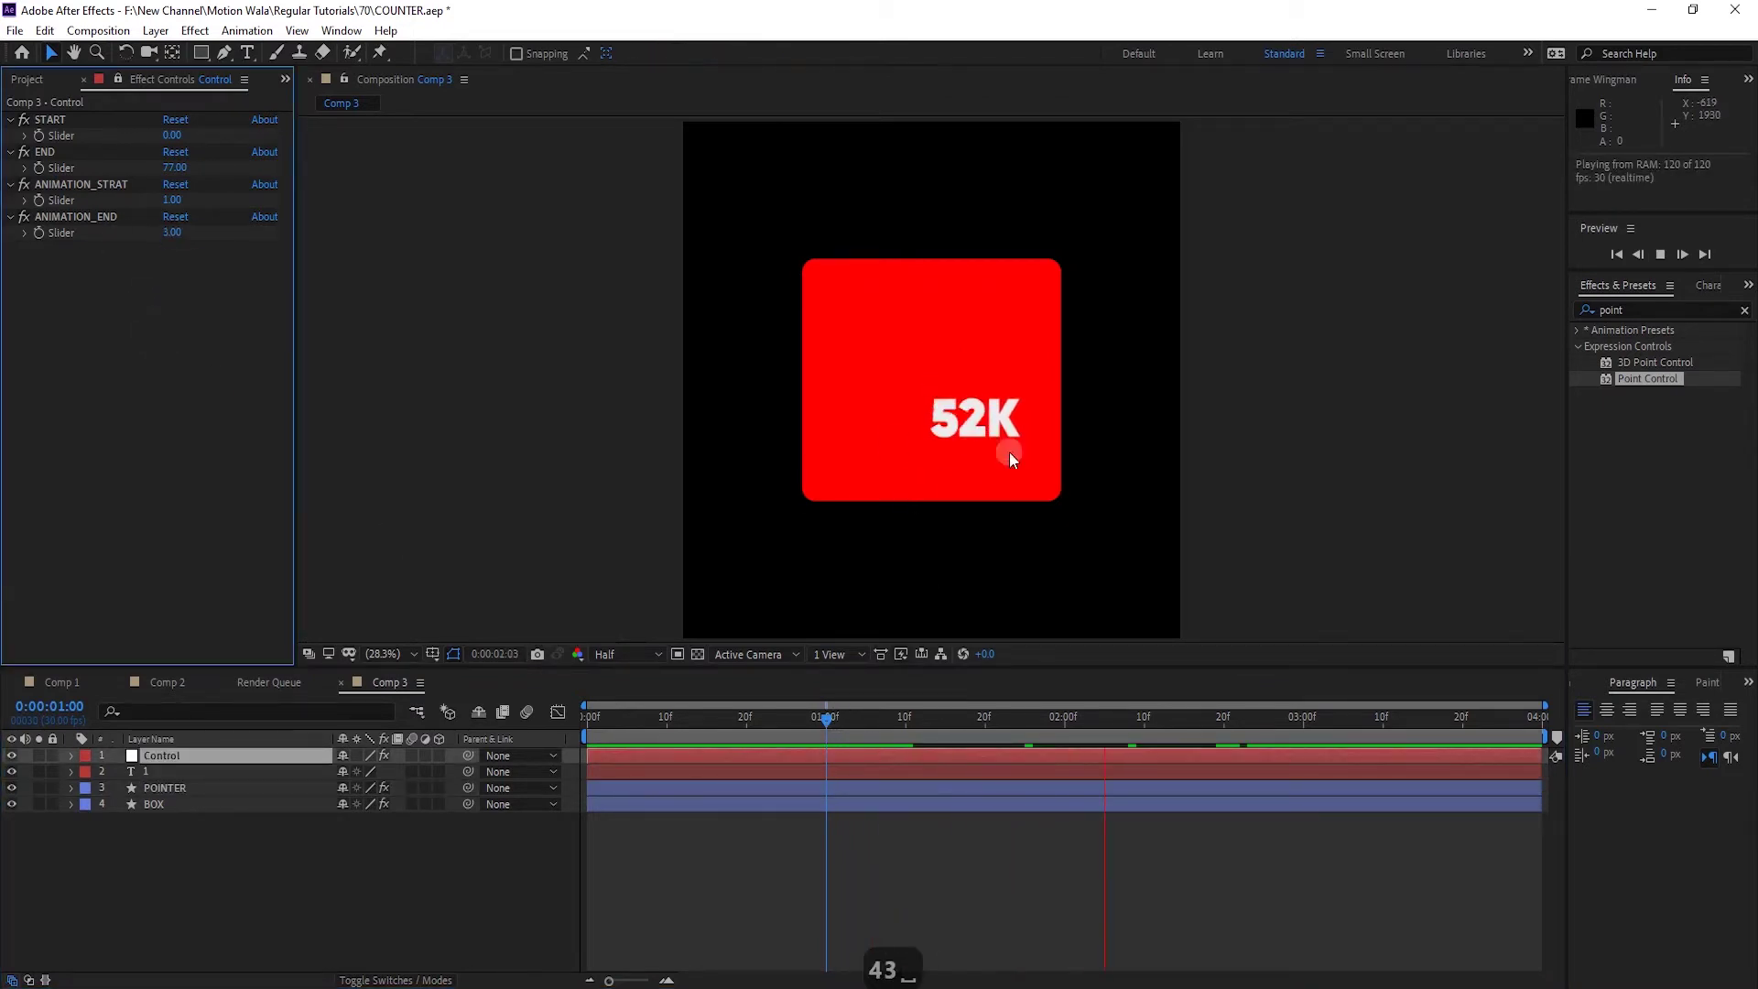
key(space)
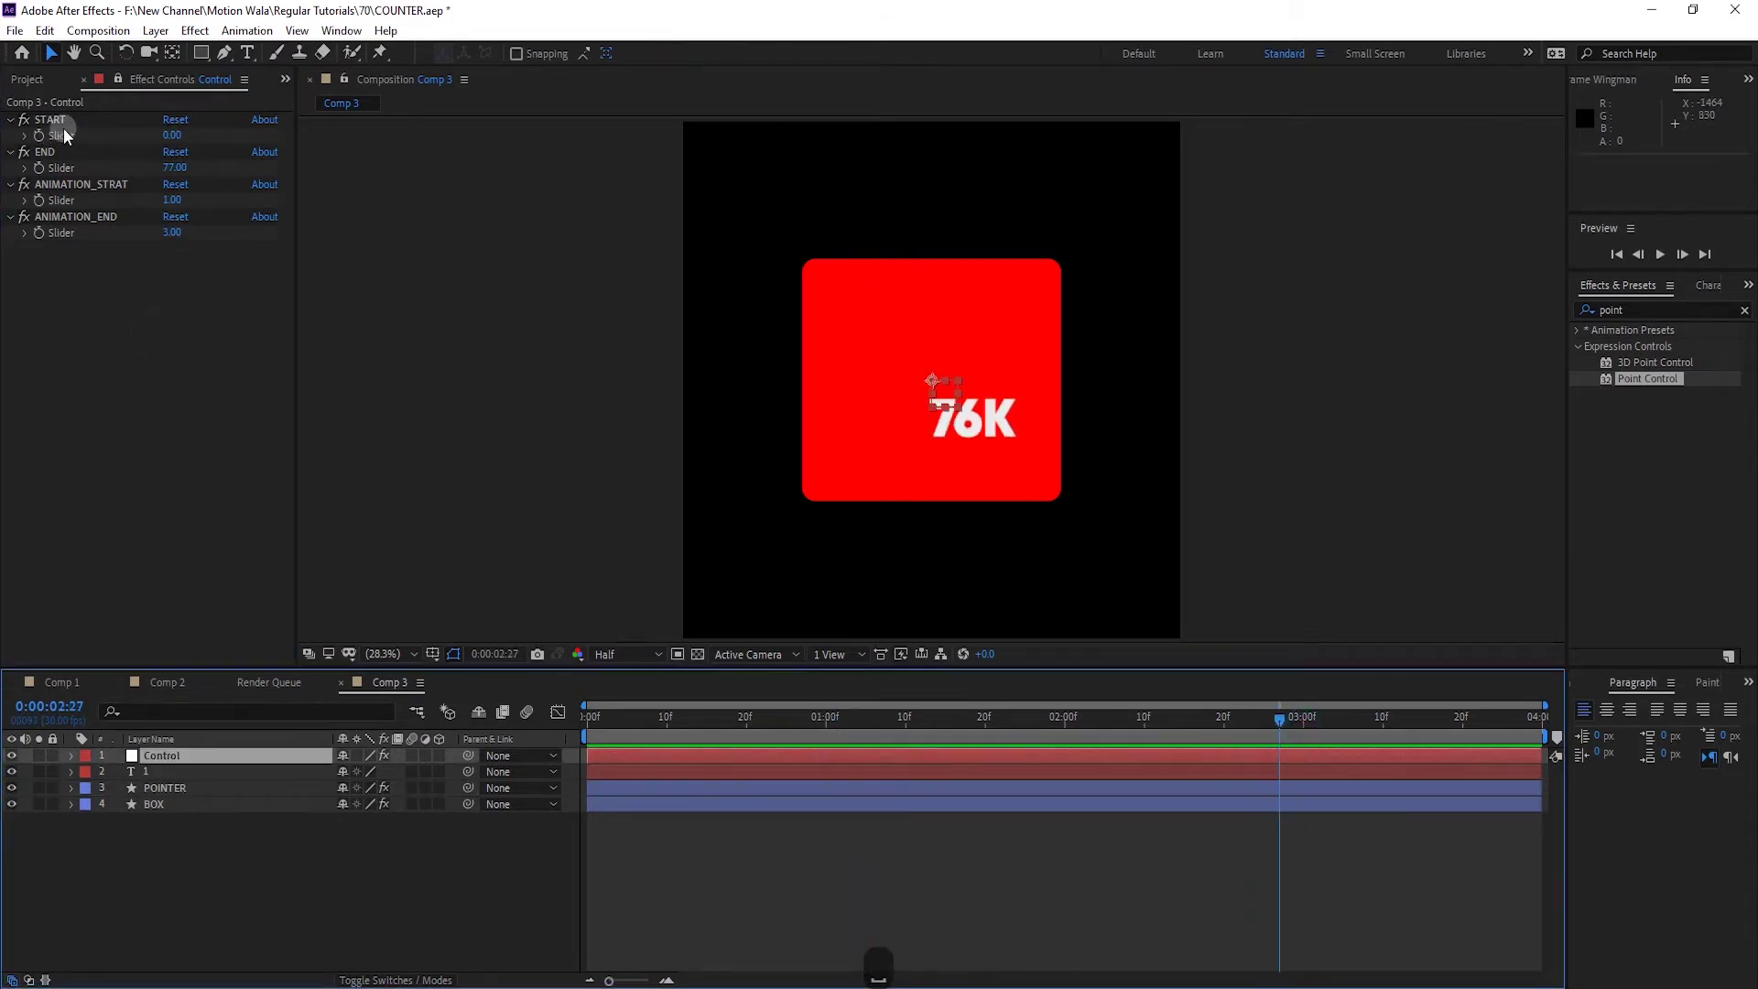
Set the END slider to 50 and hide the Control layer while previewing the animation
click(175, 167)
text(50)
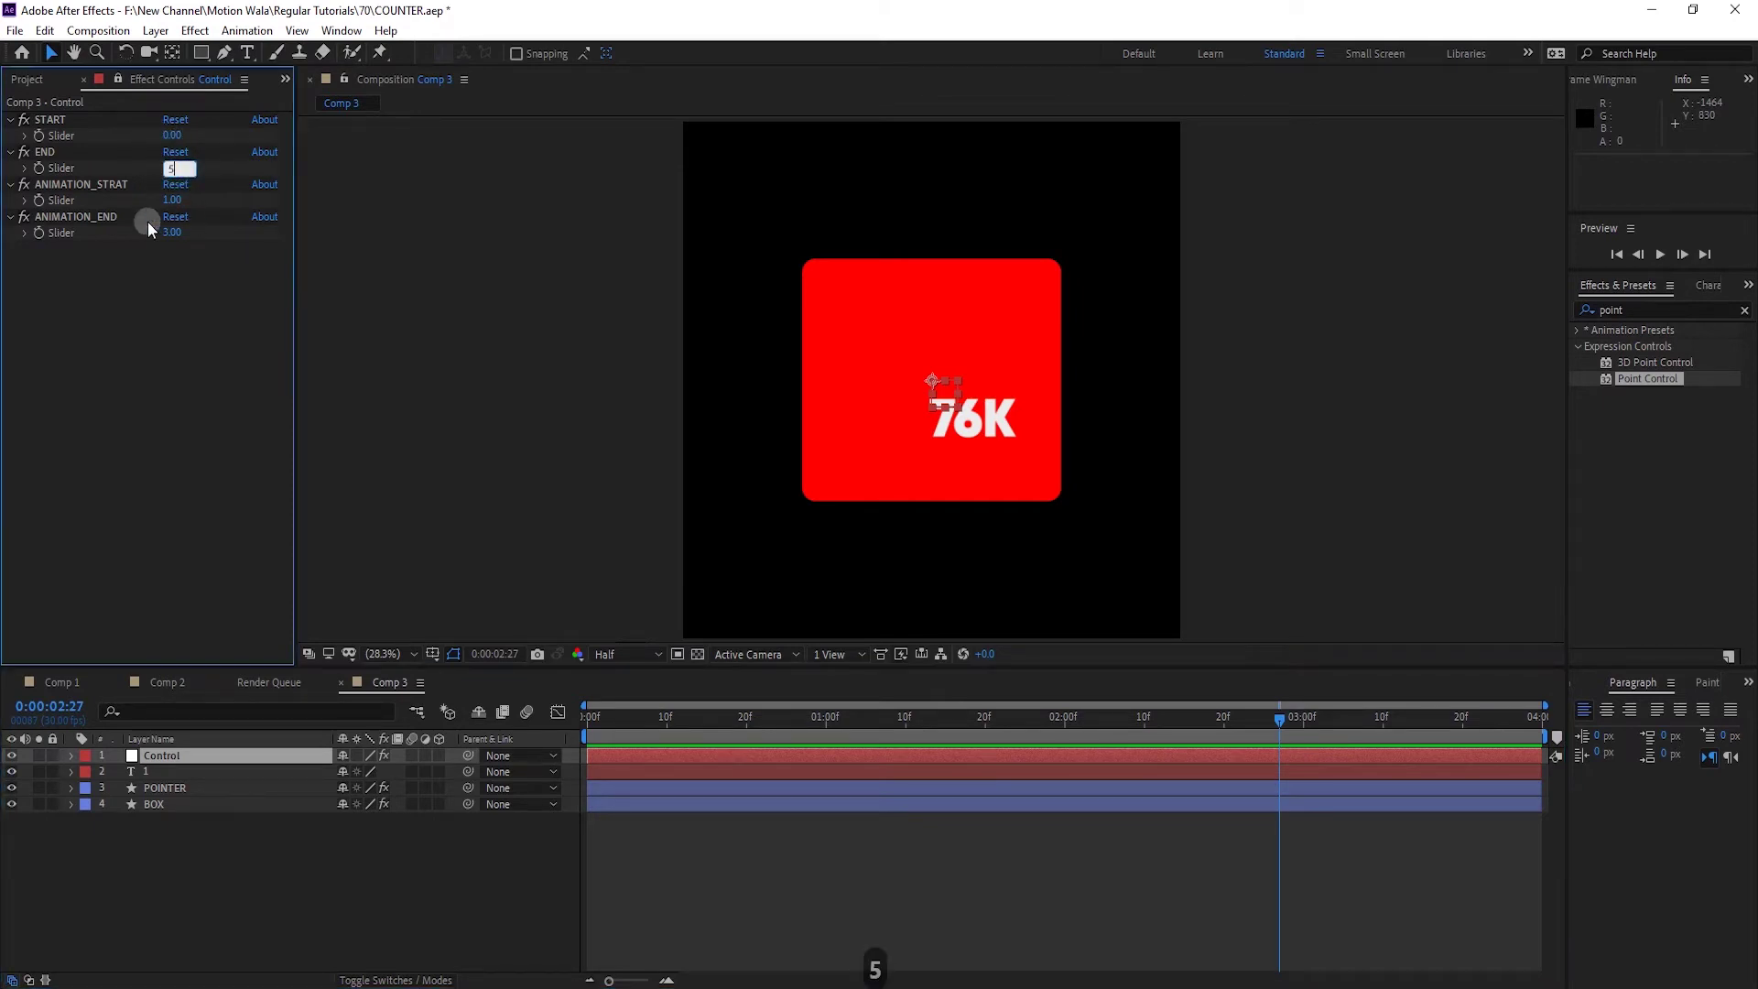
key(Return)
key(space)
click(10, 755)
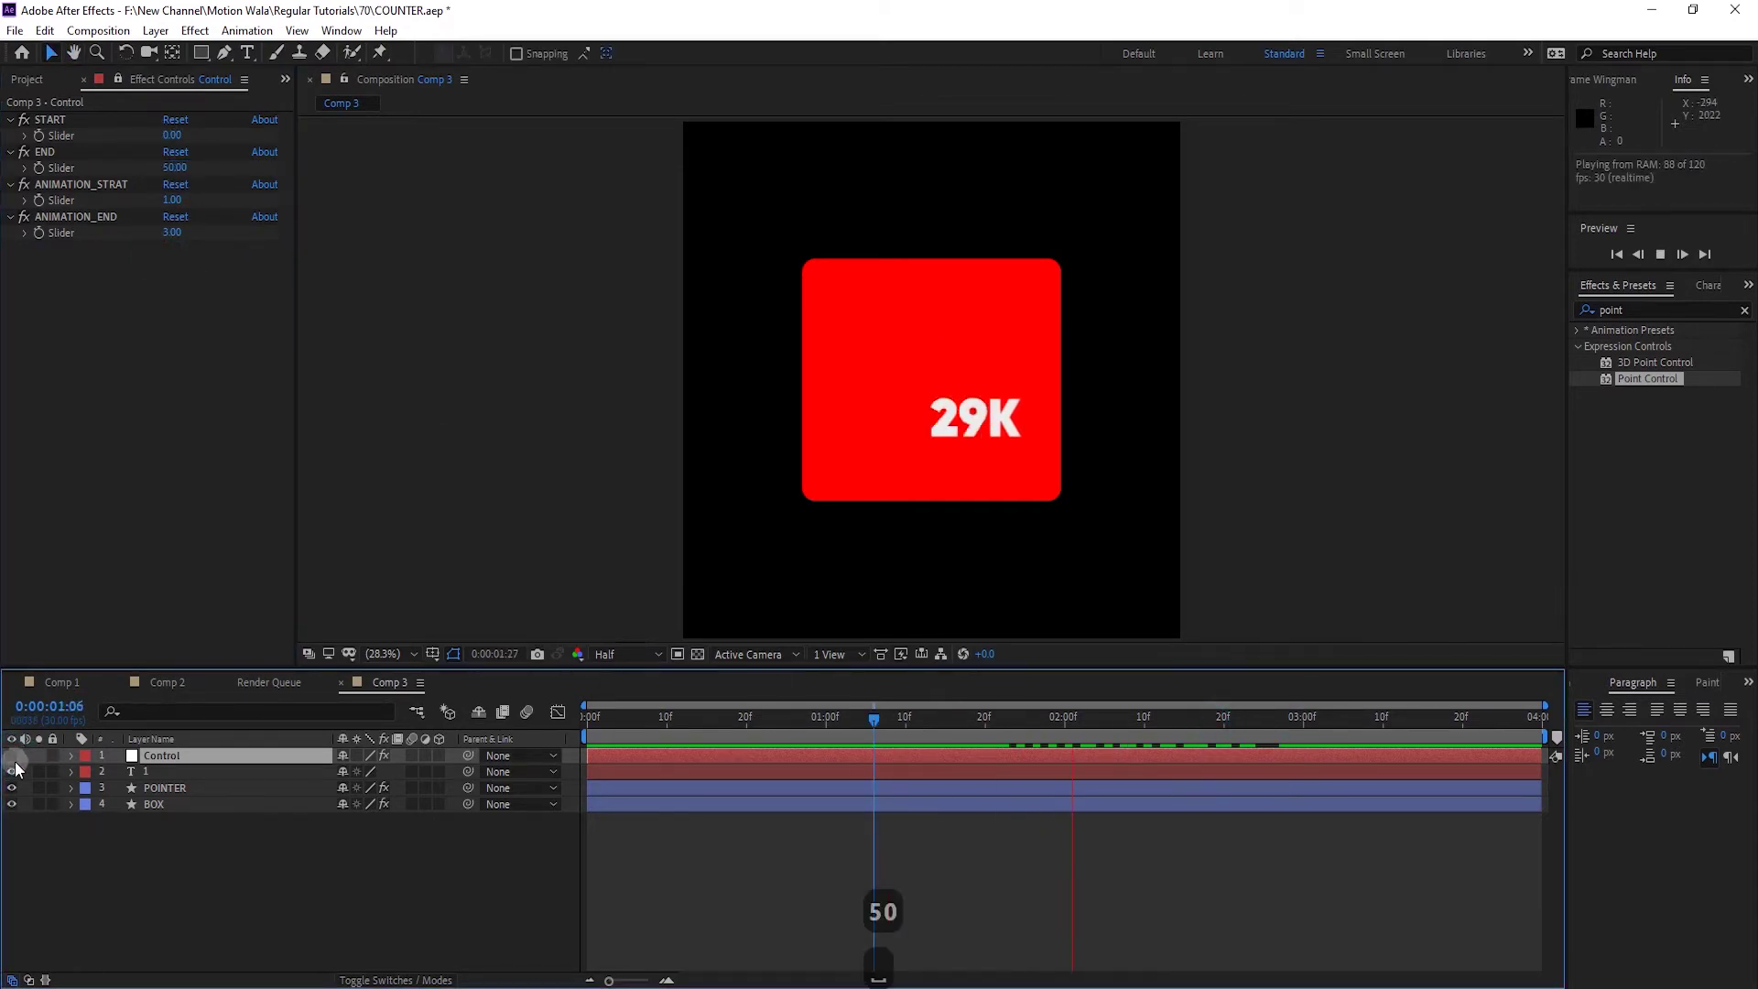
key(space)
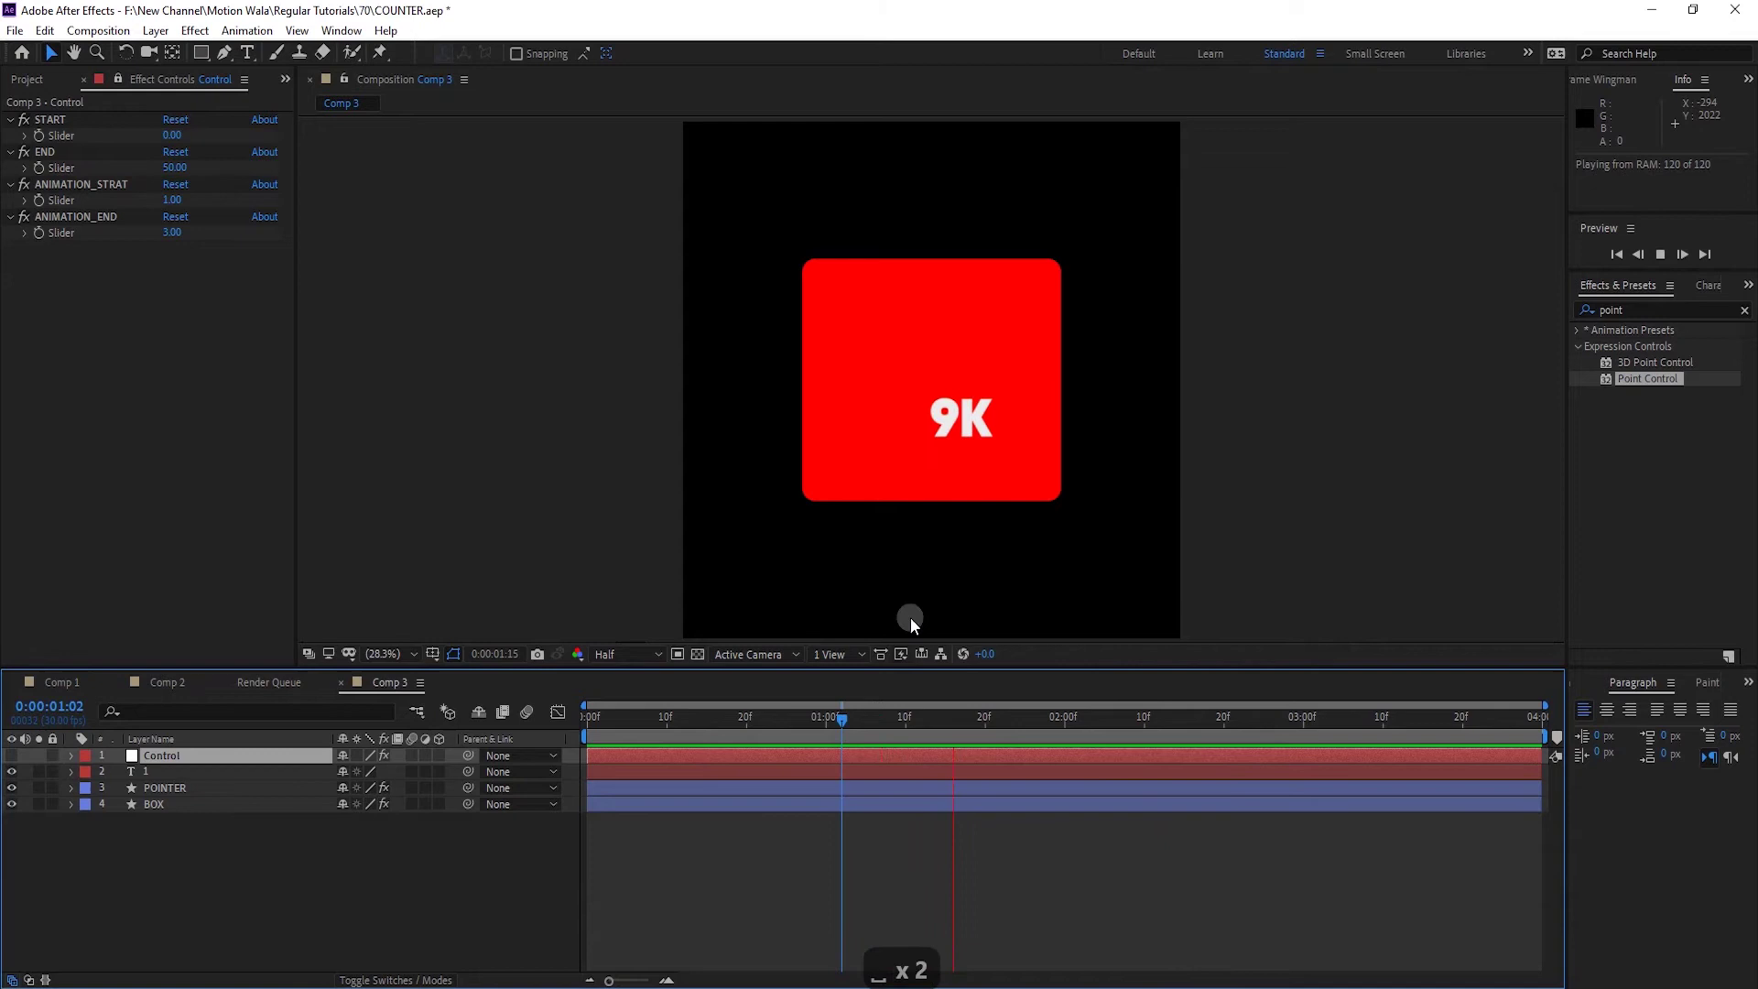
Set the START slider to 1 and play the count from near the beginning of the timeline
click(172, 134)
text(1)
drag(900, 716, 628, 728)
key(space)
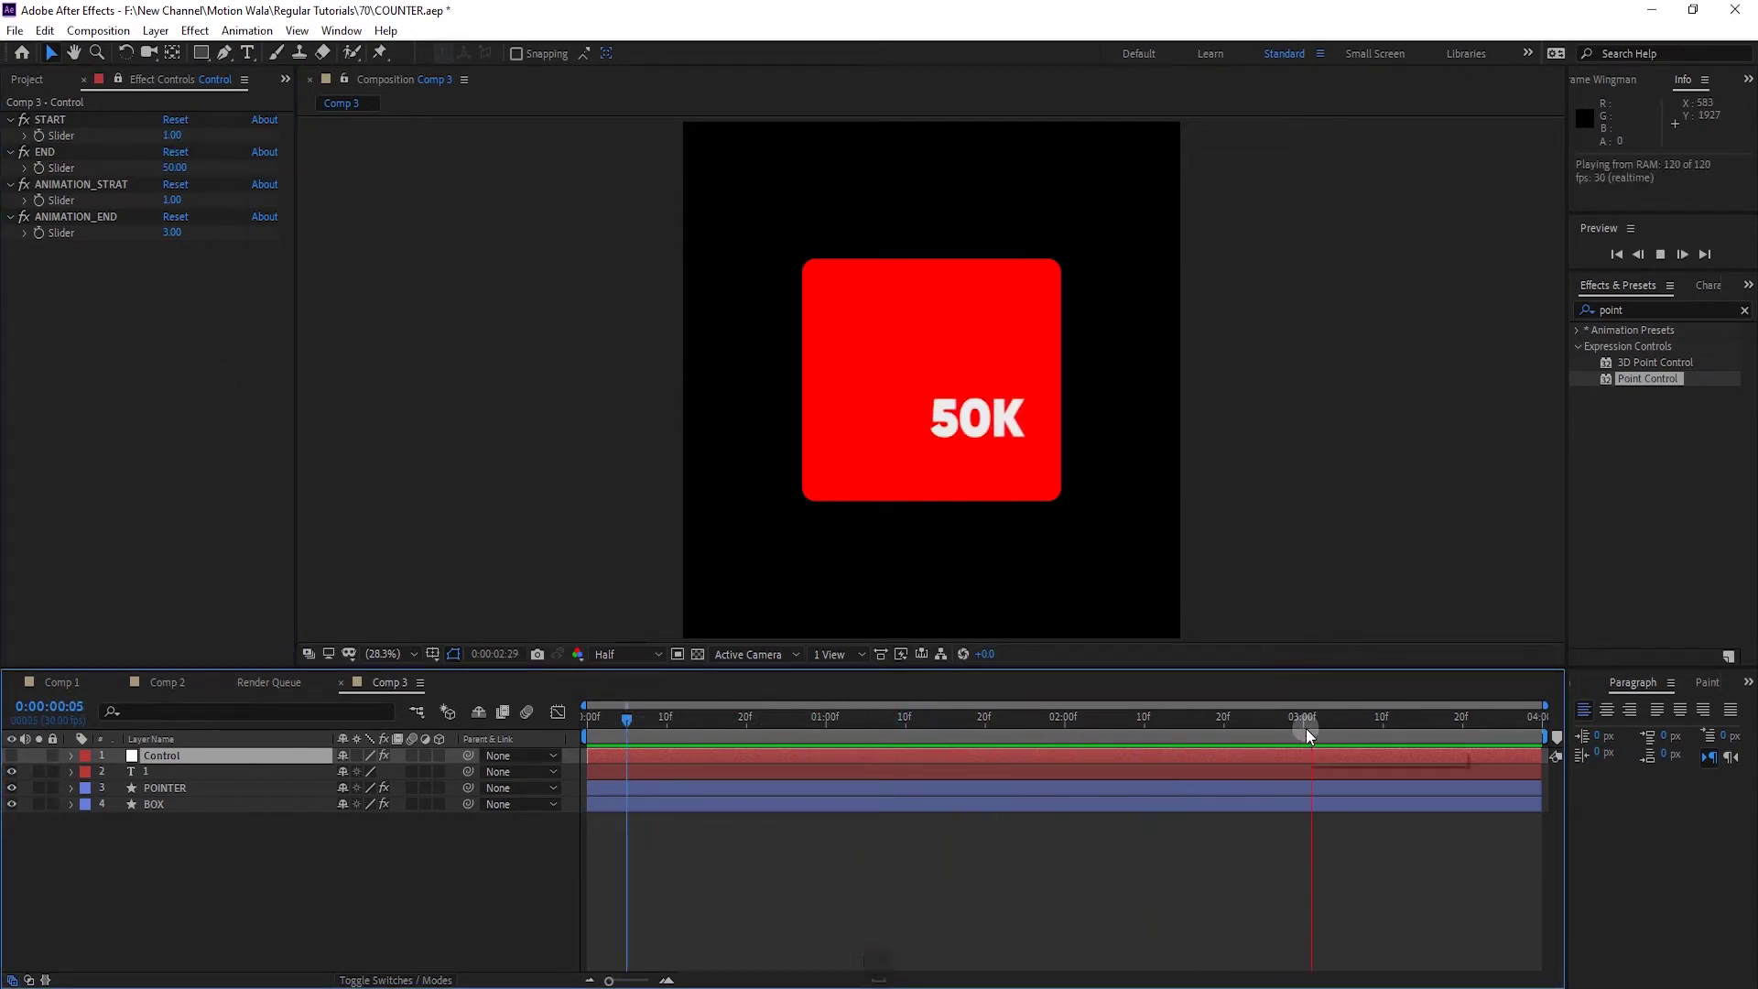
key(space)
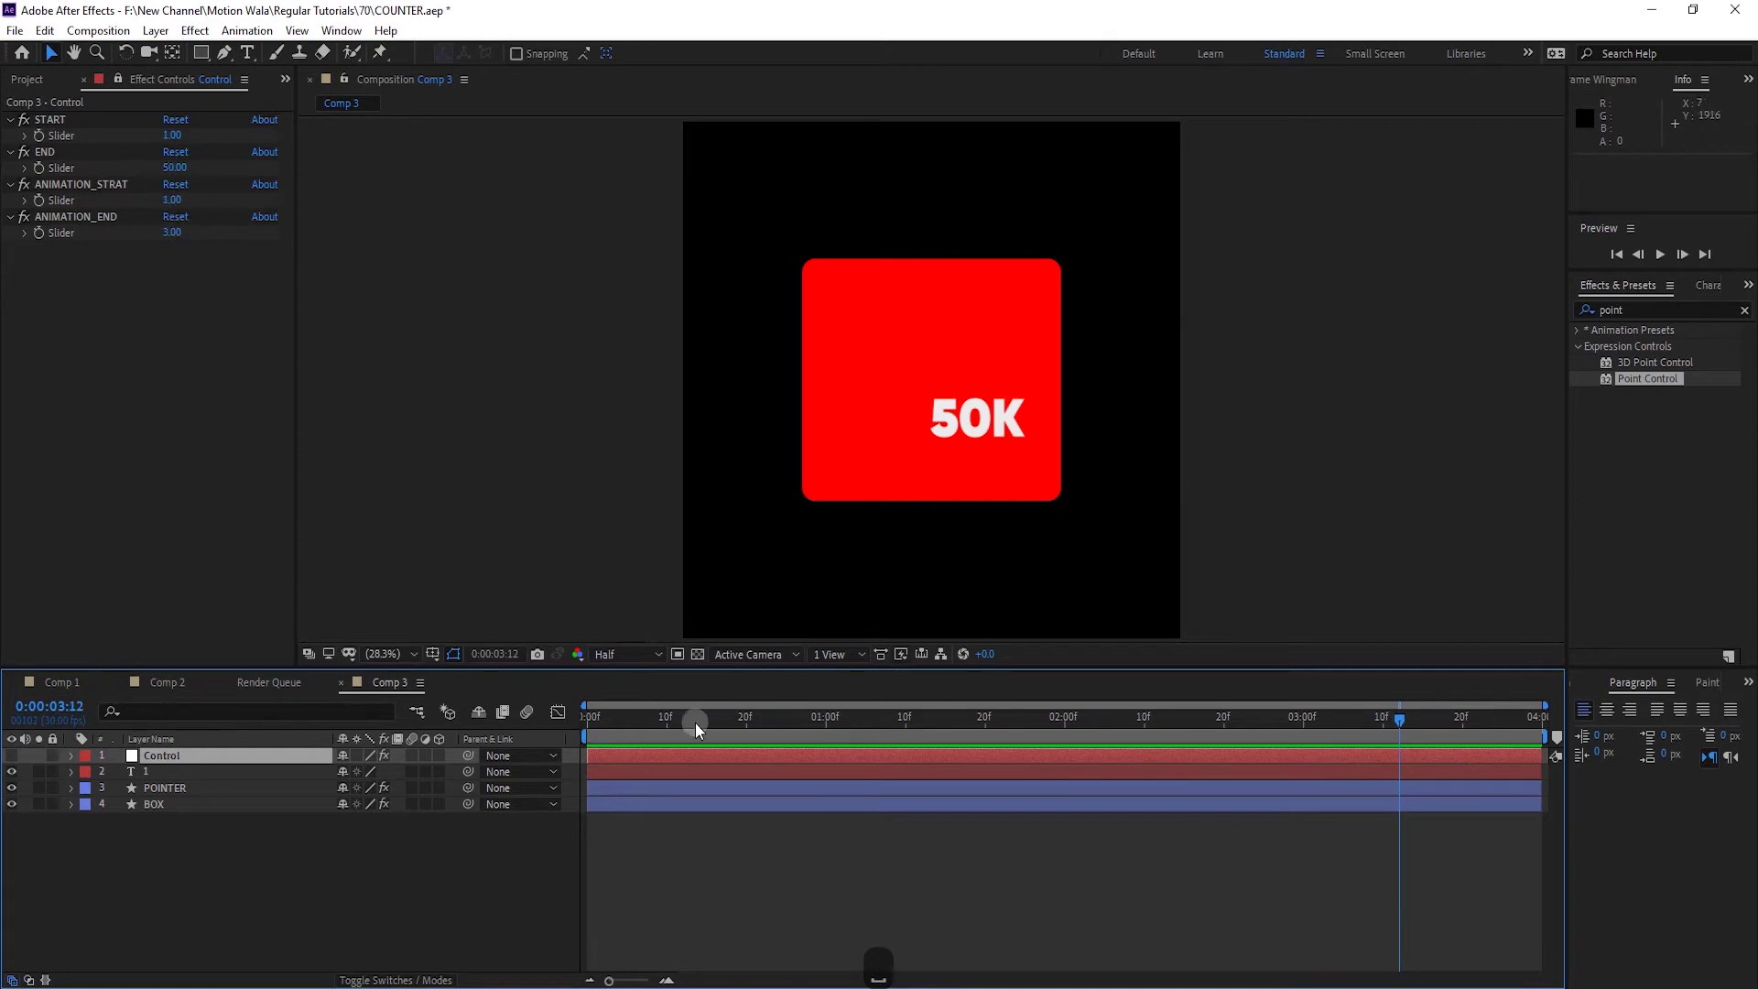
Set the ANIMATION_STRAT slider to 0.5, check the count's start on the timeline, and save the project
click(743, 721)
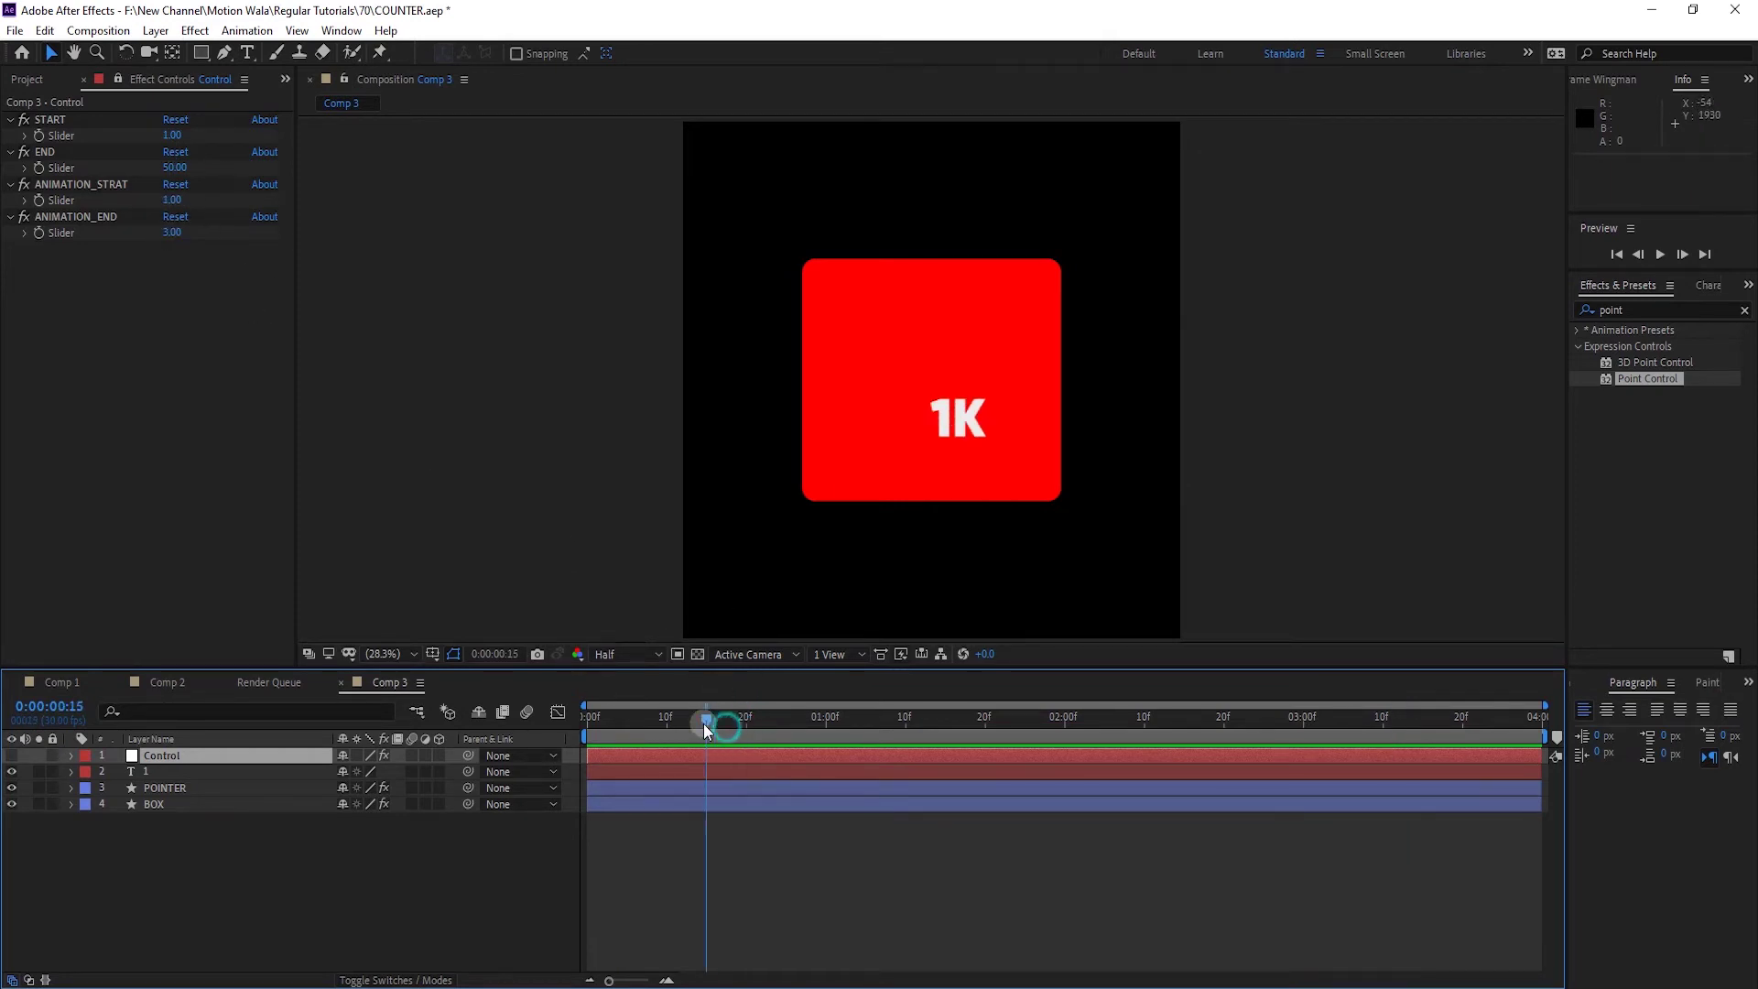
click(169, 204)
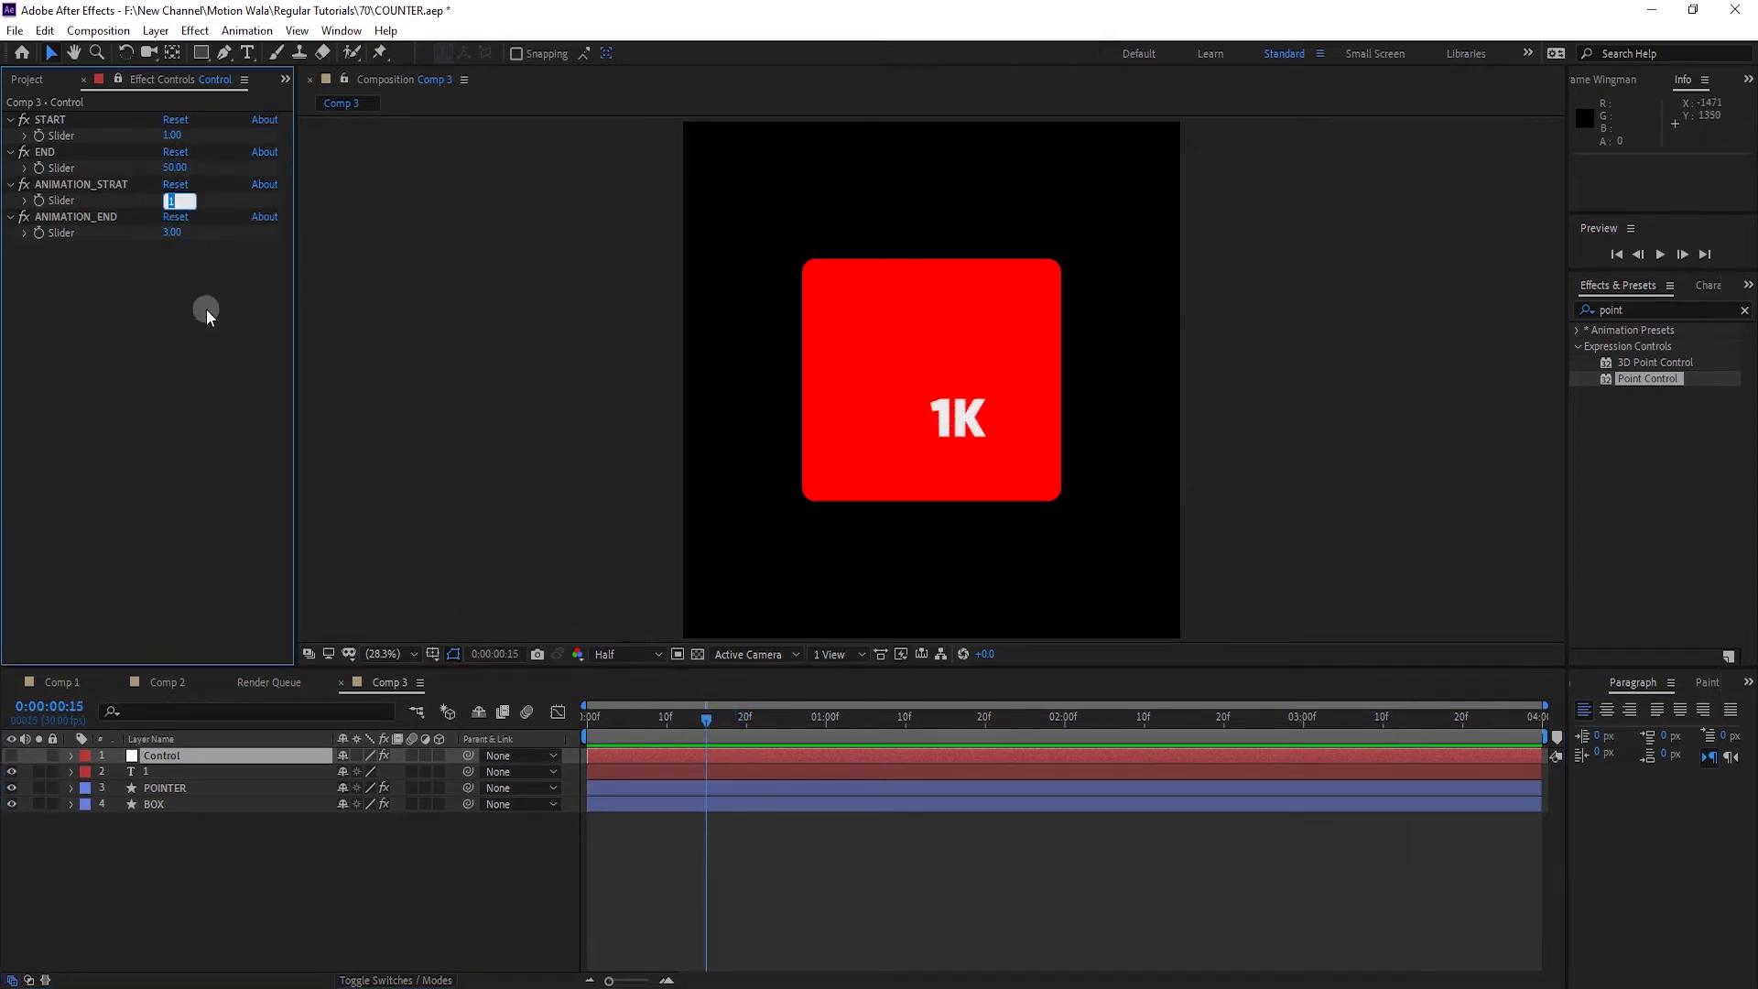
text(.5)
click(160, 375)
click(713, 718)
drag(760, 723, 818, 739)
key(ctrl+s)
Rename the text layer as NUMBER
click(145, 771)
key(Return)
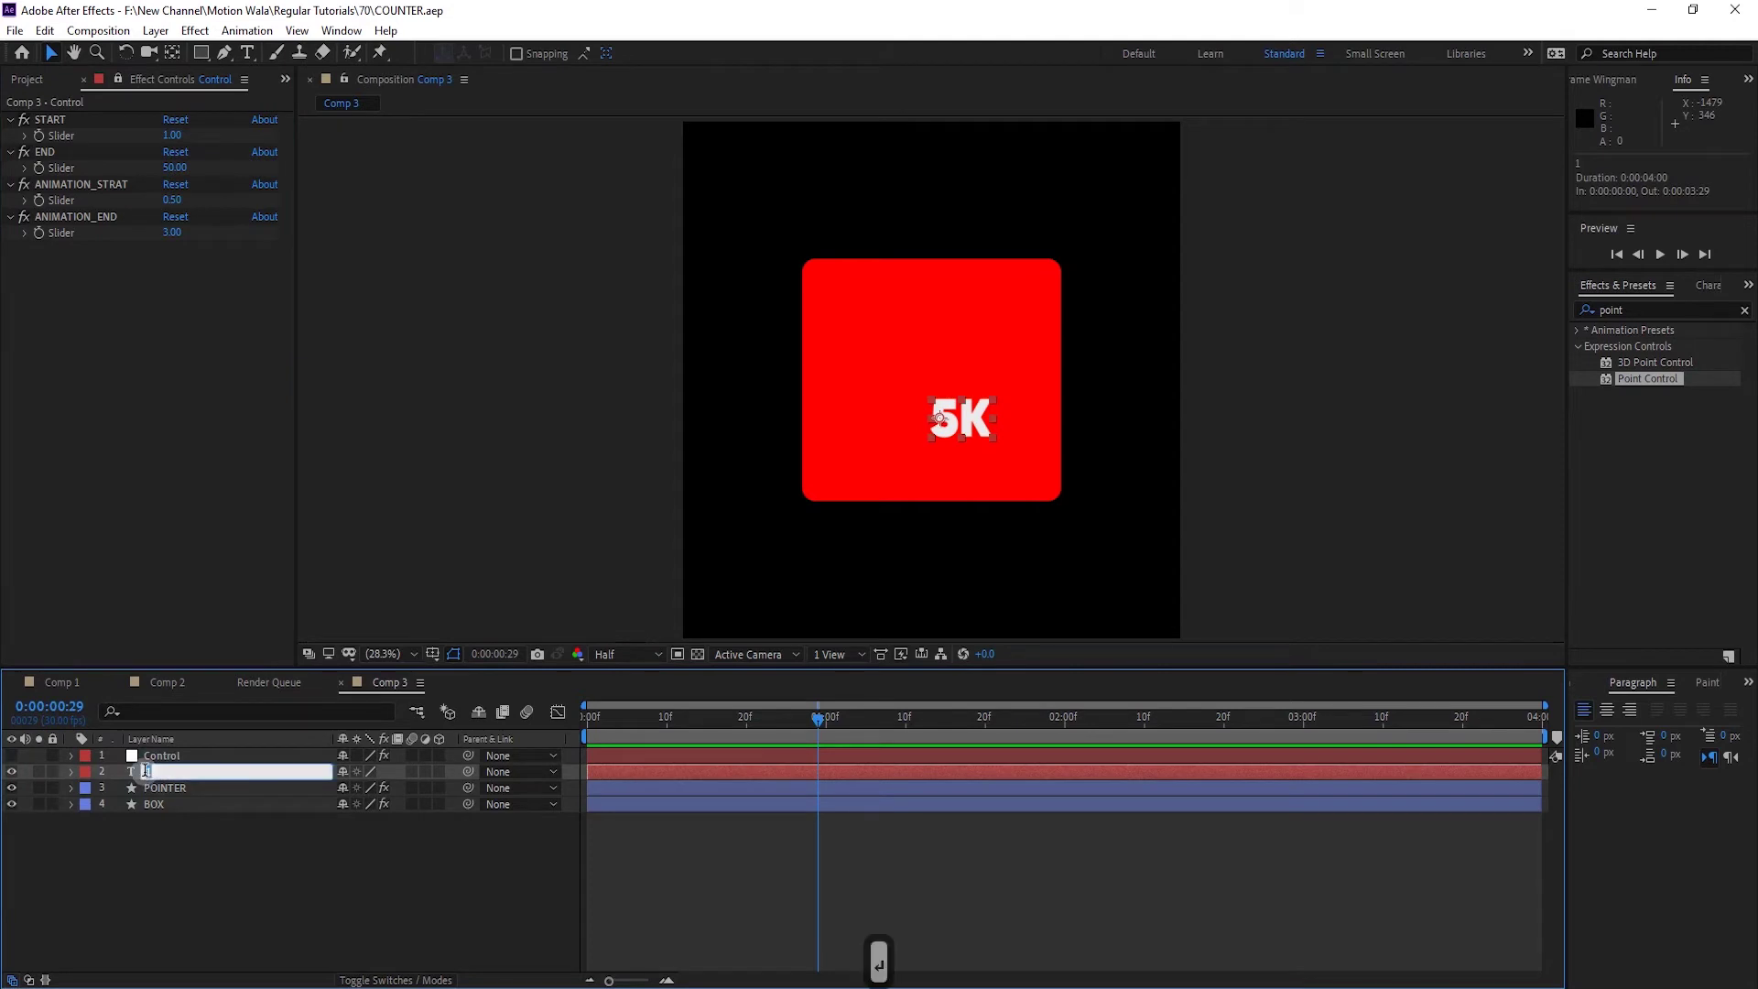
text(NUMBER)
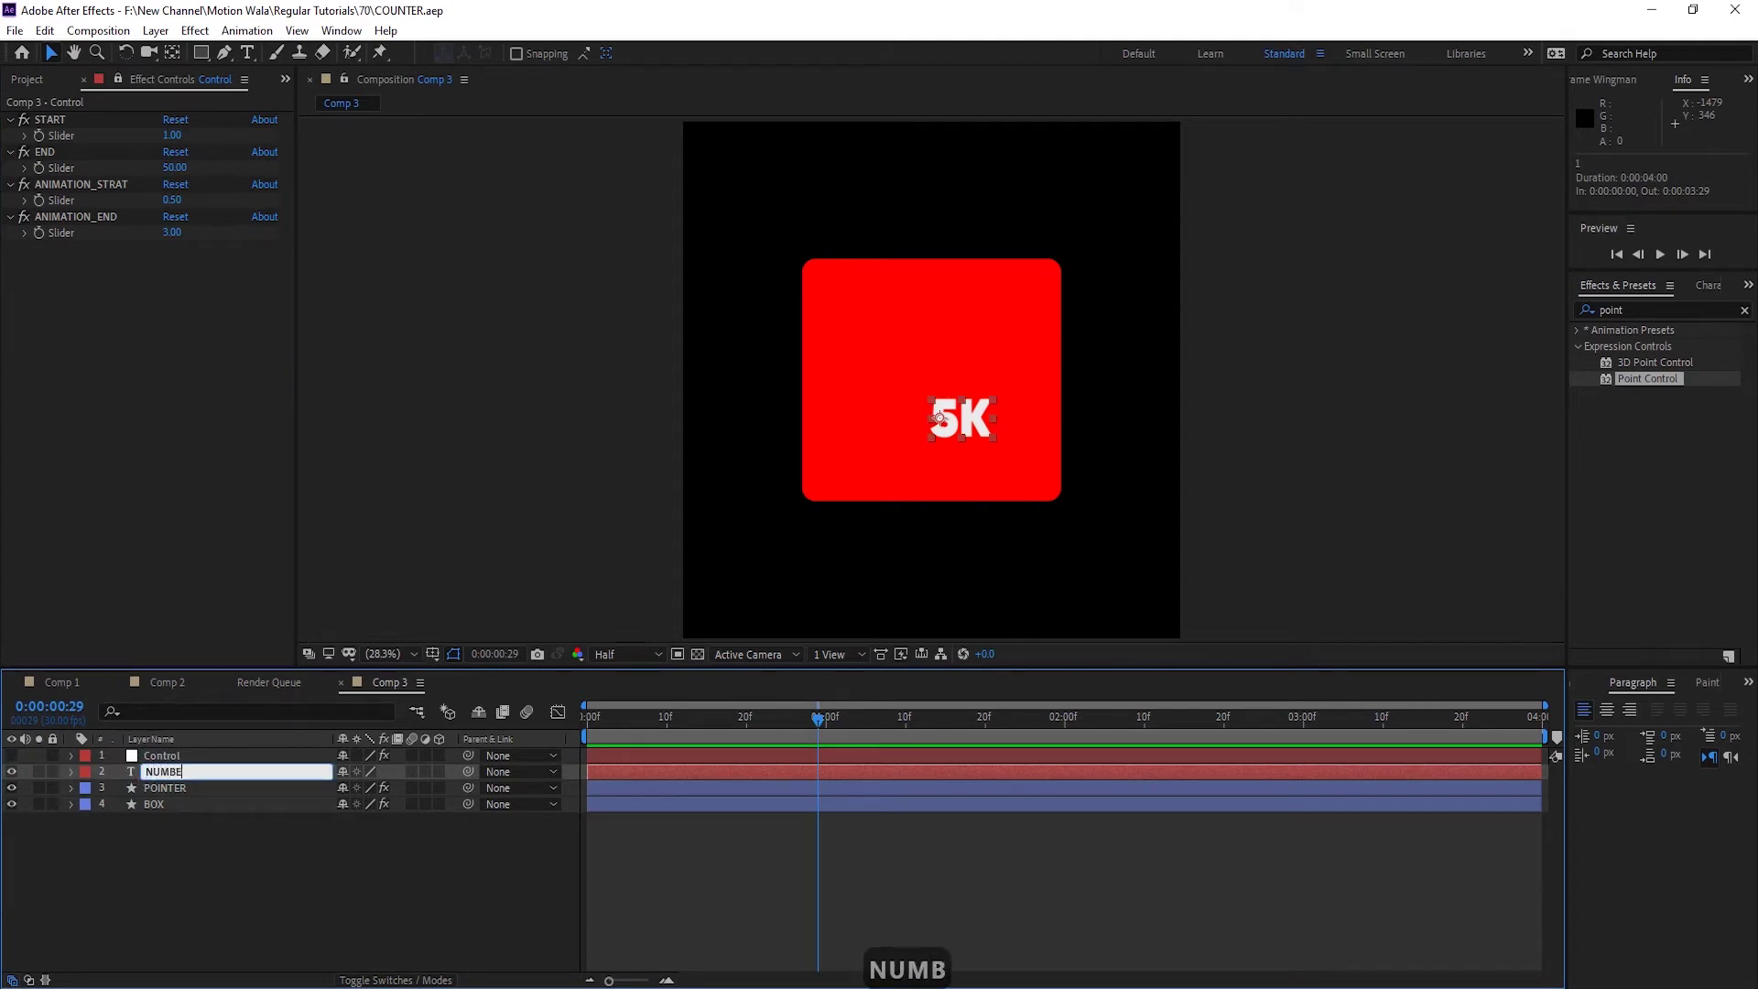
key(Return)
Move the POINTER layer onto the middle of the red box's left edge so its tip sticks out, without scaling it
click(165, 787)
drag(934, 370, 901, 278)
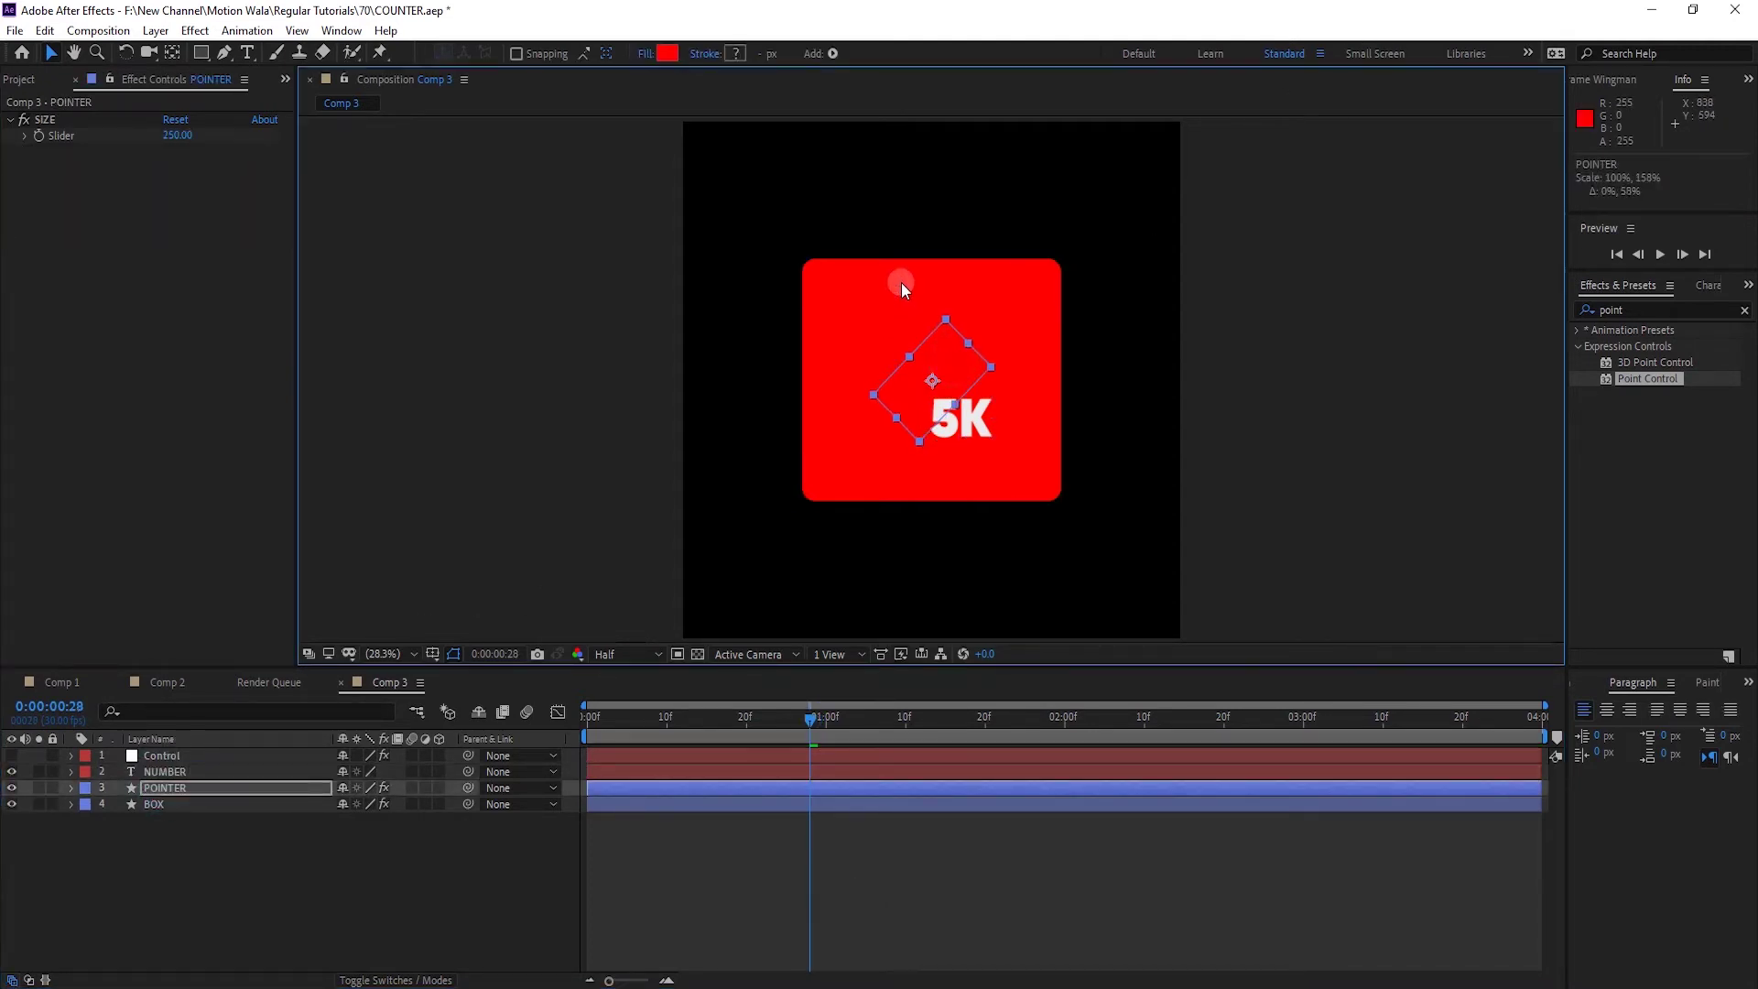
key(ctrl+z)
drag(934, 366, 820, 375)
click(1217, 343)
click(937, 255)
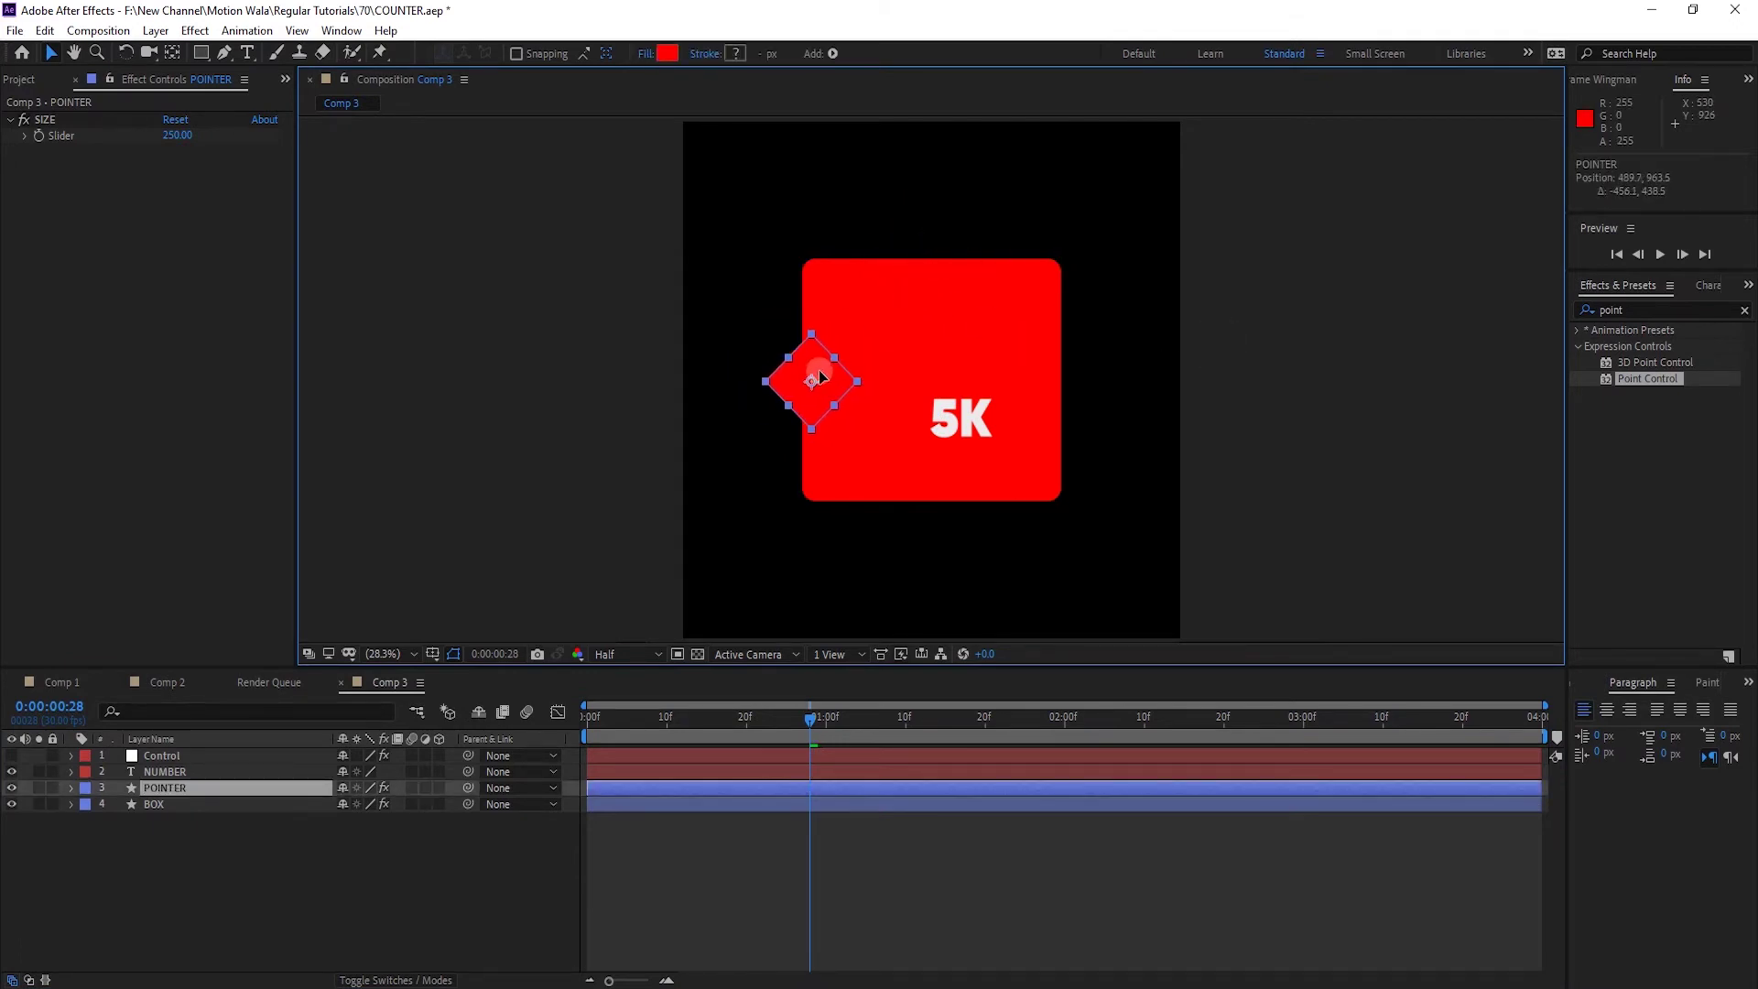
click(1159, 607)
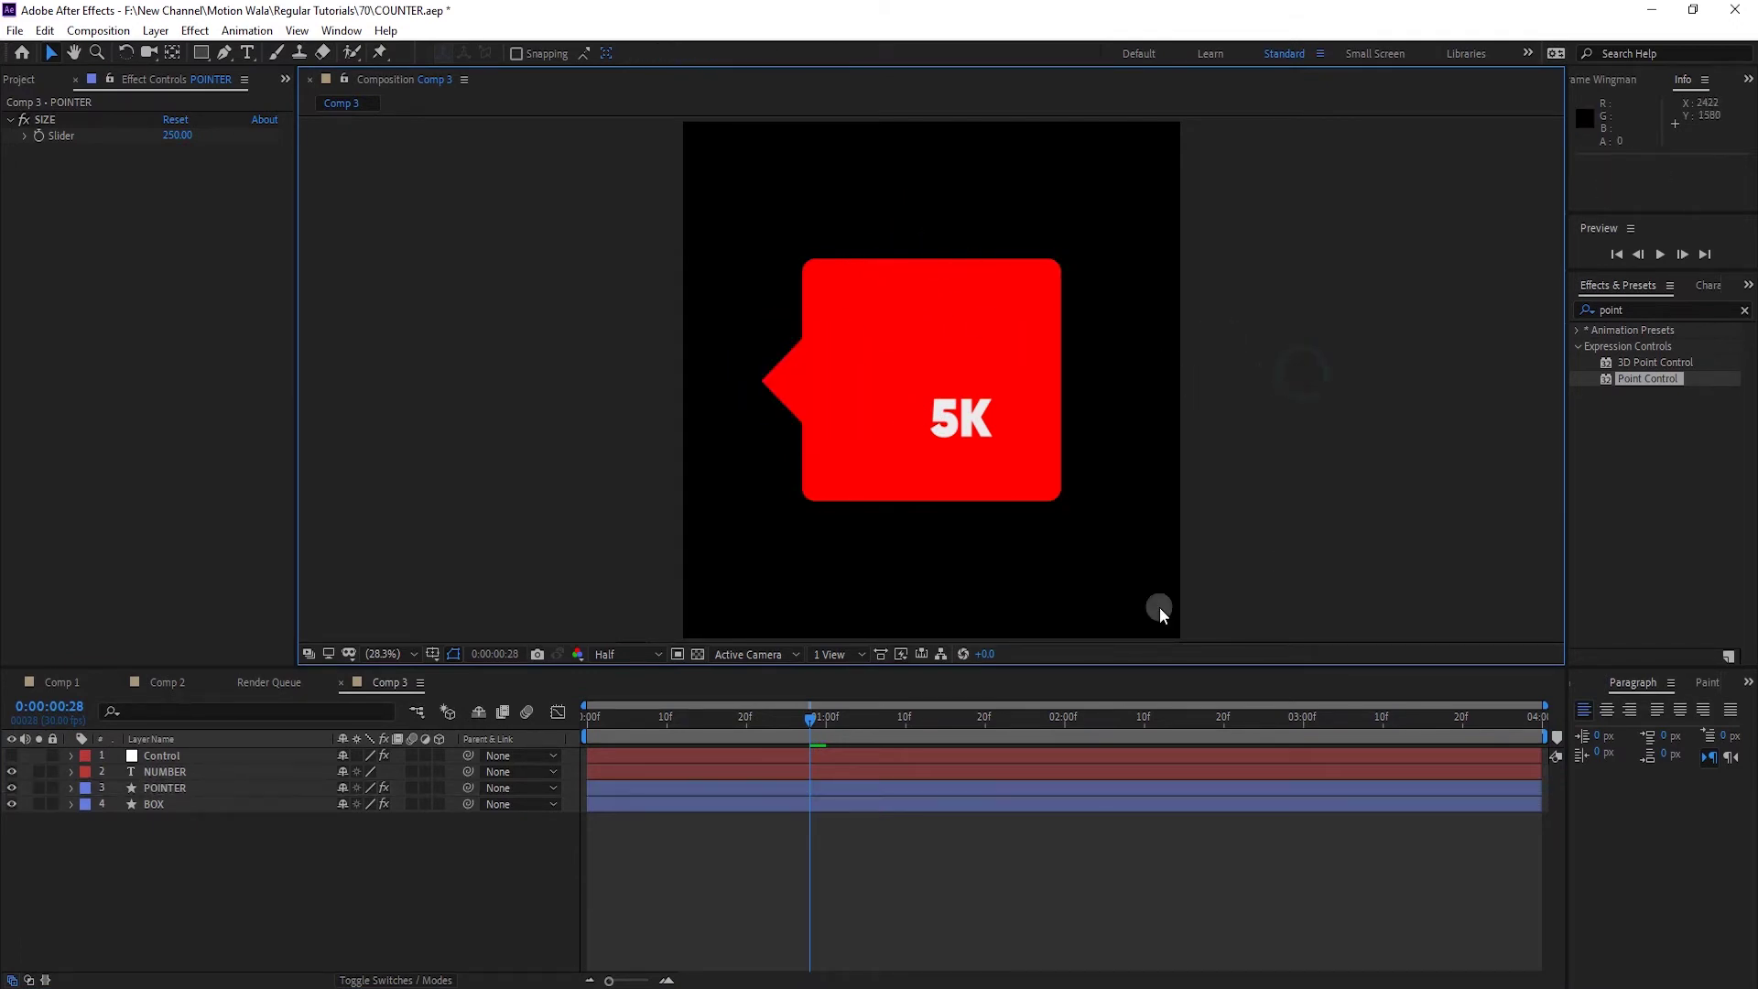
Nudge the POINTER layer slightly upward along the box's left edge and inspect its placement up close
click(816, 372)
click(602, 581)
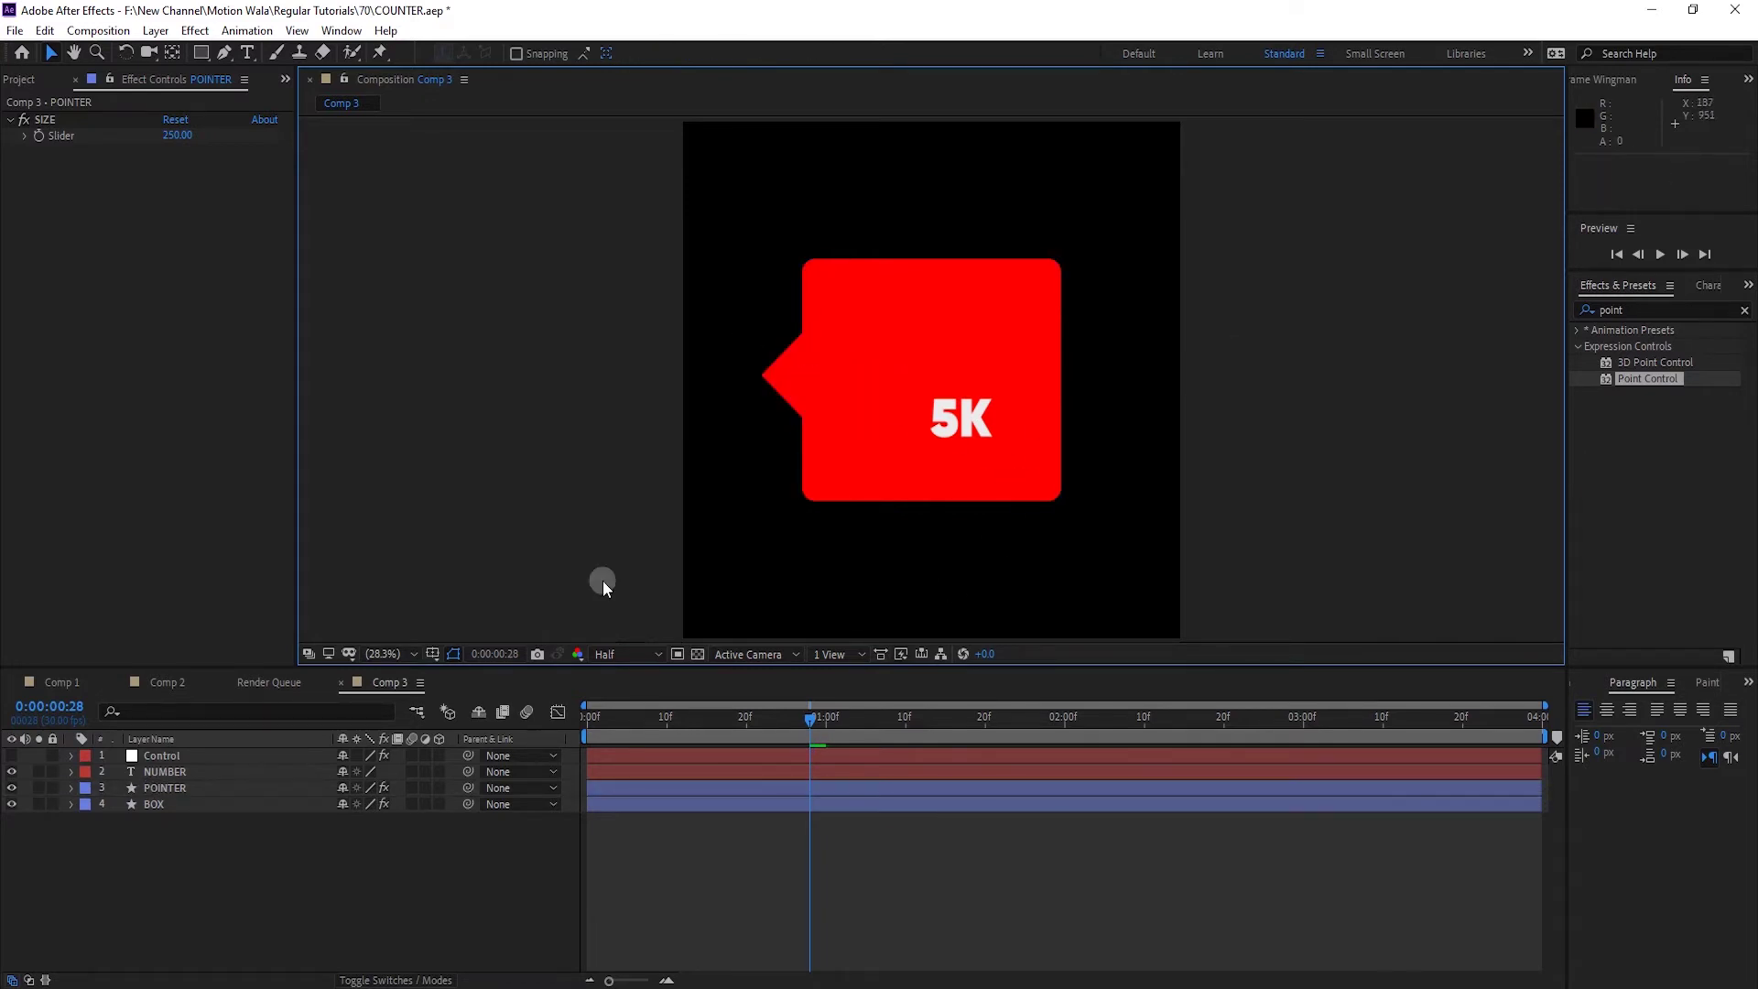
key(period)
key(period)
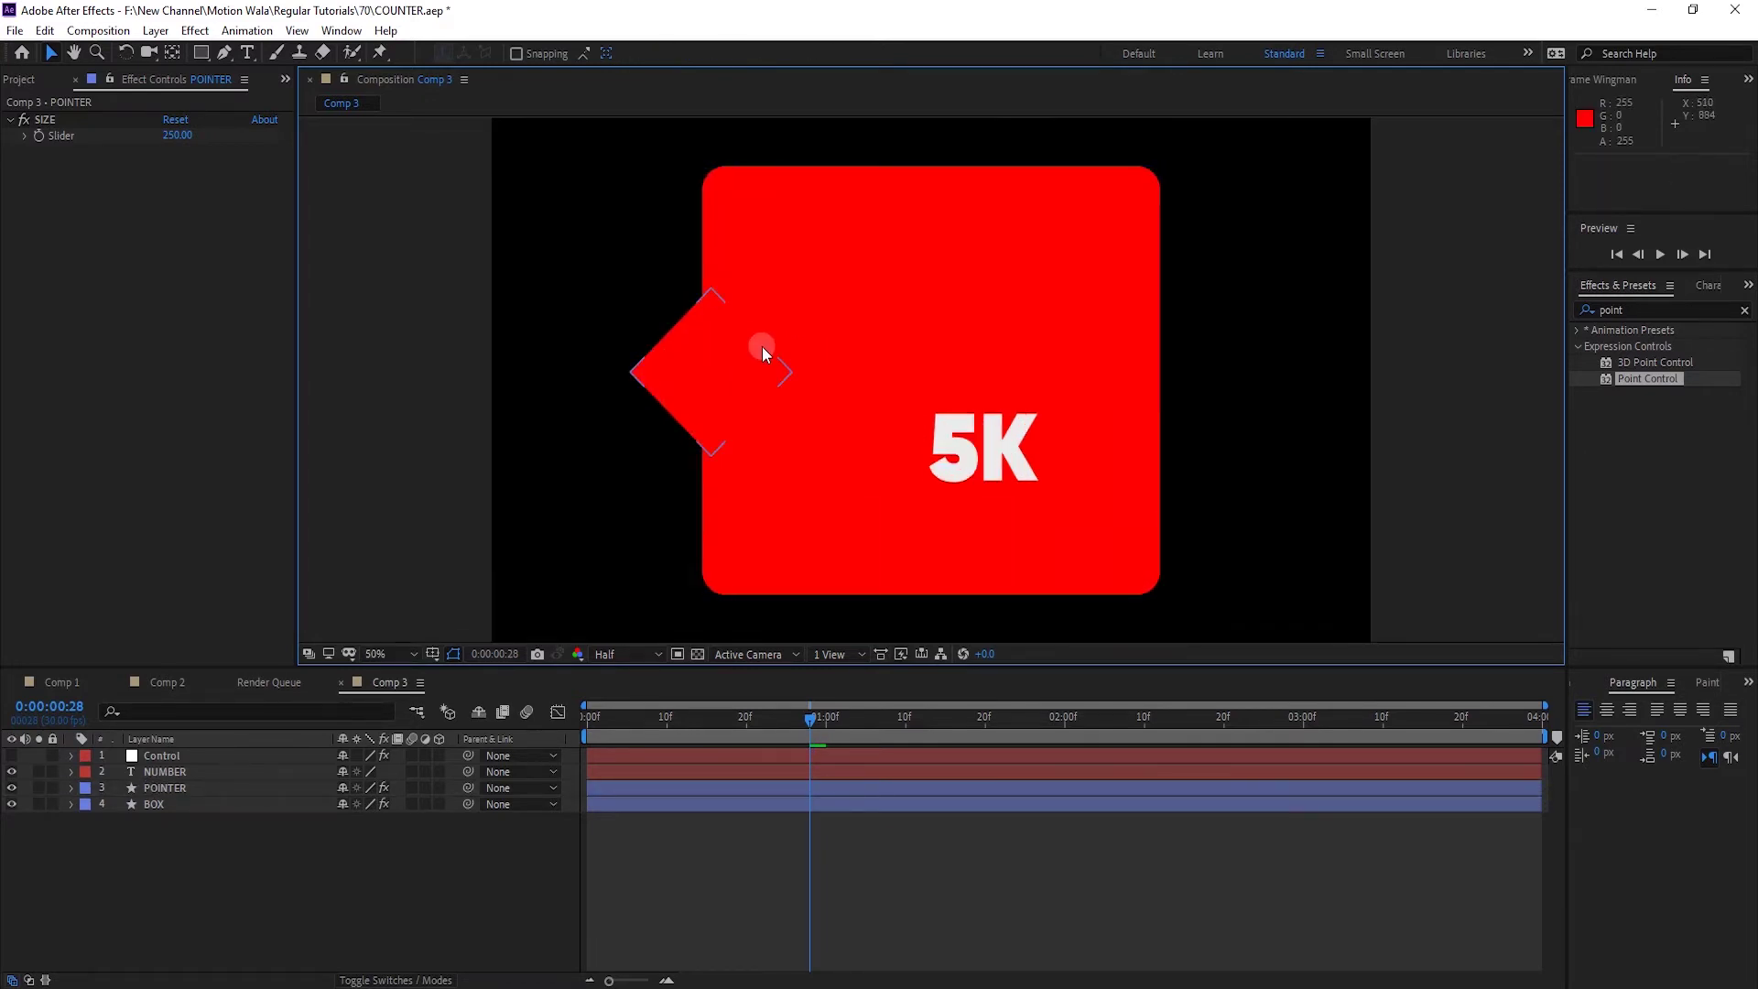
click(154, 789)
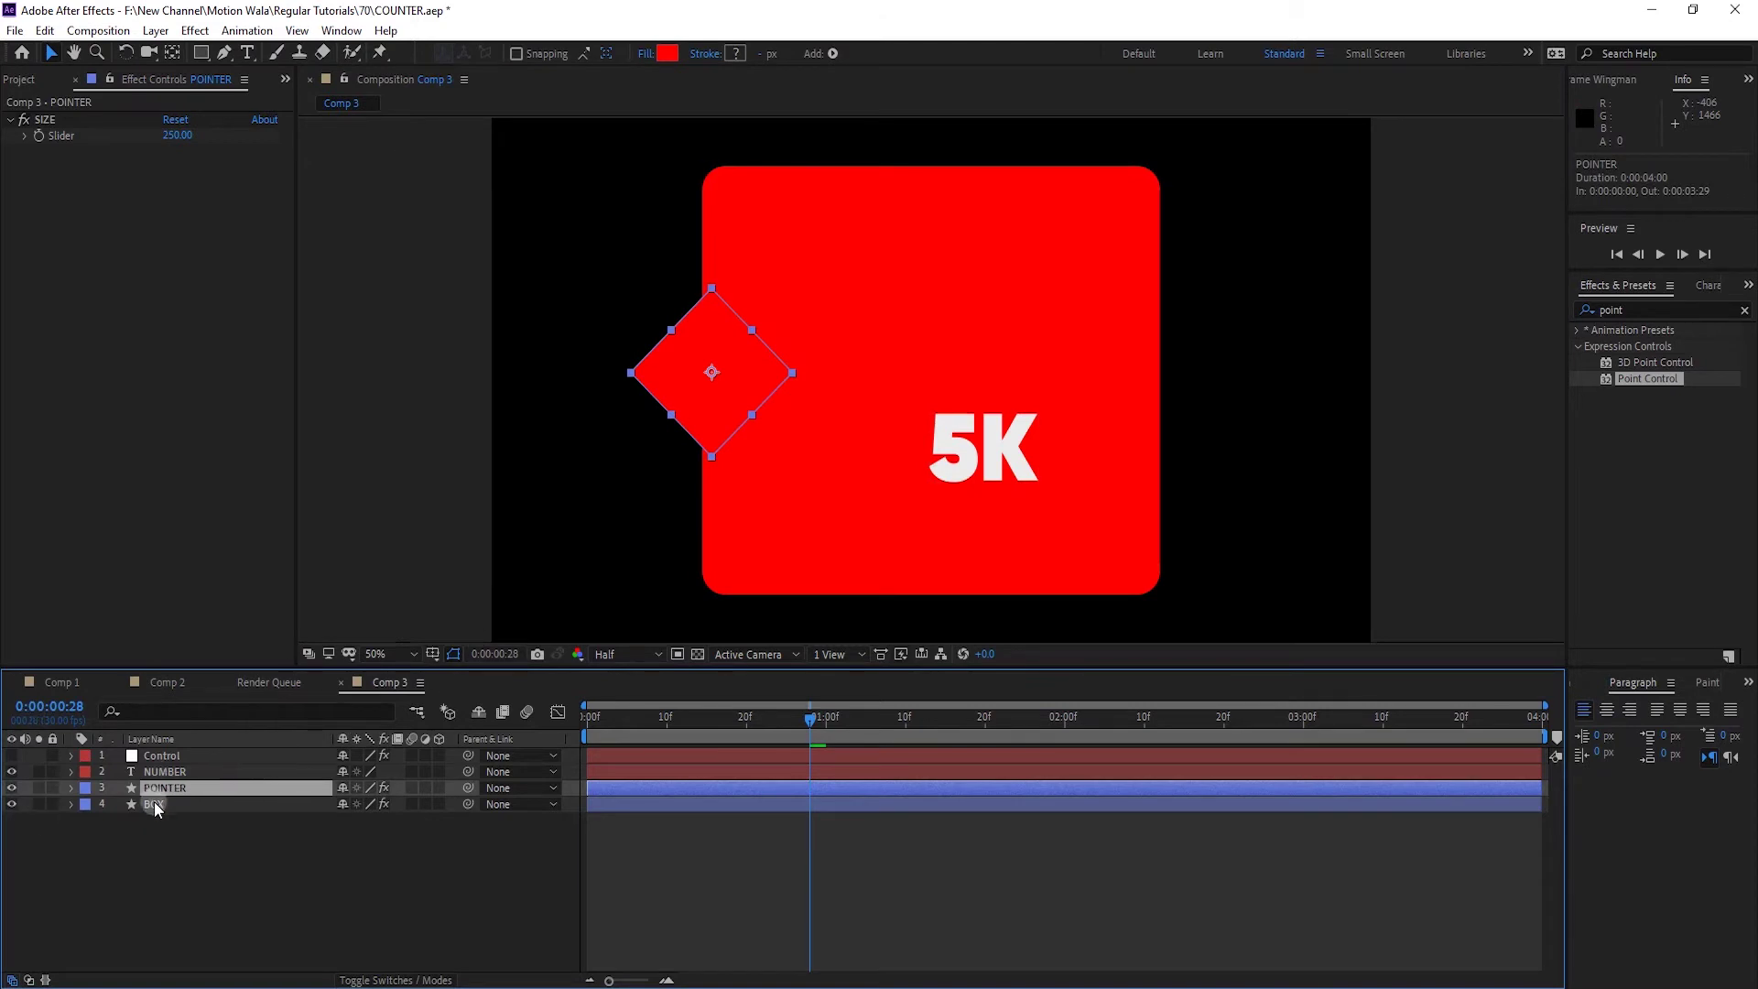
click(174, 817)
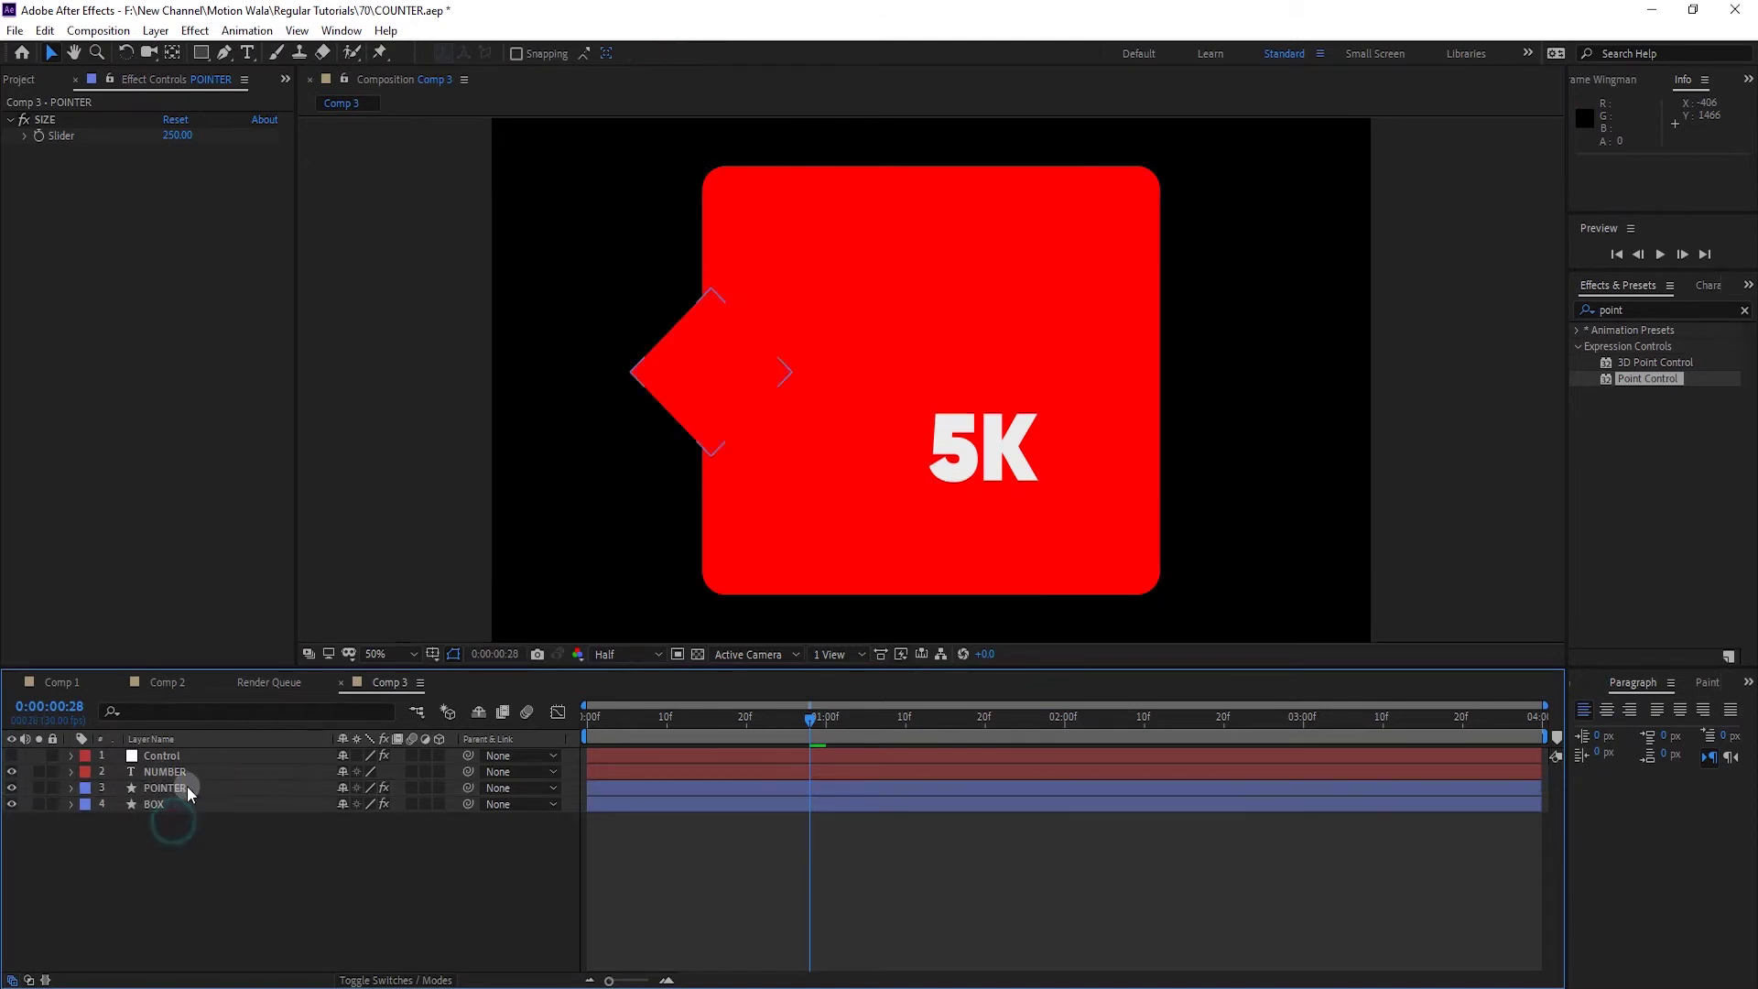
click(17, 81)
drag(55, 306, 176, 756)
scroll(891, 412, down, 4)
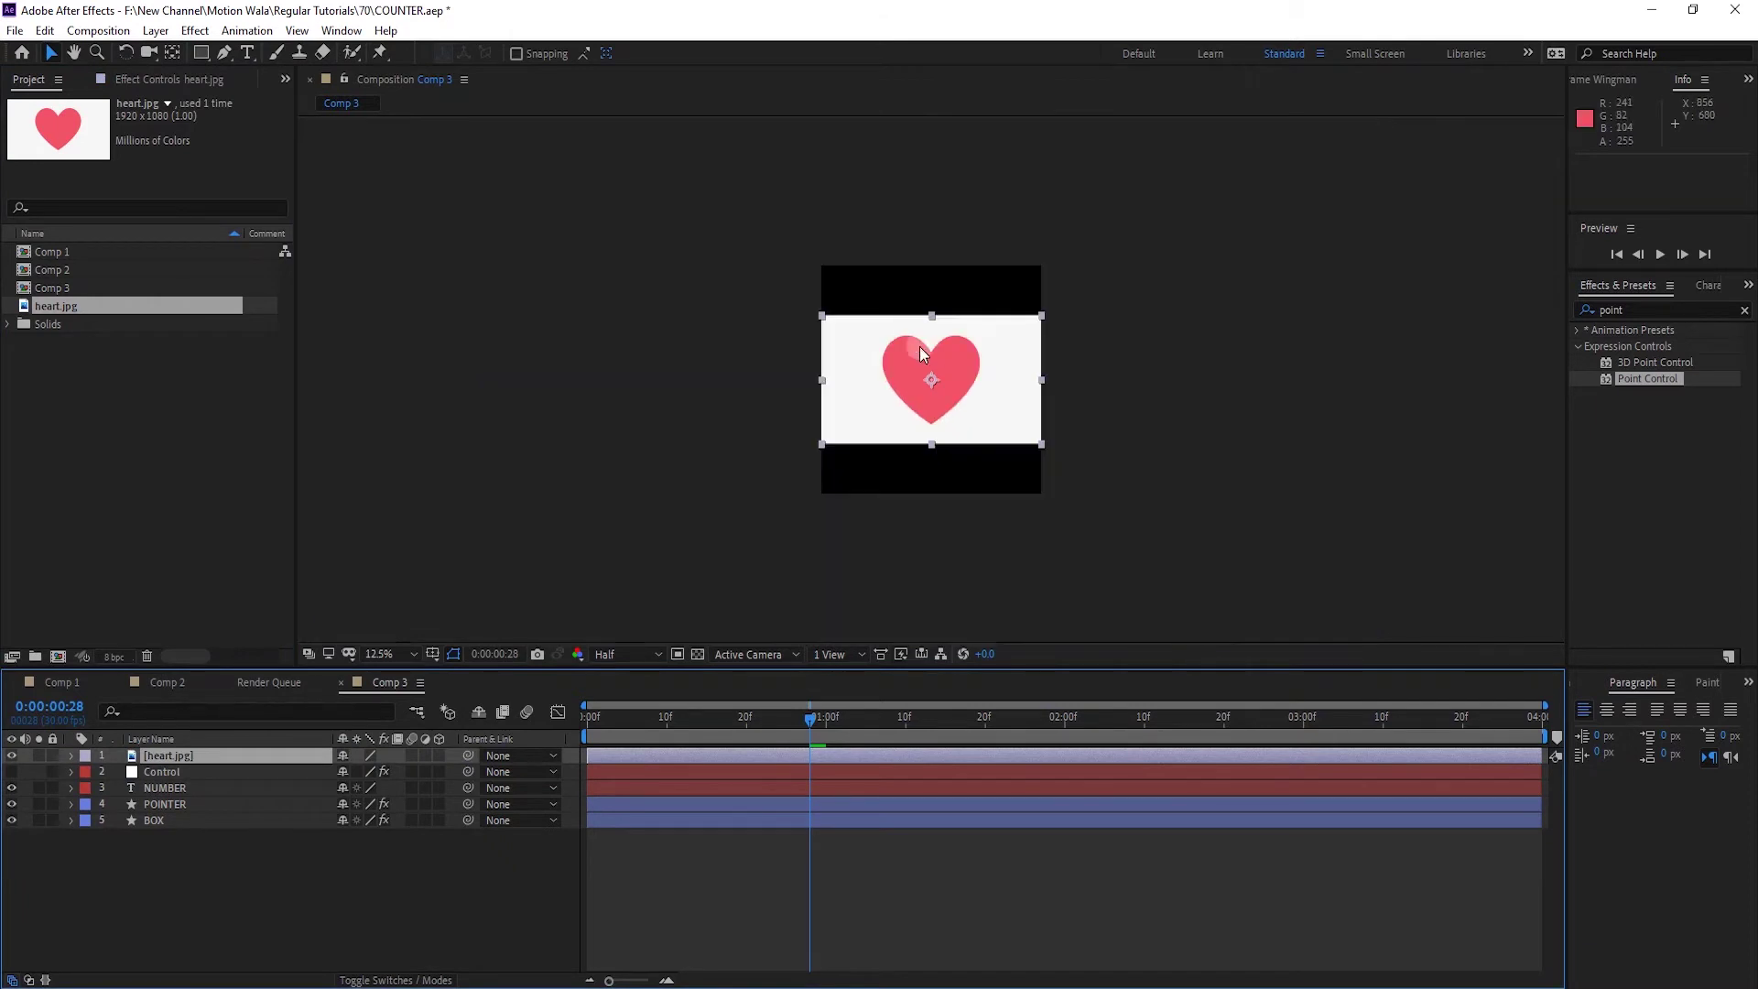
scroll(922, 355, up, 2)
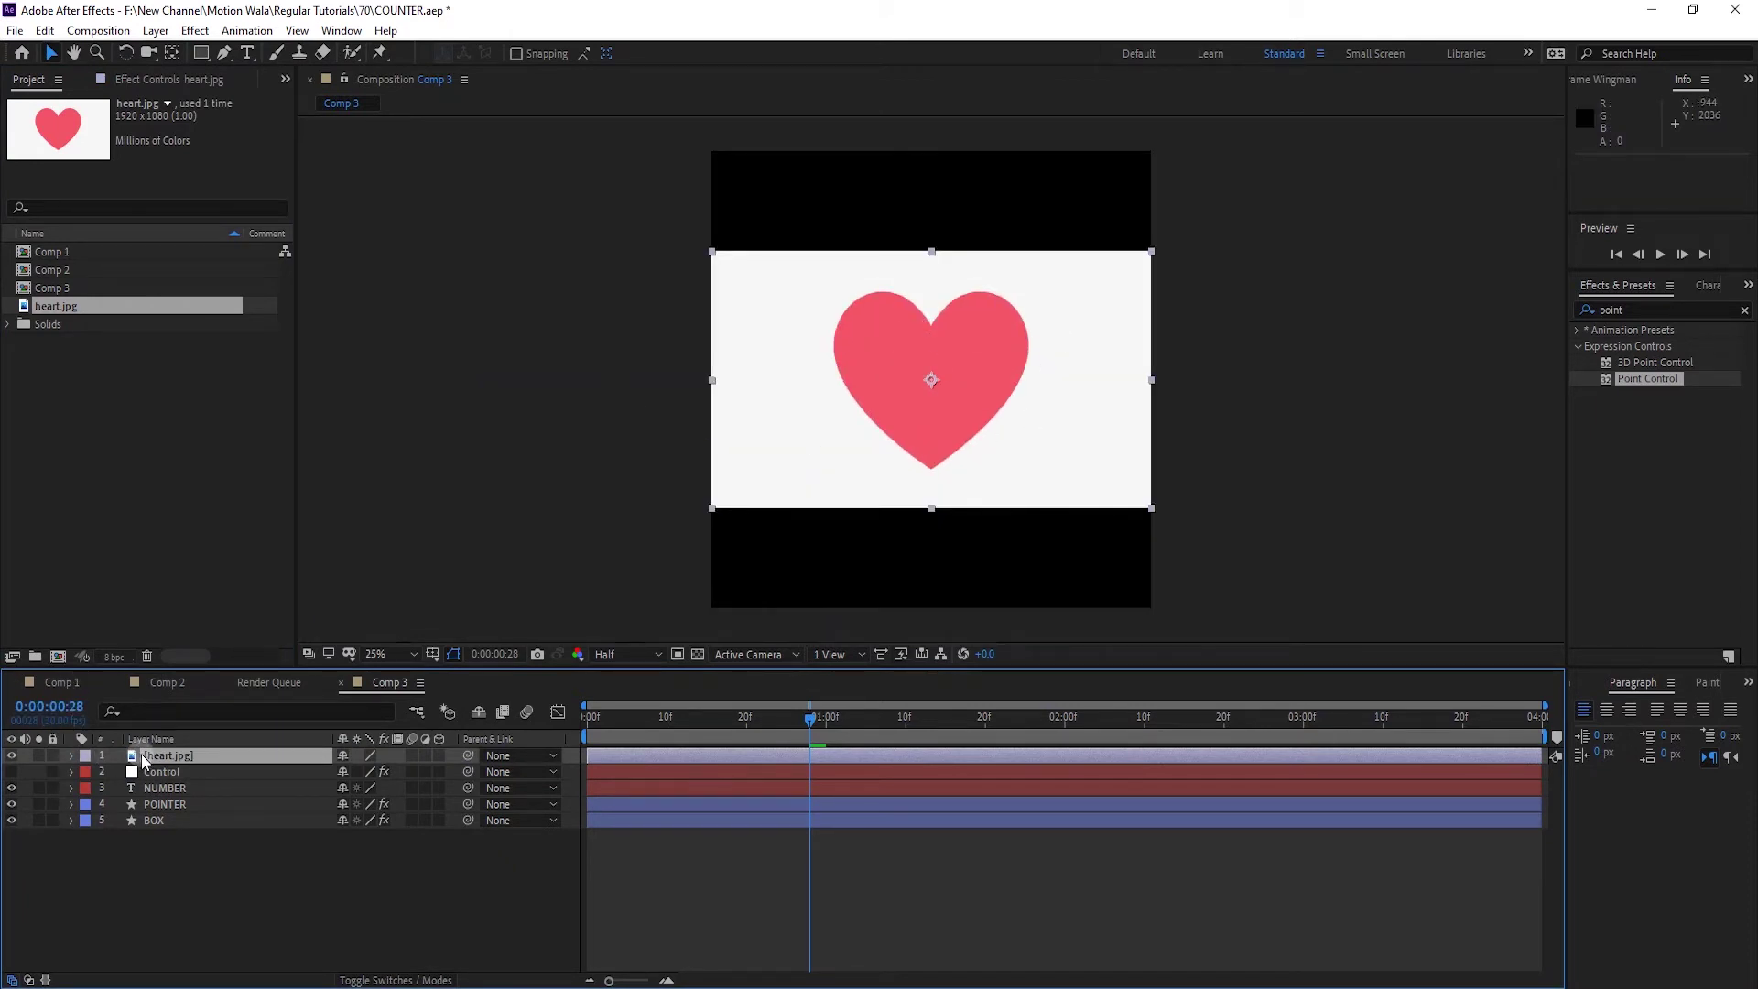
key(Delete)
Paste the HEART shape layer into Comp 3 and move it below the Control layer
key(ctrl+v)
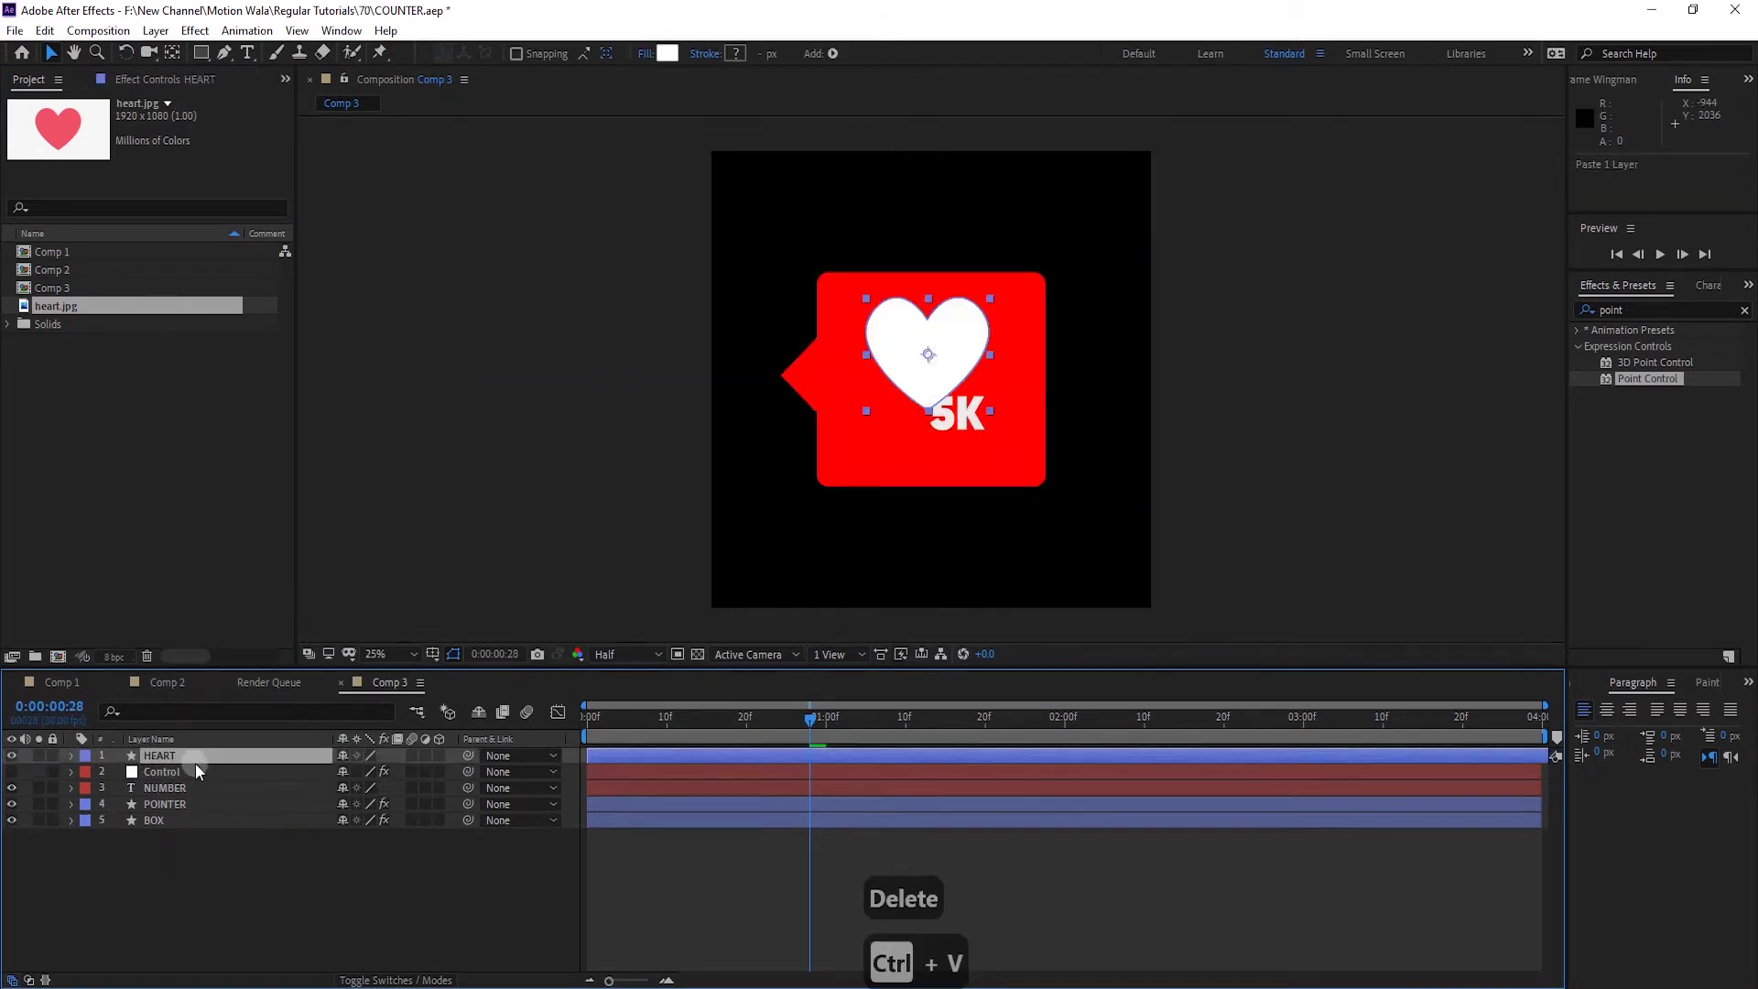
key(period)
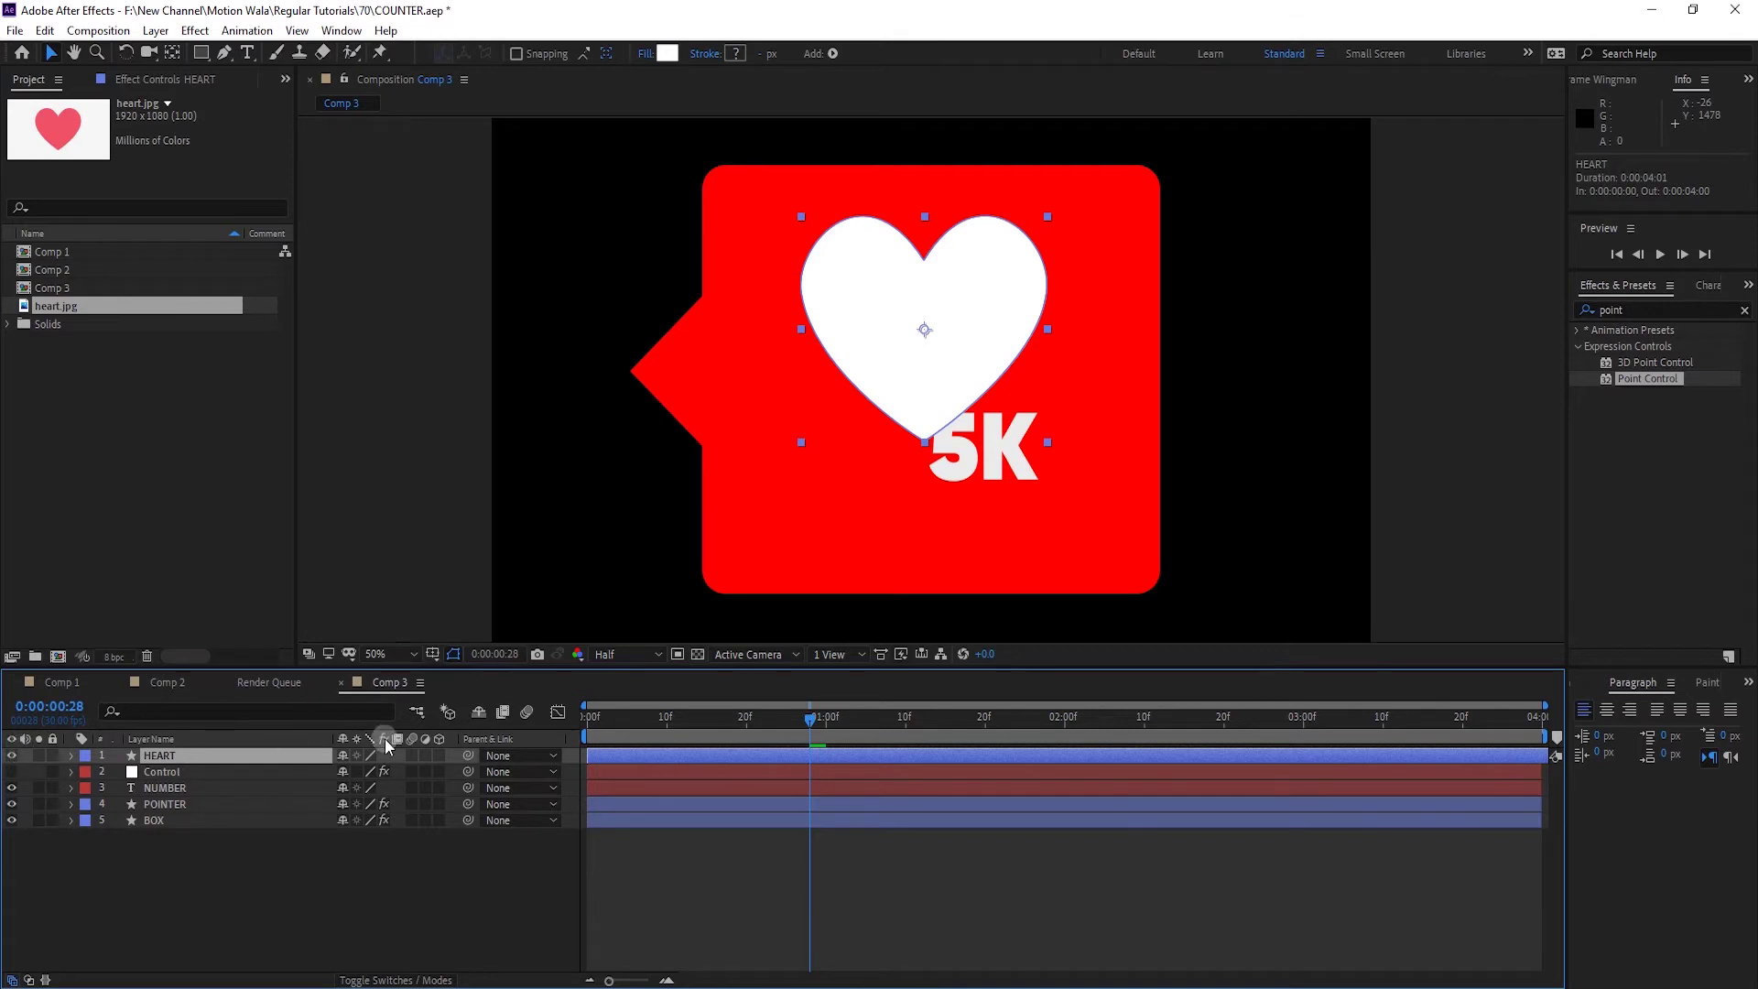
mouse_move(222, 761)
mouse_down()
mouse_move(188, 767)
mouse_move(246, 728)
mouse_move(206, 783)
mouse_move(201, 762)
mouse_move(201, 788)
mouse_up()
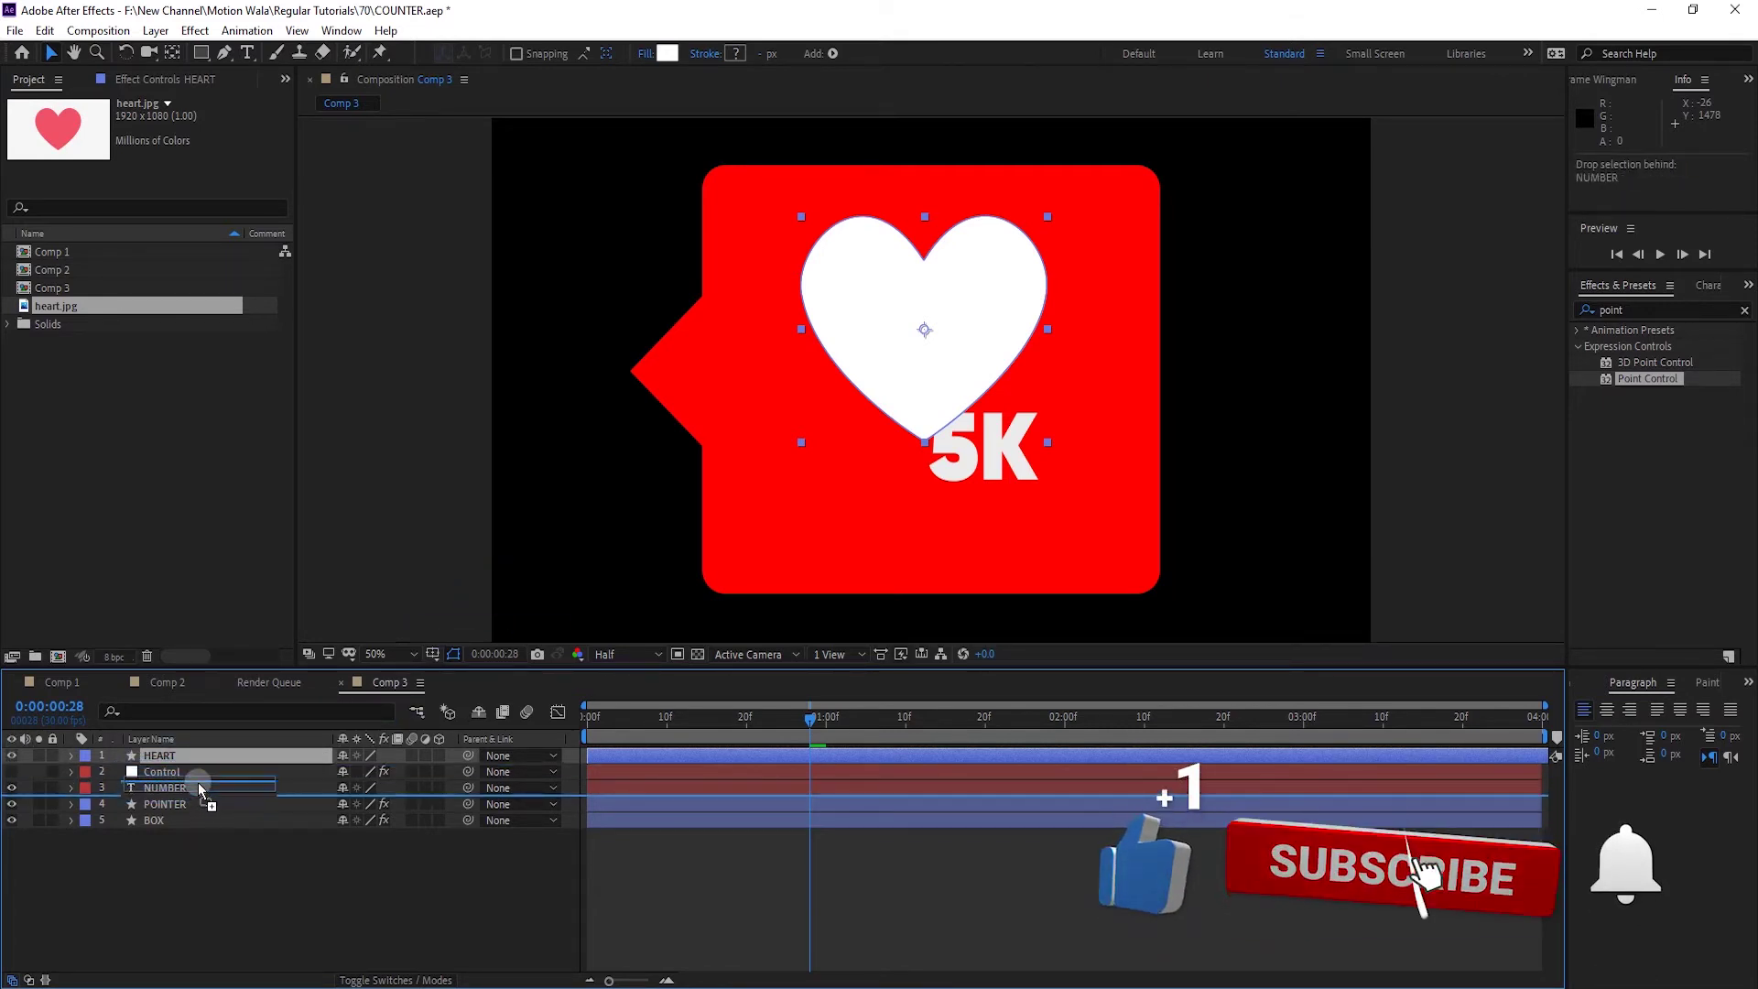
key(F3)
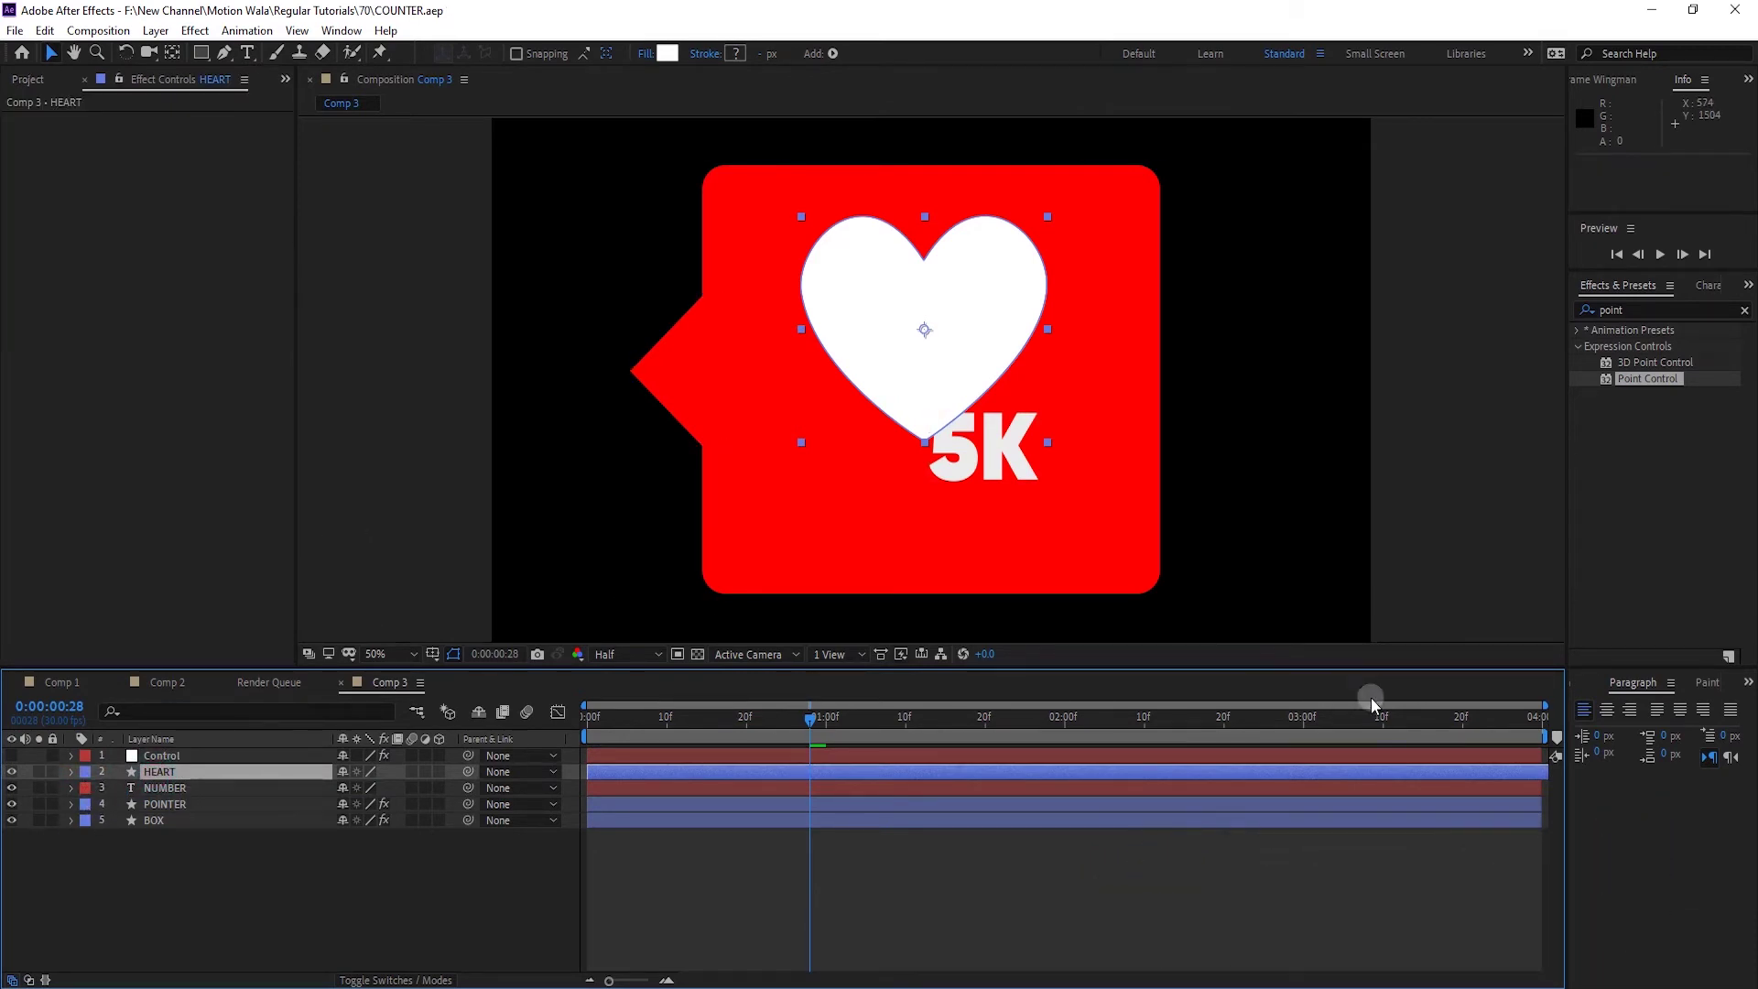
scroll(849, 404, down, 1)
scroll(850, 409, up, 1)
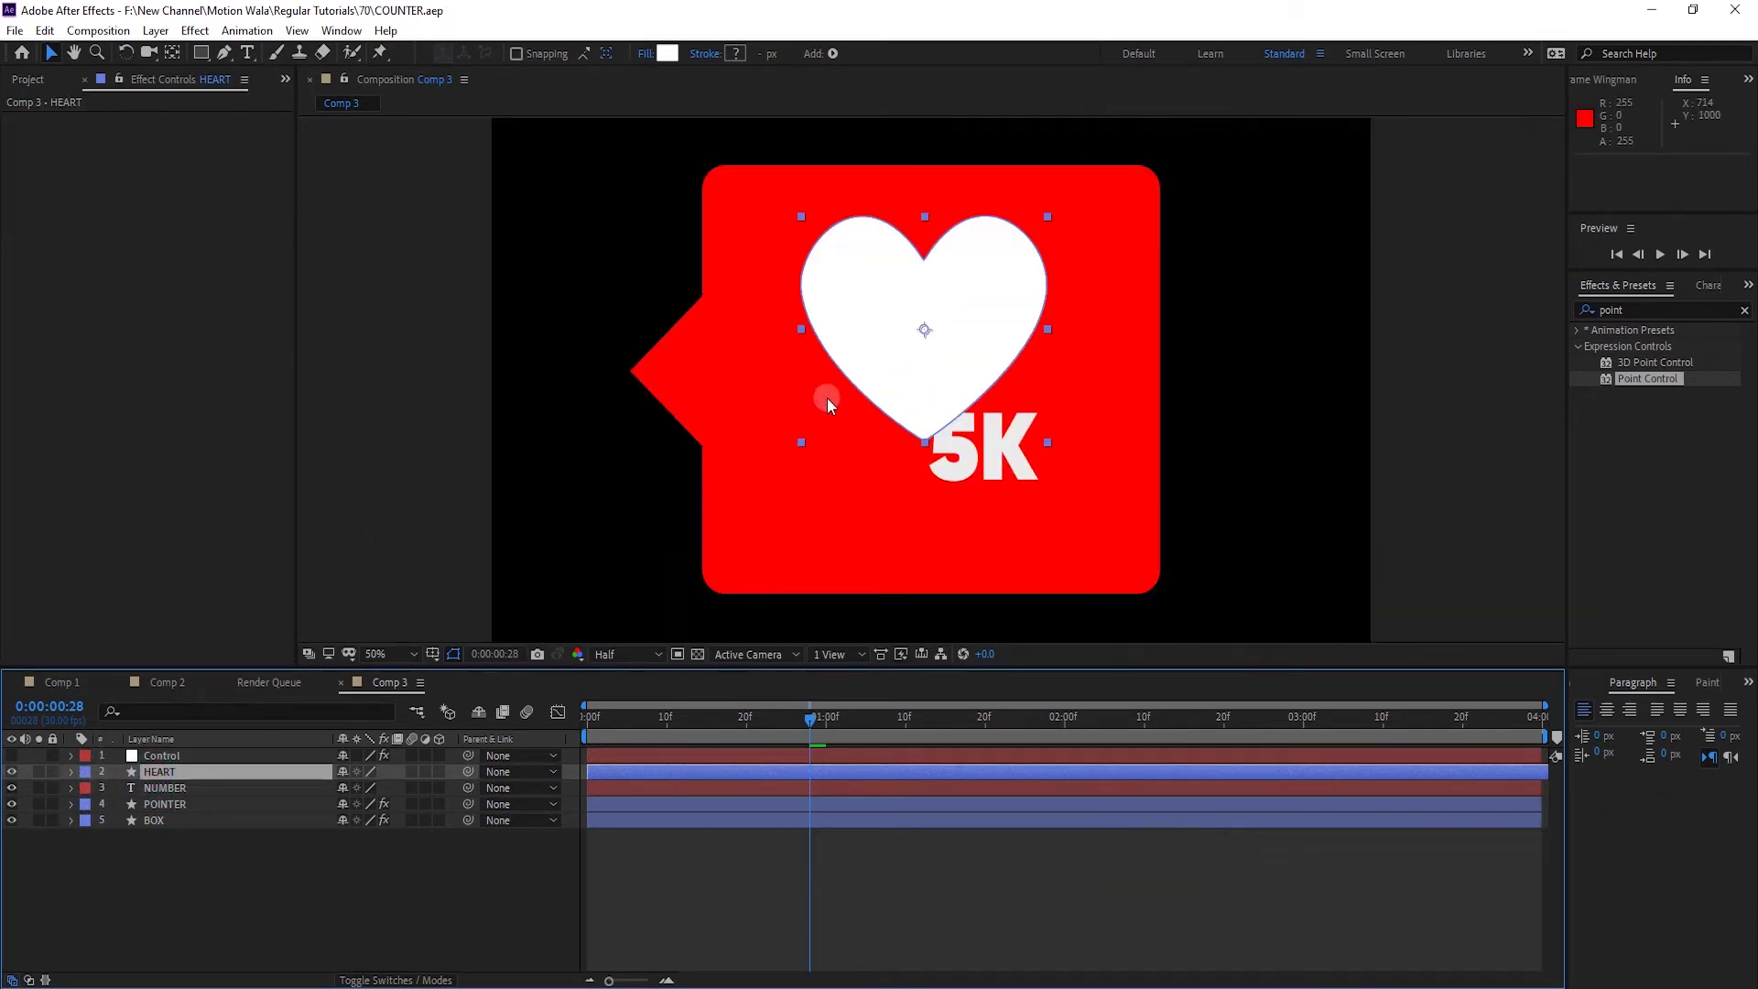
scroll(820, 386, down, 1)
Bring up the EZInertia script and go over its Composition and Layer options
click(1569, 680)
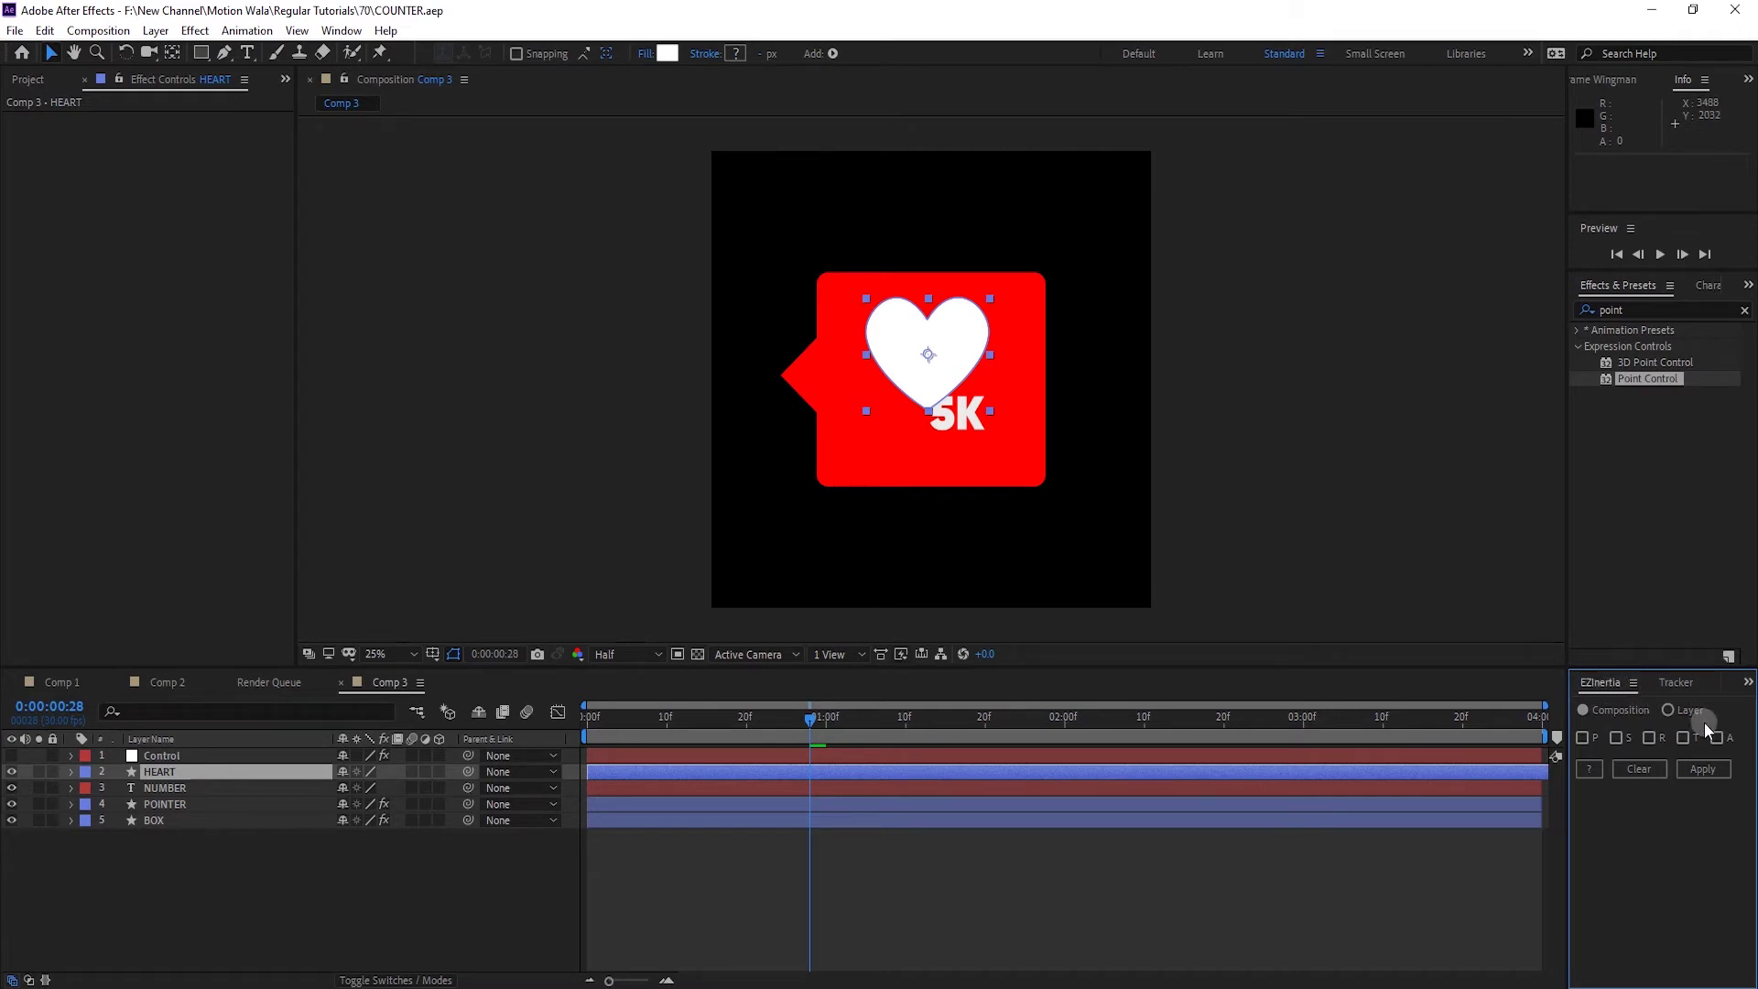
click(1621, 718)
click(1668, 710)
Set Scale and Rotation keyframes on the BOX layer at 0:00:00:10 and reveal both keyframed properties
click(153, 820)
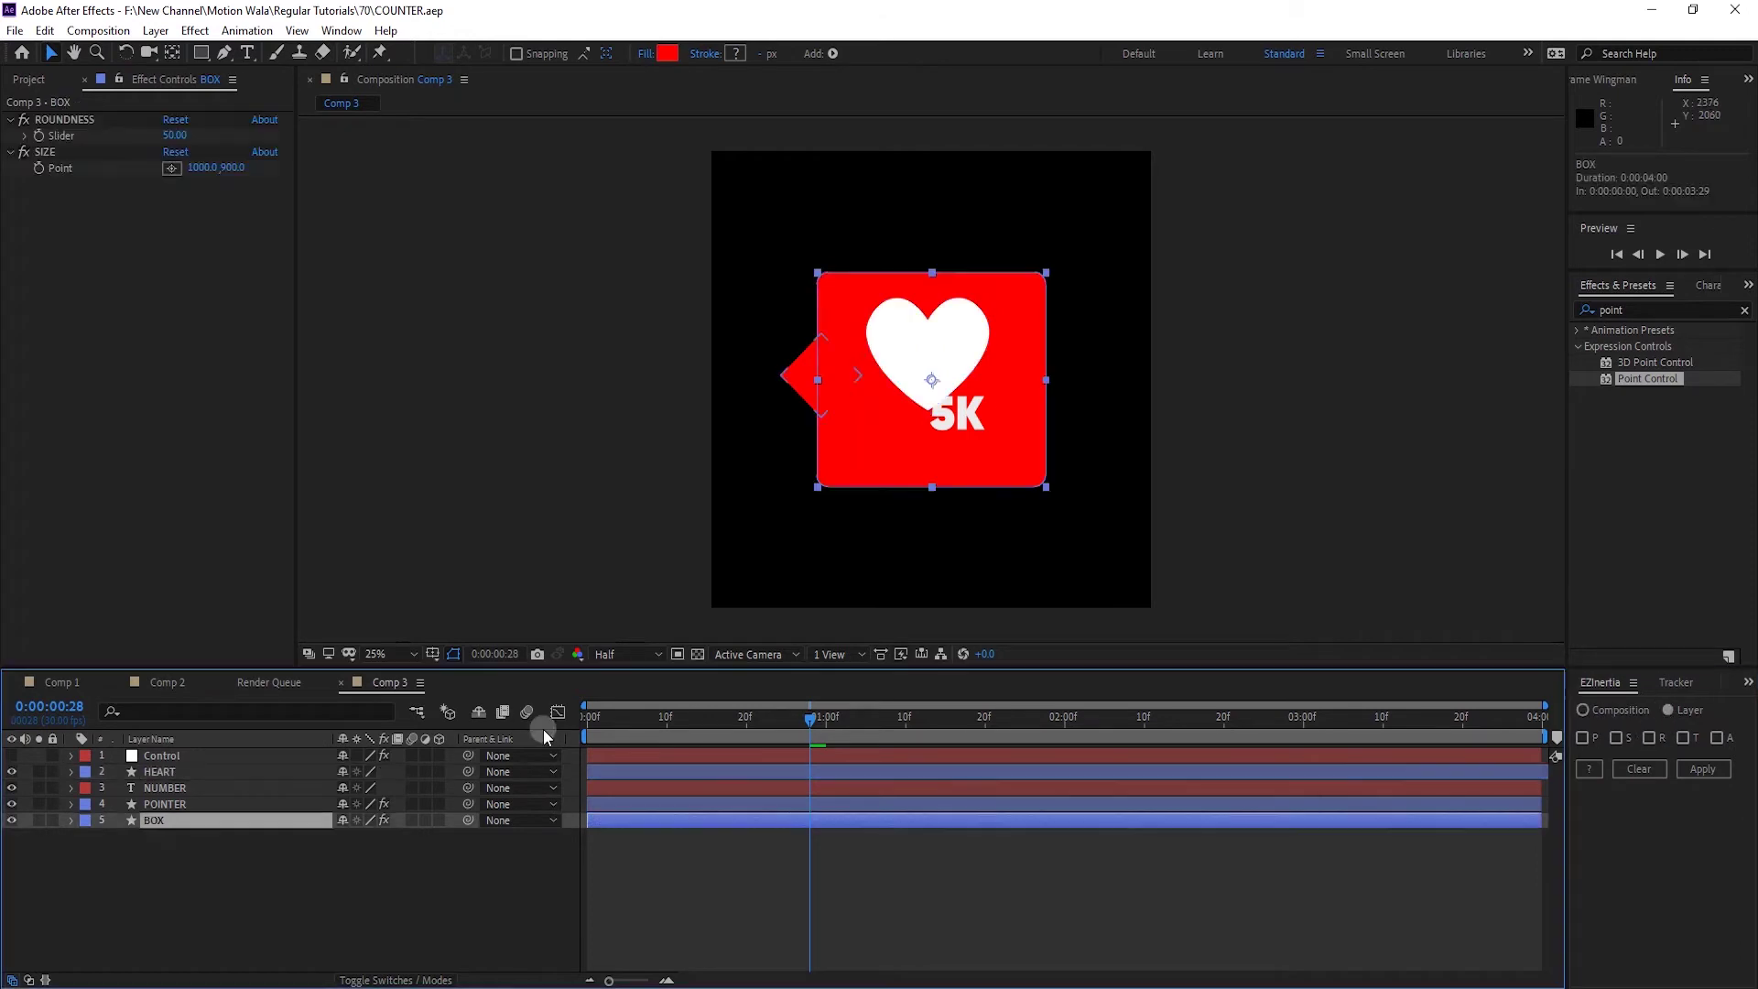
click(666, 717)
key(s)
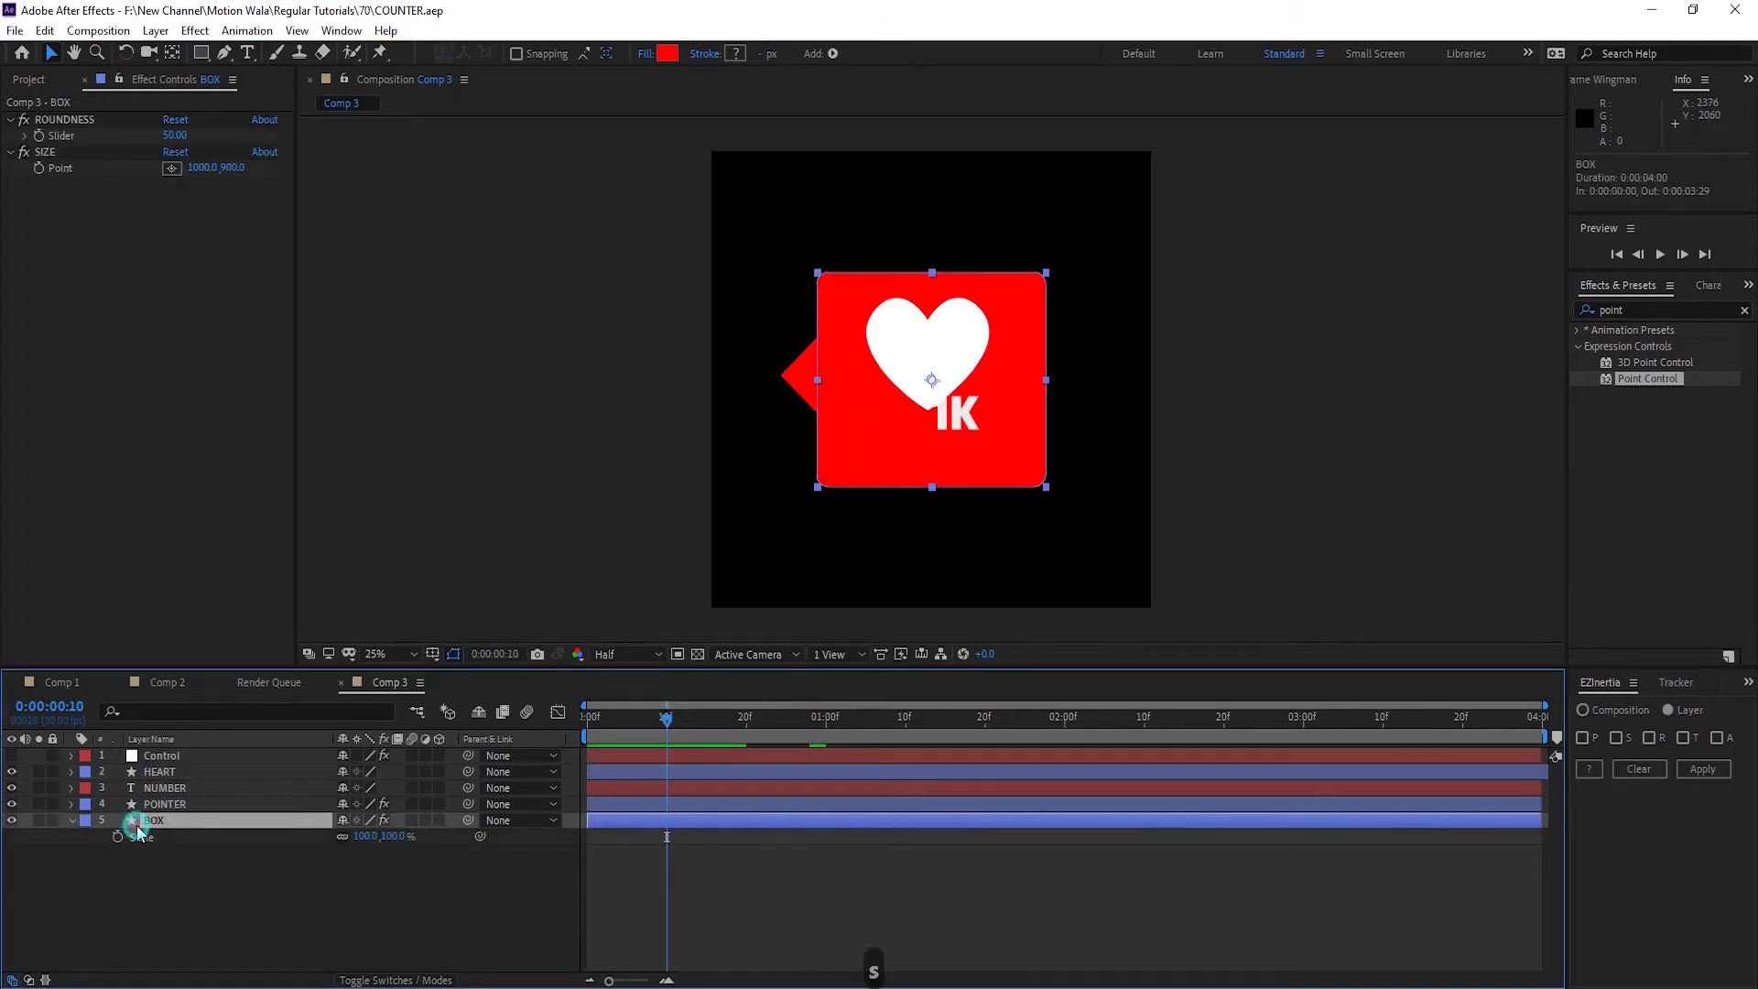
key(r)
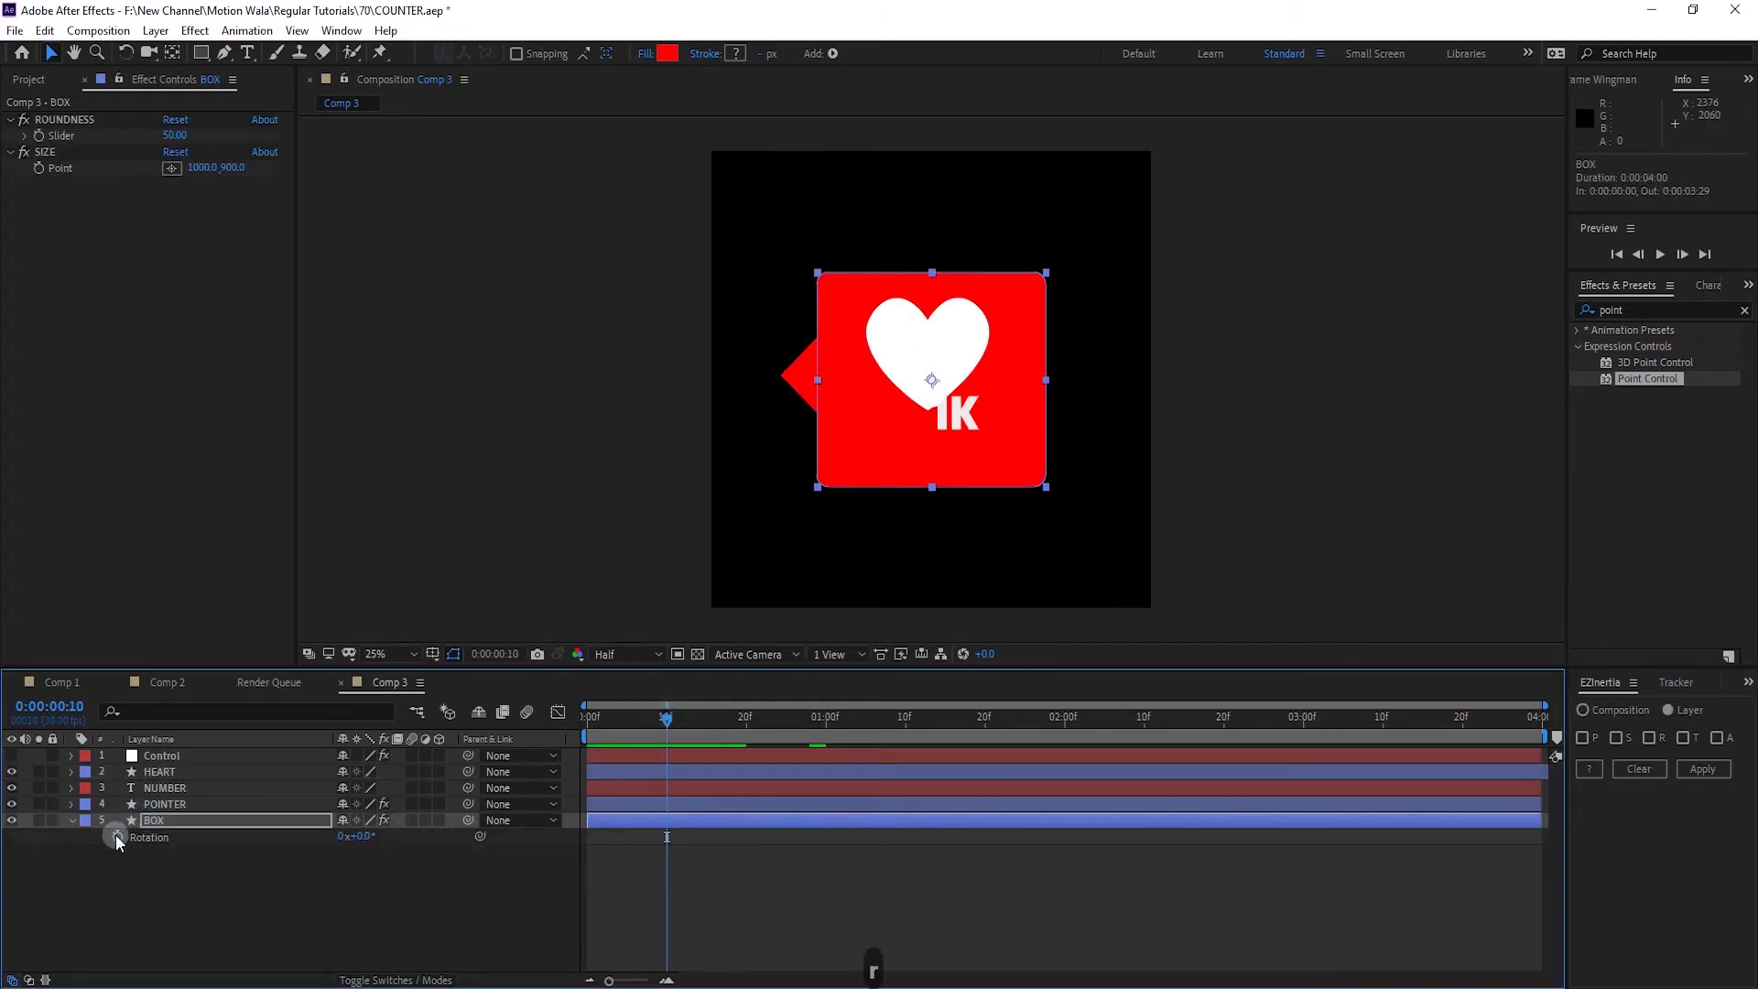
click(116, 836)
key(u)
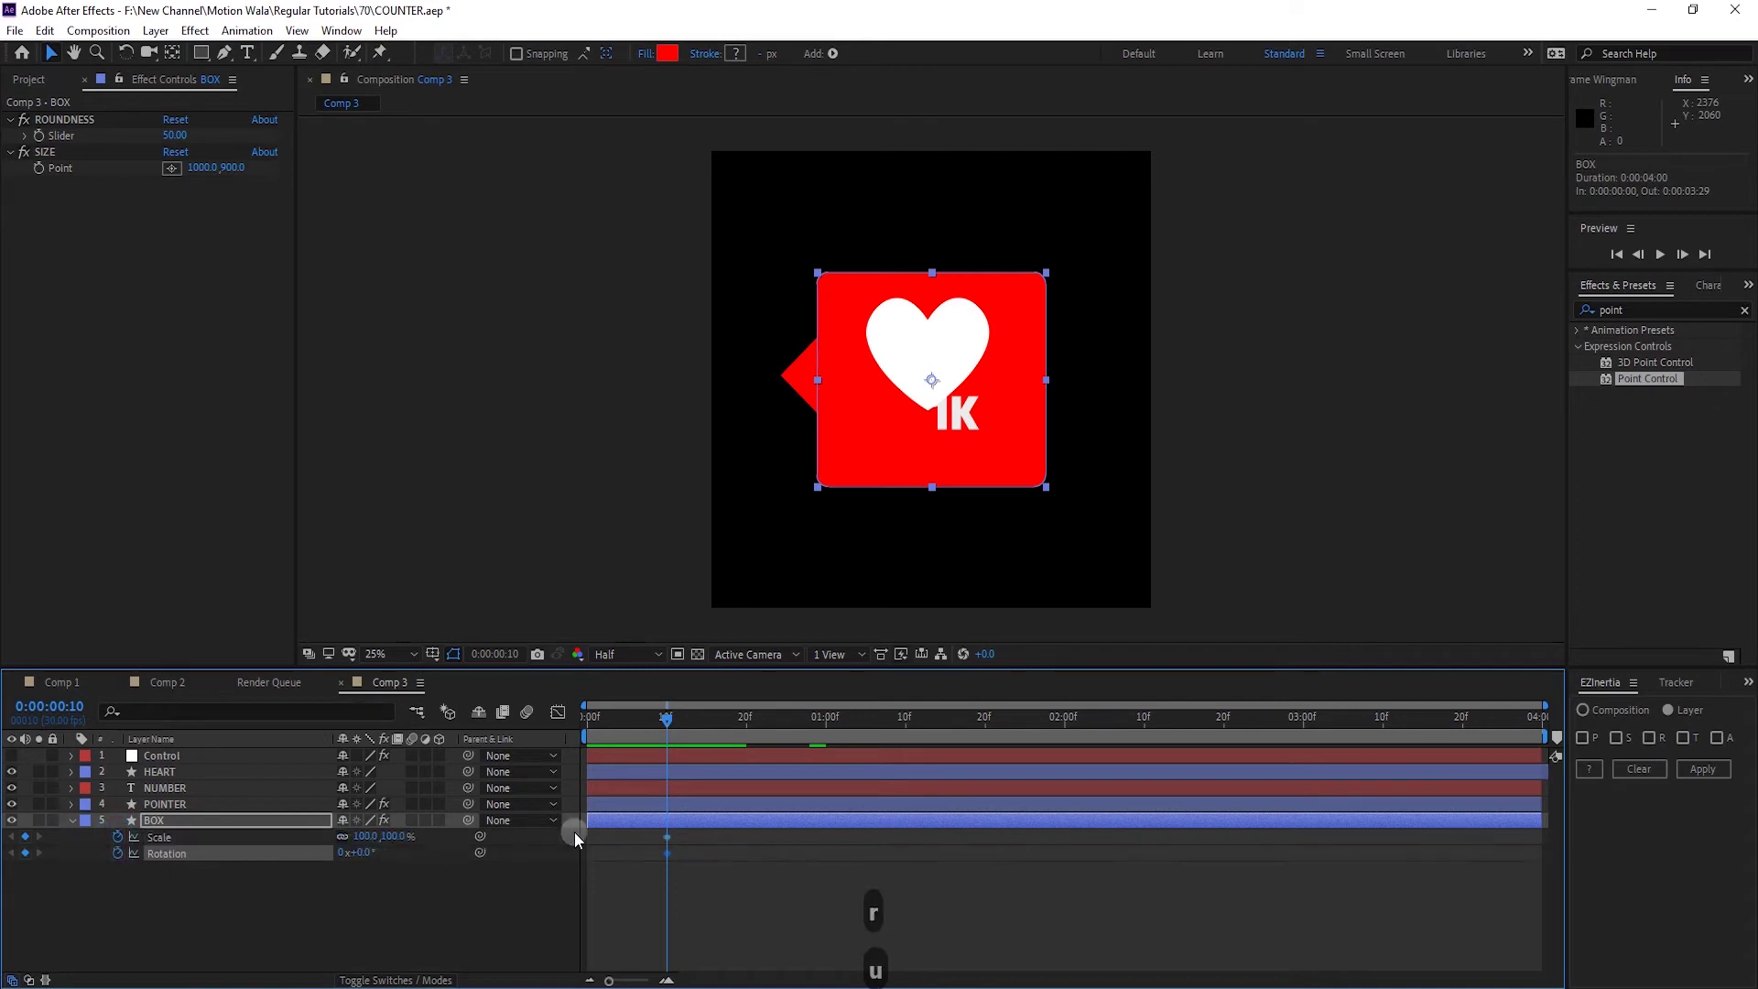
Apply EZInertia in Layer mode to the BOX layer's scale and rotation, and look over its Amplitude, Frequency and Decay sliders
click(1617, 738)
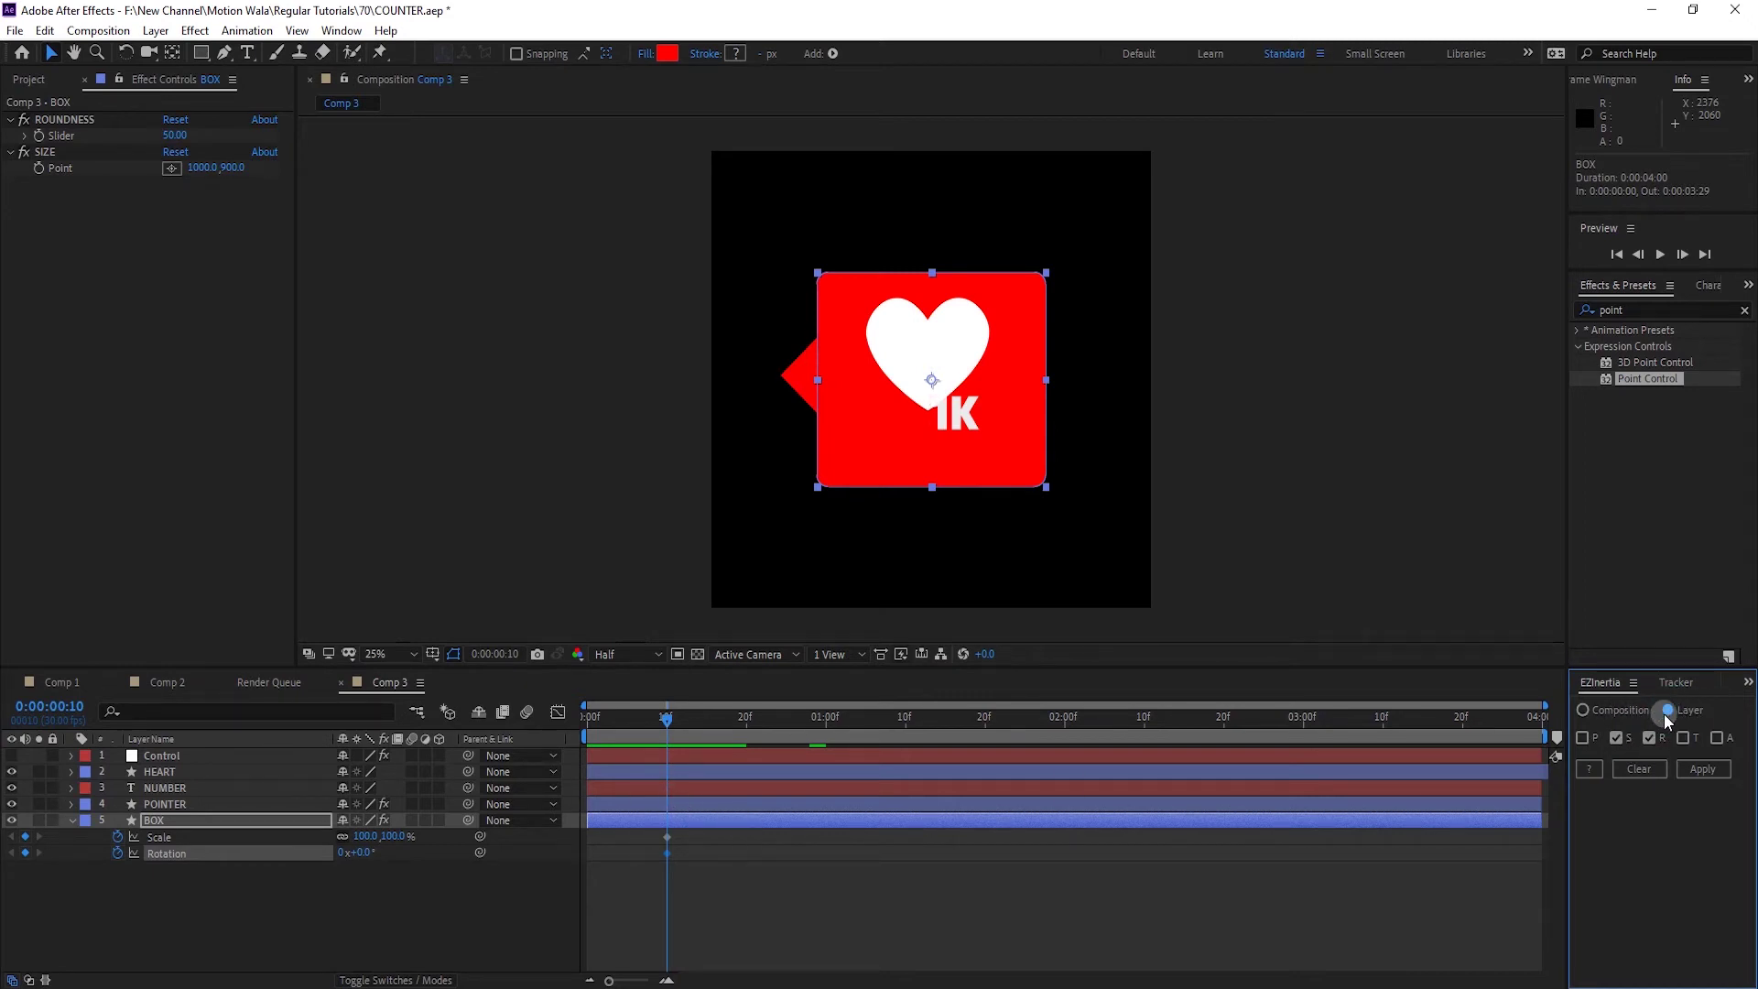
click(628, 819)
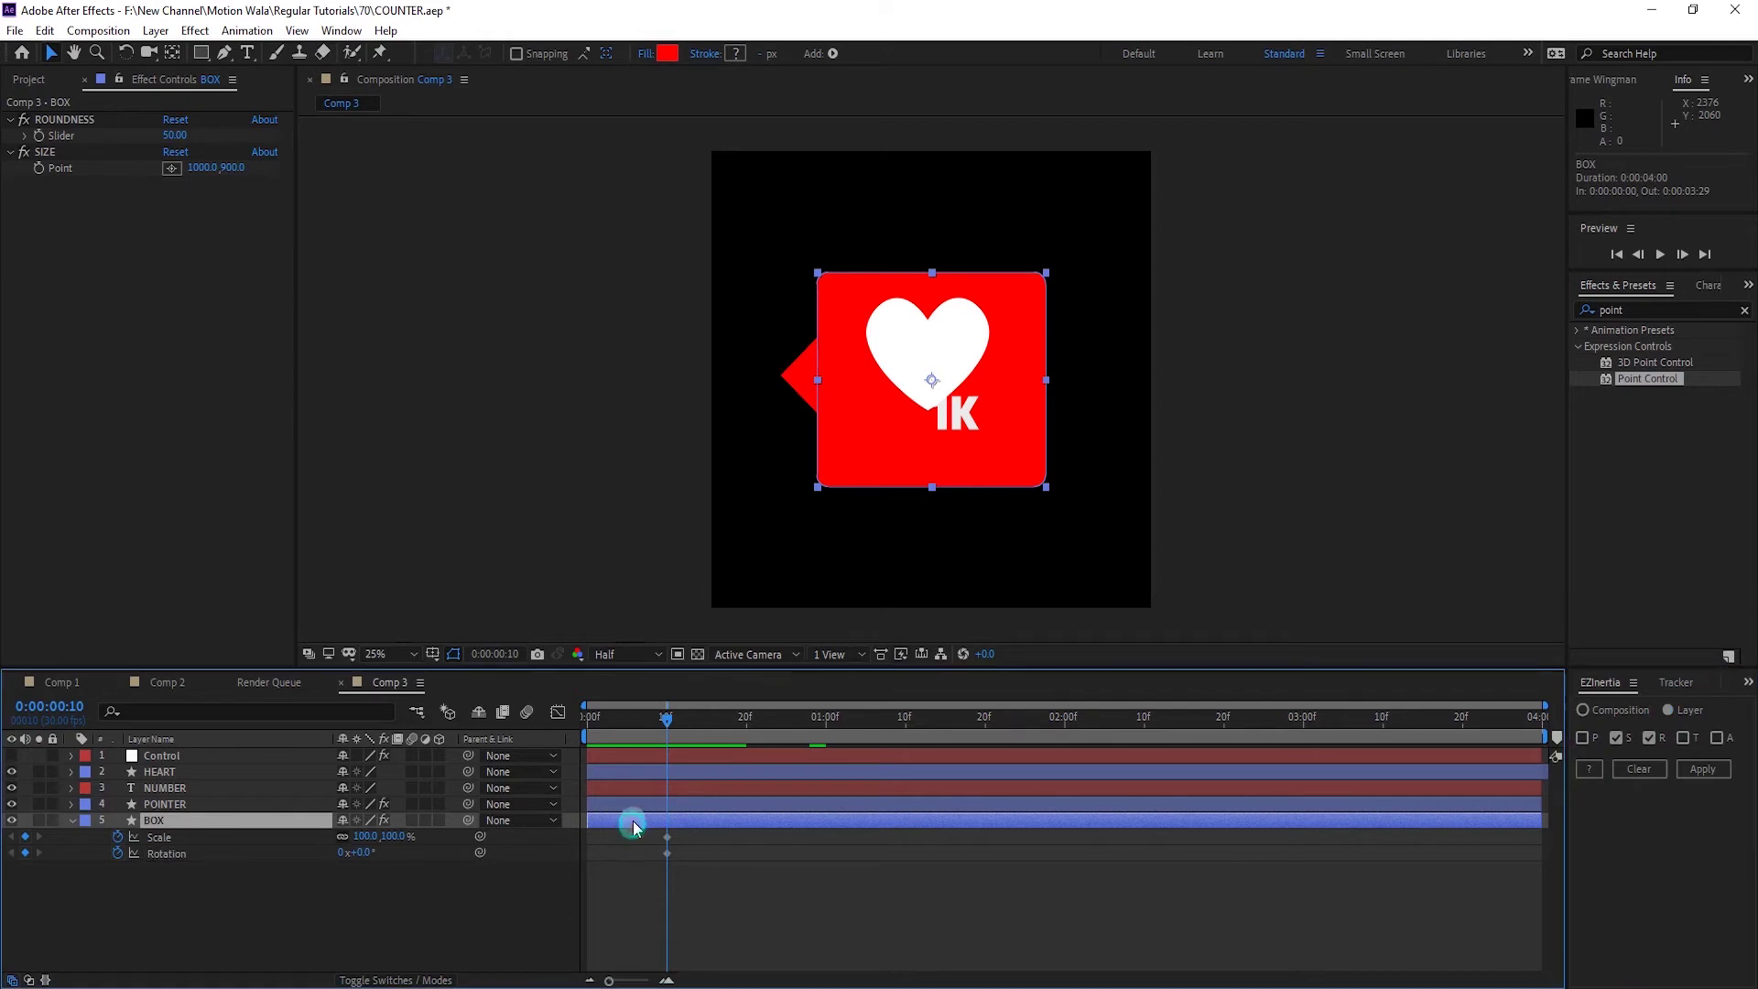
click(1704, 768)
scroll(599, 816, up, 3)
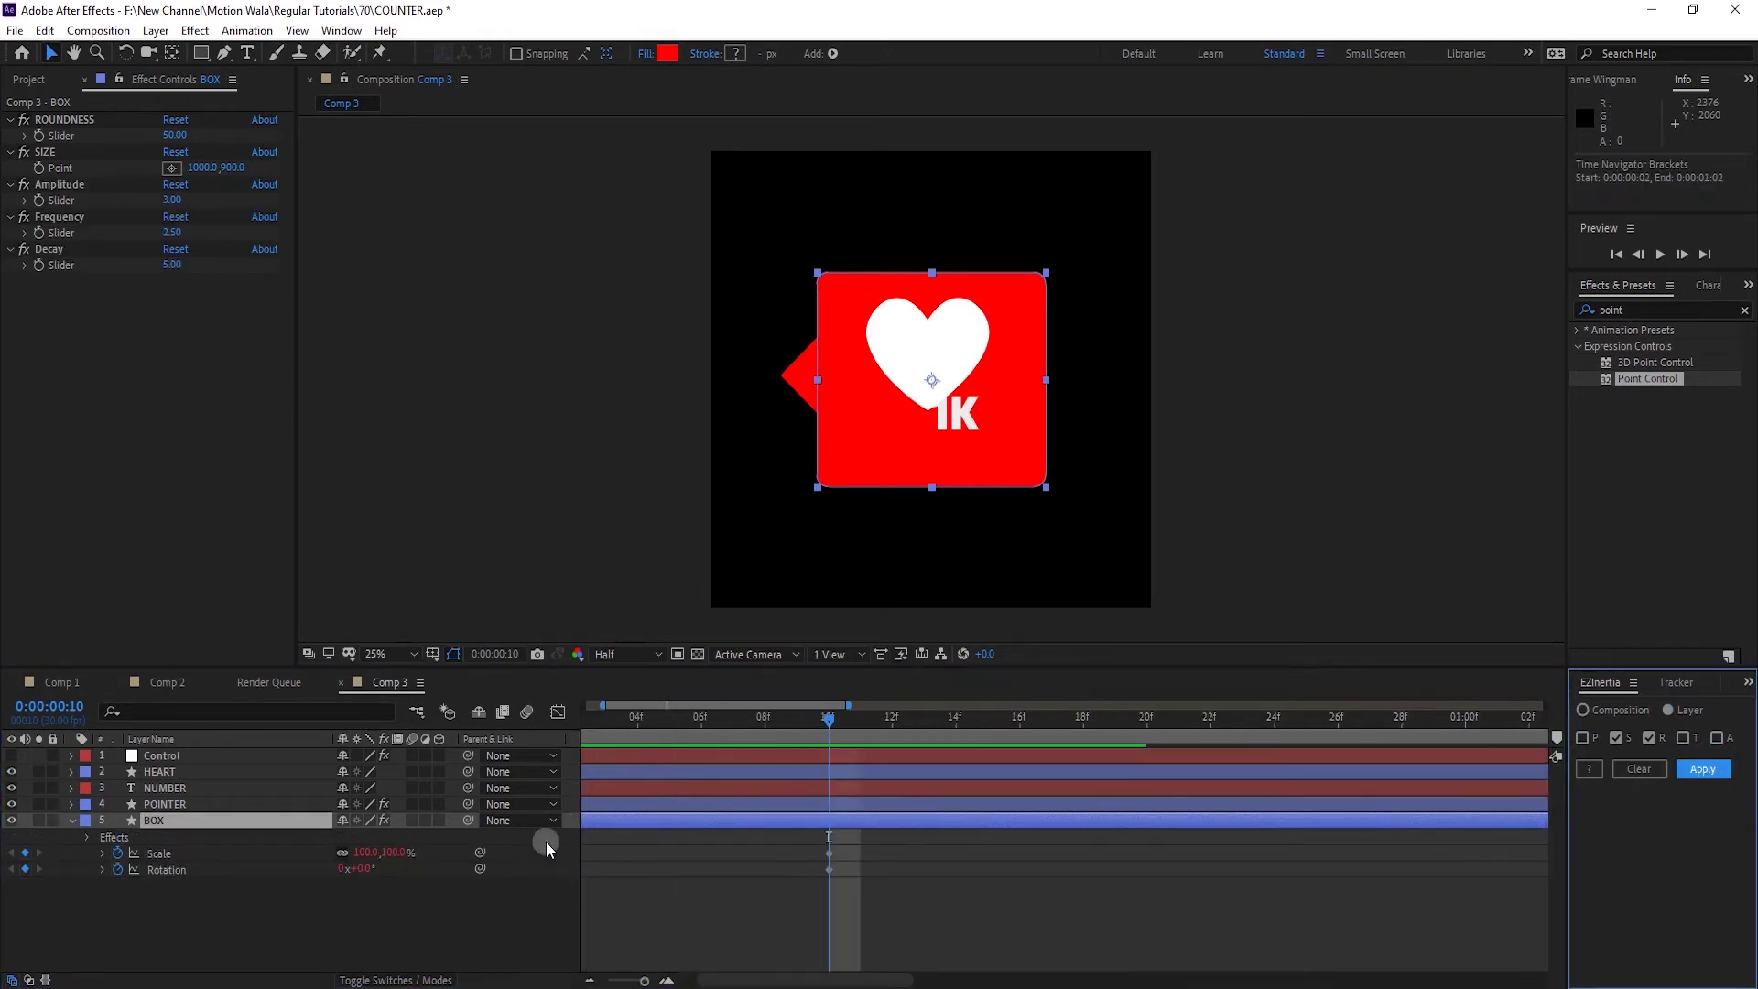
click(56, 187)
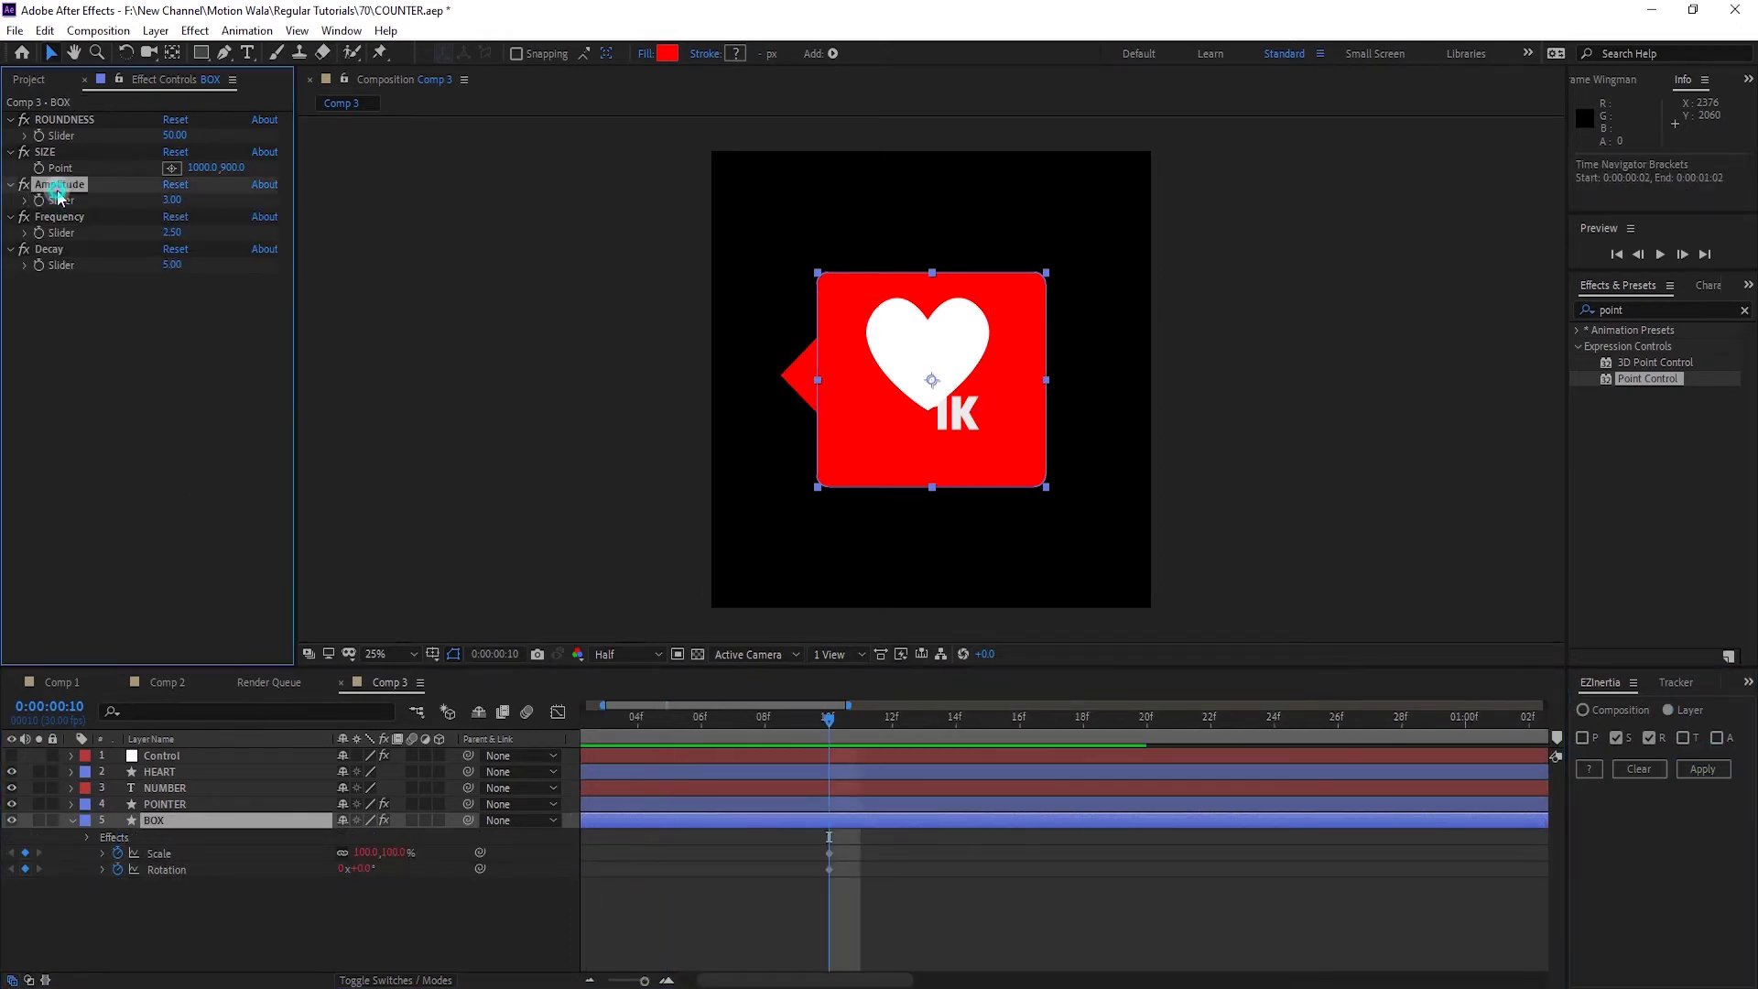
shift+click(50, 249)
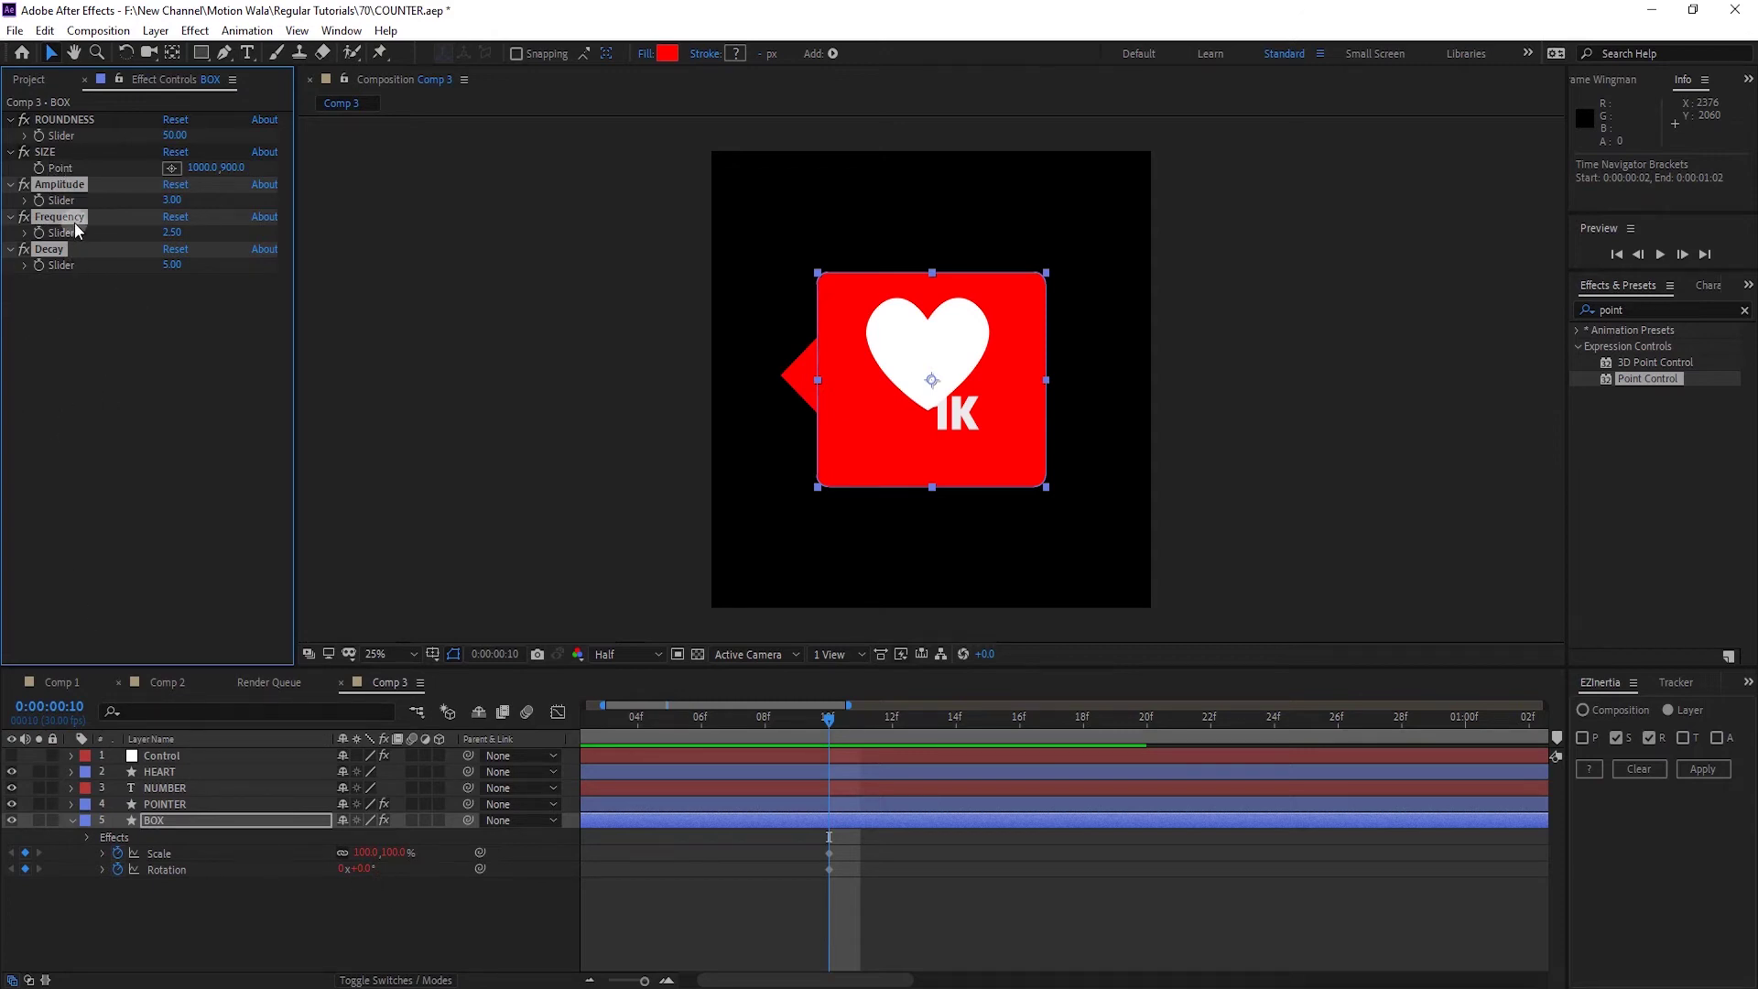
click(542, 926)
At the start of the timeline, set the BOX layer's rotation to 25° and its scale to 0%
key(Home)
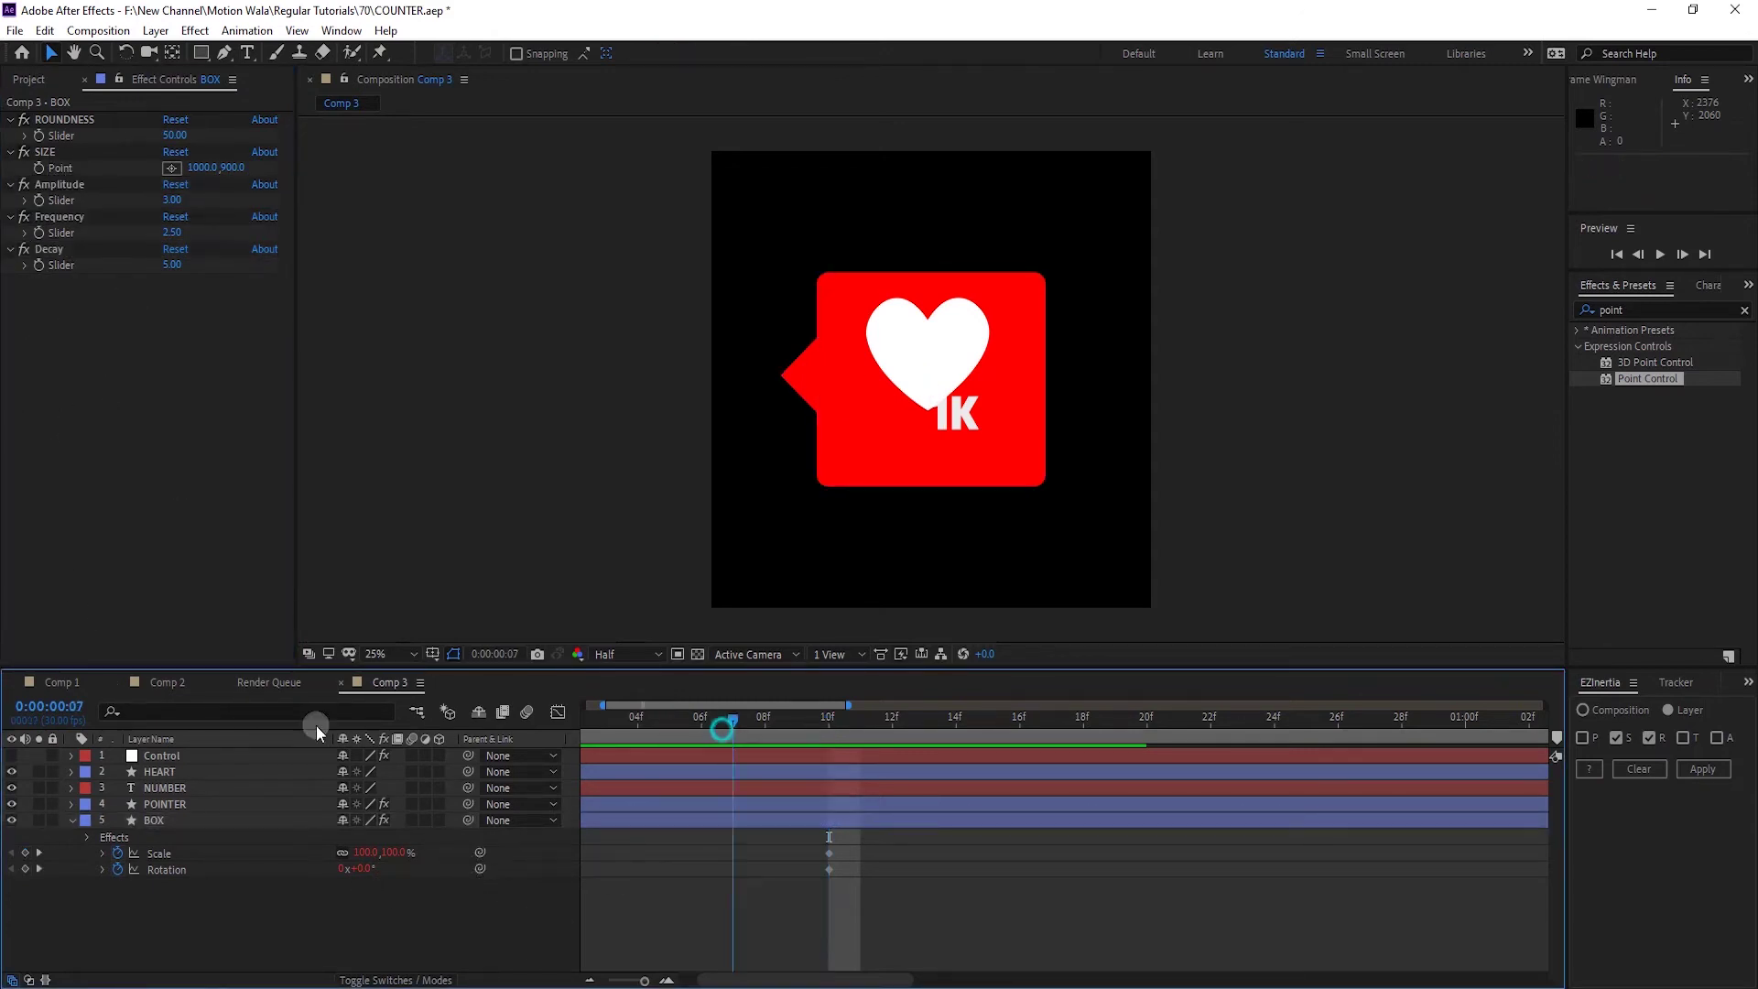
click(361, 874)
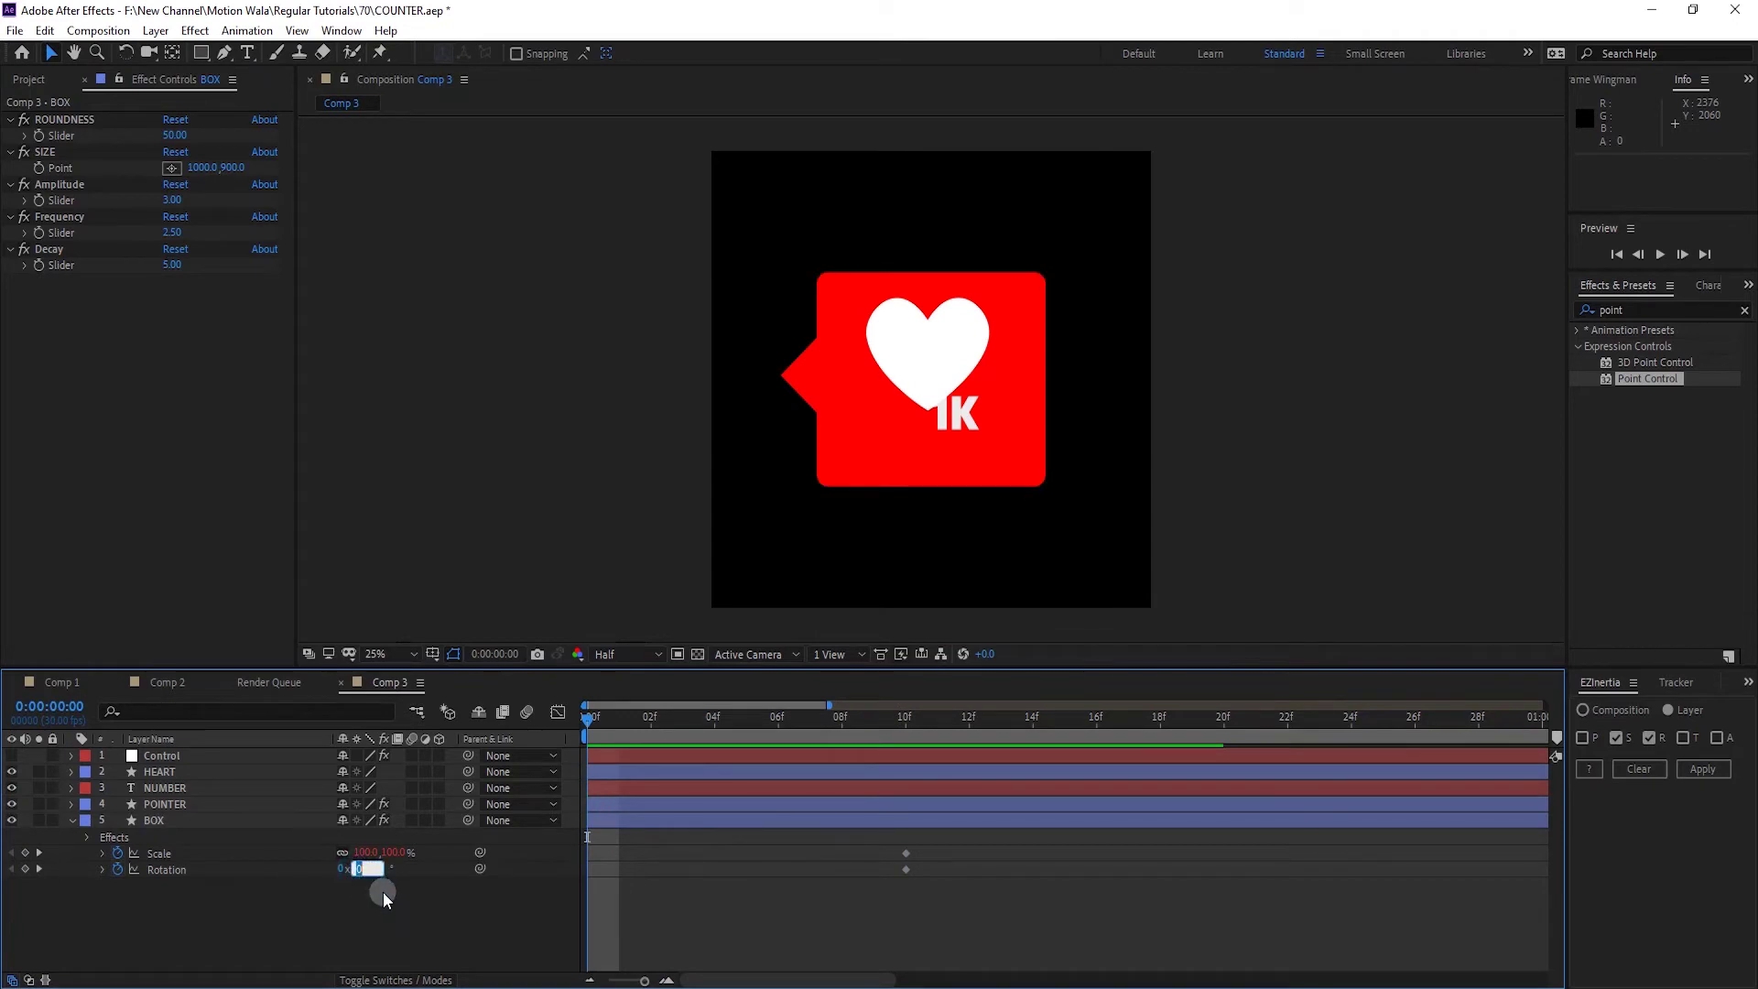
text(25)
click(342, 930)
click(369, 868)
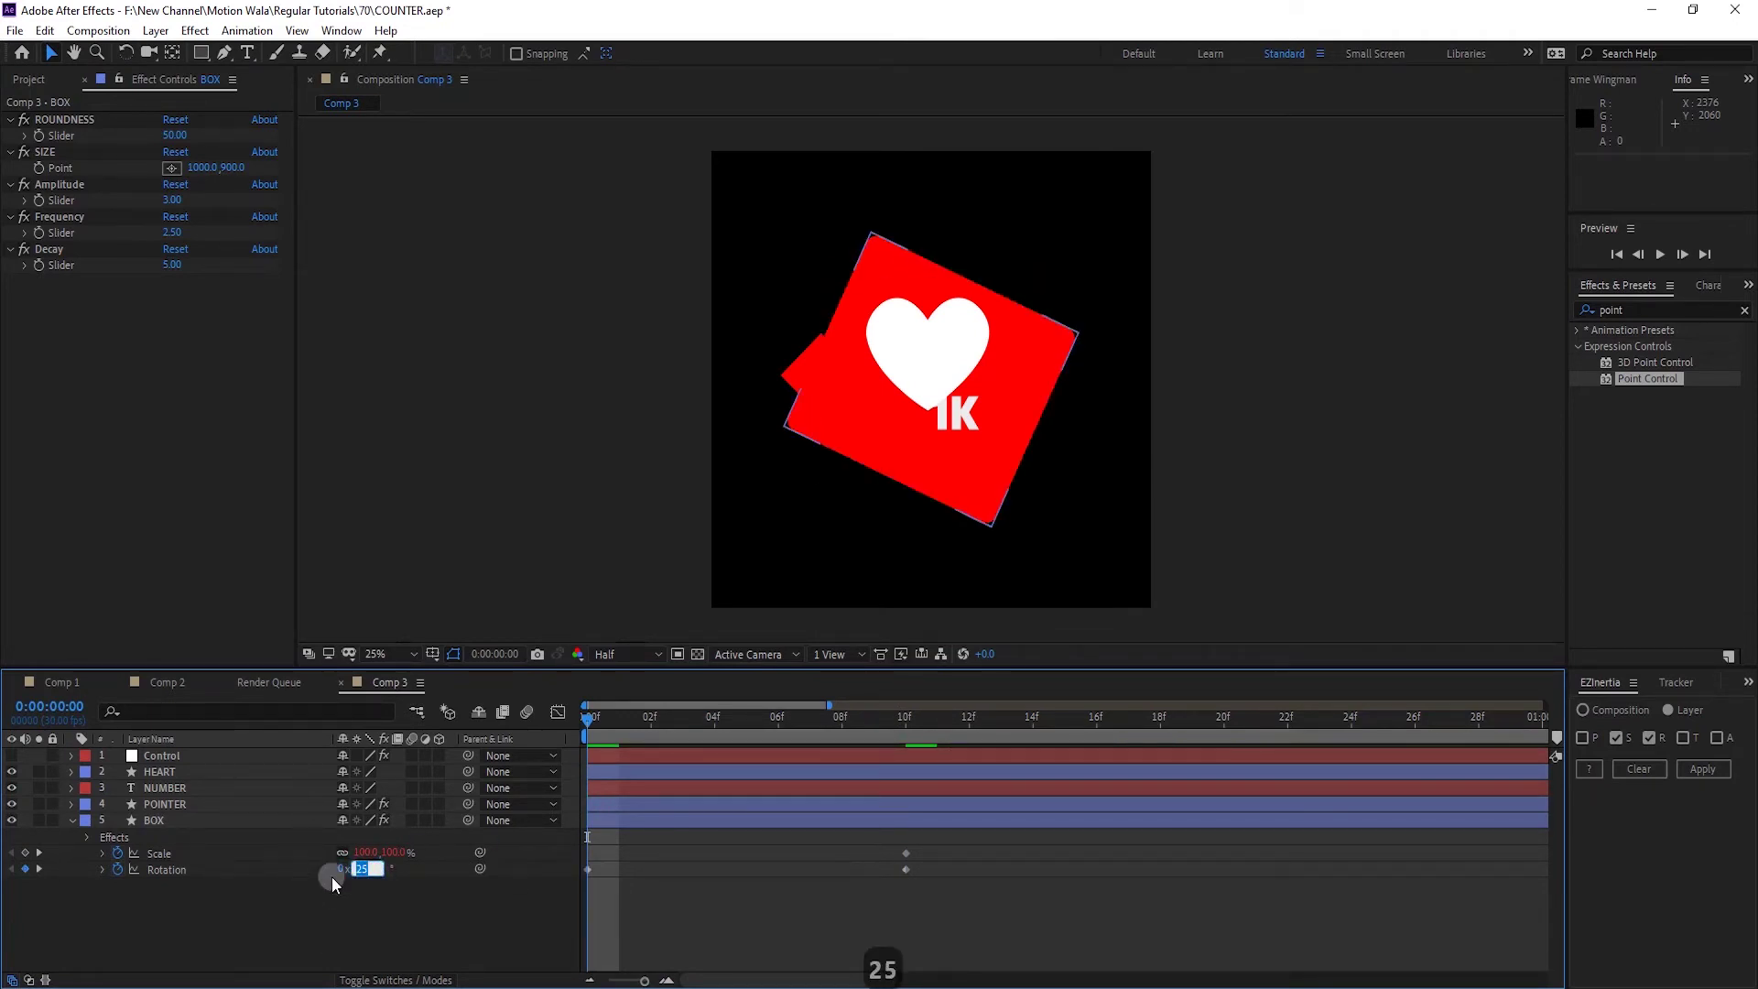
click(375, 853)
text(00)
click(352, 911)
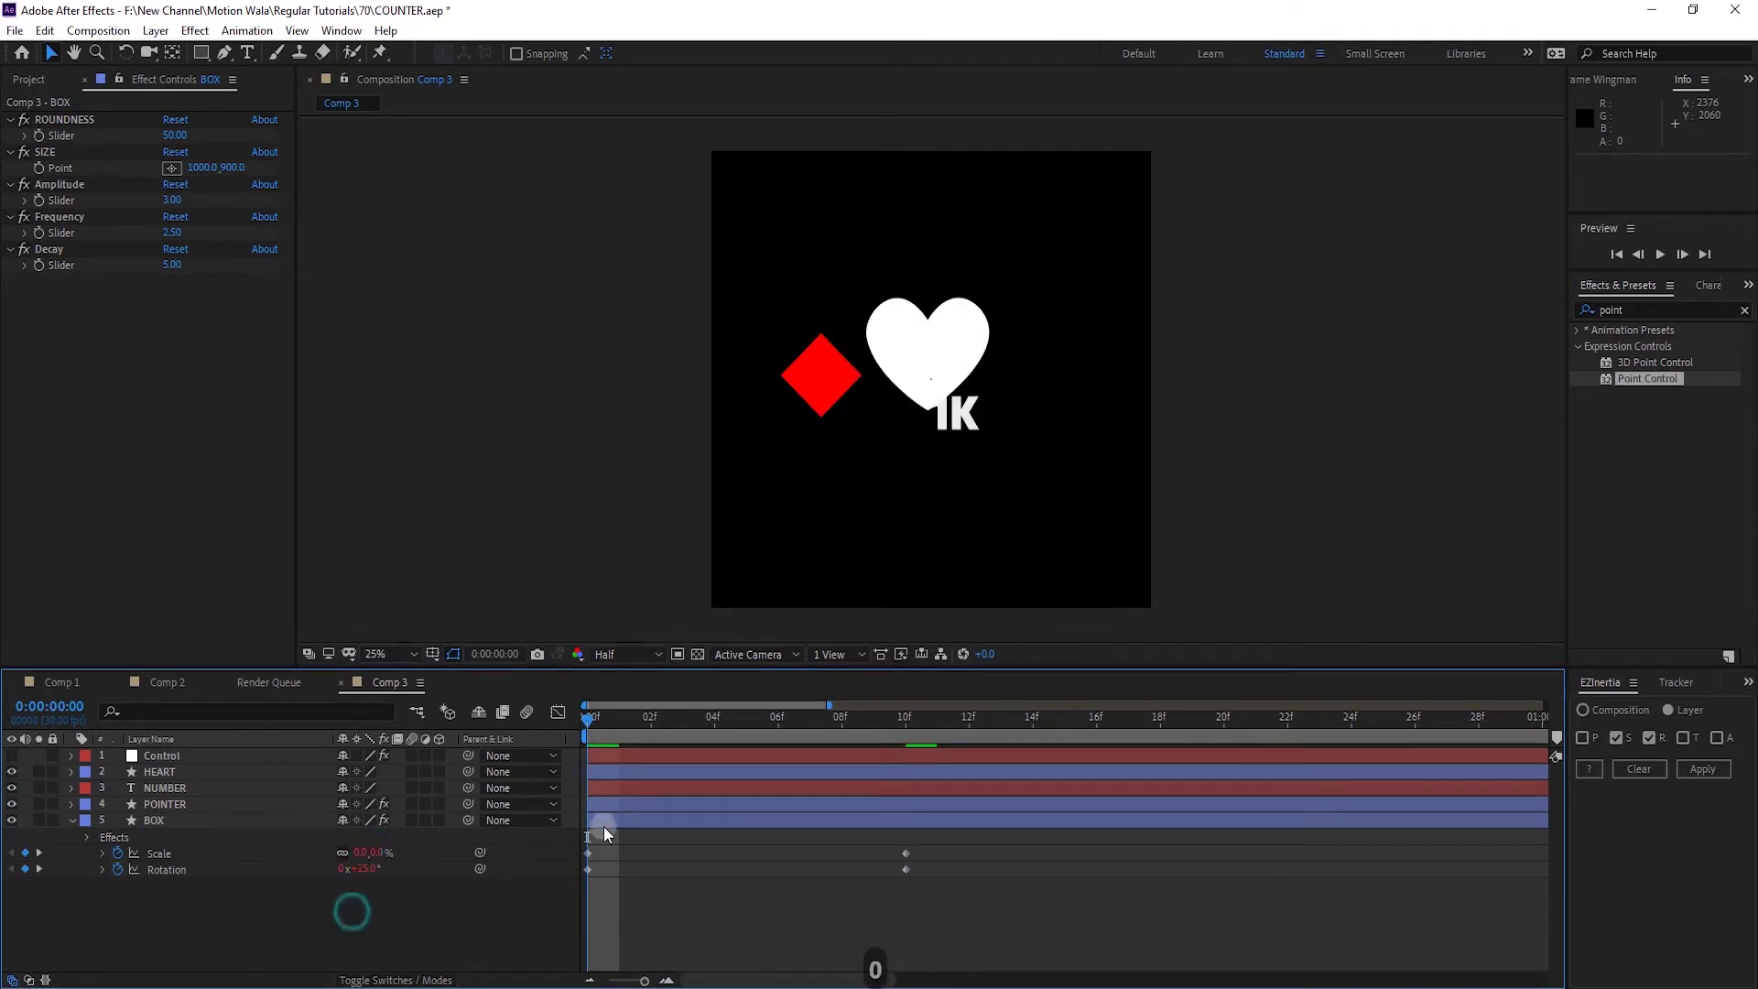
Solo the BOX layer, preview its scale and rotation animation, and park the playhead at 0:00:00:16
key(space)
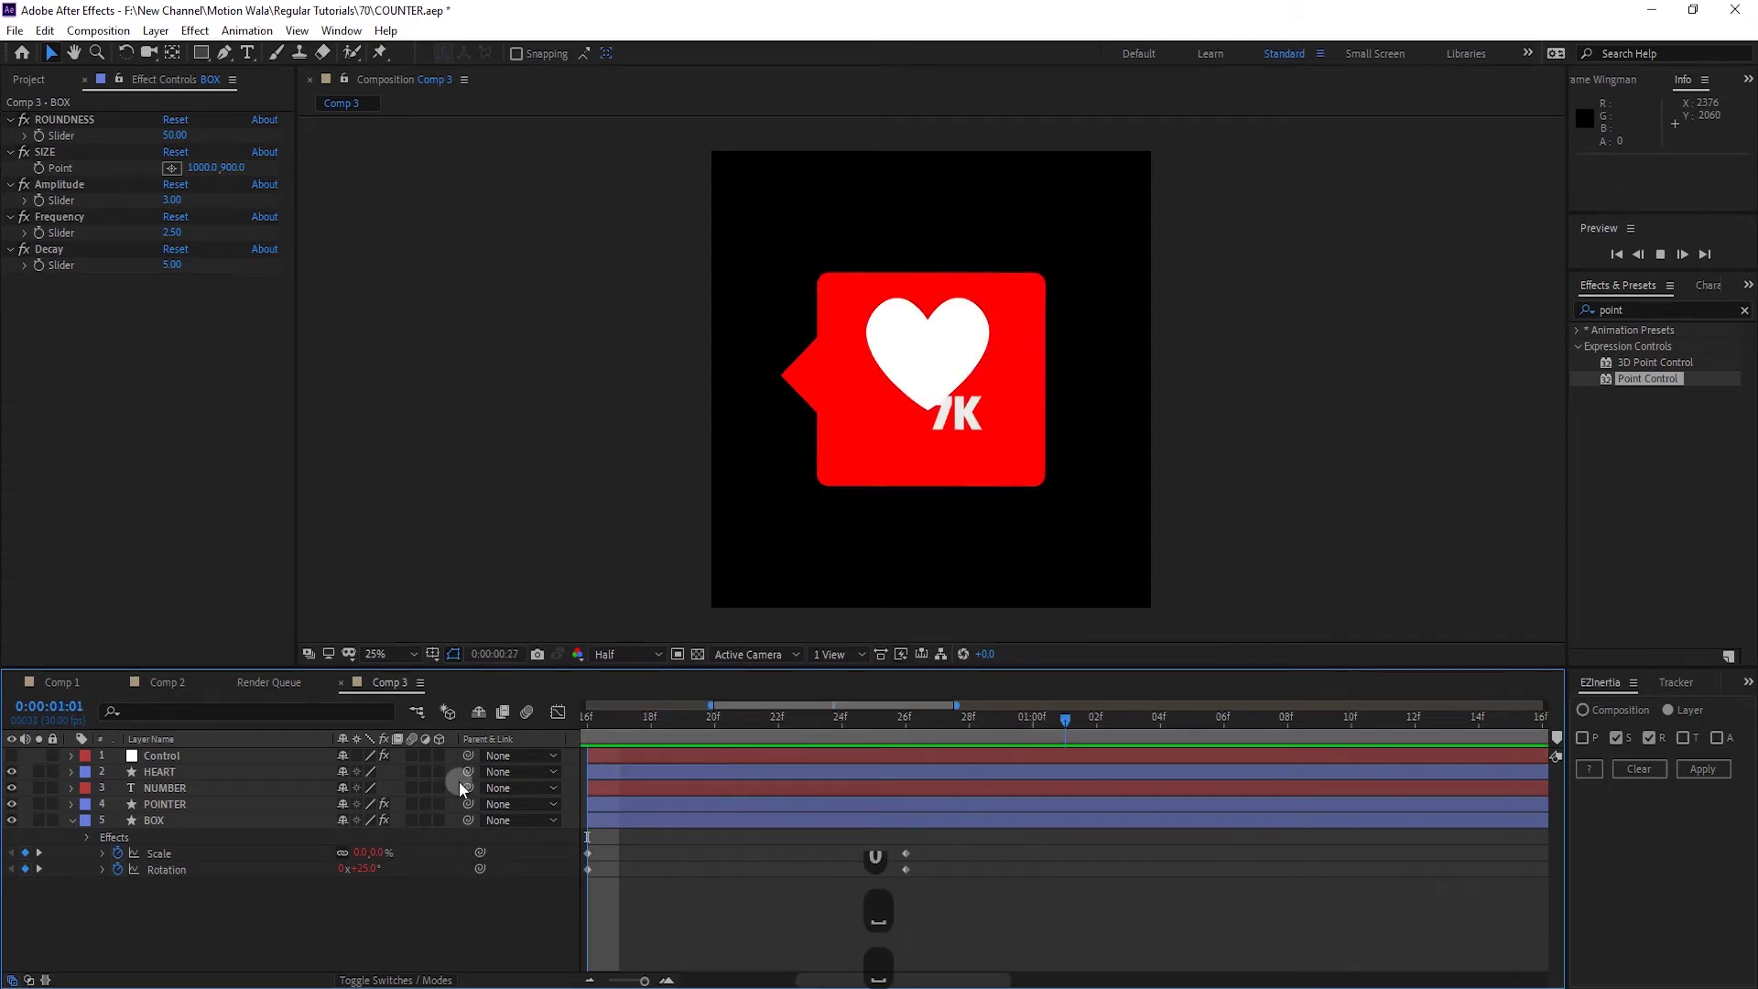
click(39, 820)
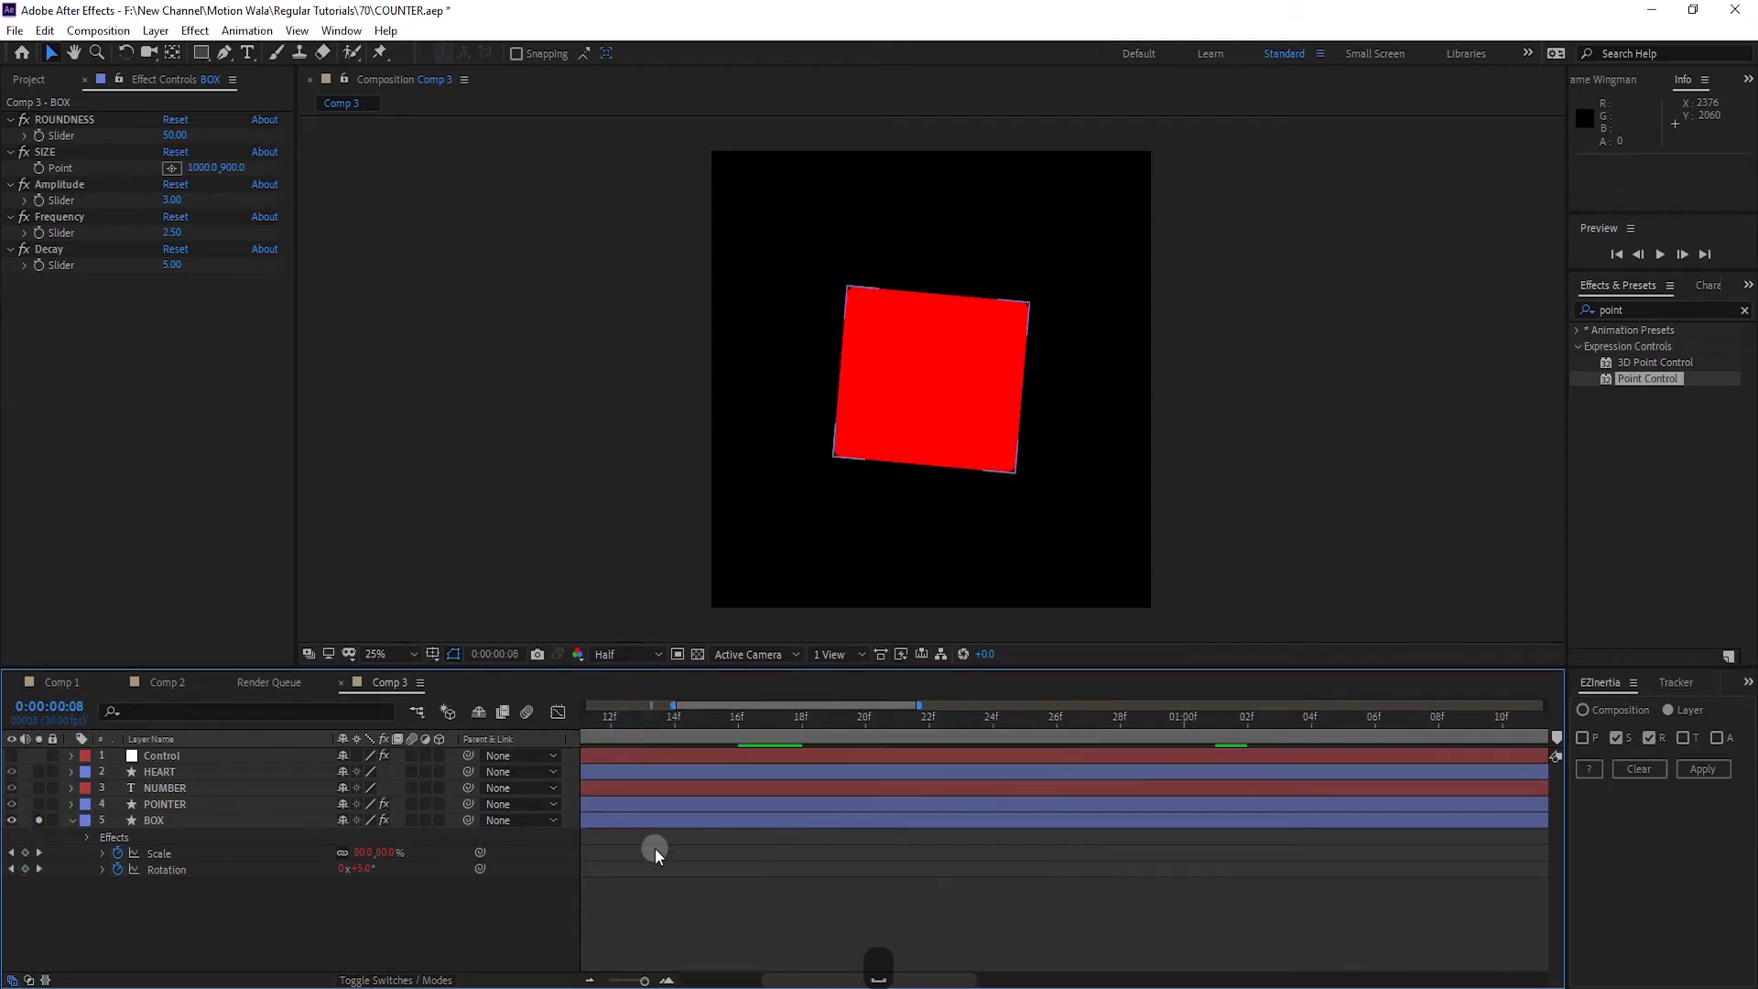
scroll(655, 848, down, 3)
key(space)
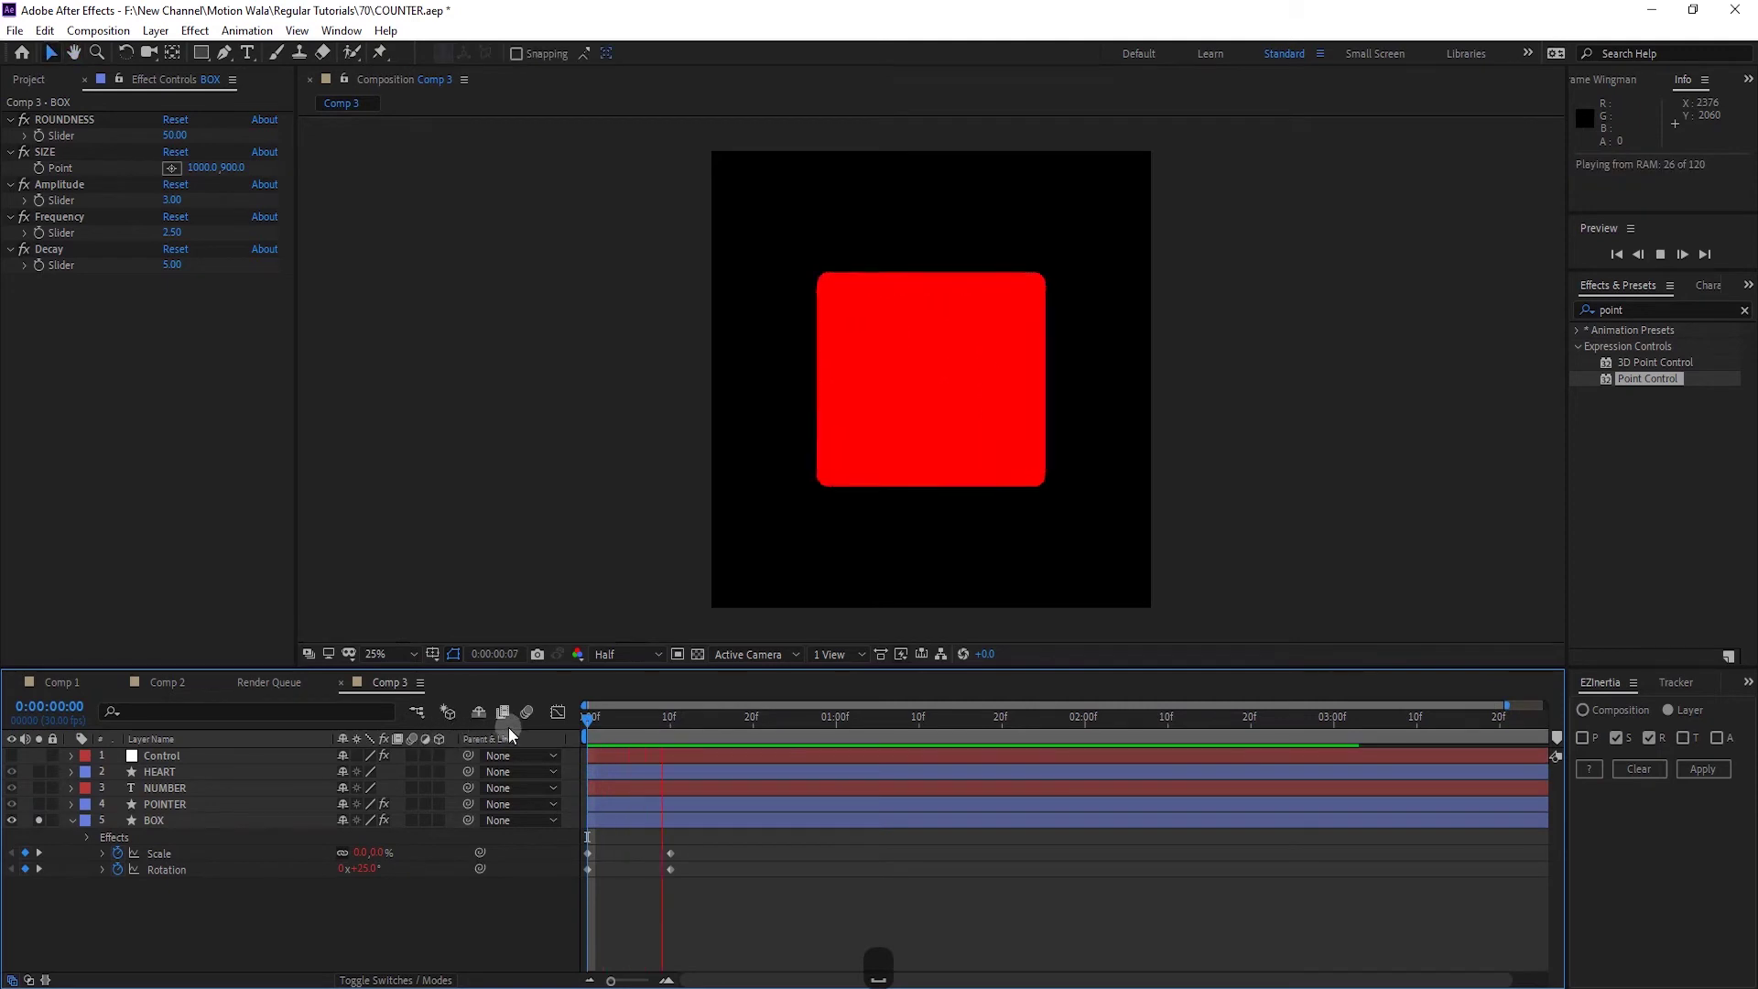
click(722, 730)
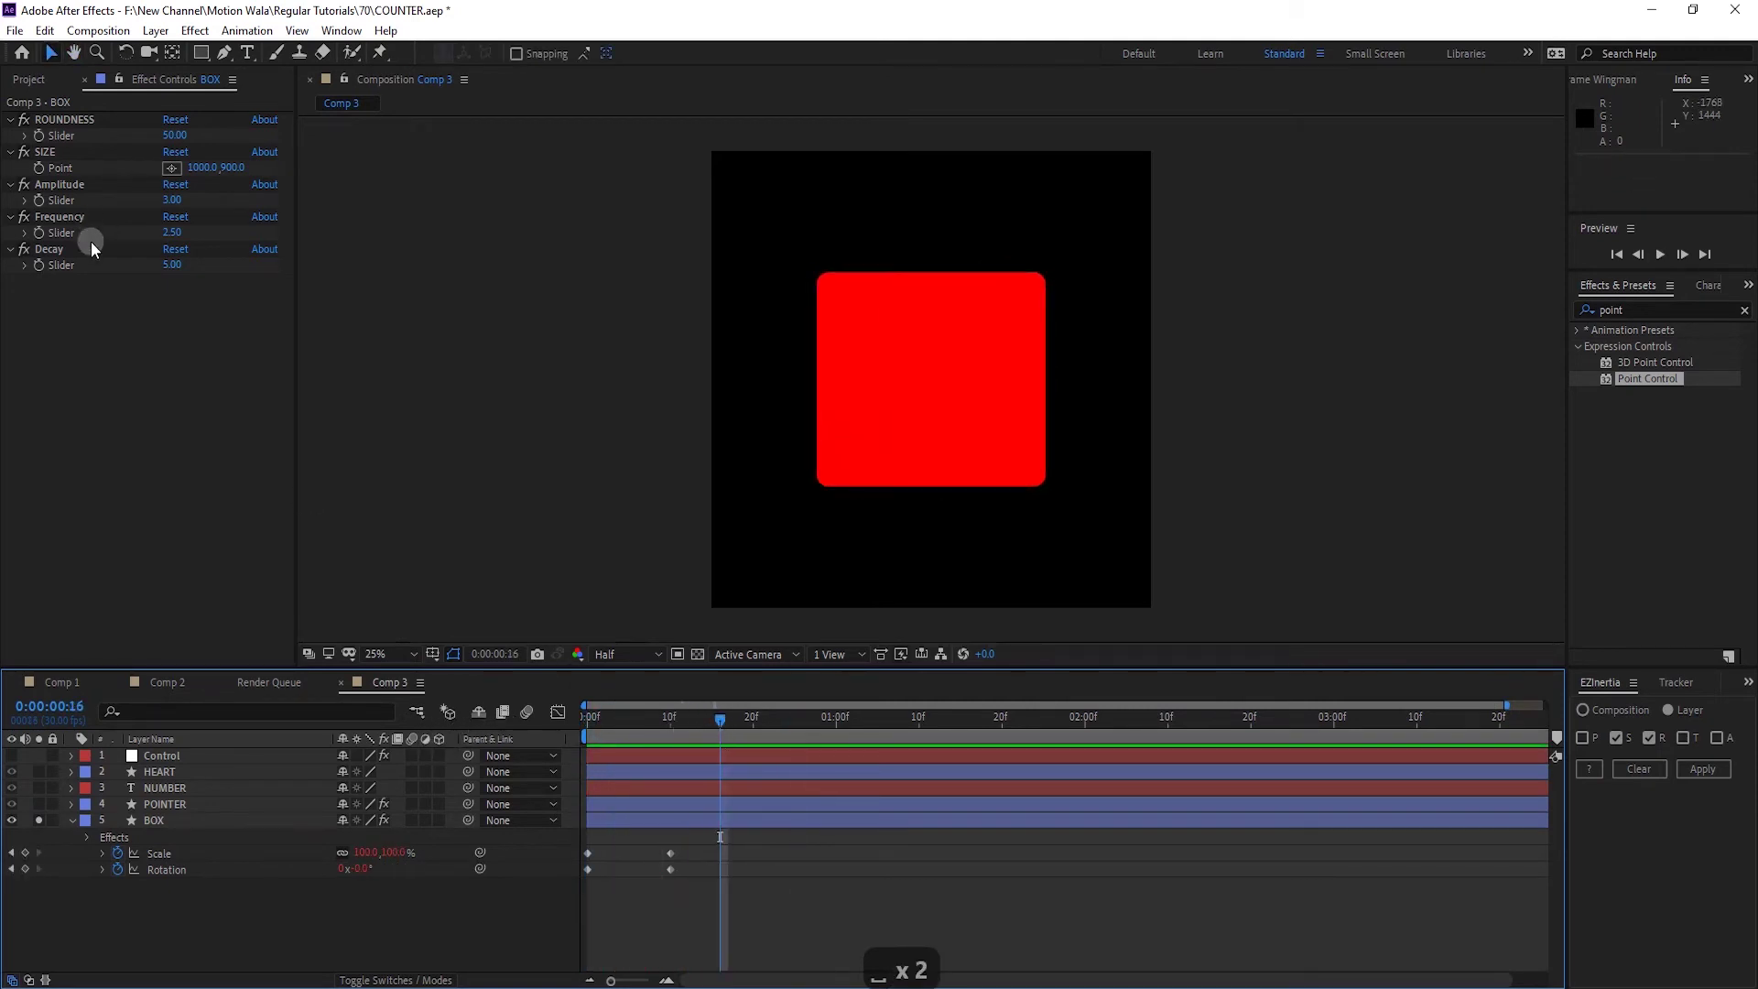
Set the BOX layer's Amplitude to 5 and Decay to 4, and preview the bounce
click(64, 187)
click(170, 199)
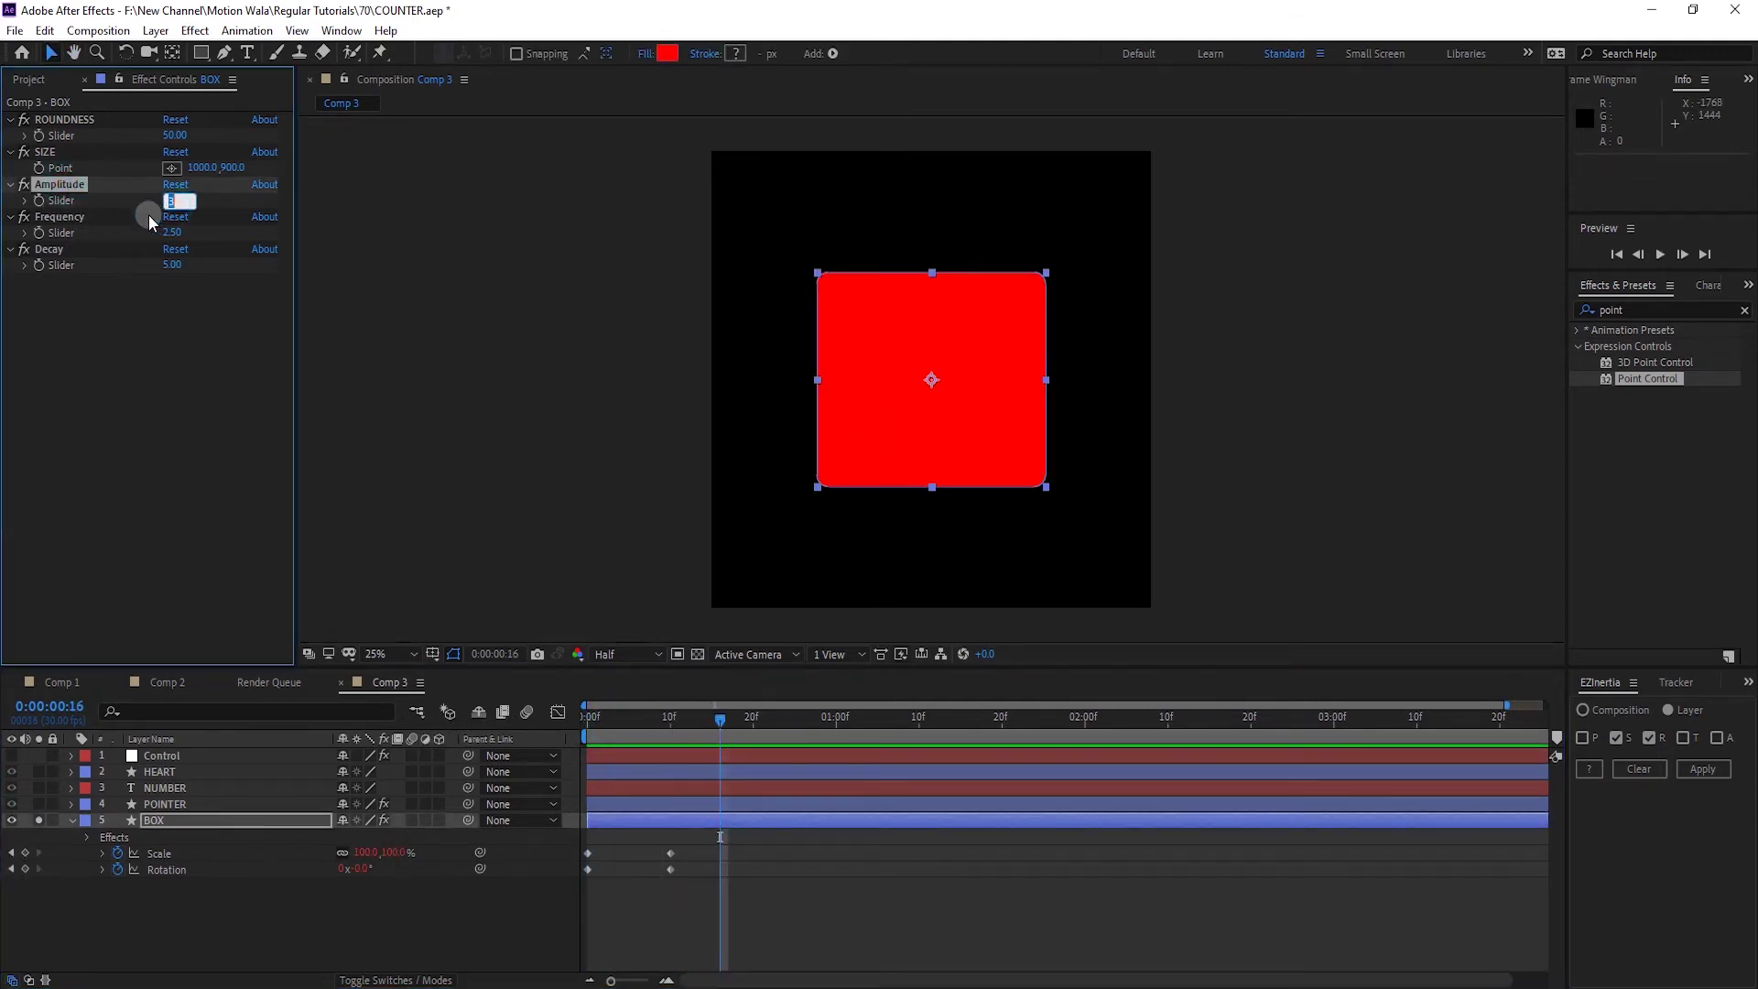
text(5)
click(214, 358)
click(172, 264)
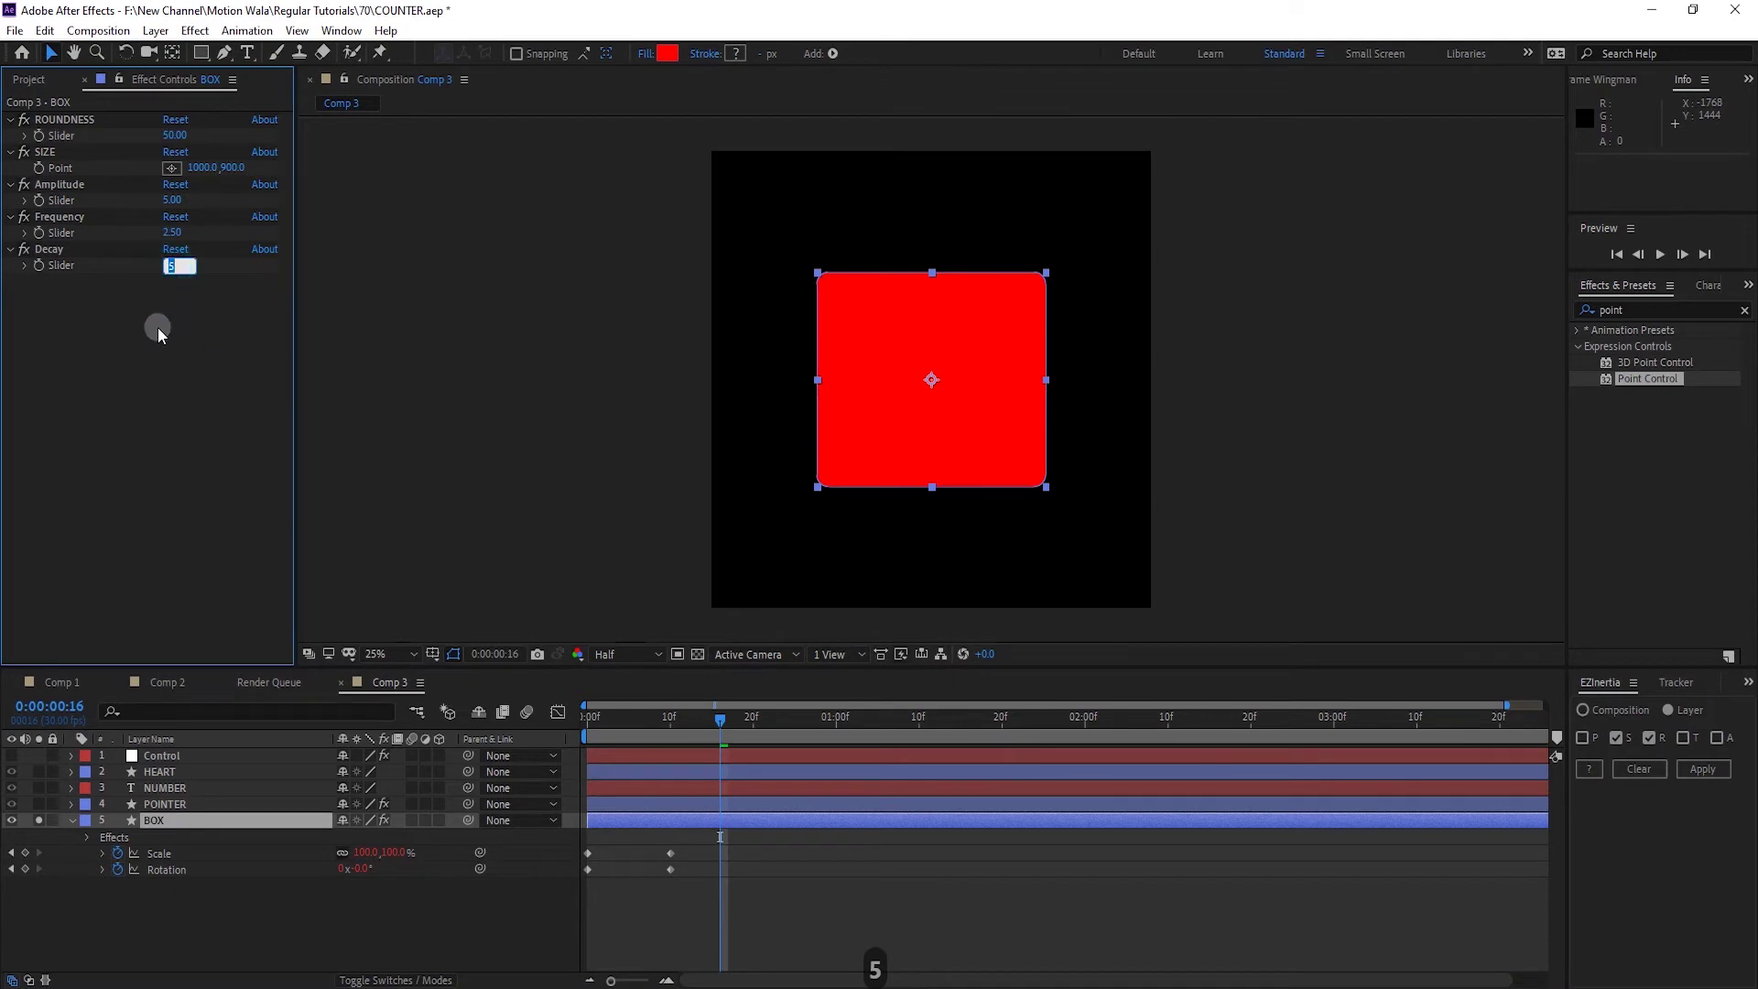
text(4)
click(157, 330)
key(space)
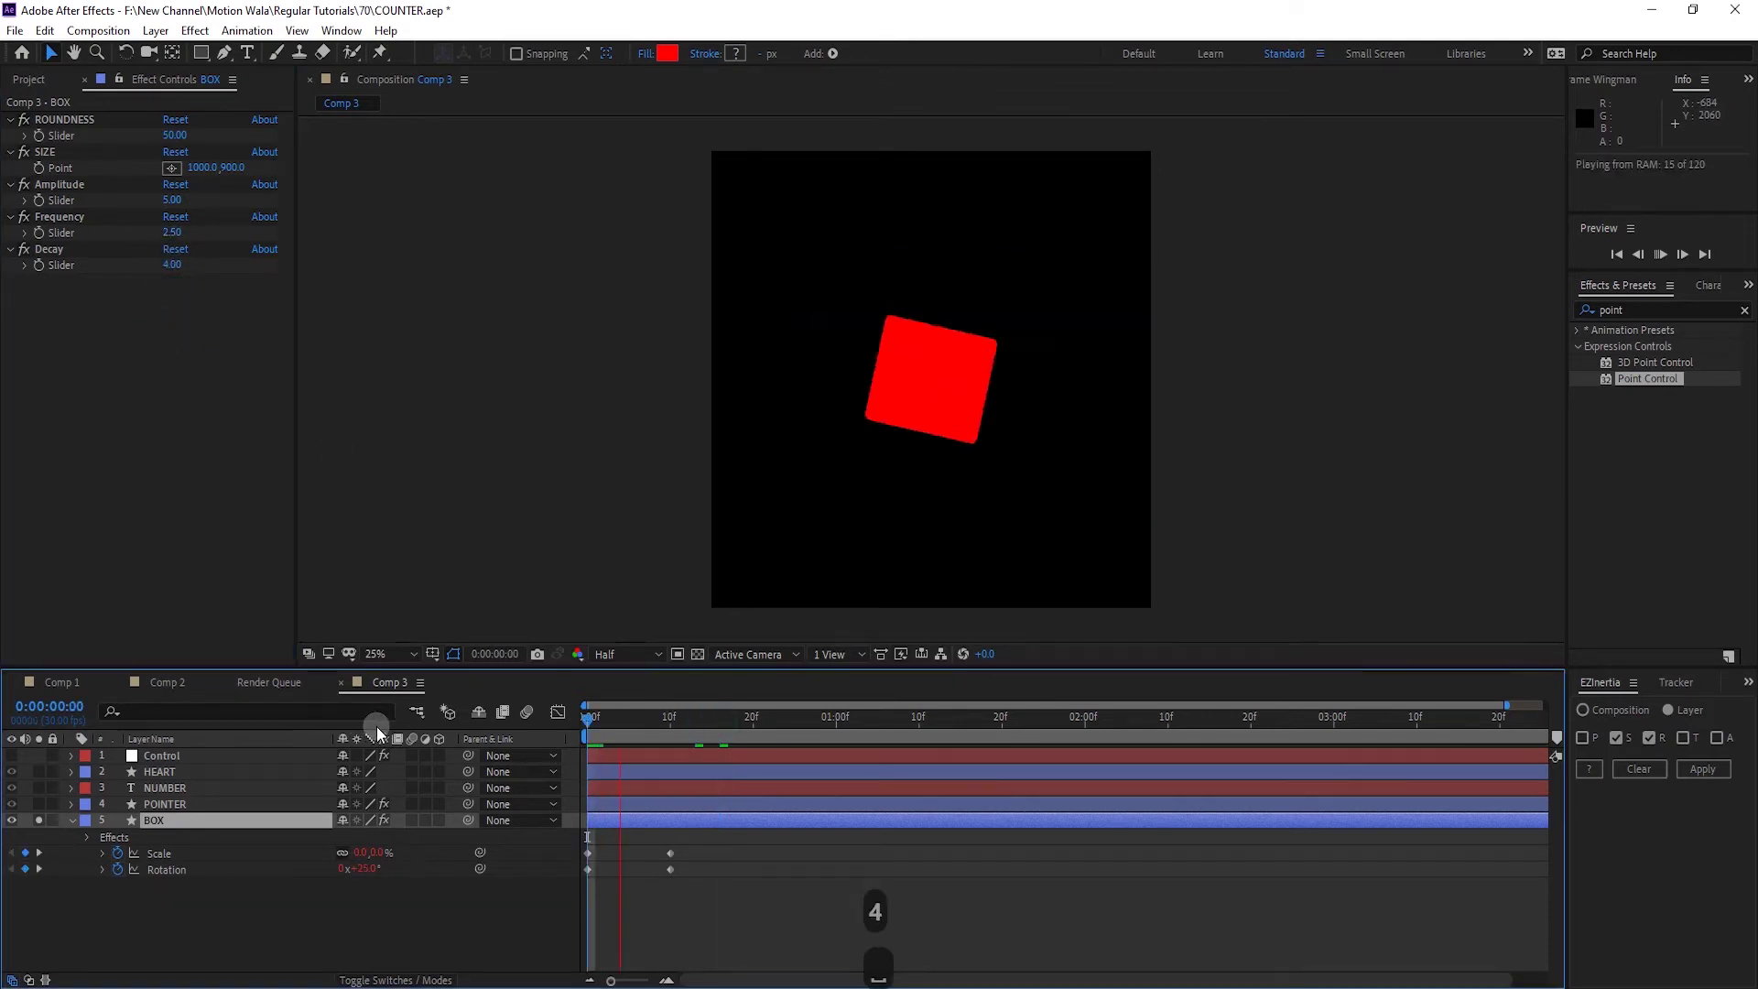
key(space)
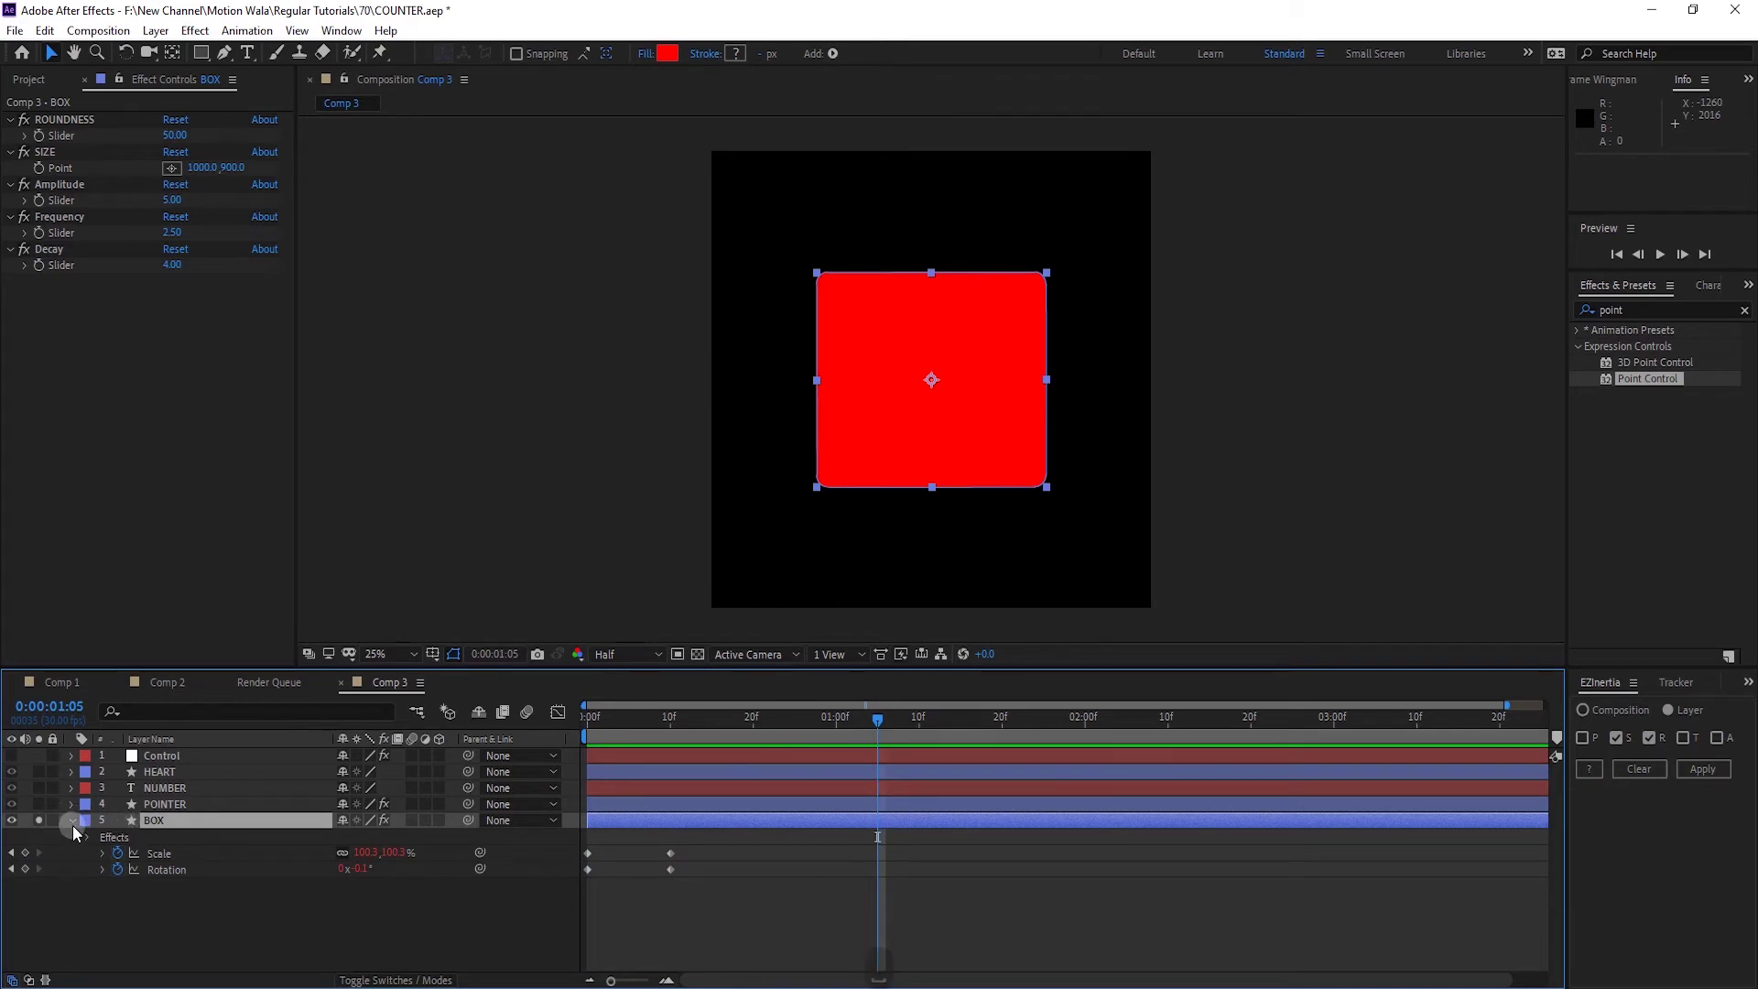
Apply EZInertia in Layer mode to the POINTER layer's scale only, leaving rotation out
click(72, 820)
click(250, 804)
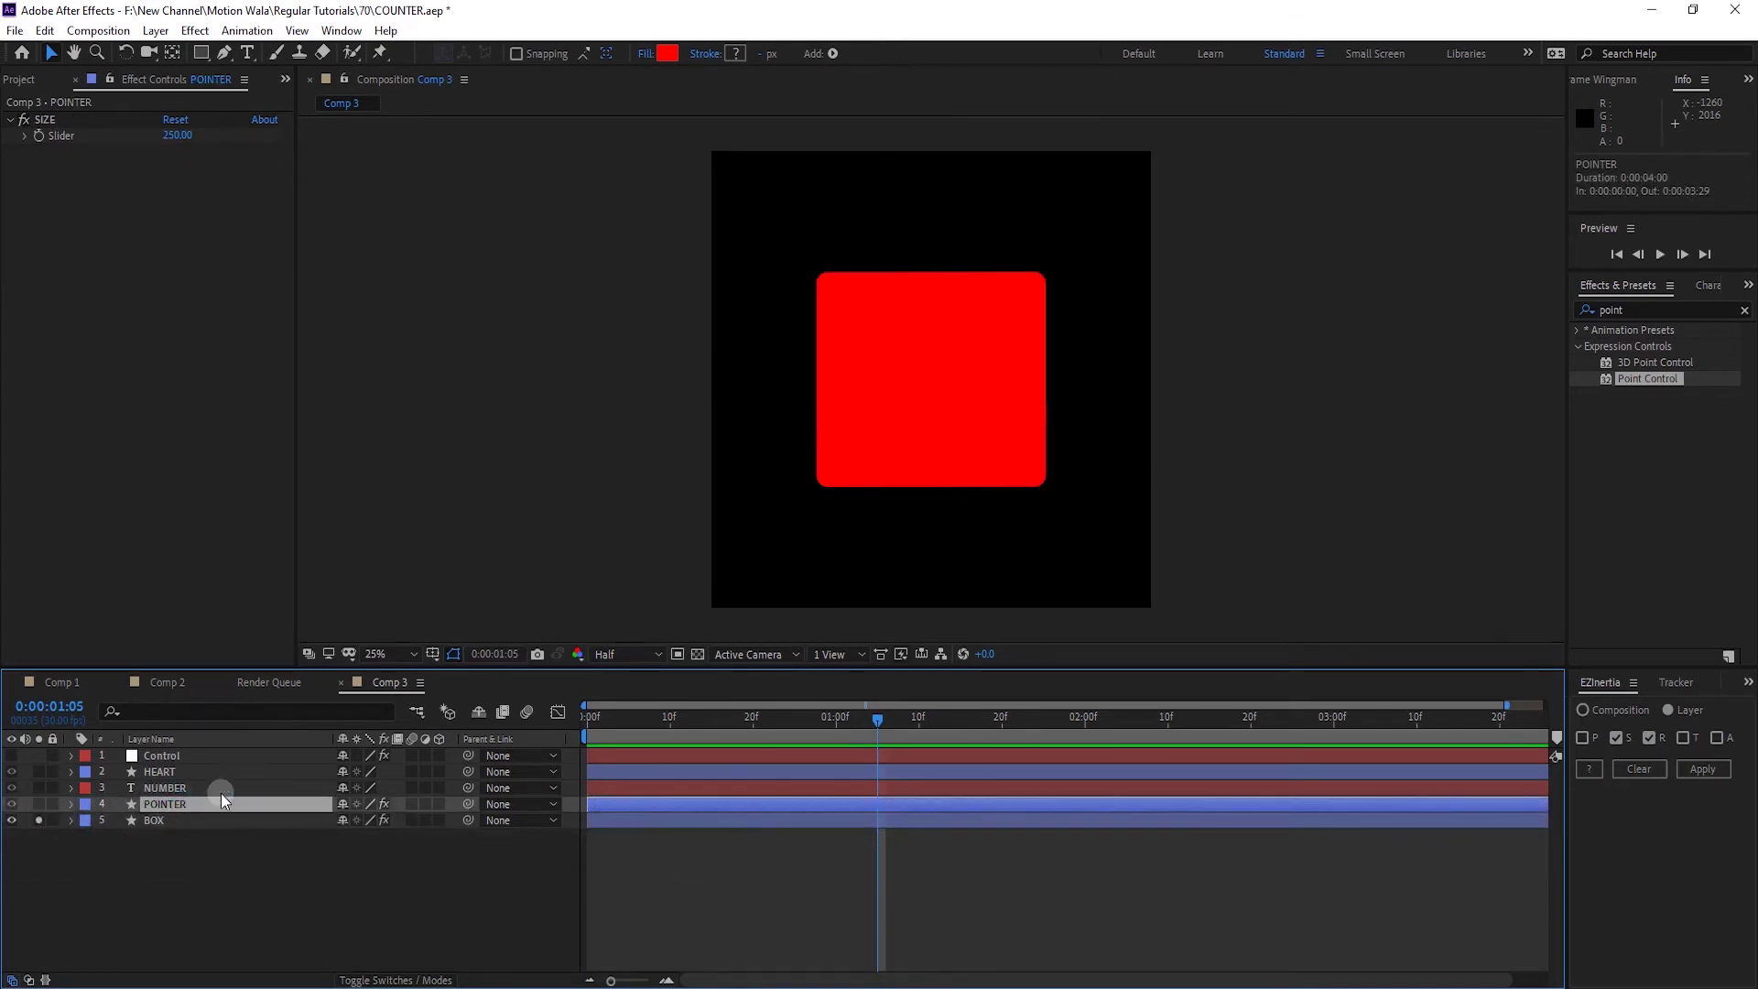
click(1647, 738)
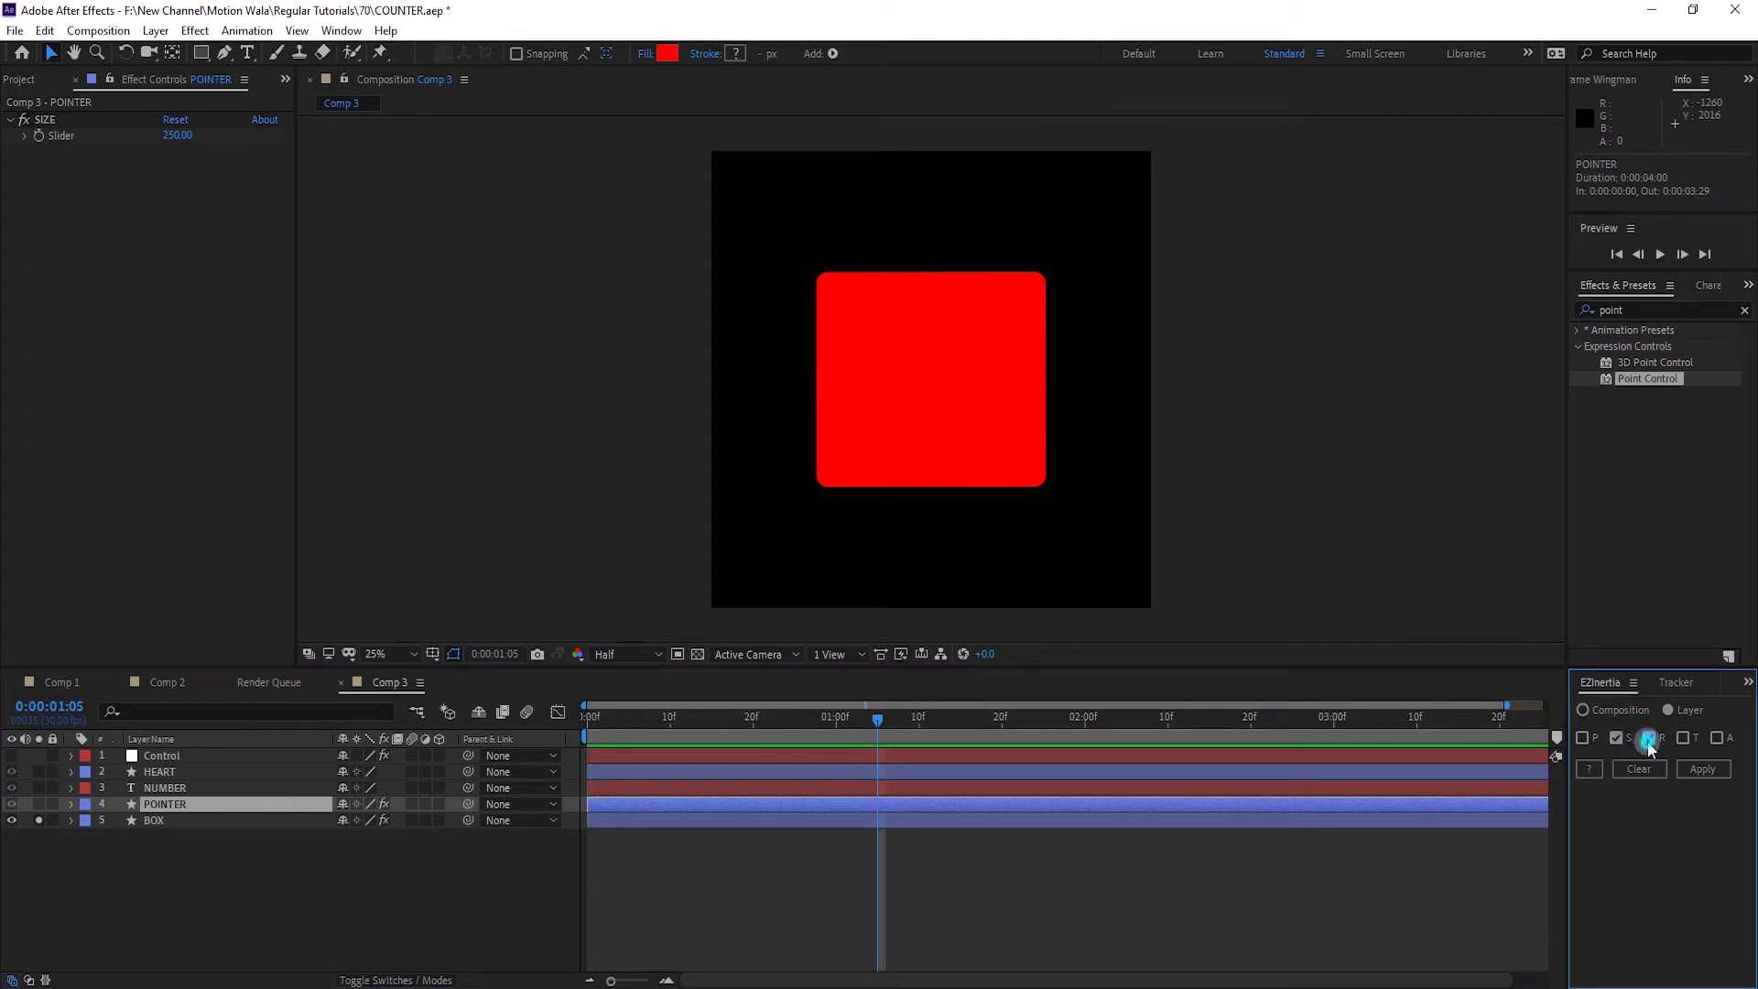
click(1701, 769)
Set the POINTER layer's Amplitude to 5 and Decay to 4
click(160, 170)
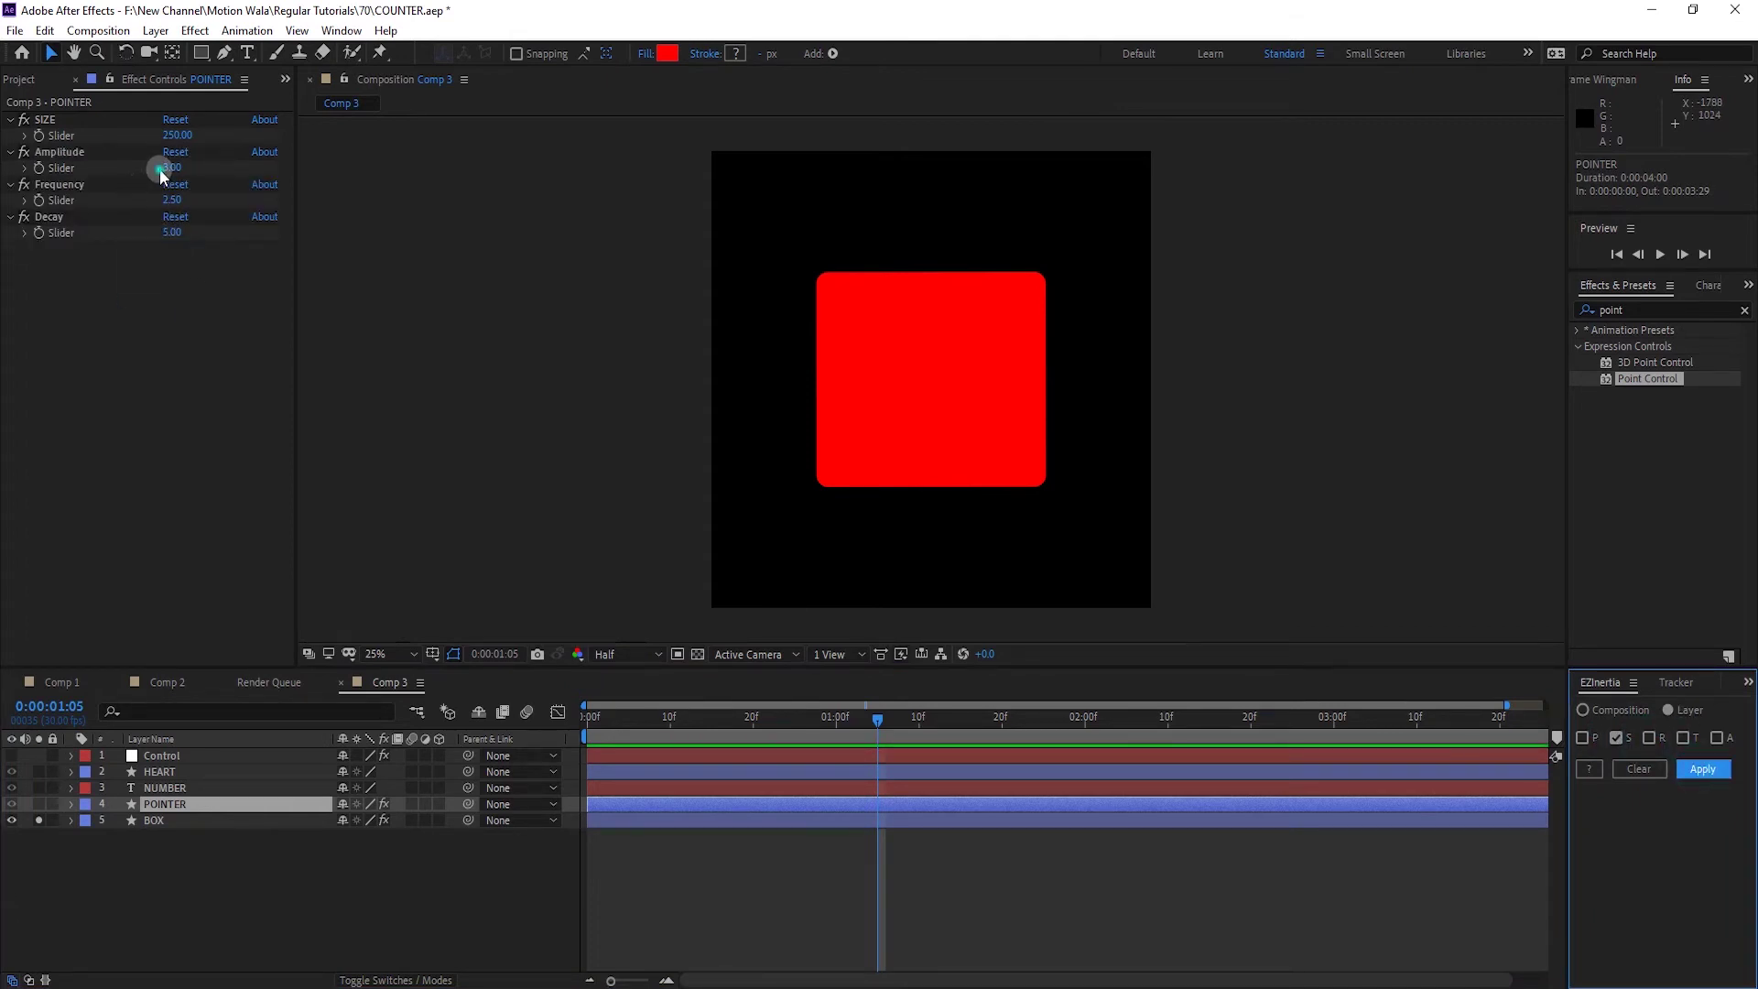
text(5)
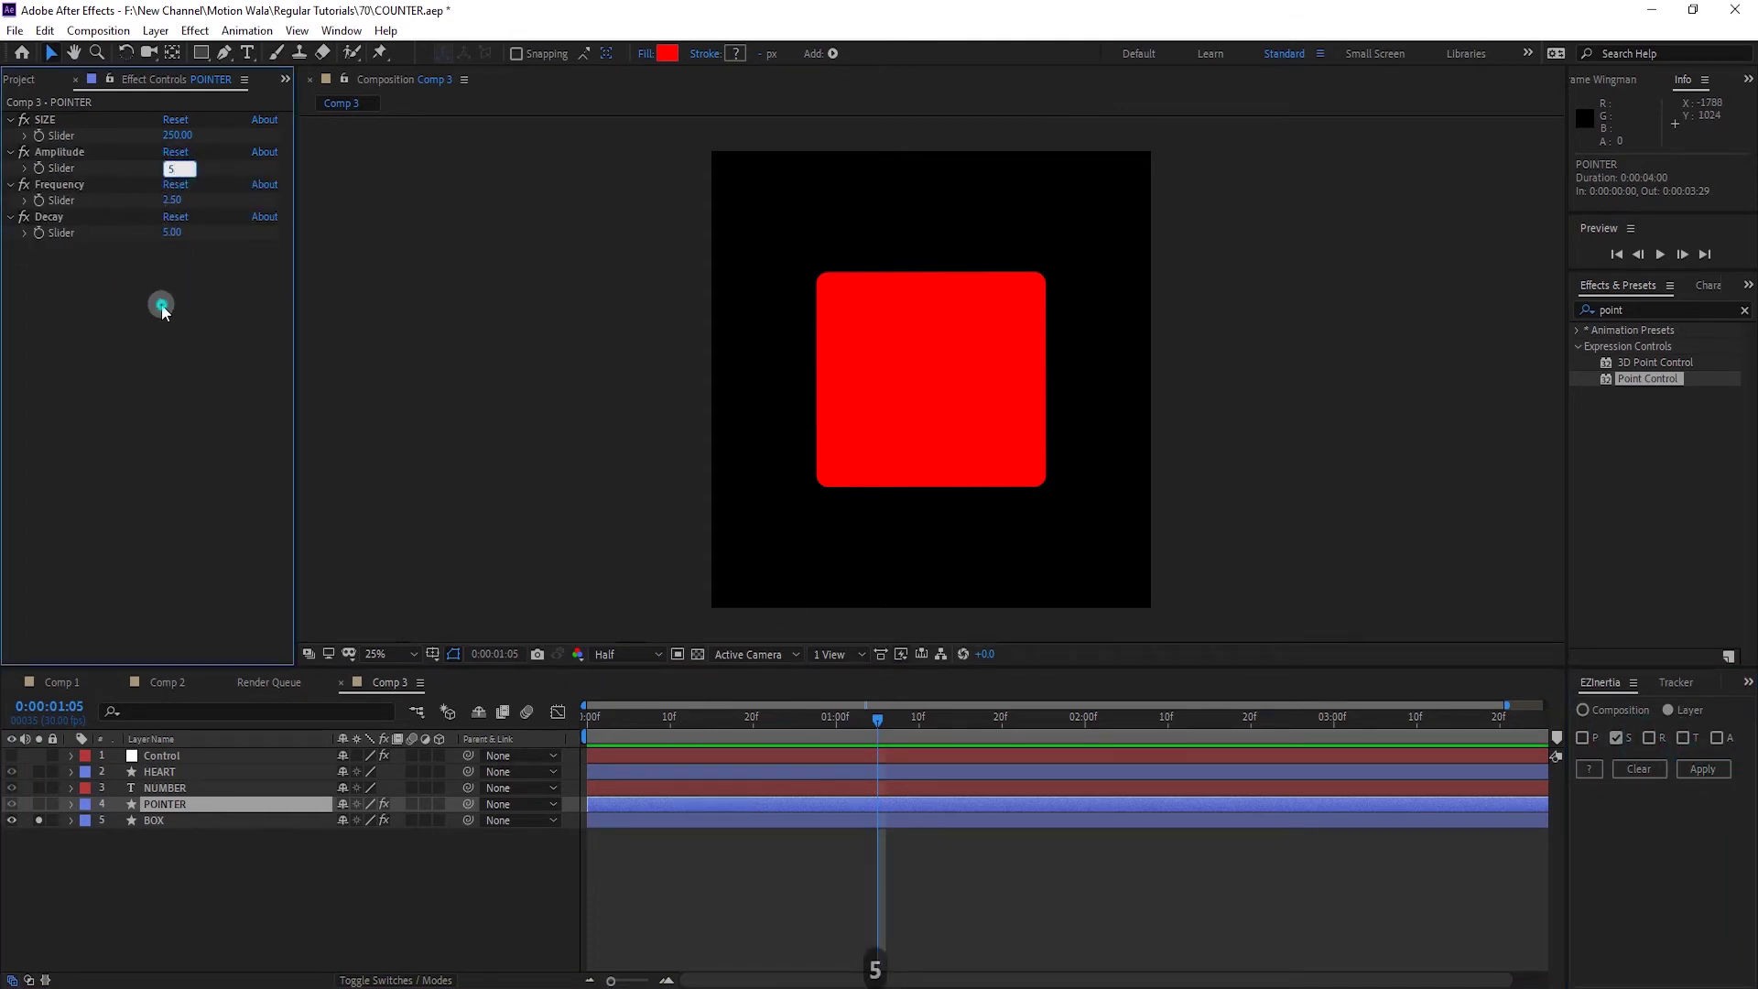
click(161, 306)
click(172, 232)
text(4)
click(164, 282)
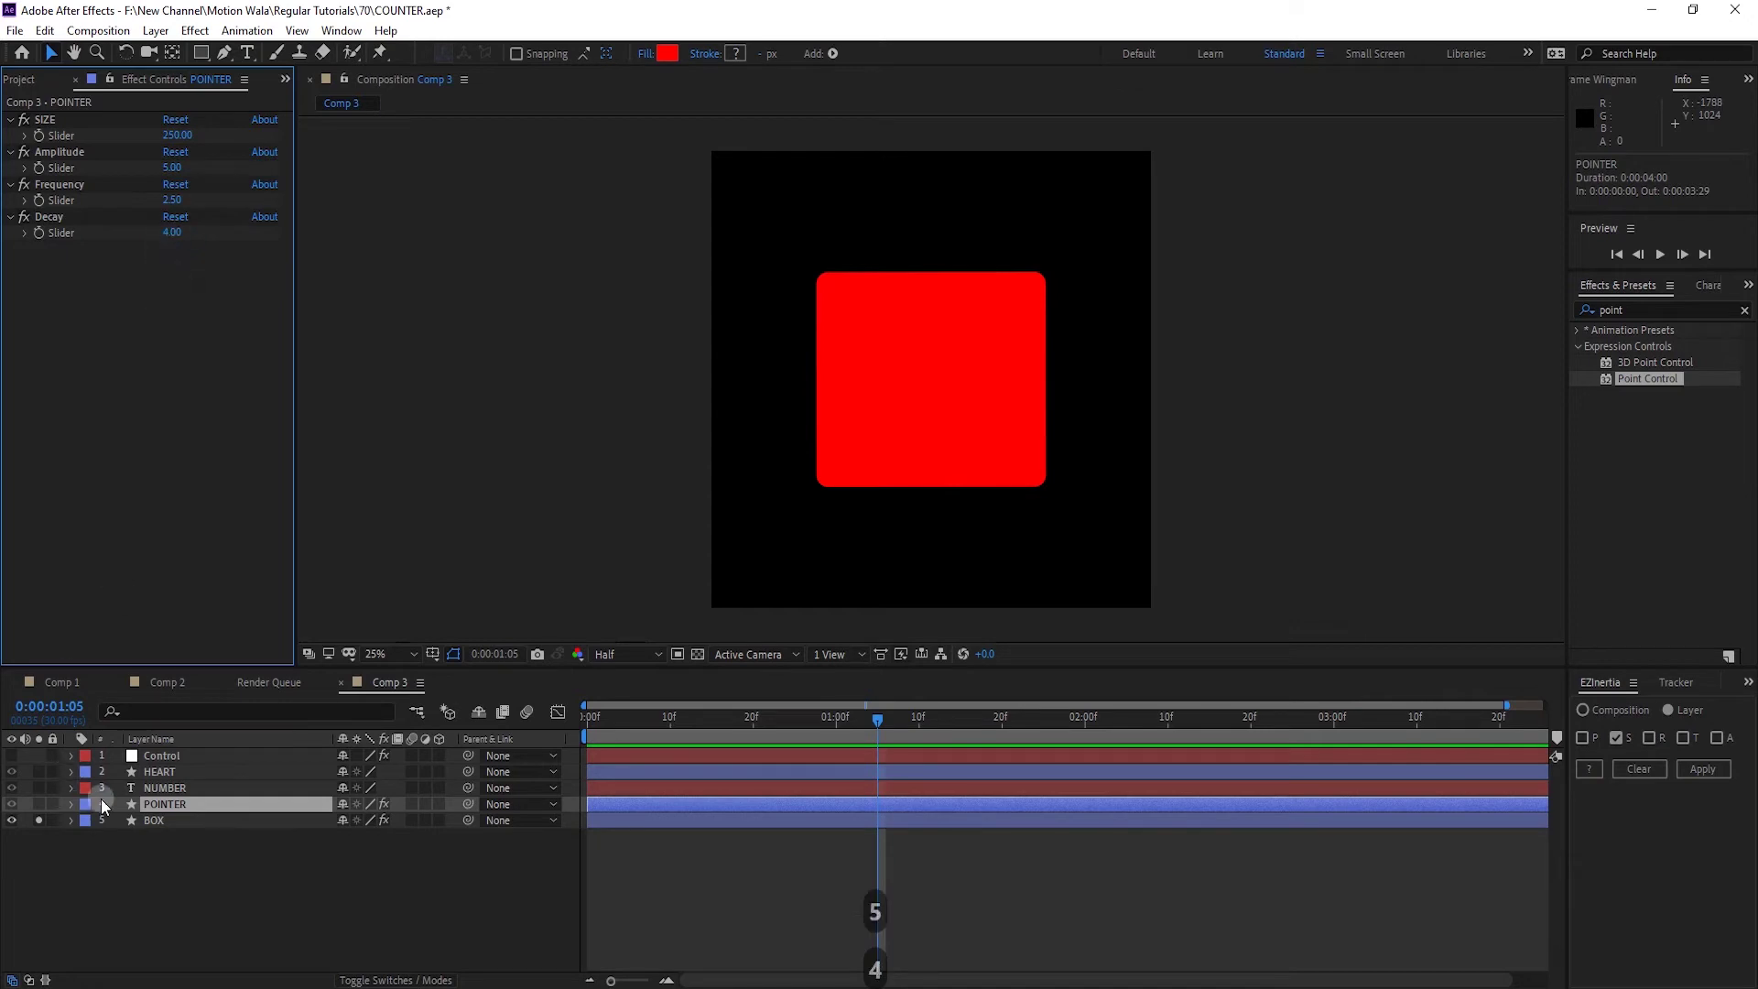
Turn off the BOX layer's solo and keyframe the POINTER layer's scale at 0:00:00:15 and 0:00:00:20
click(41, 805)
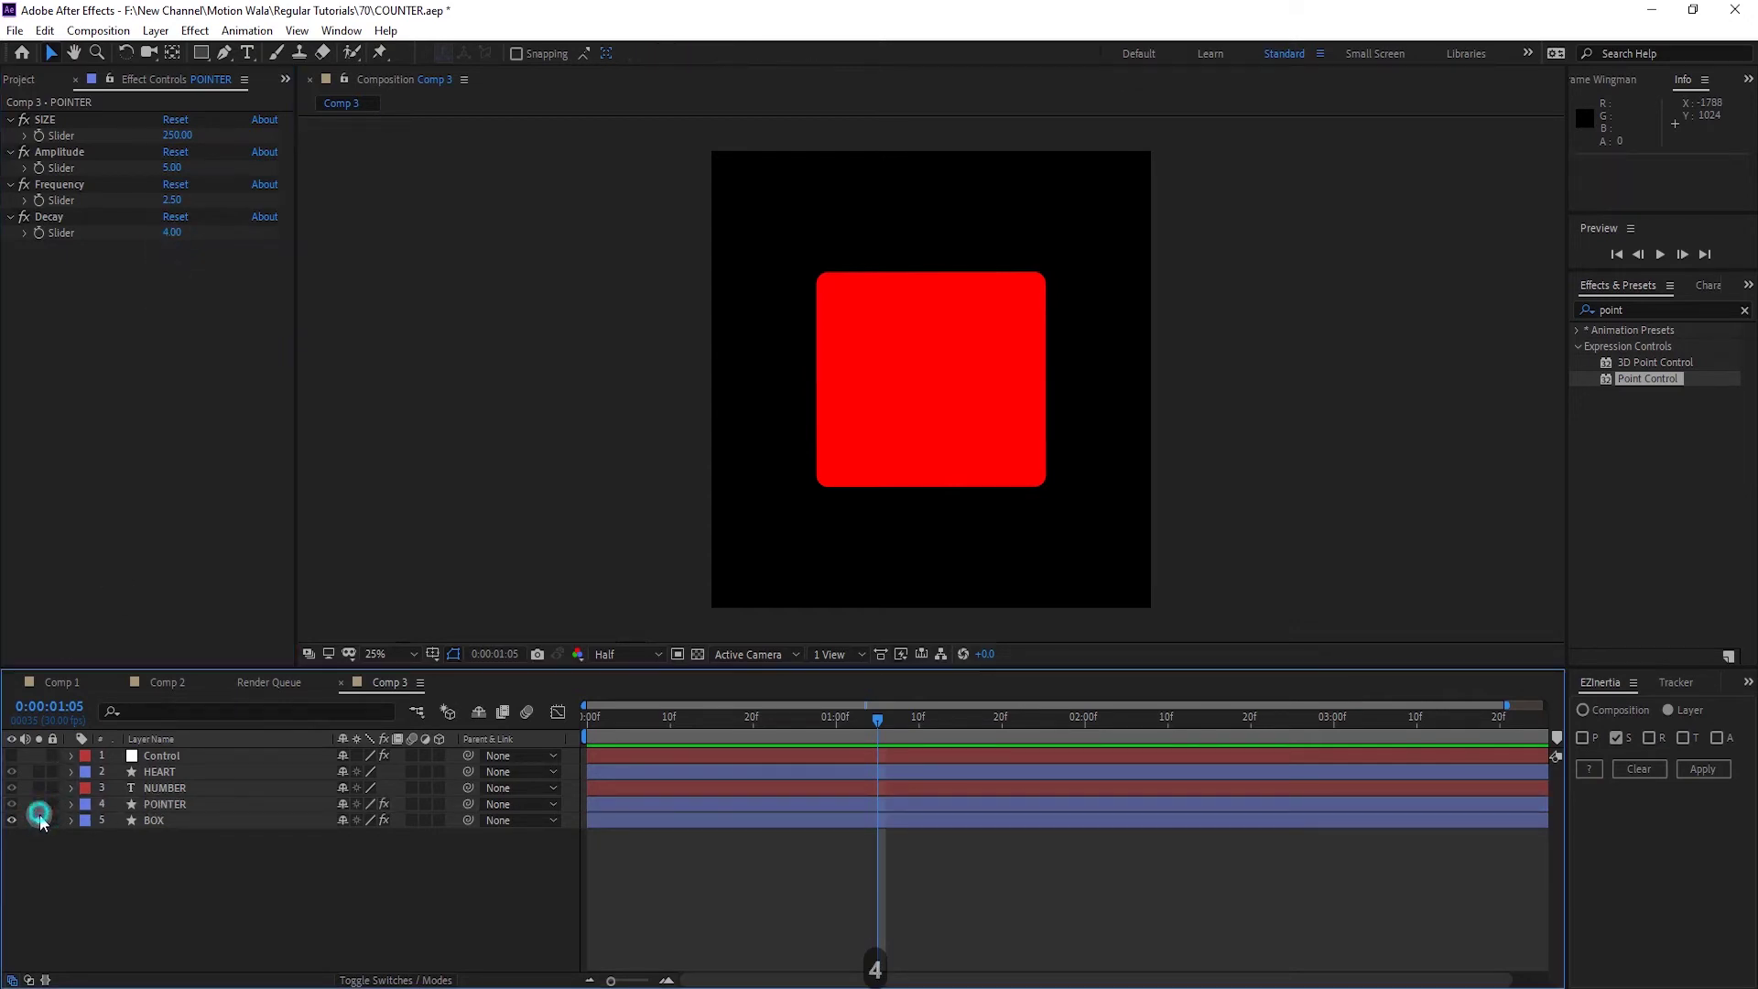
key(s)
scroll(689, 748, up, 3)
mouse_move(704, 719)
mouse_down()
mouse_move(733, 728)
mouse_move(643, 718)
mouse_move(732, 723)
mouse_up()
click(119, 821)
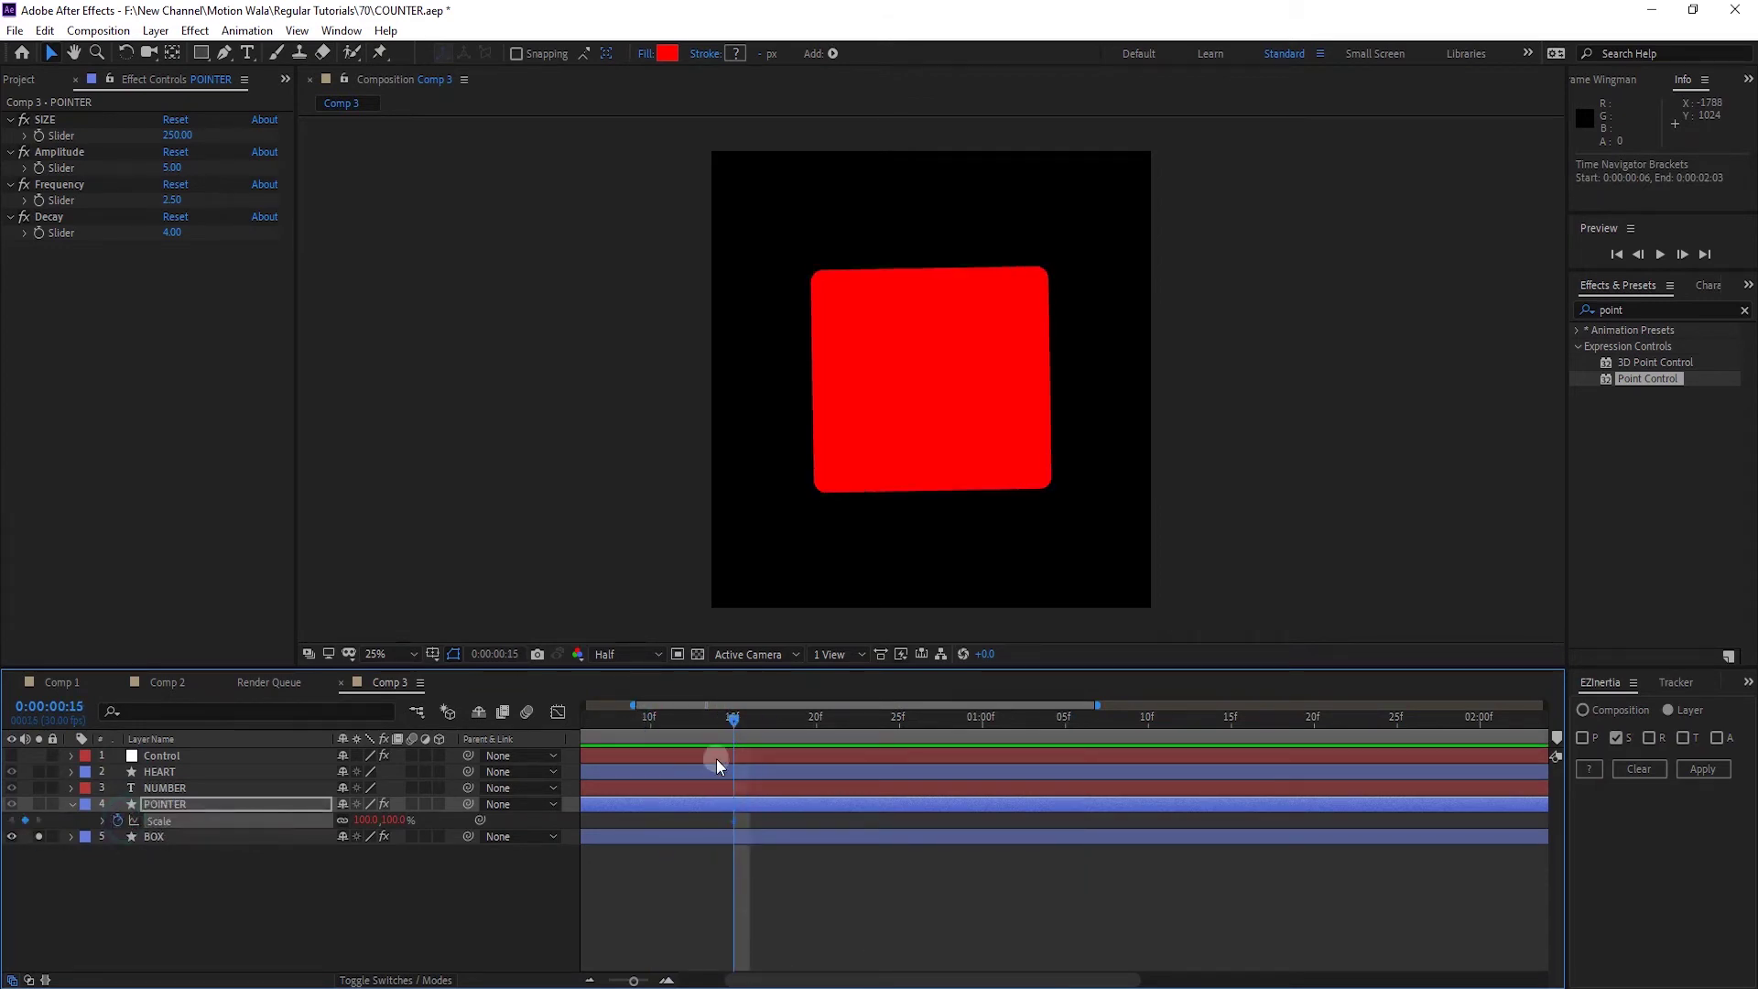
click(39, 836)
drag(723, 727, 816, 727)
click(26, 820)
Set the POINTER layer's scale to 0% at its first keyframe, 0:00:00:15, and preview the animation from the start
click(11, 820)
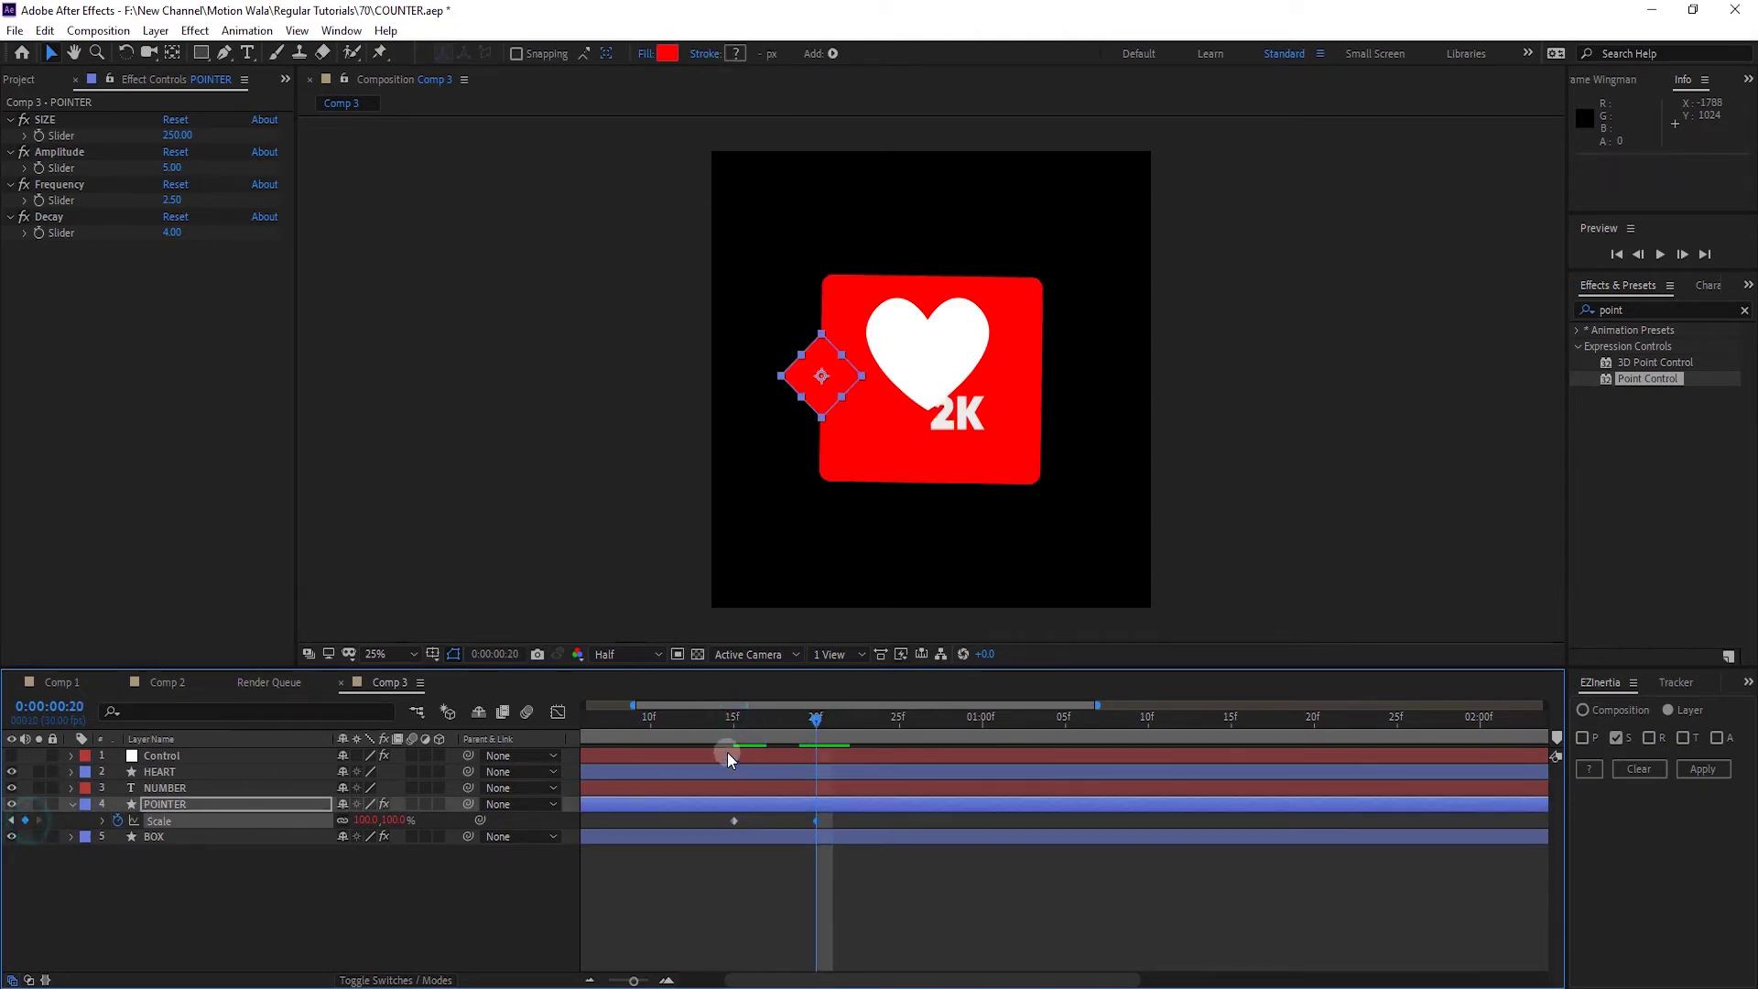
click(407, 821)
text(0)
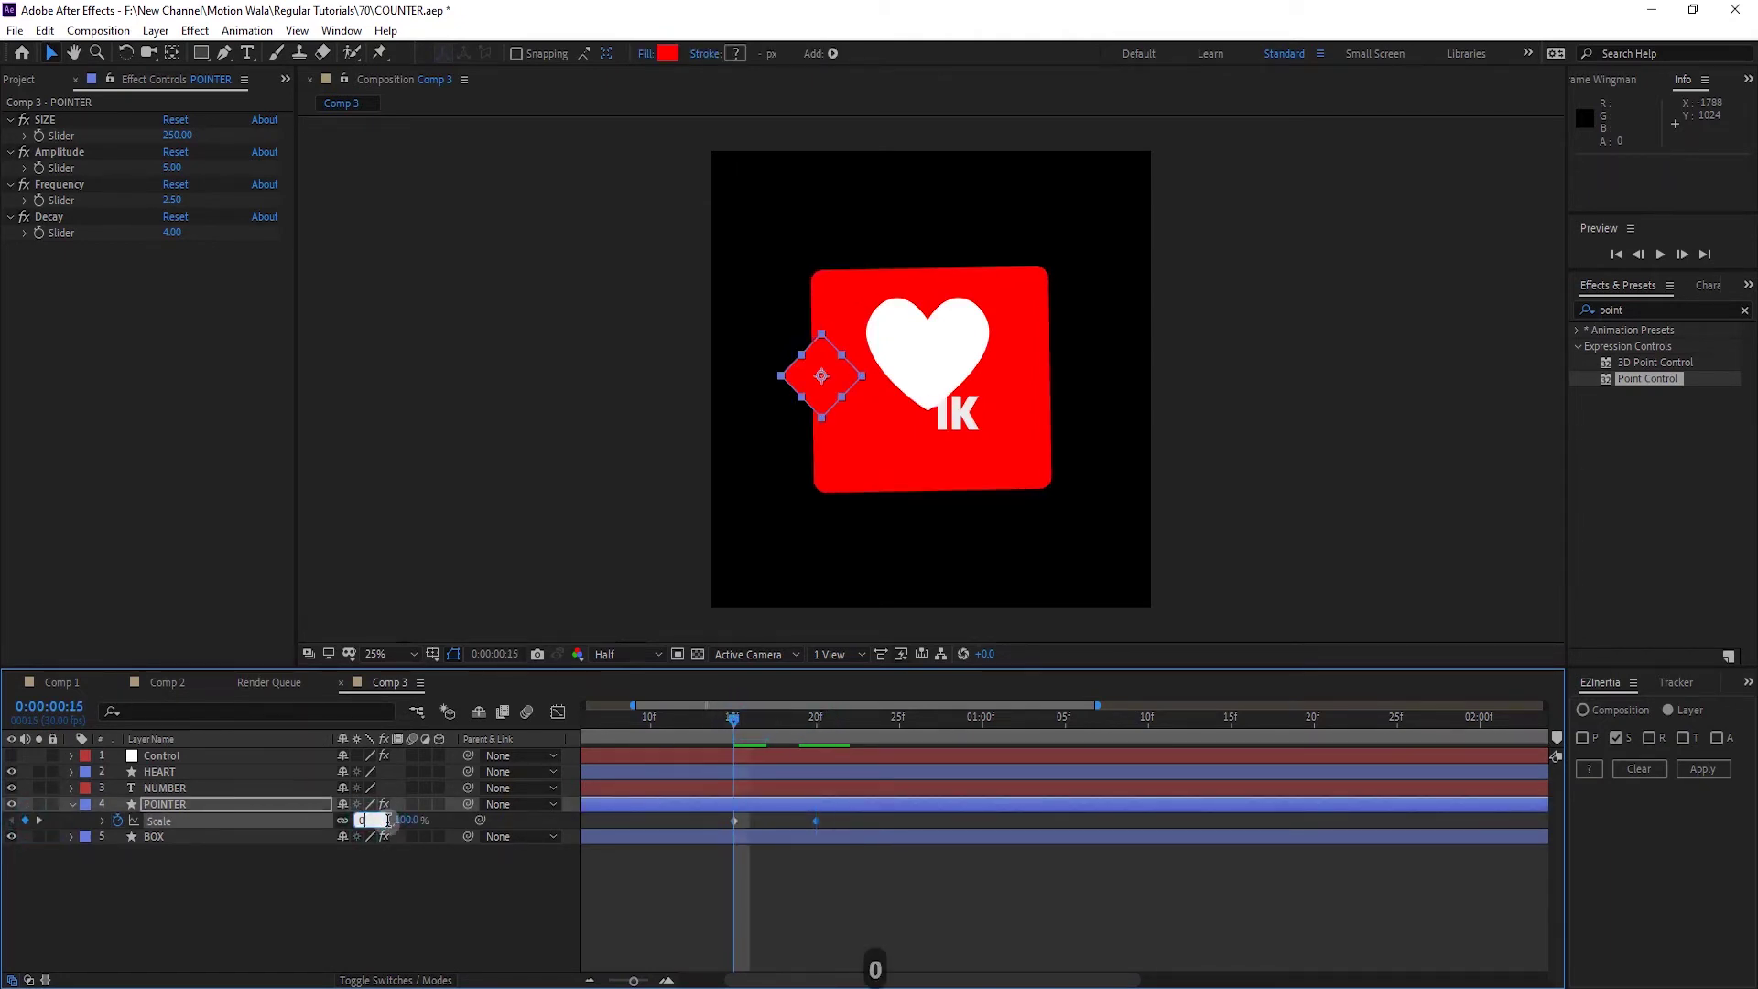
key(Return)
drag(732, 724, 701, 724)
key(space)
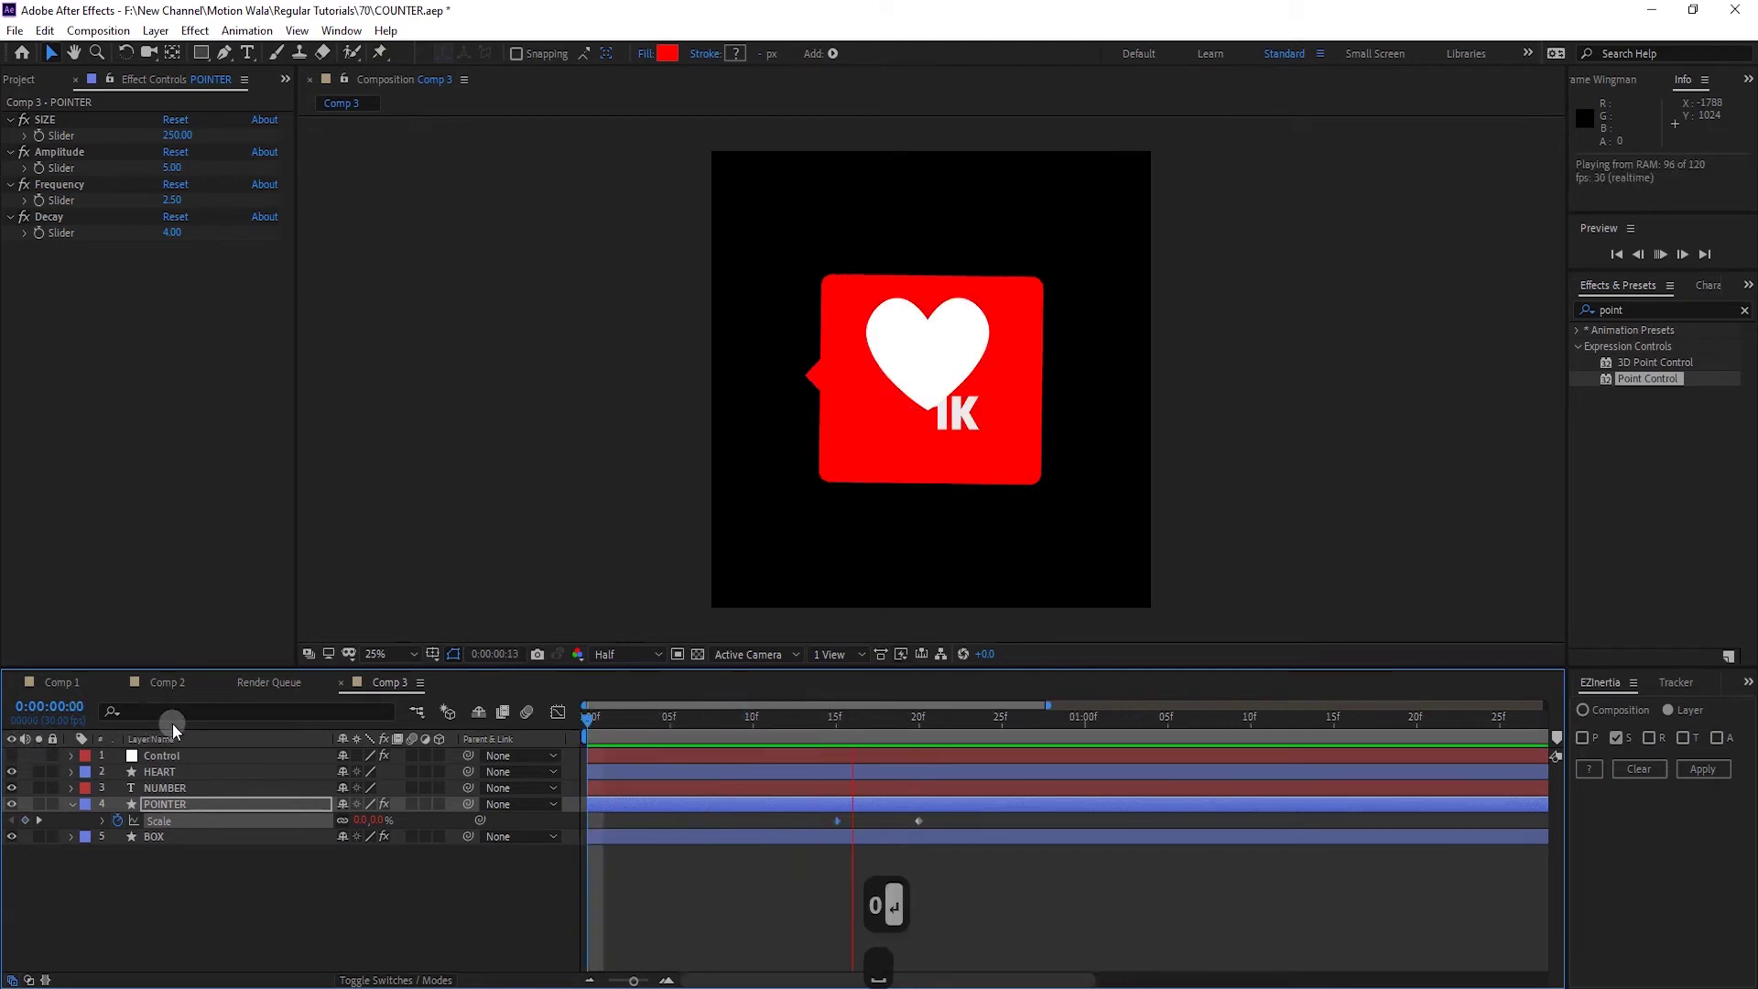
click(70, 803)
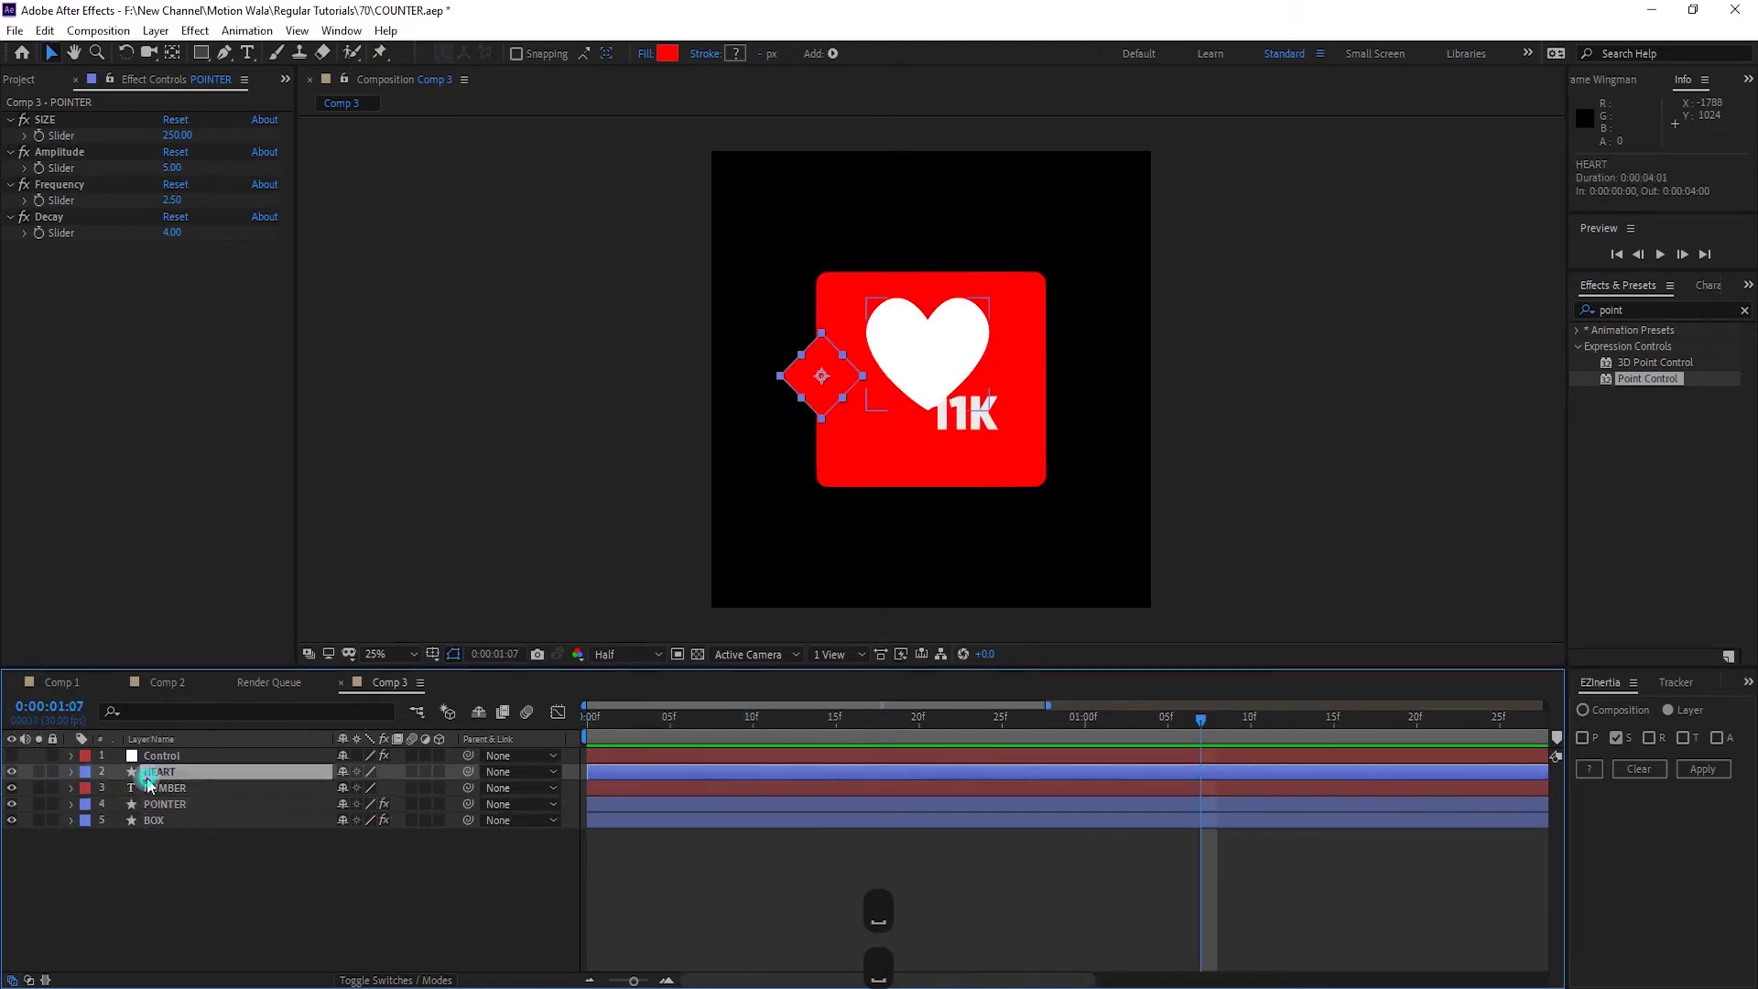
Move the NUMBER text beneath the heart, to about (847, 1256), and centre its anchor point with the playhead at 0:00:00:15
click(154, 787)
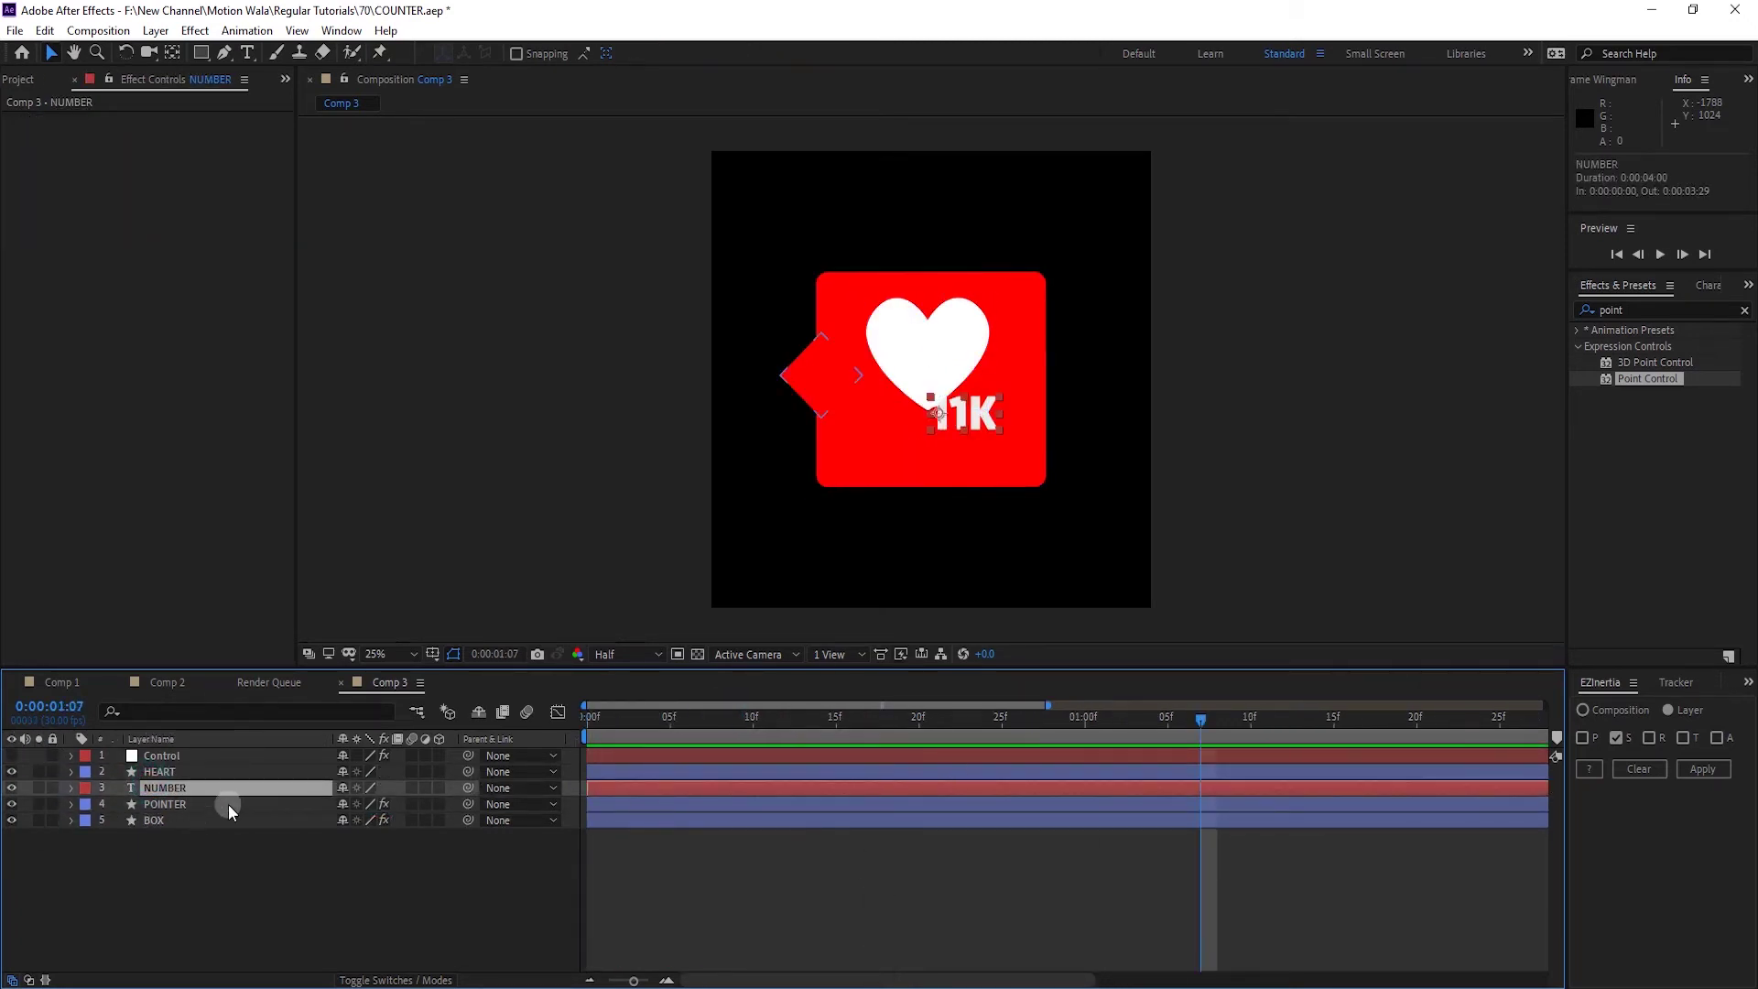
drag(935, 413, 904, 449)
click(802, 719)
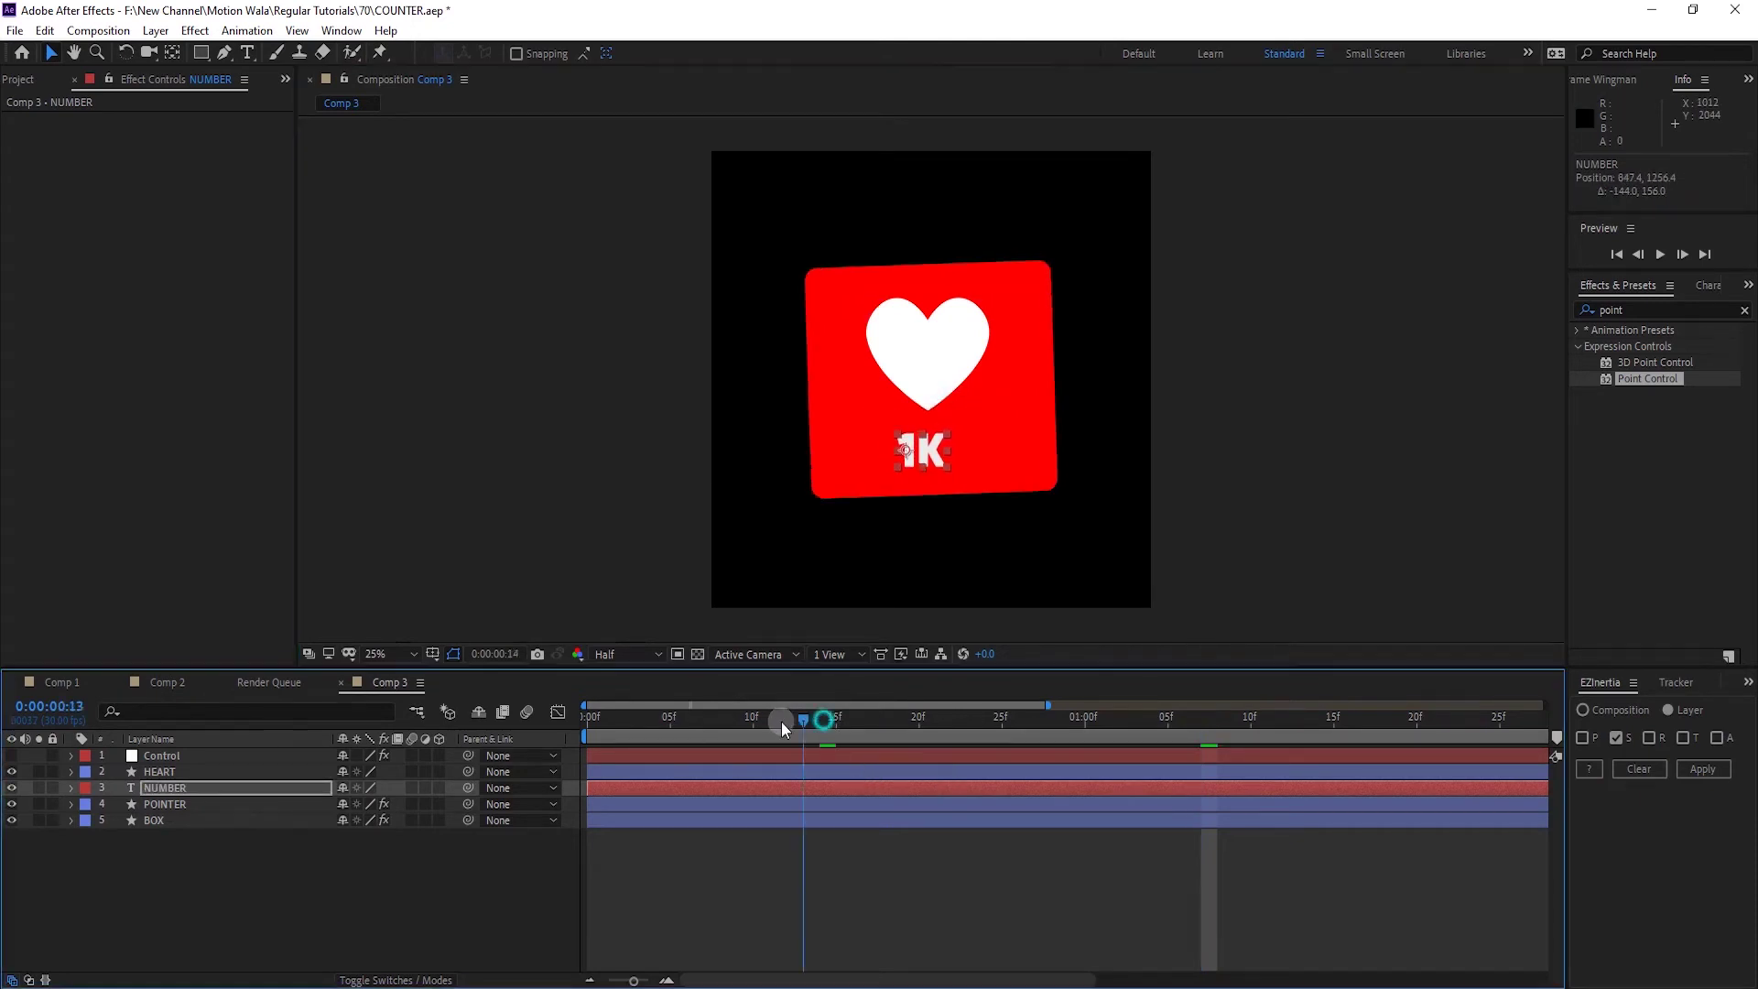
drag(781, 721, 835, 727)
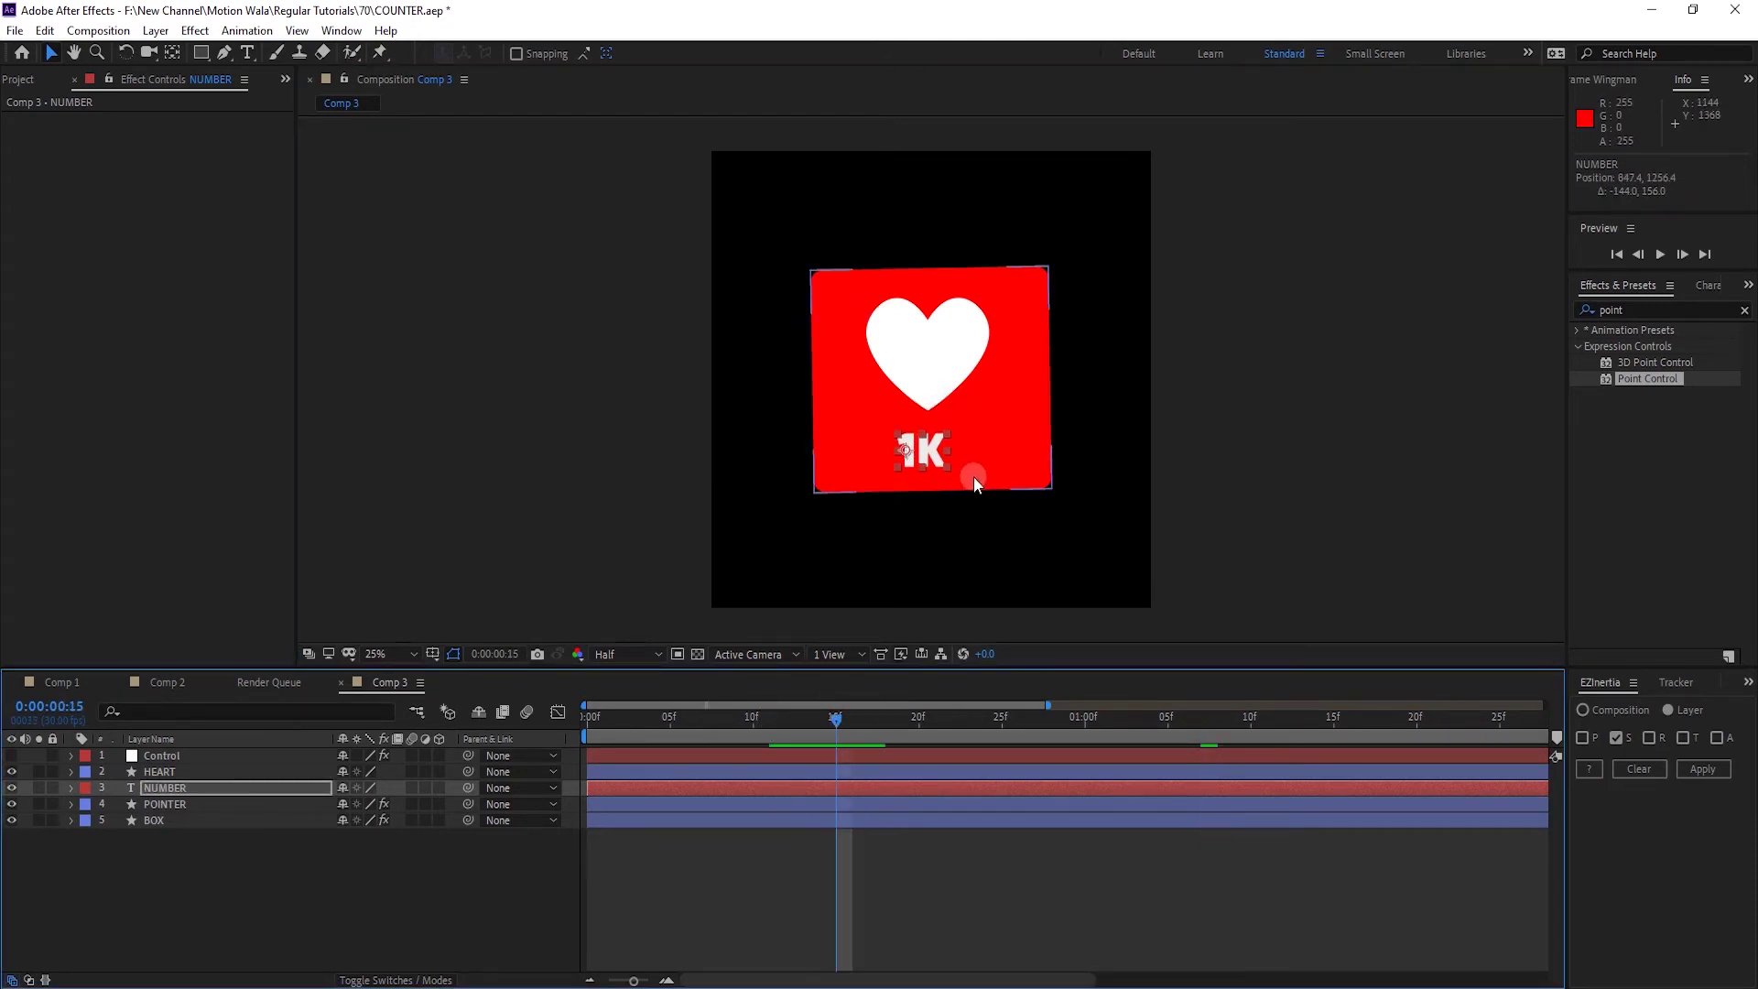
key(ctrl+alt+Home)
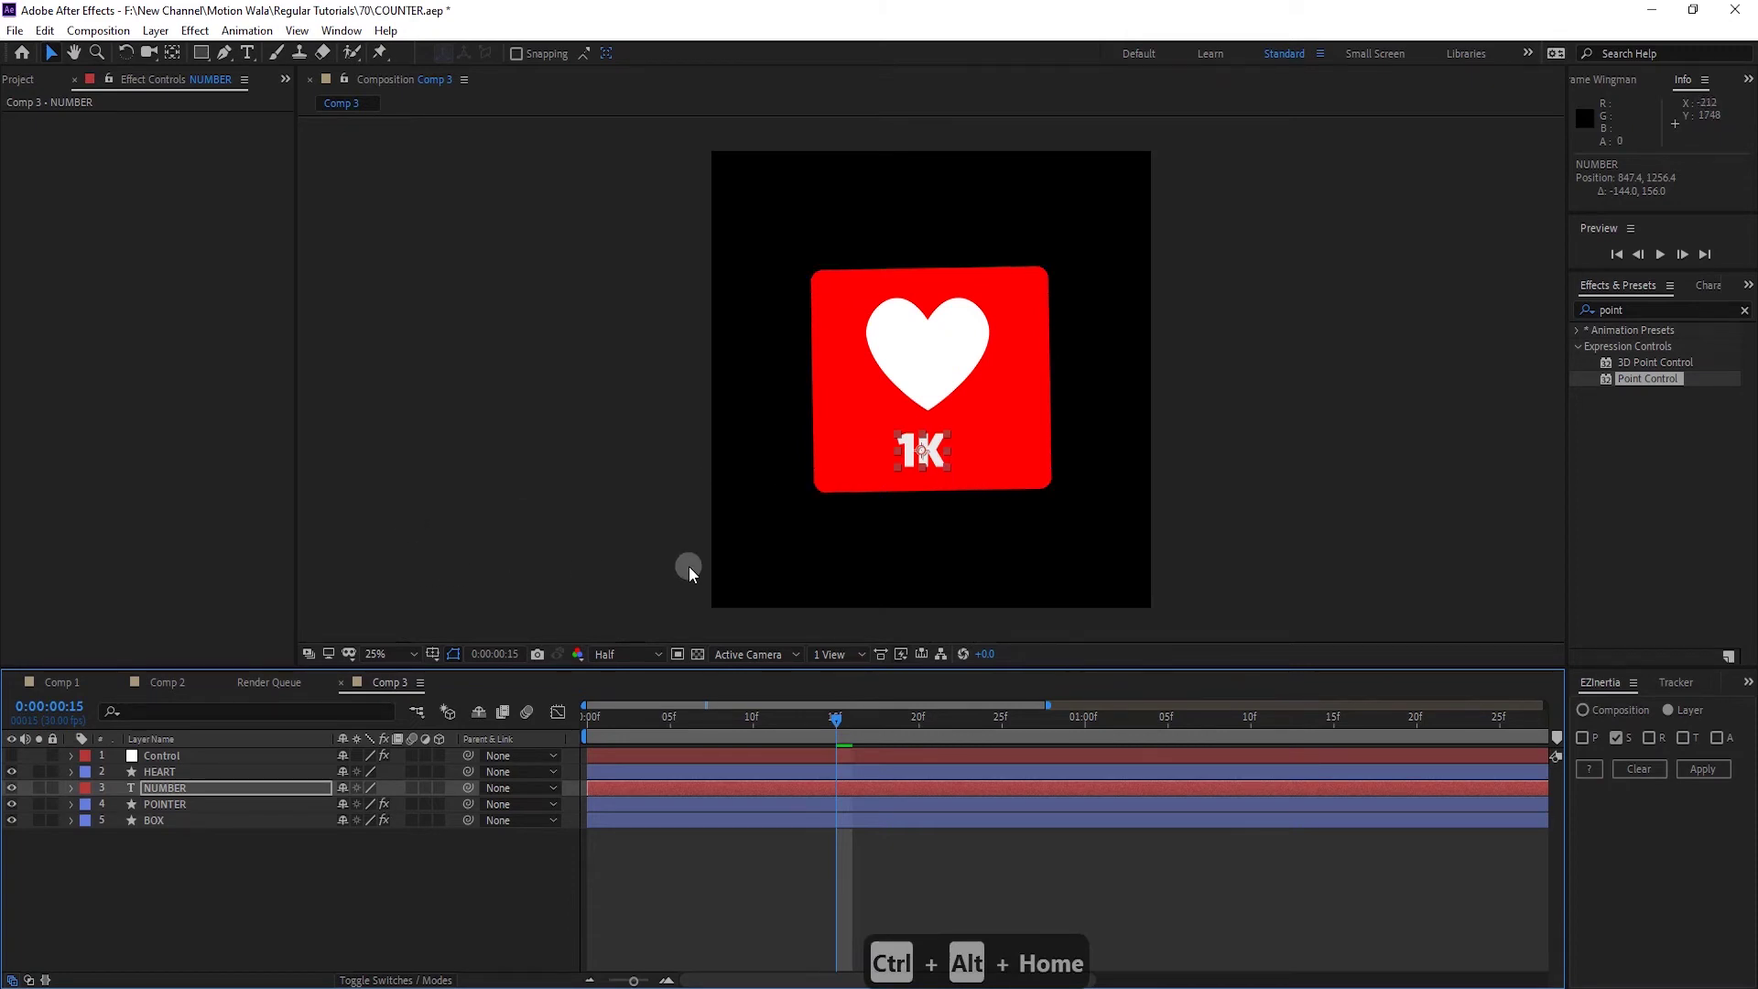
Apply EZInertia to the NUMBER layer's scale and keyframe the scale at 0:00:00:15 and 0:00:00:20
click(1705, 769)
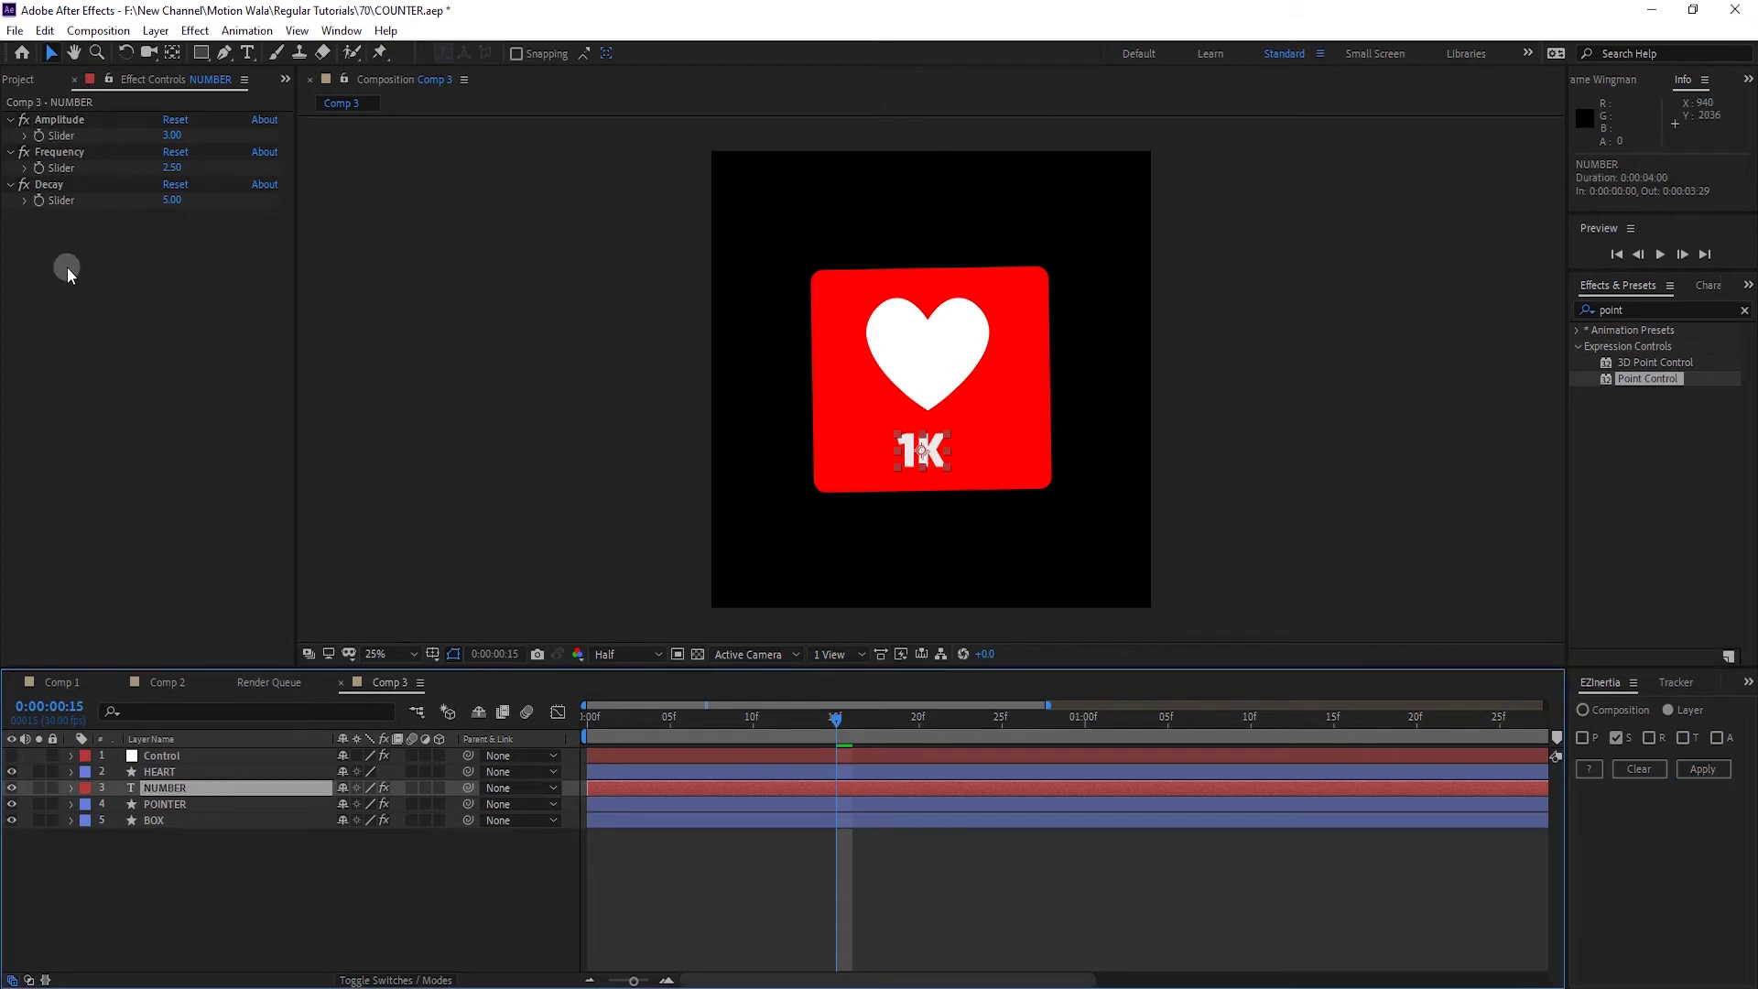
key(s)
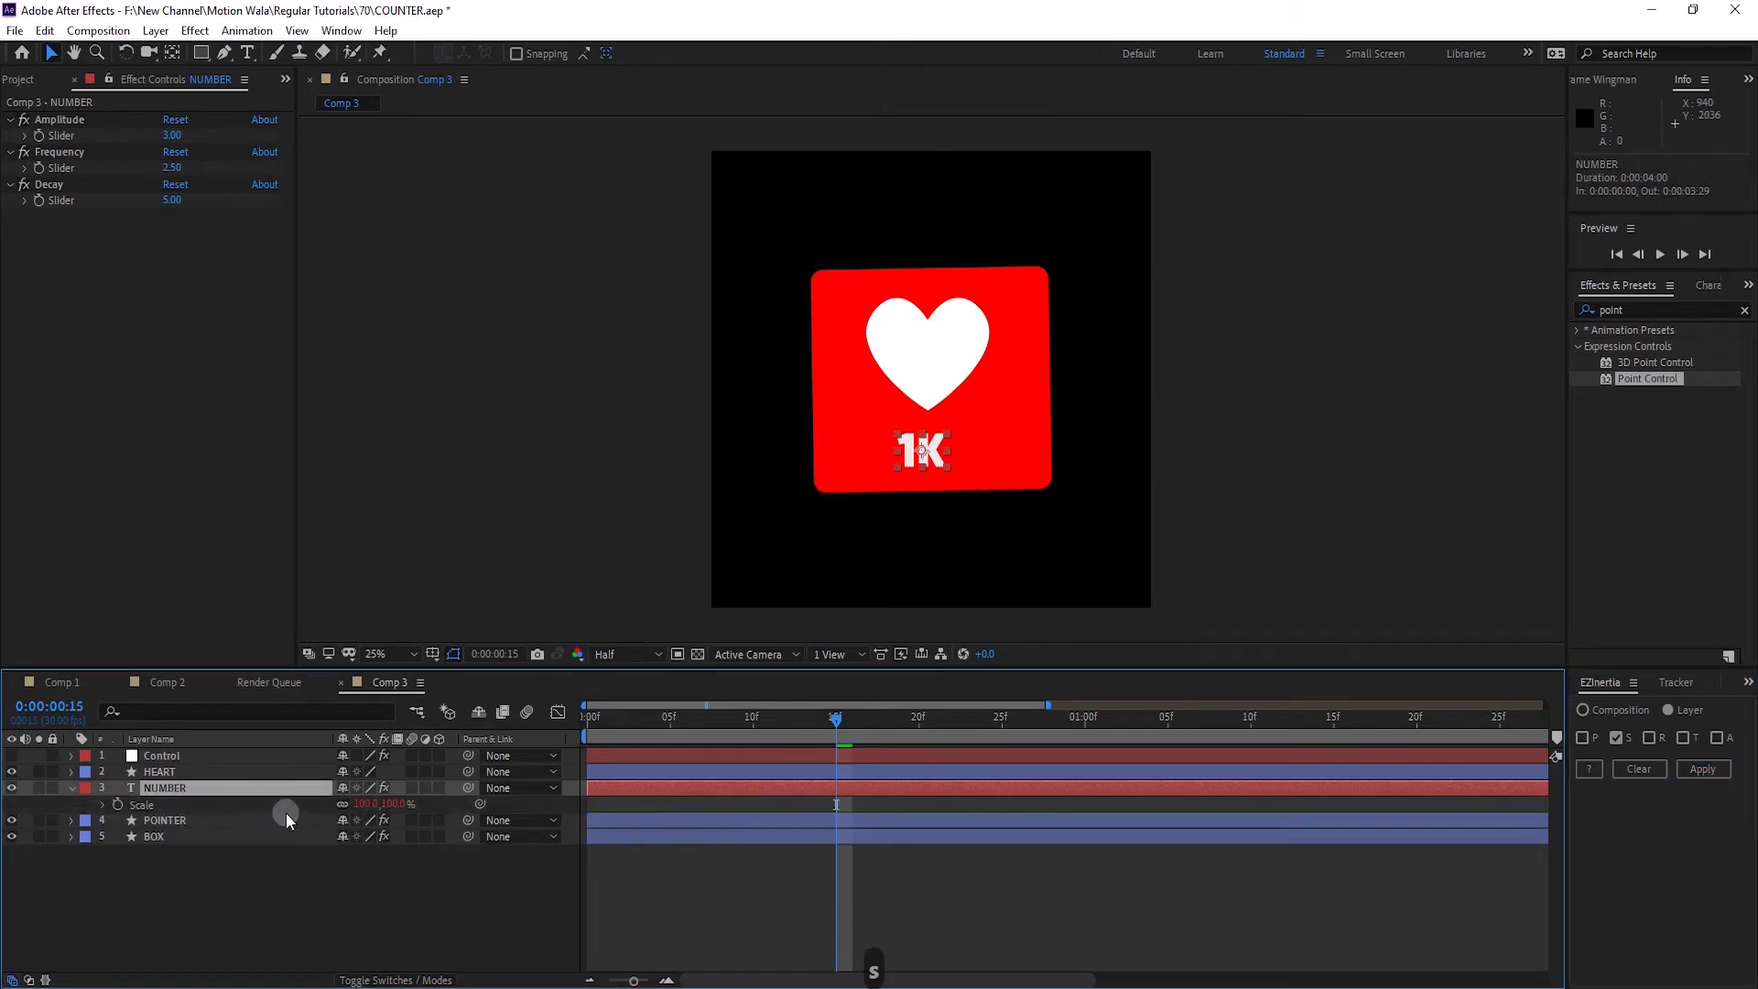
click(117, 804)
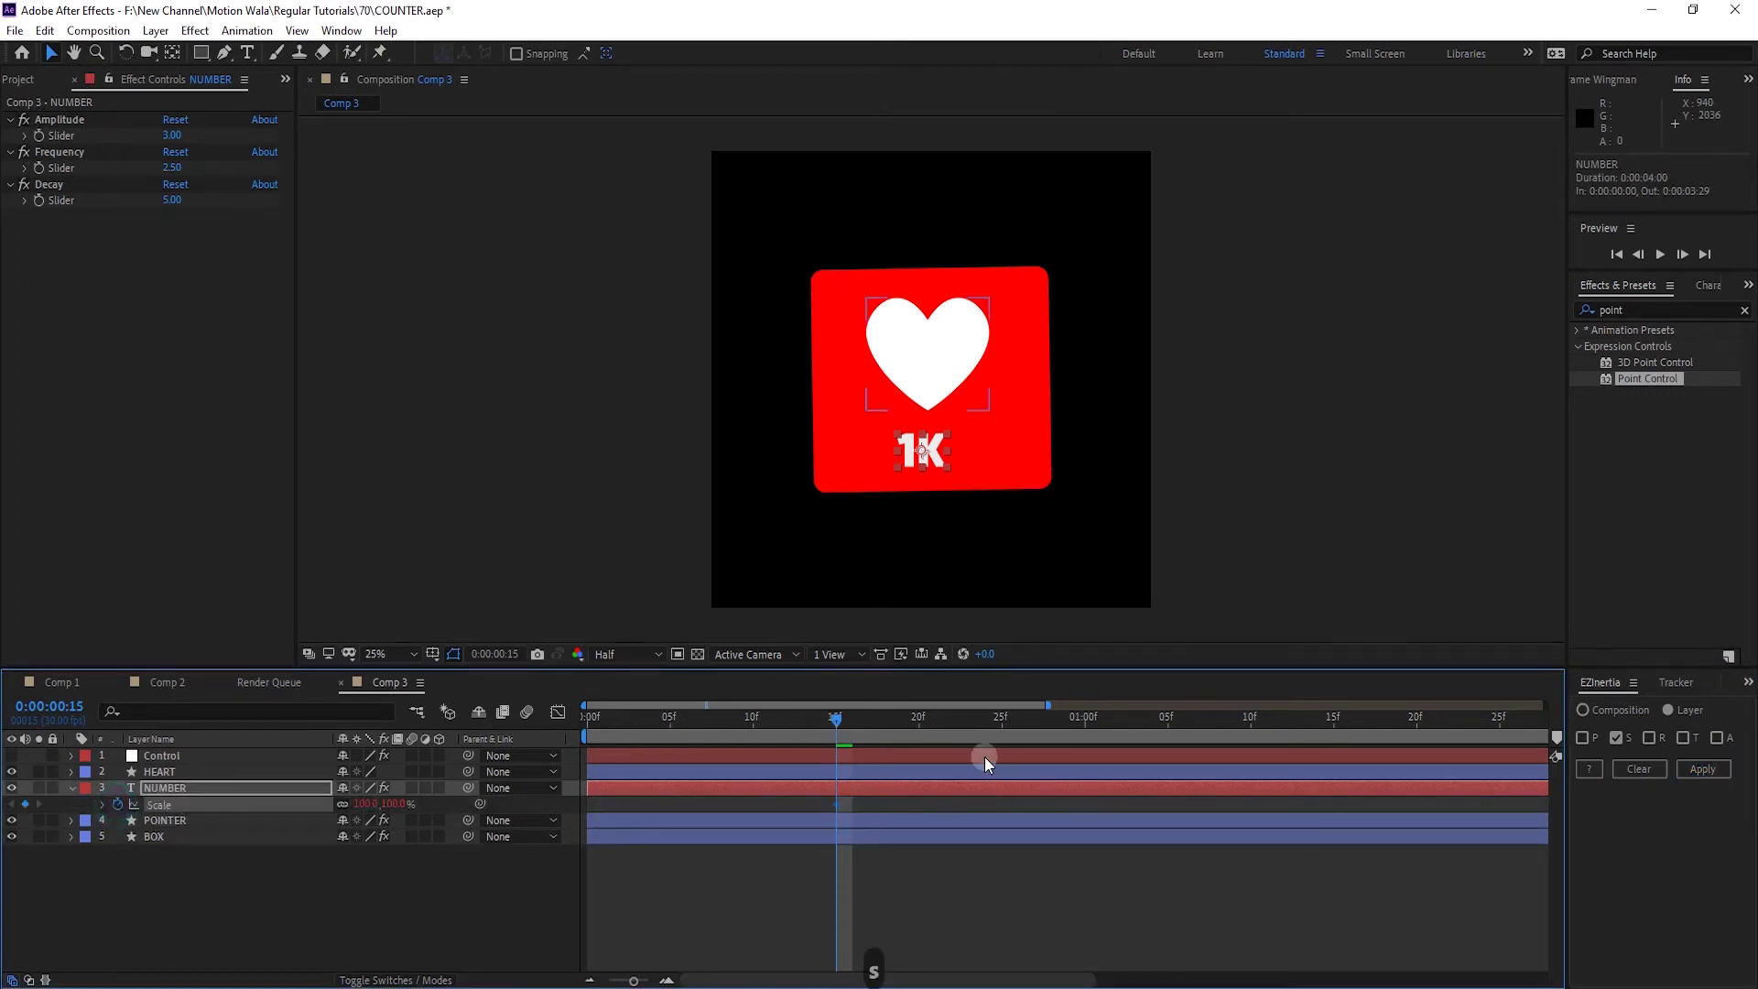
drag(843, 719, 921, 732)
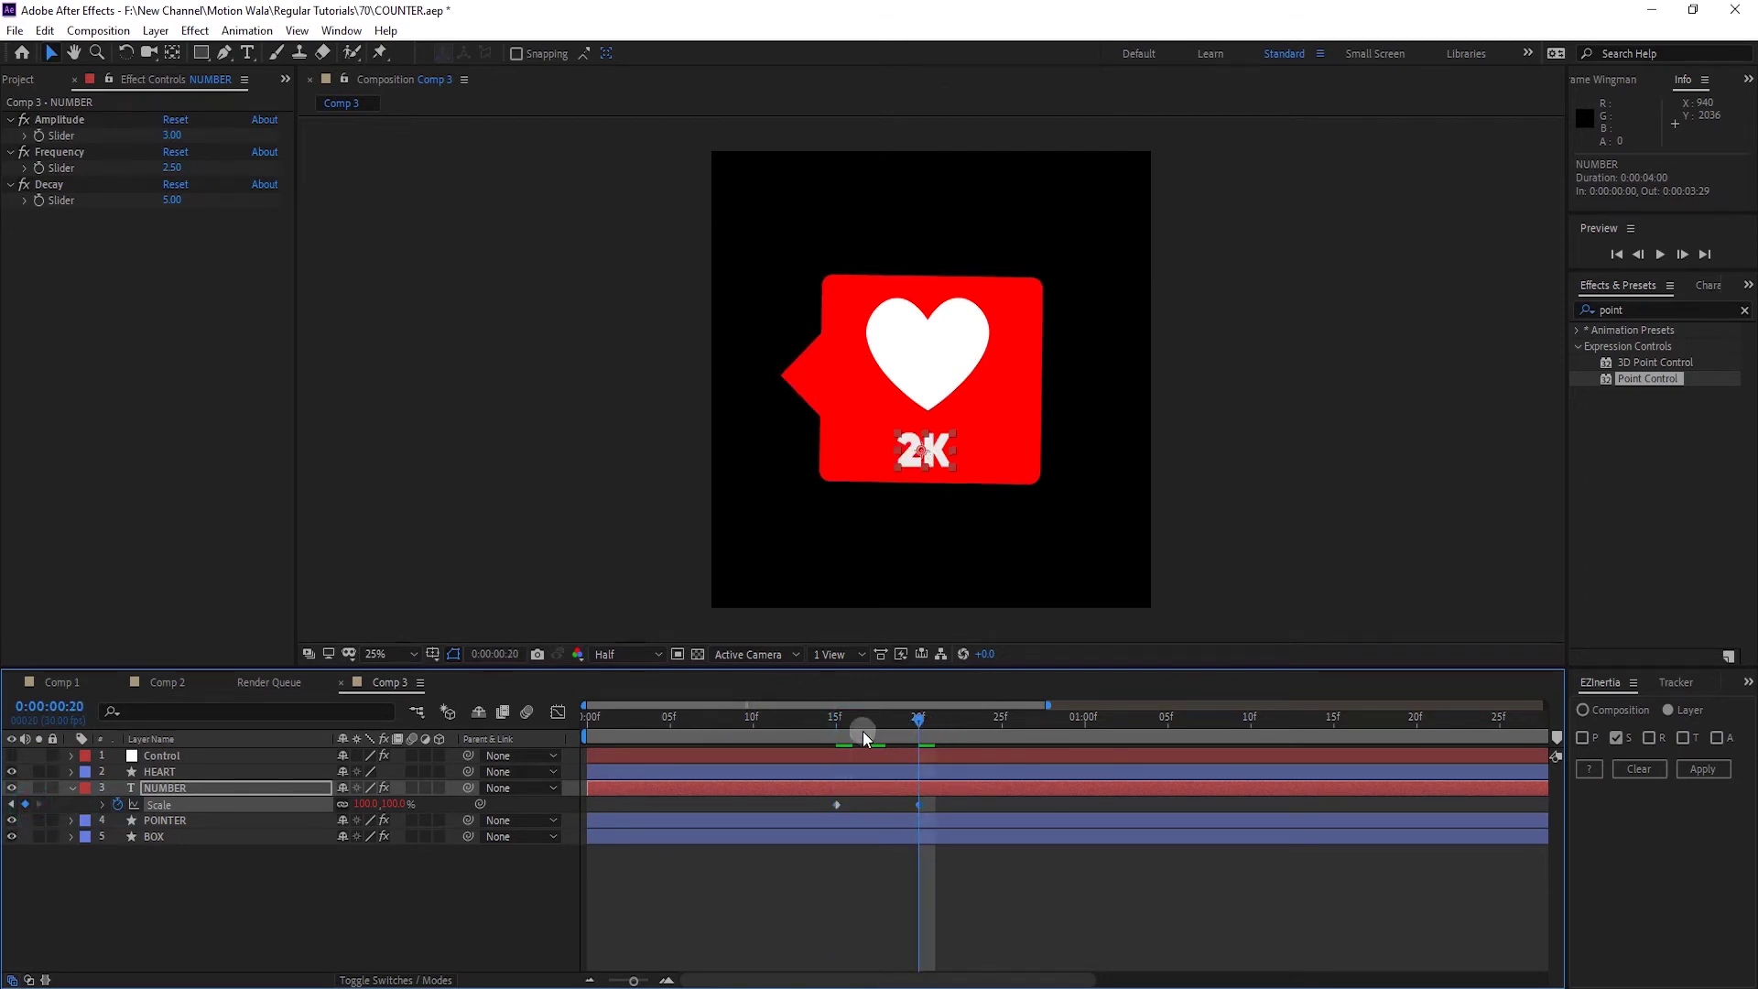
Set the NUMBER layer's scale to 0% at 0:00:00:15 and preview its scale-up
click(835, 720)
click(366, 804)
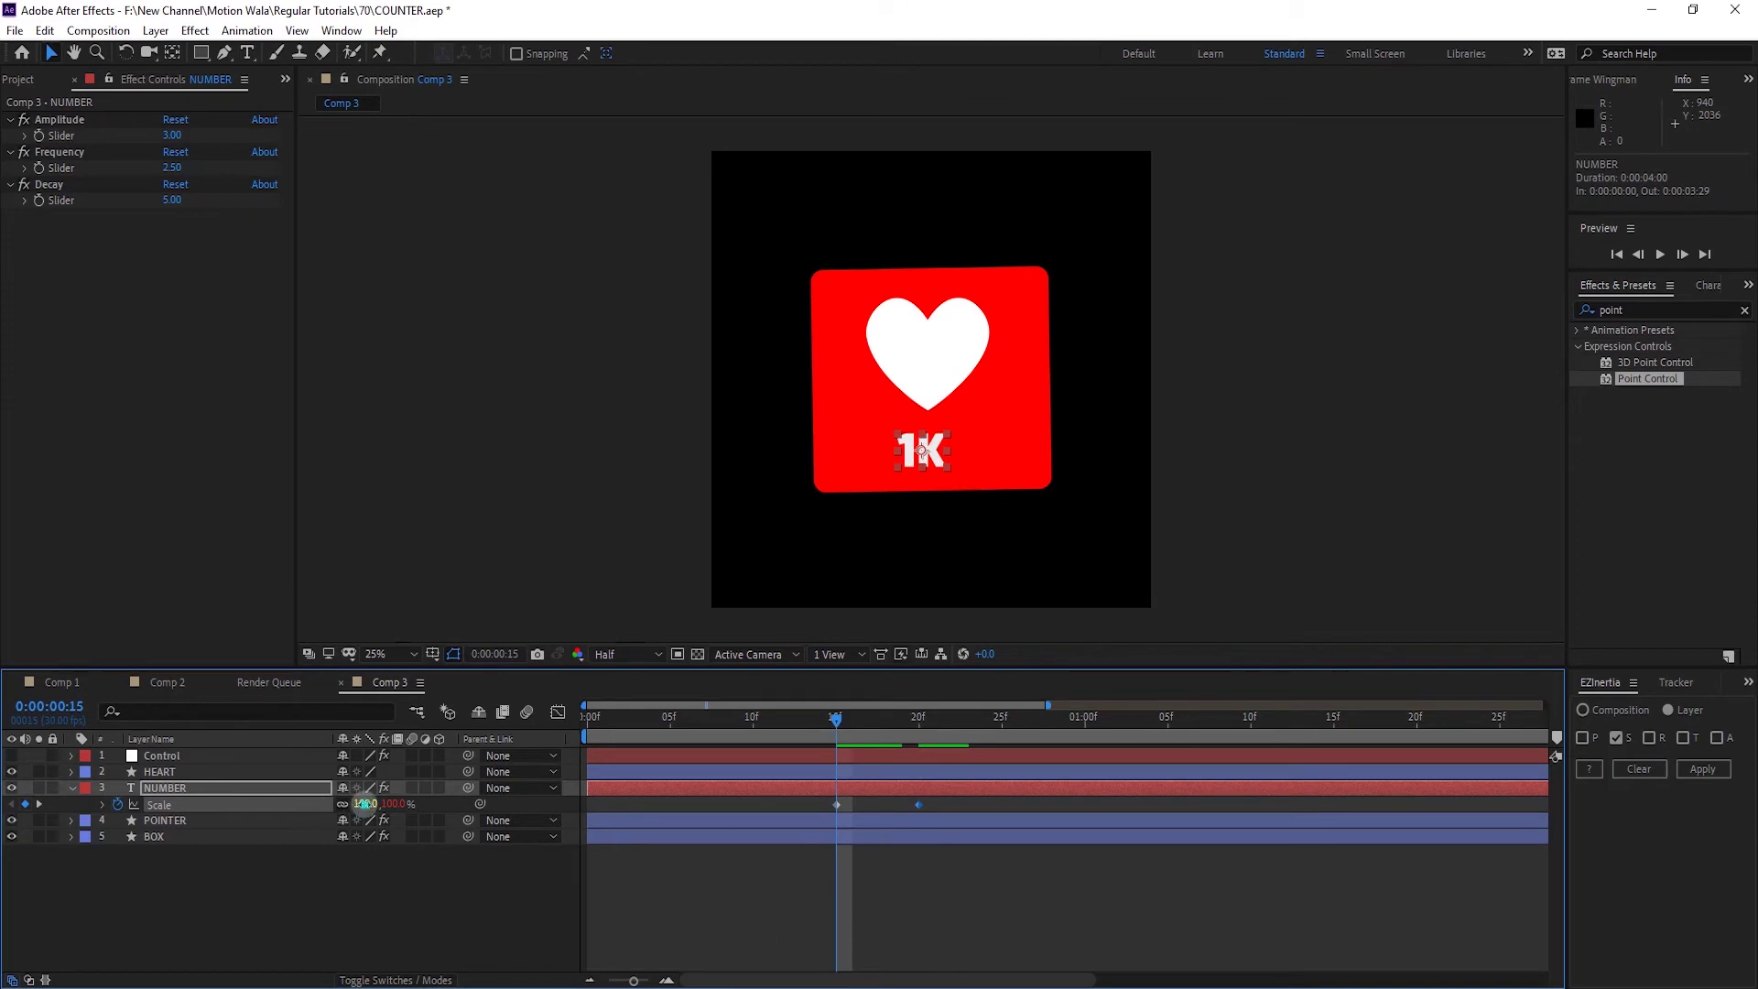
text(0)
key(Return)
key(space)
click(871, 787)
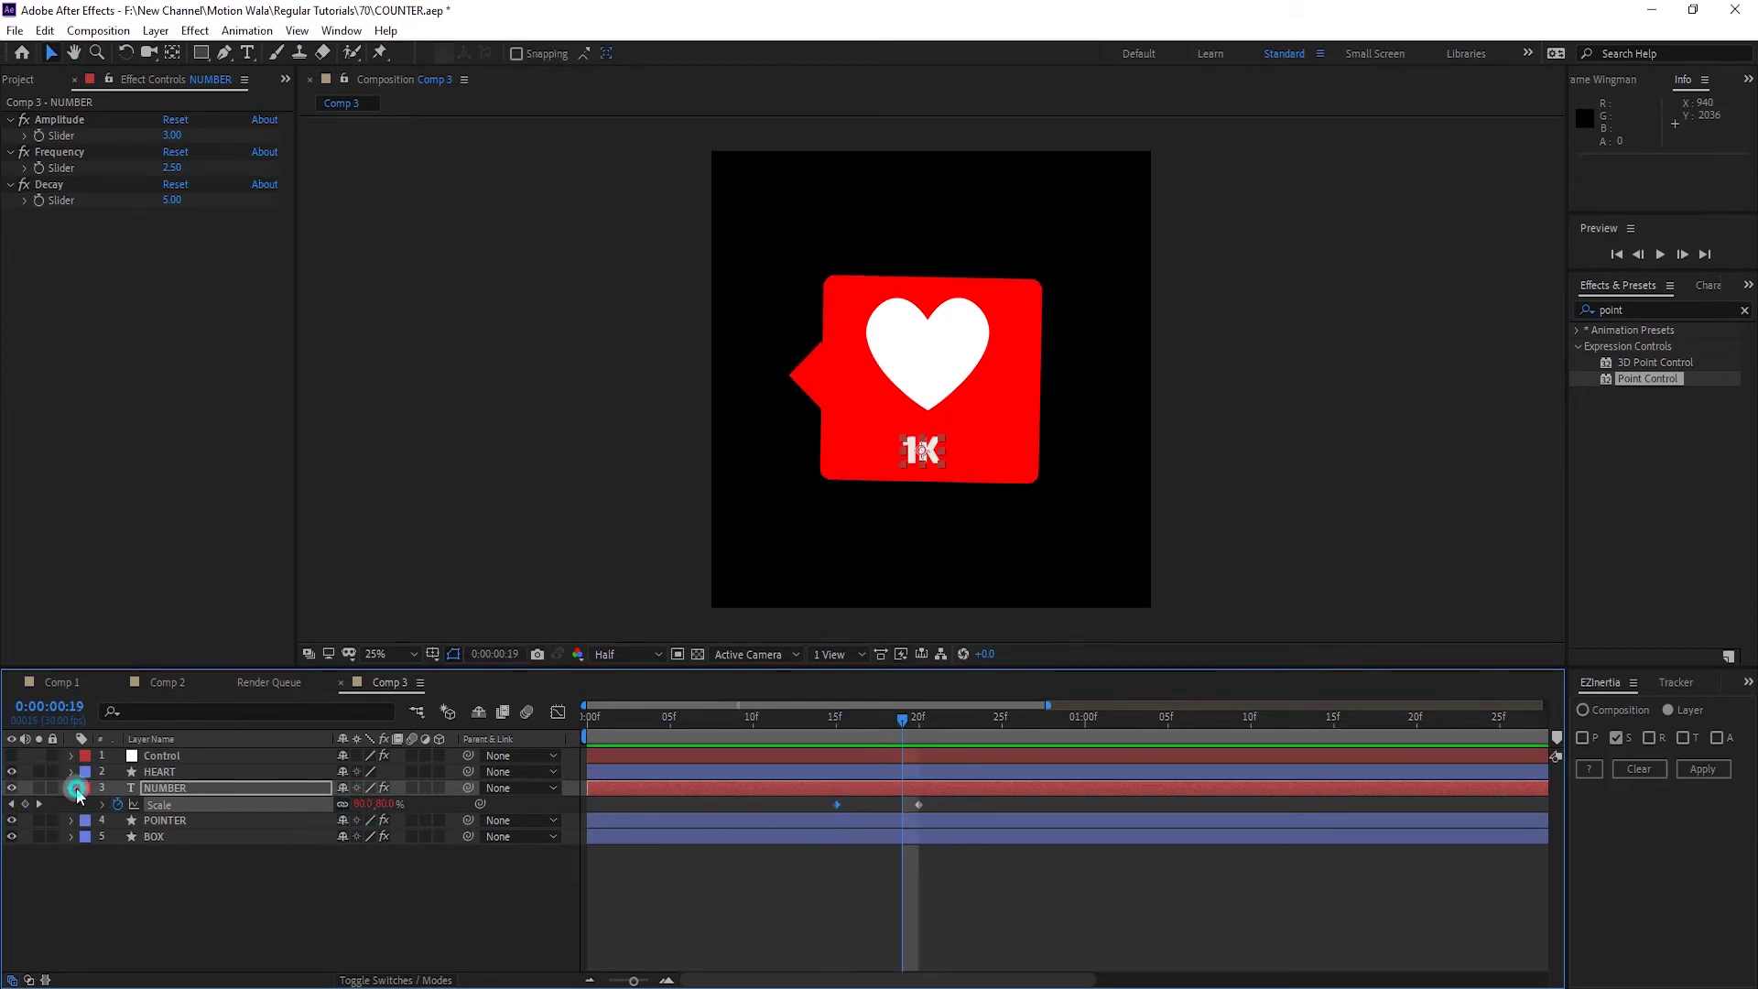
Set the NUMBER layer's Amplitude to 5 and Decay to 4
click(72, 788)
click(168, 168)
click(171, 136)
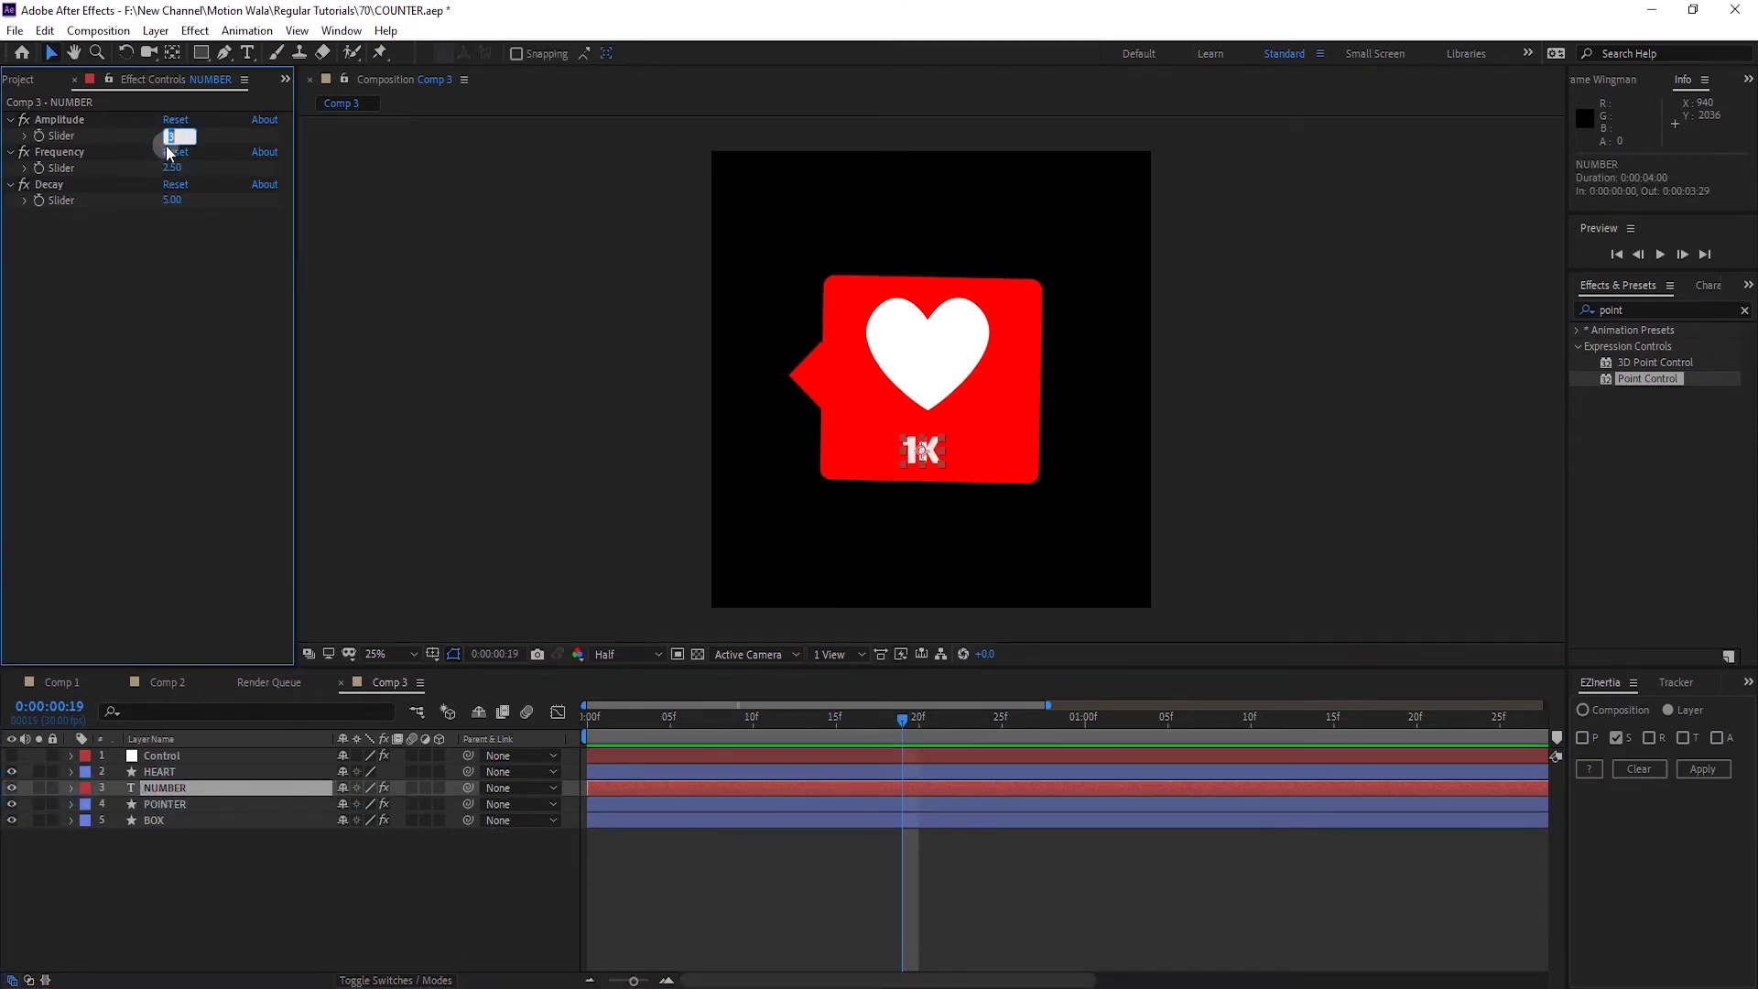
text(5)
click(168, 252)
click(171, 200)
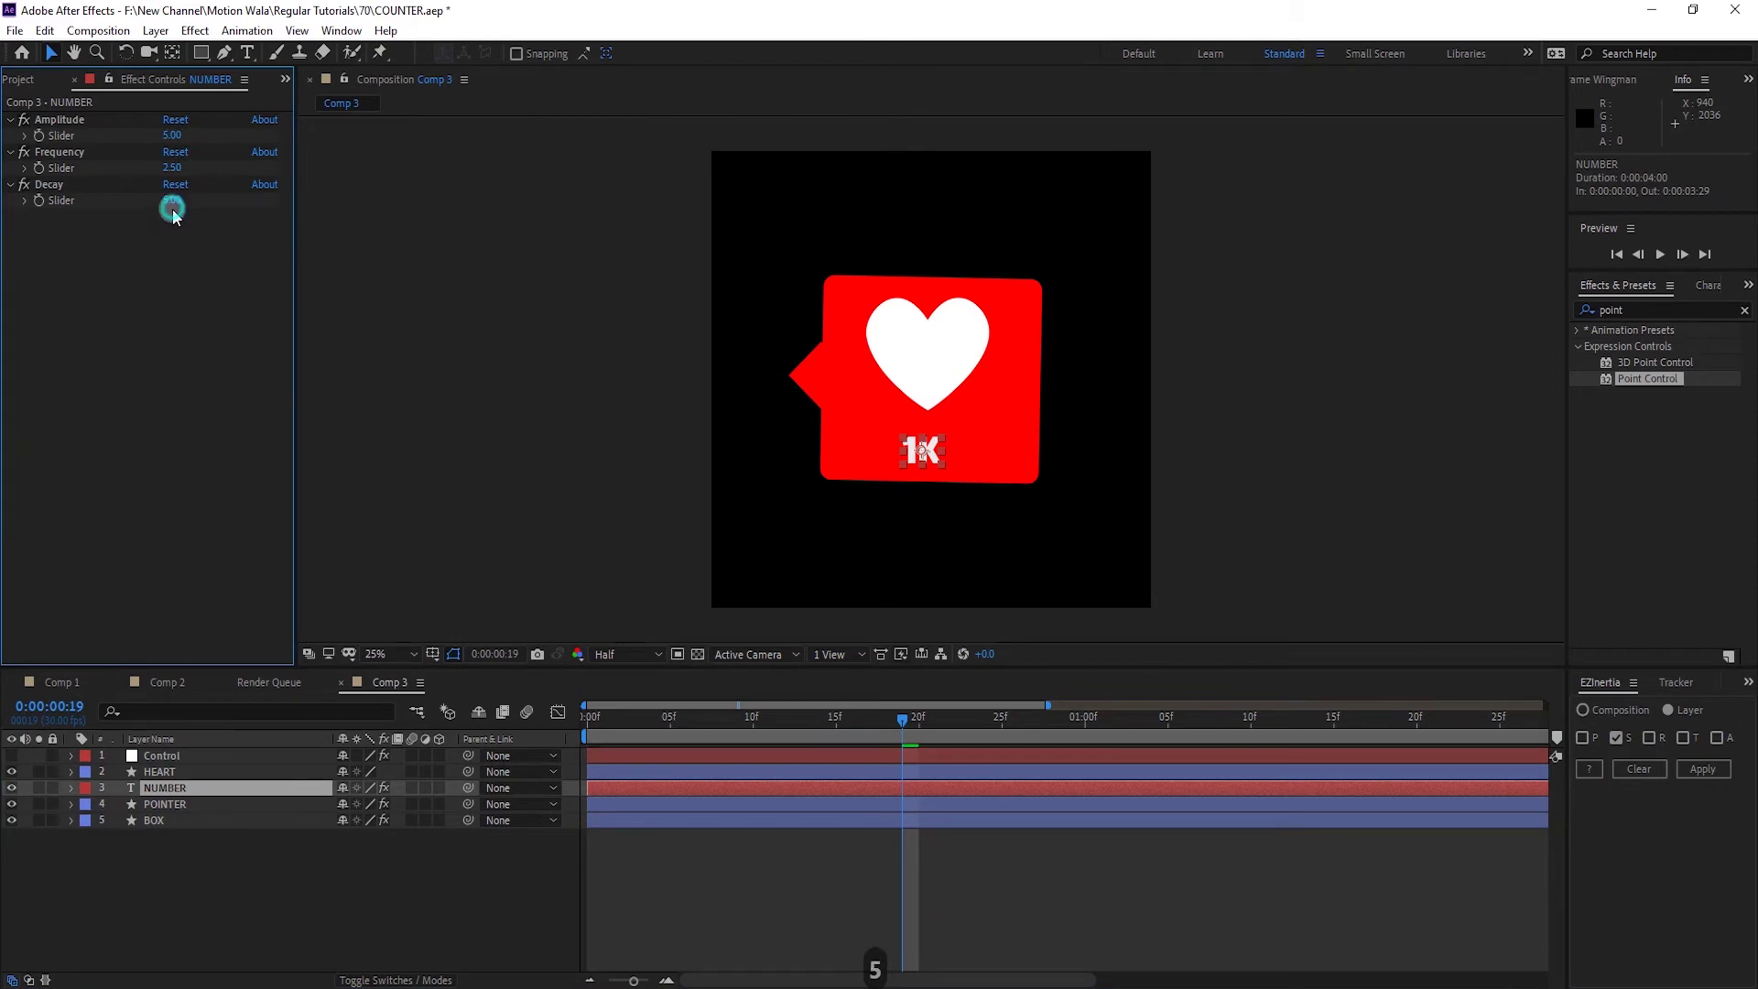
text(4)
click(150, 290)
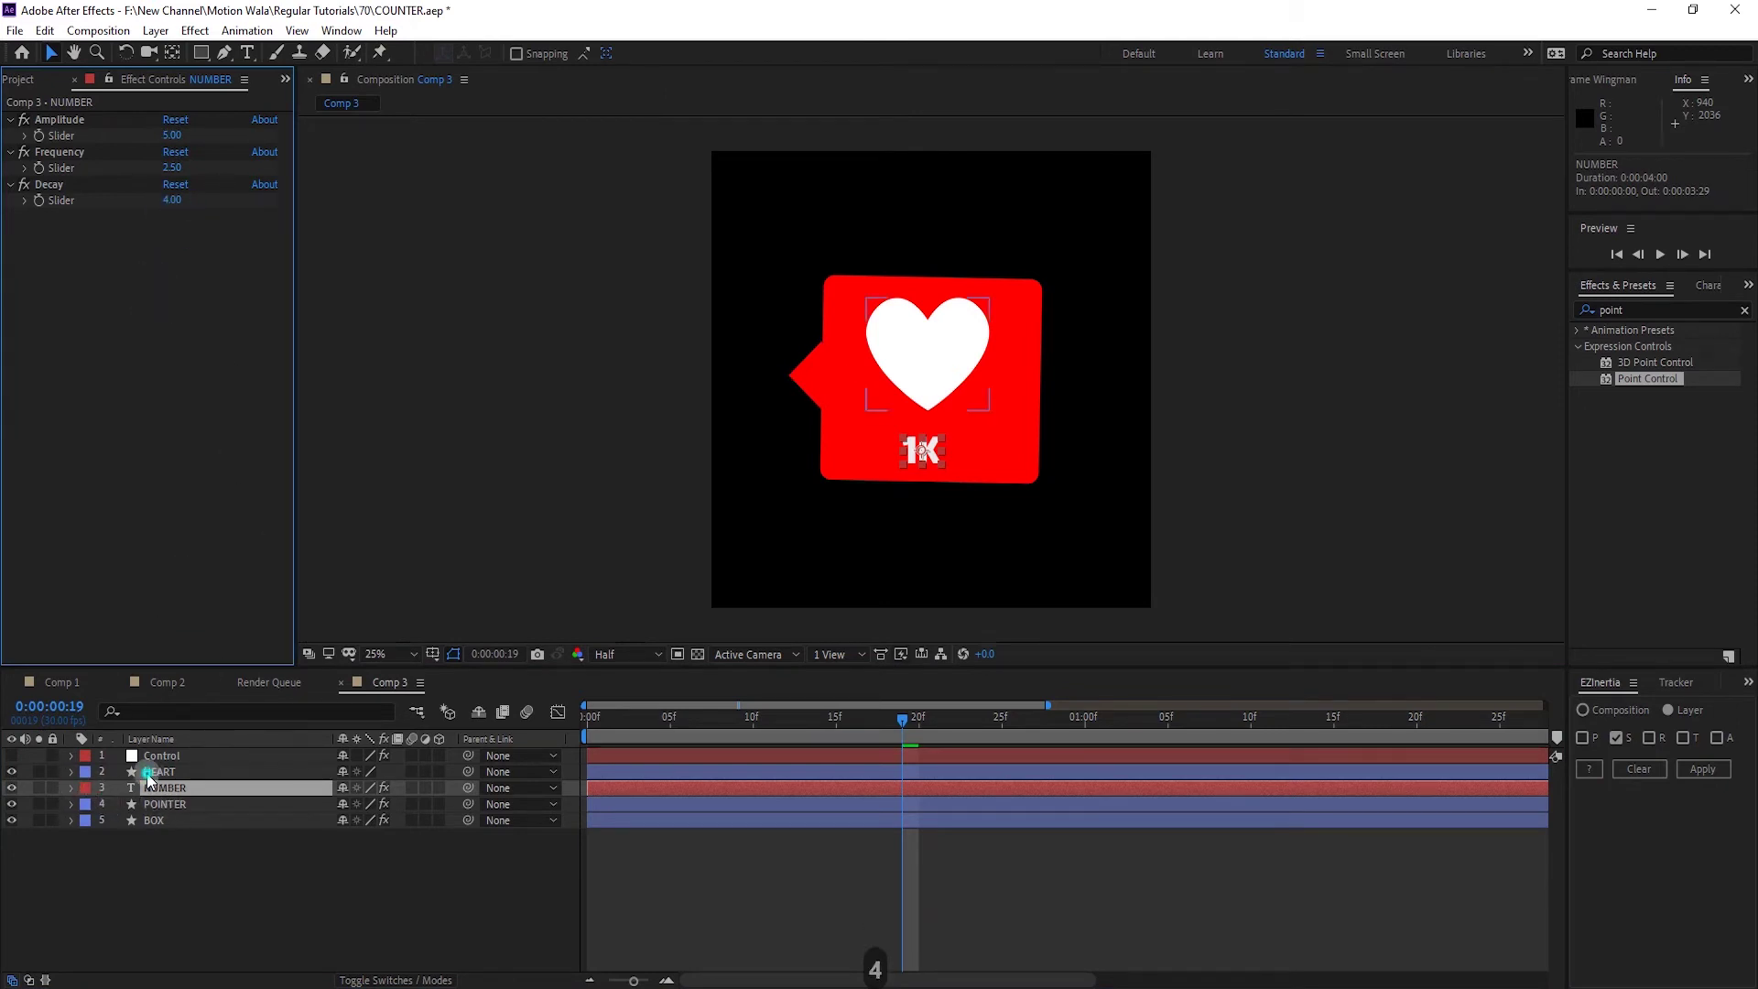
Apply EZInertia to the HEART layer's scale and keyframe the scale at 0:00:00:20 and 0:00:00:25
drag(151, 772, 669, 765)
click(1702, 769)
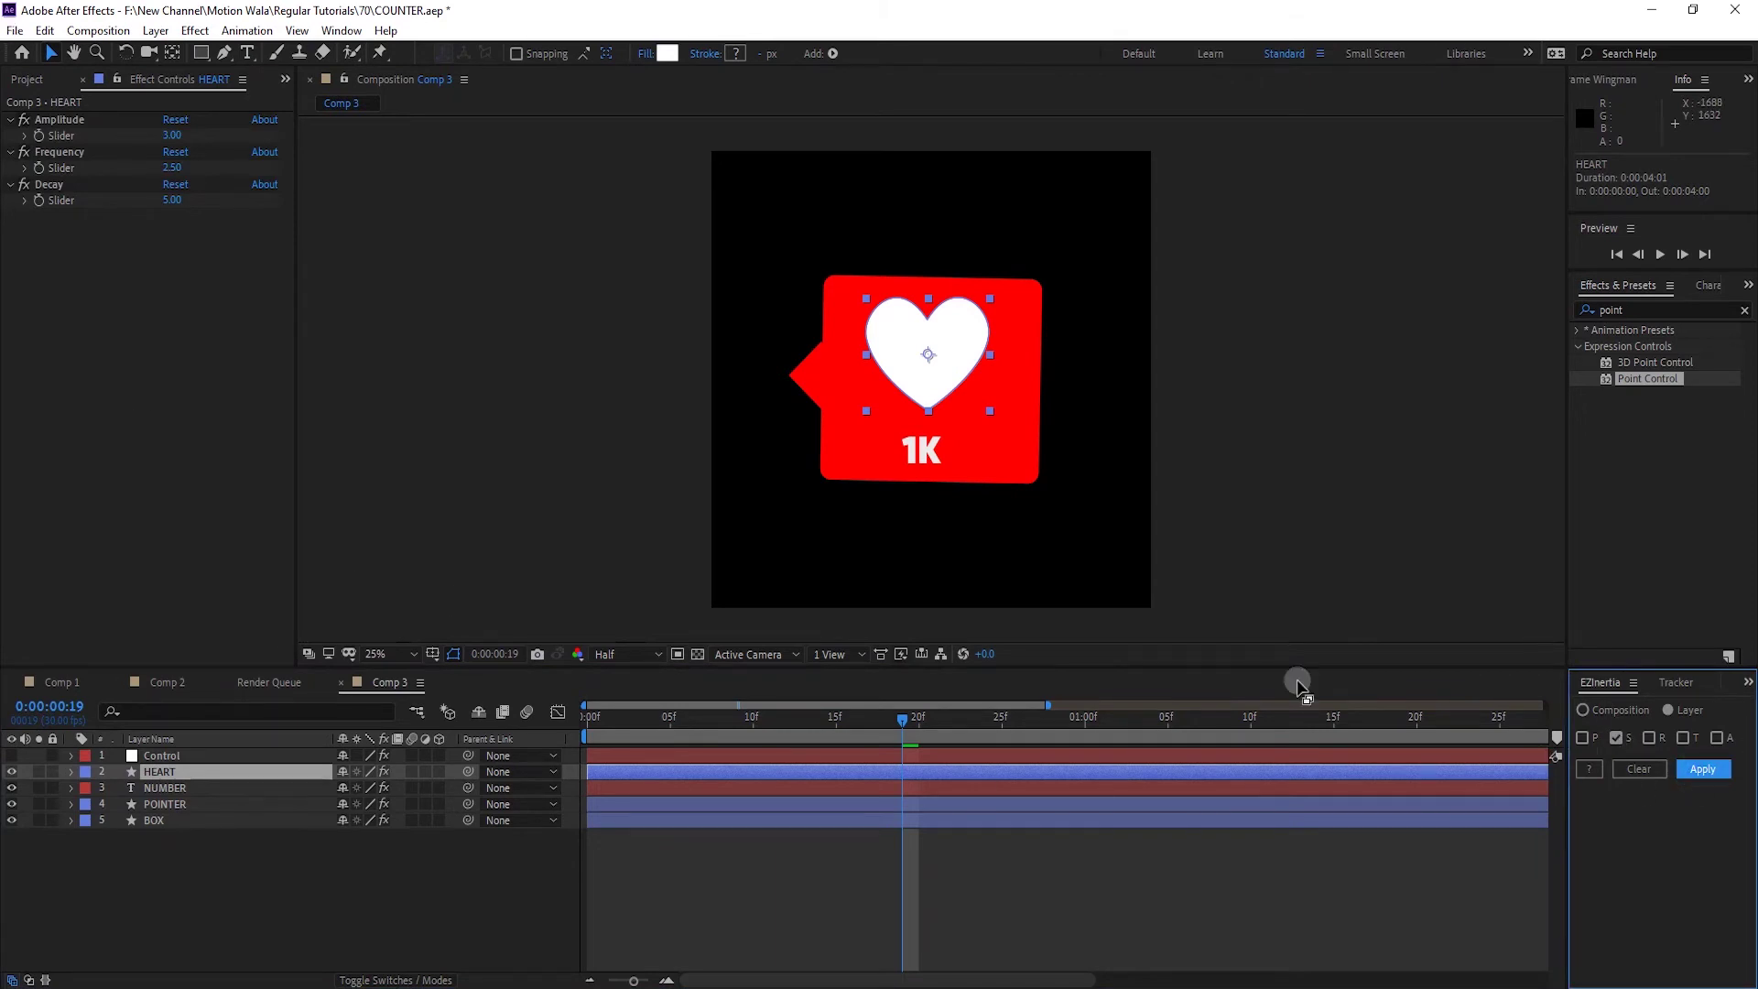
click(192, 775)
key(s)
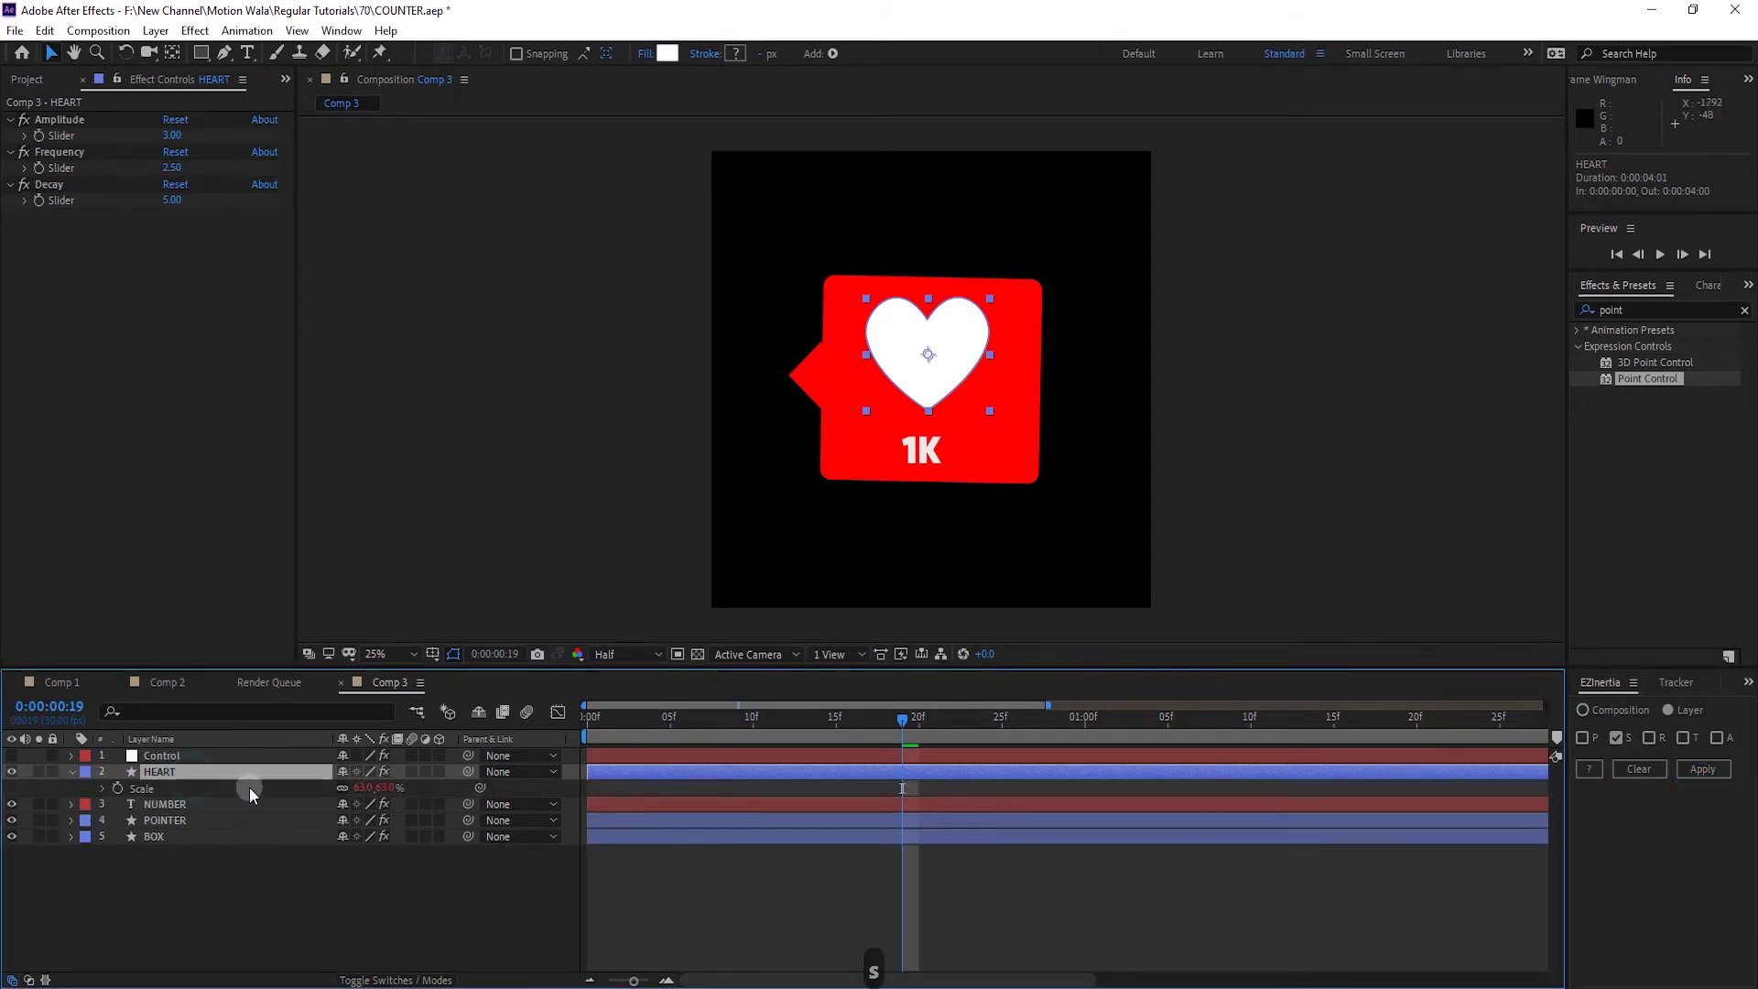
drag(860, 746, 925, 728)
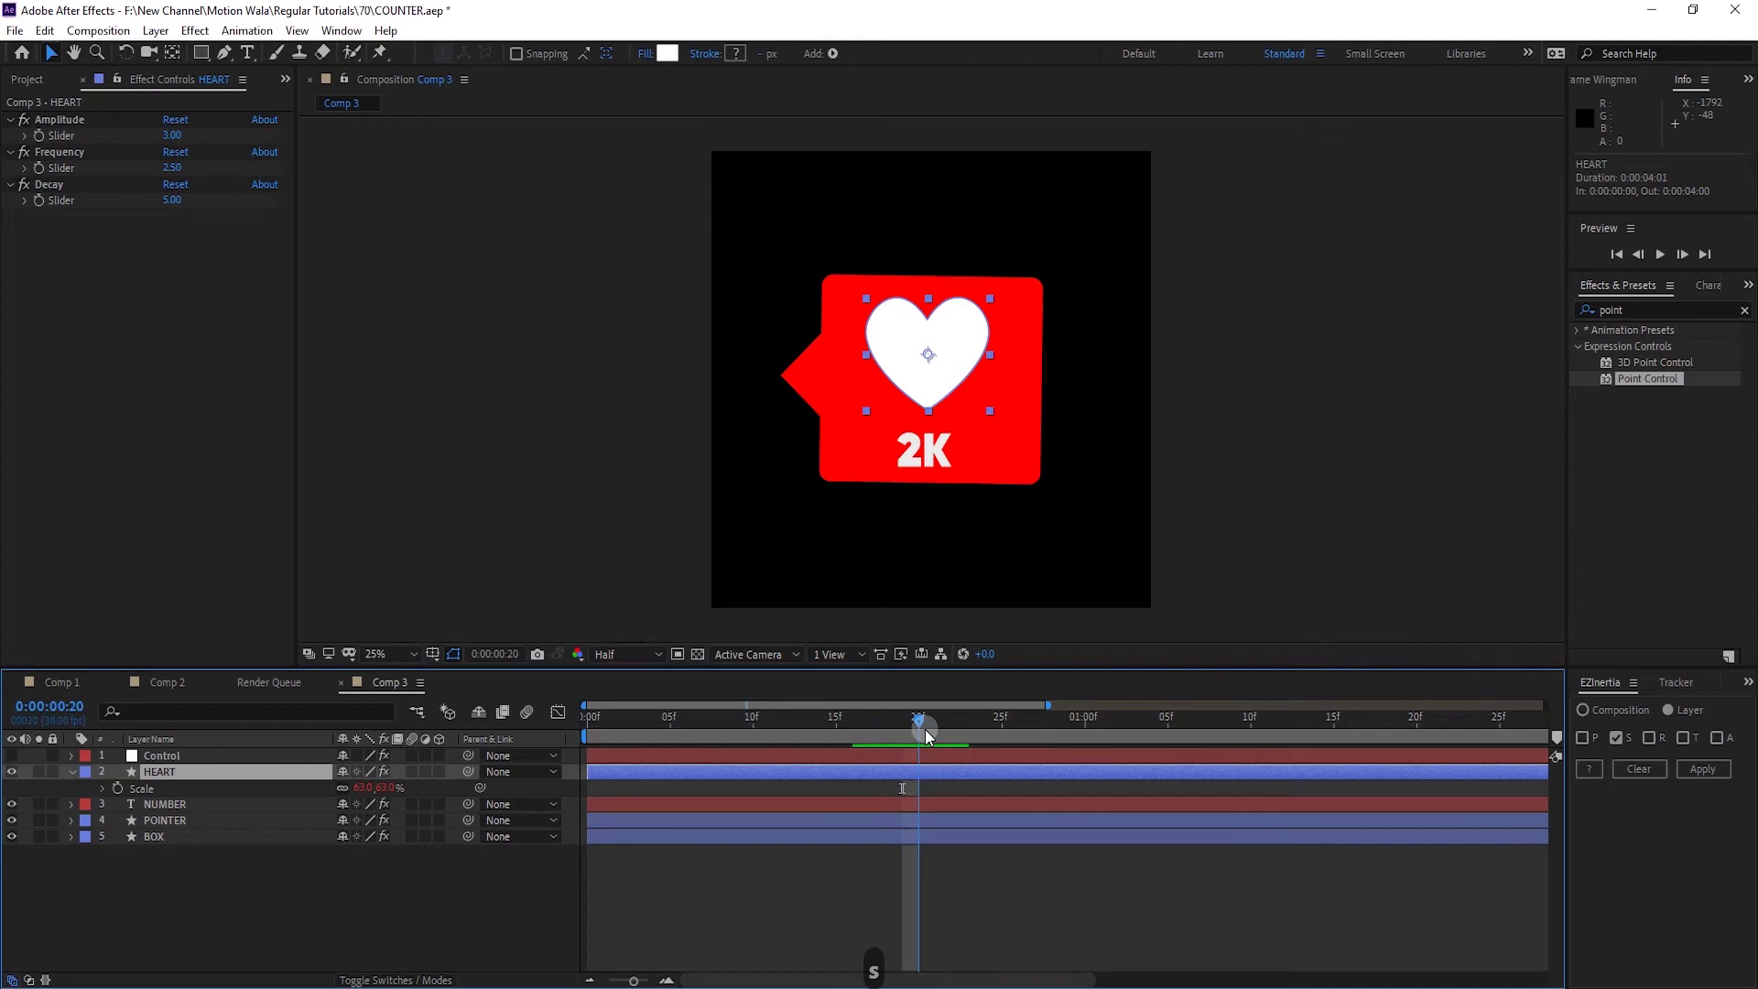
click(116, 788)
click(1000, 717)
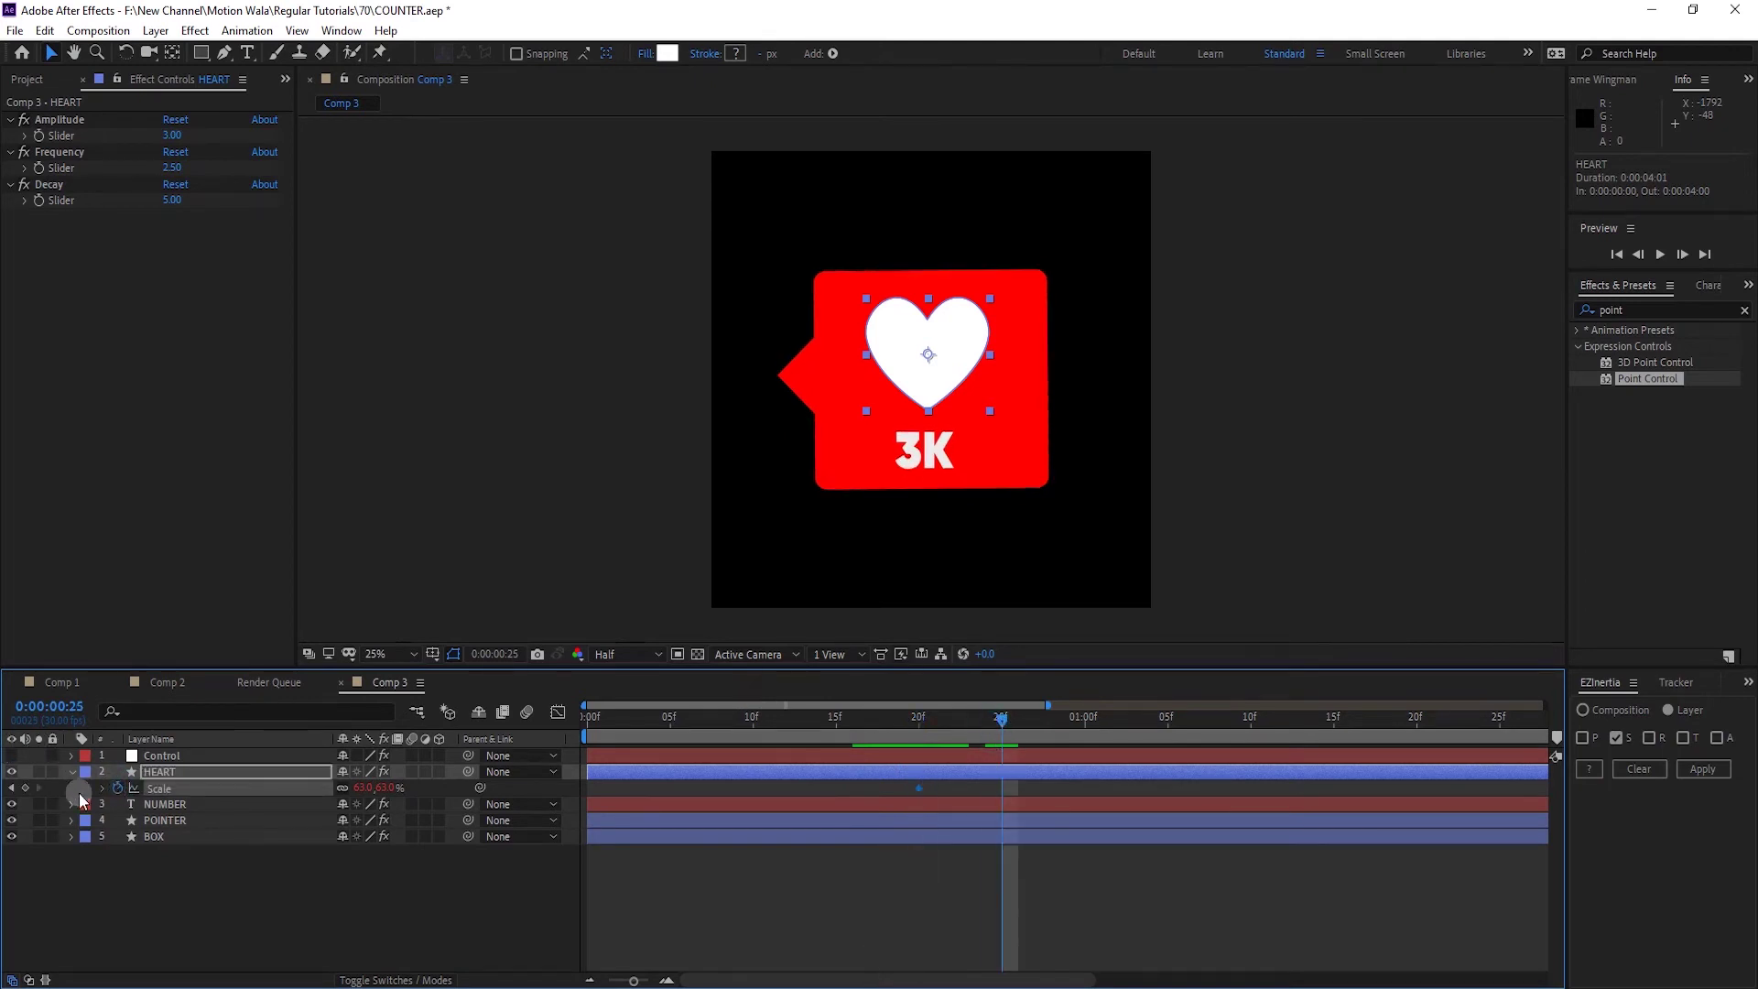
click(24, 789)
Set the HEART layer's scale to 0% at 0:00:00:20 and scrub through its bounce to 0:00:00:29
click(11, 787)
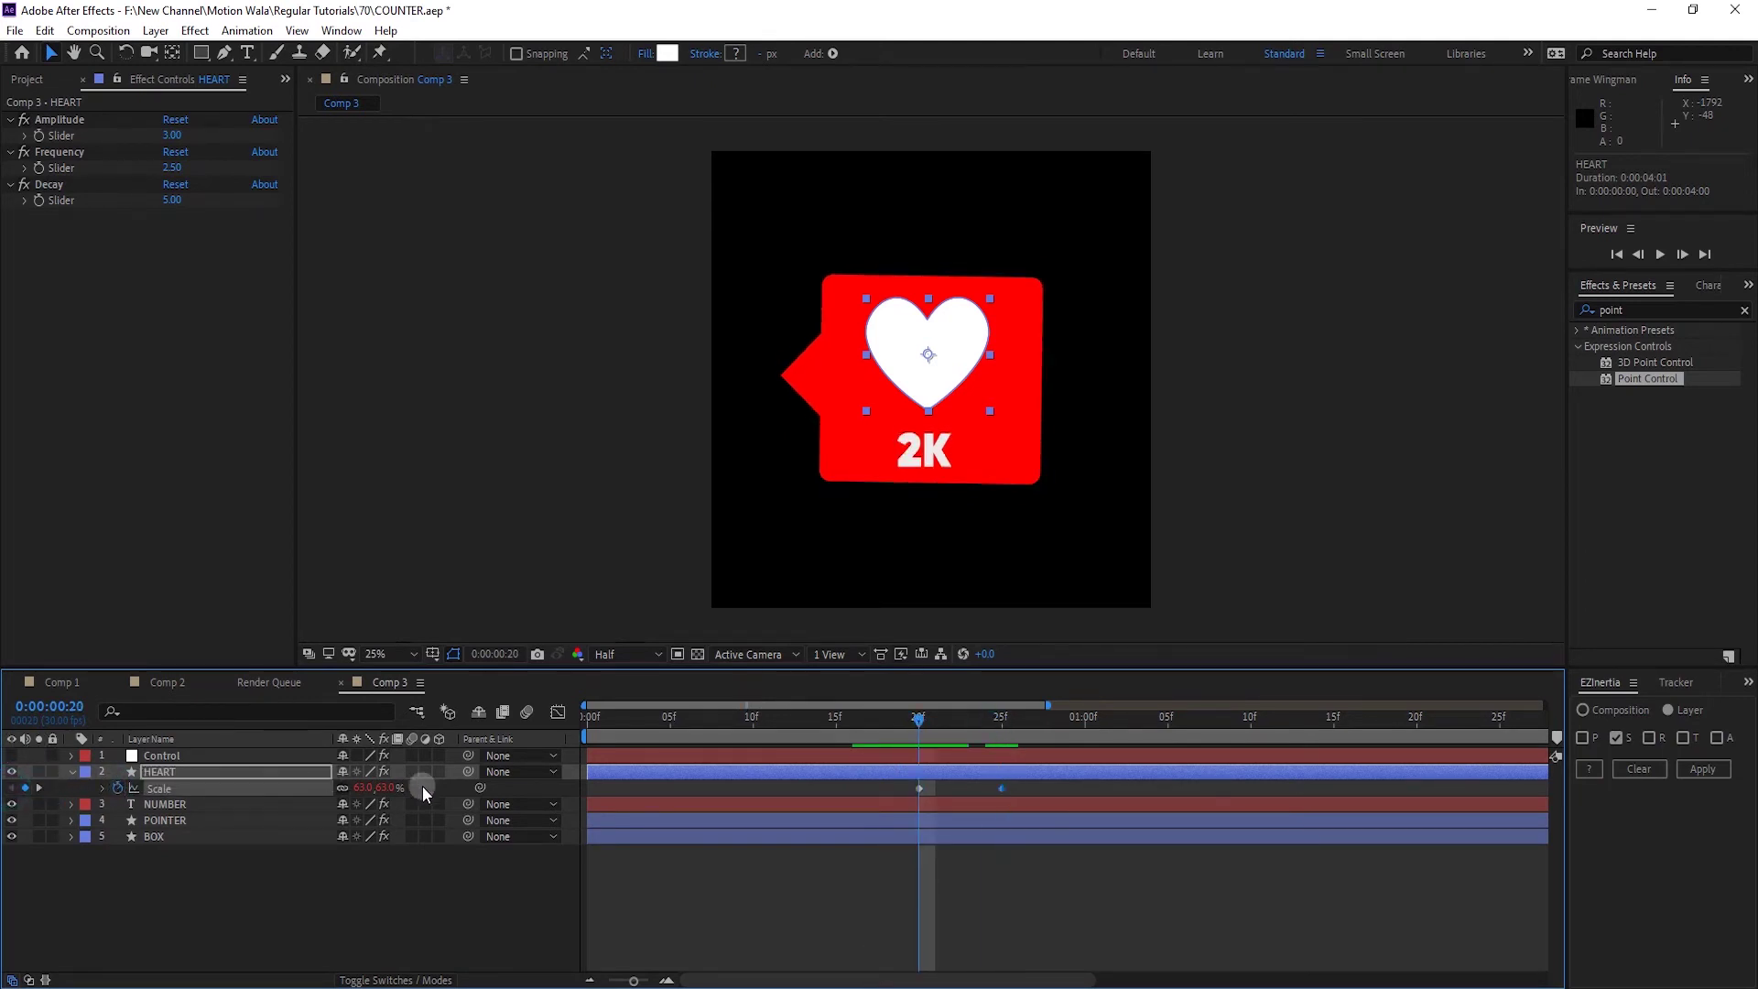
click(362, 788)
text(0)
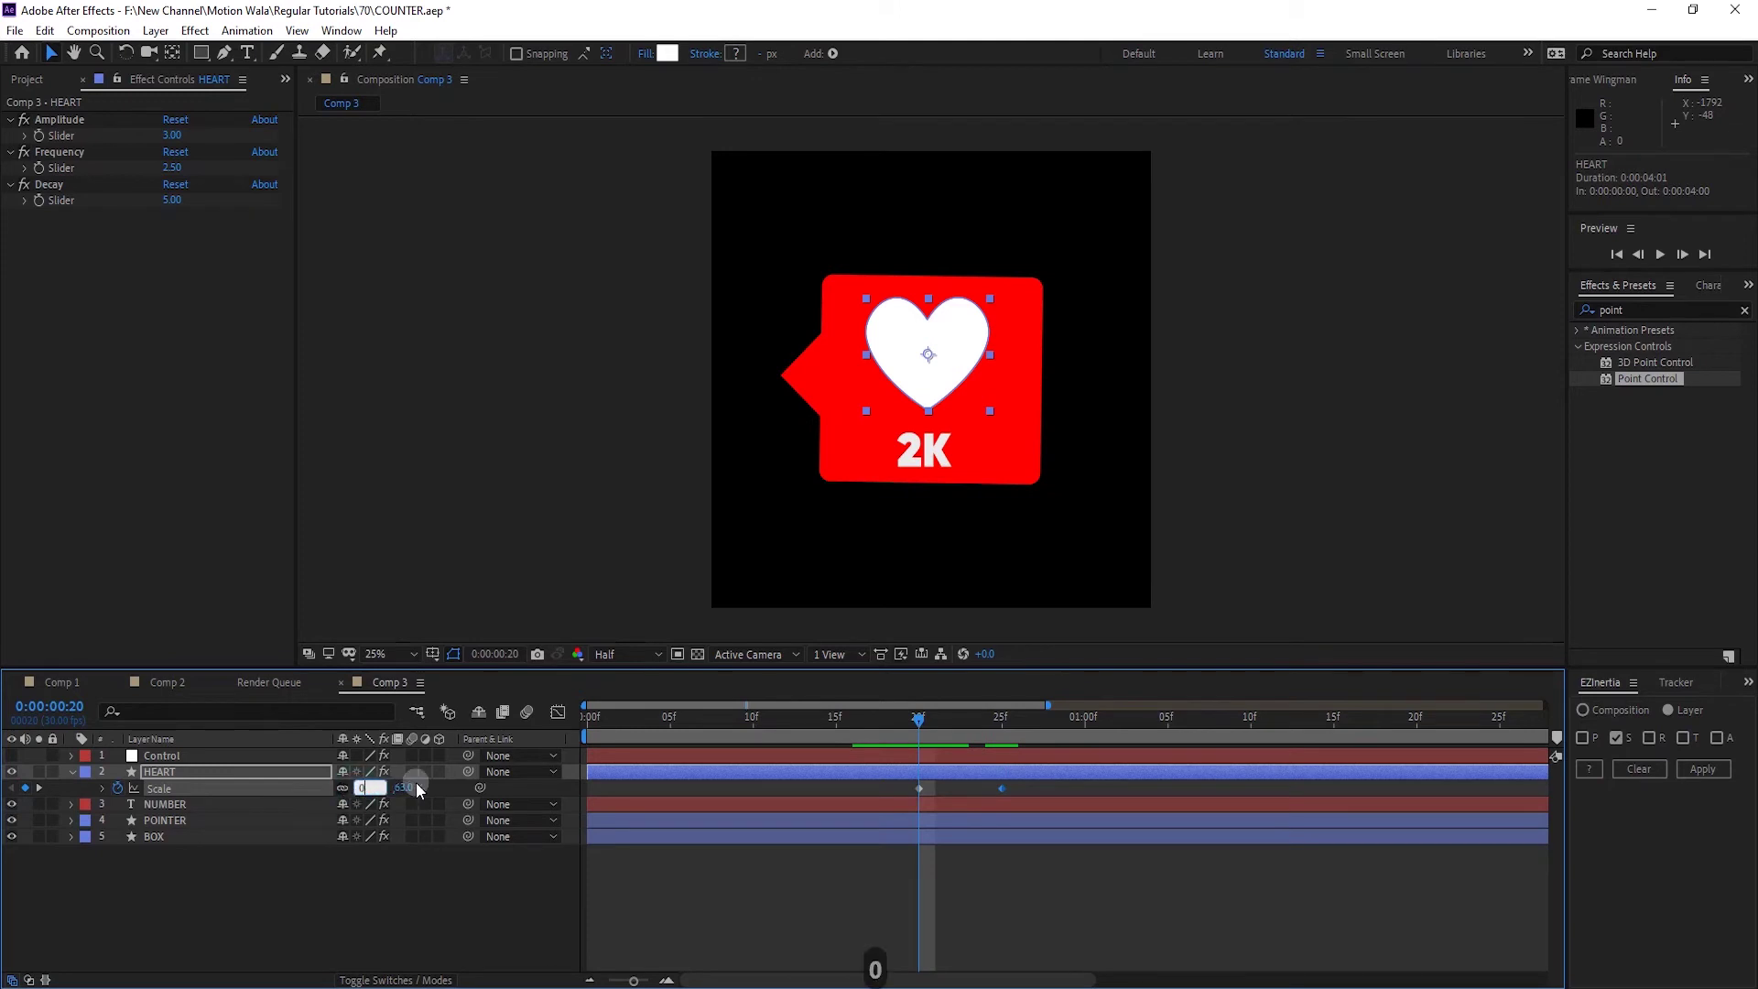
key(Return)
drag(921, 723, 1068, 719)
Set the HEART layer's Amplitude to 7
click(173, 135)
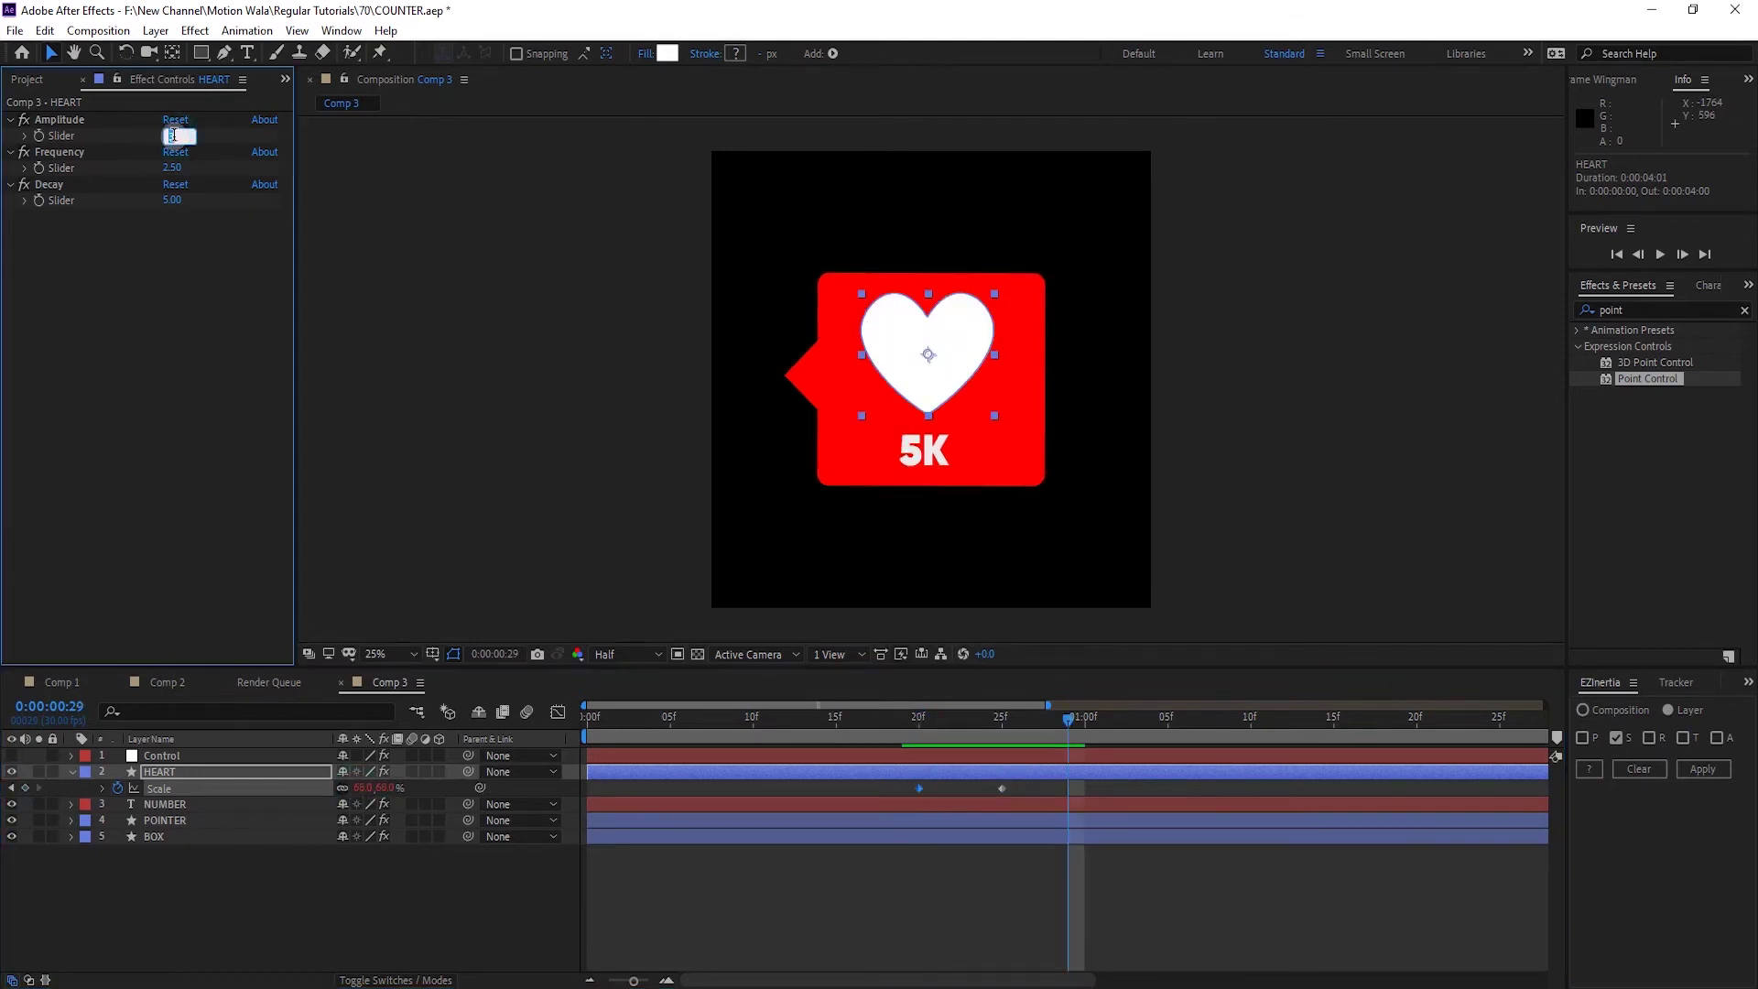
text(7)
click(112, 288)
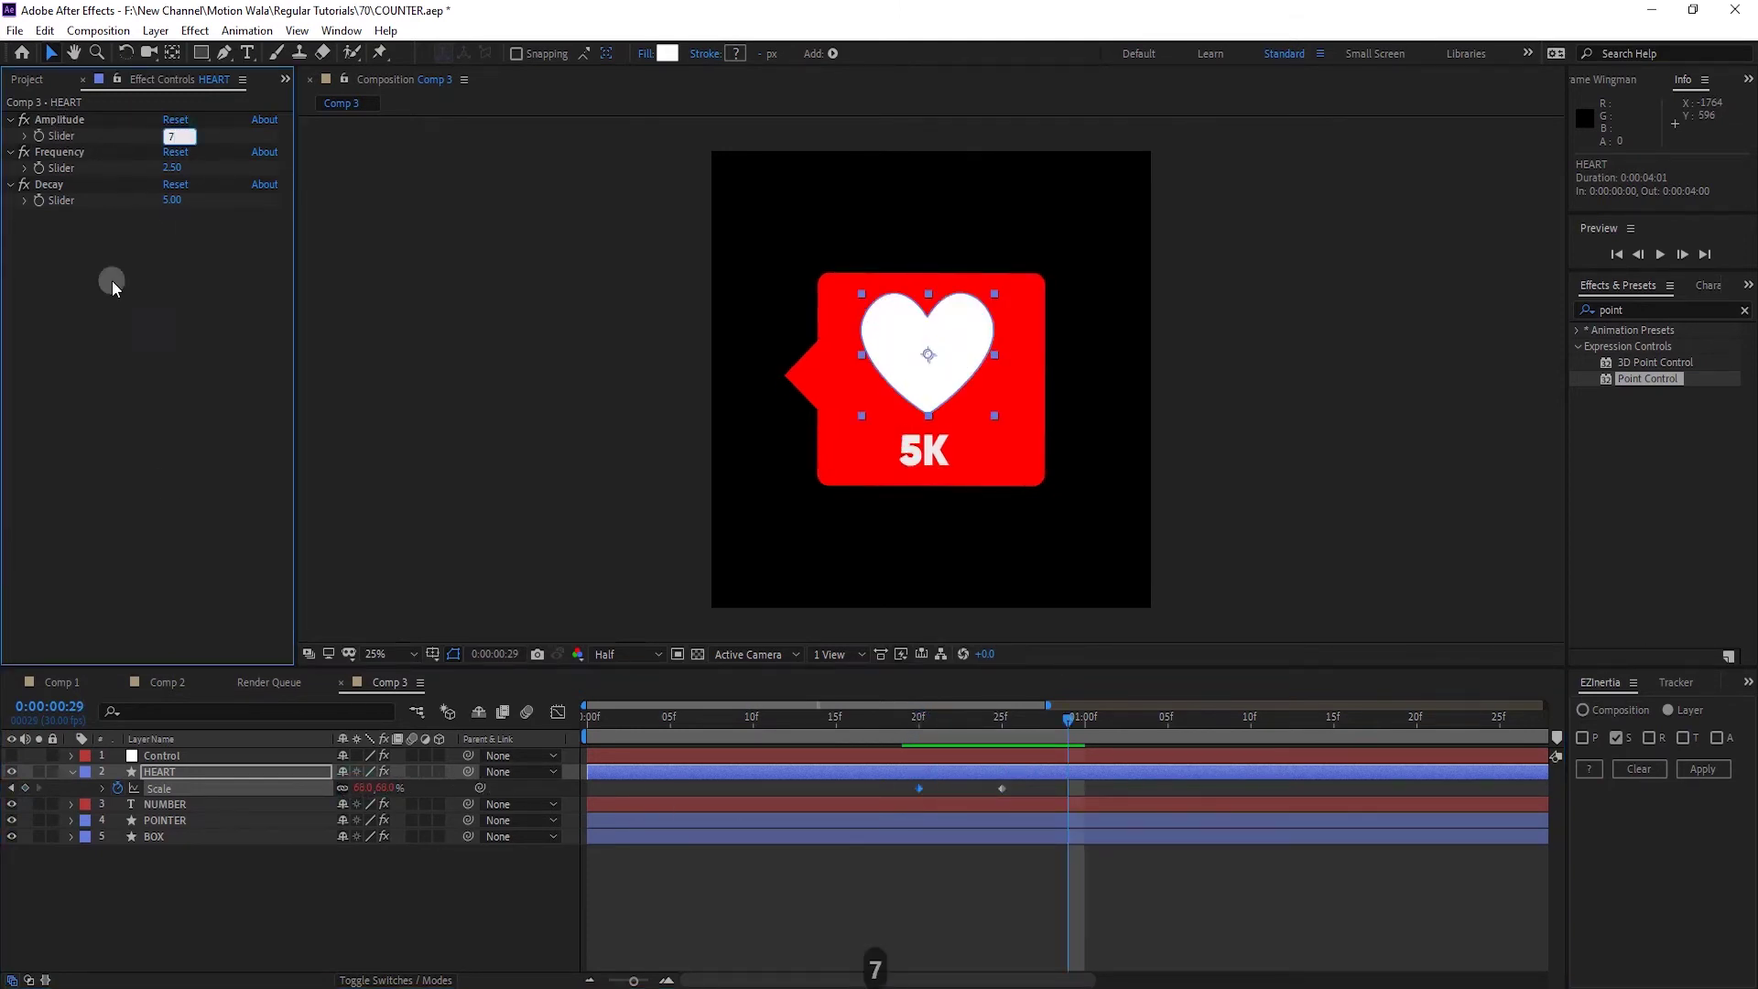
click(163, 774)
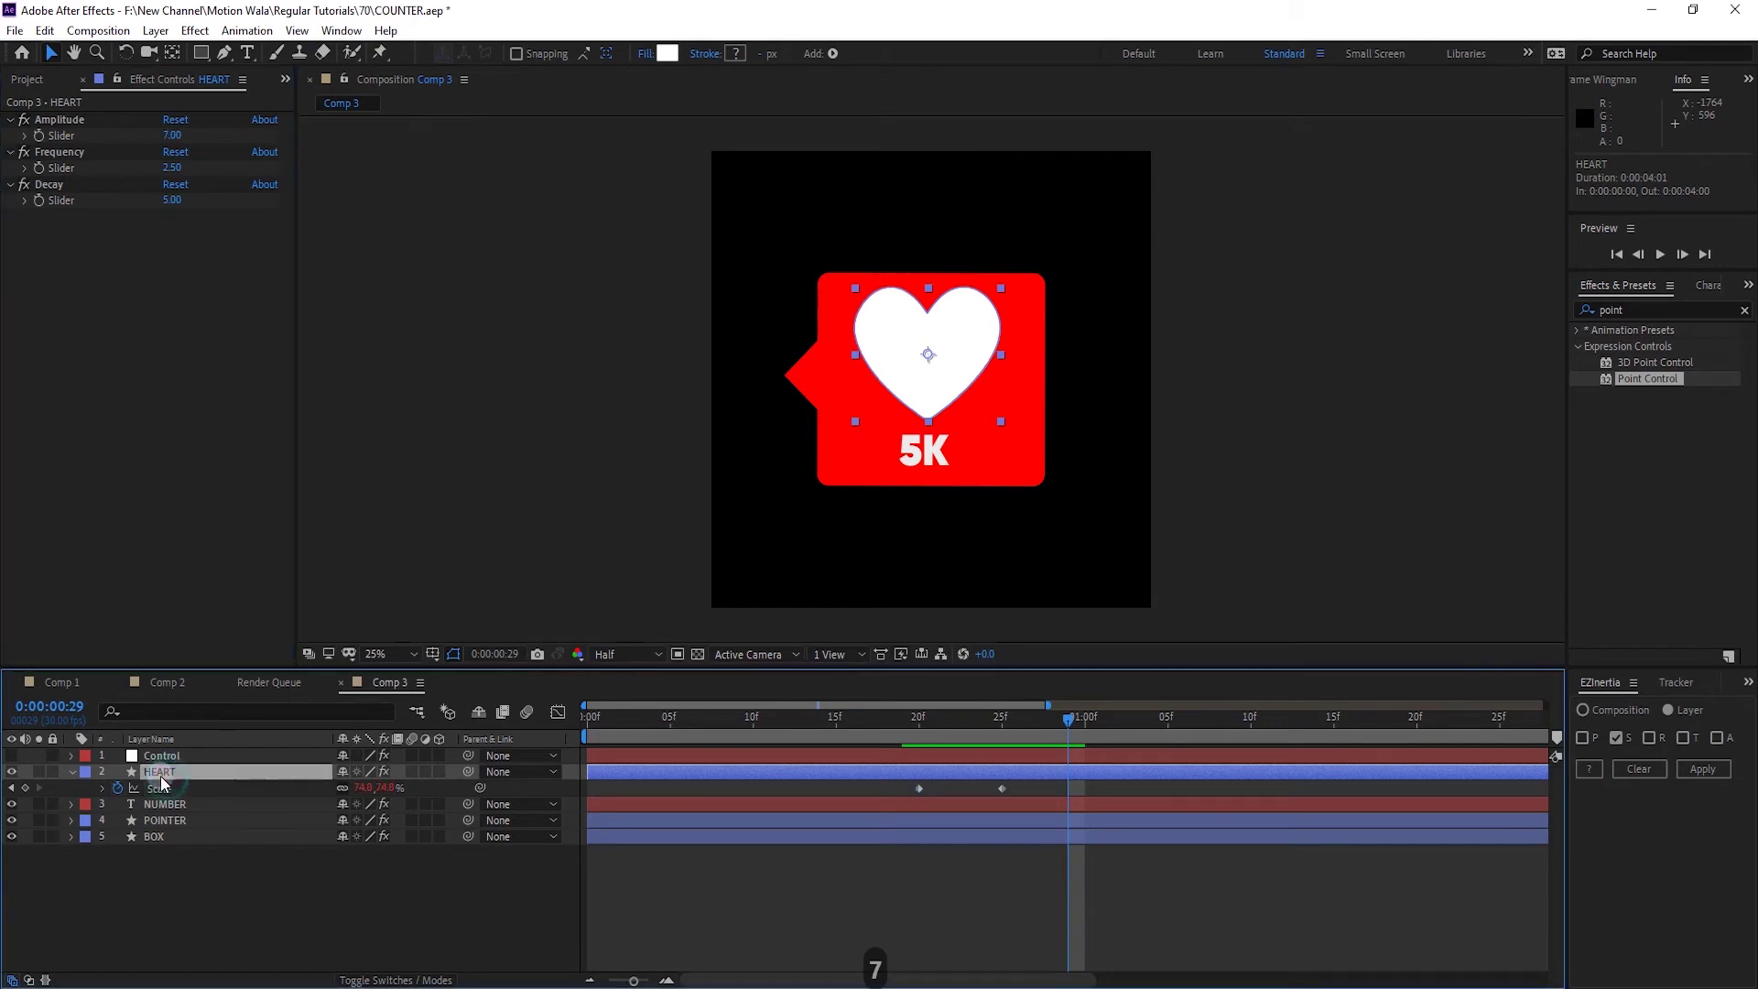
click(42, 121)
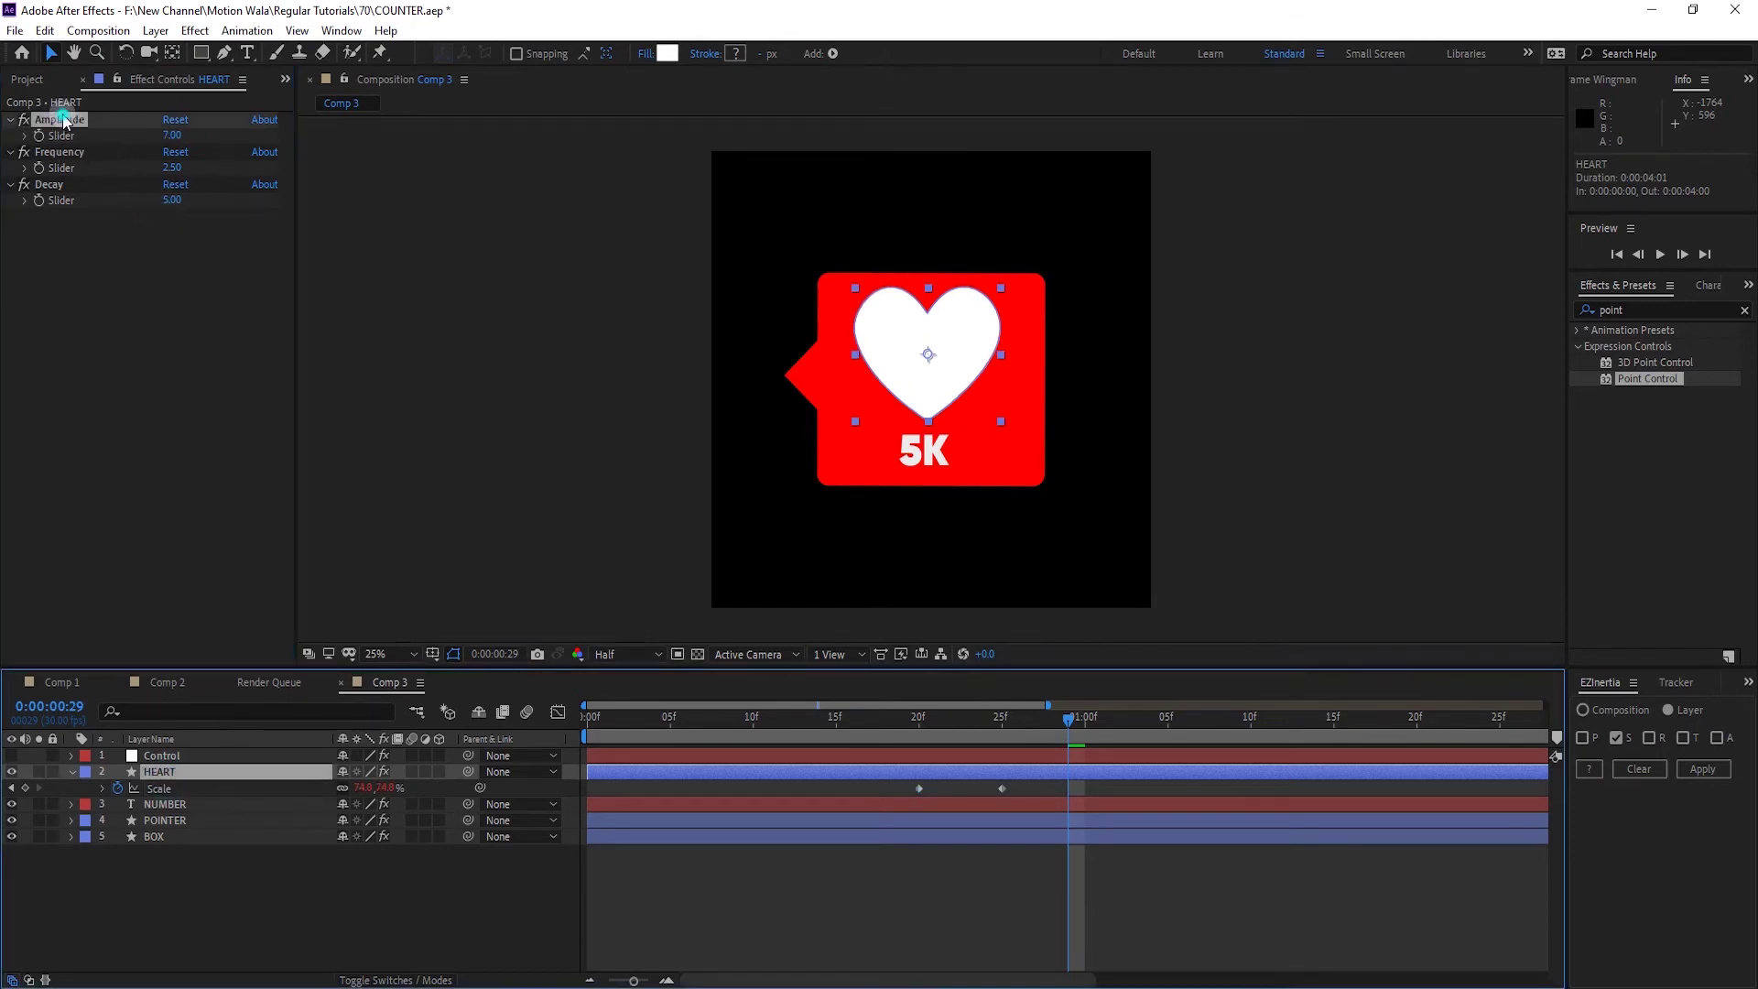
click(172, 146)
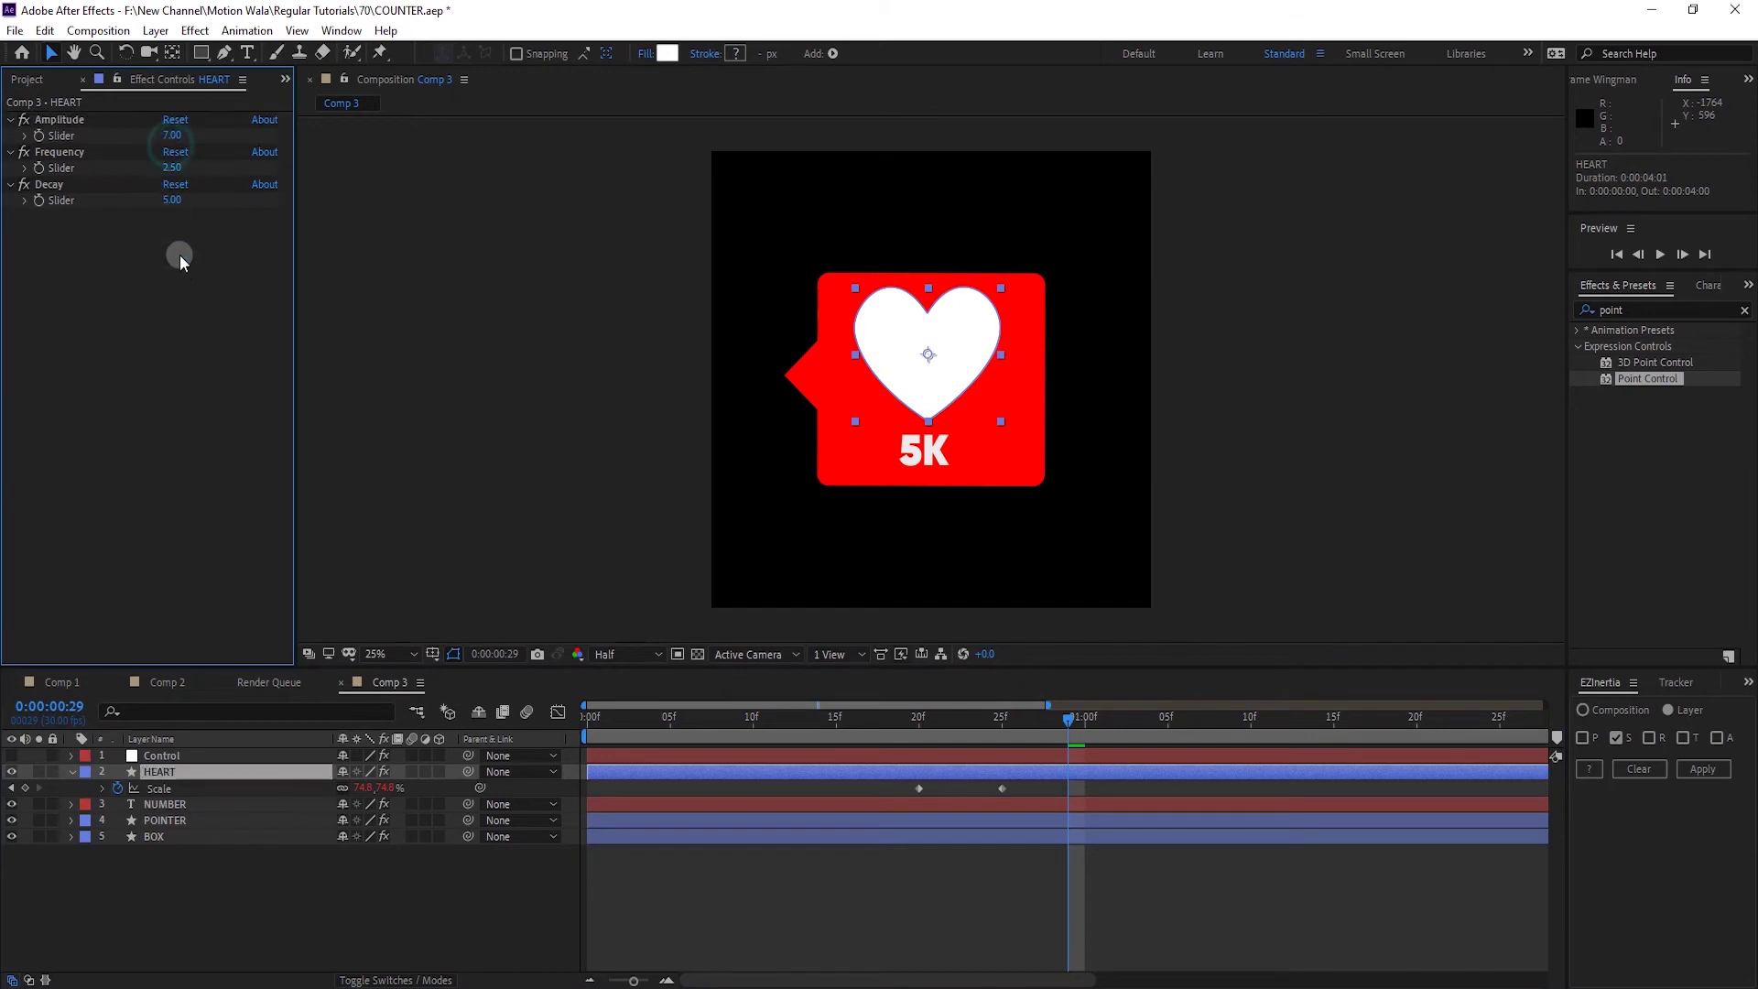
Set the HEART layer's Decay to 4 and Frequency to 2, and preview its bounce
text(4)
key(Return)
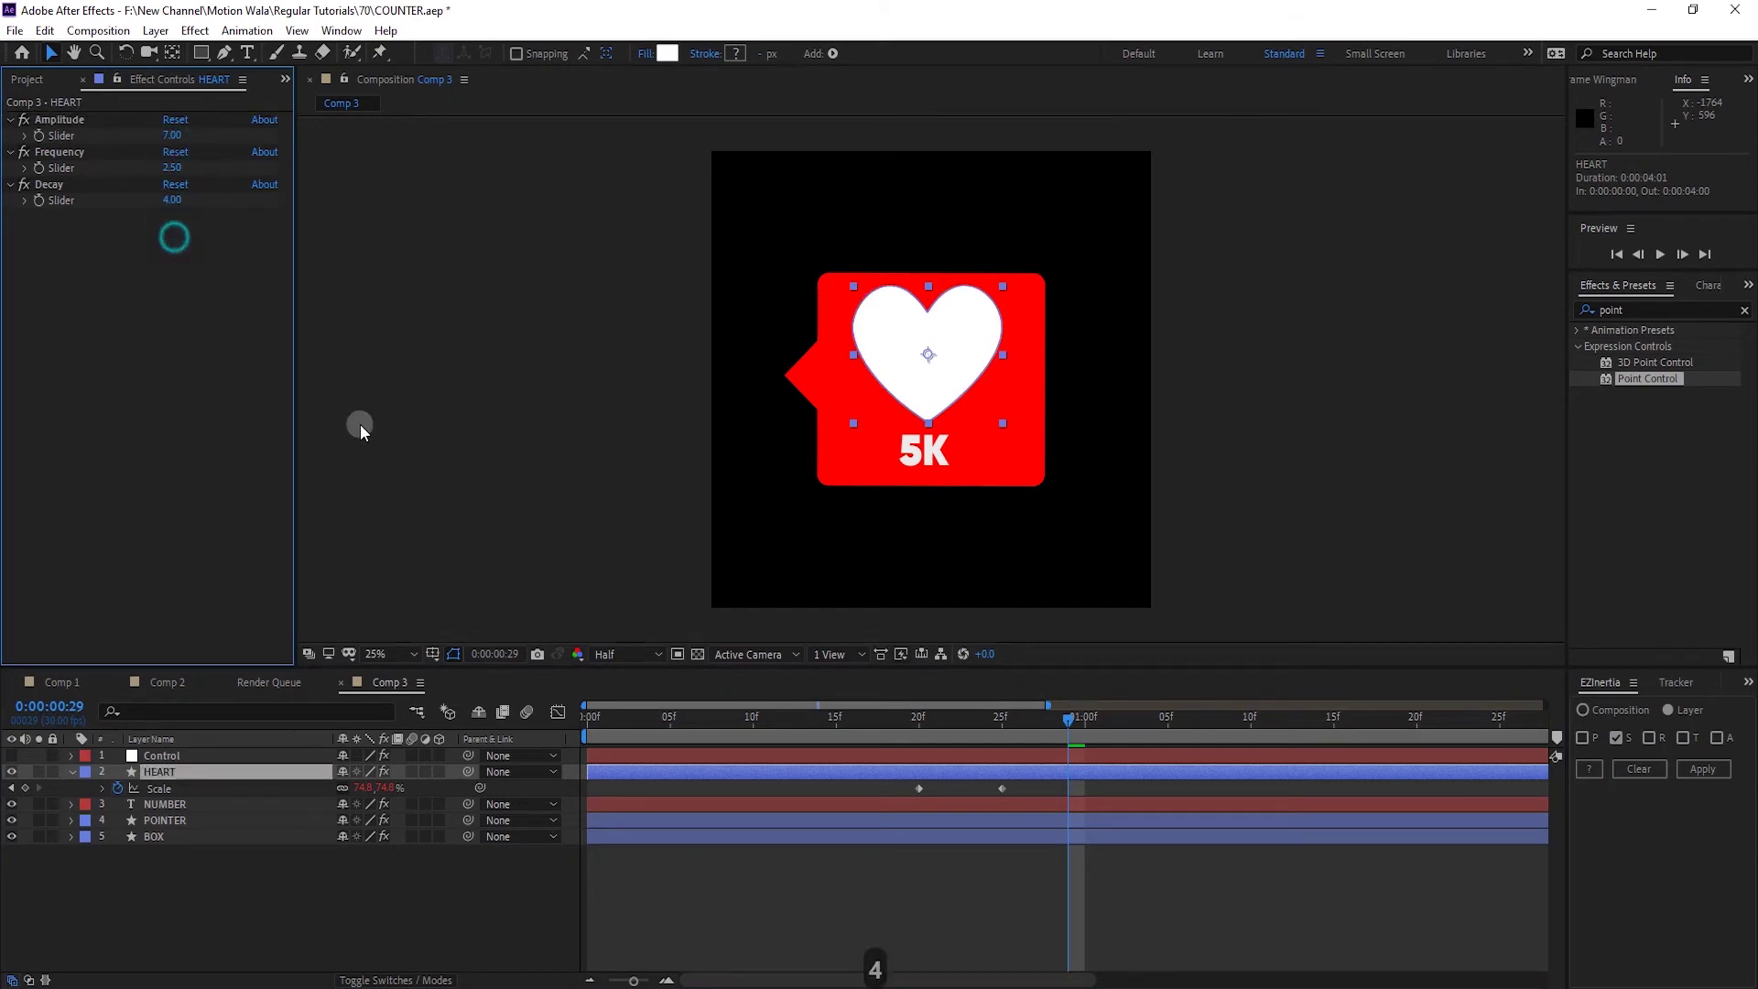
click(172, 167)
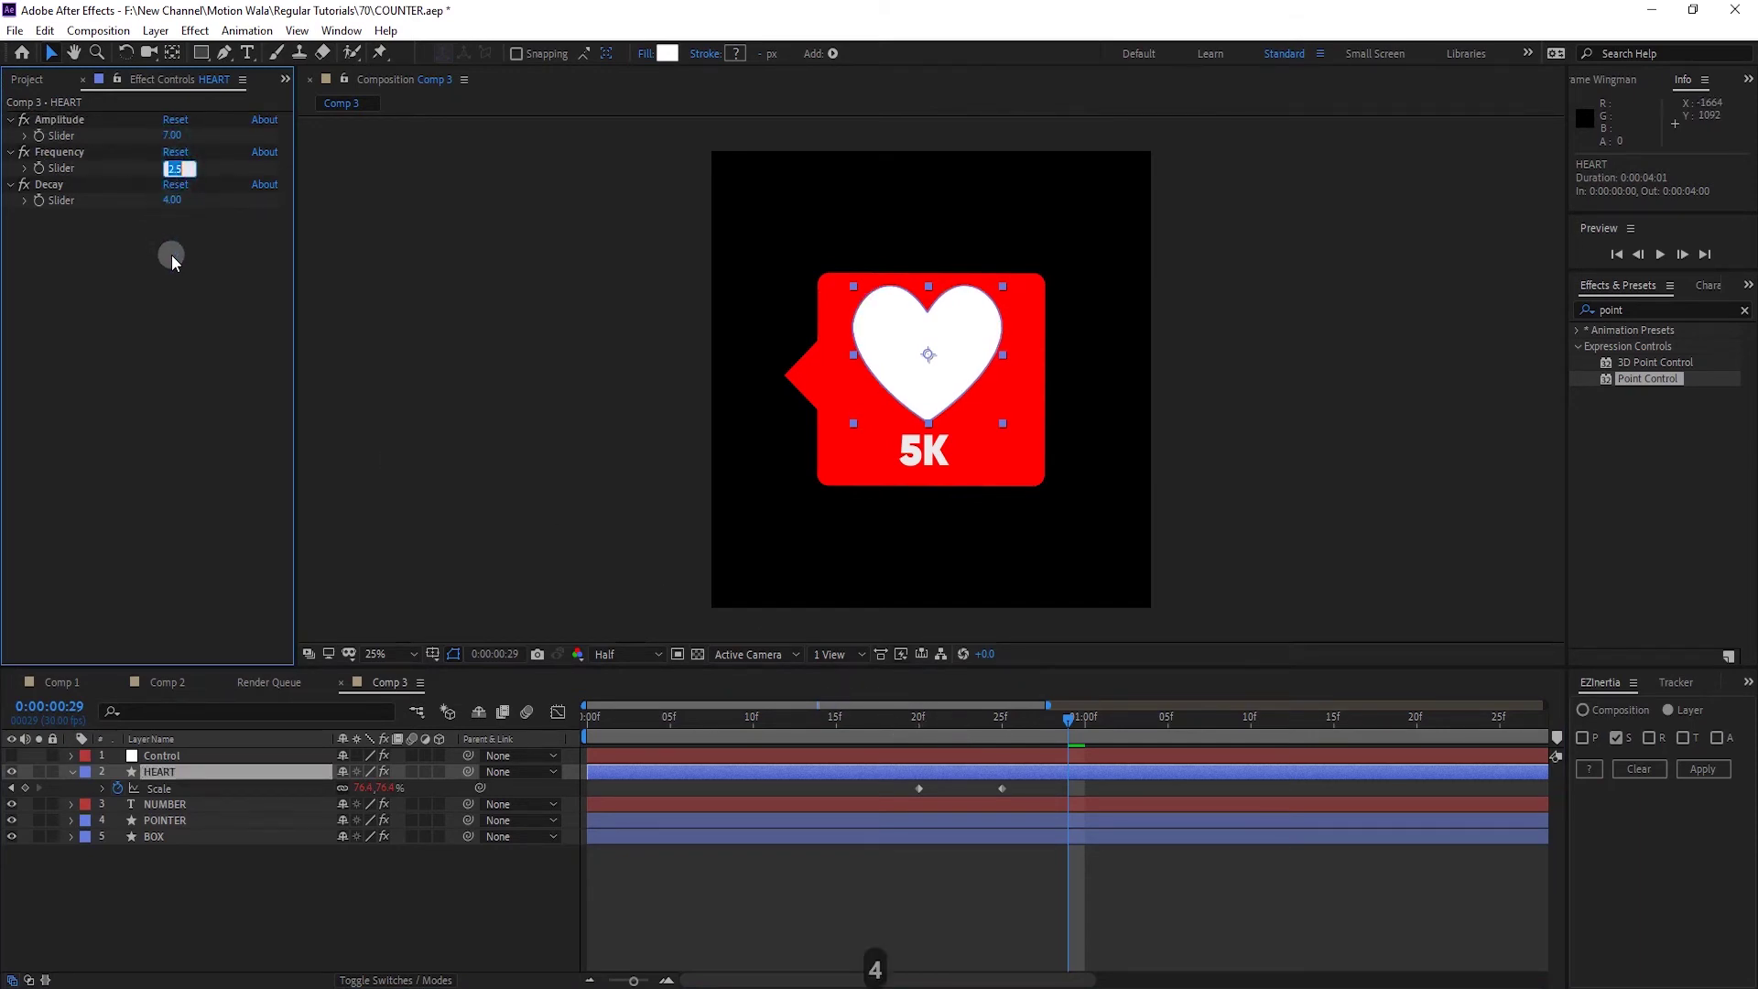
text(2)
key(Return)
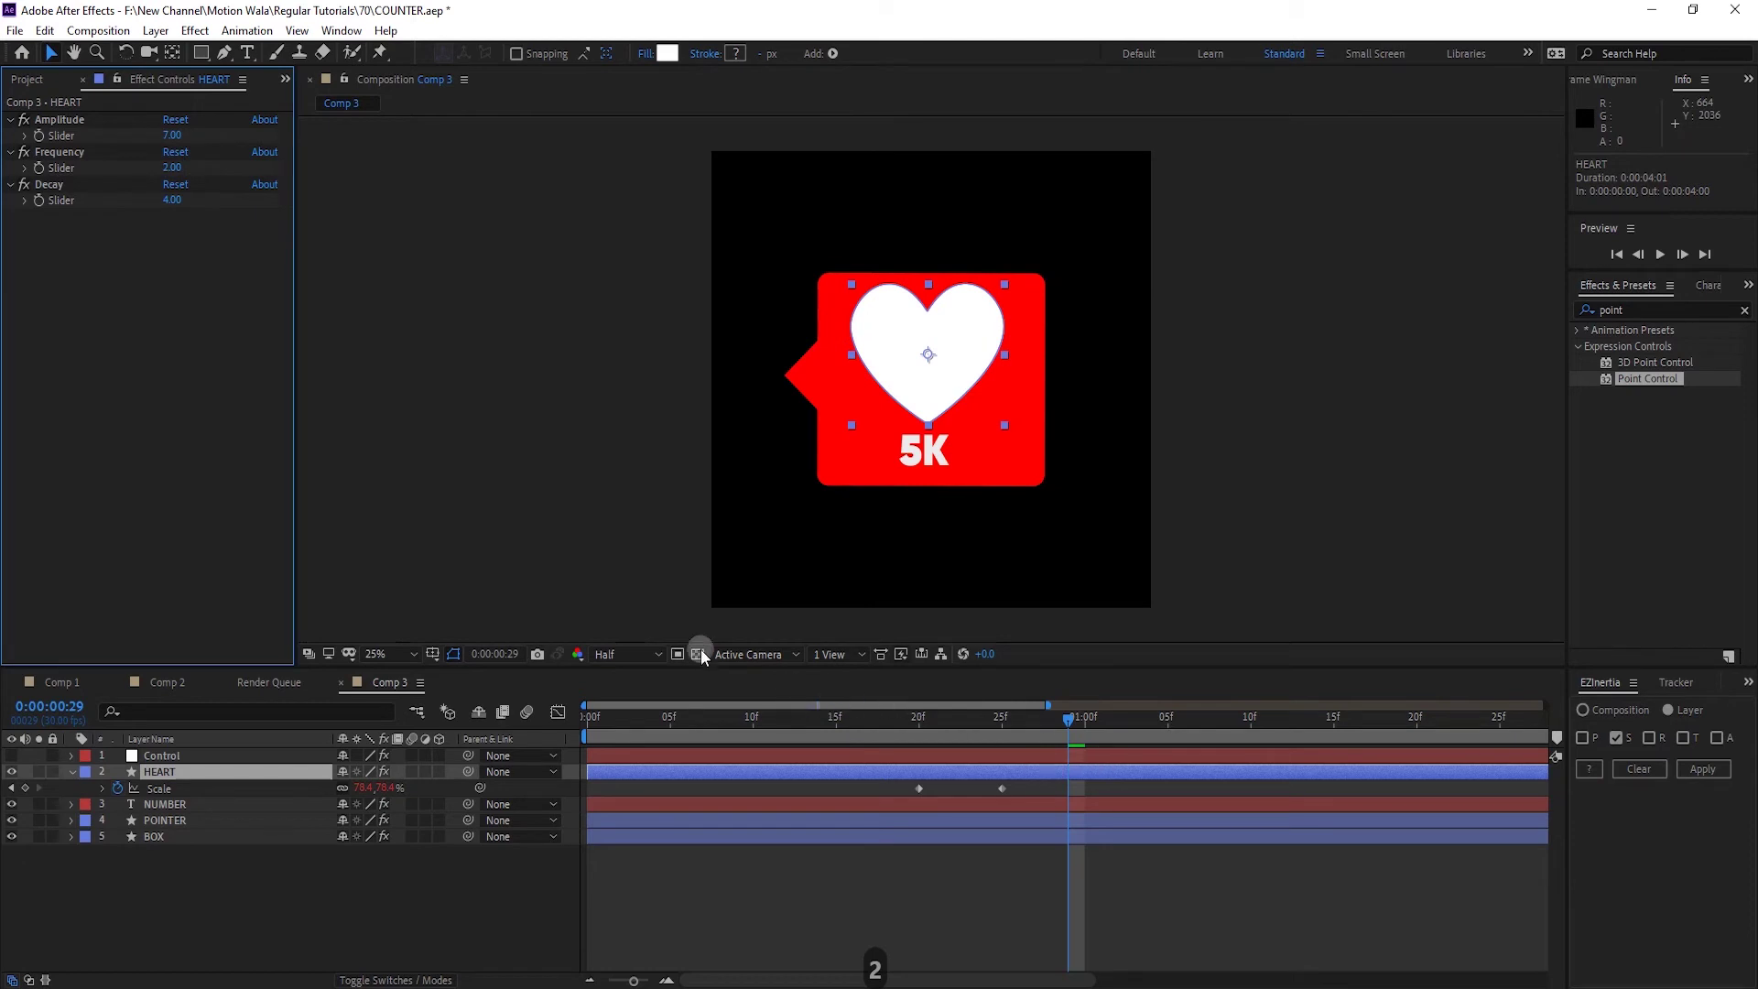
key(space)
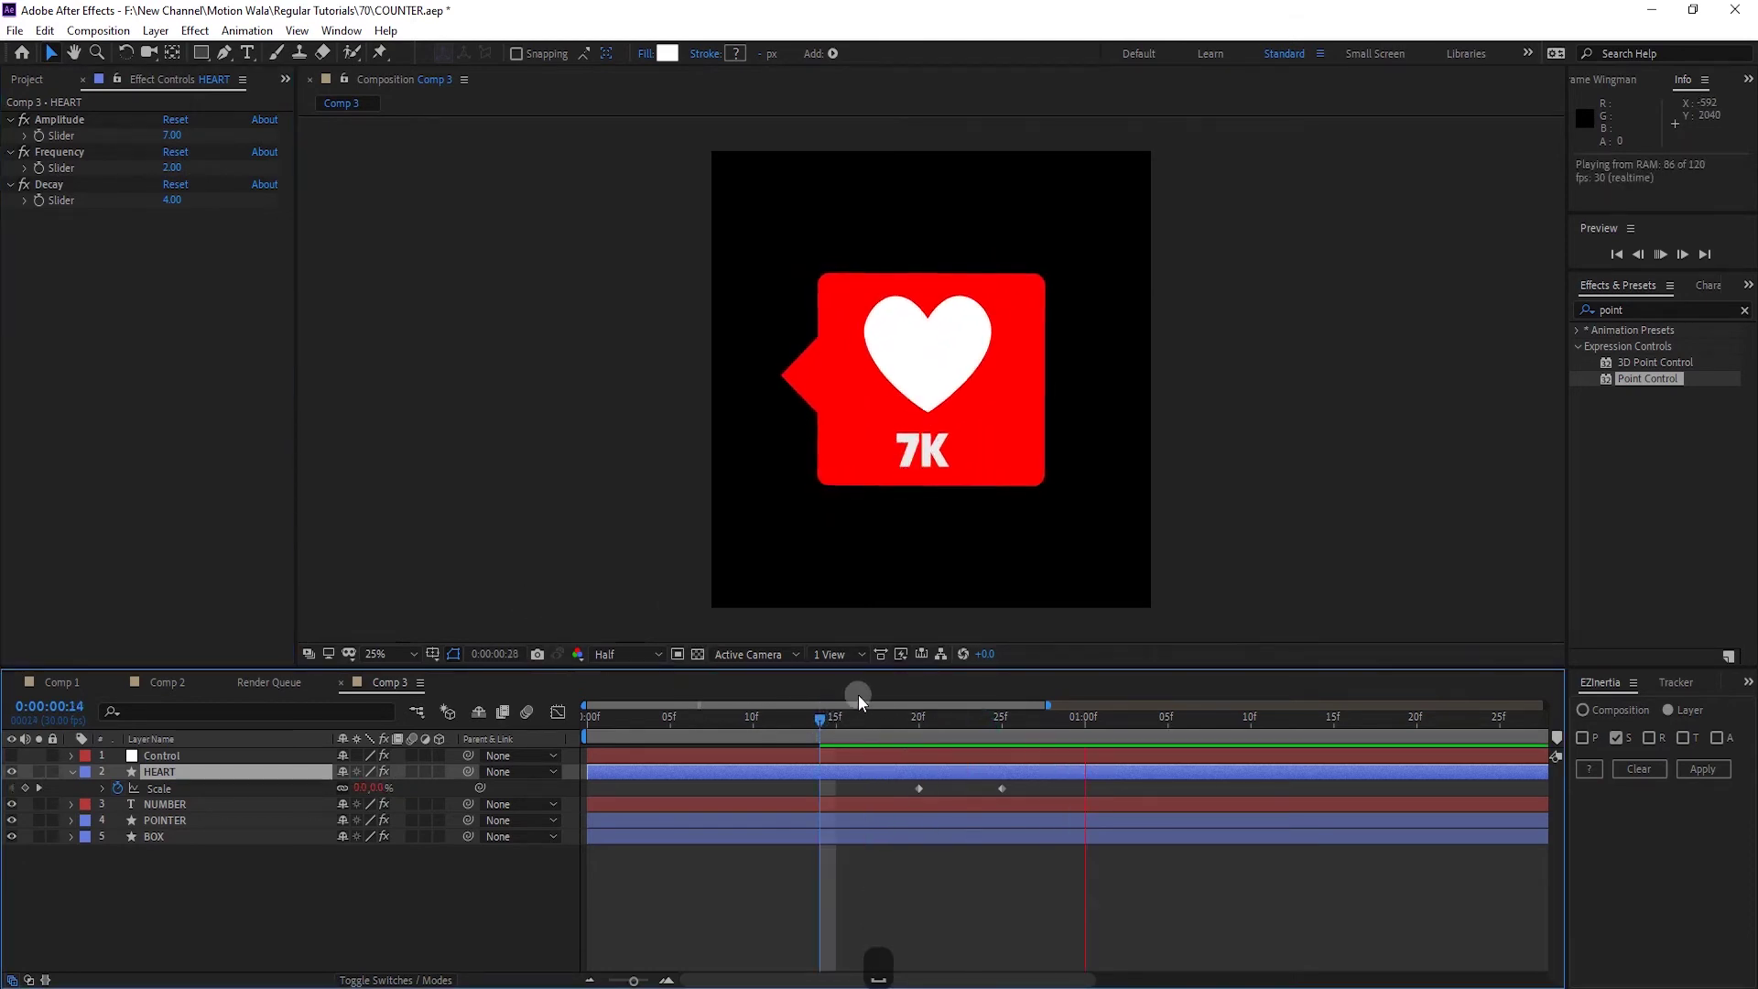
key(space)
Shift the NUMBER layer's scale keyframes to 0:00:00:20 and 0:00:00:25 to match the HEART layer, and preview the timing
click(157, 804)
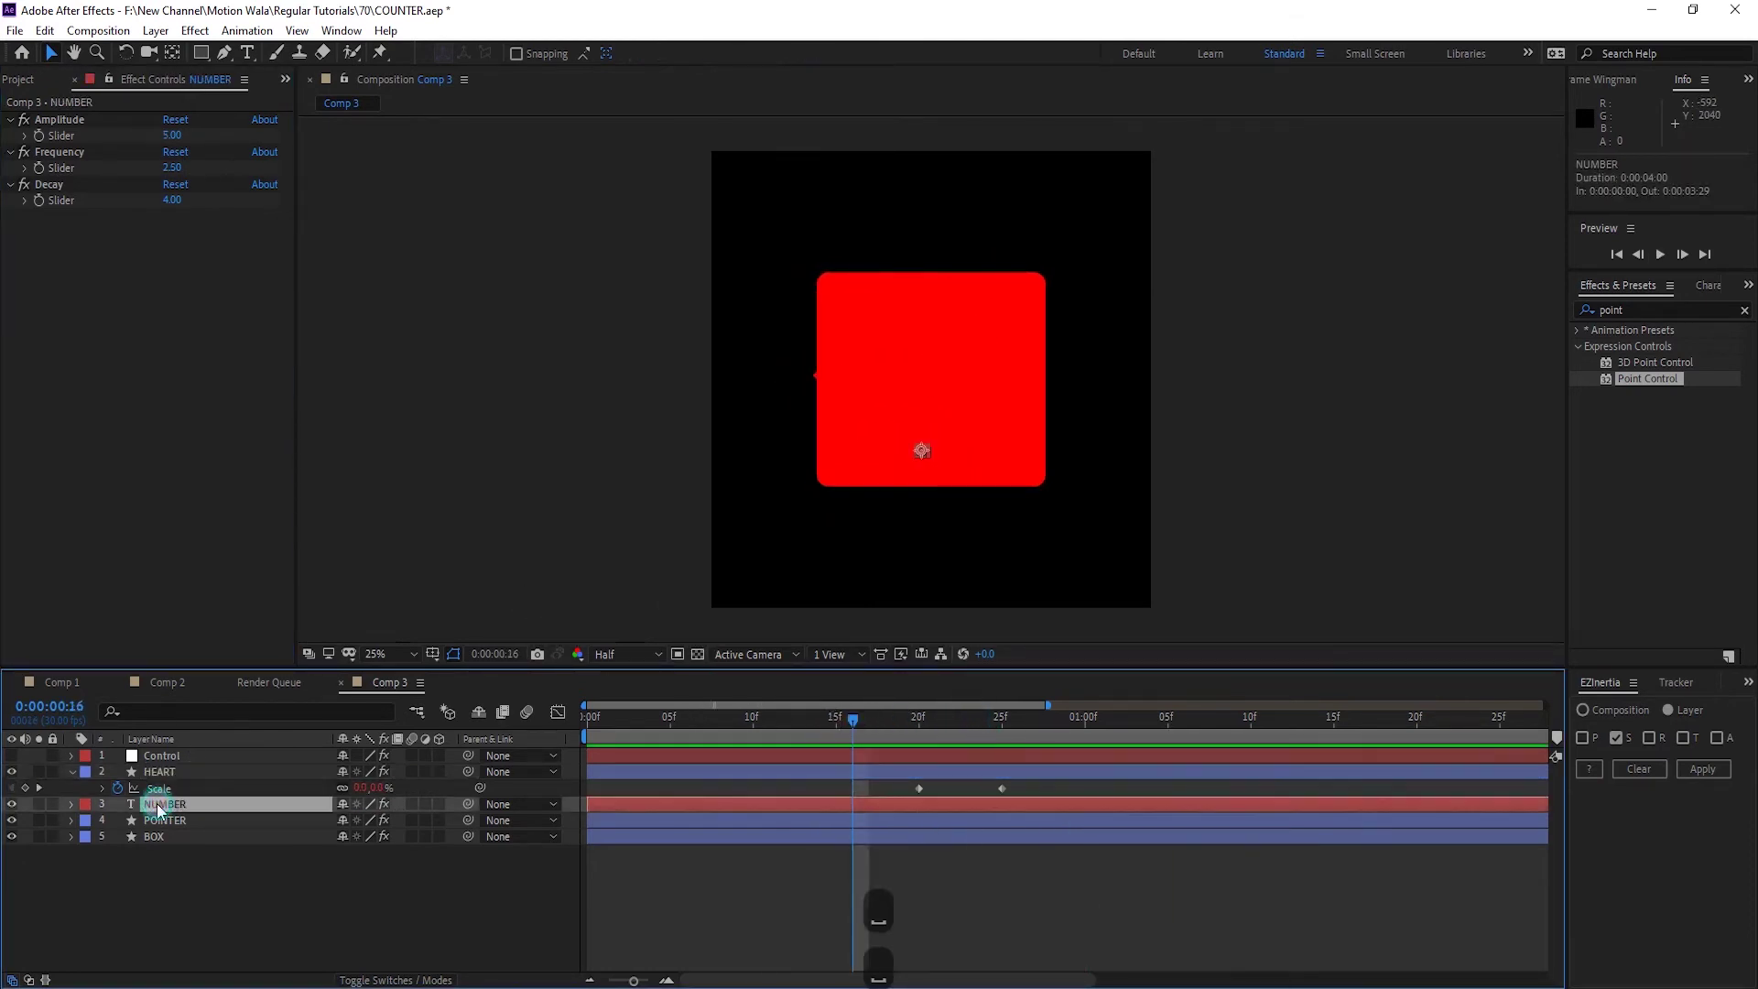
key(u)
mouse_move(937, 816)
mouse_down()
mouse_move(827, 822)
mouse_move(937, 825)
mouse_move(921, 822)
mouse_up()
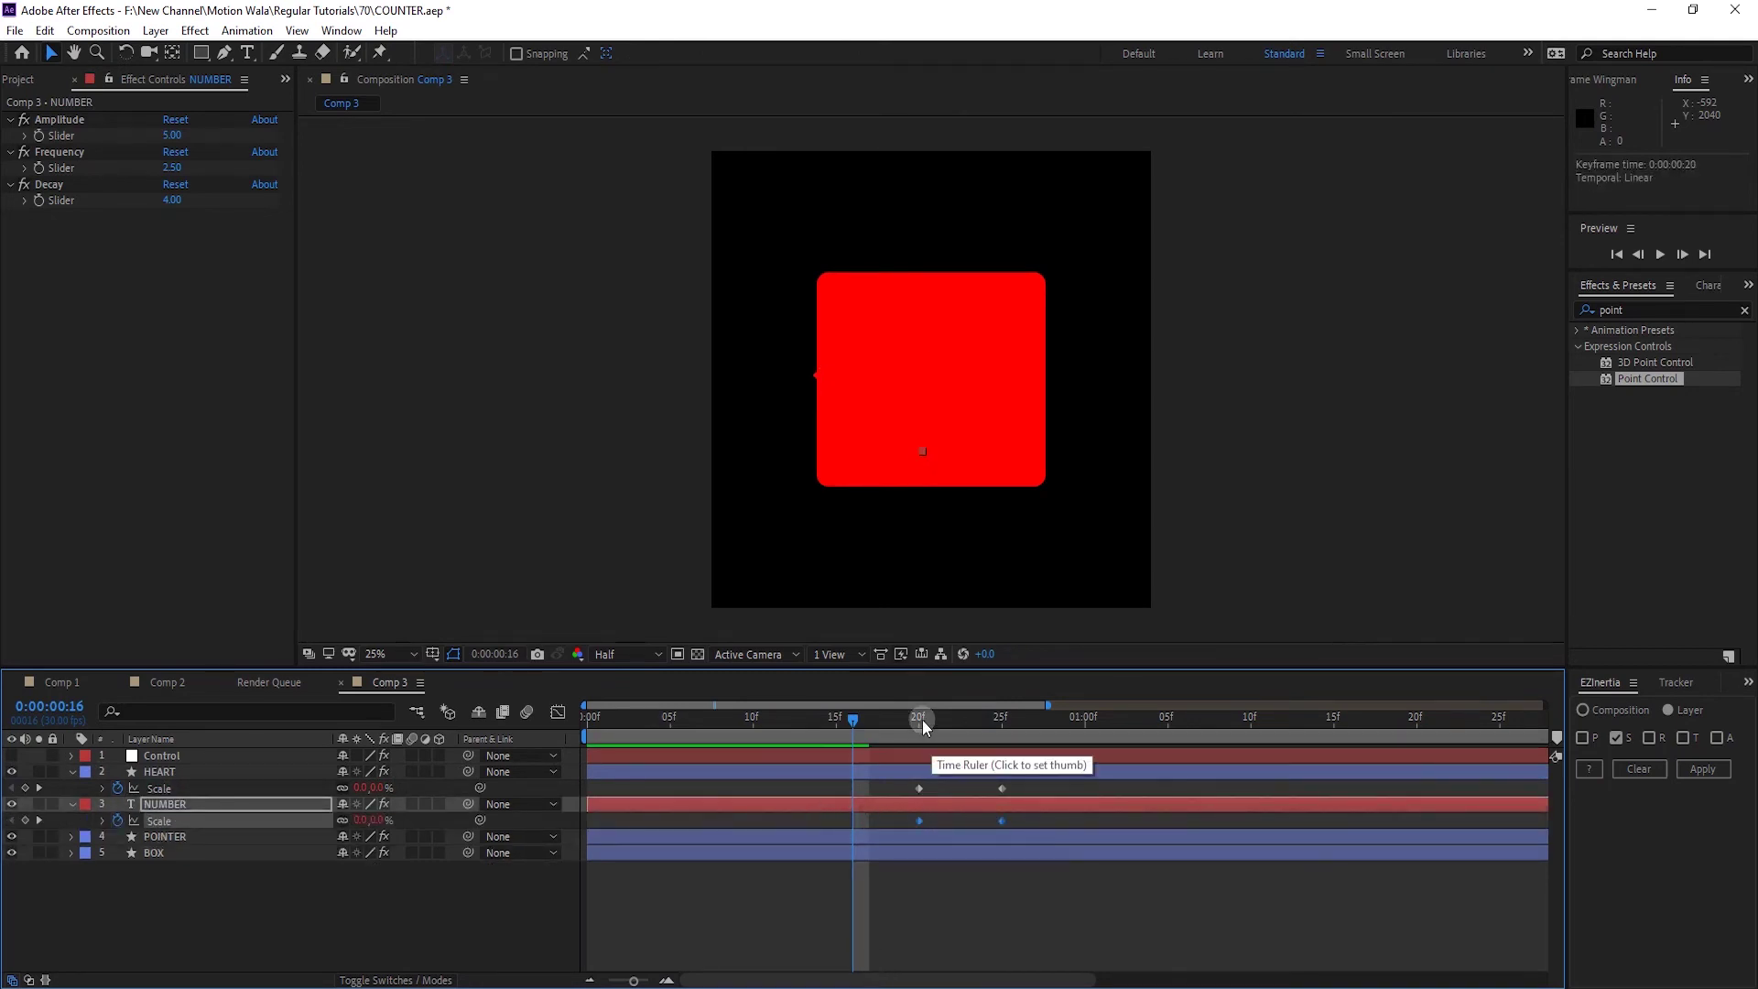
drag(921, 720, 836, 719)
key(space)
key(space)
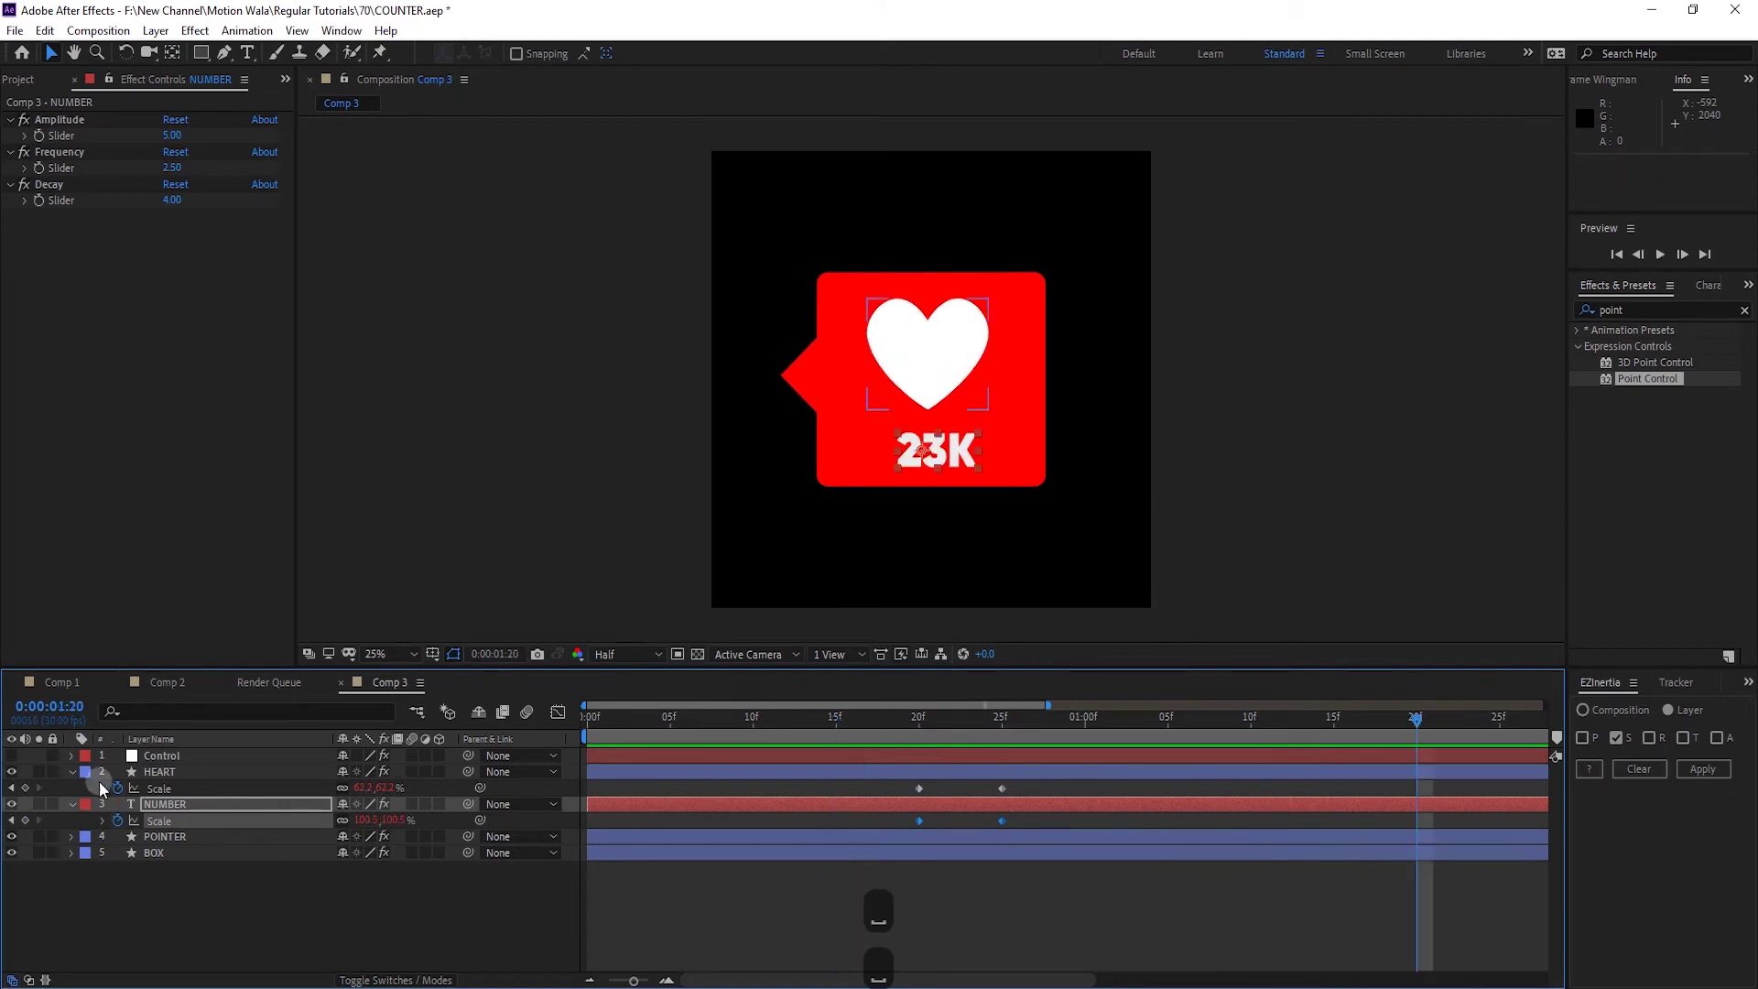
Set the Control layer's ANIMATION_STRAT slider to 0.8 and scrub the count to 0:00:01:00
click(170, 755)
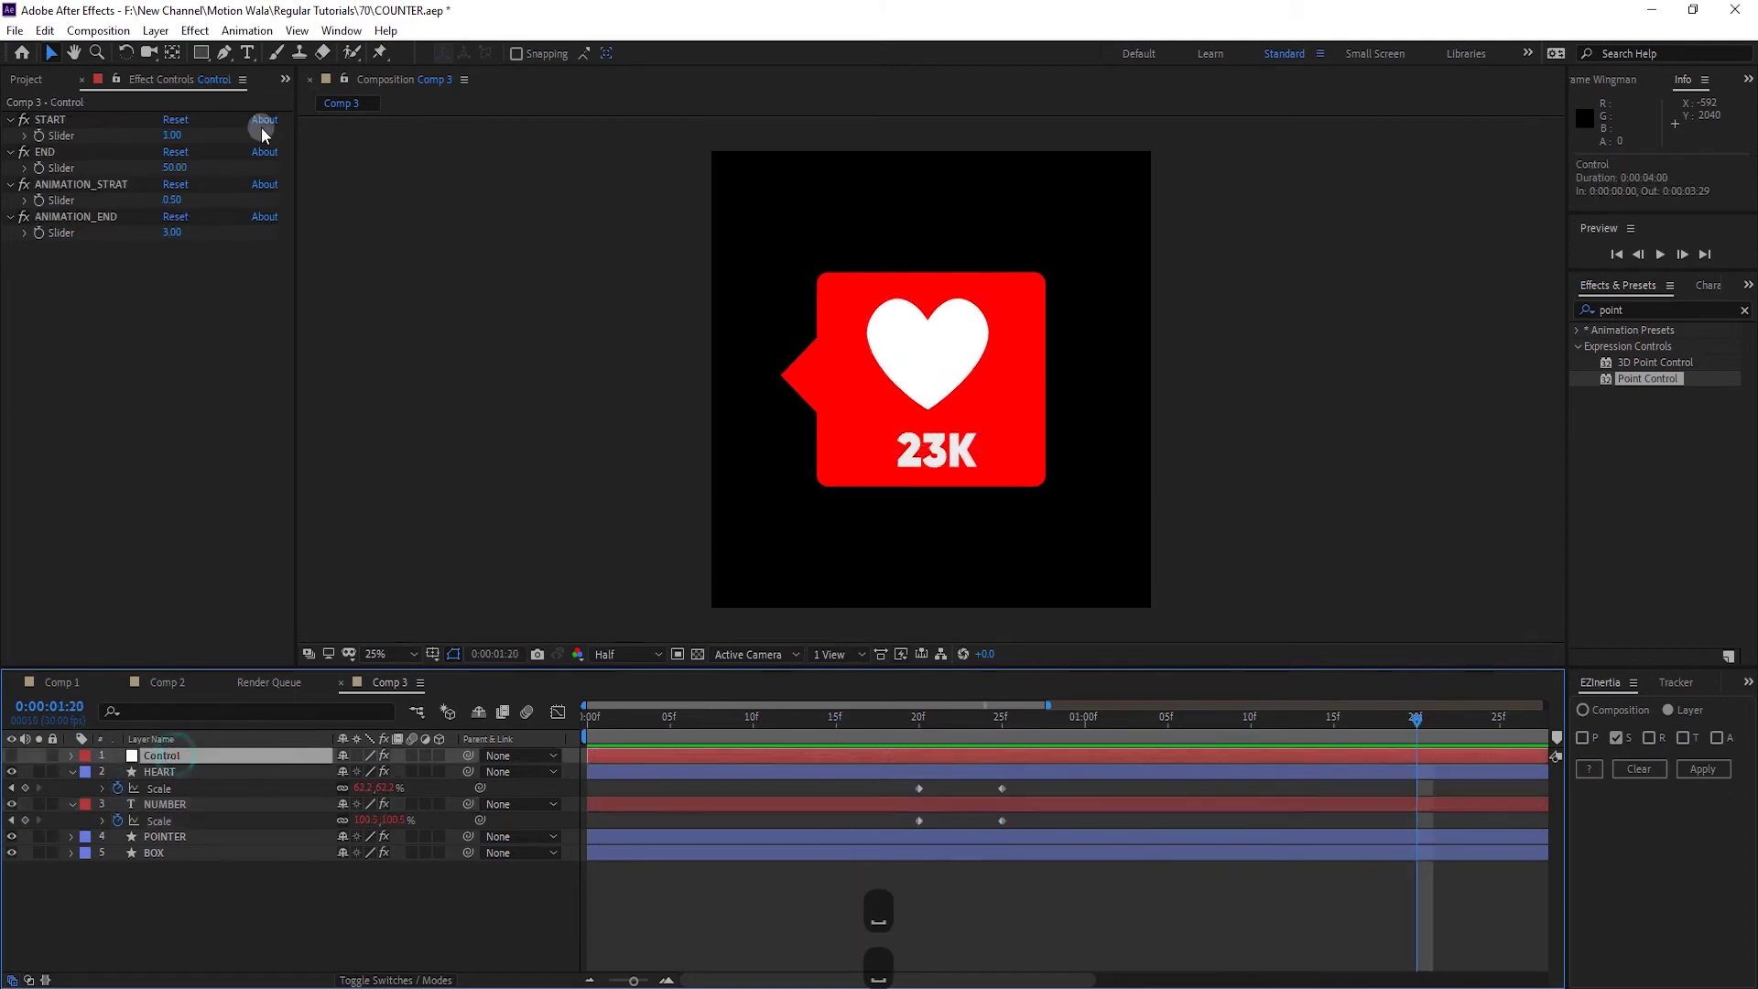
click(175, 201)
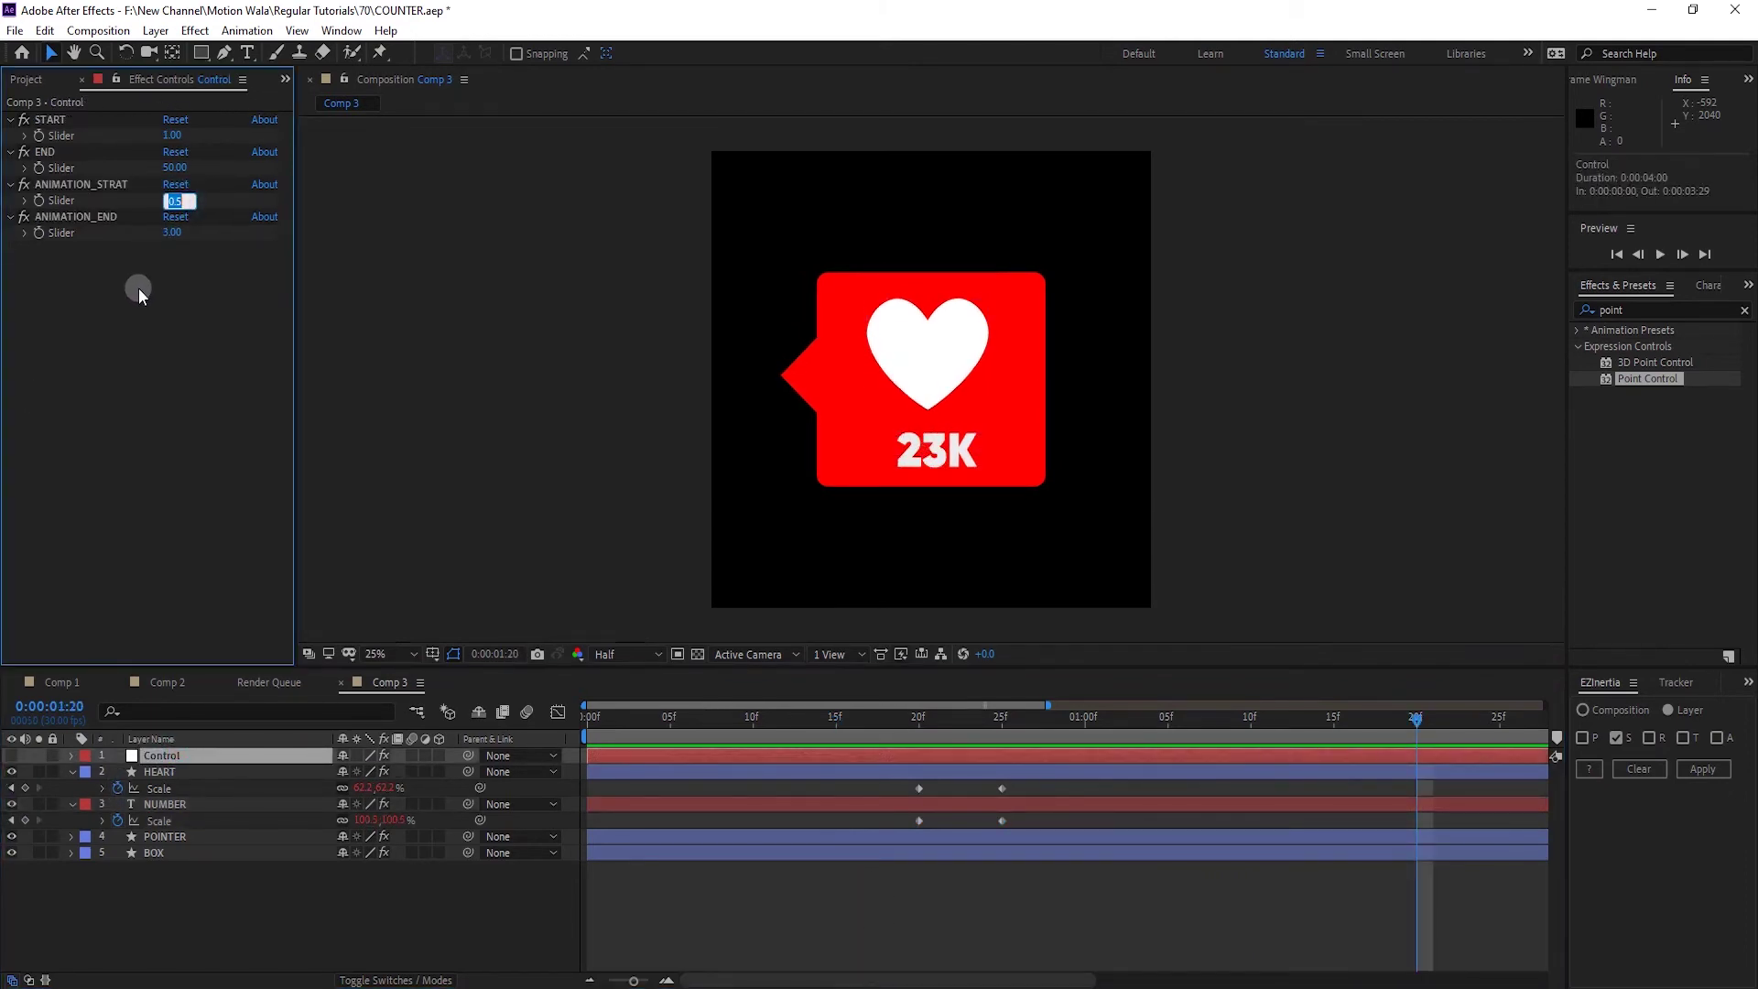
text(.8)
key(Return)
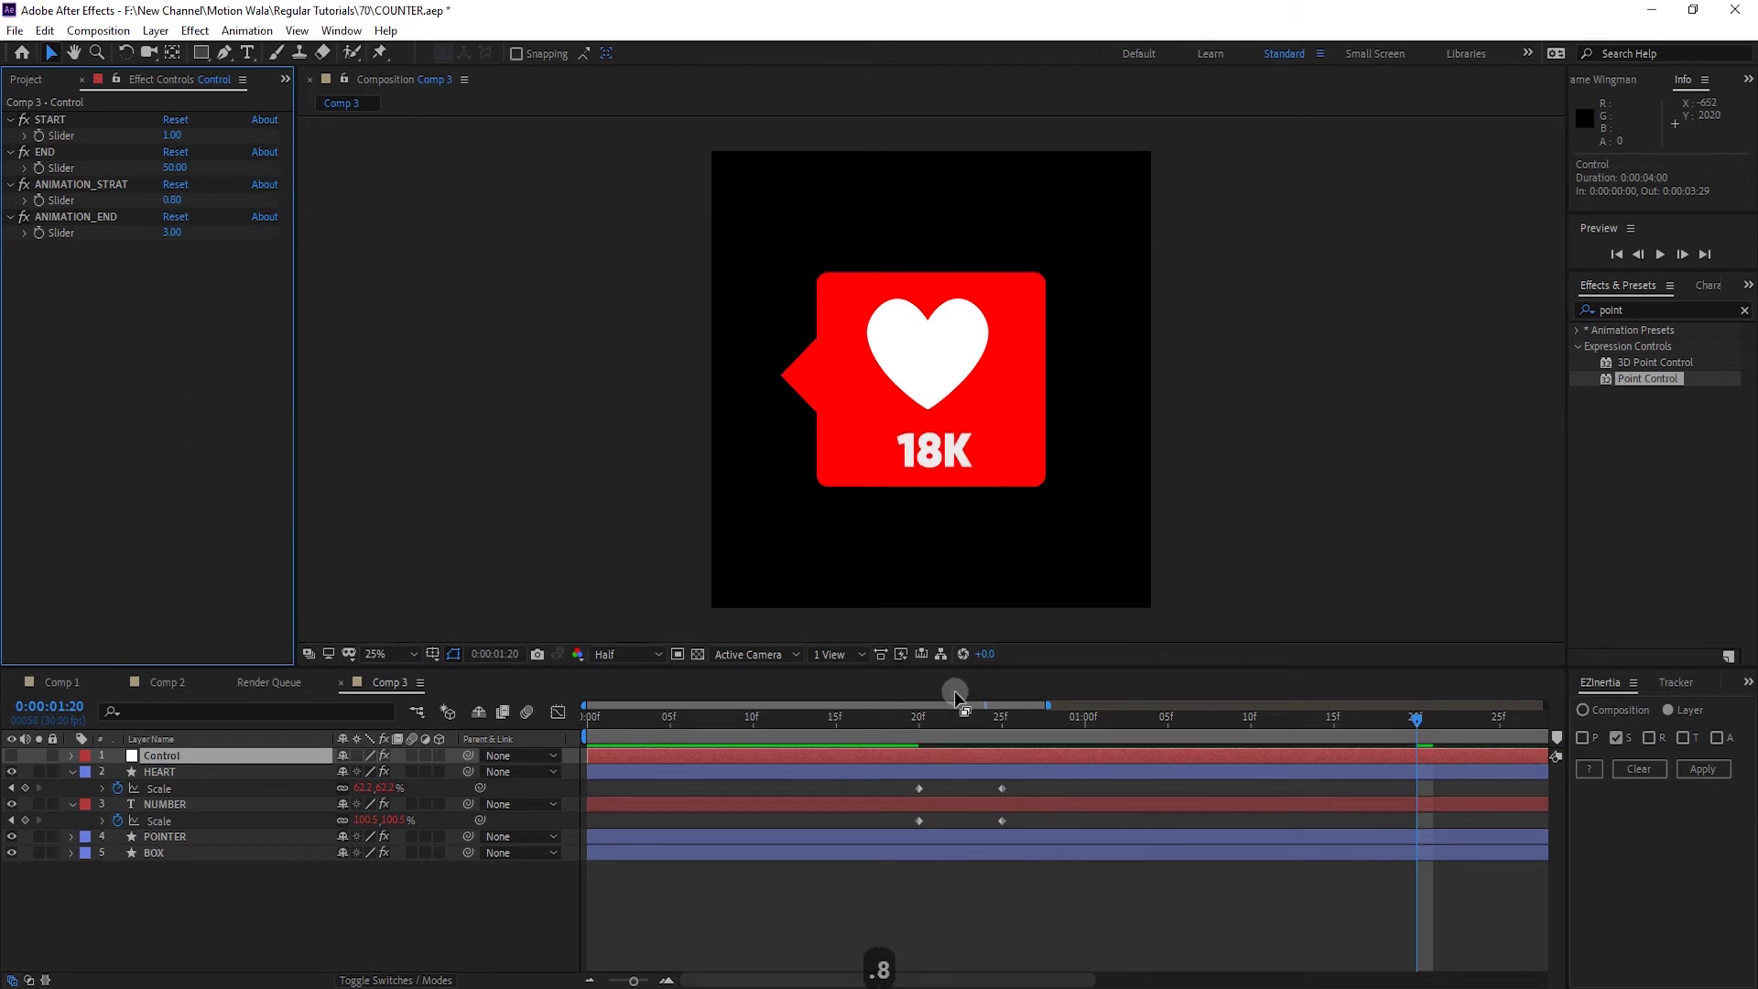
drag(961, 719, 1085, 745)
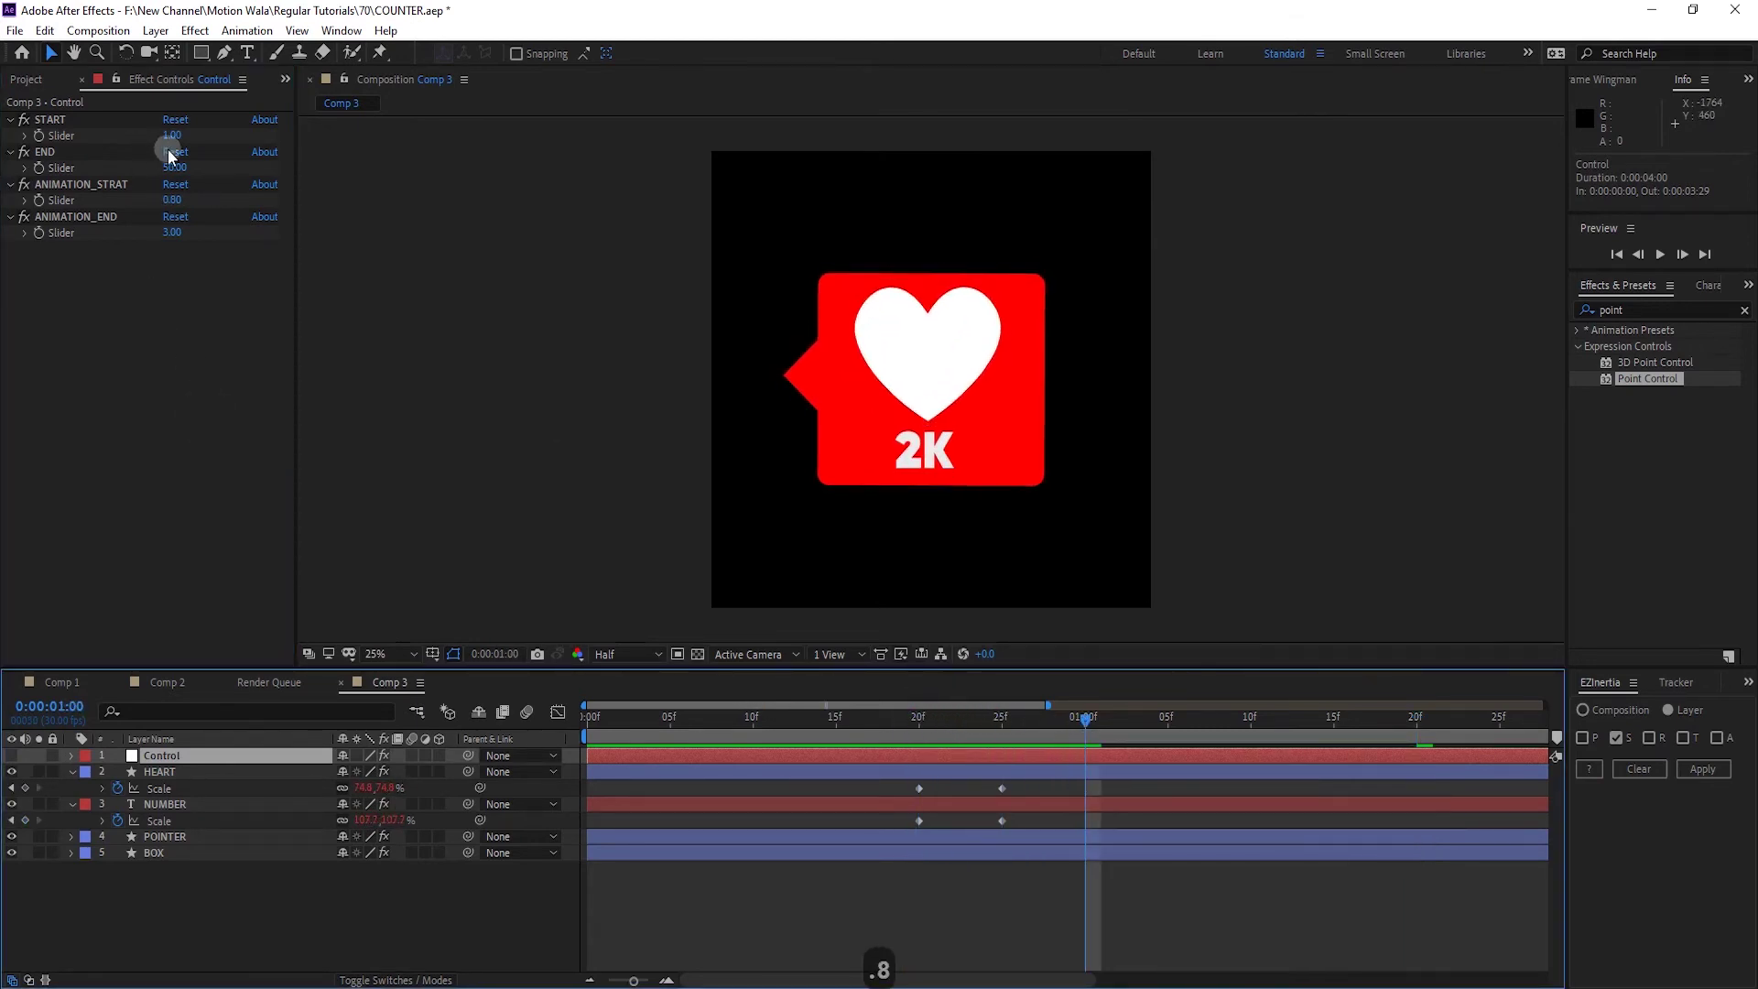
Set the Control layer's START slider to 0 and preview the full count
drag(172, 135, 160, 136)
click(101, 217)
drag(950, 732, 918, 738)
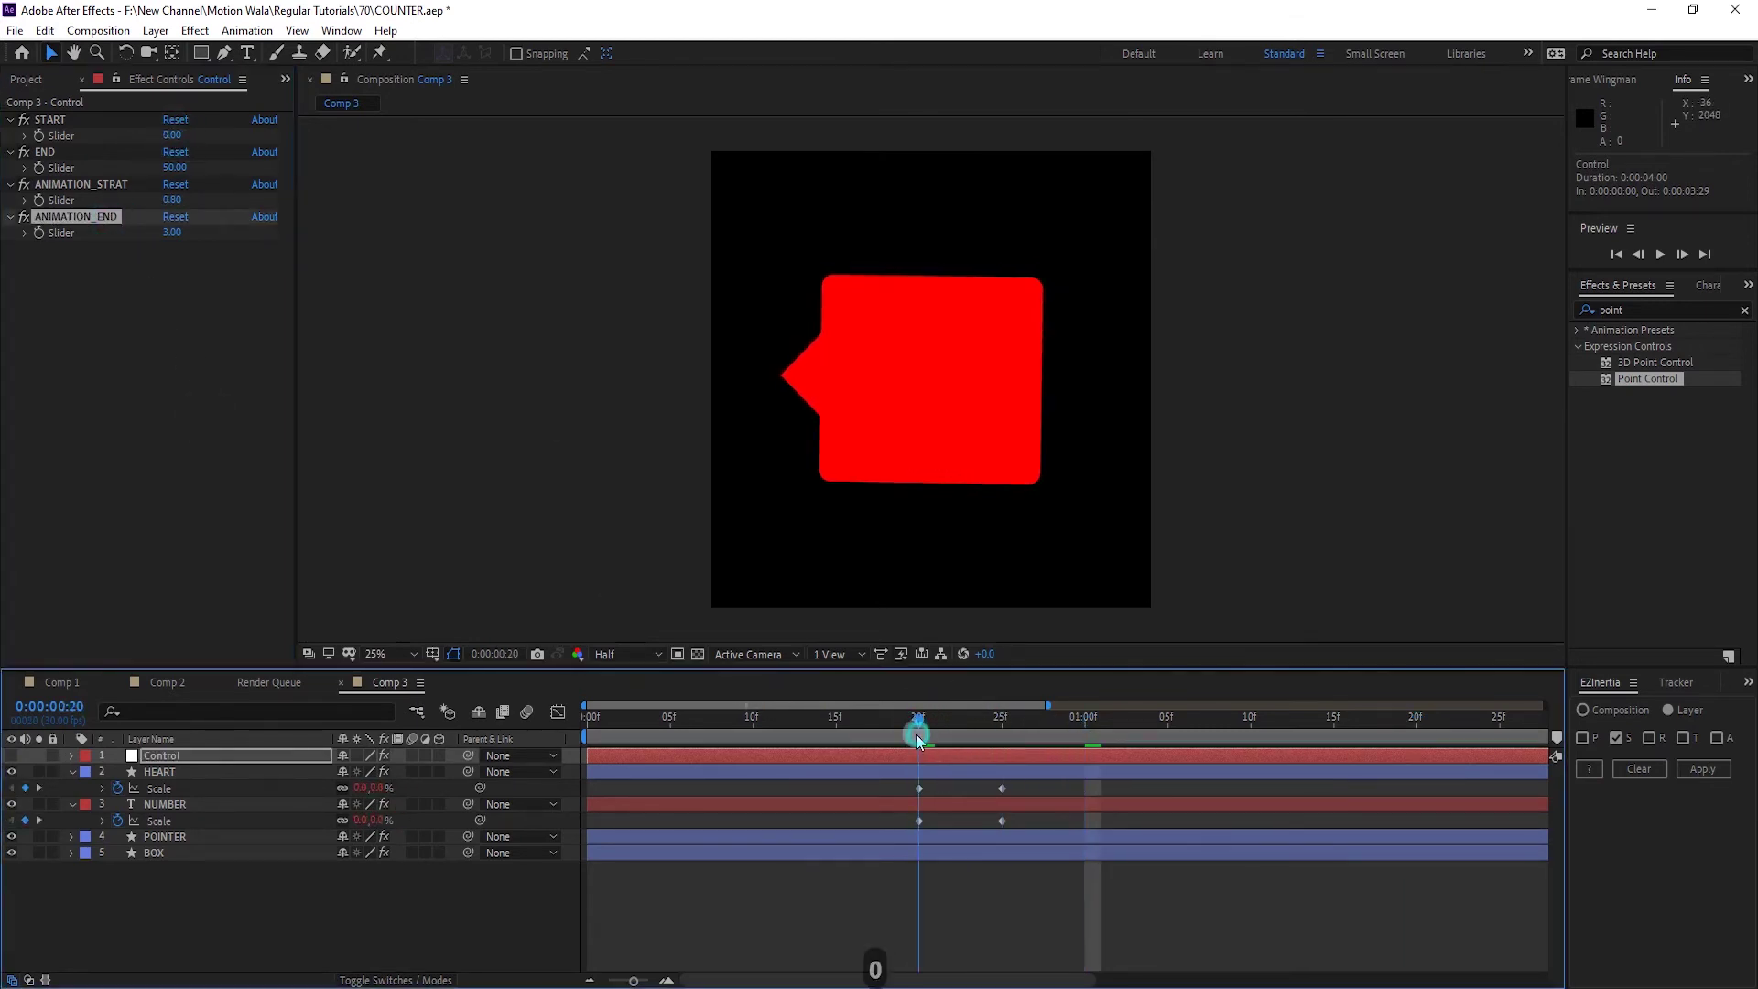
key(space)
key(minus)
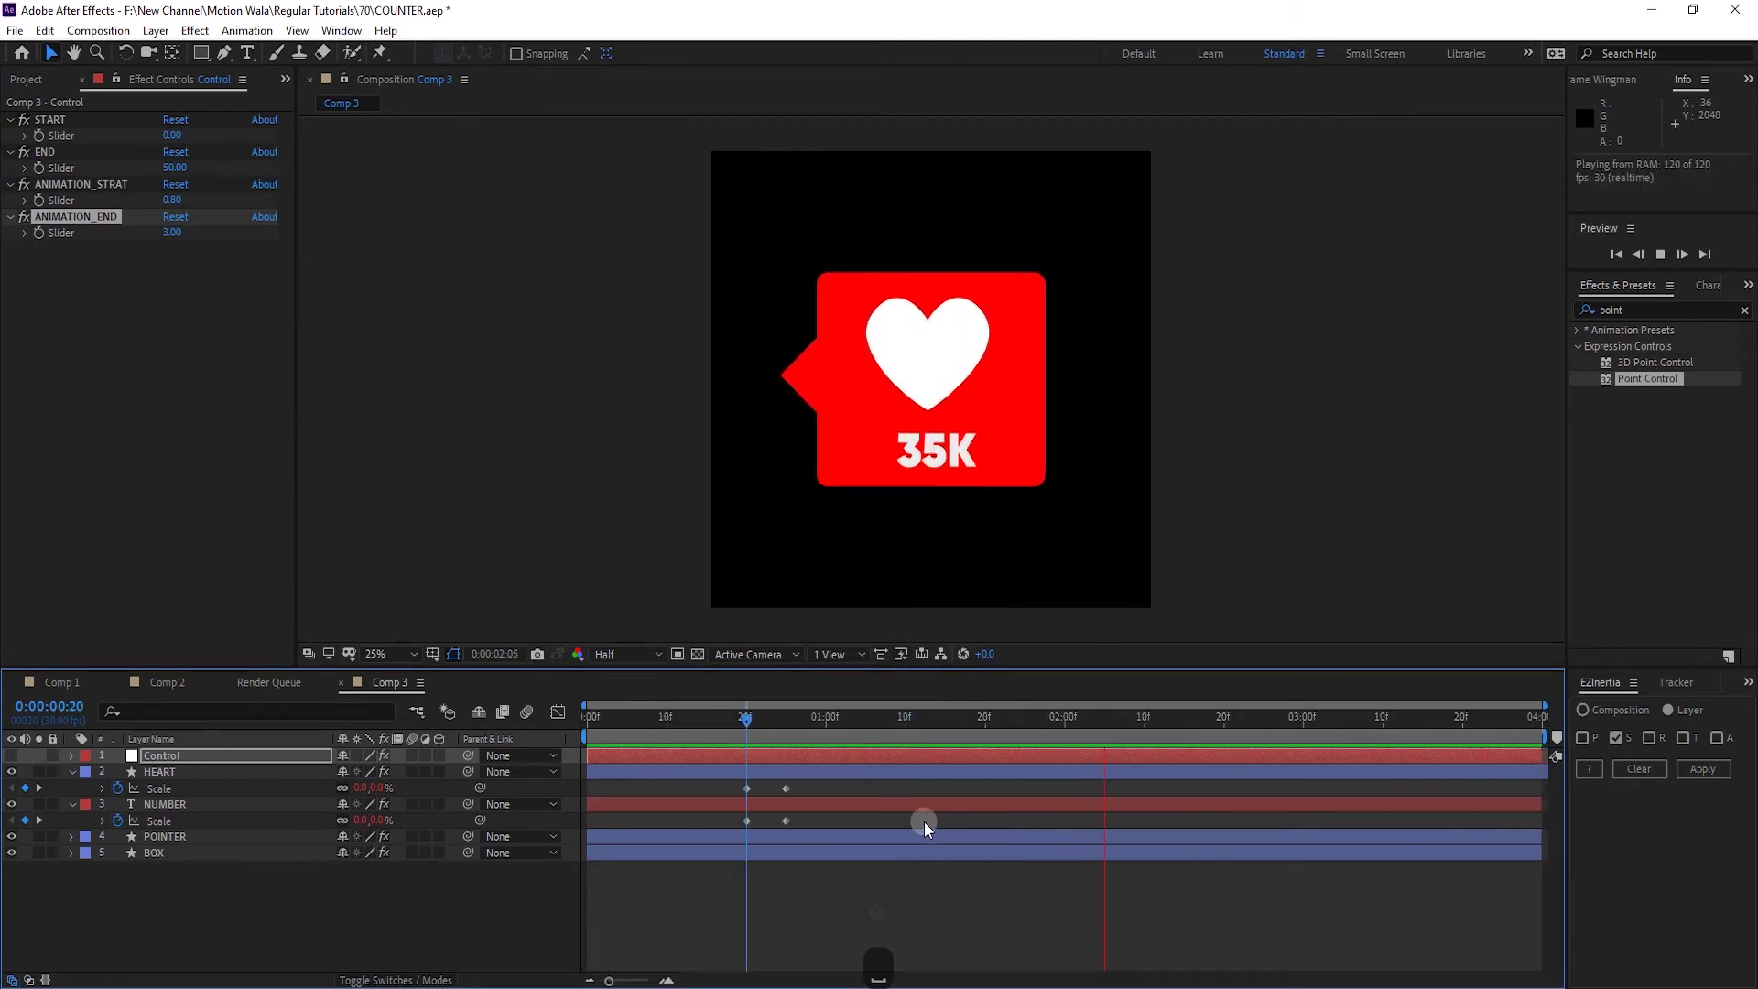
key(space)
Set the Control layer's ANIMATION_END slider to 2.5 and its END slider to 100
click(152, 314)
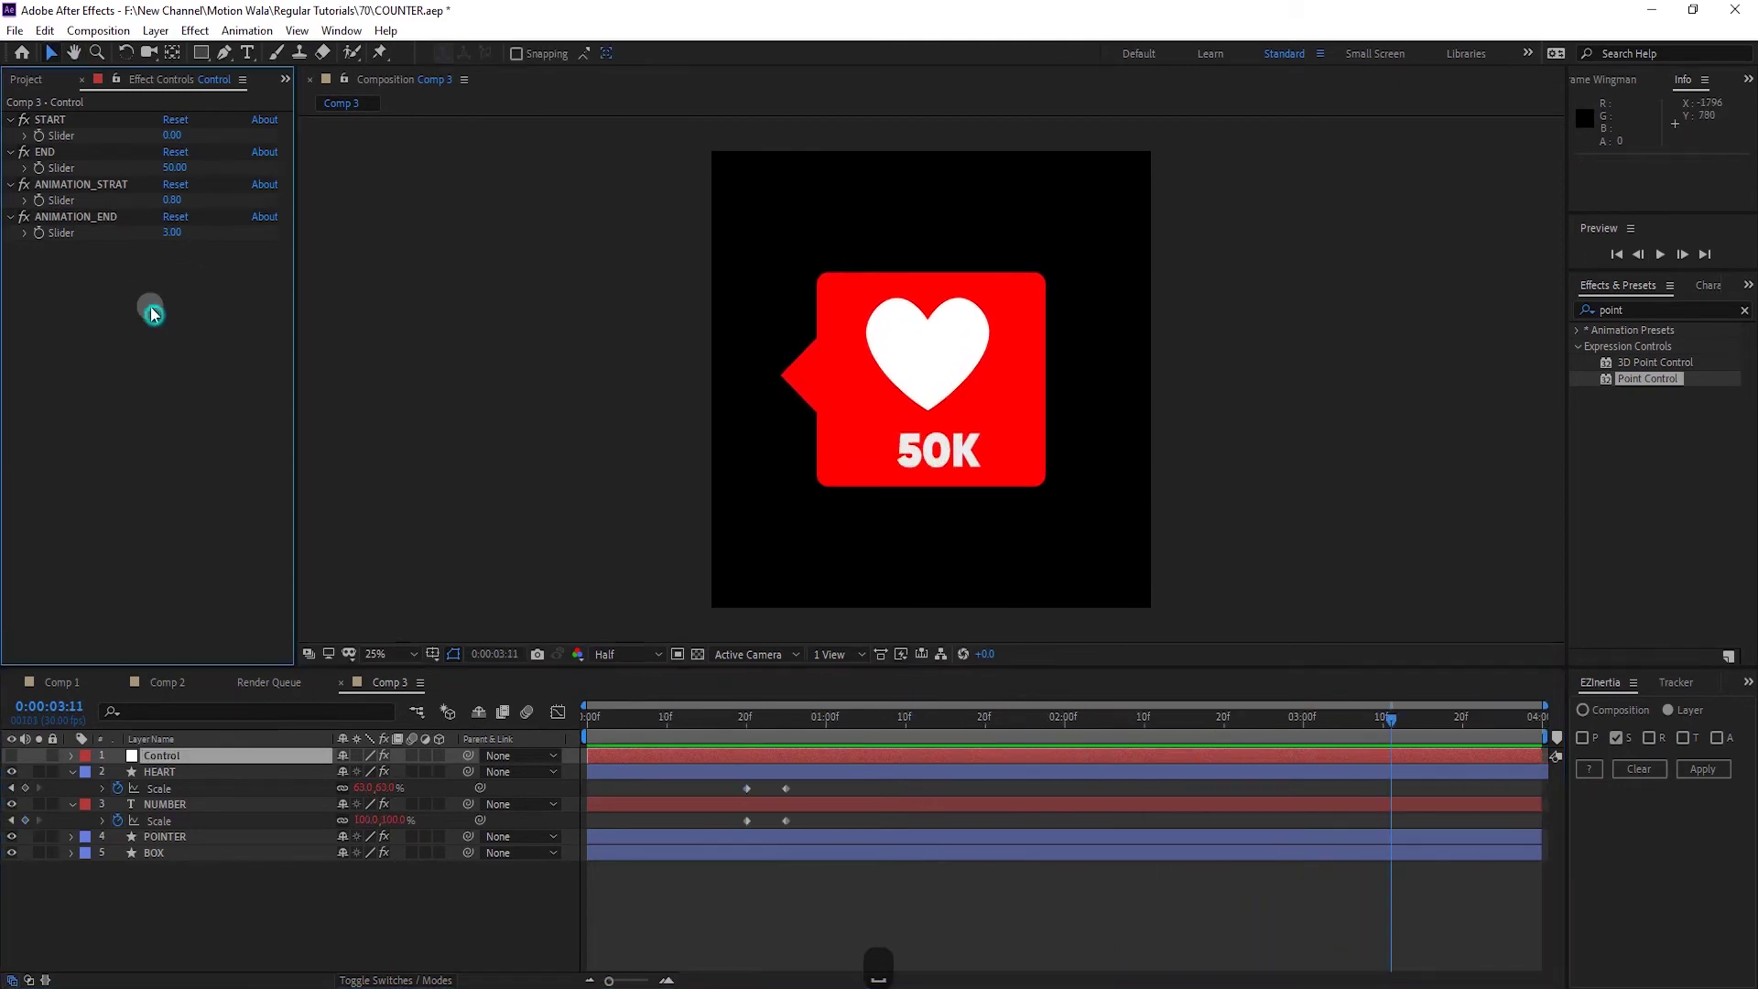
click(163, 231)
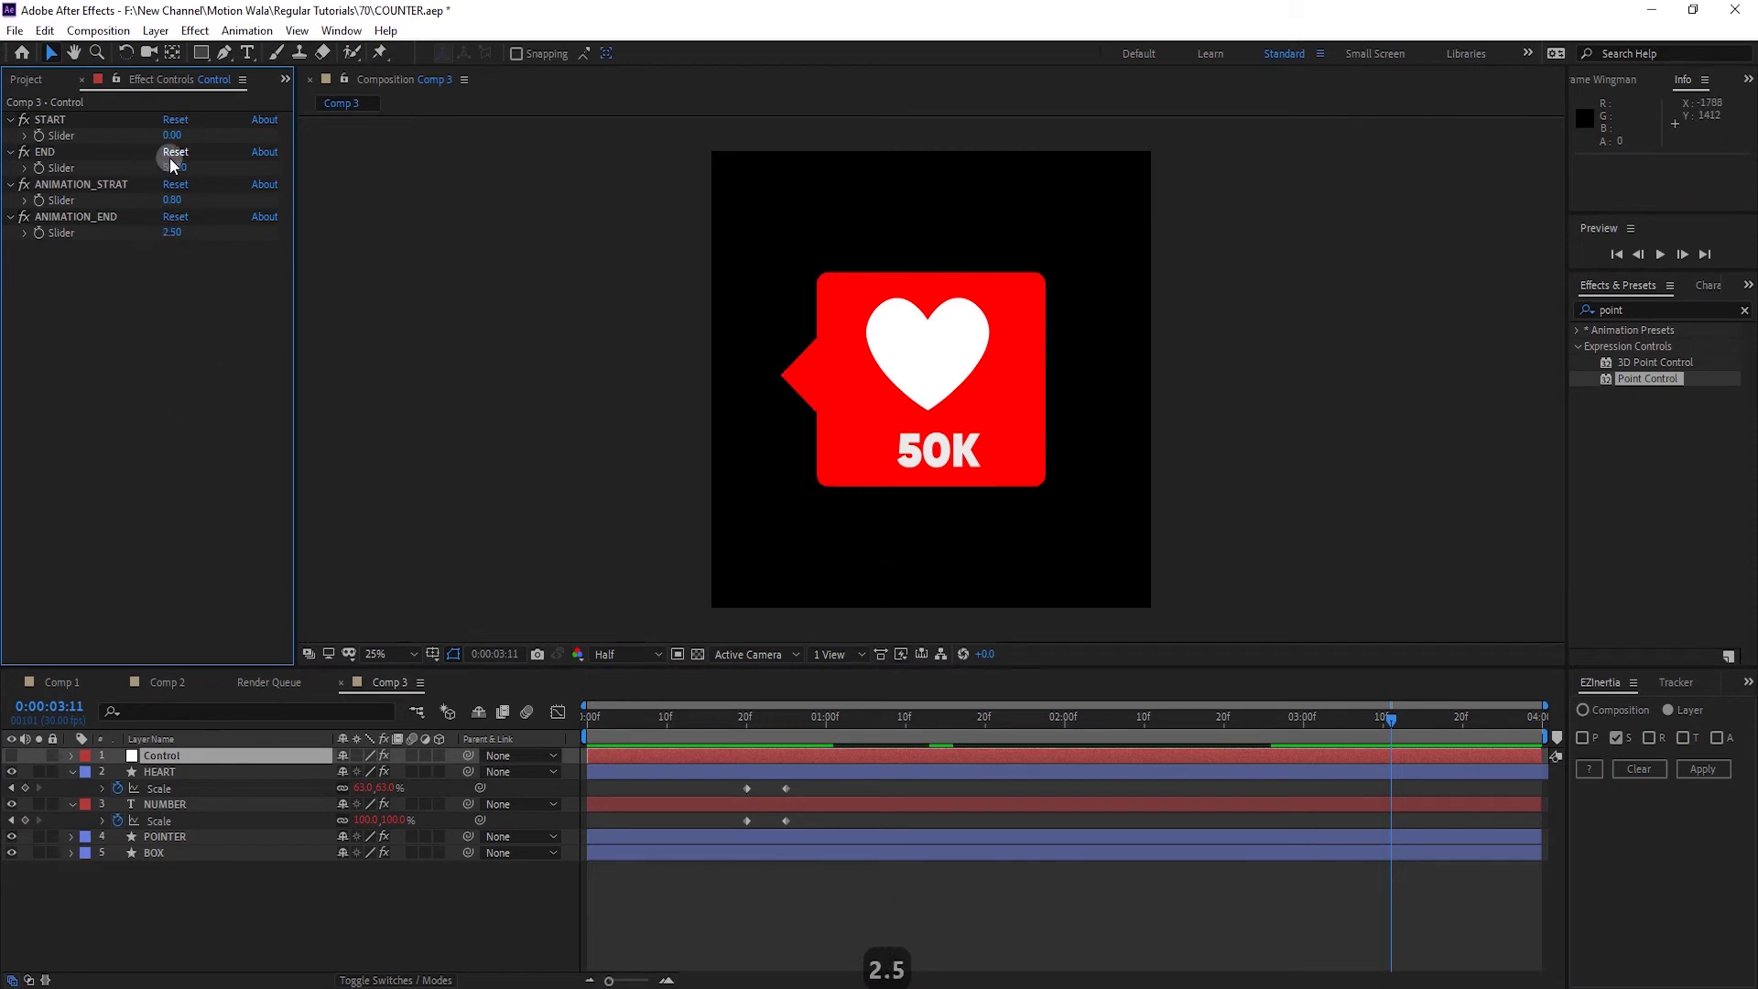
click(171, 165)
text(100)
click(178, 329)
click(893, 764)
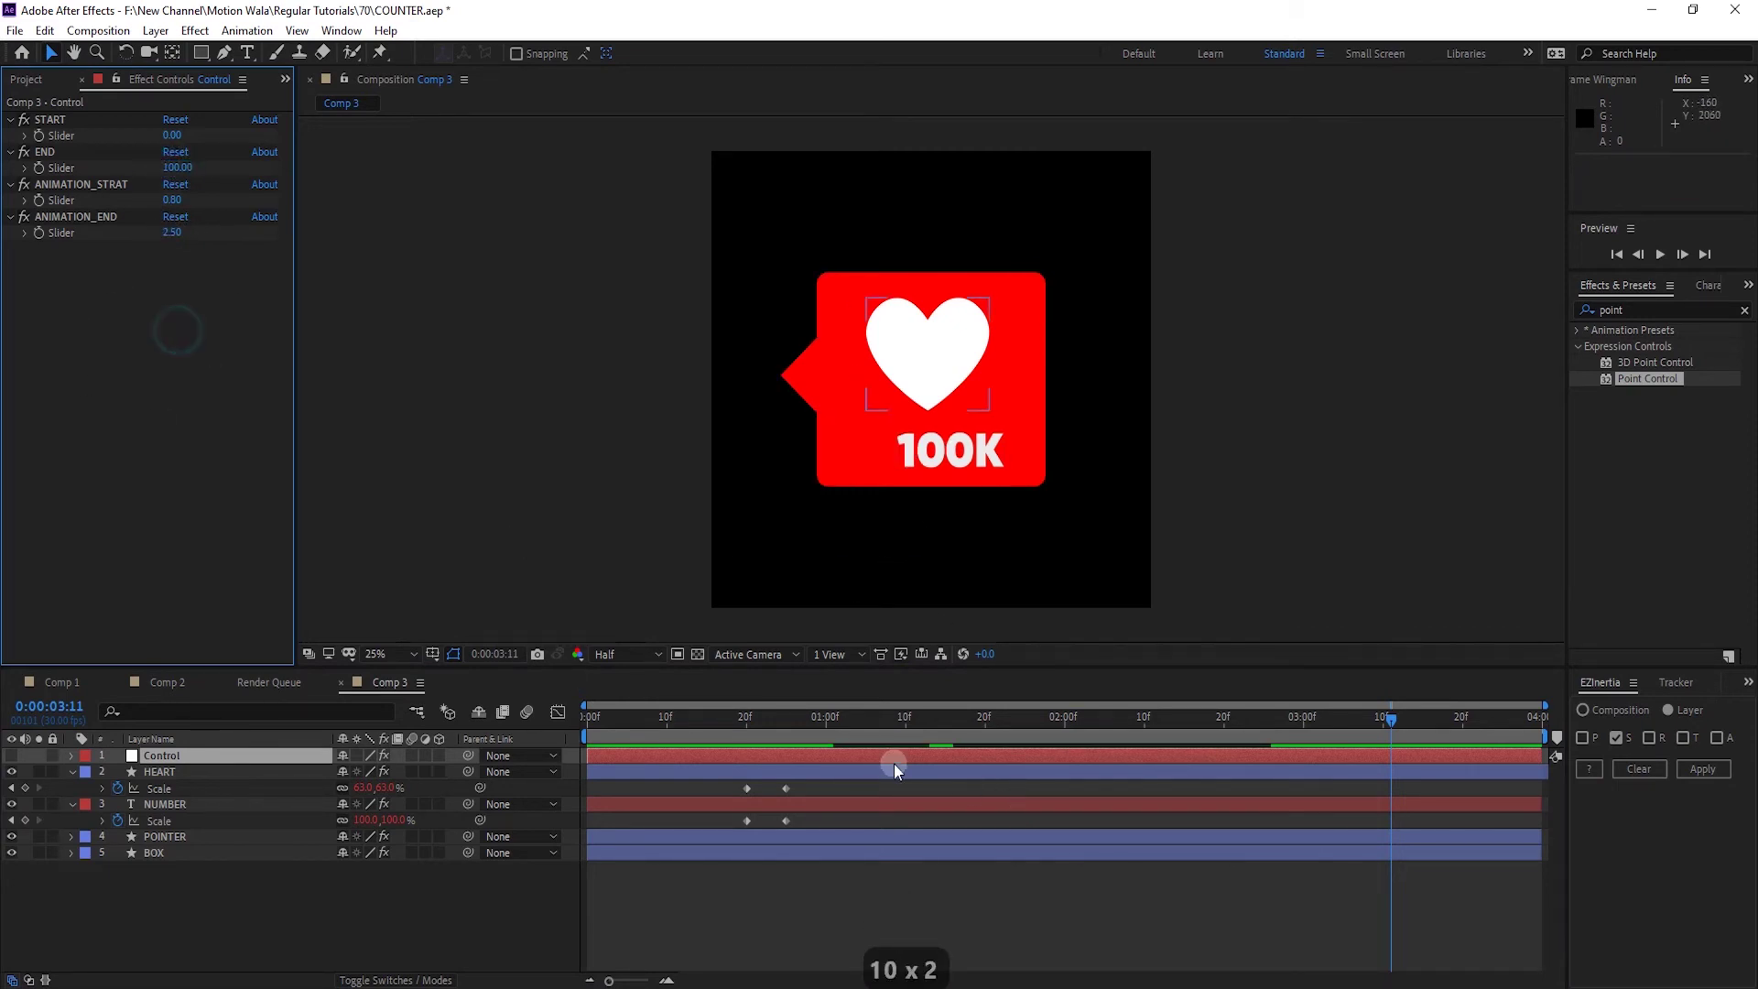
Preview the count, center the 100K number beneath the heart and save the project
key(space)
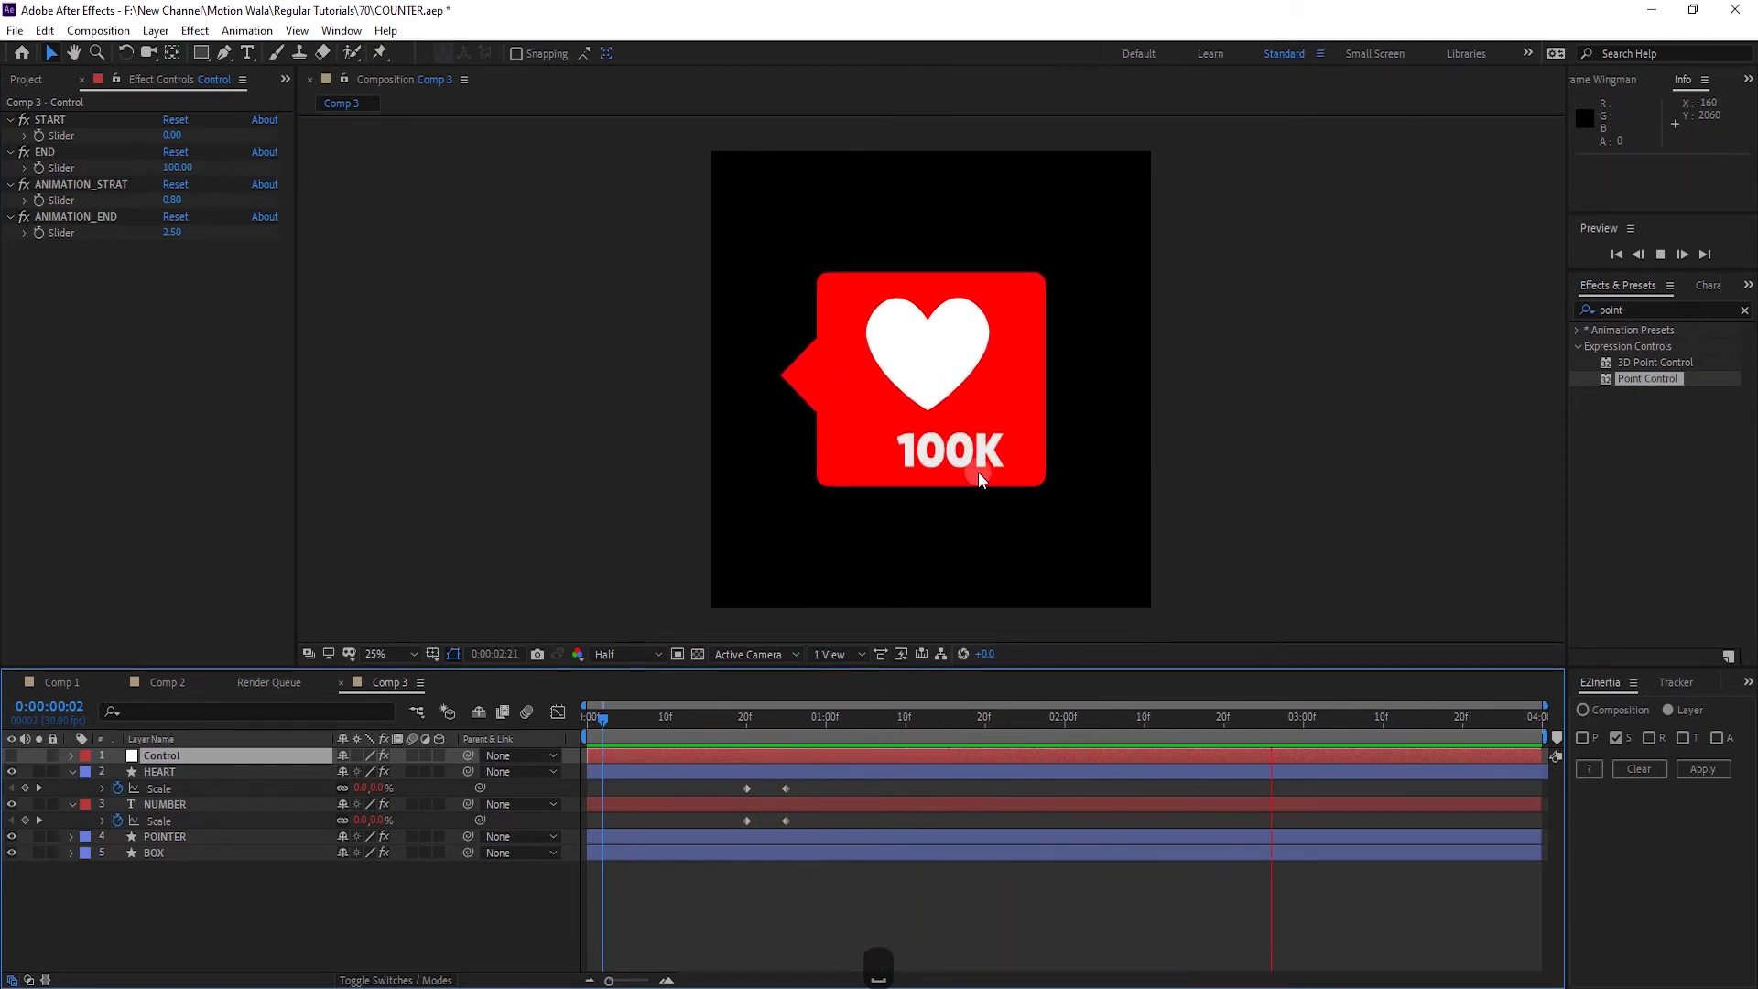
click(942, 458)
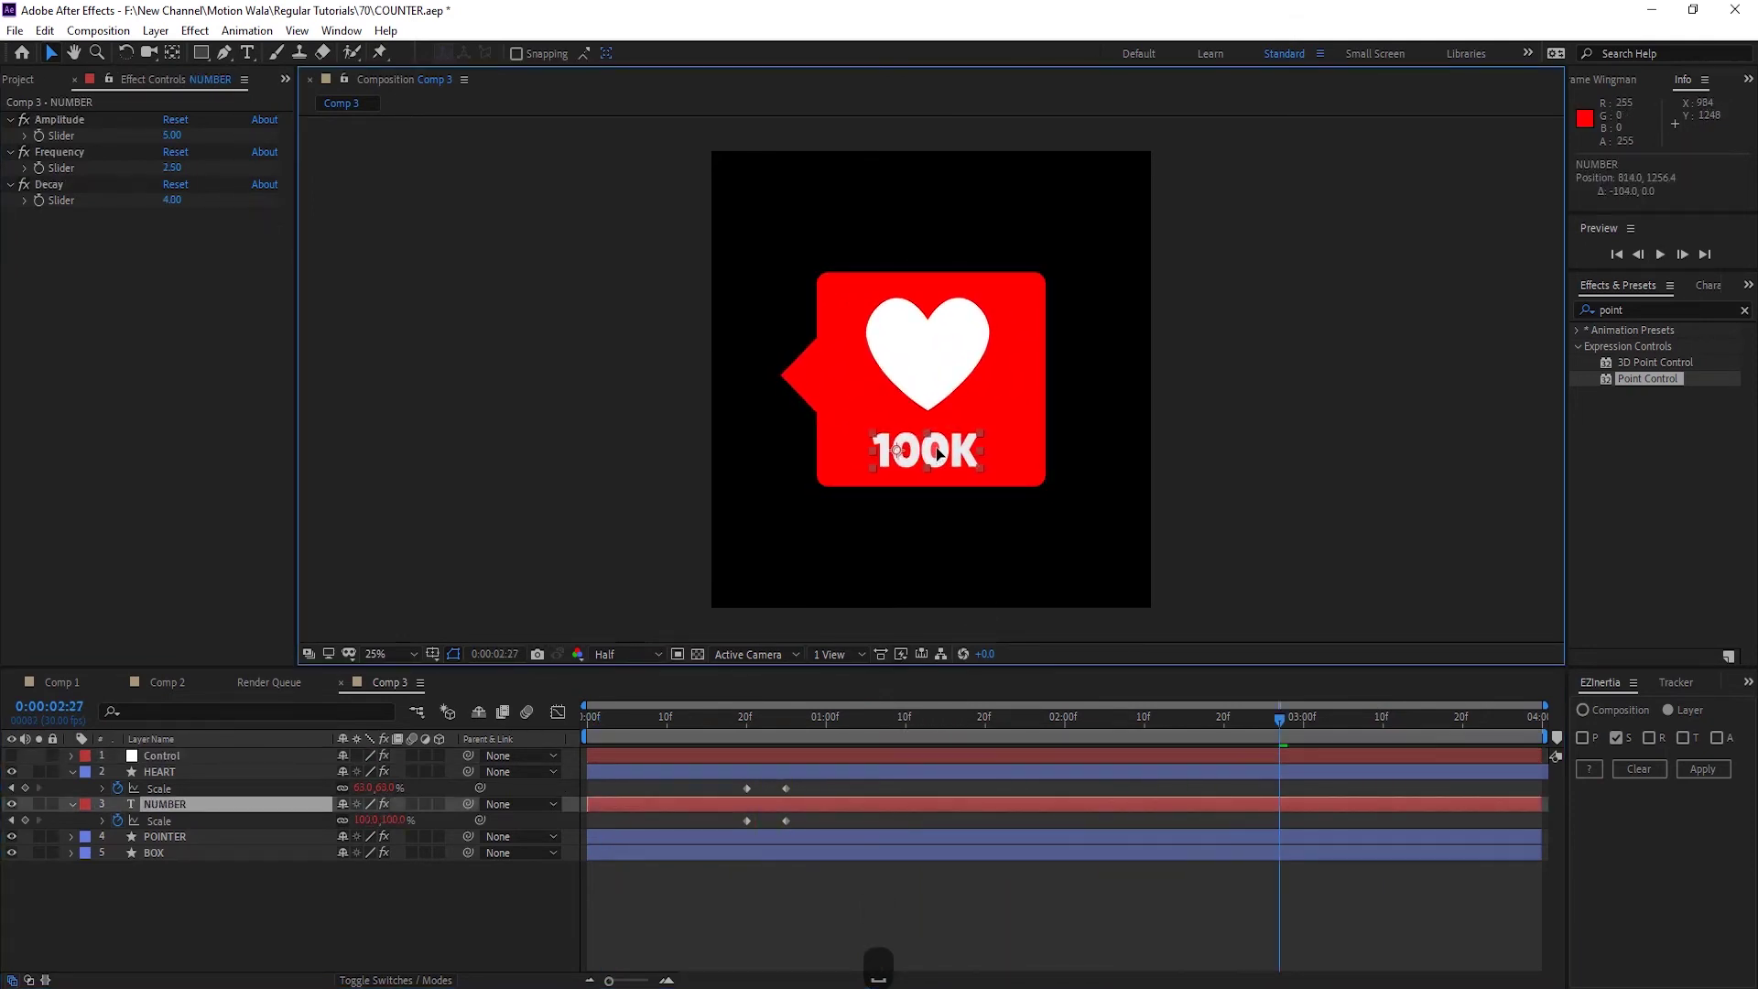
key(ctrl+s)
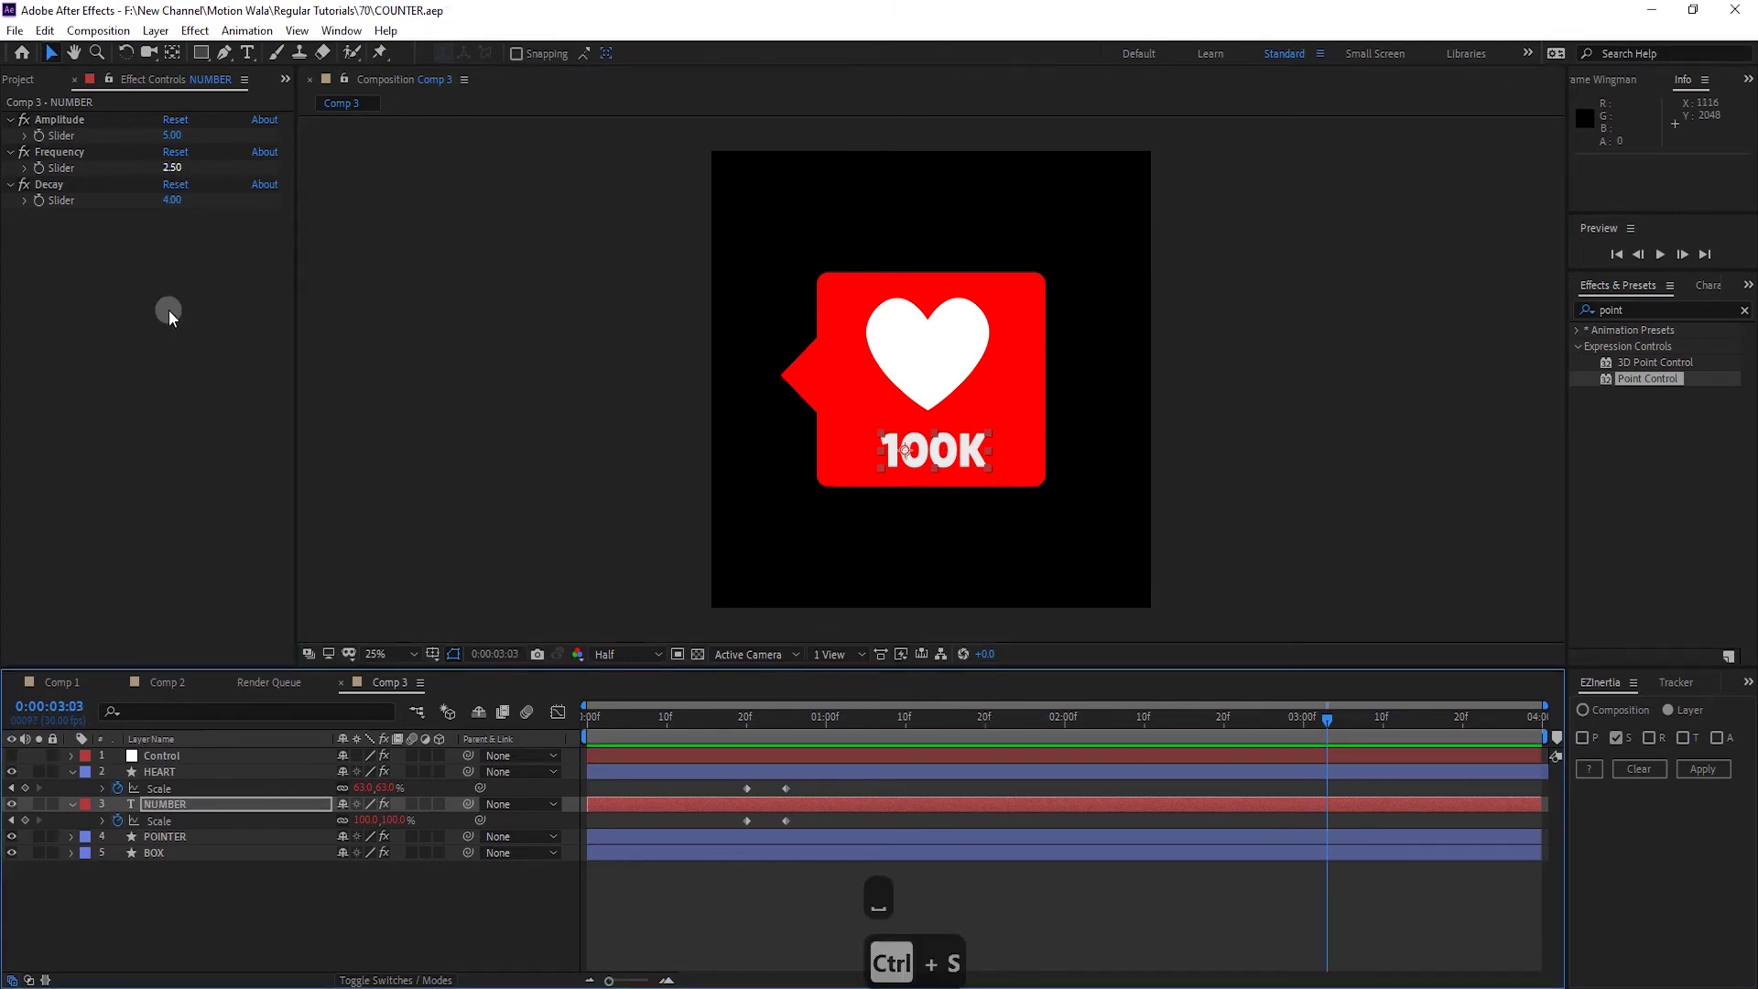
Set the Control layer's END slider to 125 and save the project
click(162, 756)
click(172, 168)
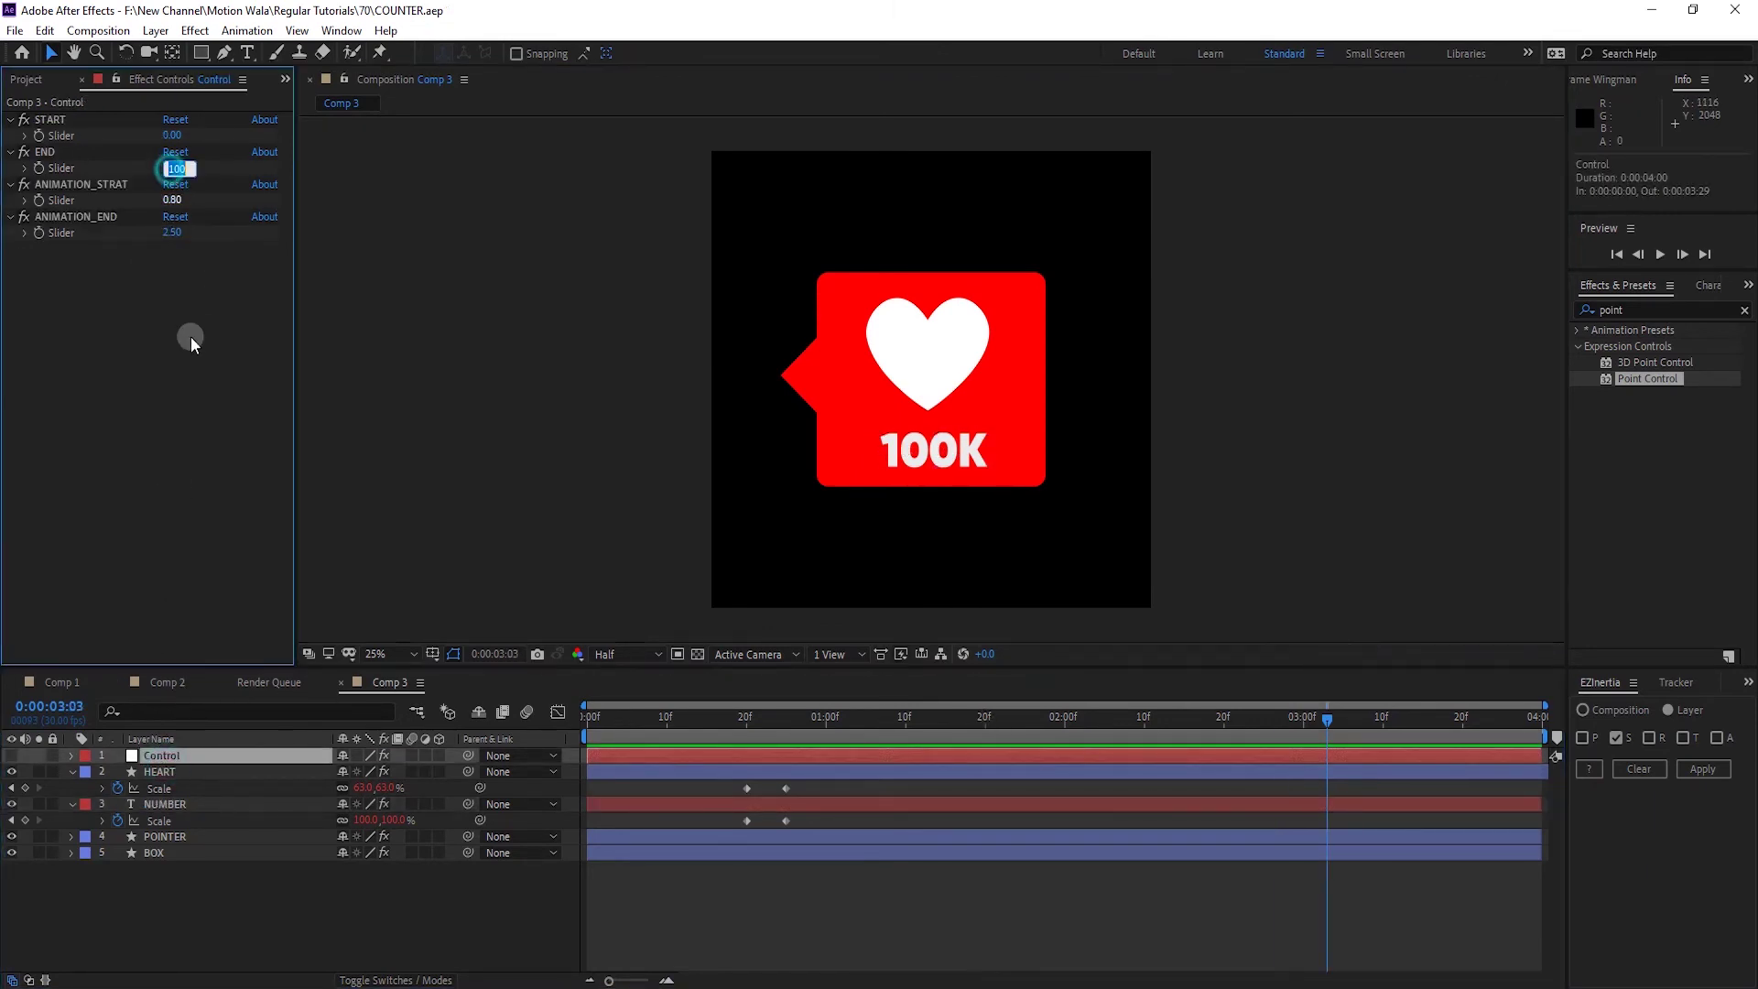
text(125)
click(183, 419)
key(ctrl+s)
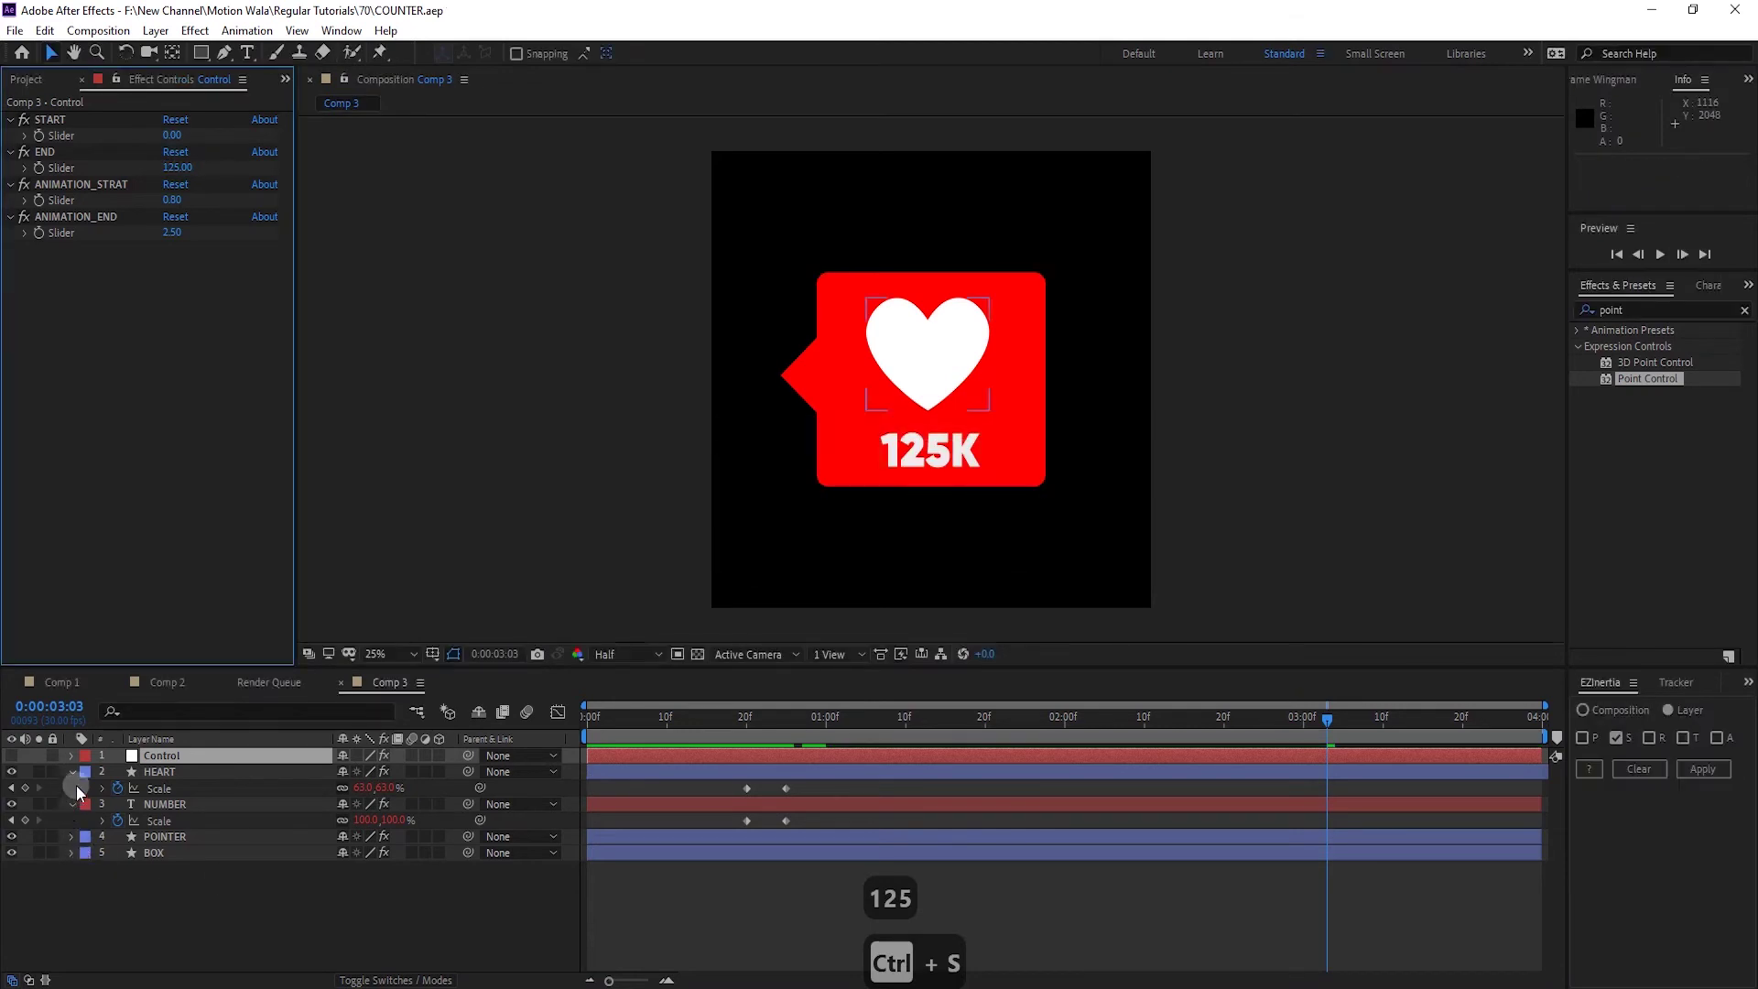
Collapse the NUMBER and HEART layers' properties, save the project and preview the animation
click(72, 804)
click(68, 772)
key(ctrl+s)
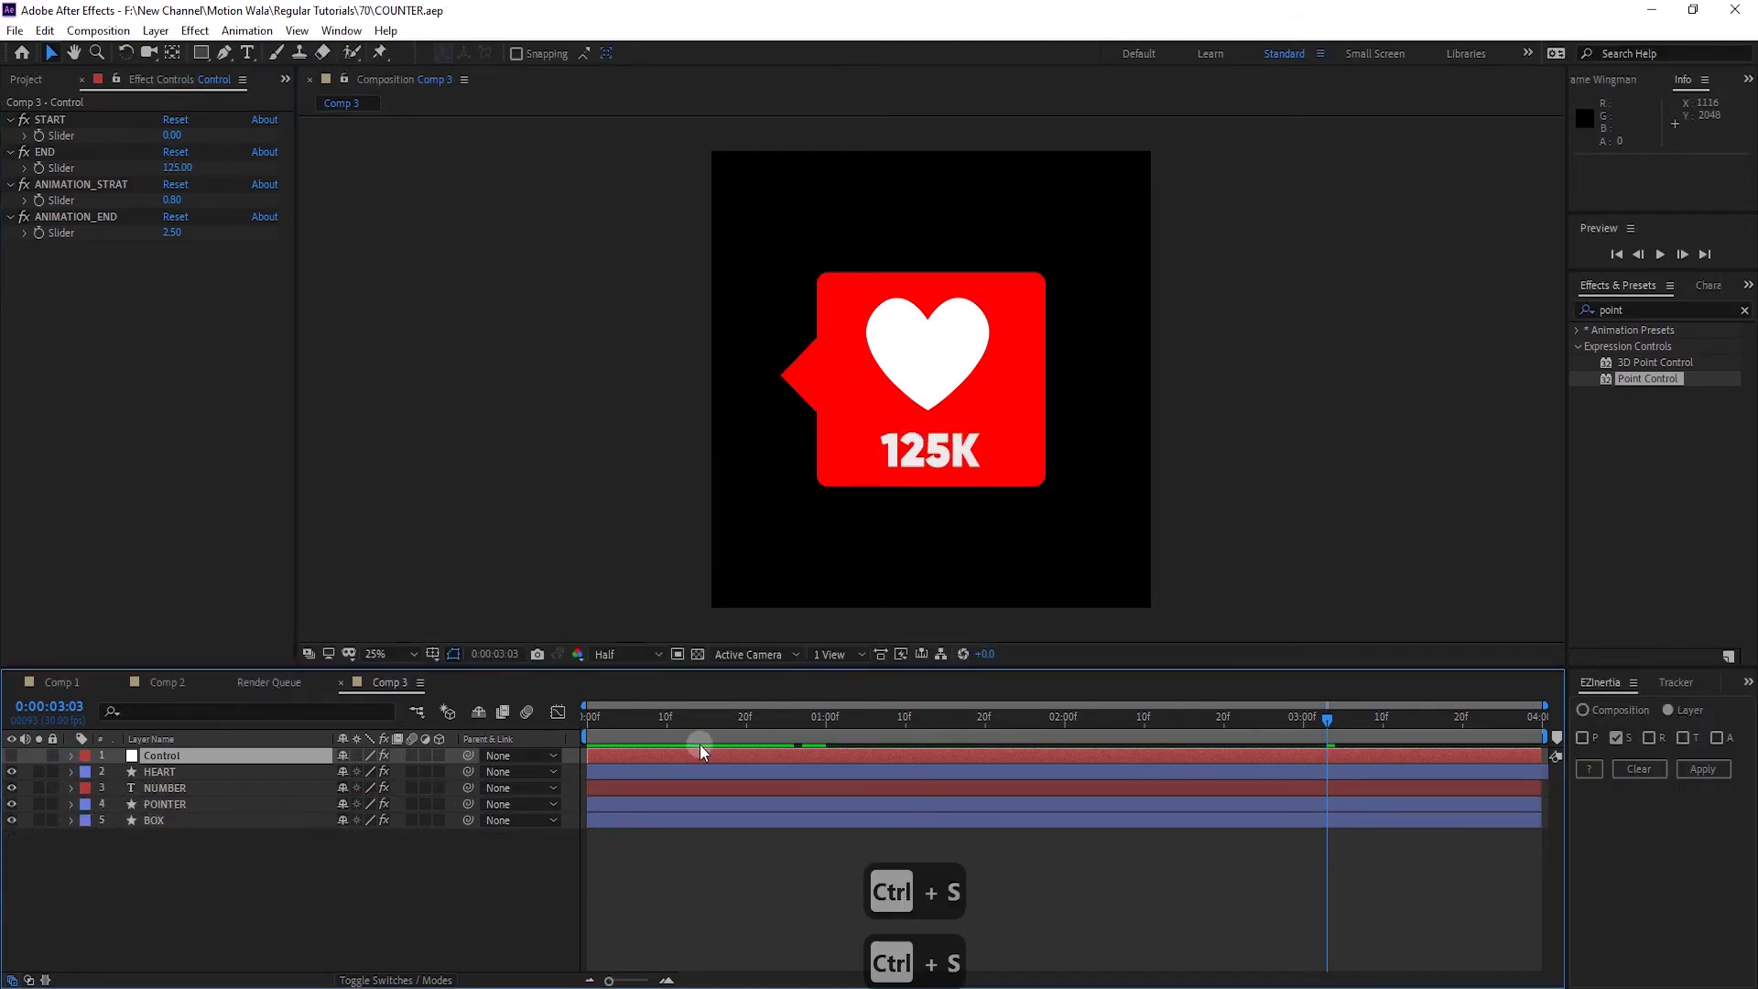
key(space)
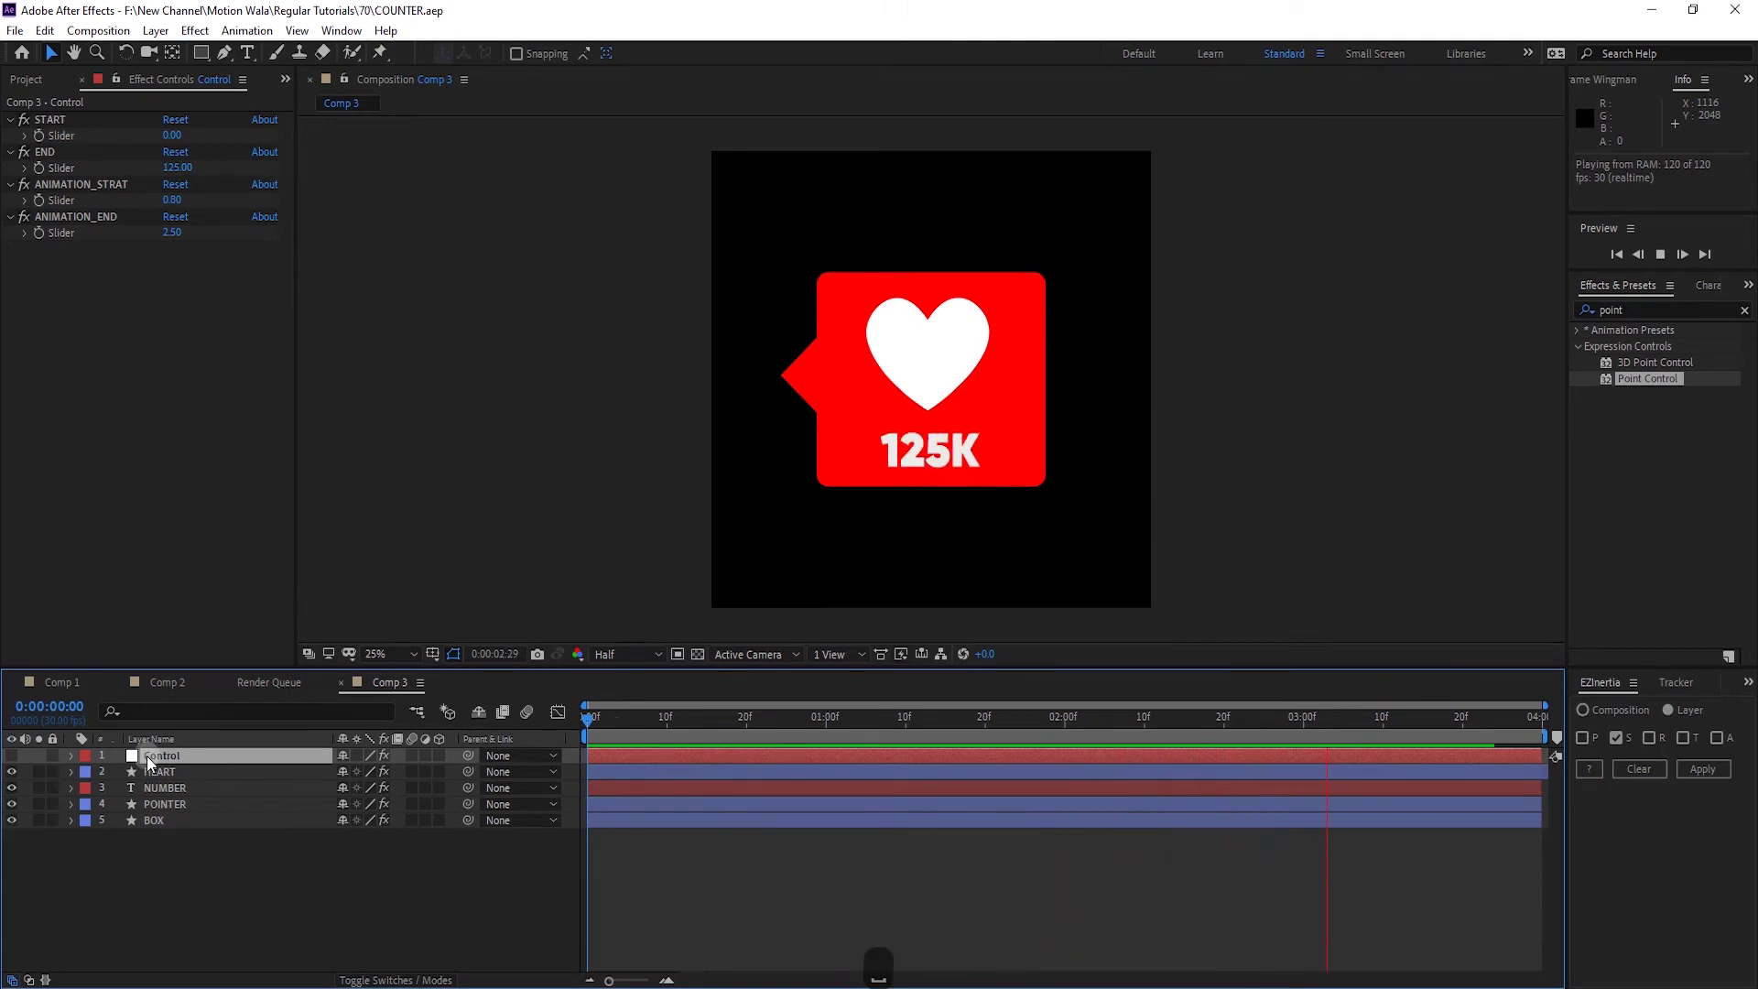
Add a Transform effect to the HEART layer
click(926, 343)
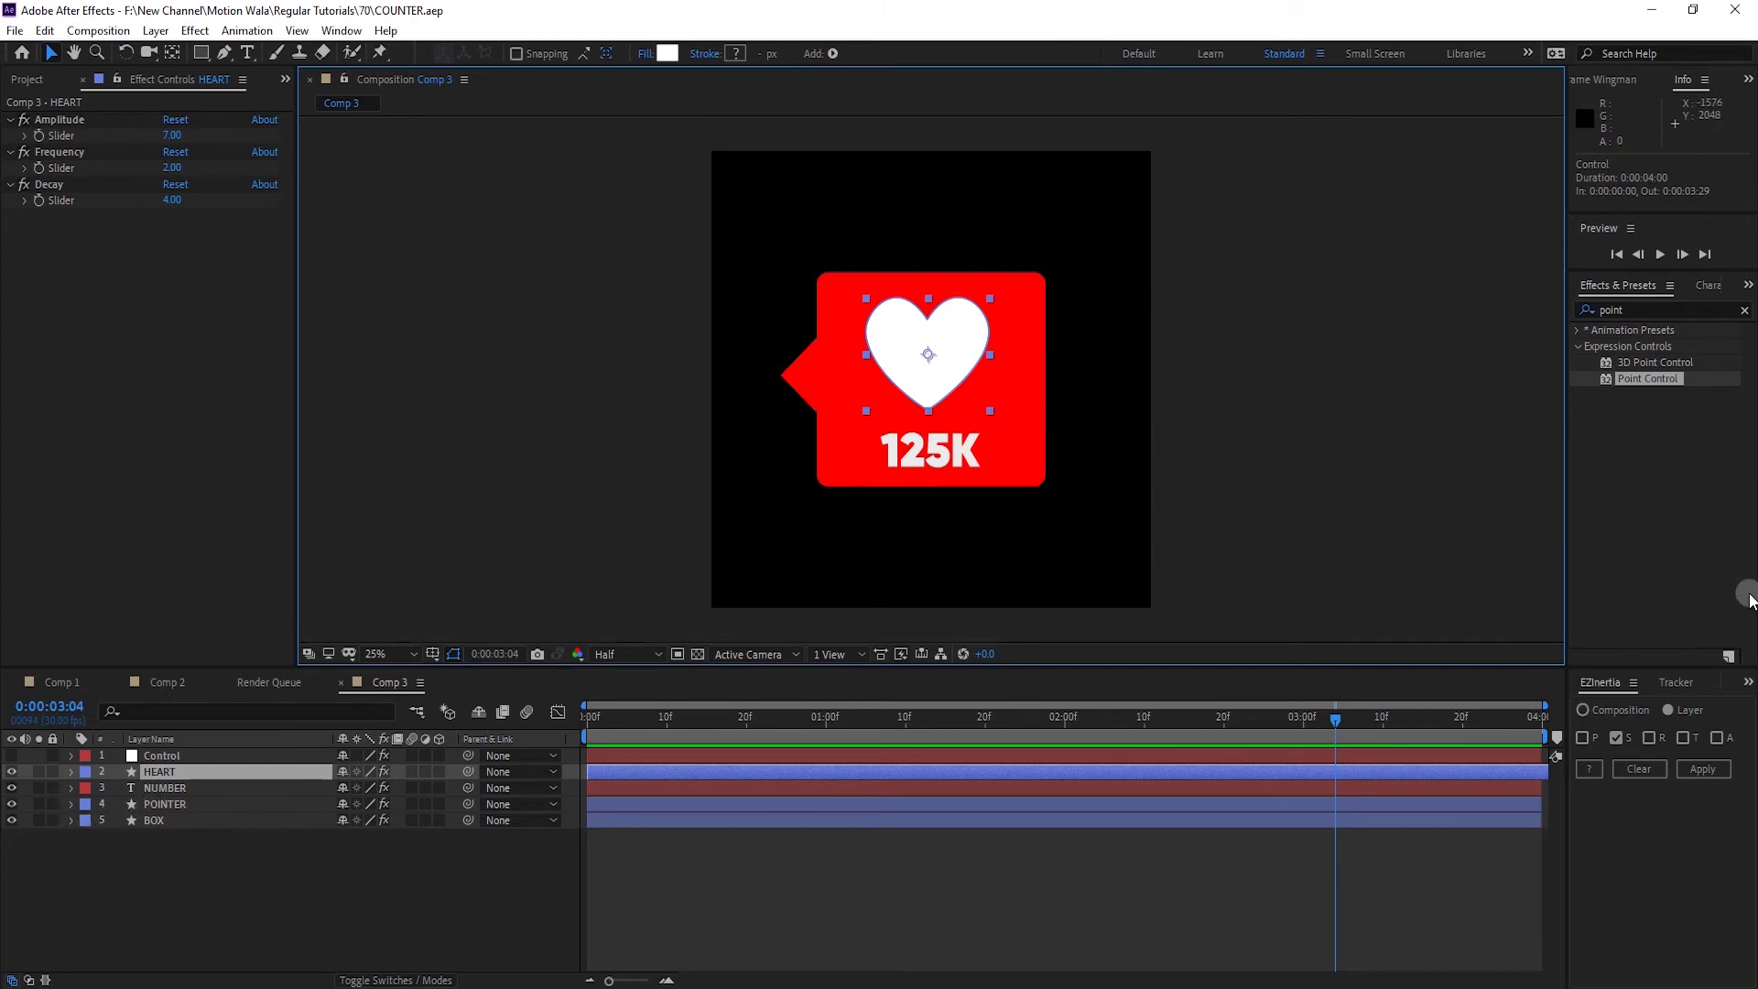
key(ctrl+space)
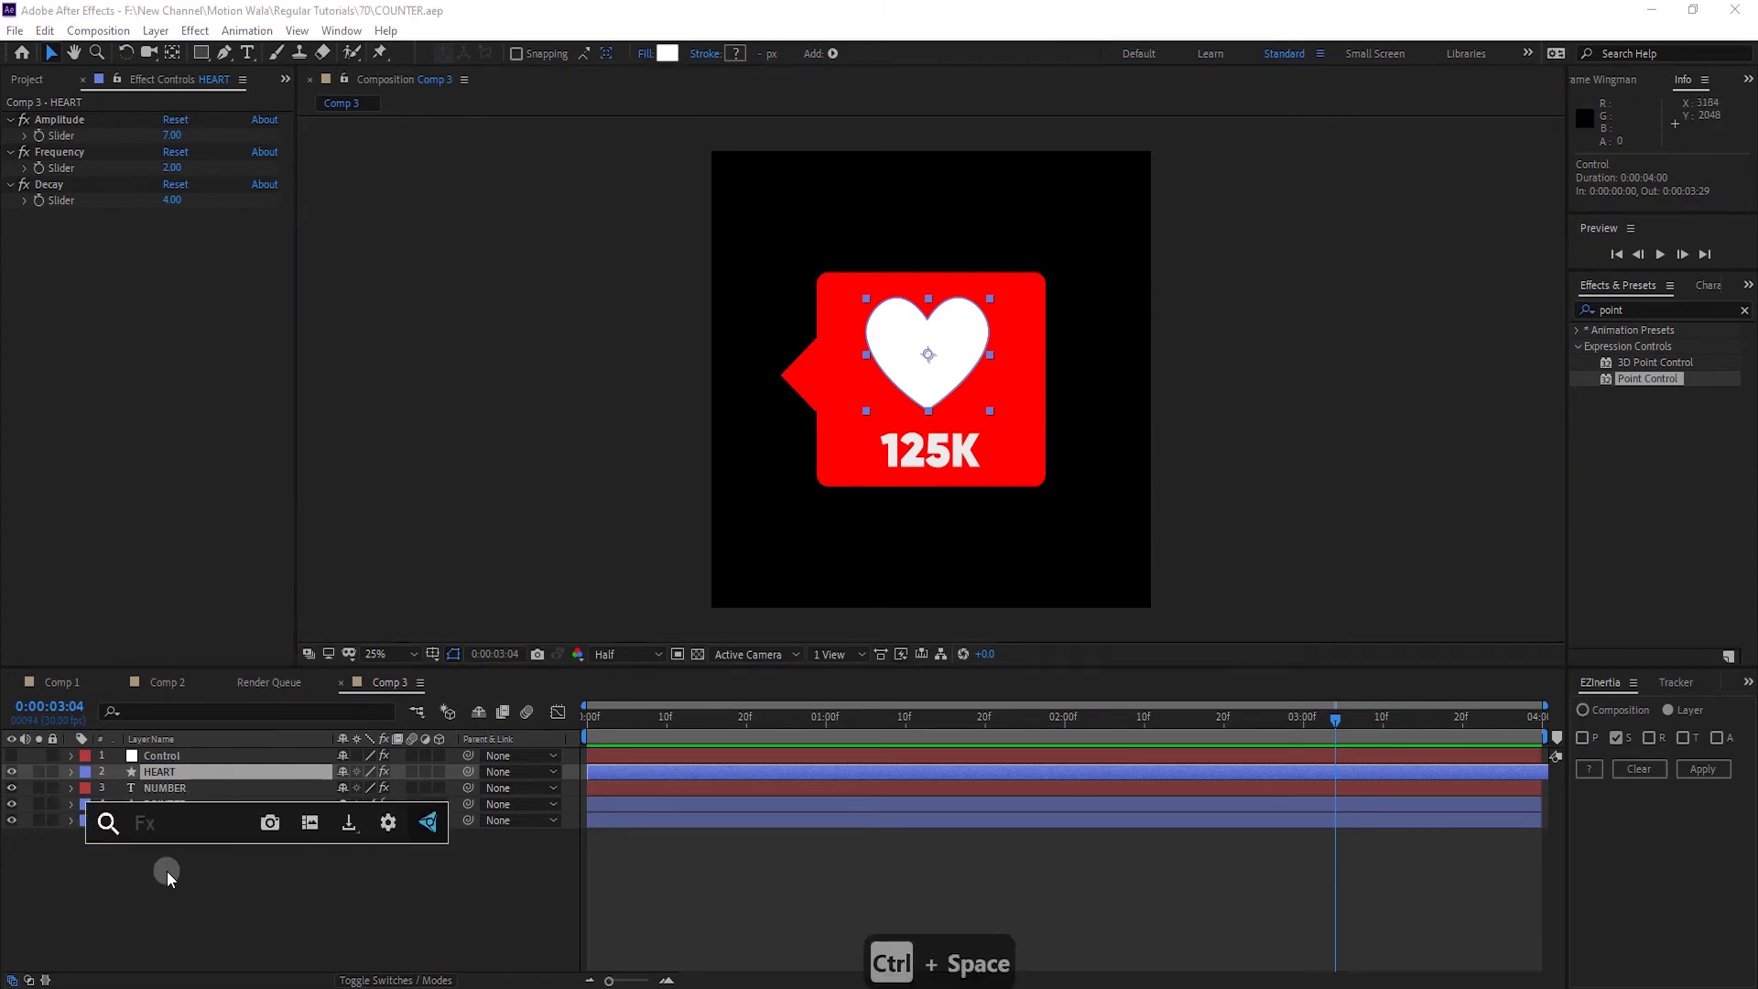
text(st)
key(BackSpace)
key(BackSpace)
text(tr)
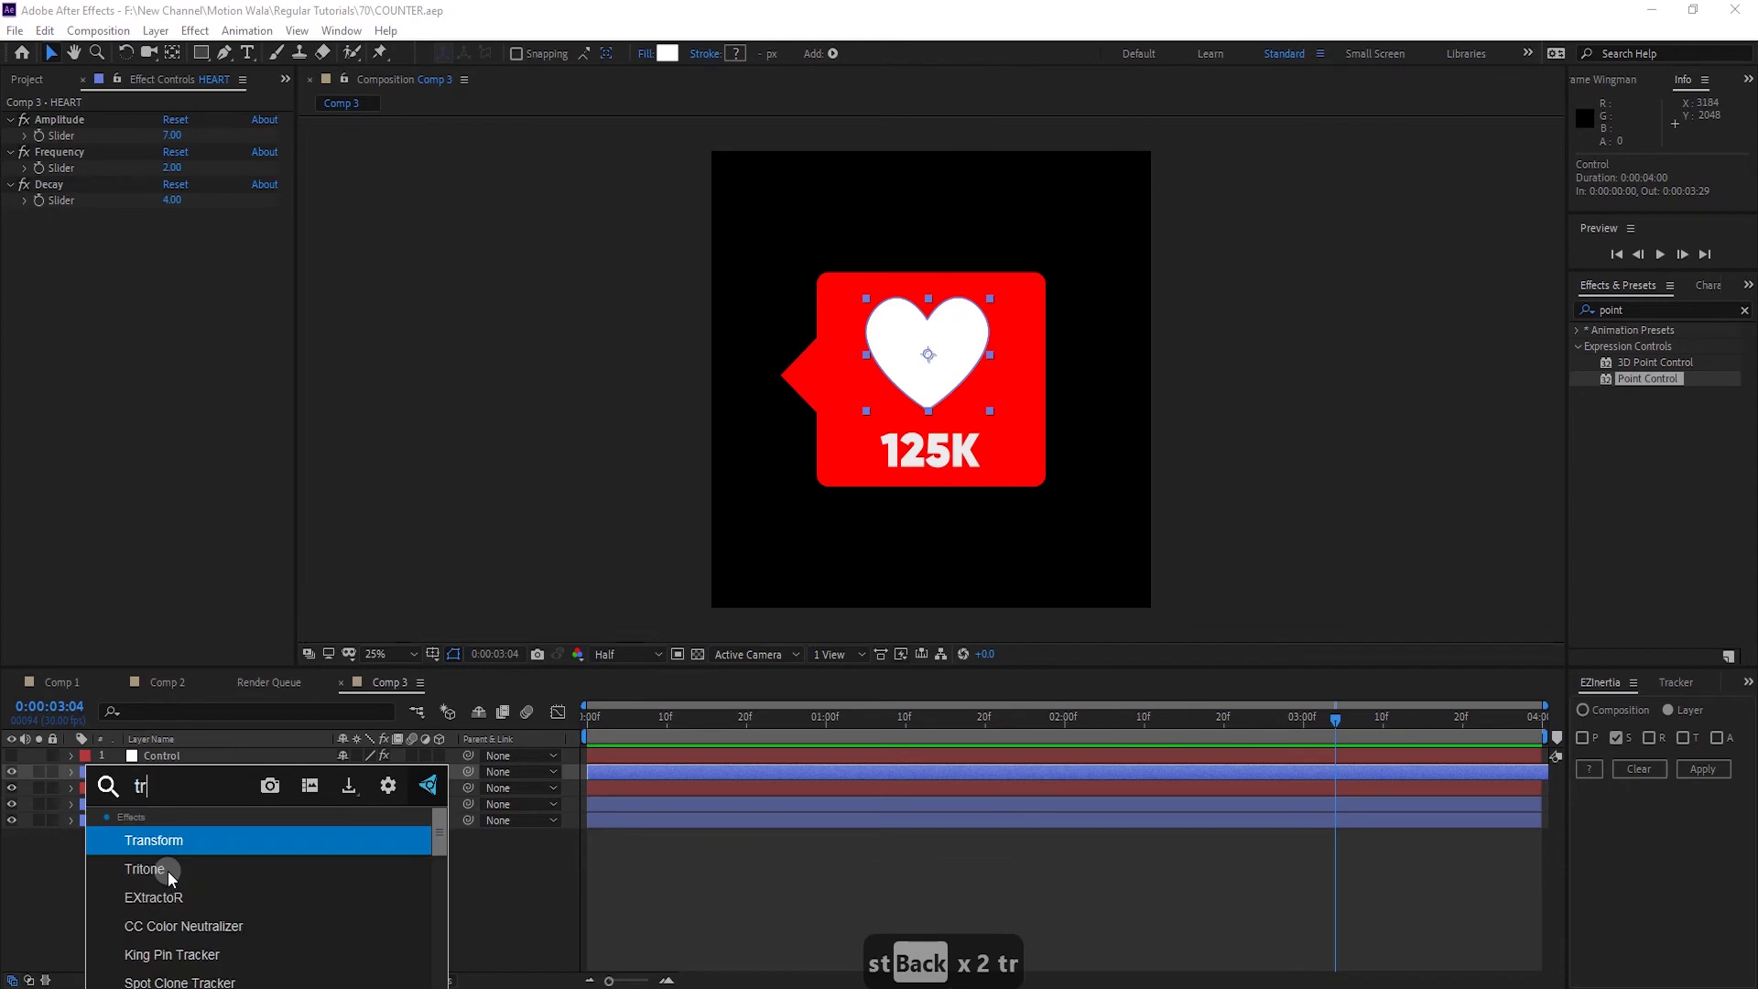
key(Return)
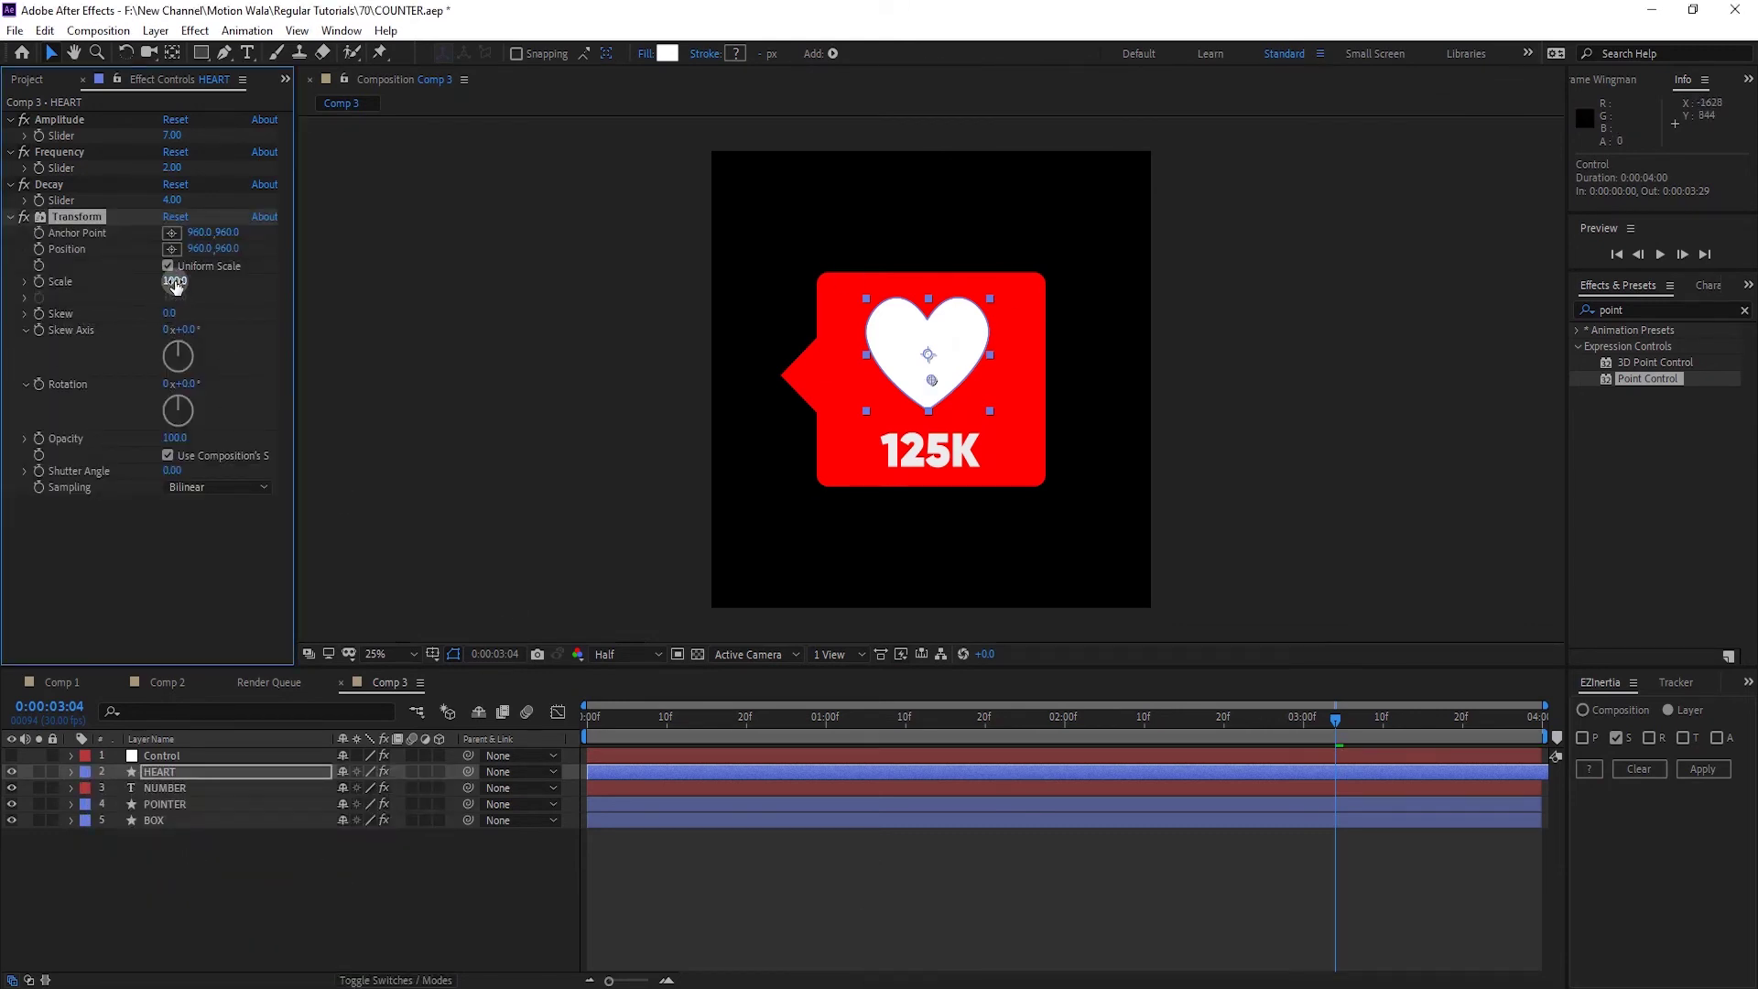
Try reducing the heart with the Transform effect's Scale at 65 and moving it slightly up and to the left
drag(174, 281, 149, 281)
drag(268, 287, 248, 289)
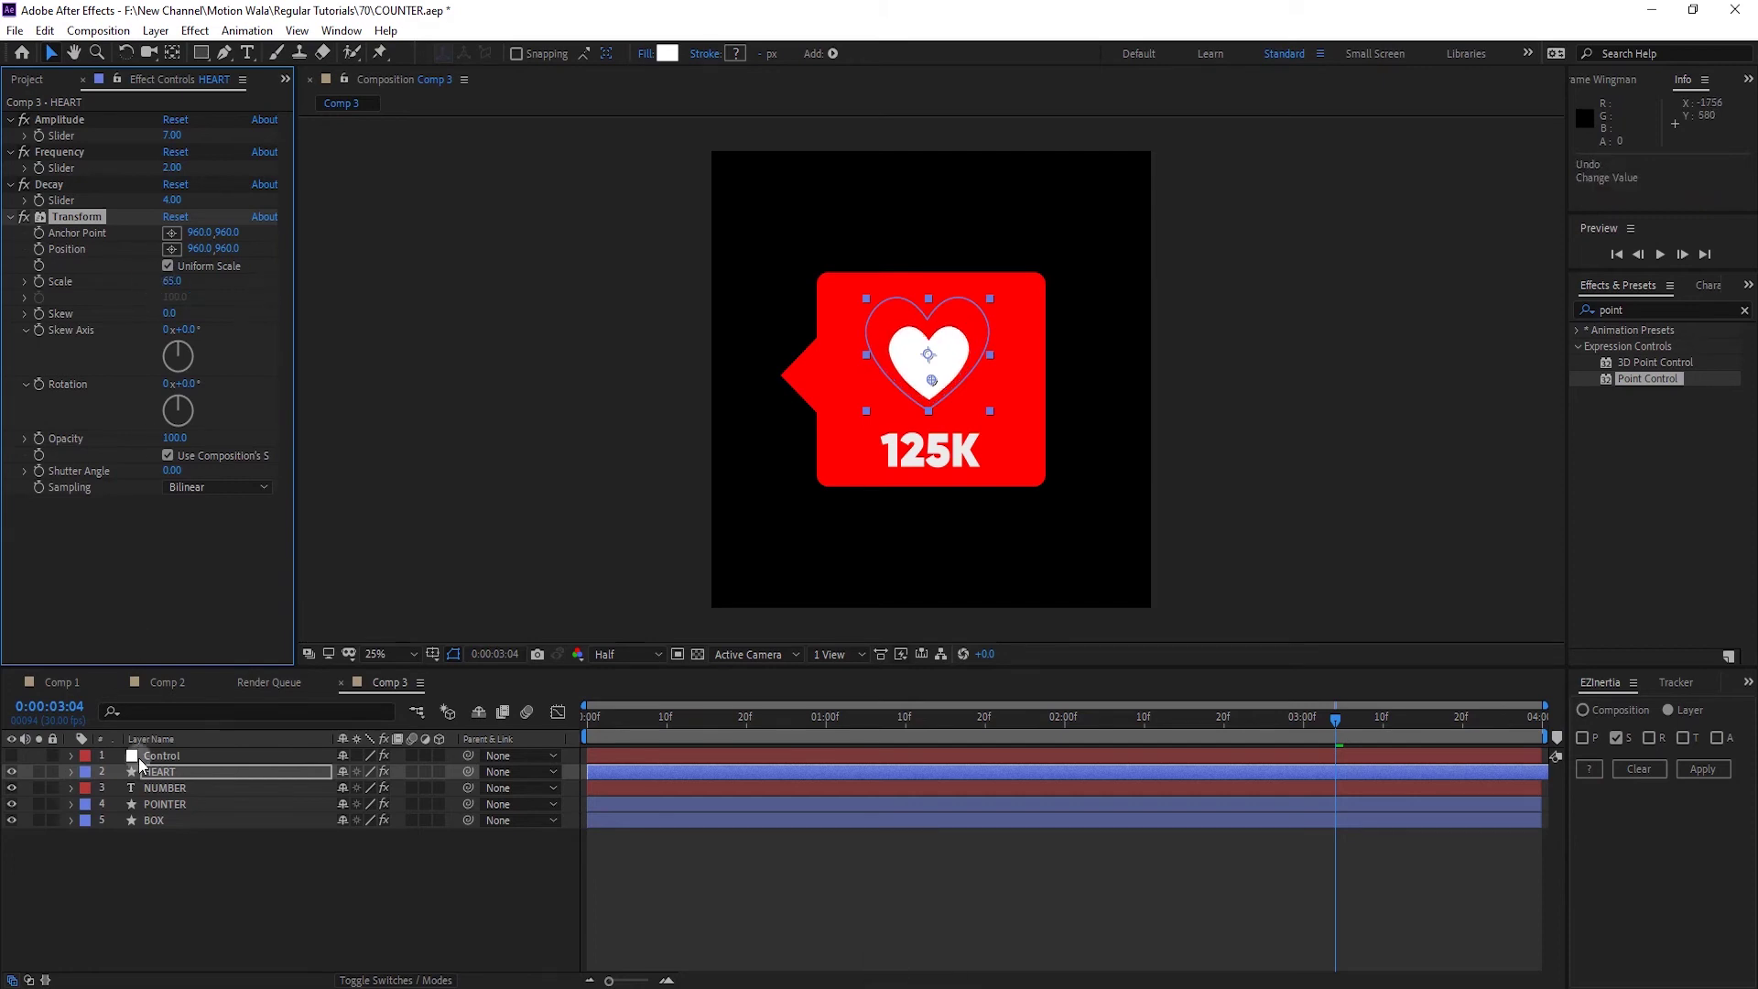
click(139, 756)
click(160, 771)
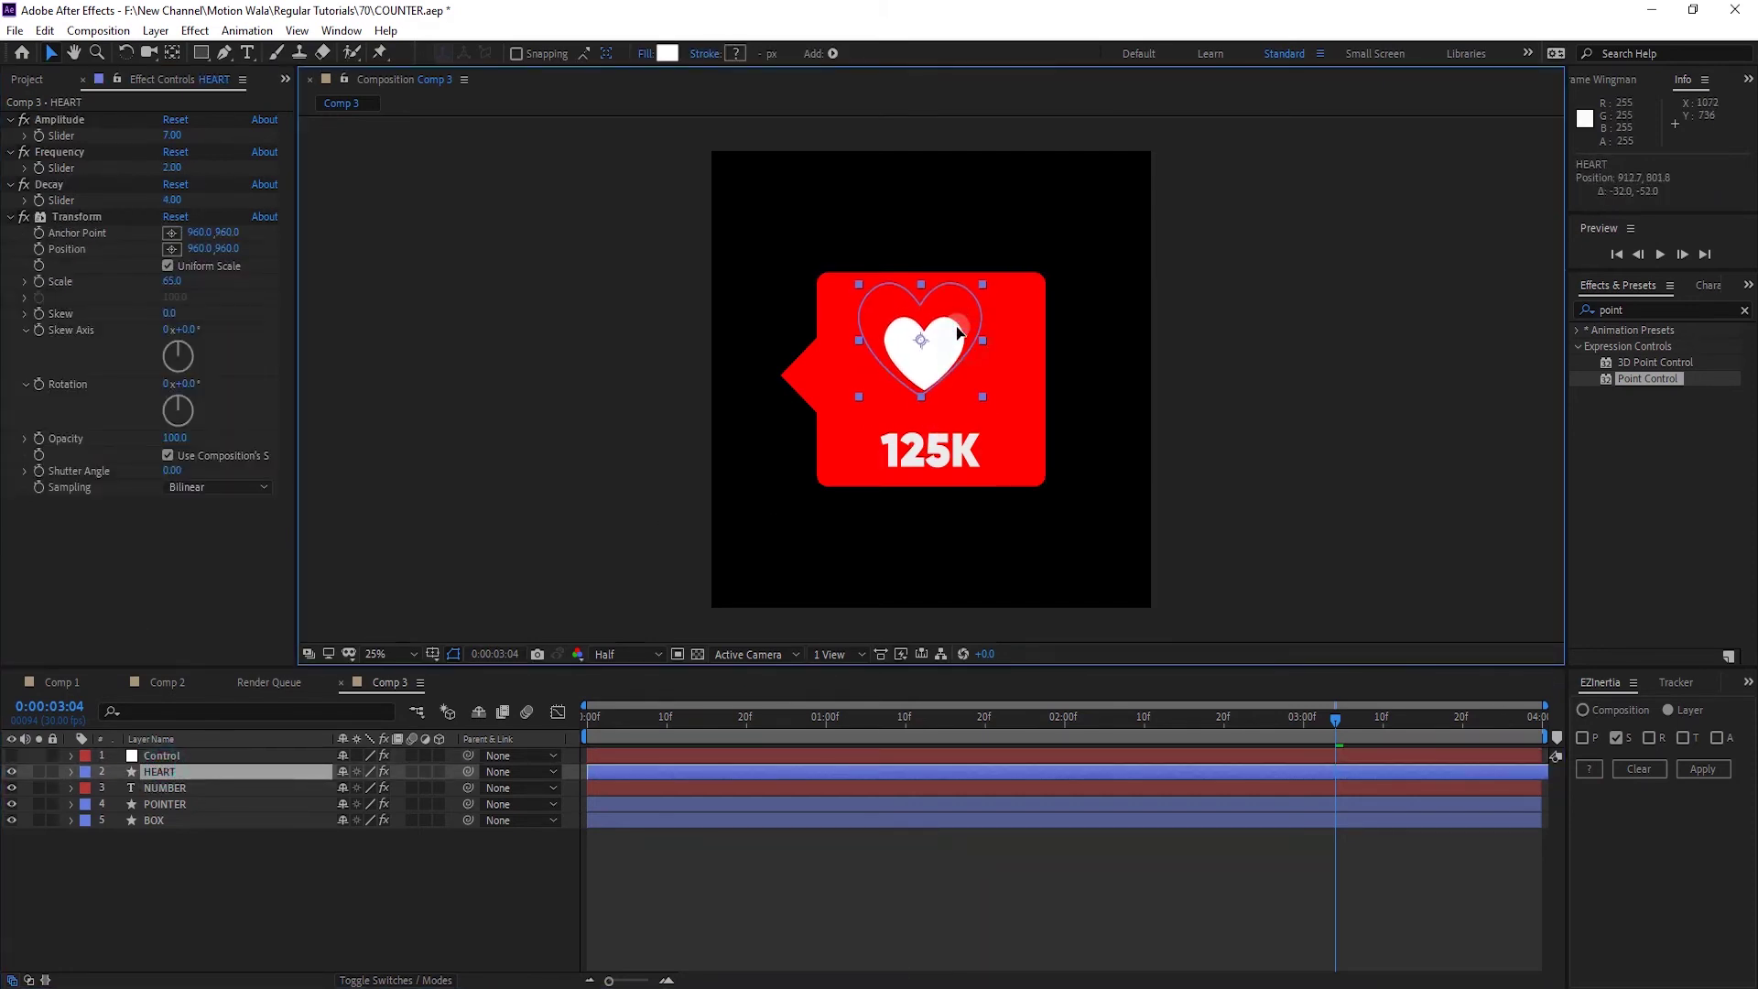
Preview the animation with the reduced heart and reveal the HEART layer's Scale property
key(space)
key(space)
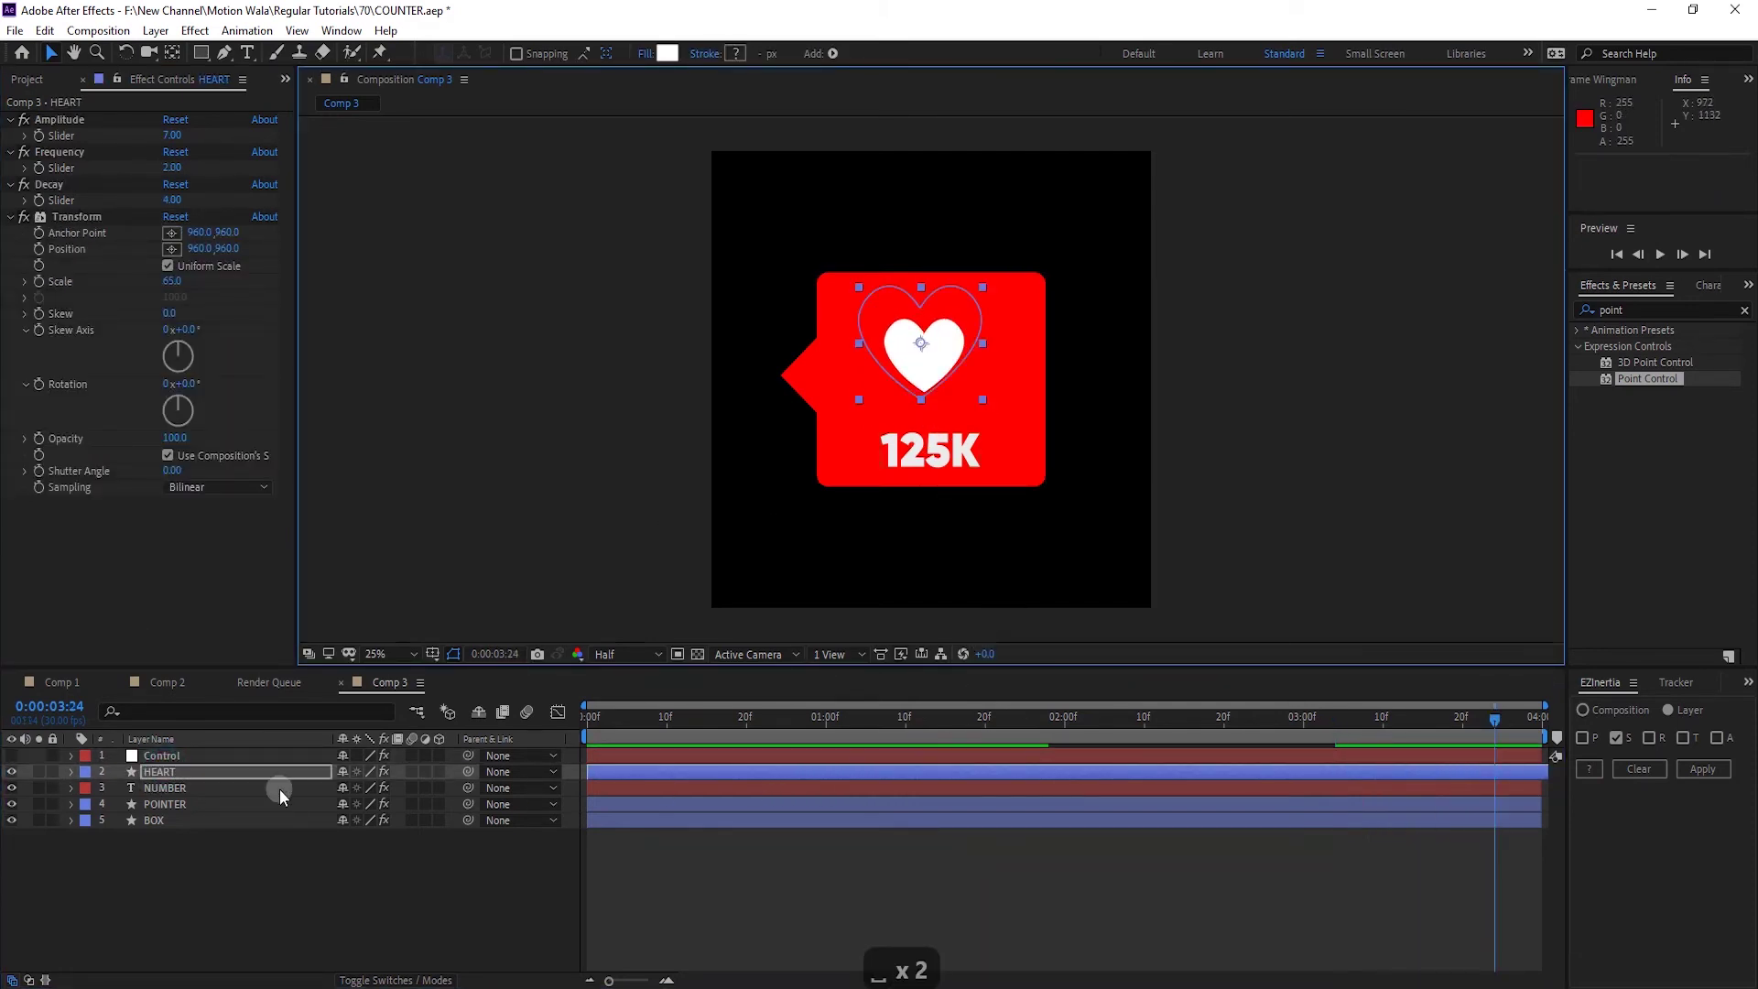
key(s)
key(space)
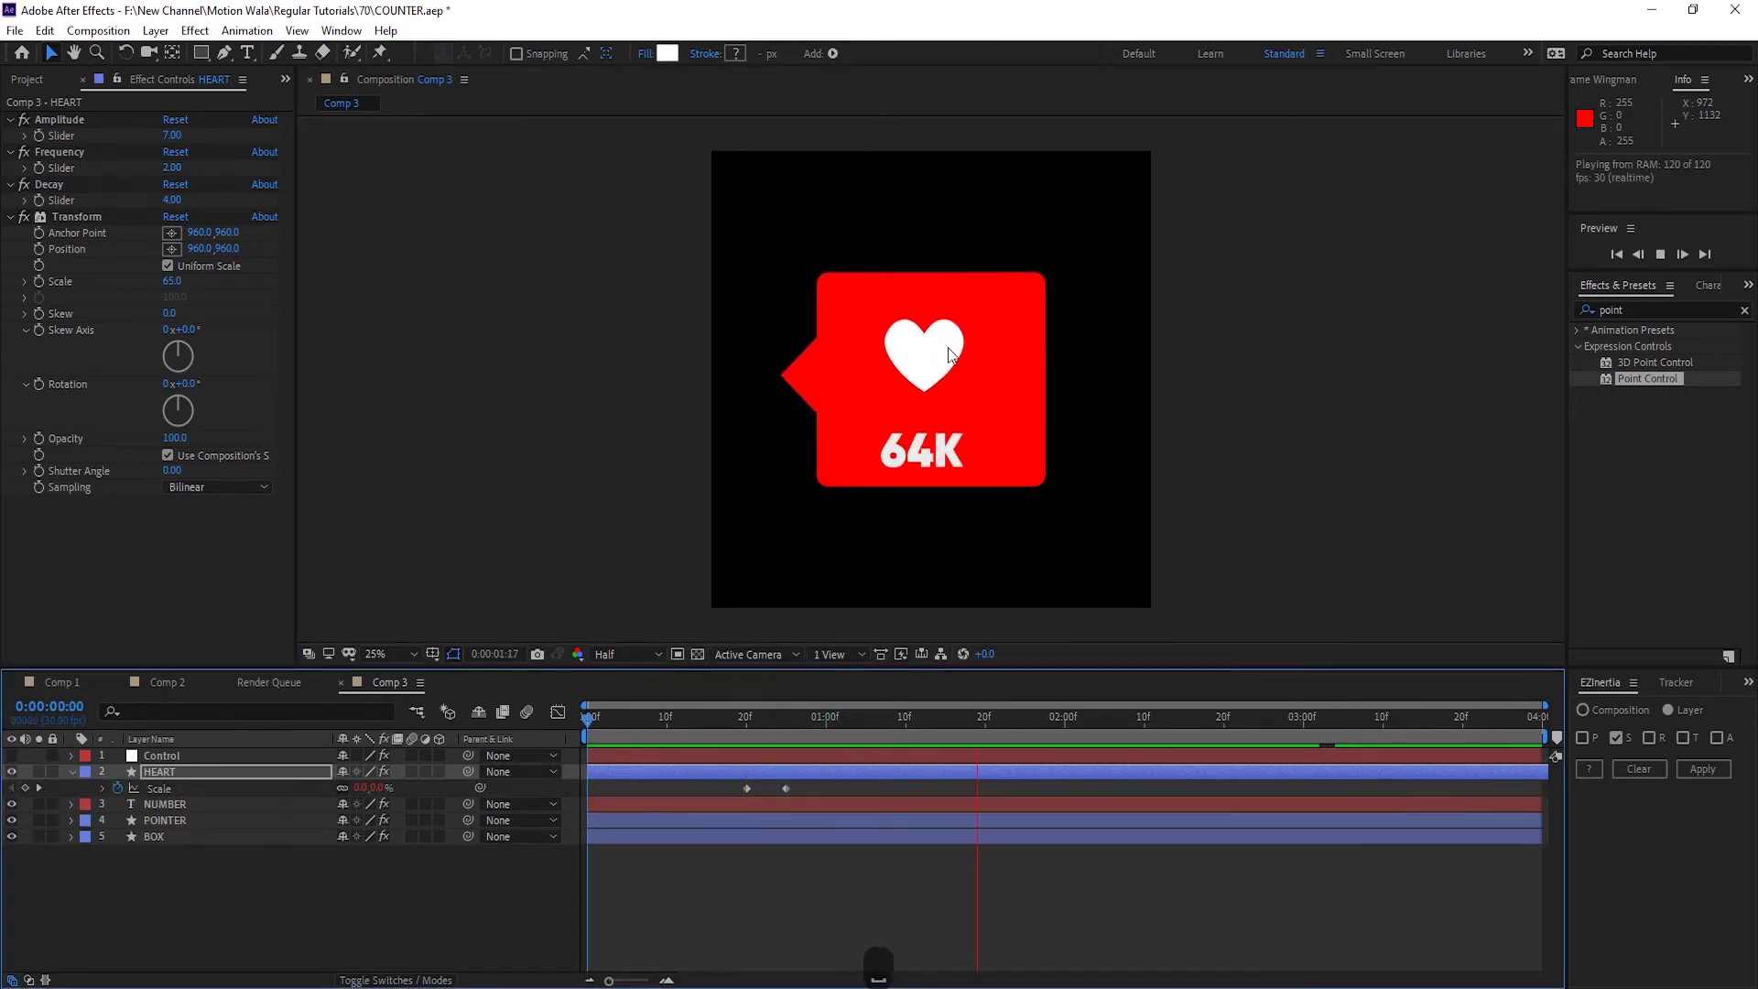
key(space)
Undo the heart's move and its Transform scale change, preview the animation and return to 0:00:00:18
key(ctrl+z)
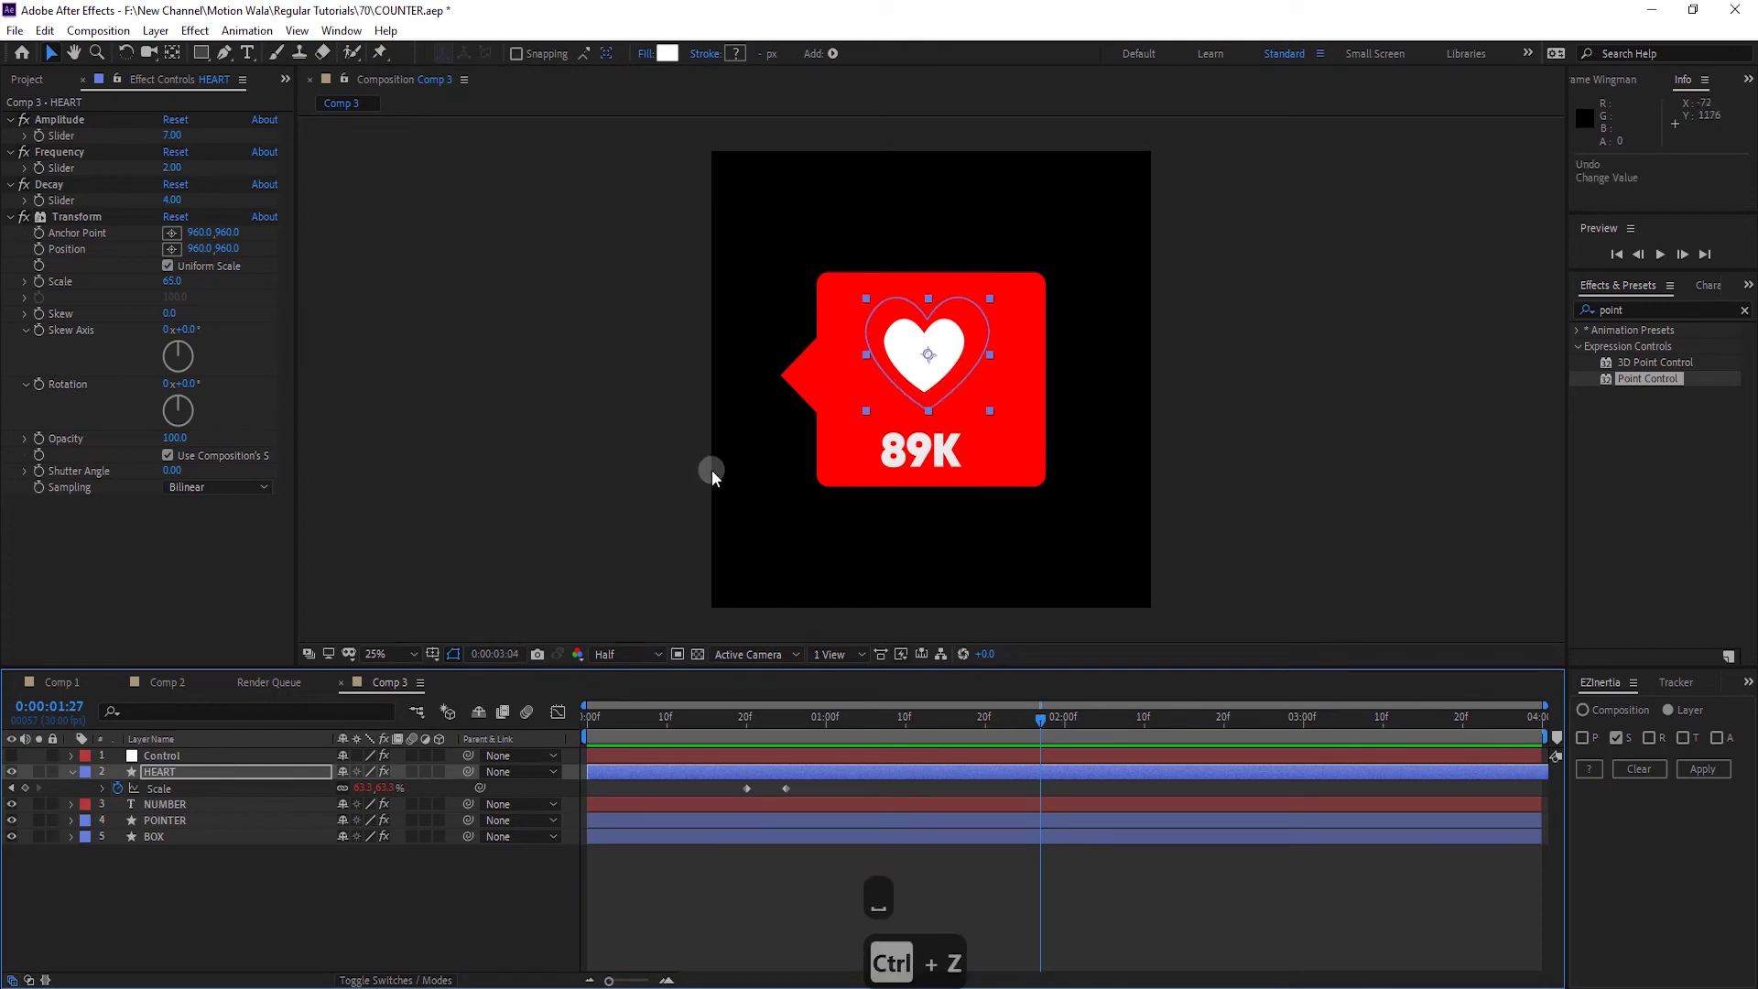
key(ctrl+z)
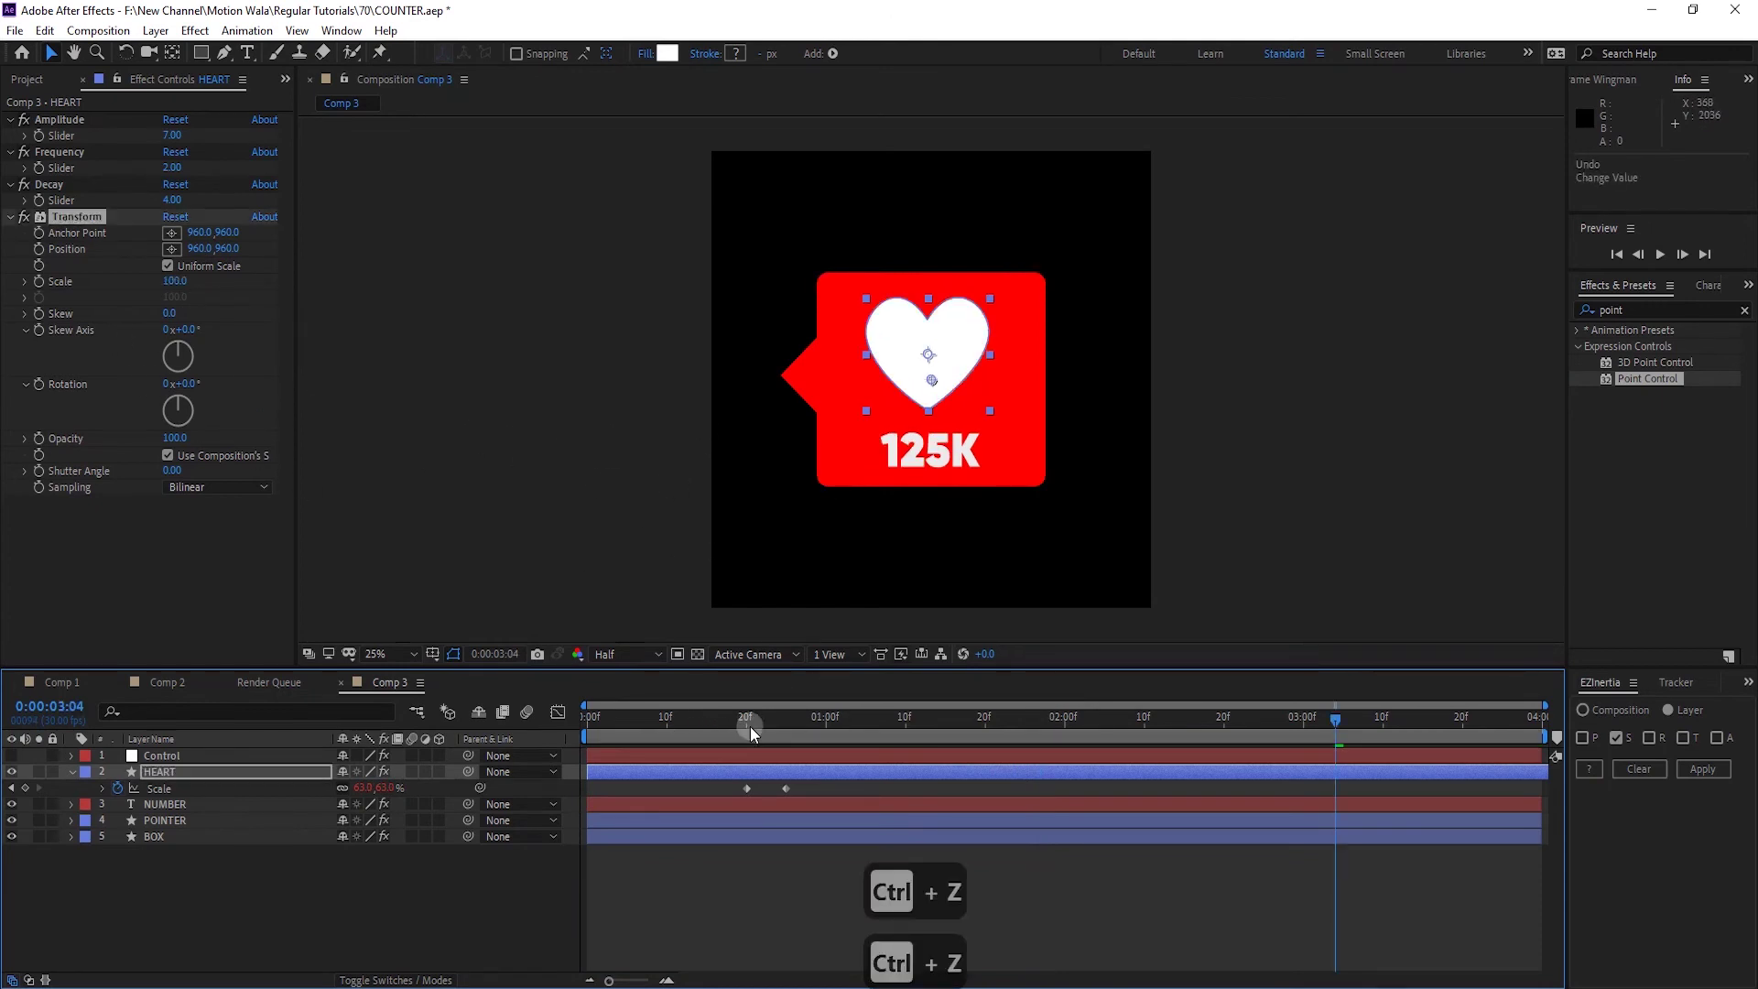
key(space)
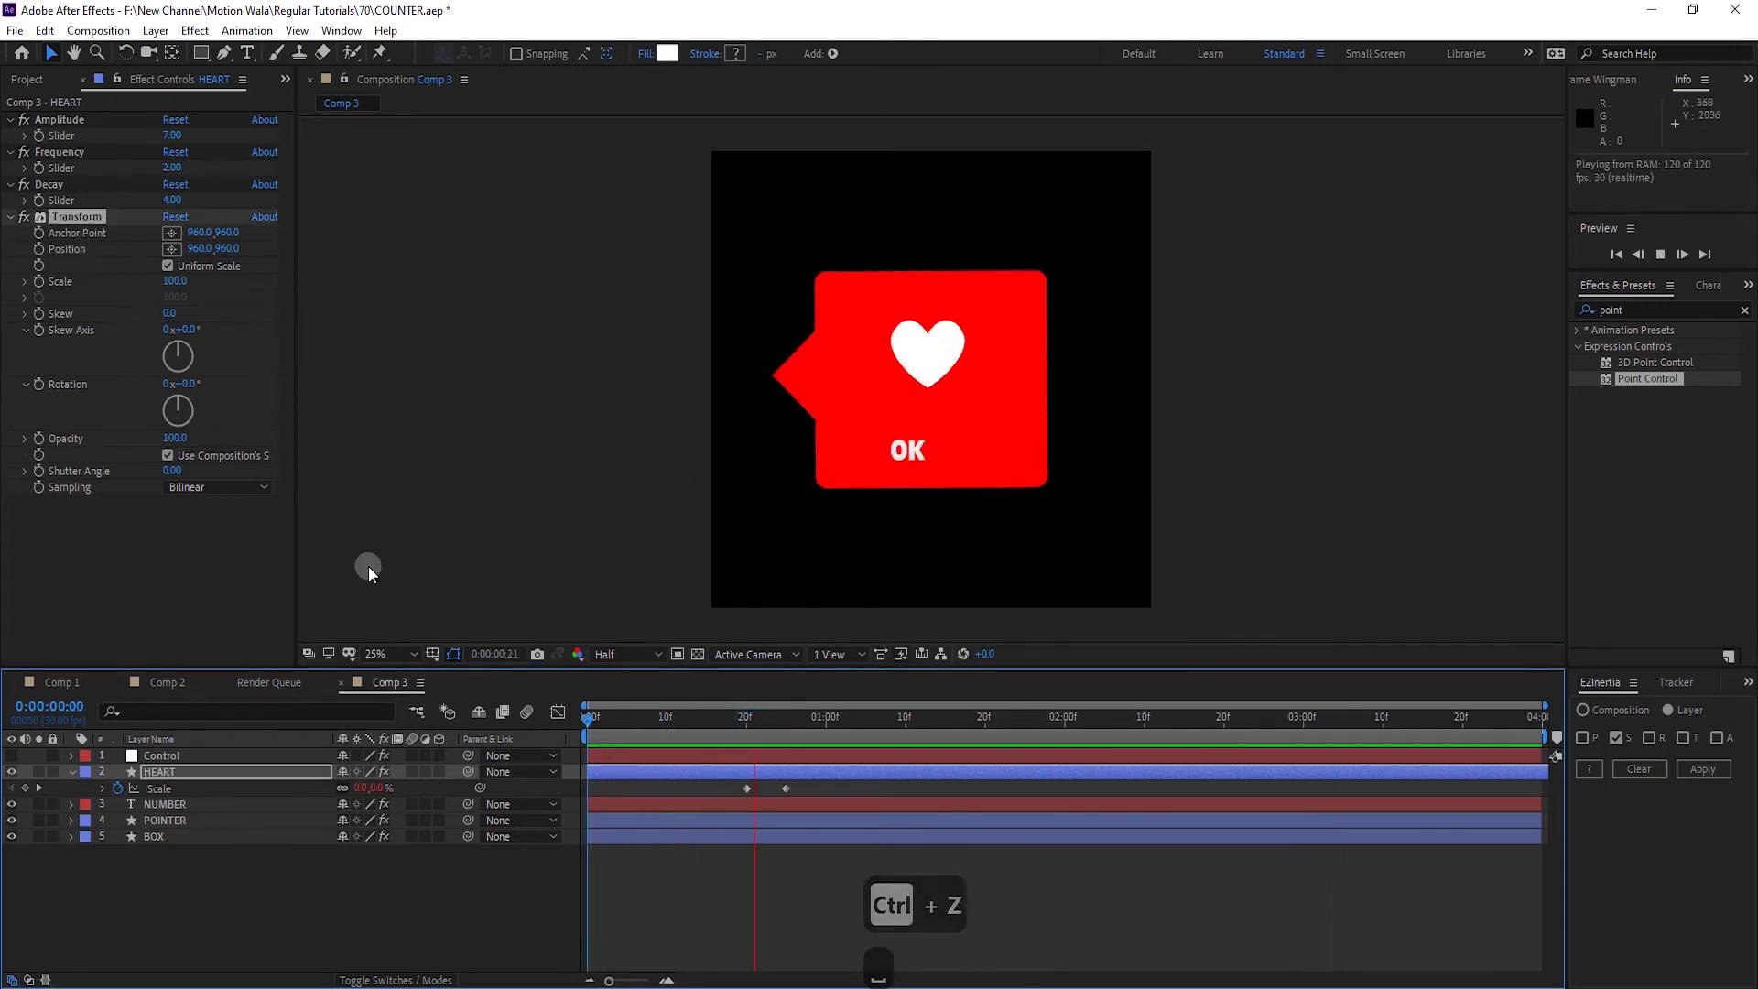
click(760, 728)
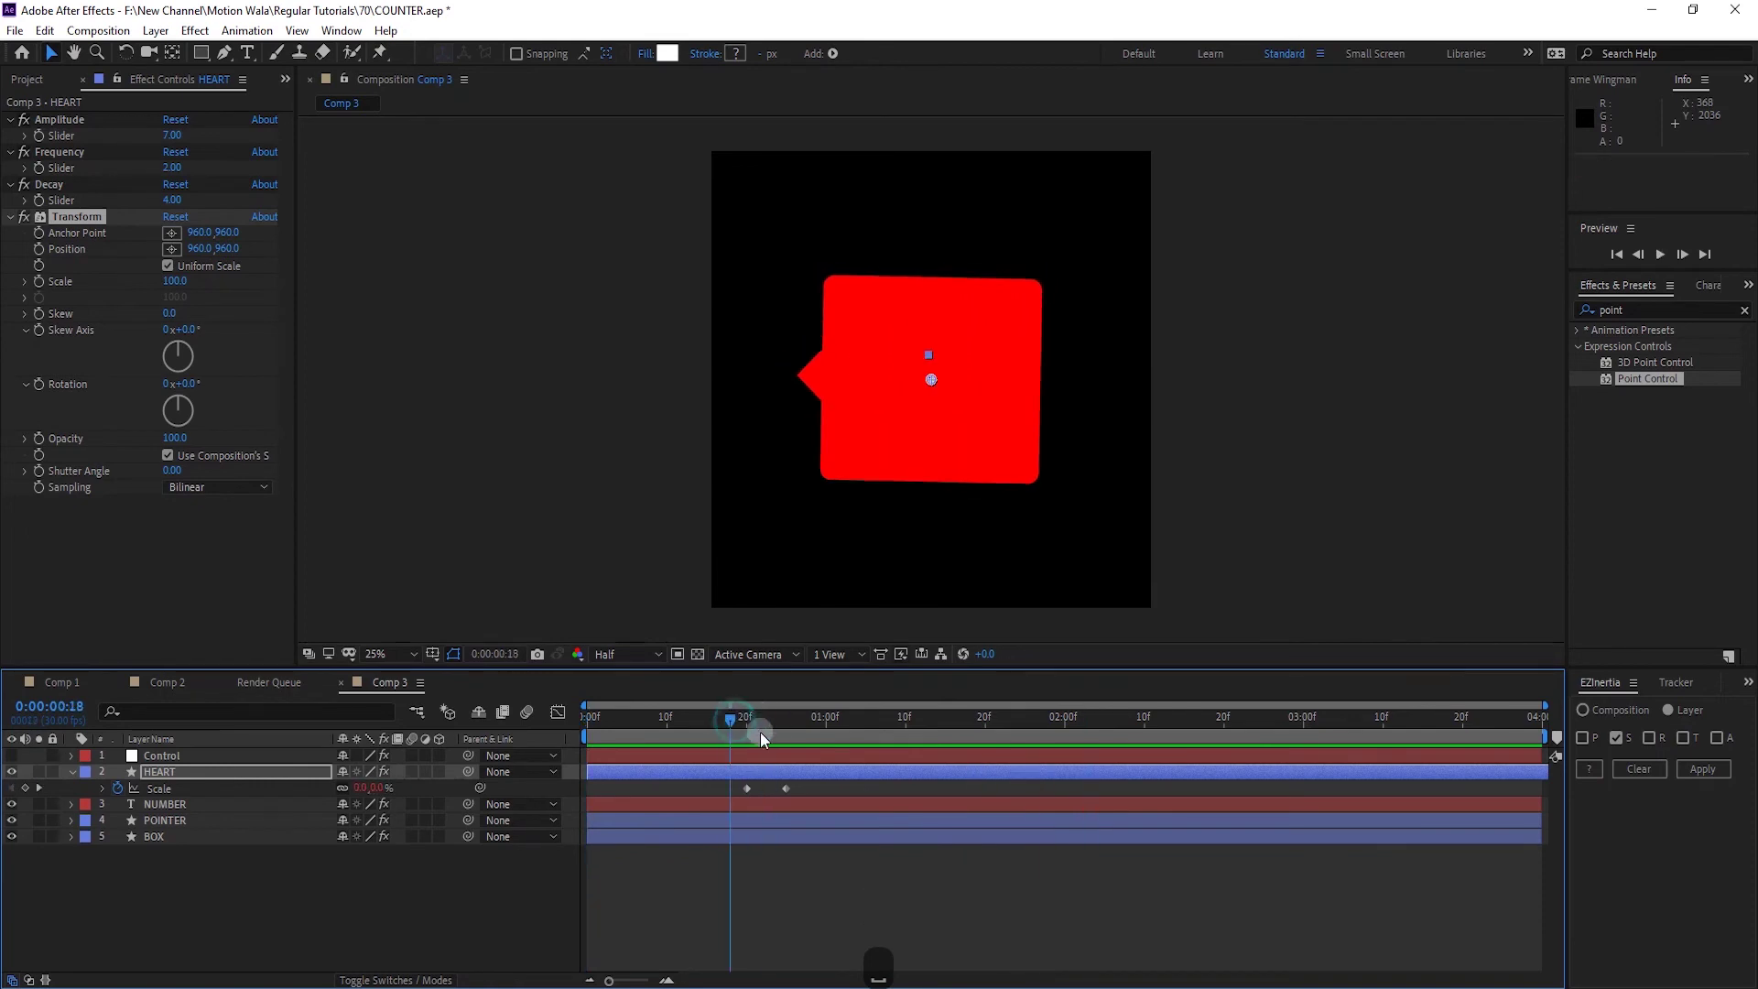
Check the frame at 0:00:01:03, collapse the HEART layer's properties and preview the animation
drag(761, 732, 851, 728)
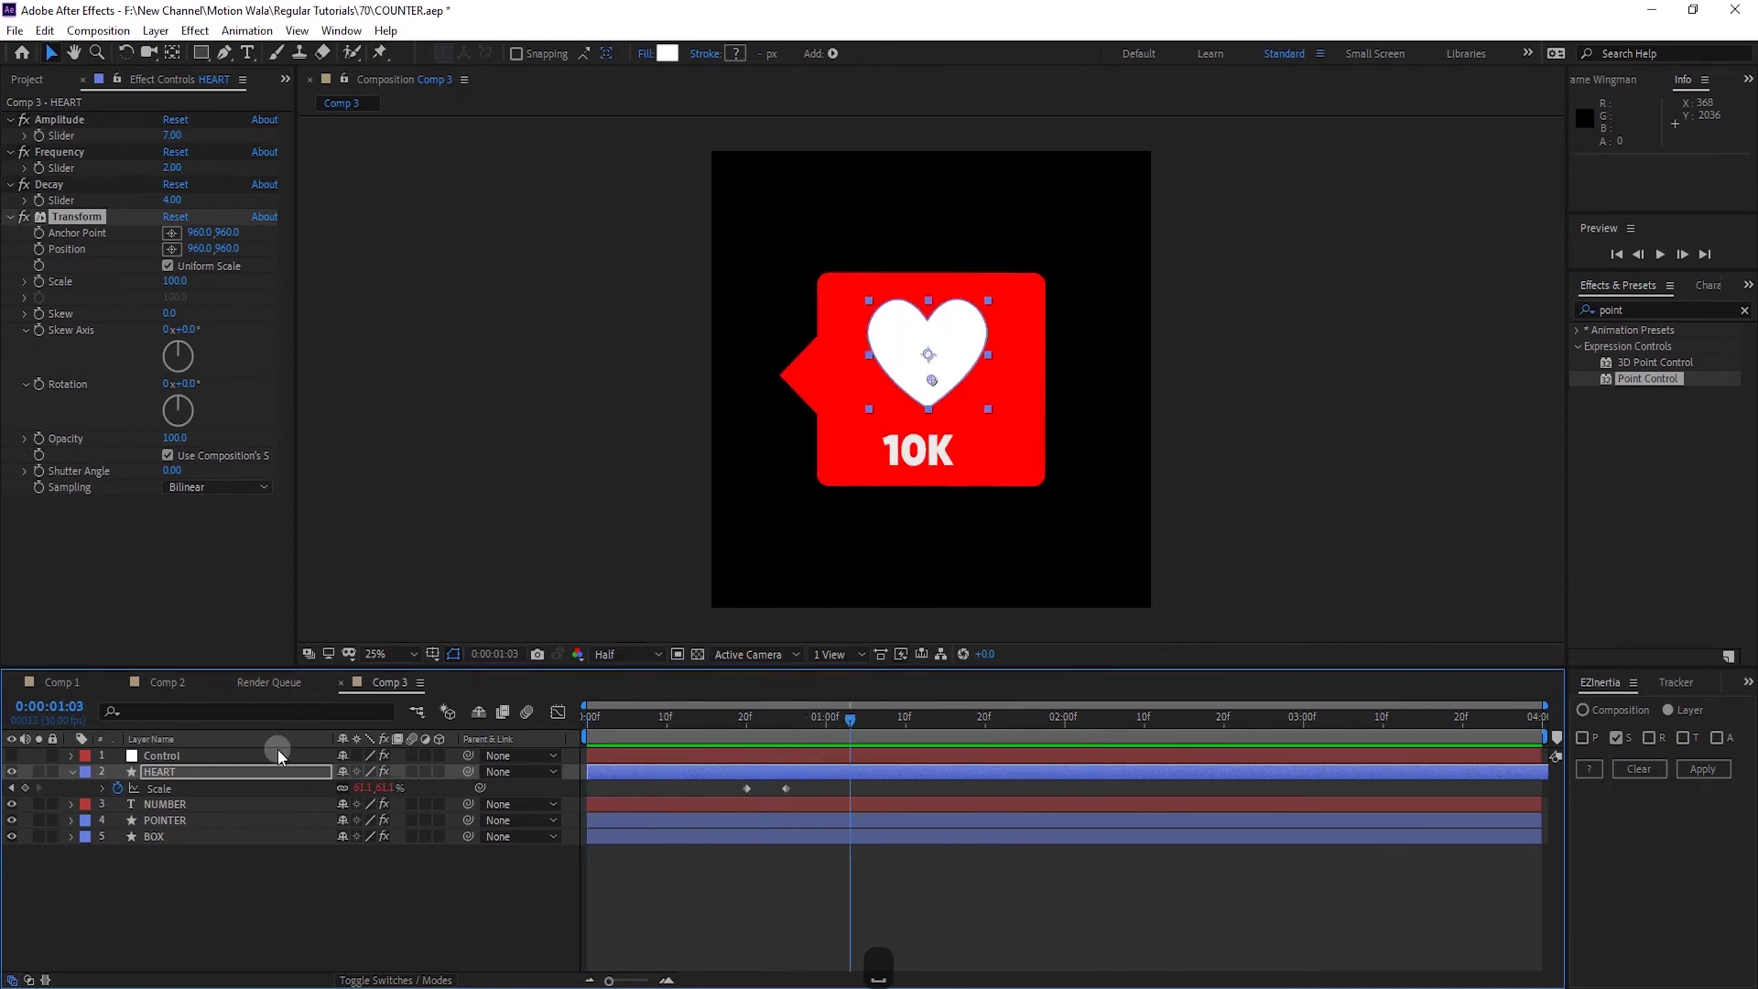
click(71, 772)
key(space)
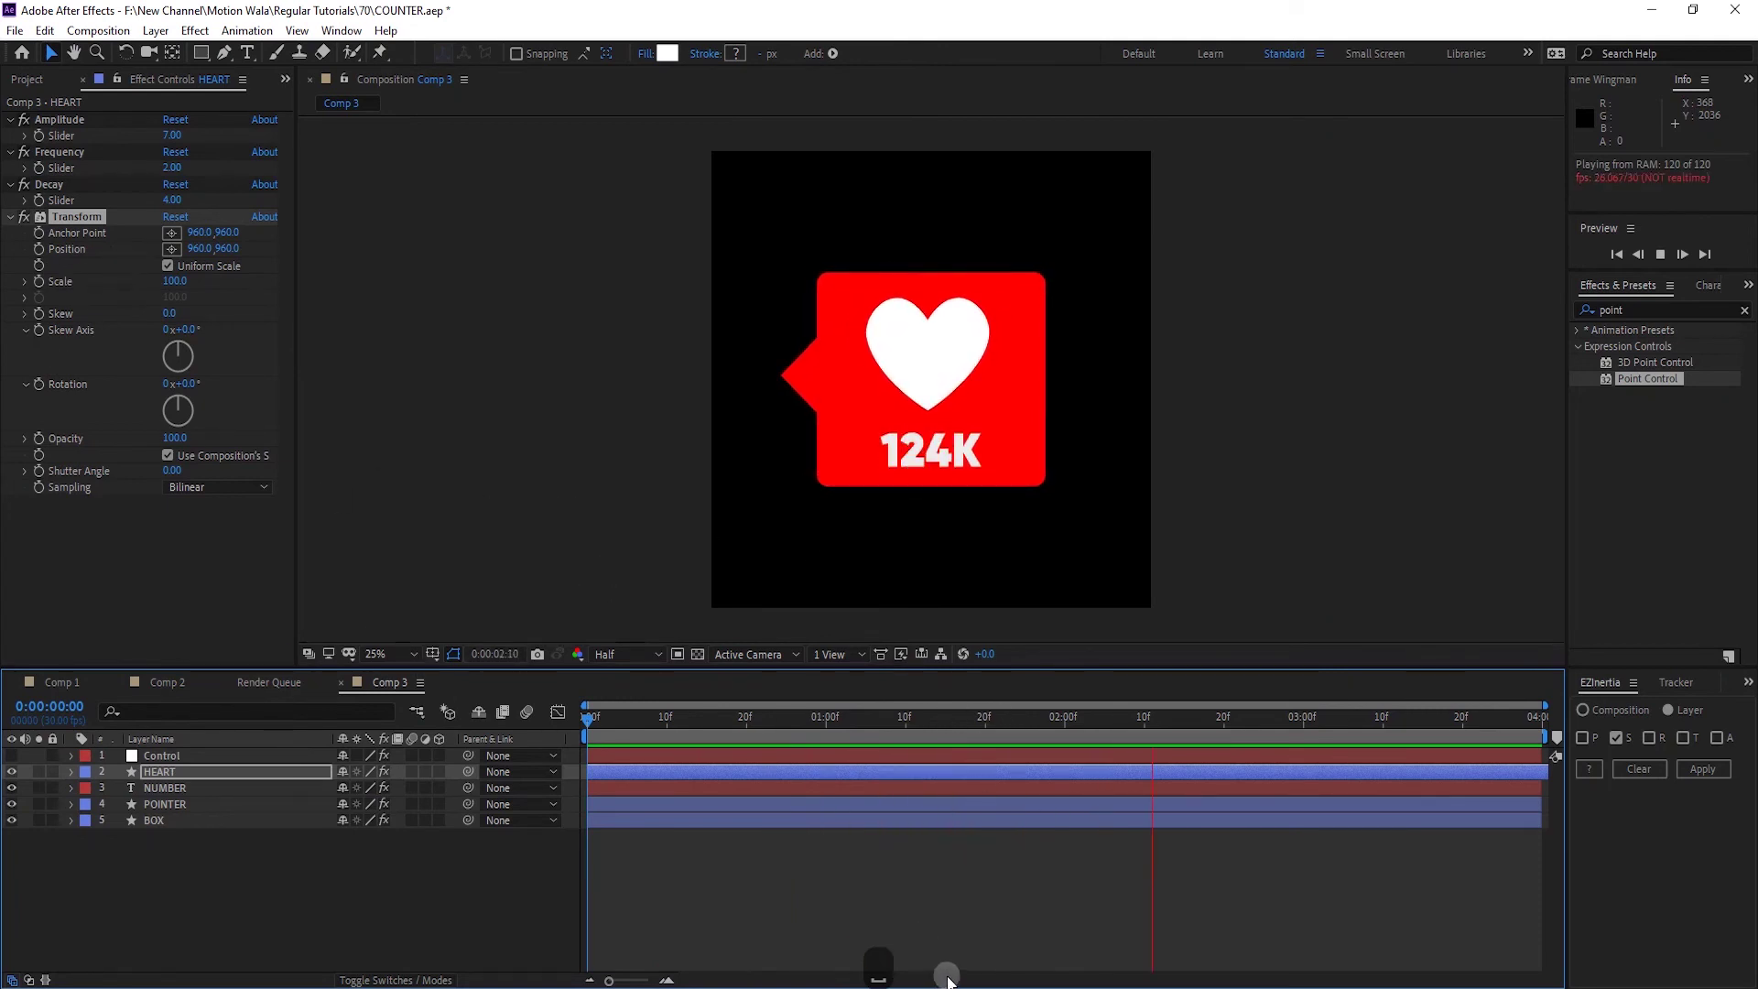
key(space)
Add a Color Control effect to the Control layer
click(160, 819)
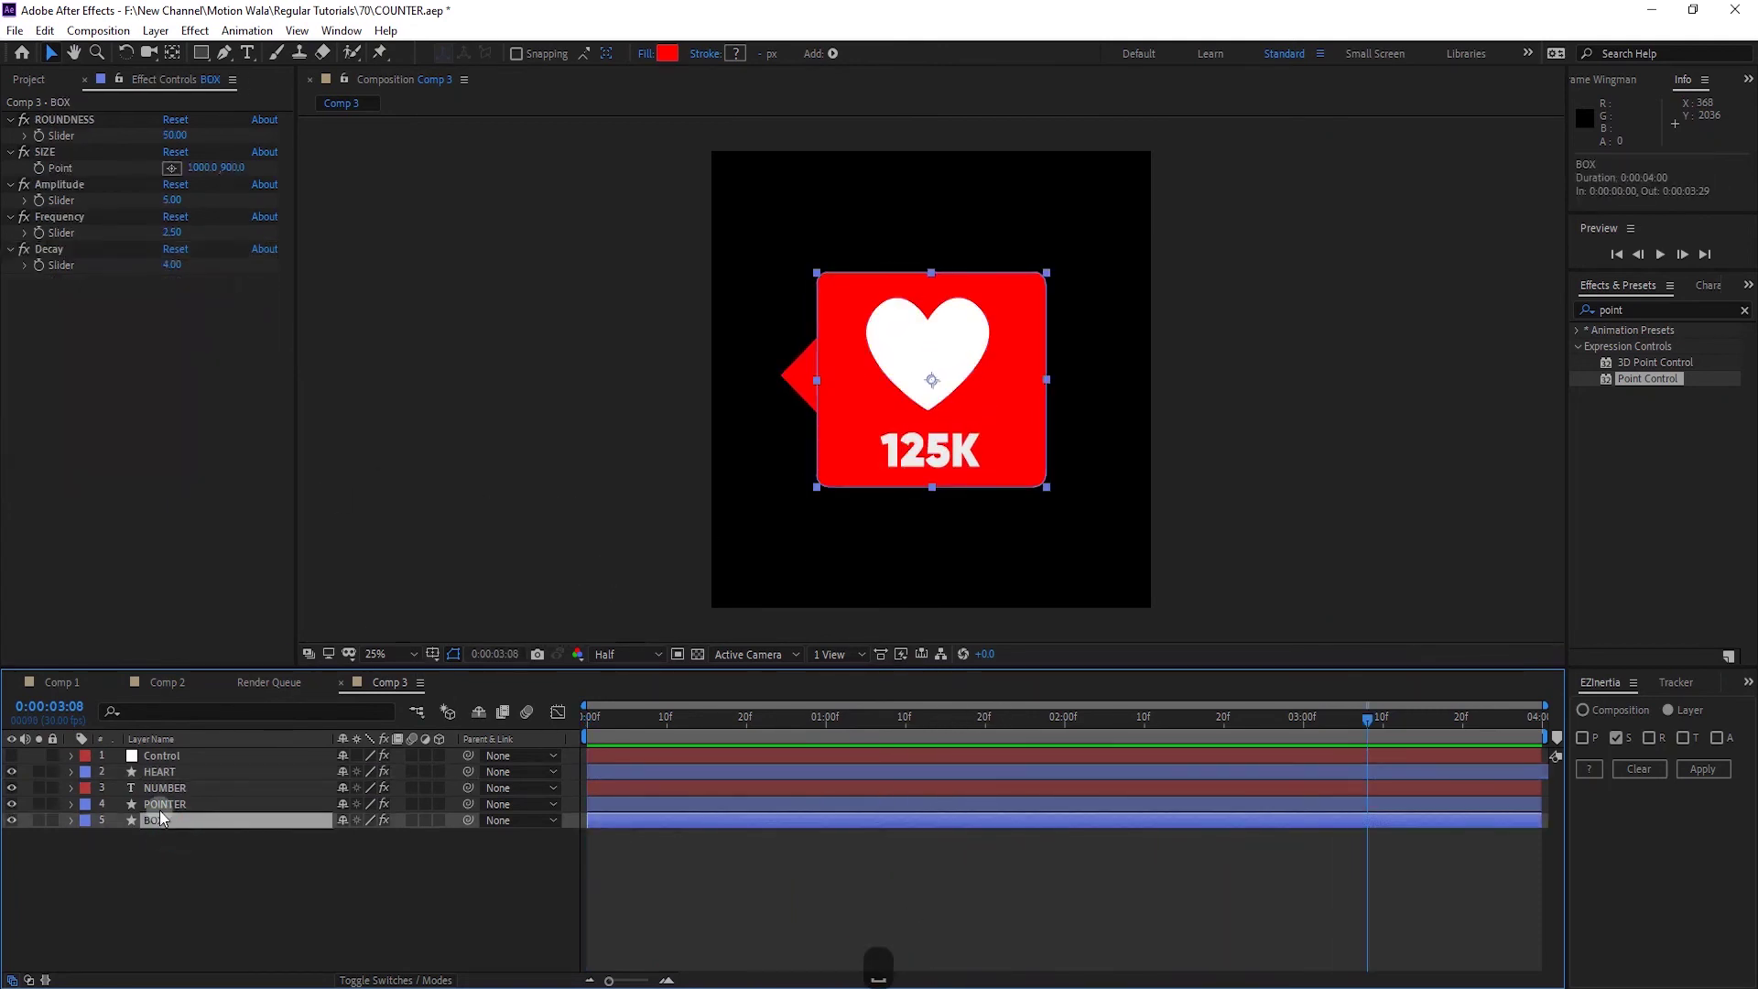
click(151, 756)
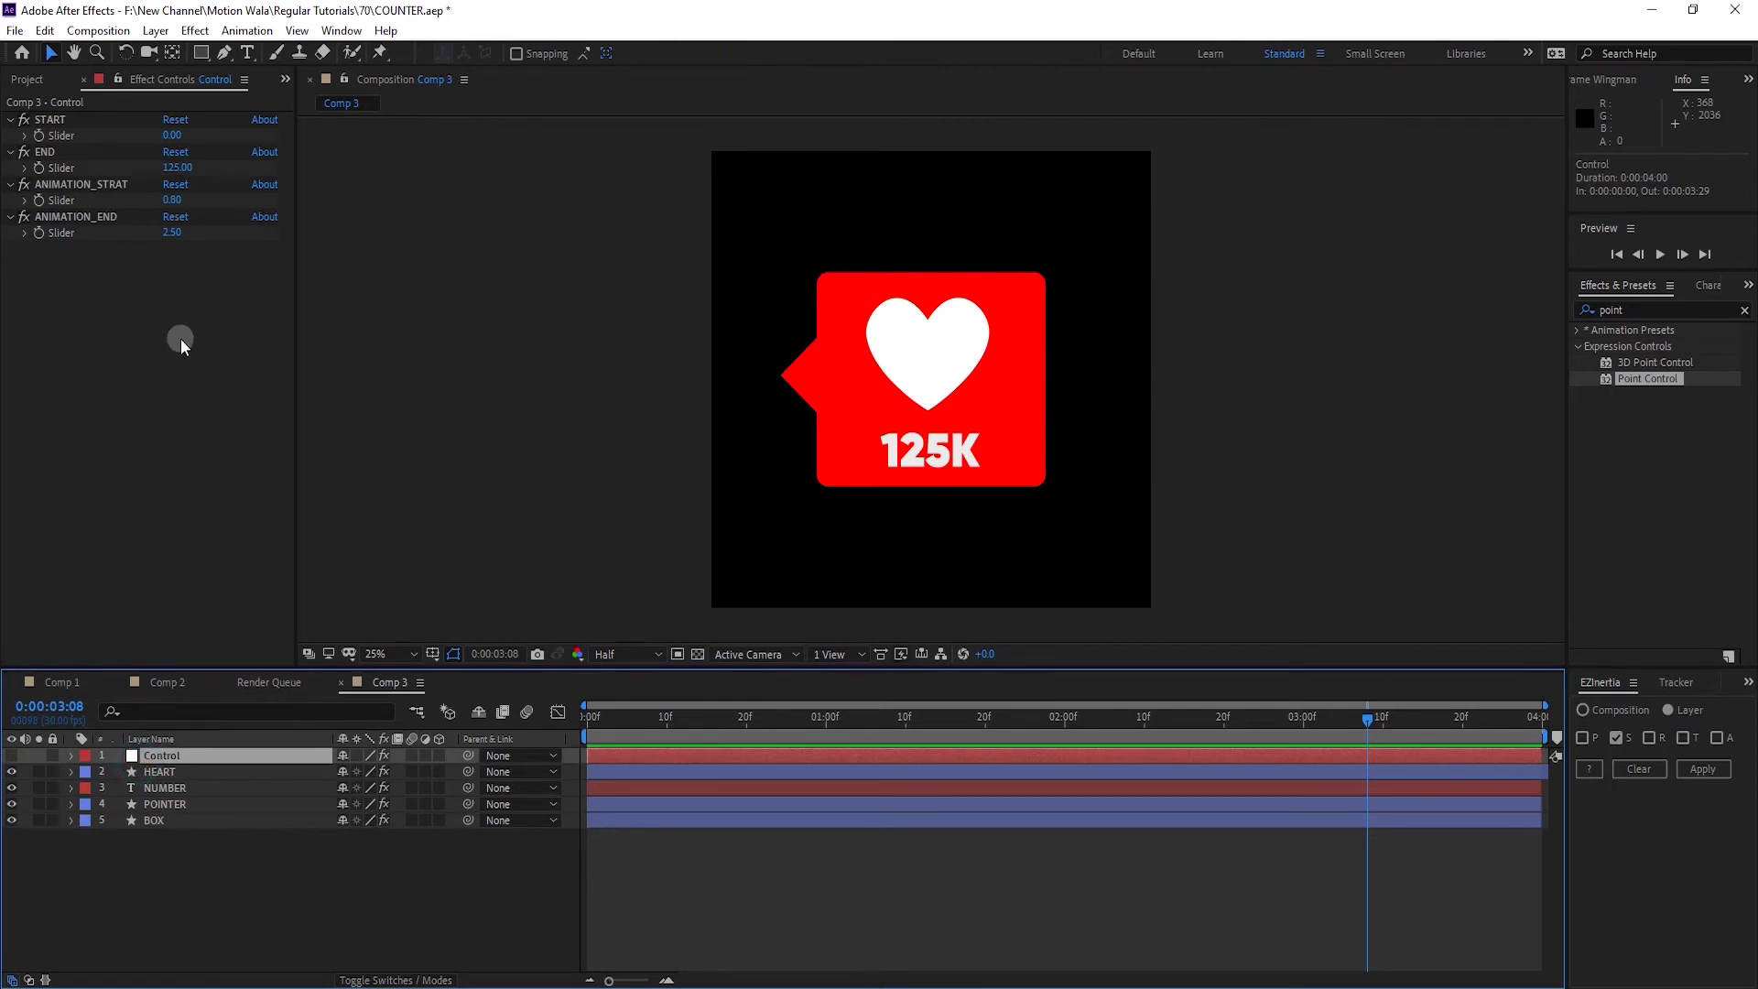
key(ctrl+space)
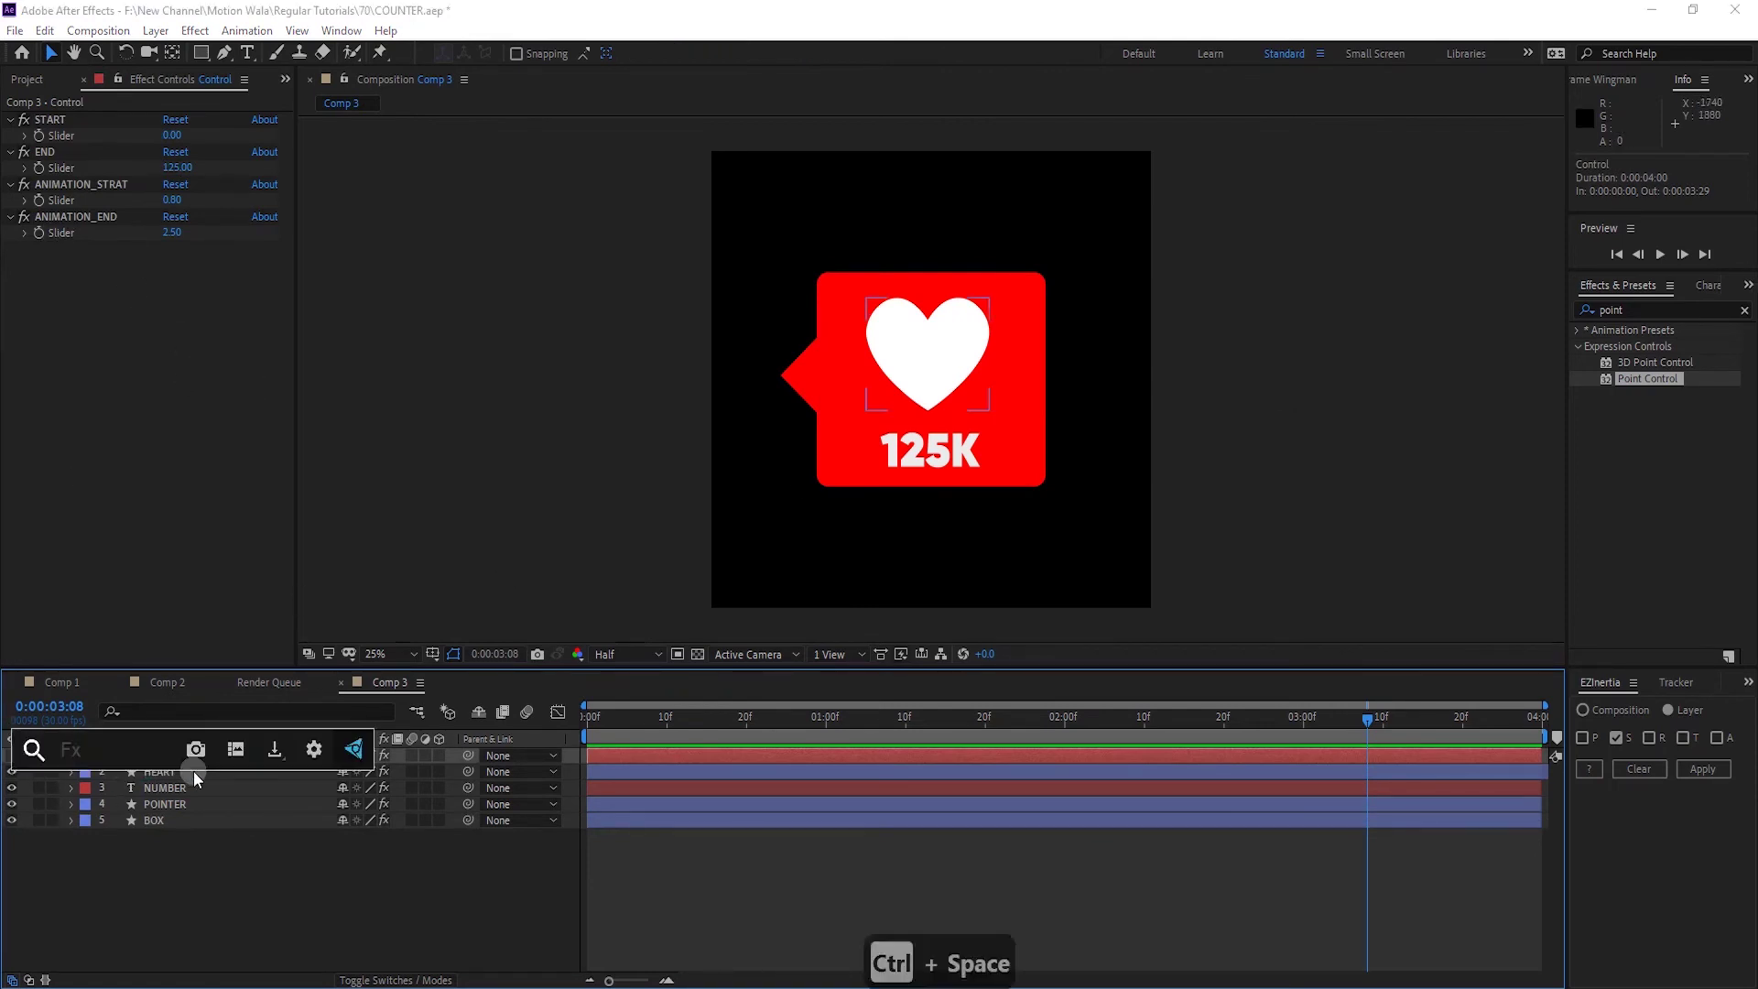
text(color c)
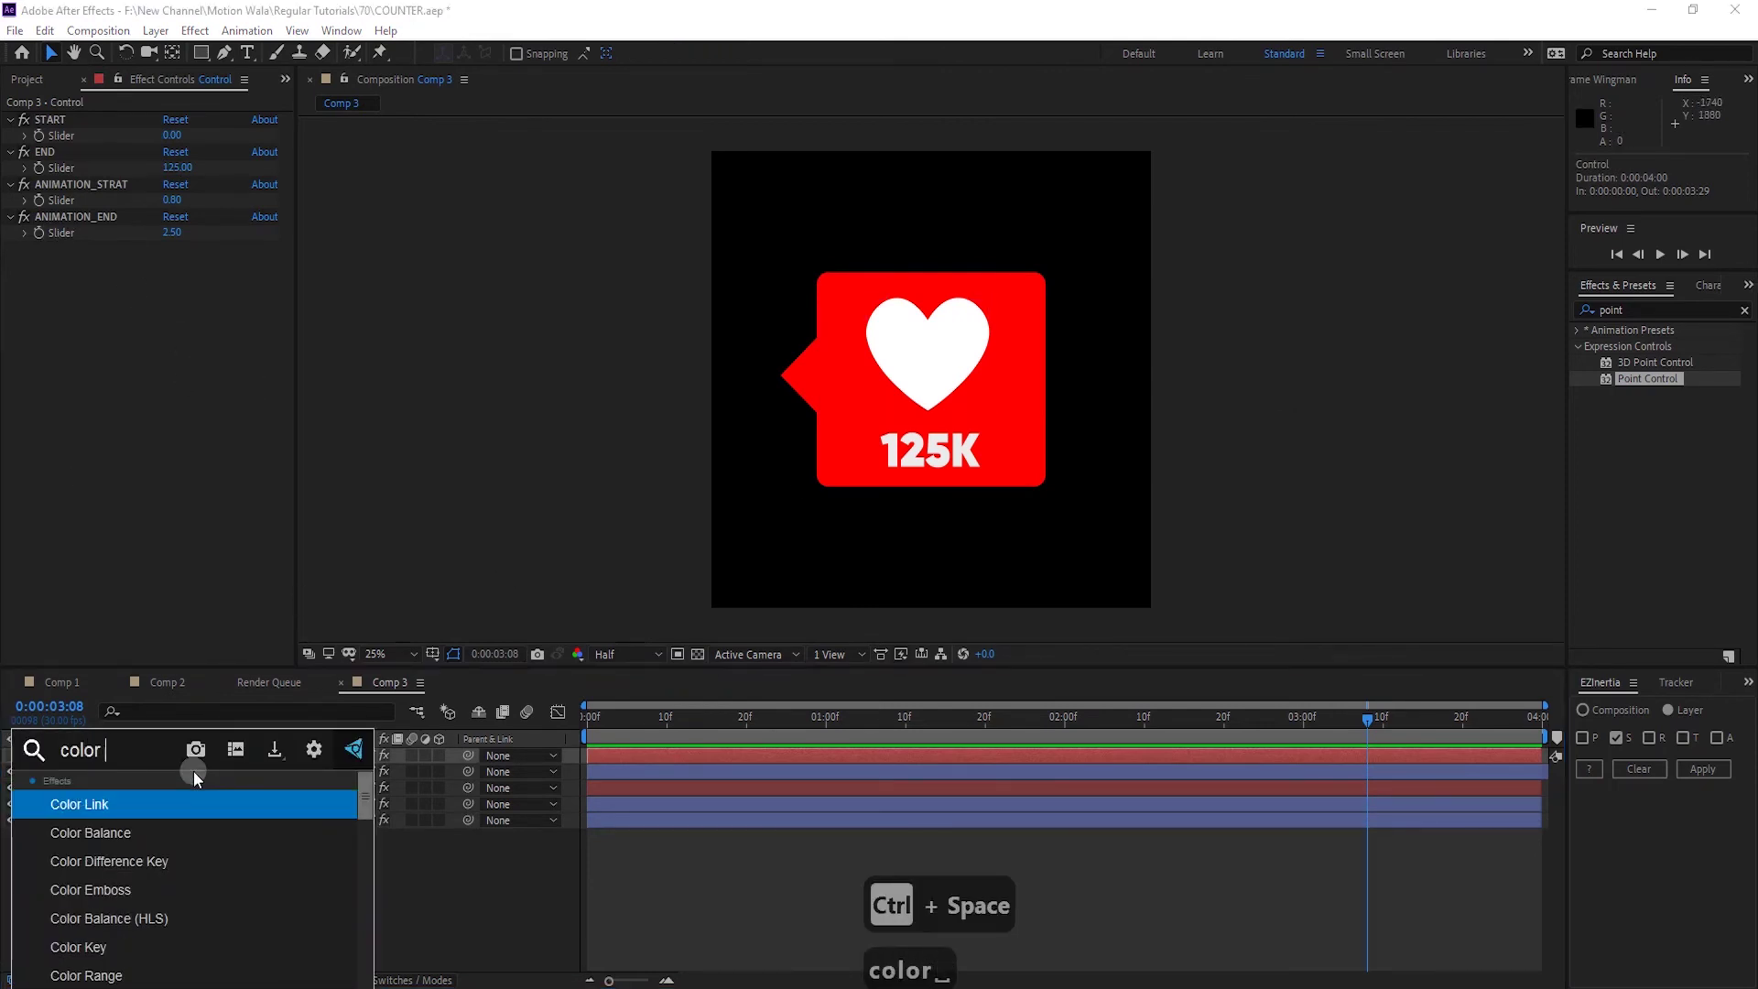
key(Return)
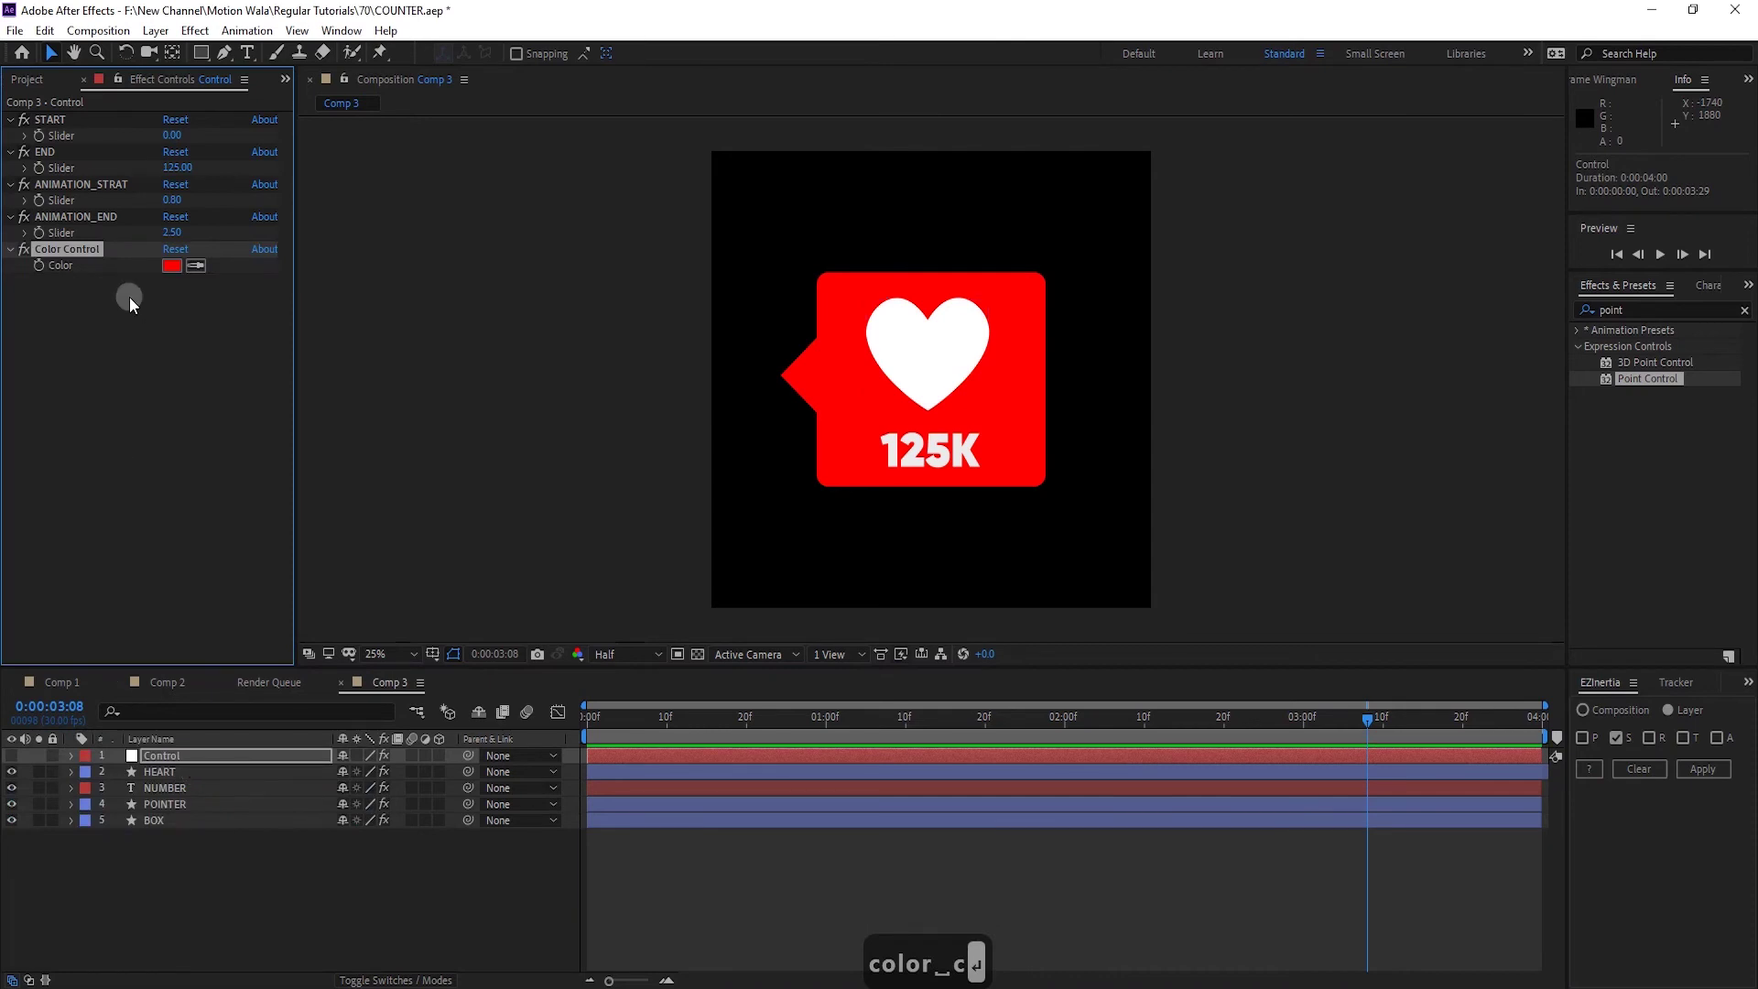
Add a Fill effect to the BOX layer
click(155, 819)
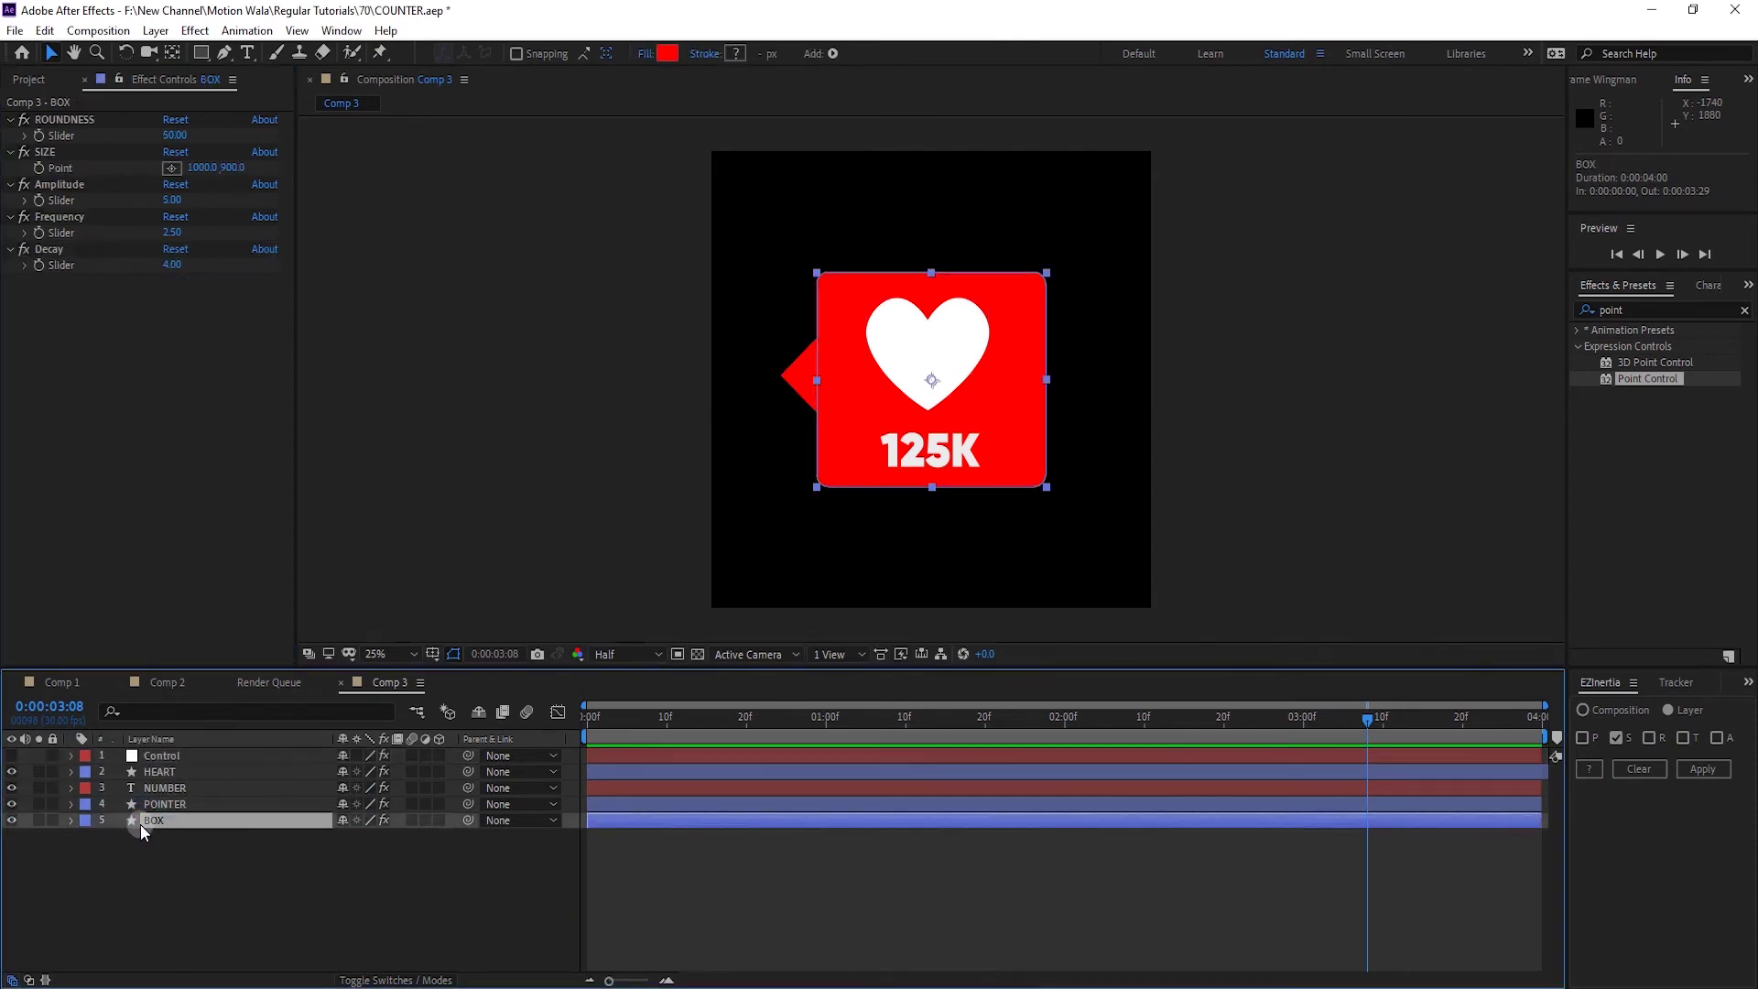
key(ctrl+space)
text(fil)
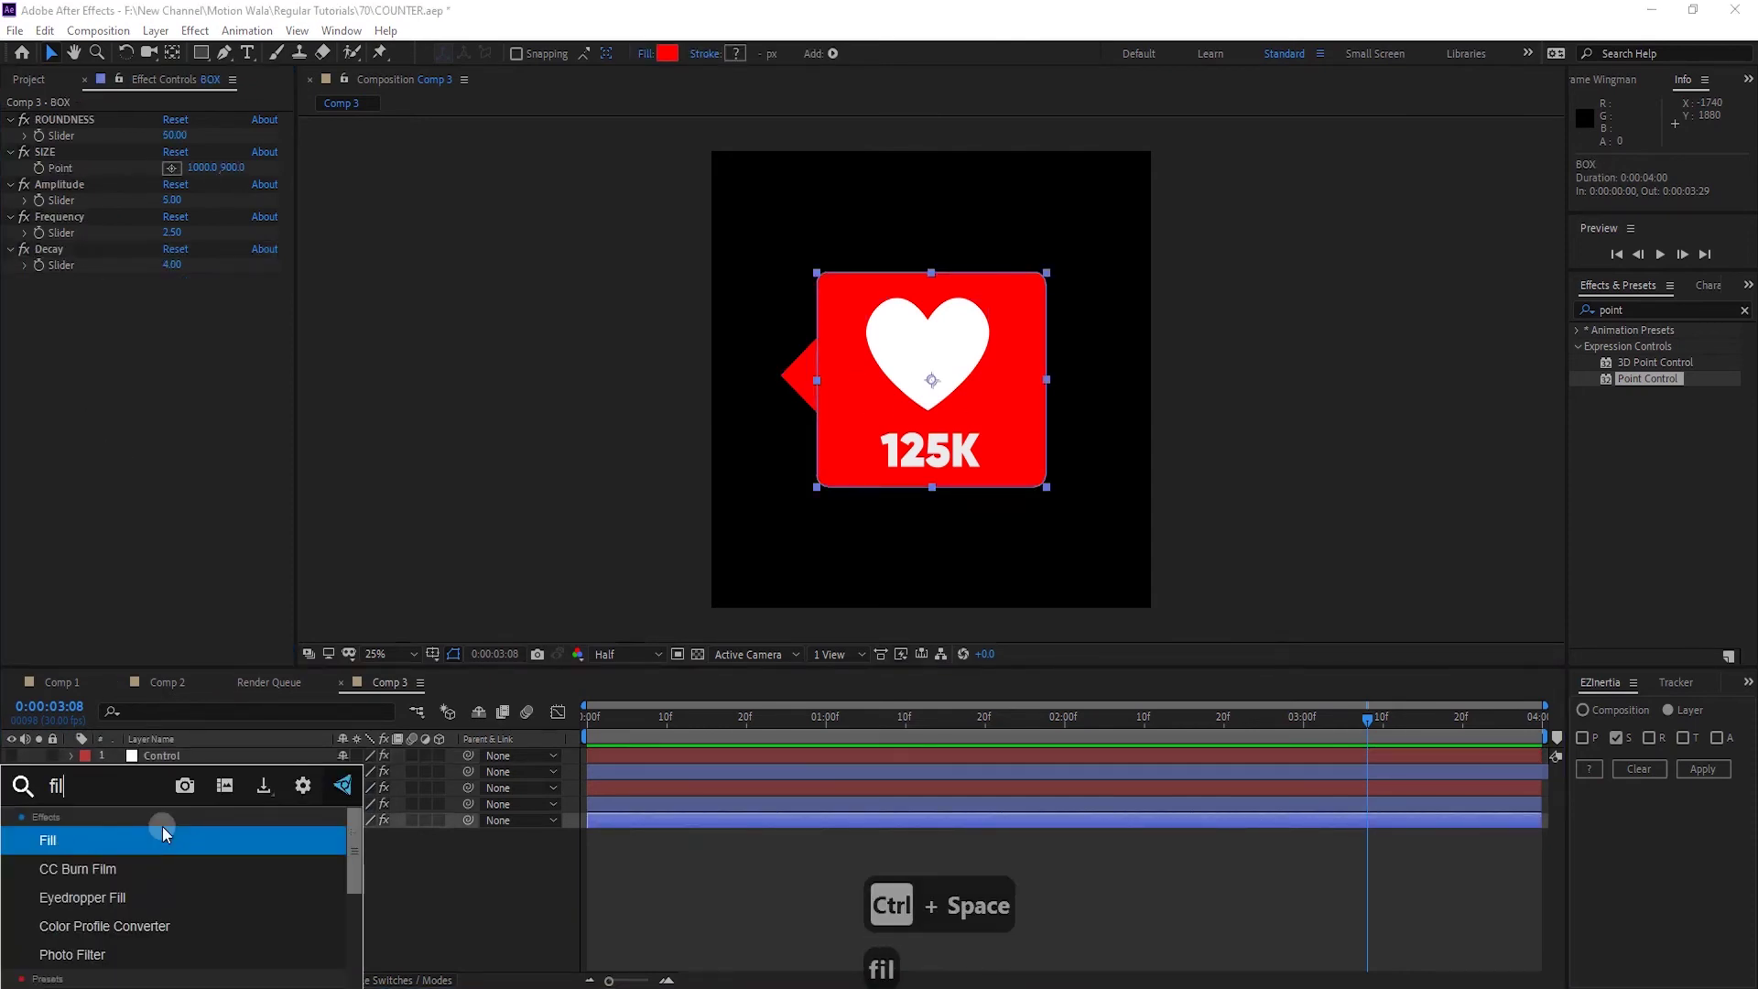
key(Return)
key(Return)
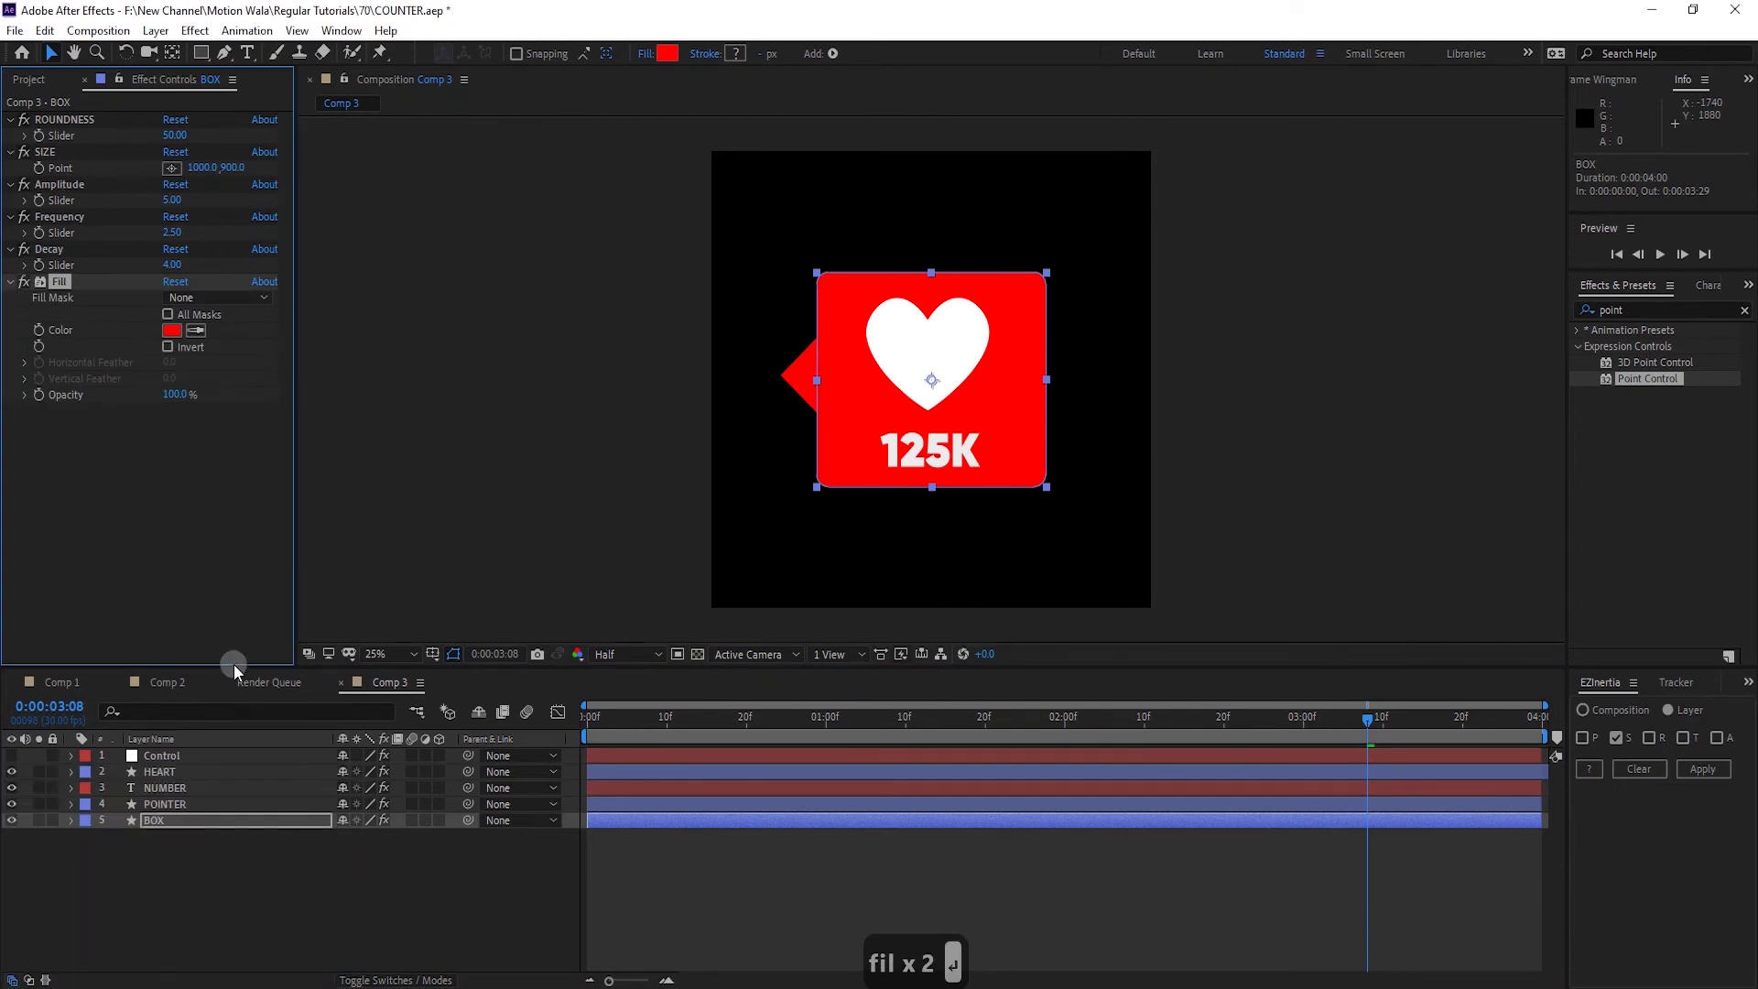
Lock the effect controls view on the Control layer and link the BOX layer's Fill color to its Color Control by expression
click(162, 759)
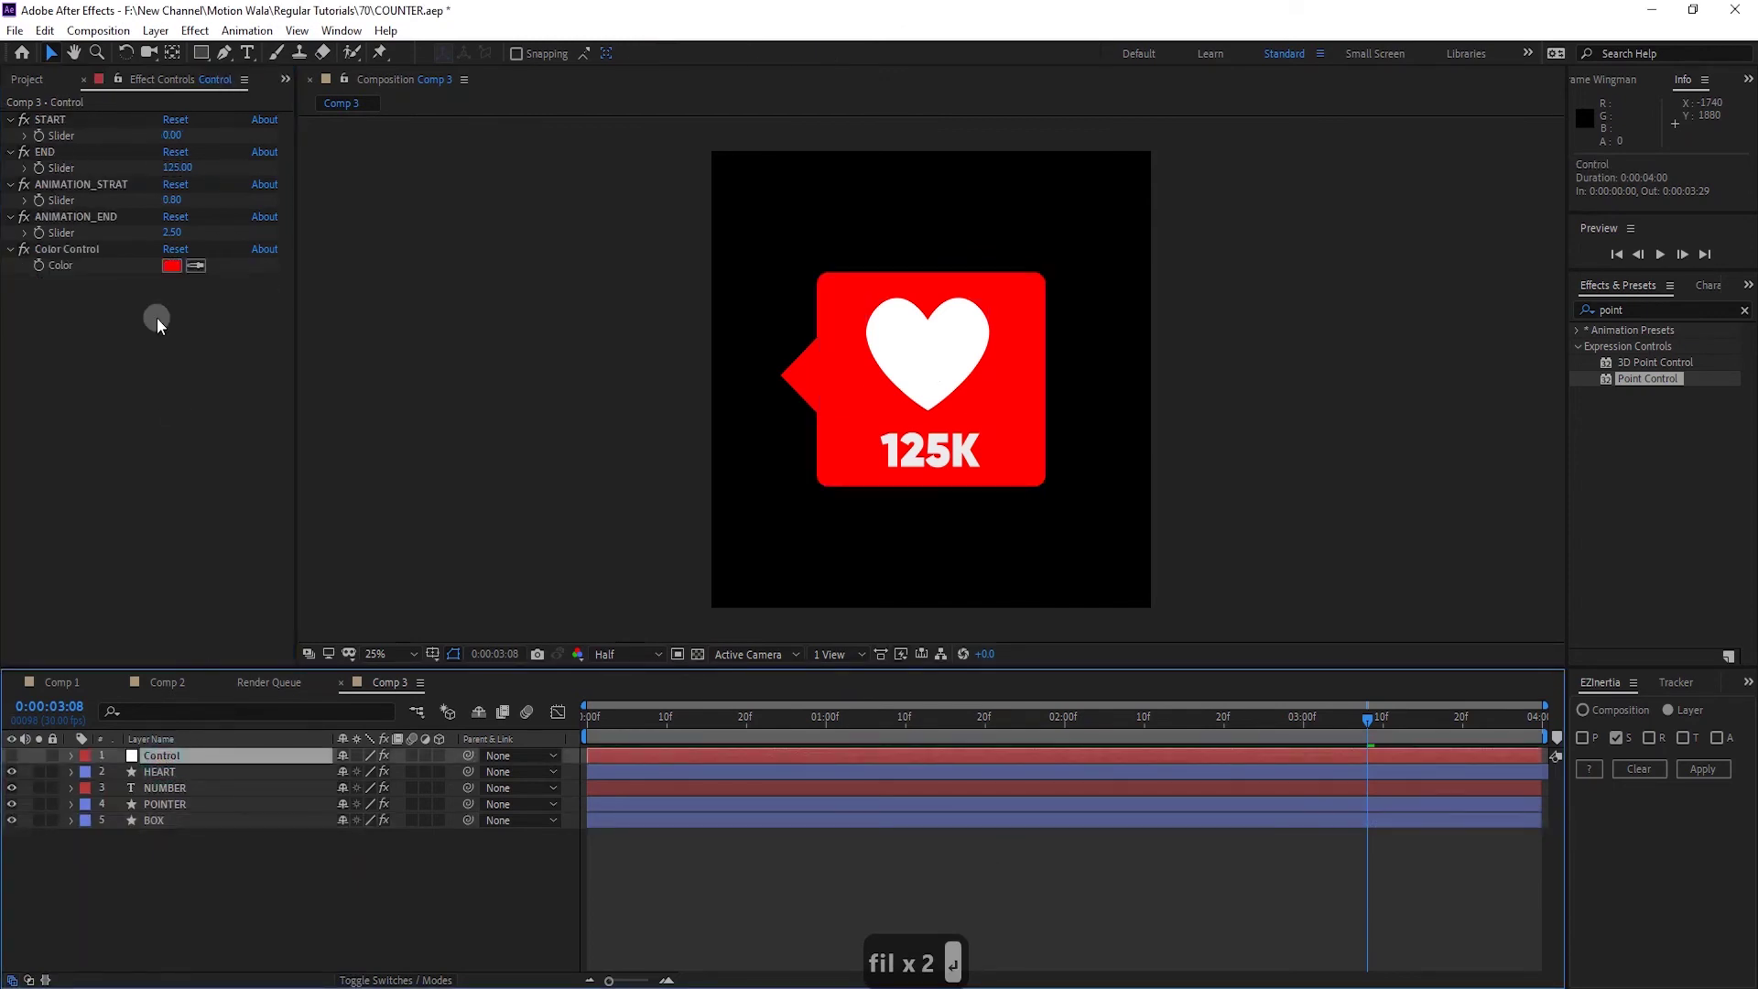
click(118, 79)
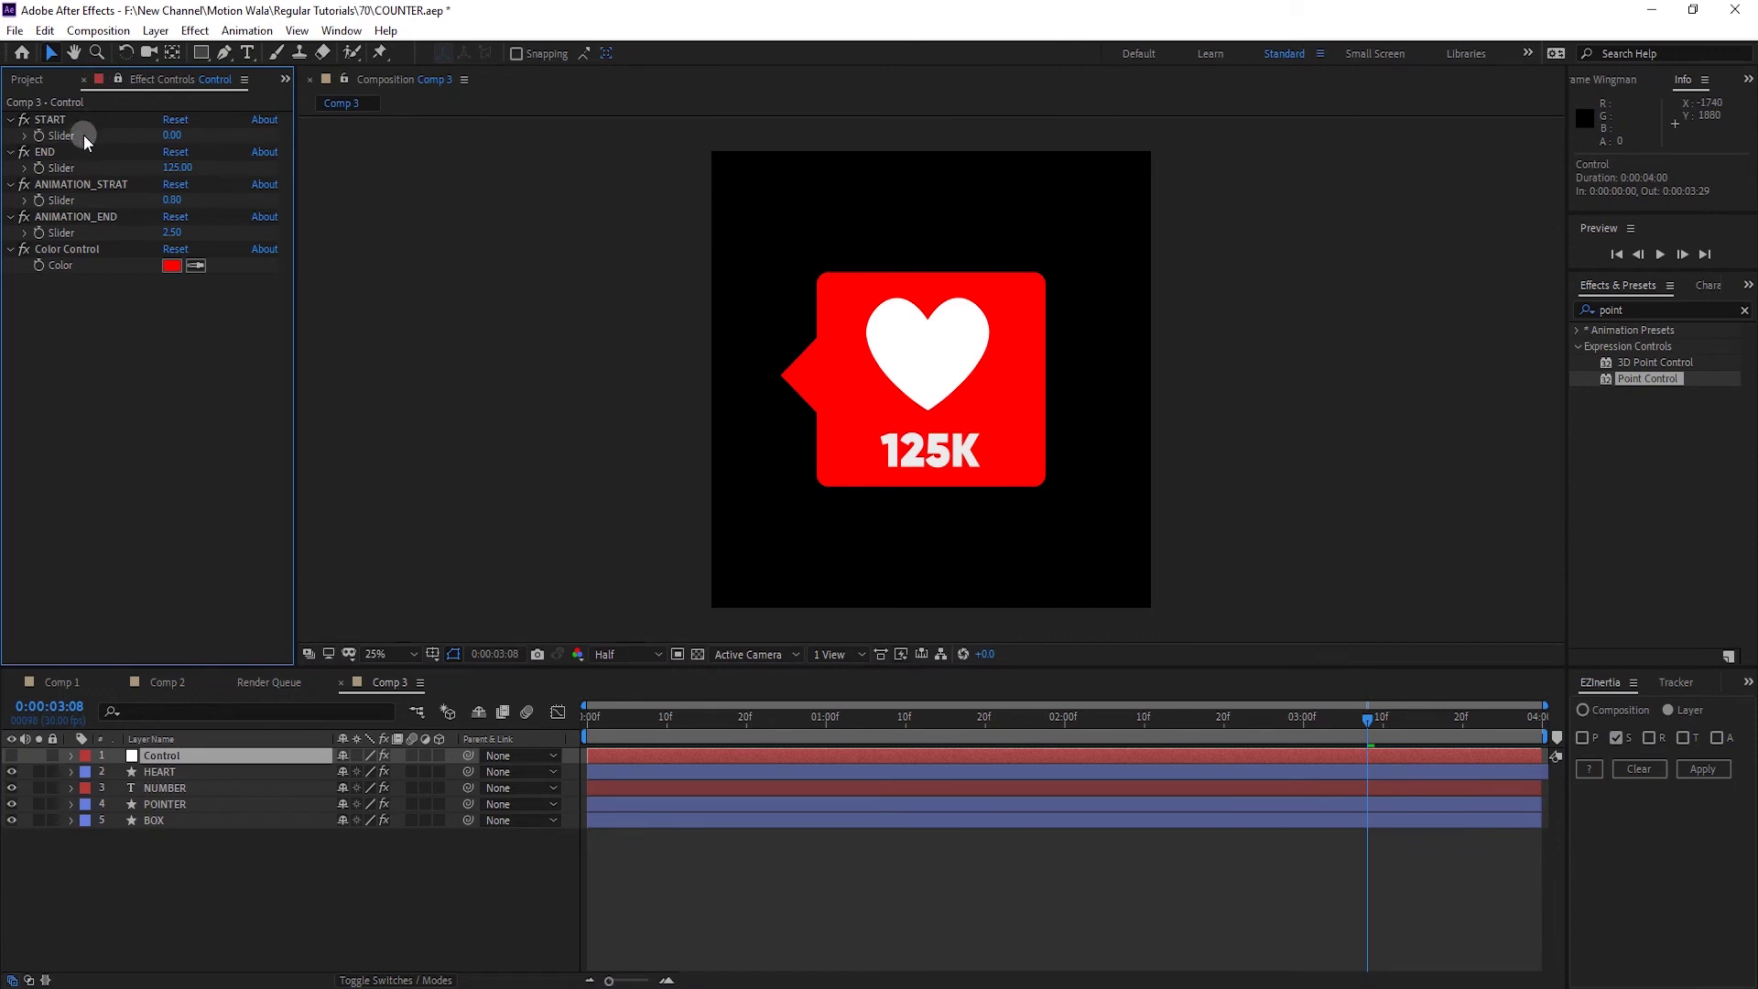
click(154, 820)
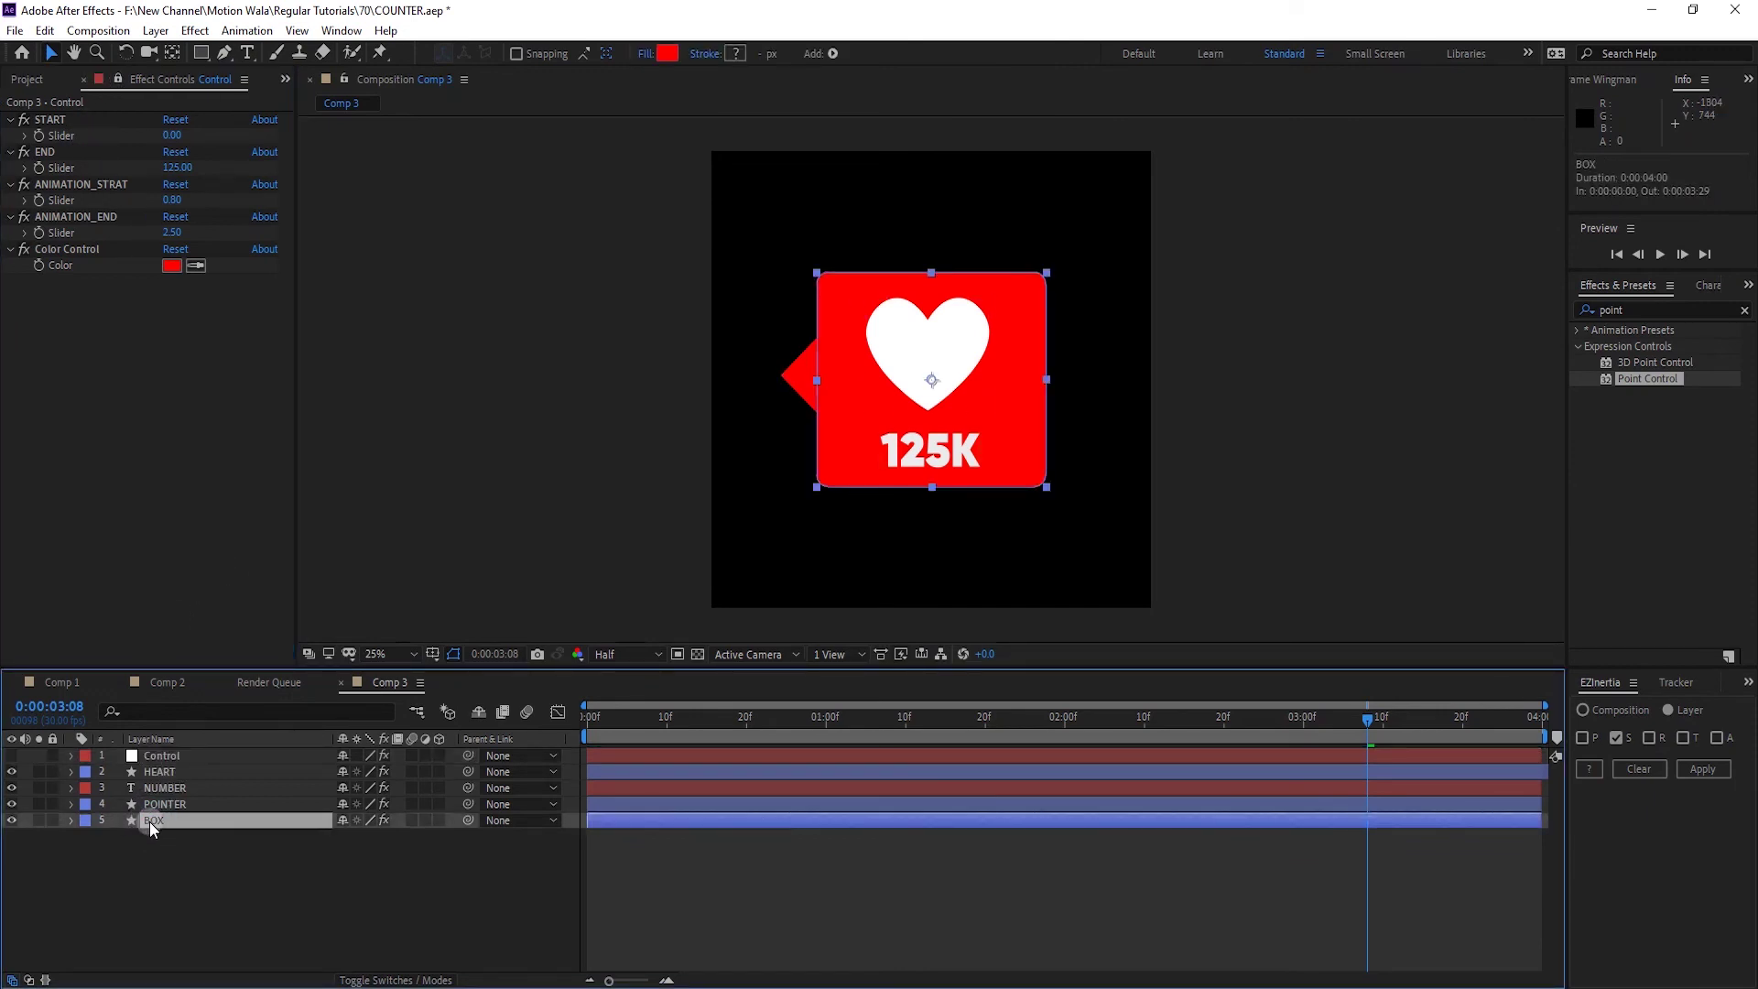
key(e)
click(118, 931)
click(103, 918)
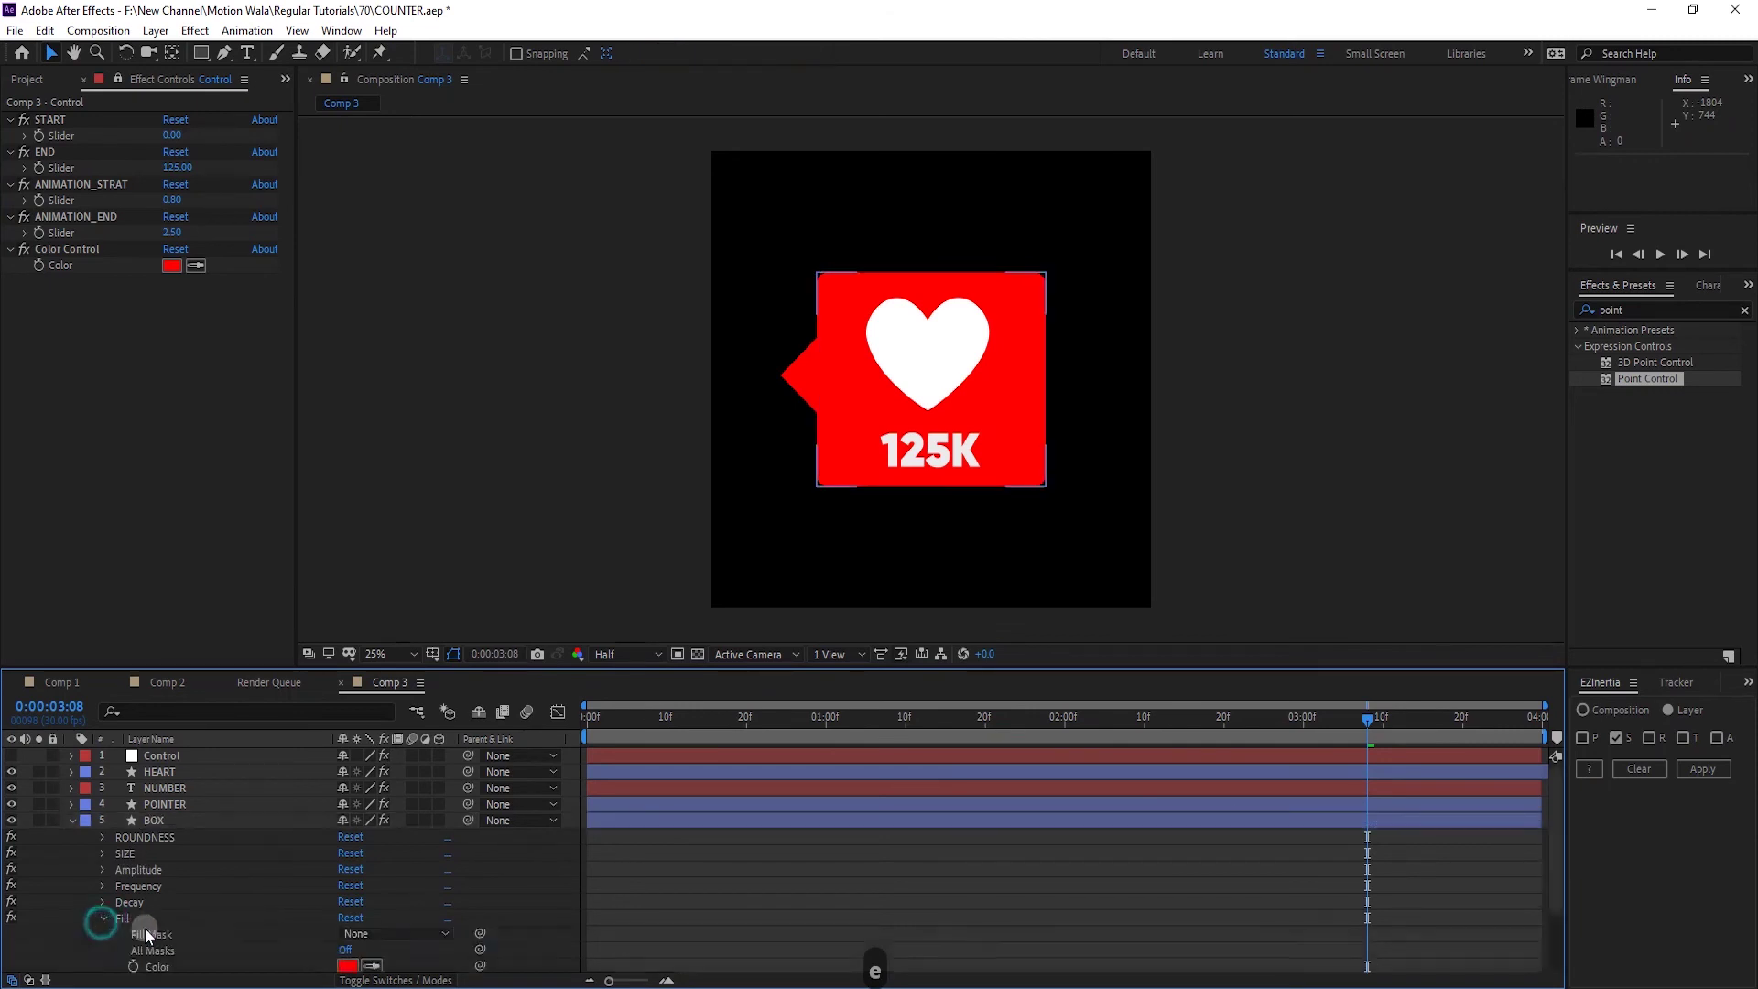
scroll(145, 916, down, 2)
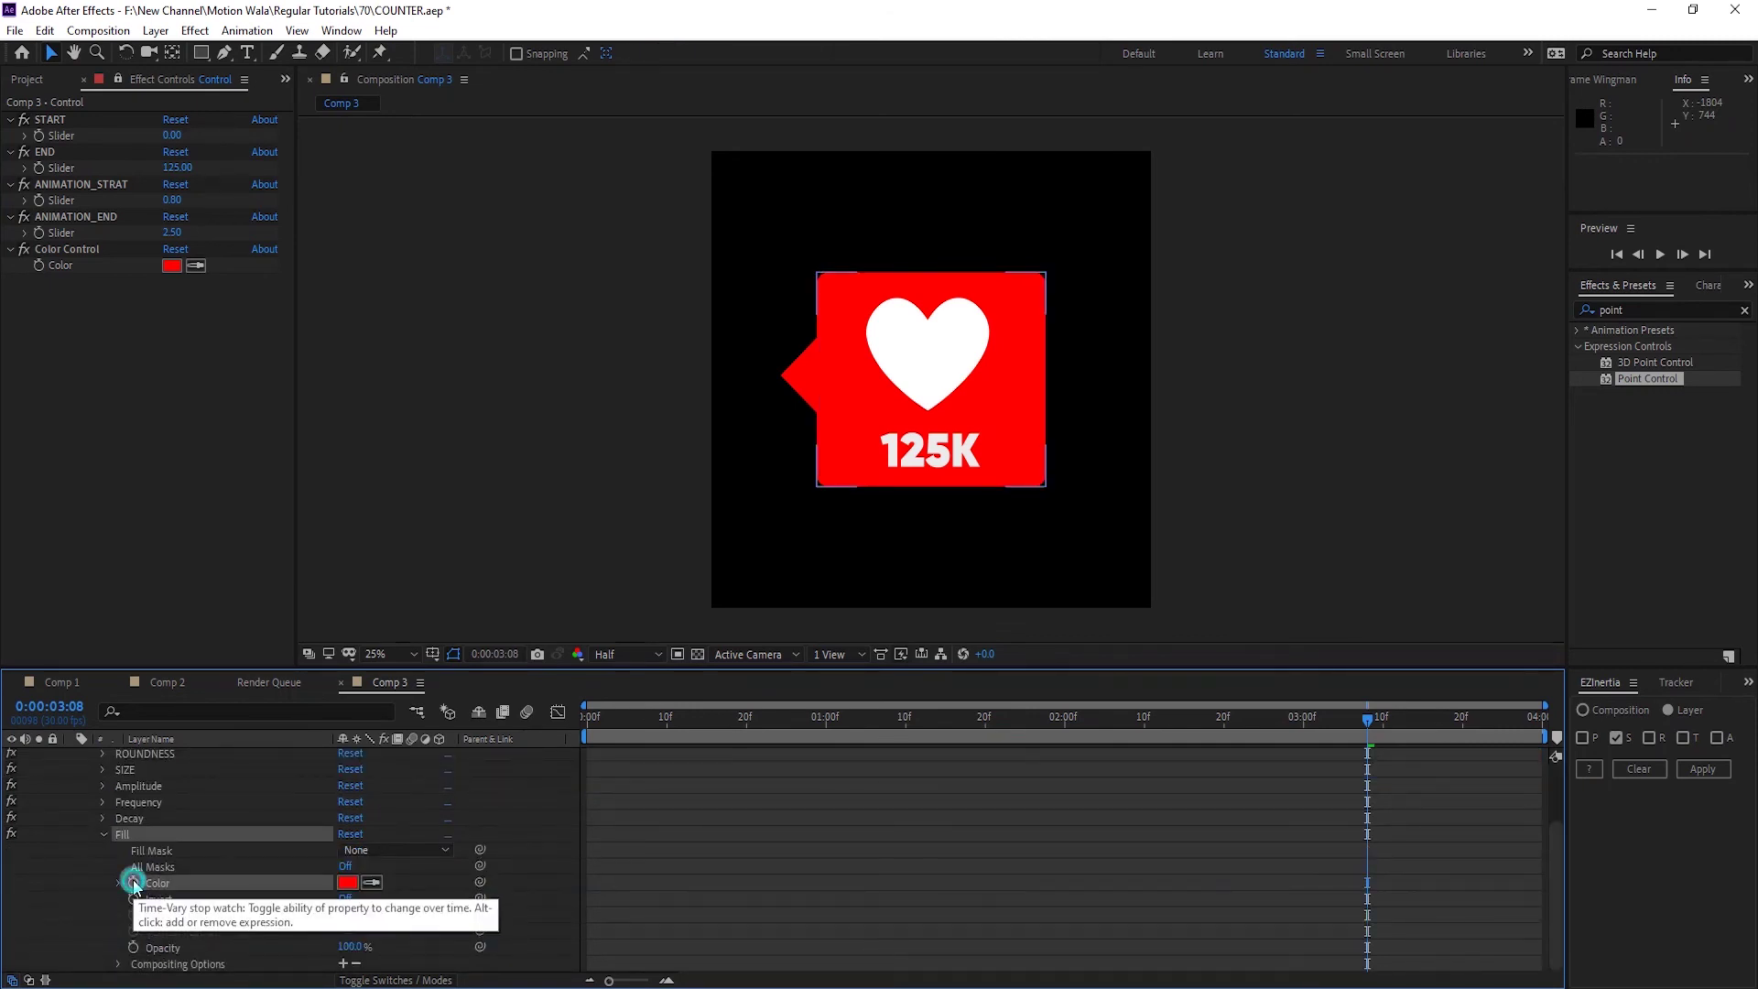
alt+click(133, 883)
drag(386, 899, 53, 264)
click(77, 800)
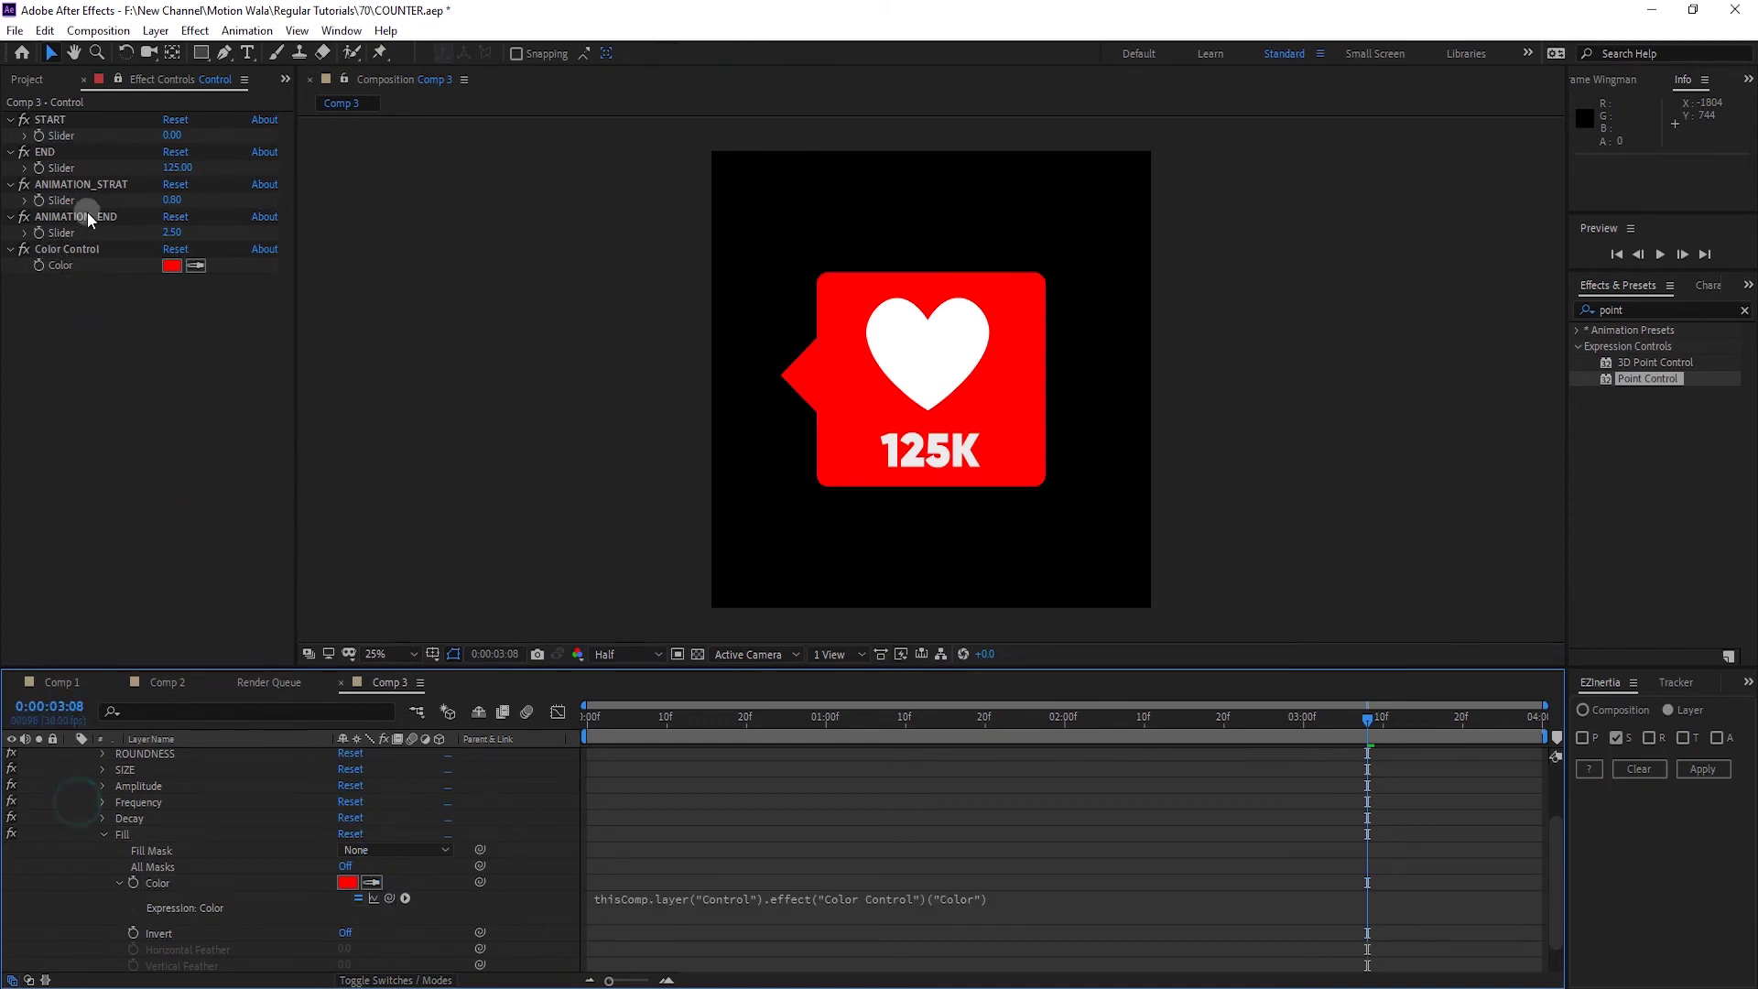
Copy the BOX layer's linked Fill effect onto the POINTER layer
scroll(150, 793, up, 3)
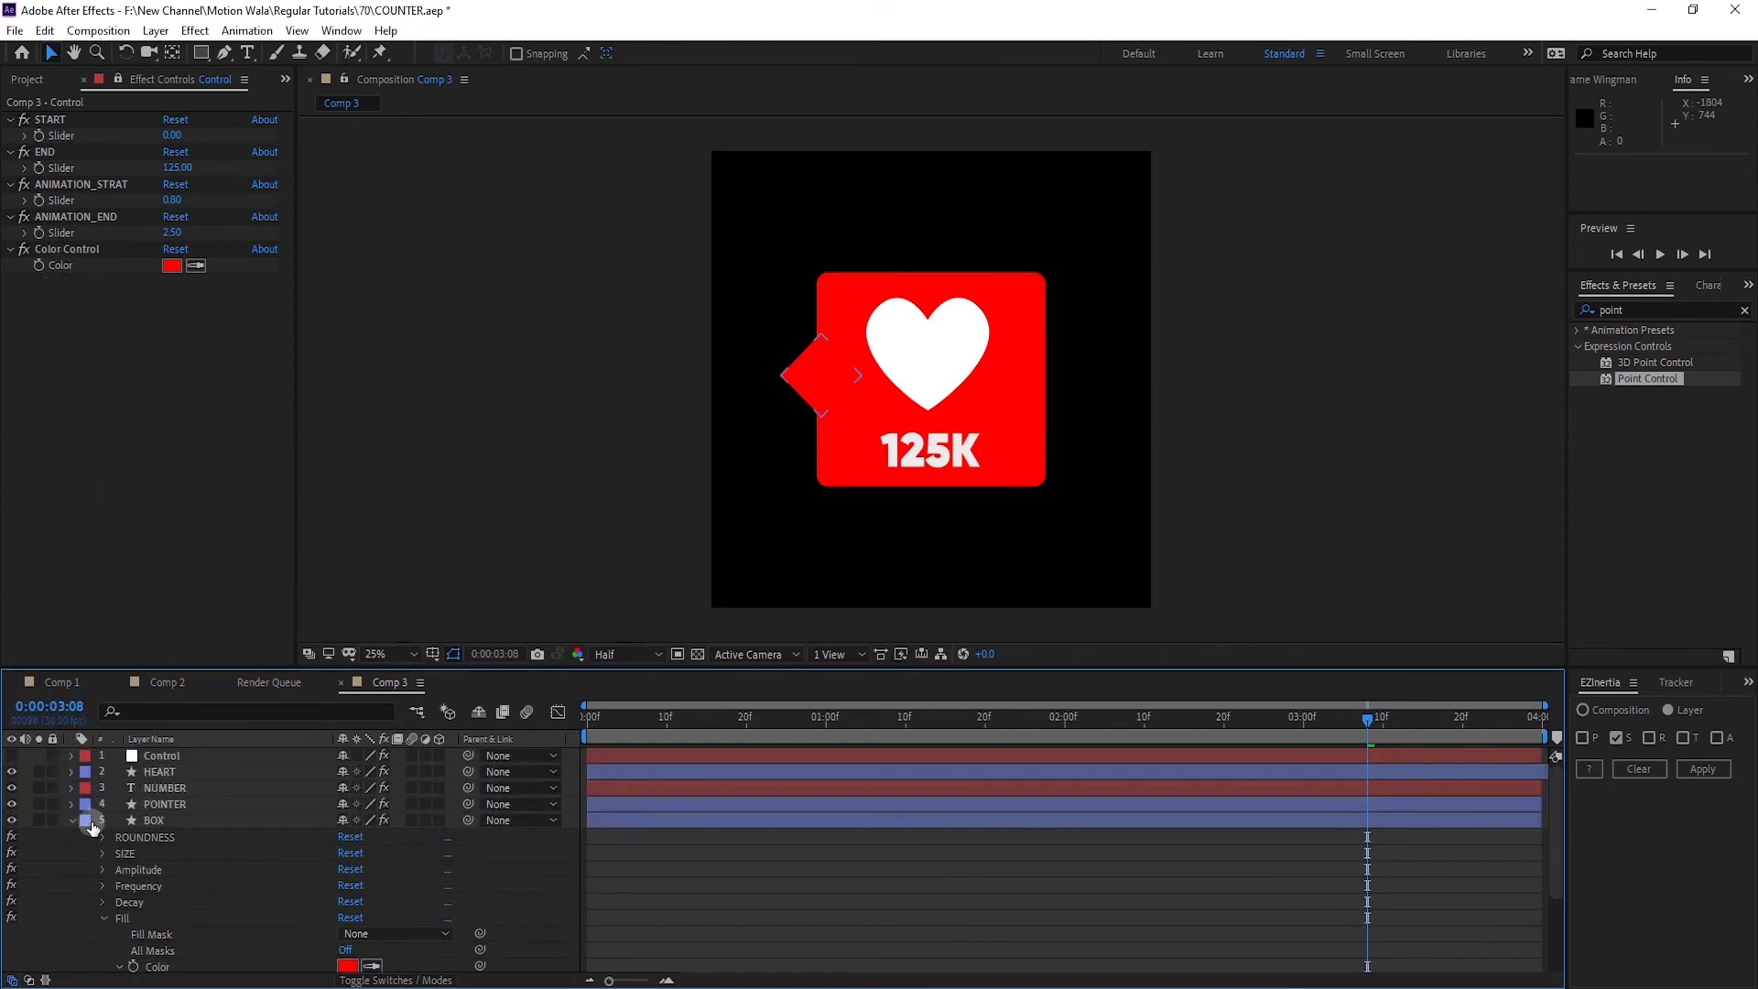
click(122, 918)
key(ctrl+c)
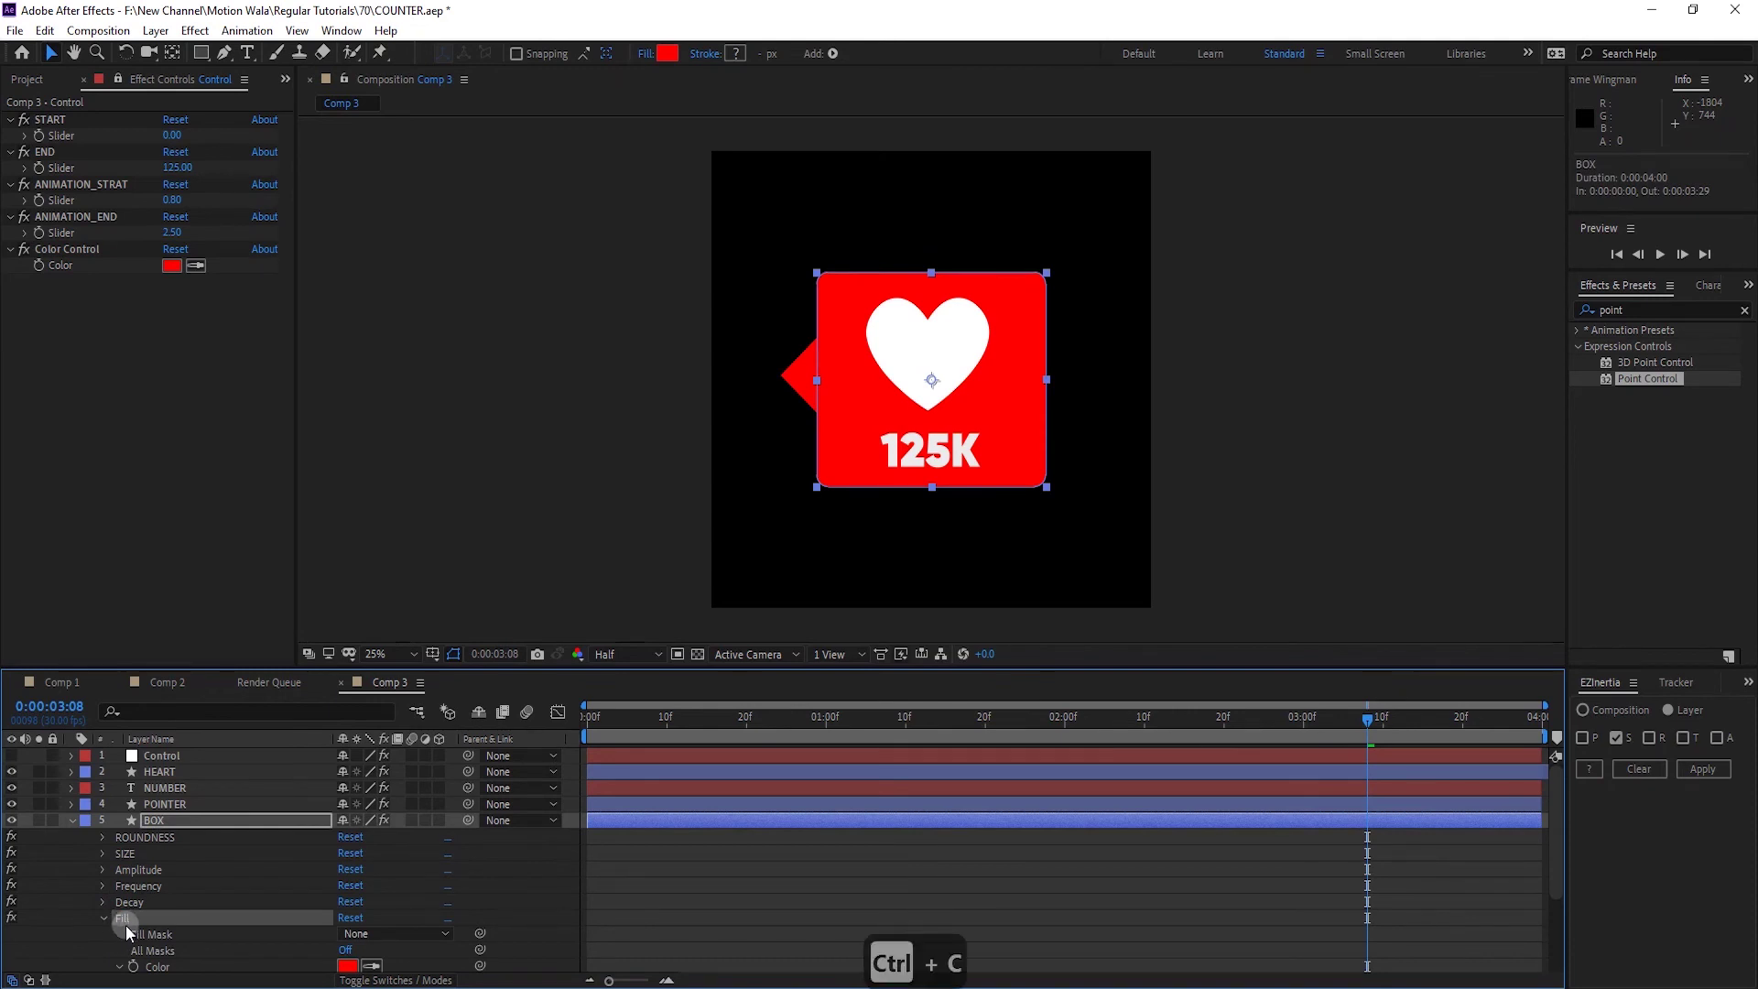
click(71, 820)
click(143, 805)
key(ctrl+v)
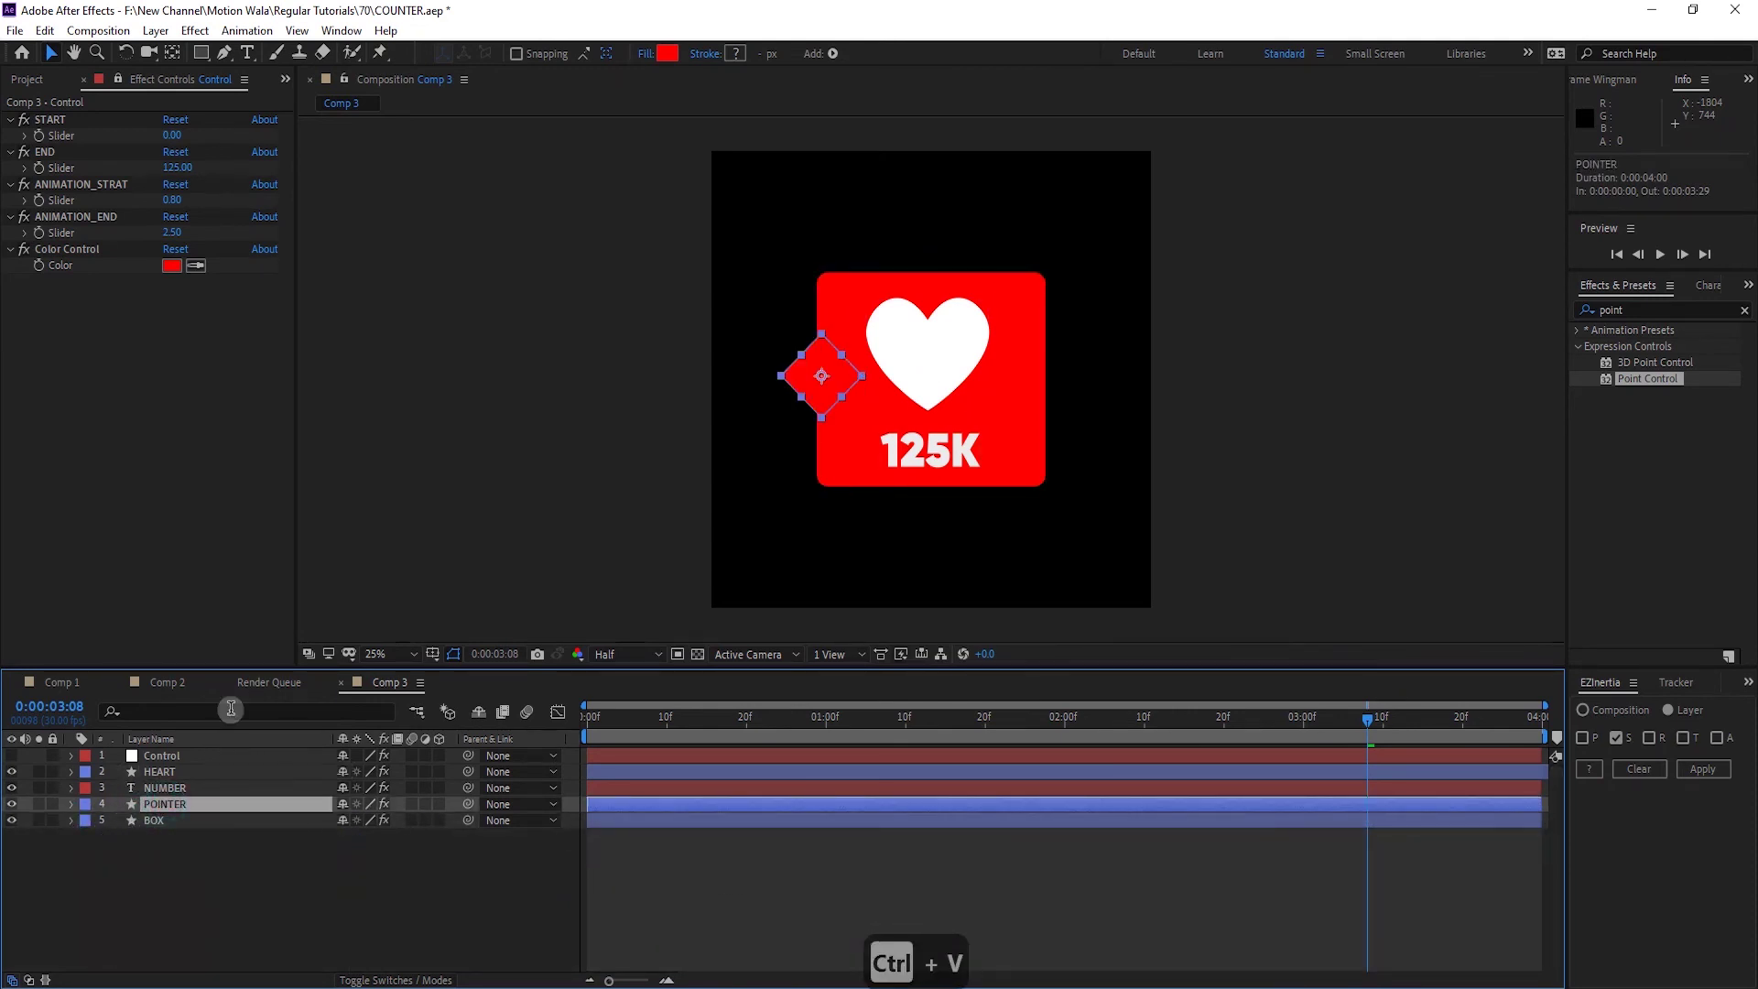
Set the Color Control's color to hot pink using the copied hex code and save the project
click(220, 419)
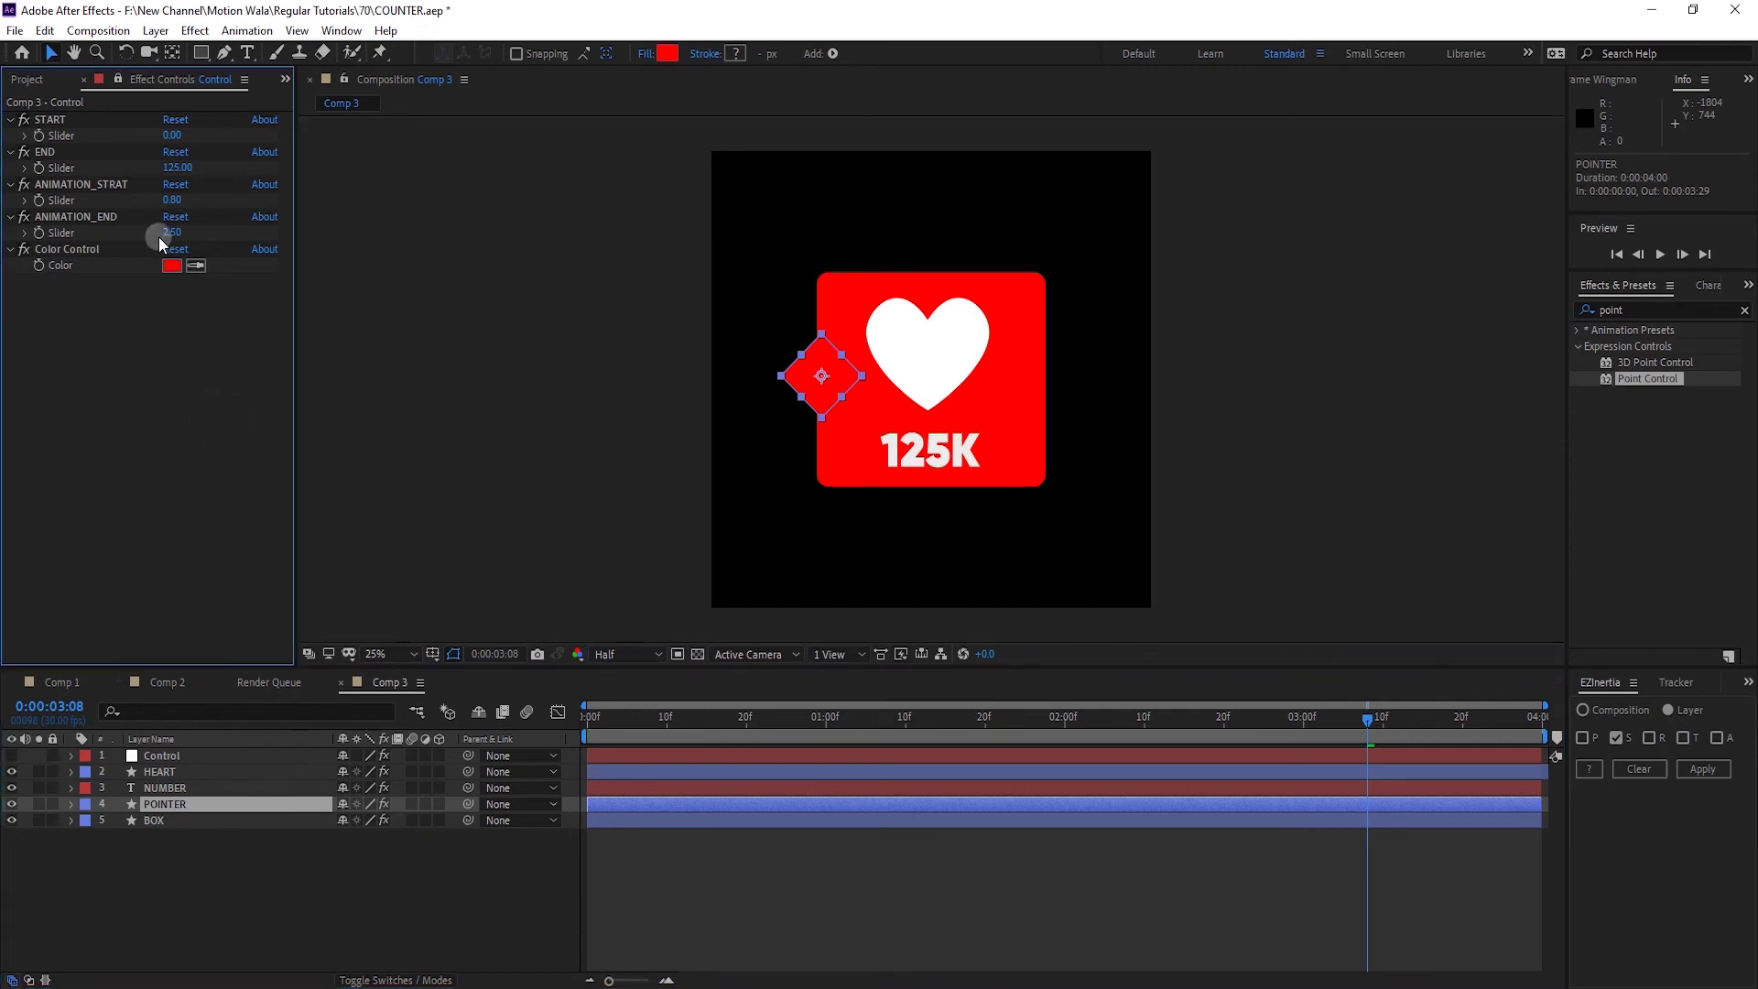
click(171, 265)
key(ctrl+v)
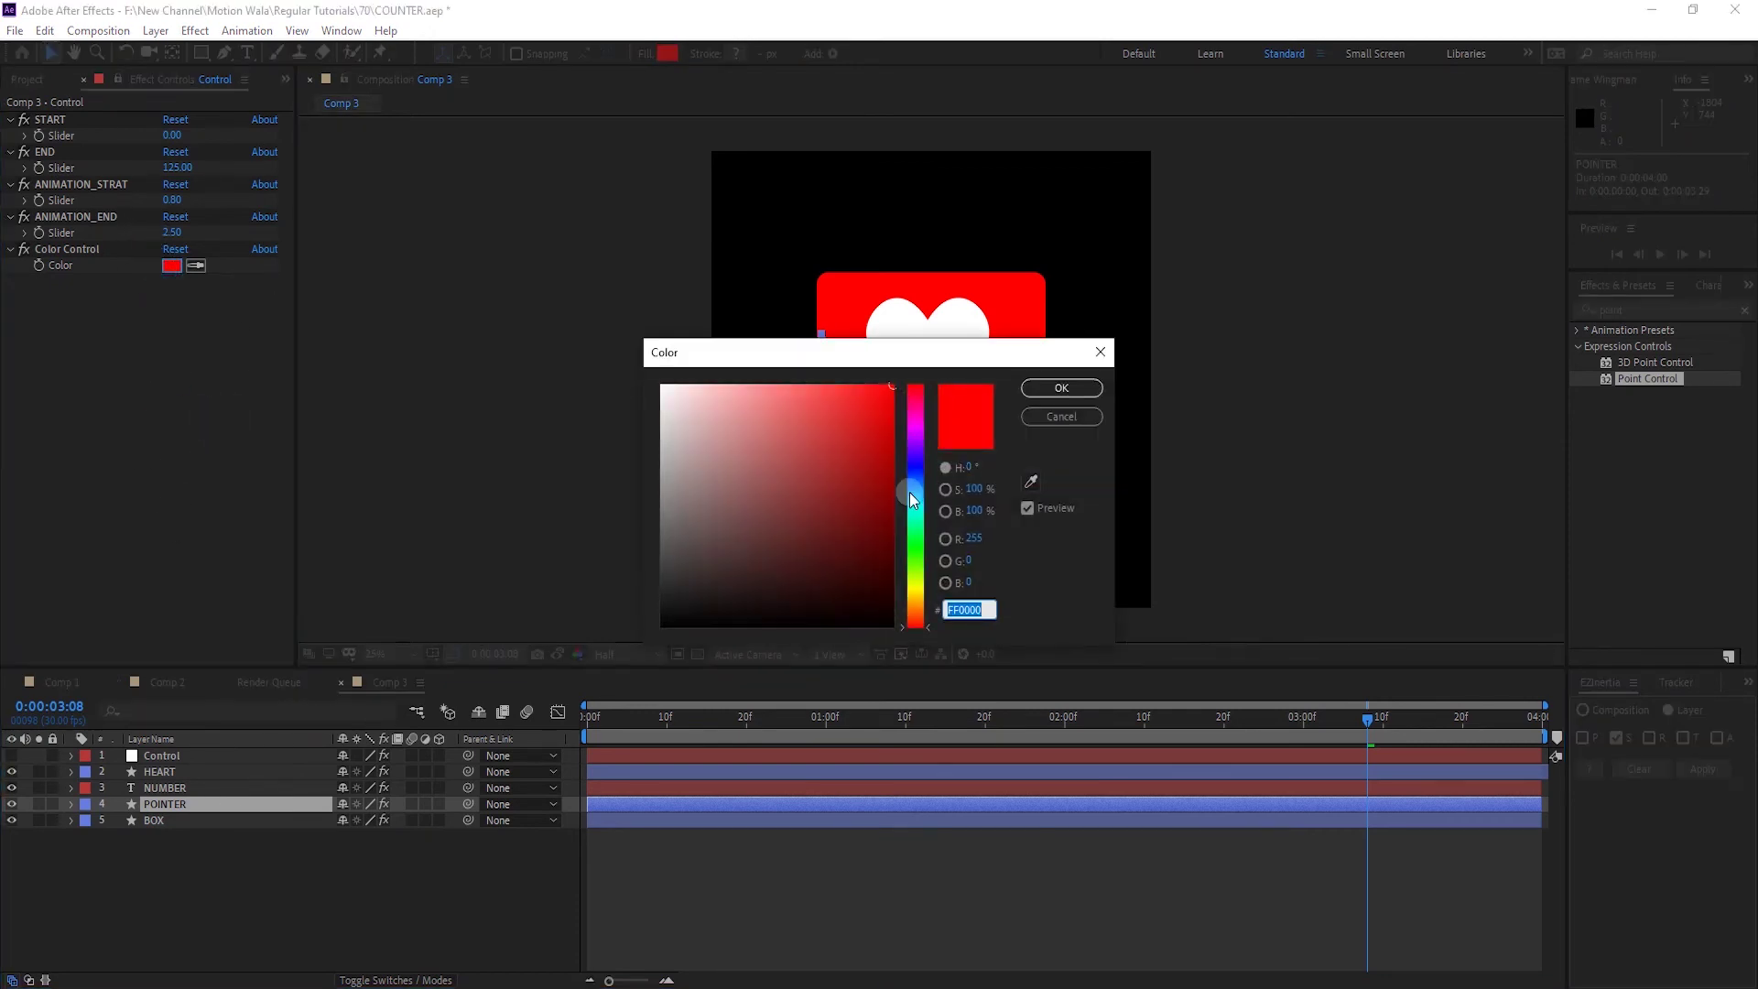
key(Return)
key(ctrl+s)
Move the current time to 0:00:02:14 and duplicate the Control layer's Color Control effect
click(925, 751)
click(749, 723)
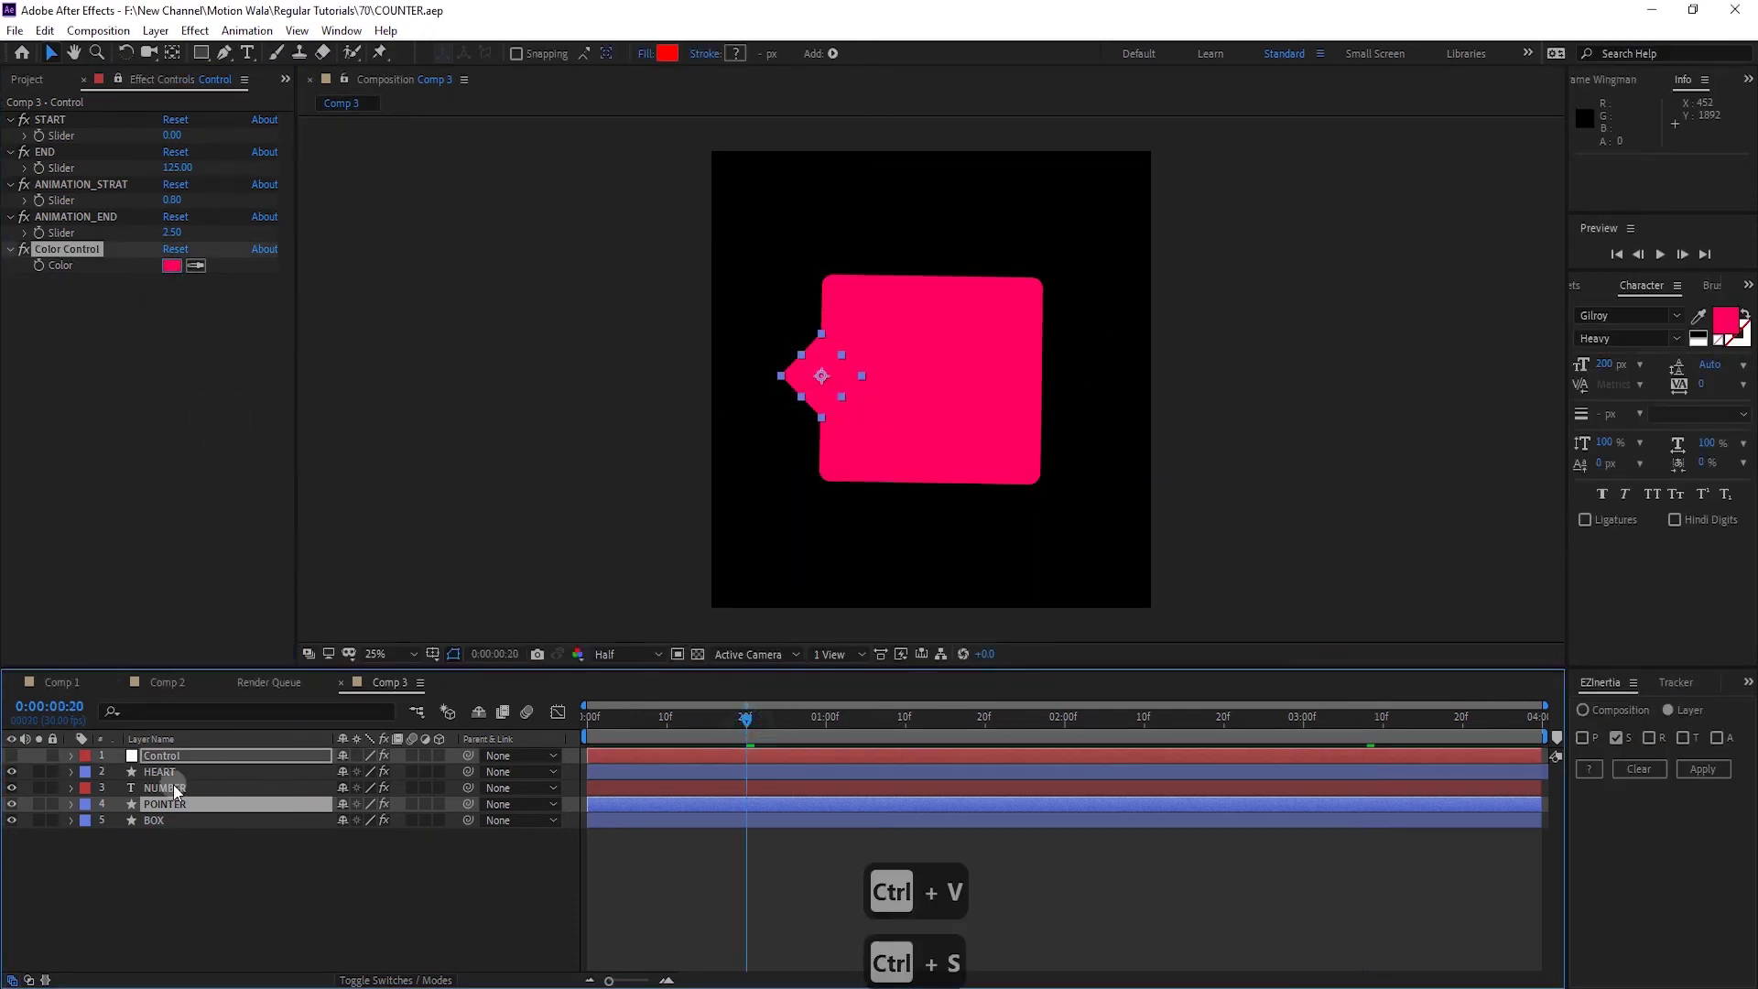
click(149, 788)
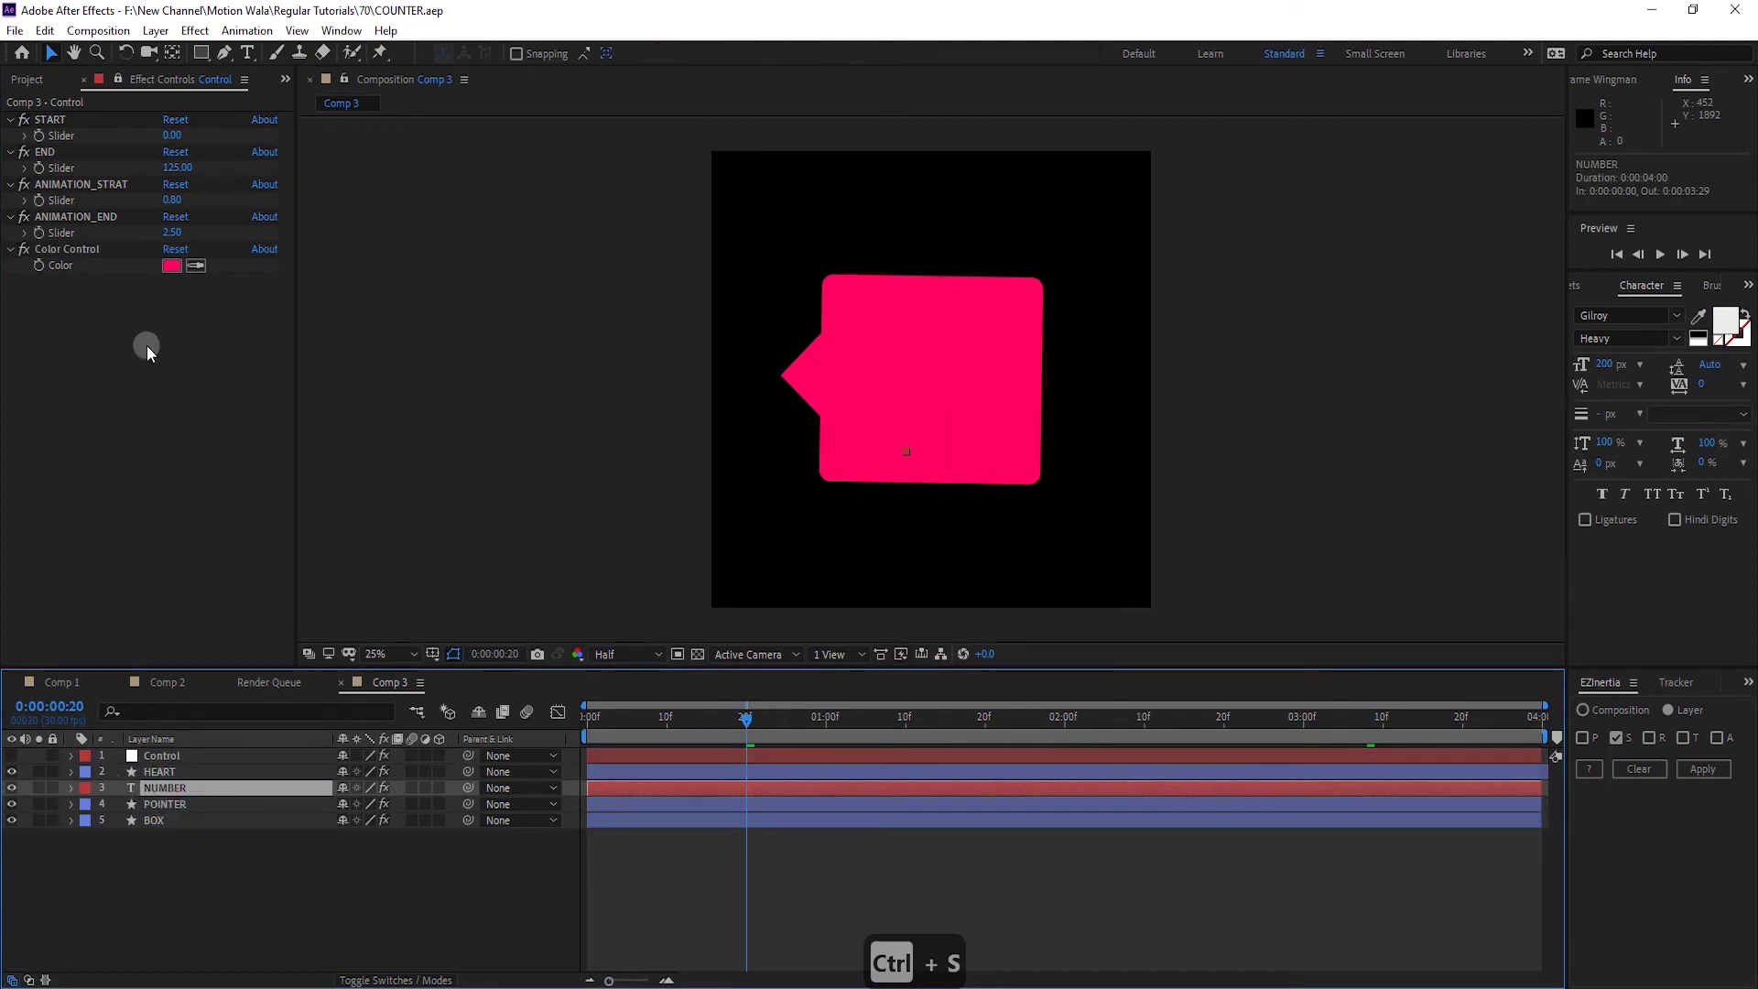
click(167, 803)
click(163, 755)
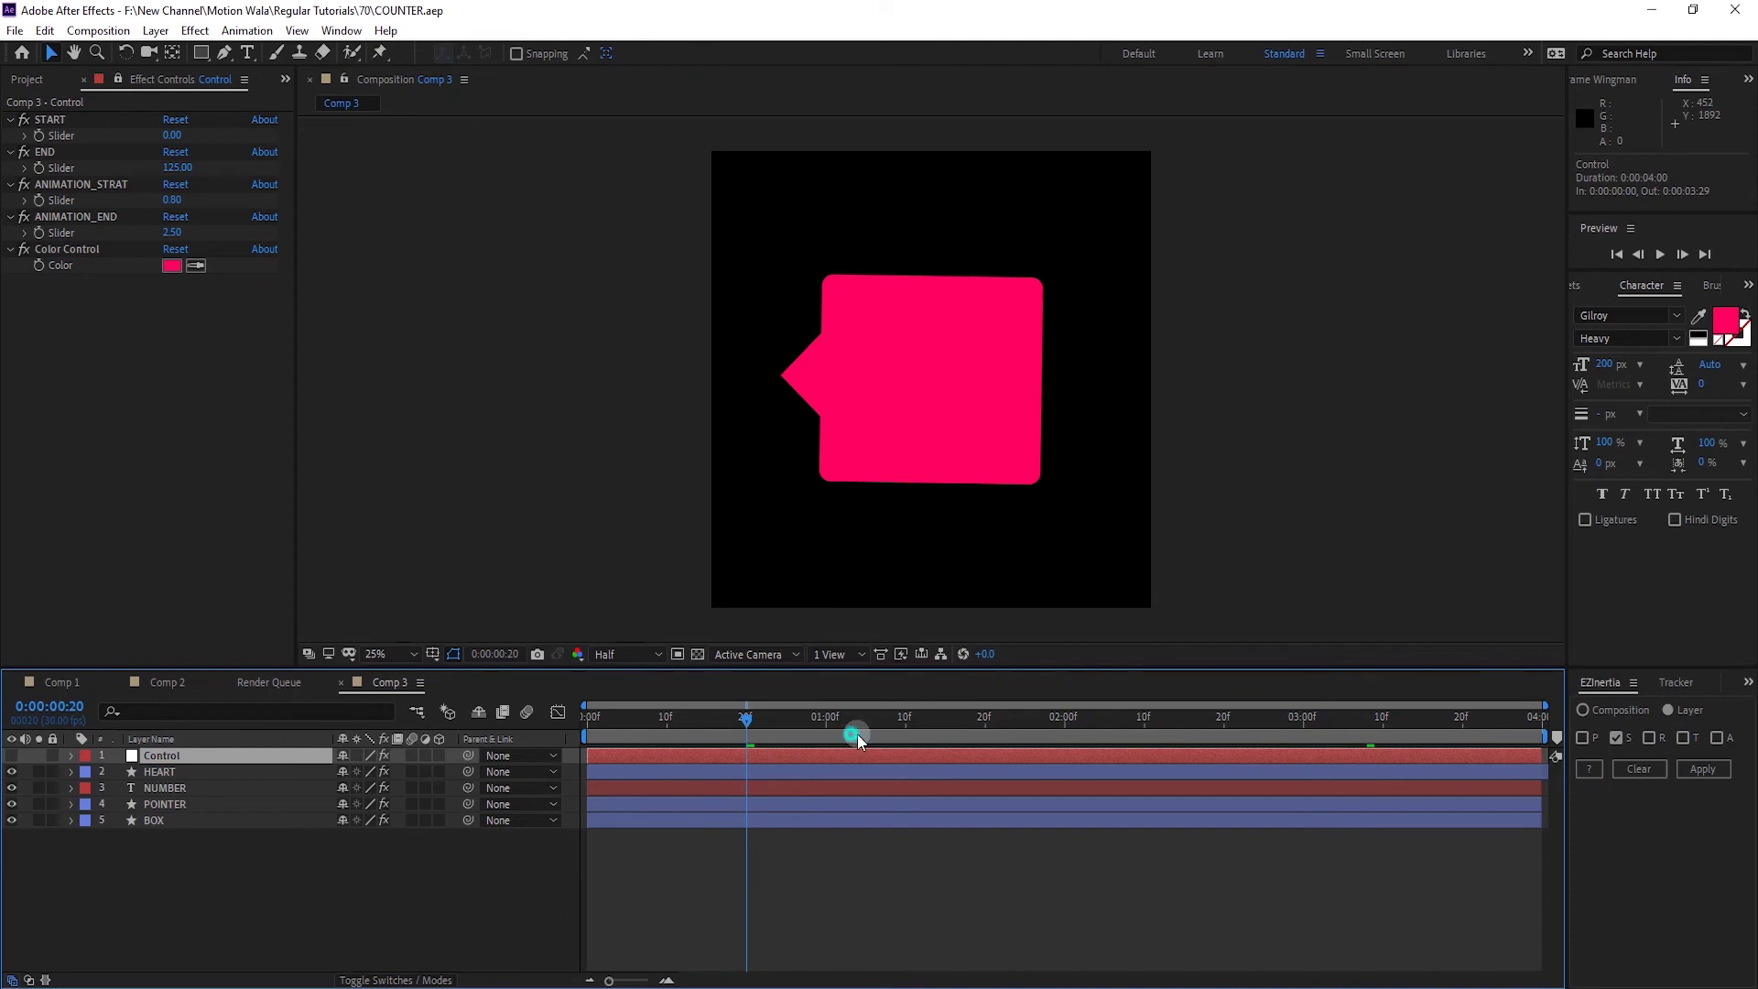
drag(857, 739, 1142, 723)
click(84, 249)
key(ctrl+d)
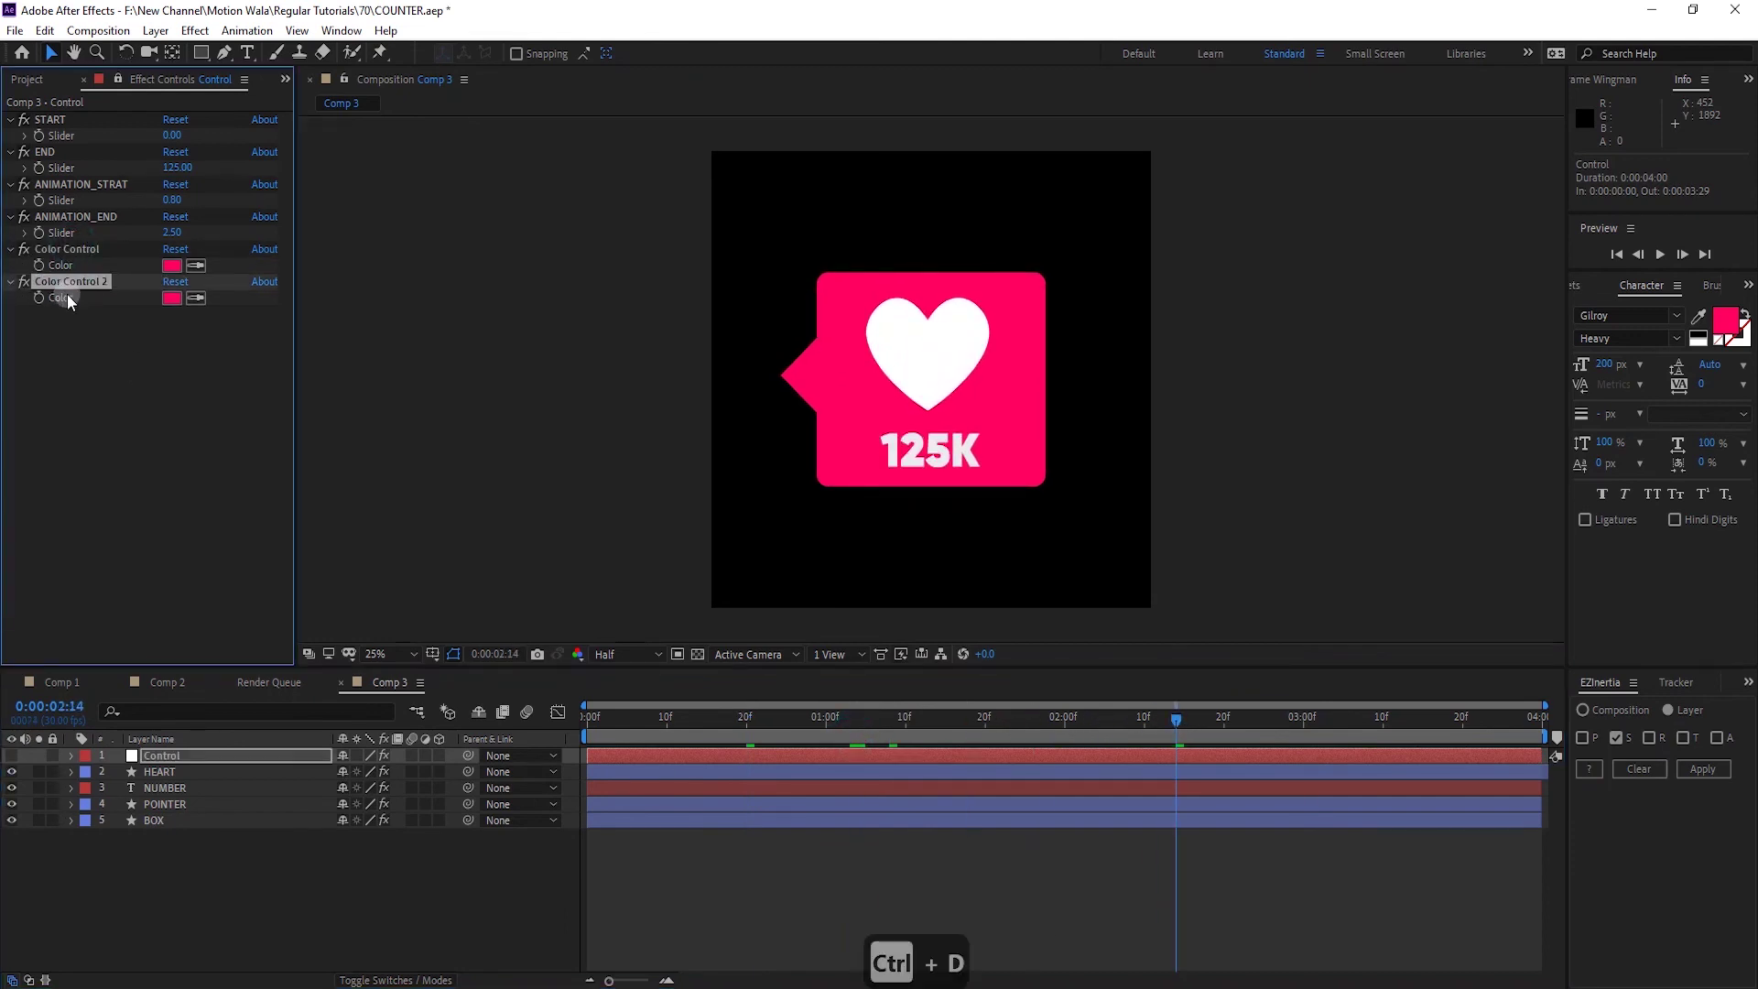
Copy the BOX layer's Fill effect onto the NUMBER layer
click(152, 785)
click(151, 822)
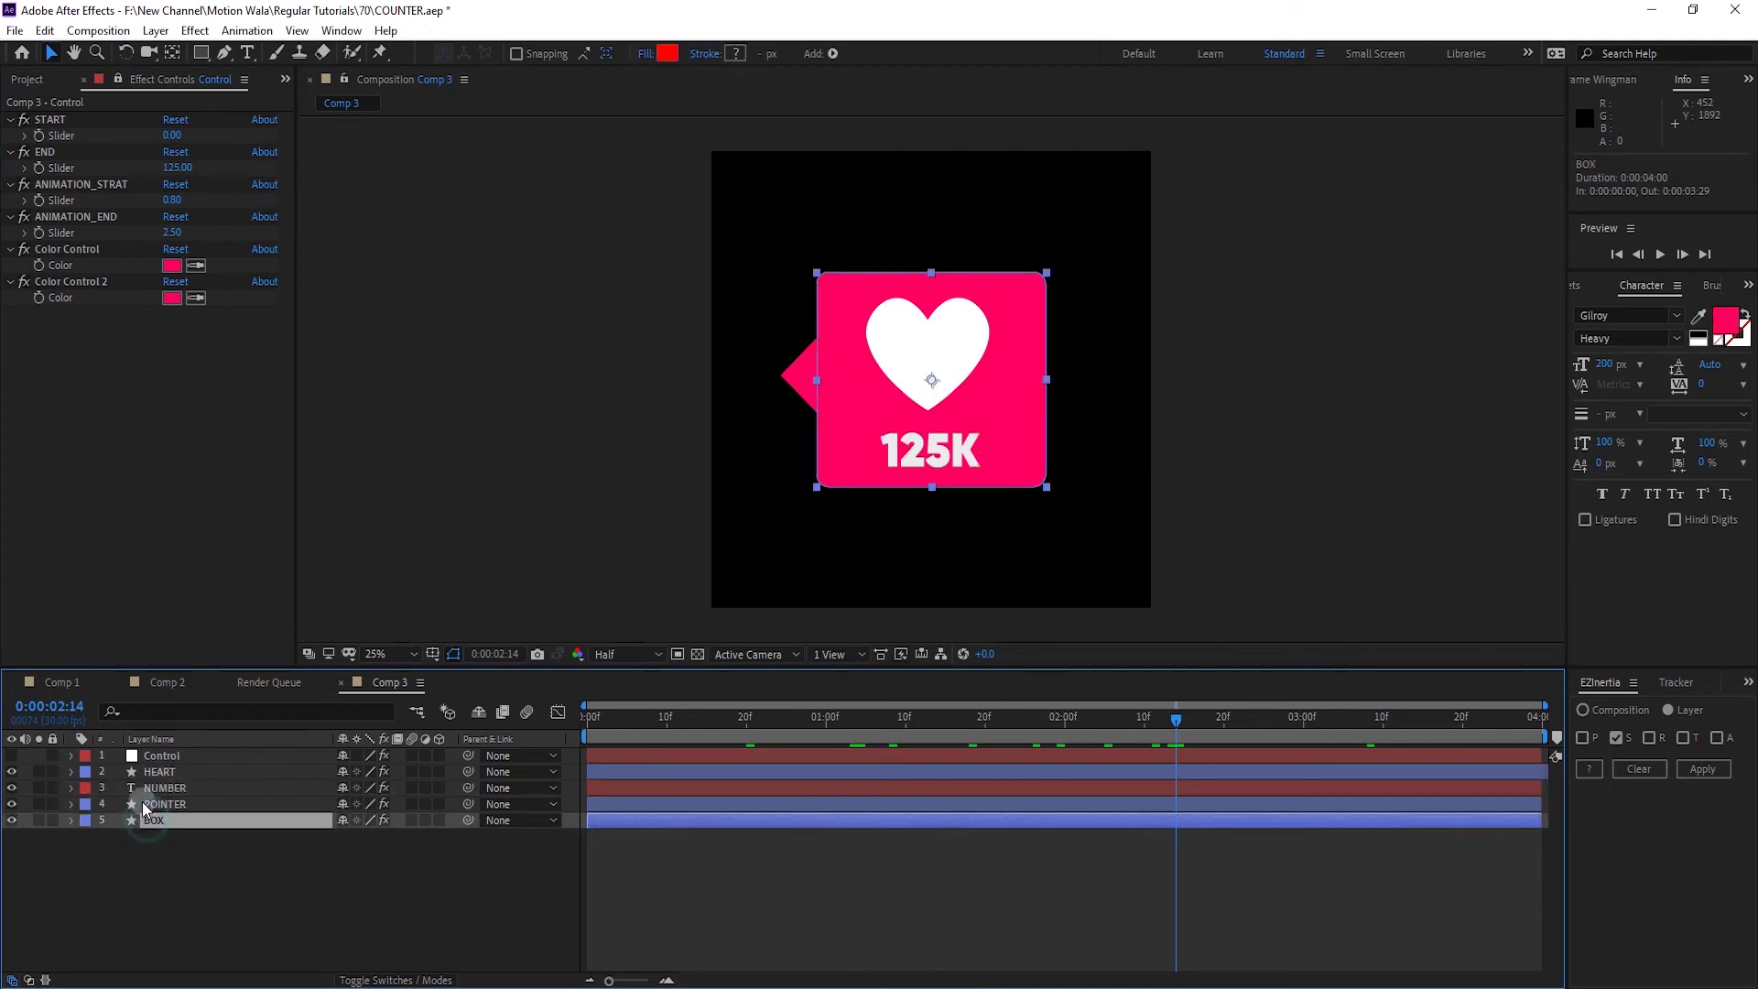
key(e)
click(122, 917)
key(ctrl+c)
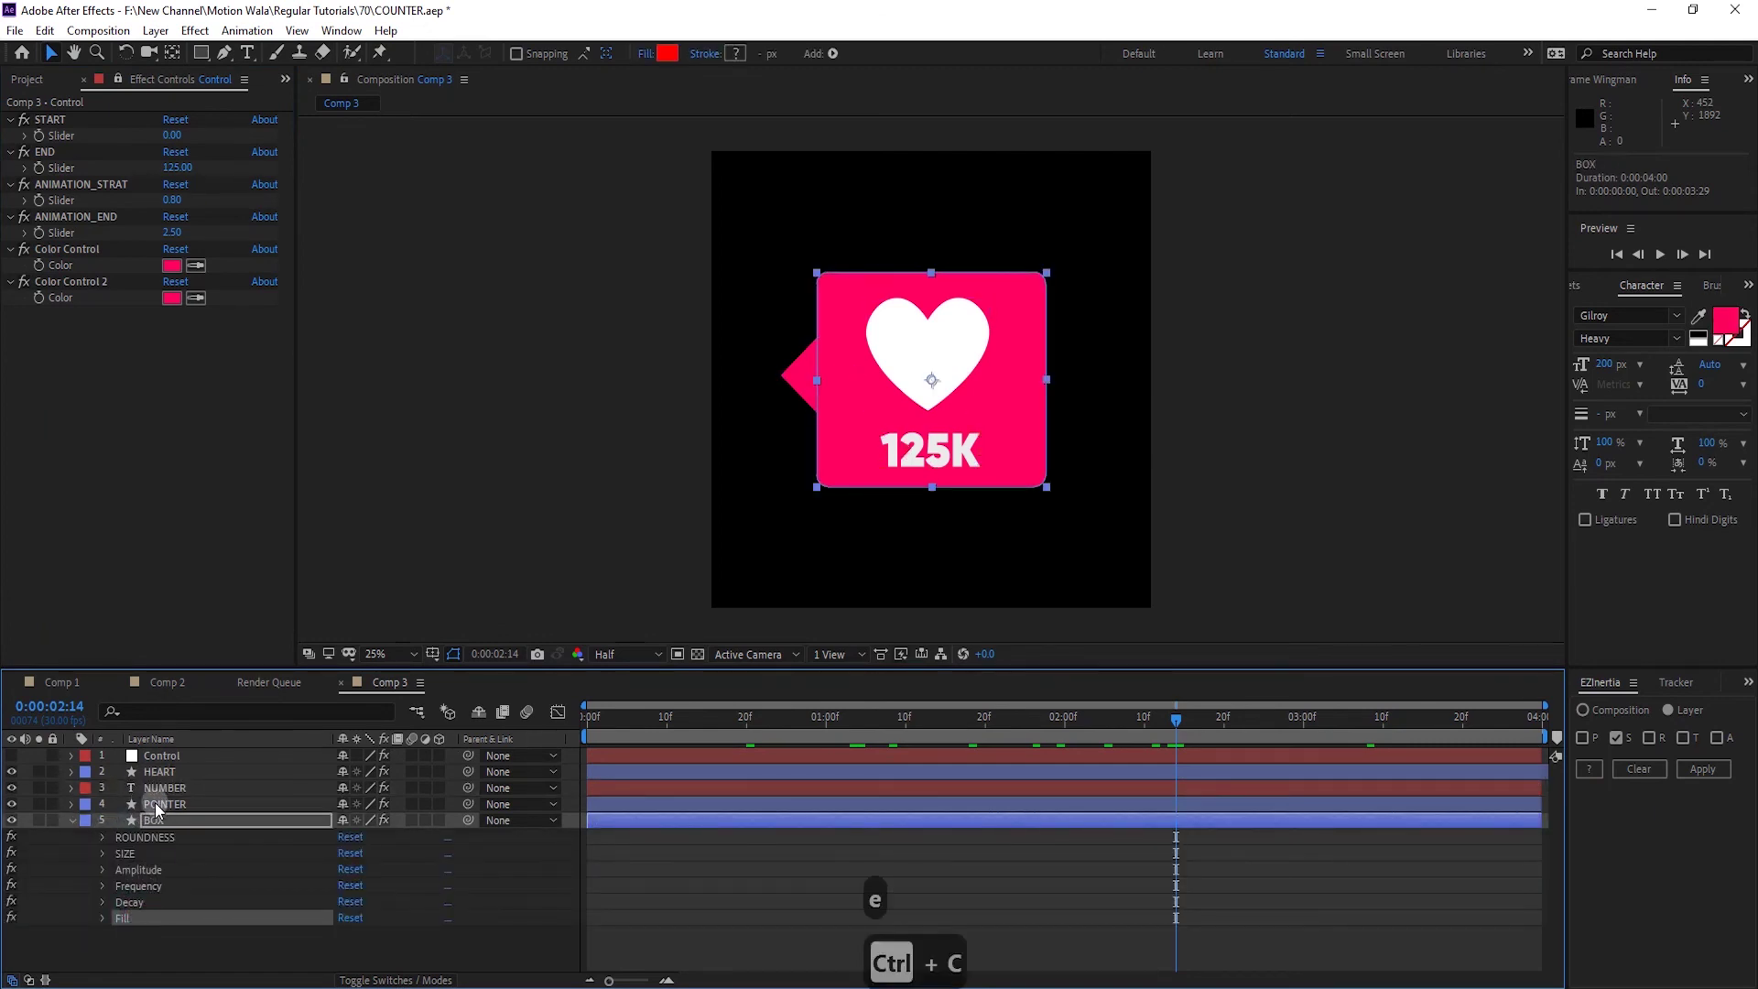
click(154, 788)
key(ctrl+v)
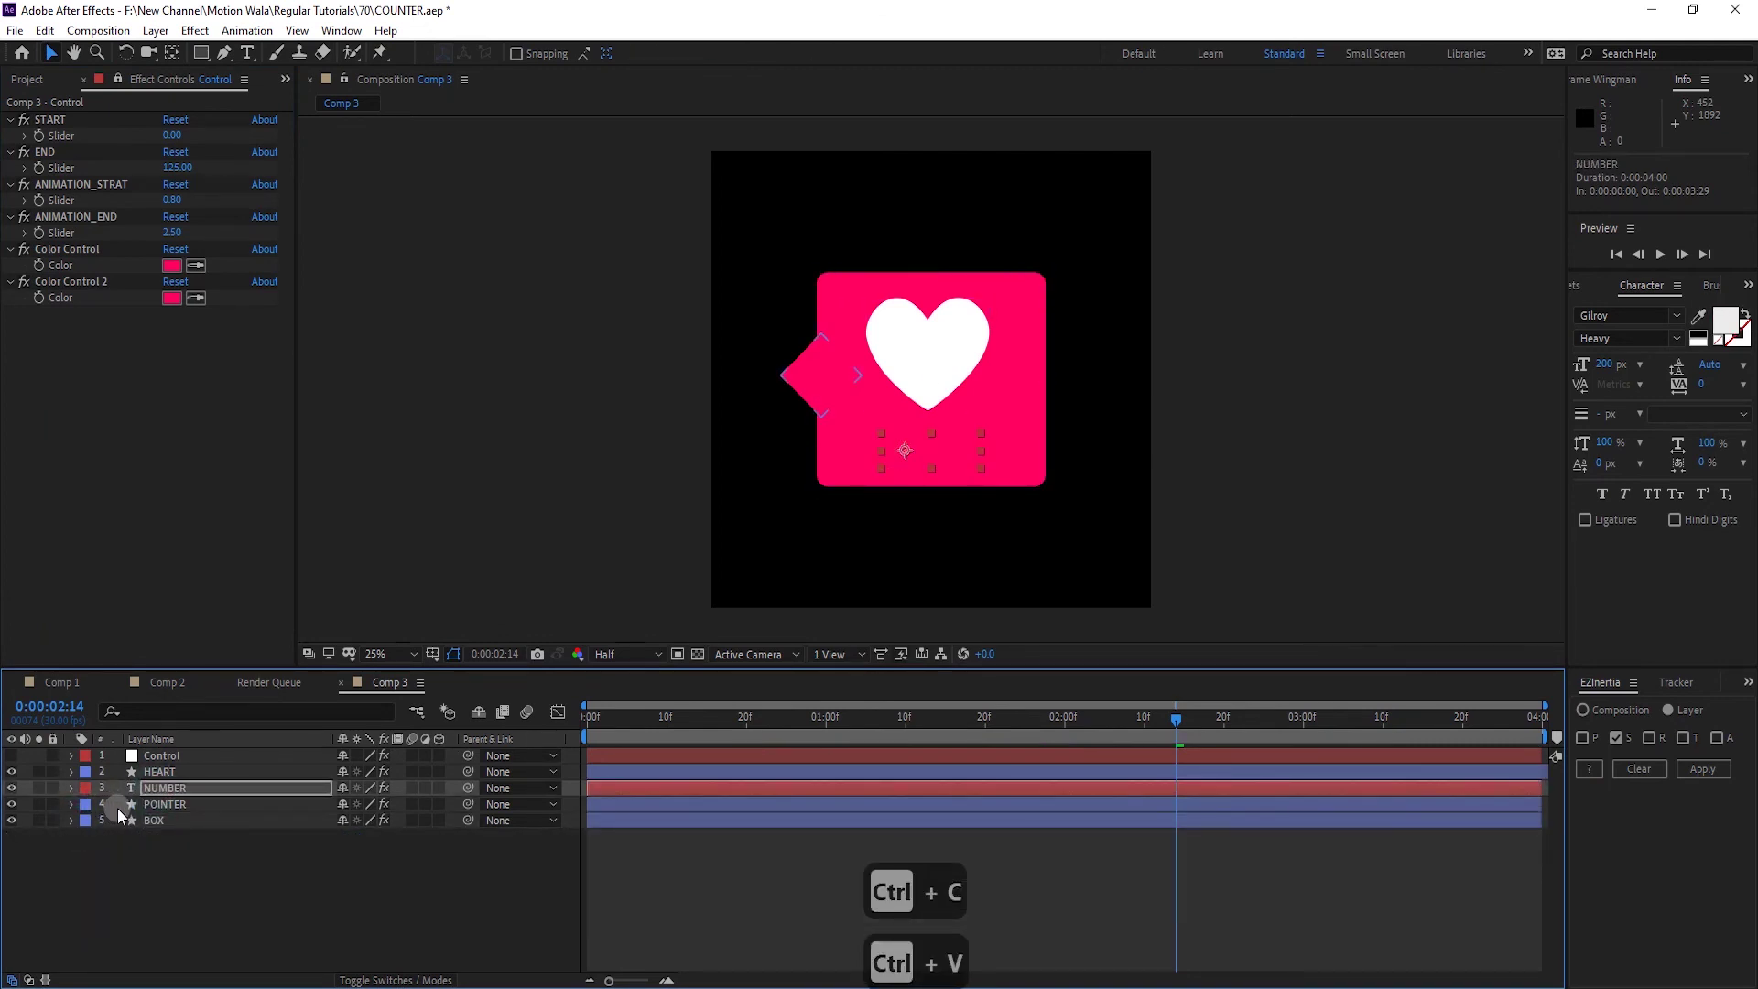
Relink the NUMBER layer's Fill color expression to the Color Control 2 color on the Control layer
key(e)
key(e)
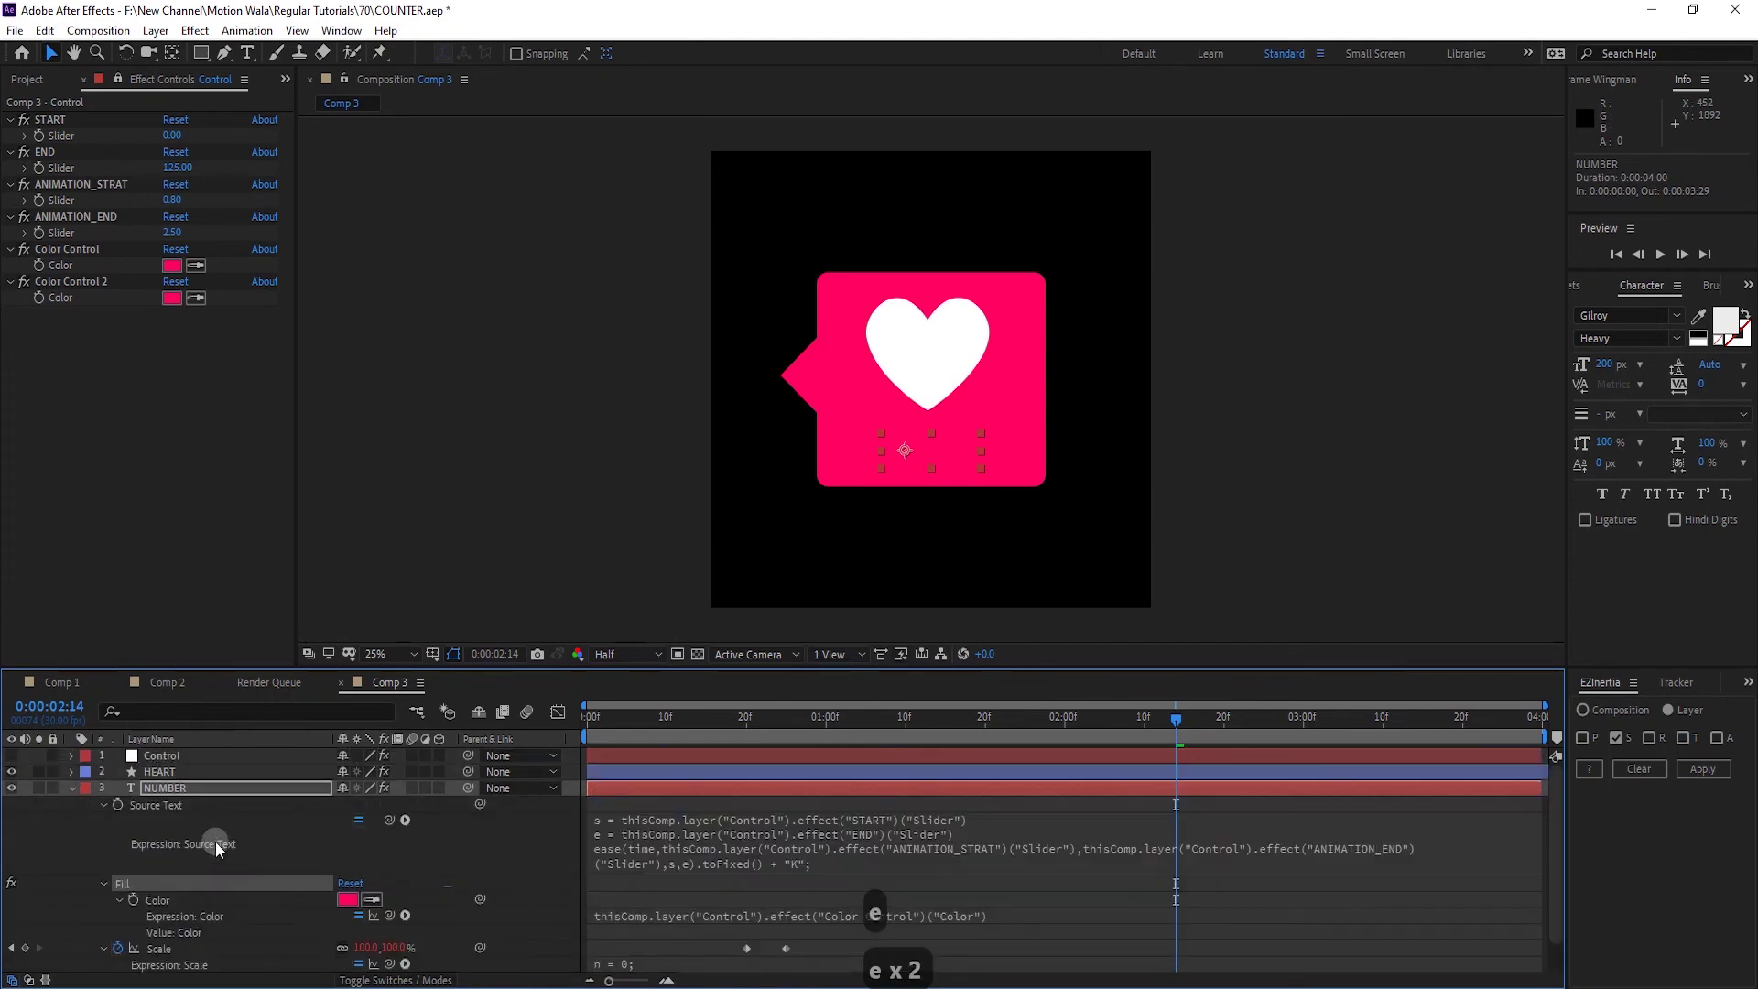
click(156, 853)
click(358, 916)
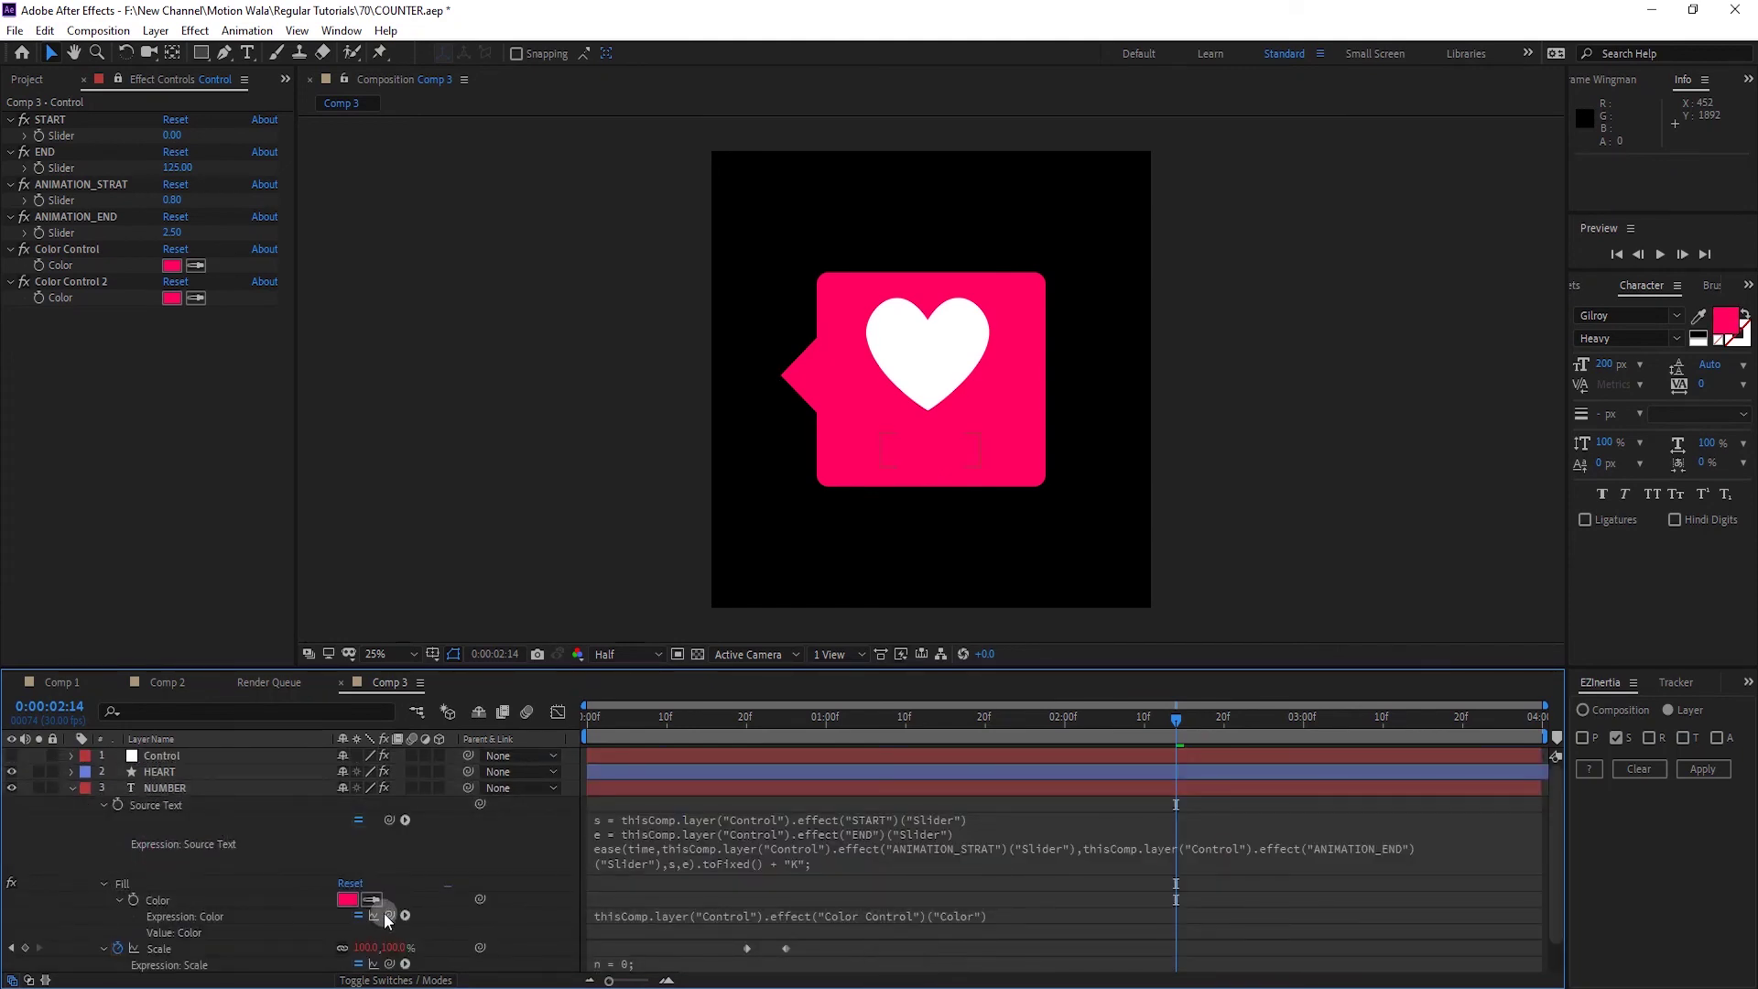
drag(389, 915, 69, 305)
click(78, 855)
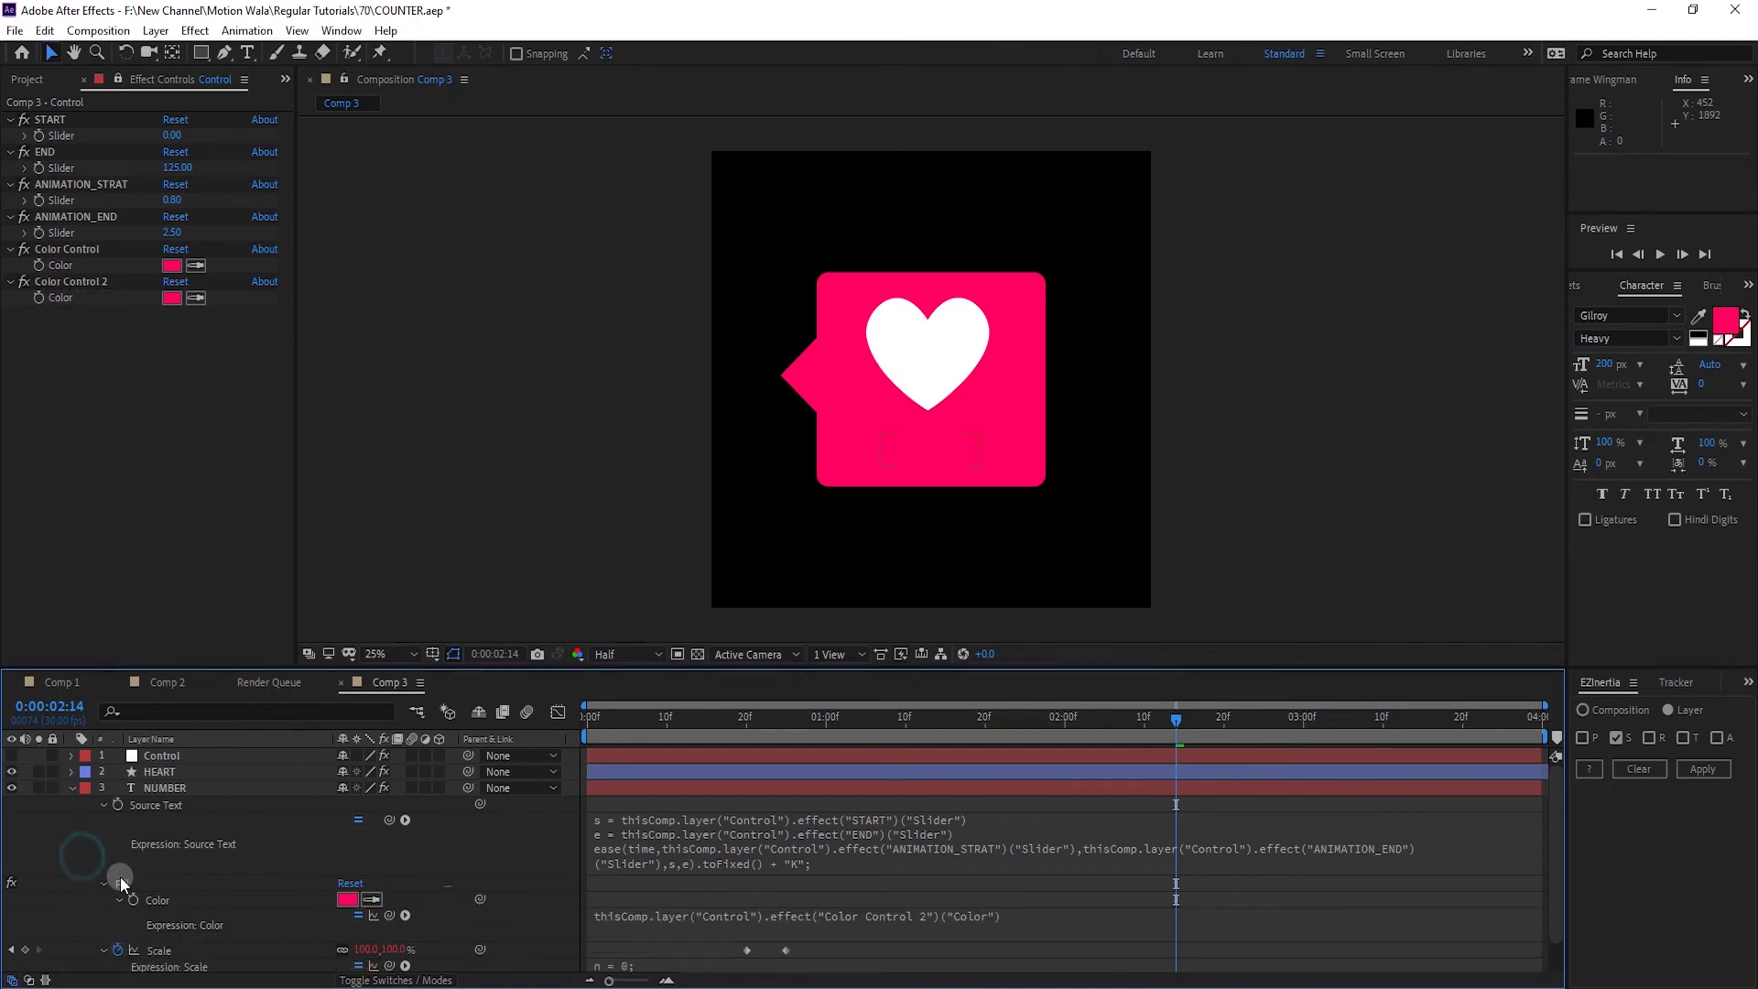
Copy the NUMBER layer's Fill effect onto the HEART layer and collapse the NUMBER layer's properties
click(124, 884)
click(104, 883)
scroll(119, 842, down, 2)
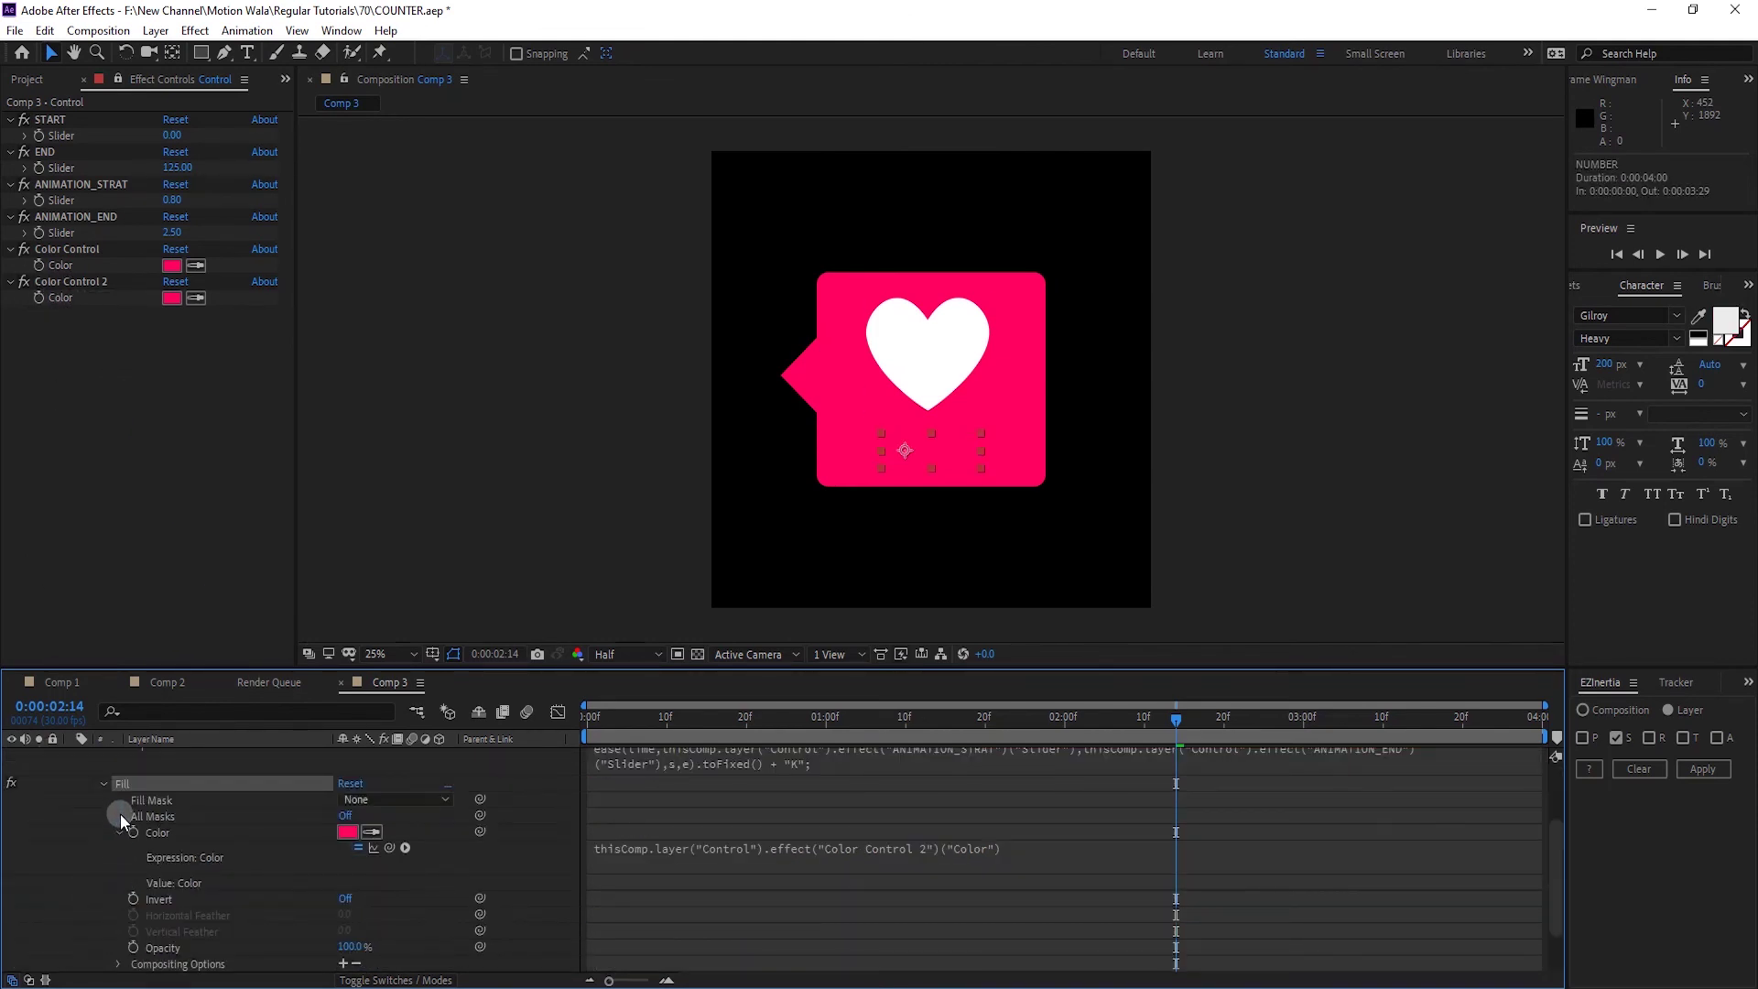
key(ctrl+c)
key(ctrl+v)
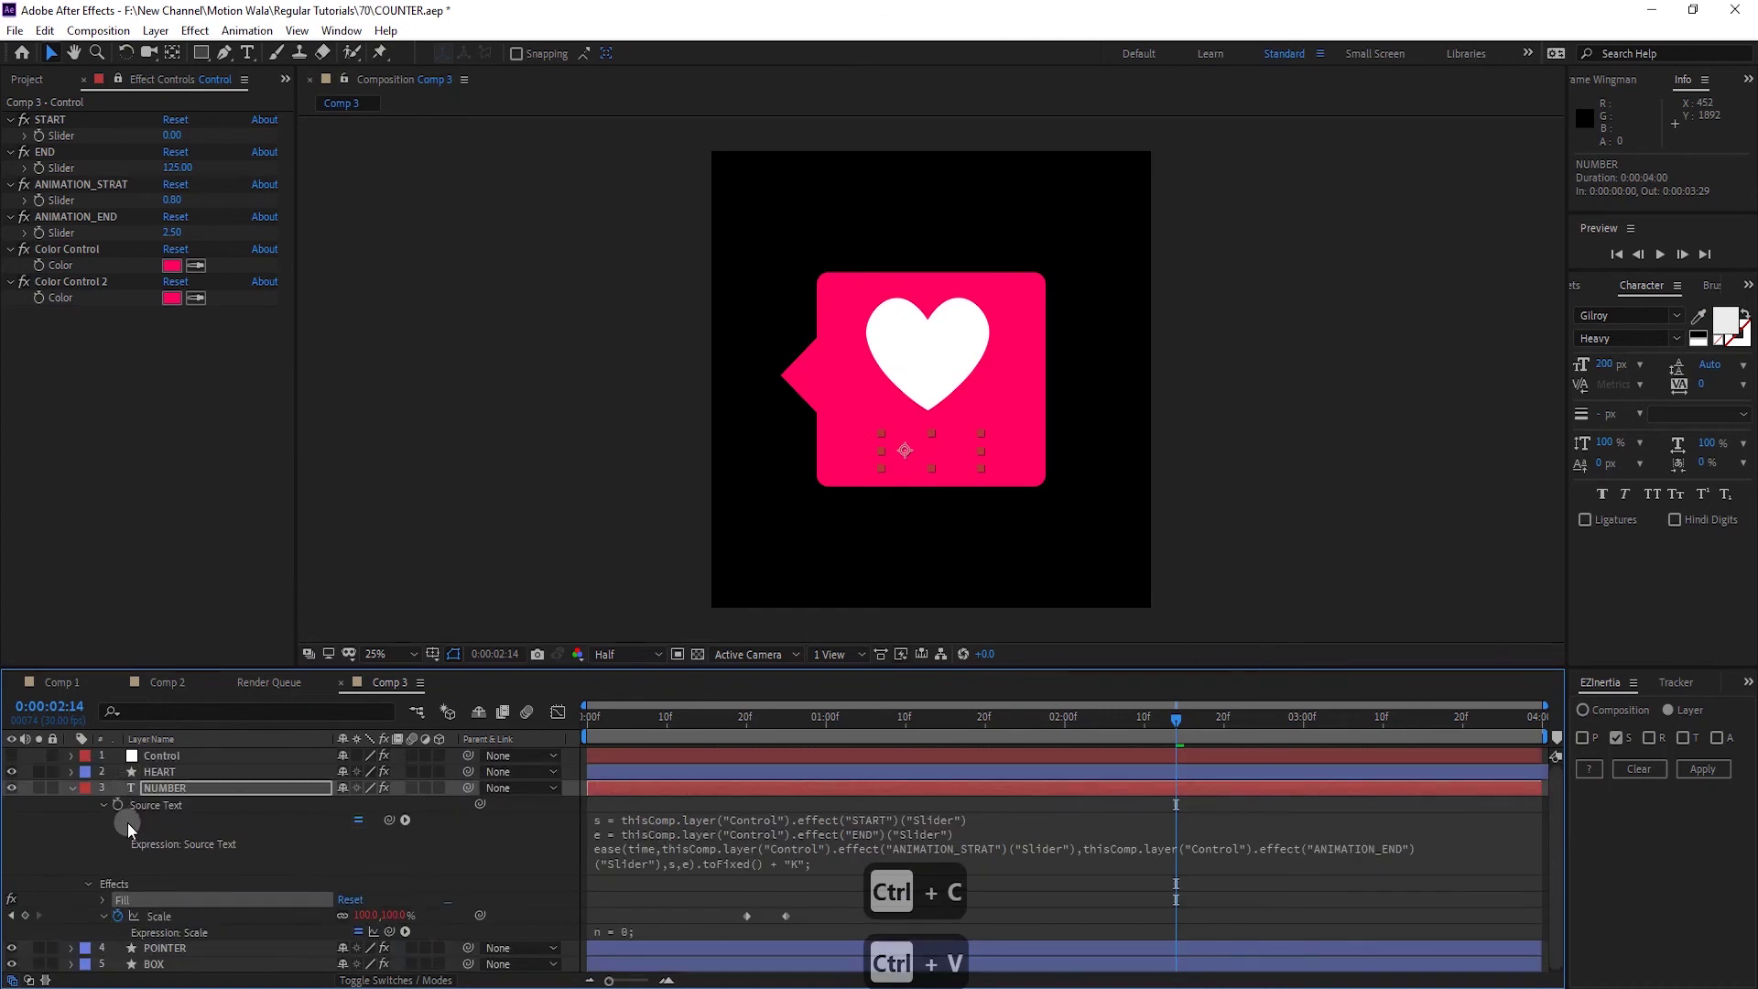
click(151, 774)
key(ctrl+v)
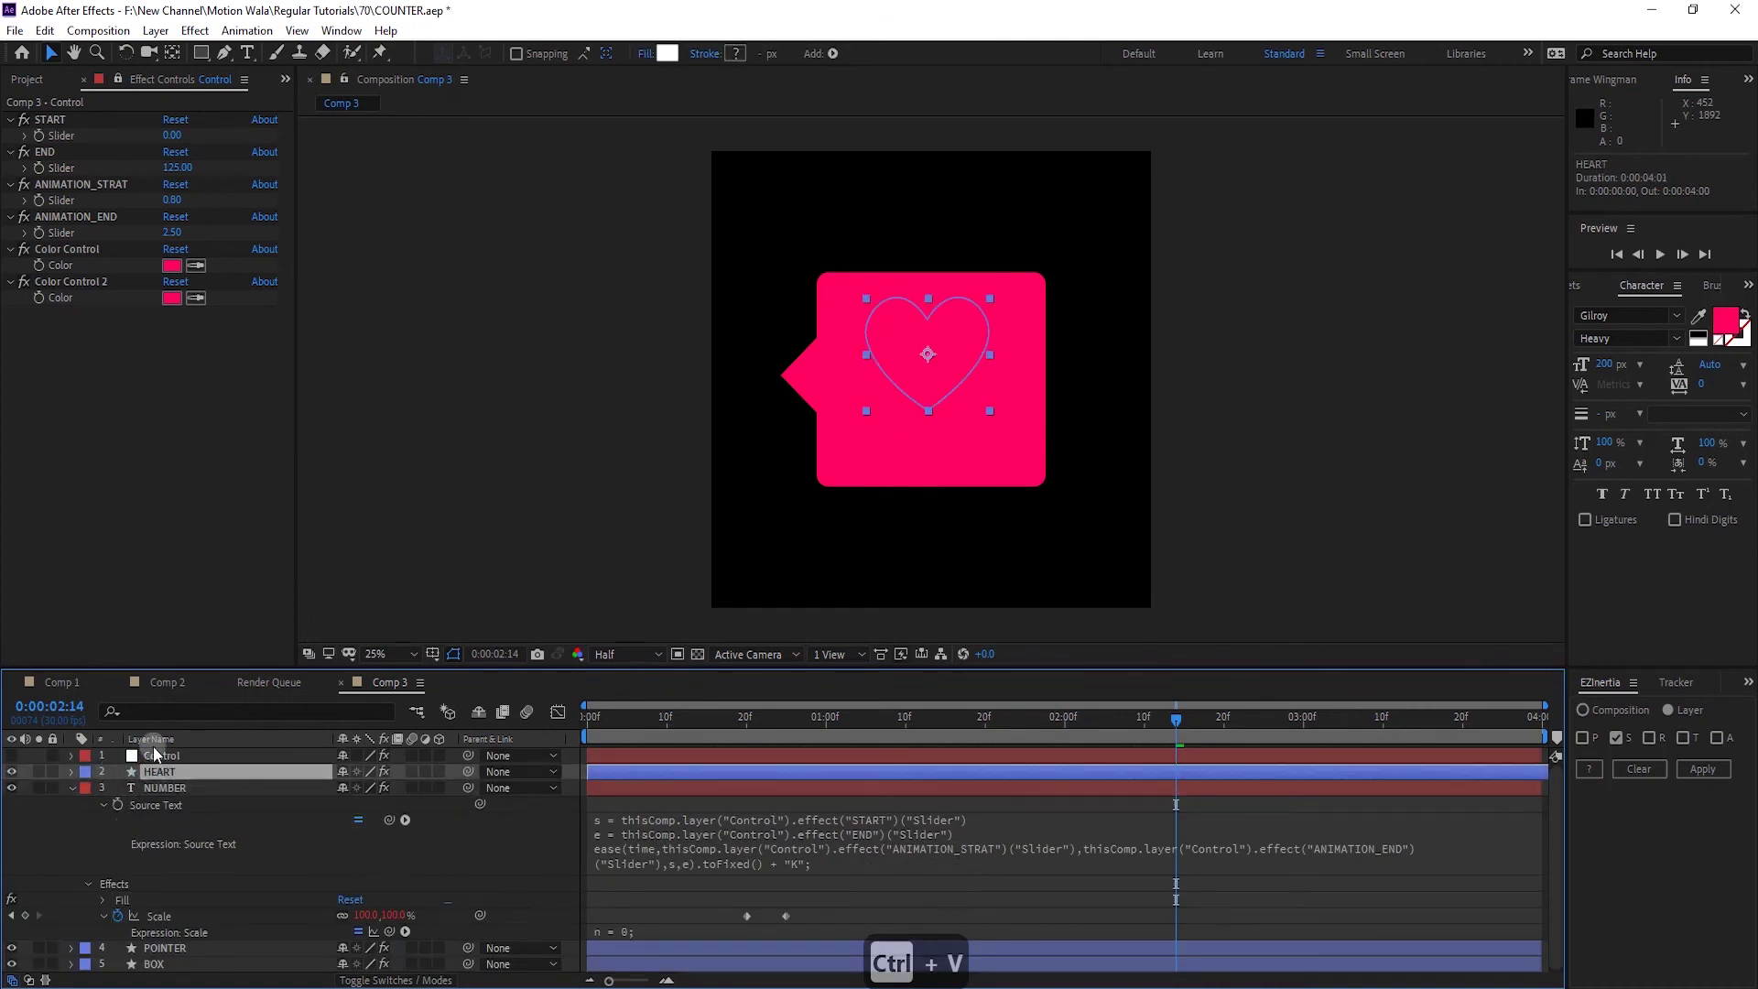
click(73, 787)
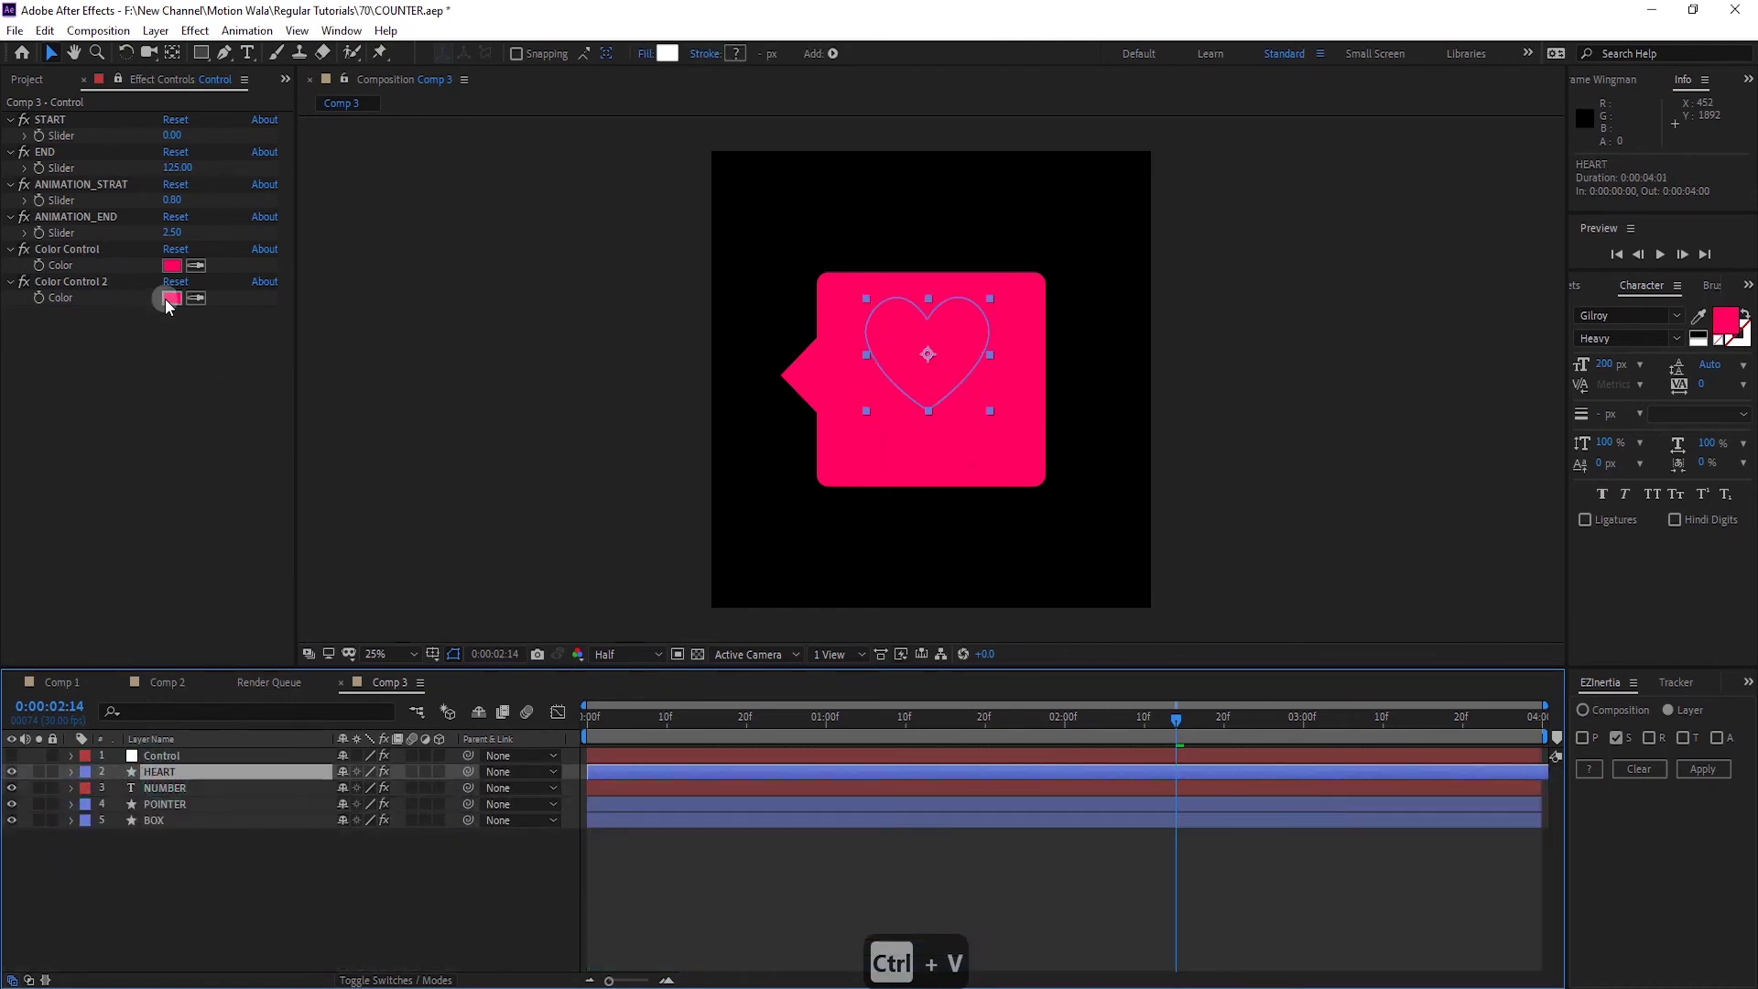
Set the Control layer's Color Control 2 color to white
click(169, 298)
key(ctrl+v)
key(Return)
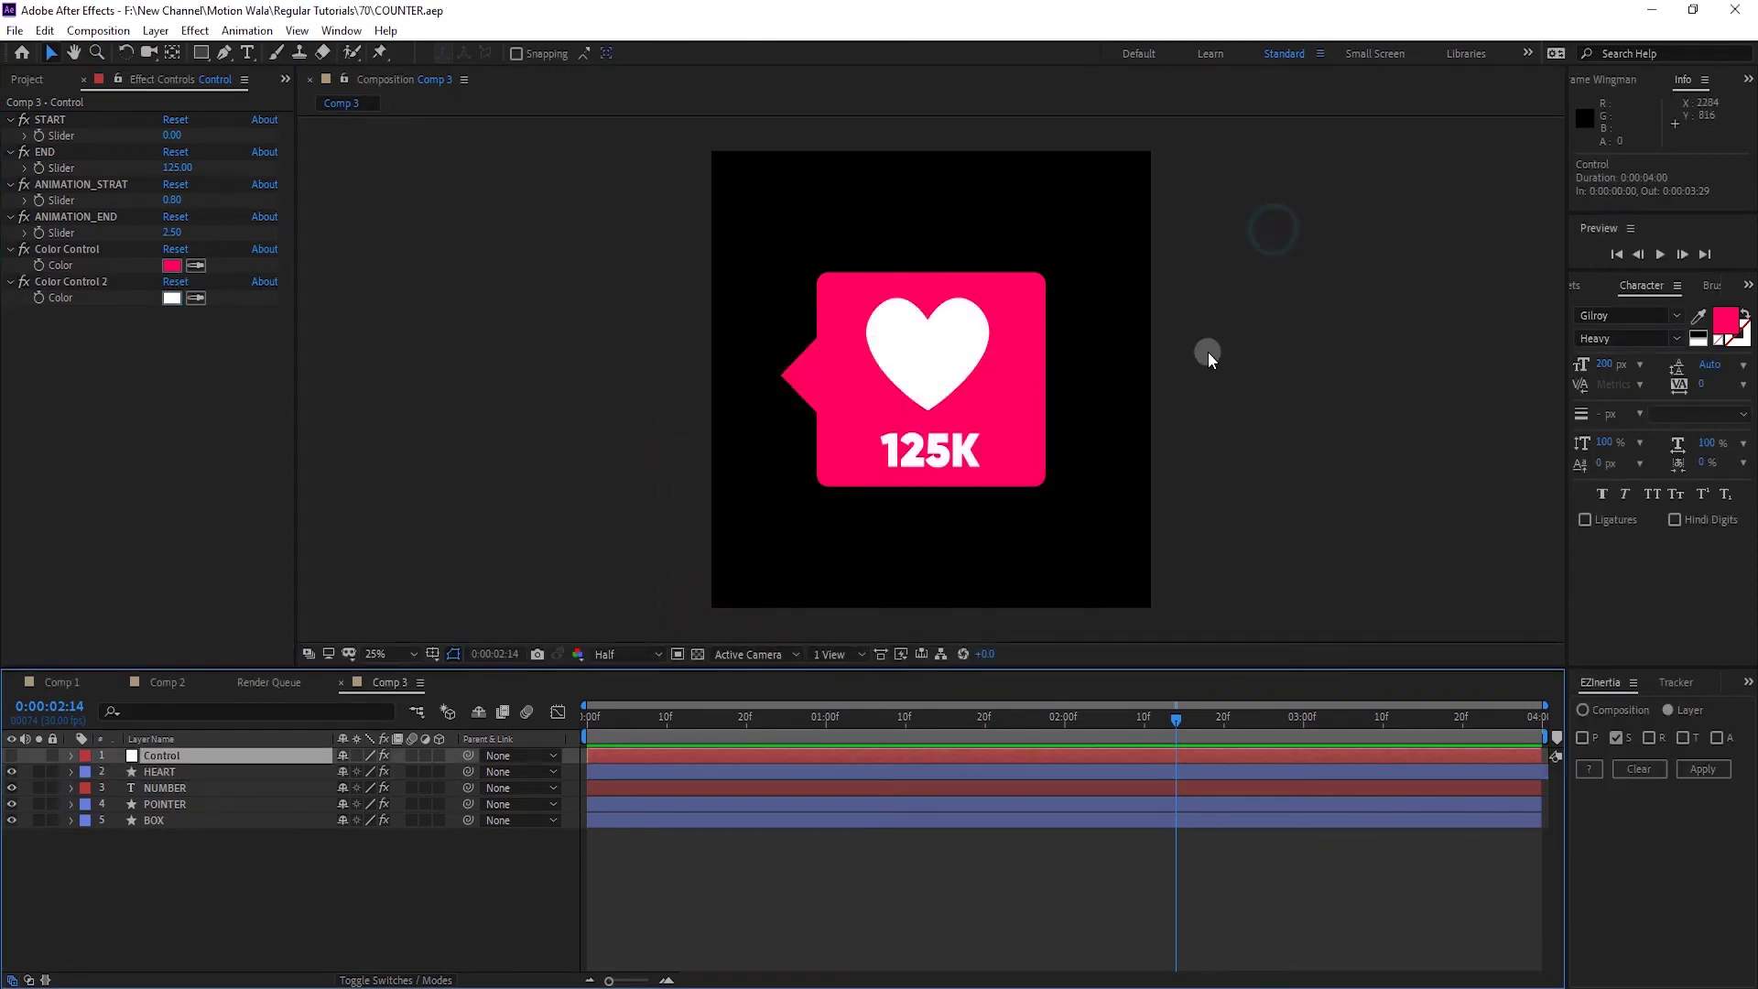
Create a hidden null object named END directly beneath the Control layer
click(156, 30)
mouse_move(174, 43)
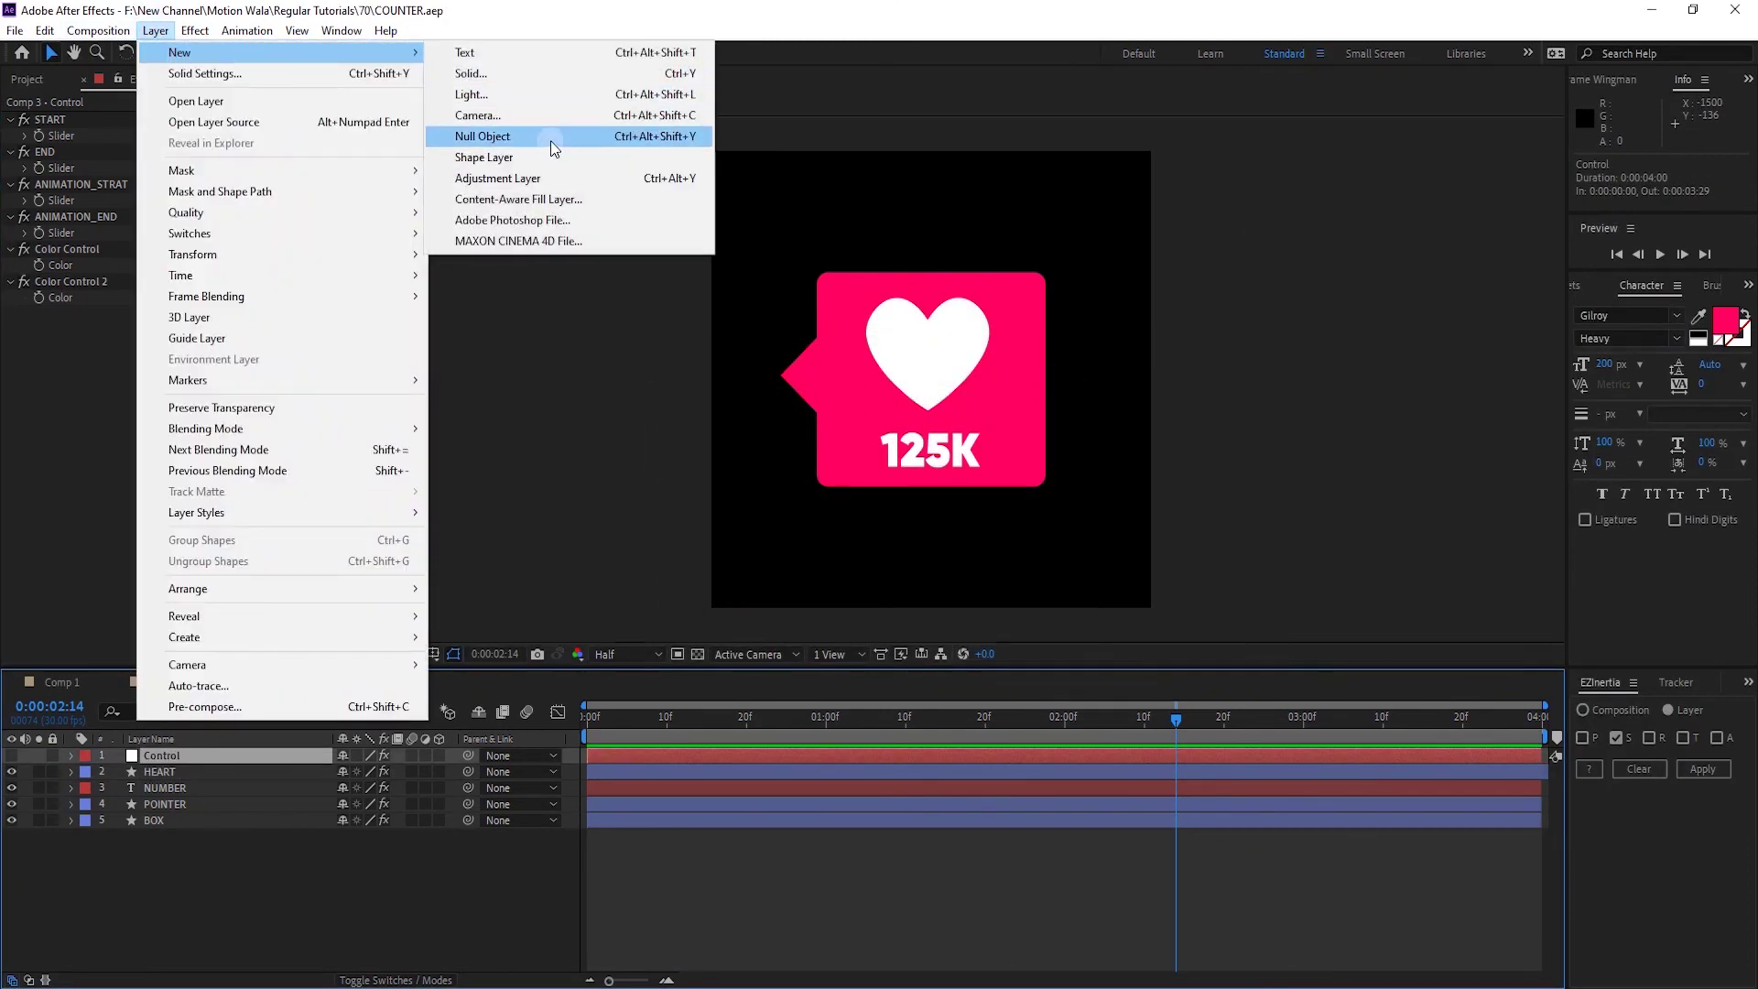
click(549, 139)
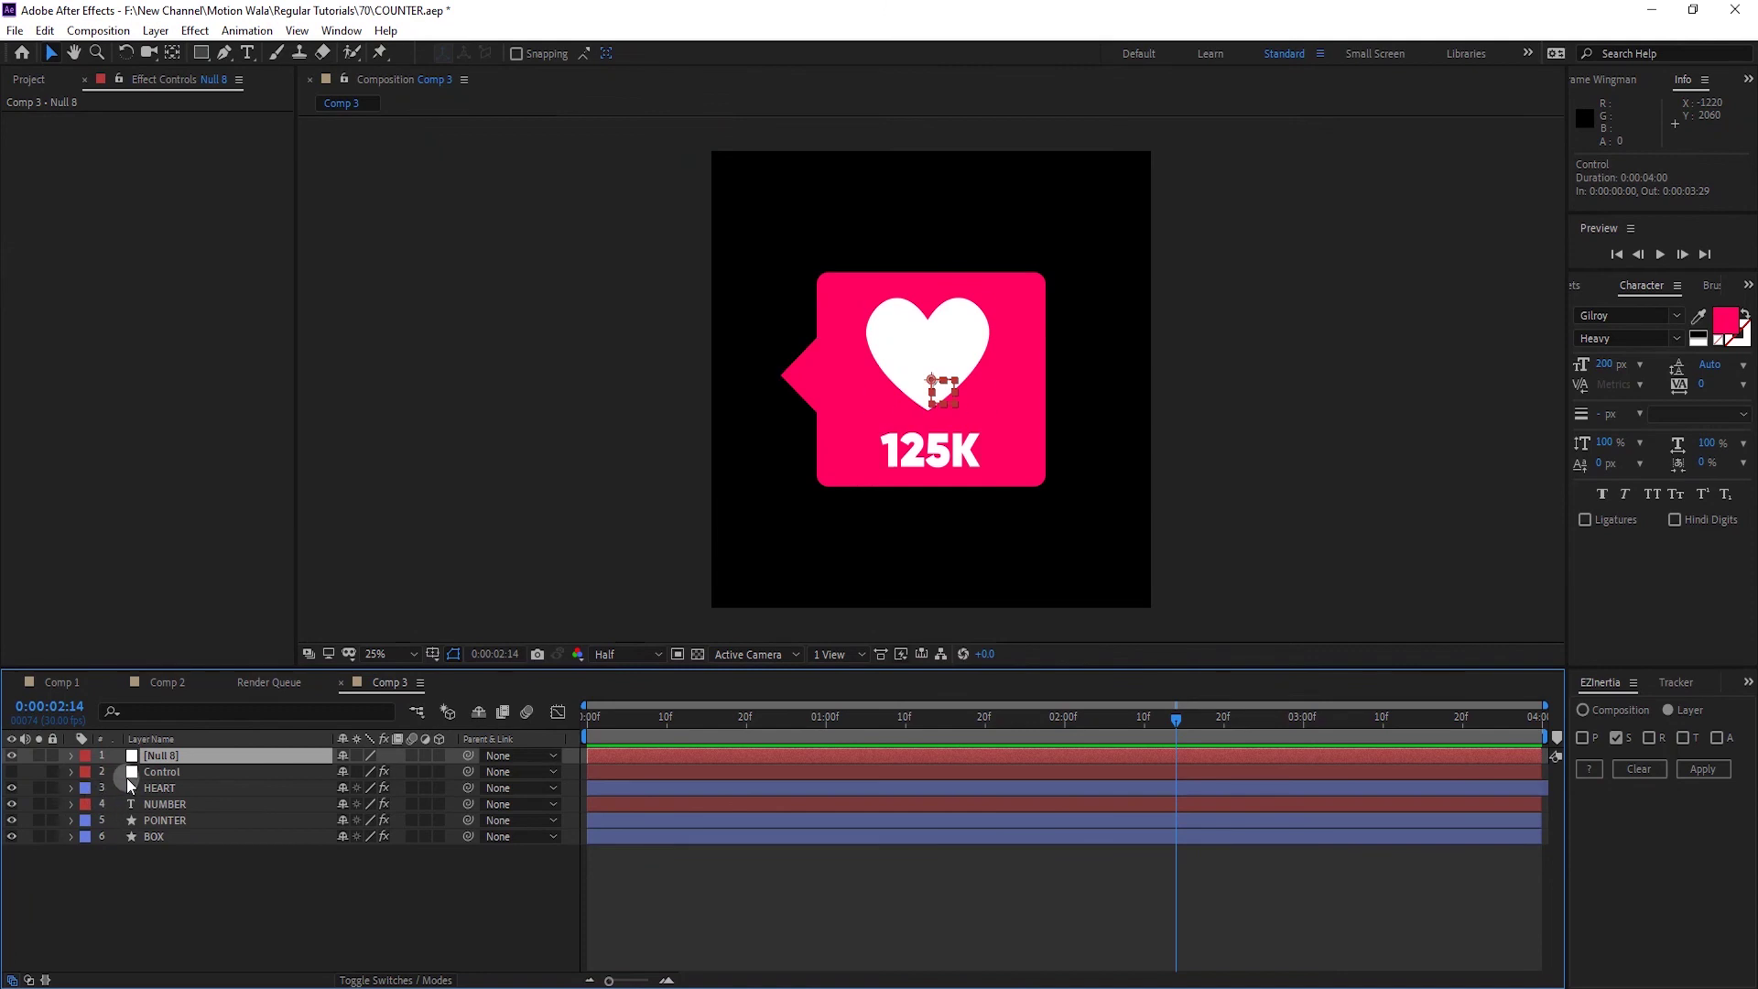
key(Return)
text(END]\)
key(BackSpace)
key(BackSpace)
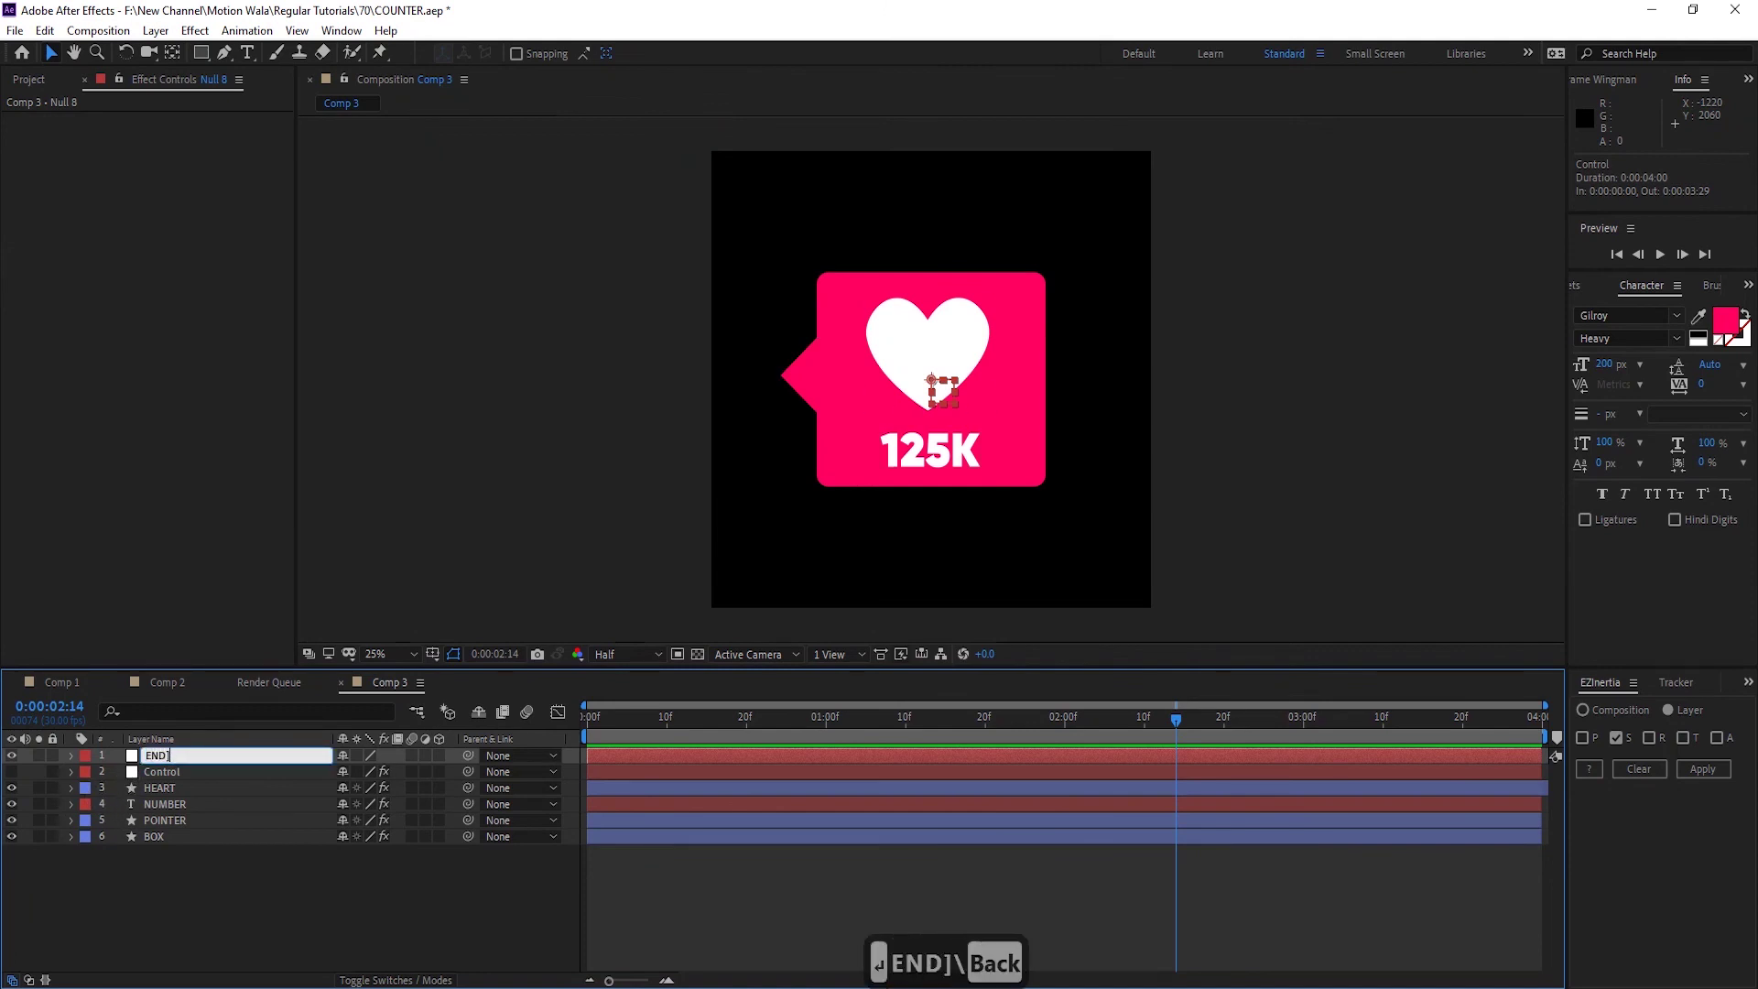
key(Return)
click(11, 756)
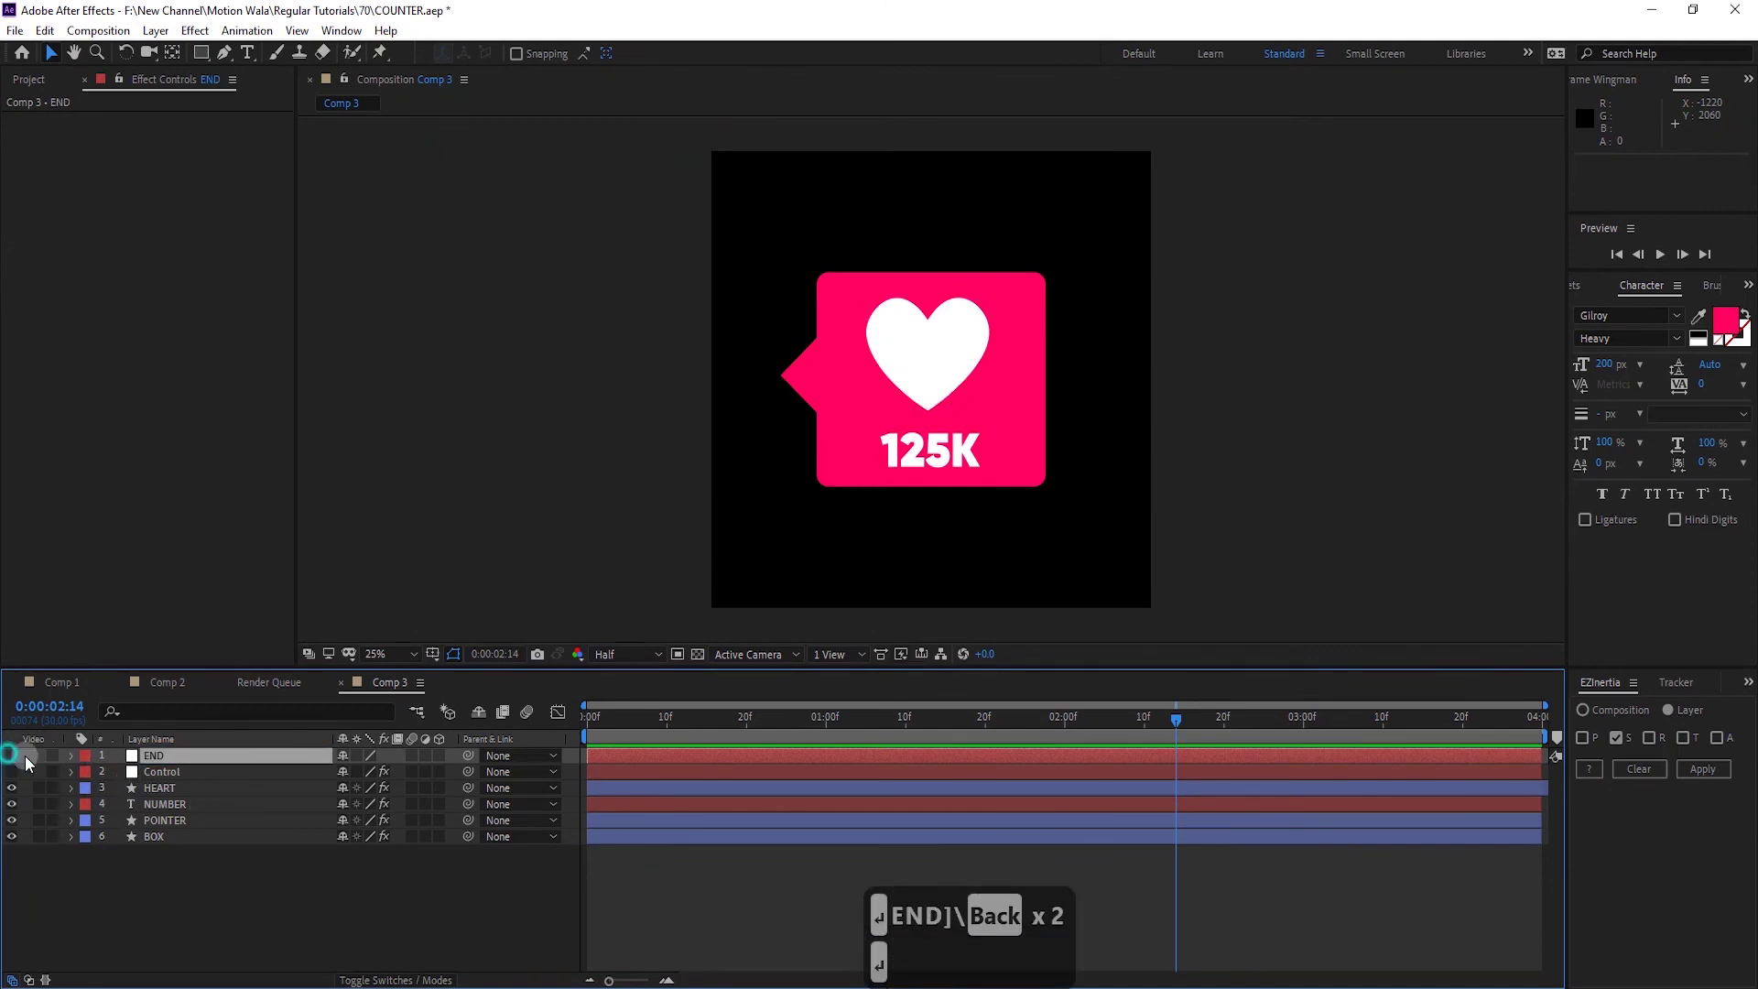
mouse_move(158, 756)
mouse_down()
mouse_move(162, 800)
mouse_move(168, 778)
mouse_up()
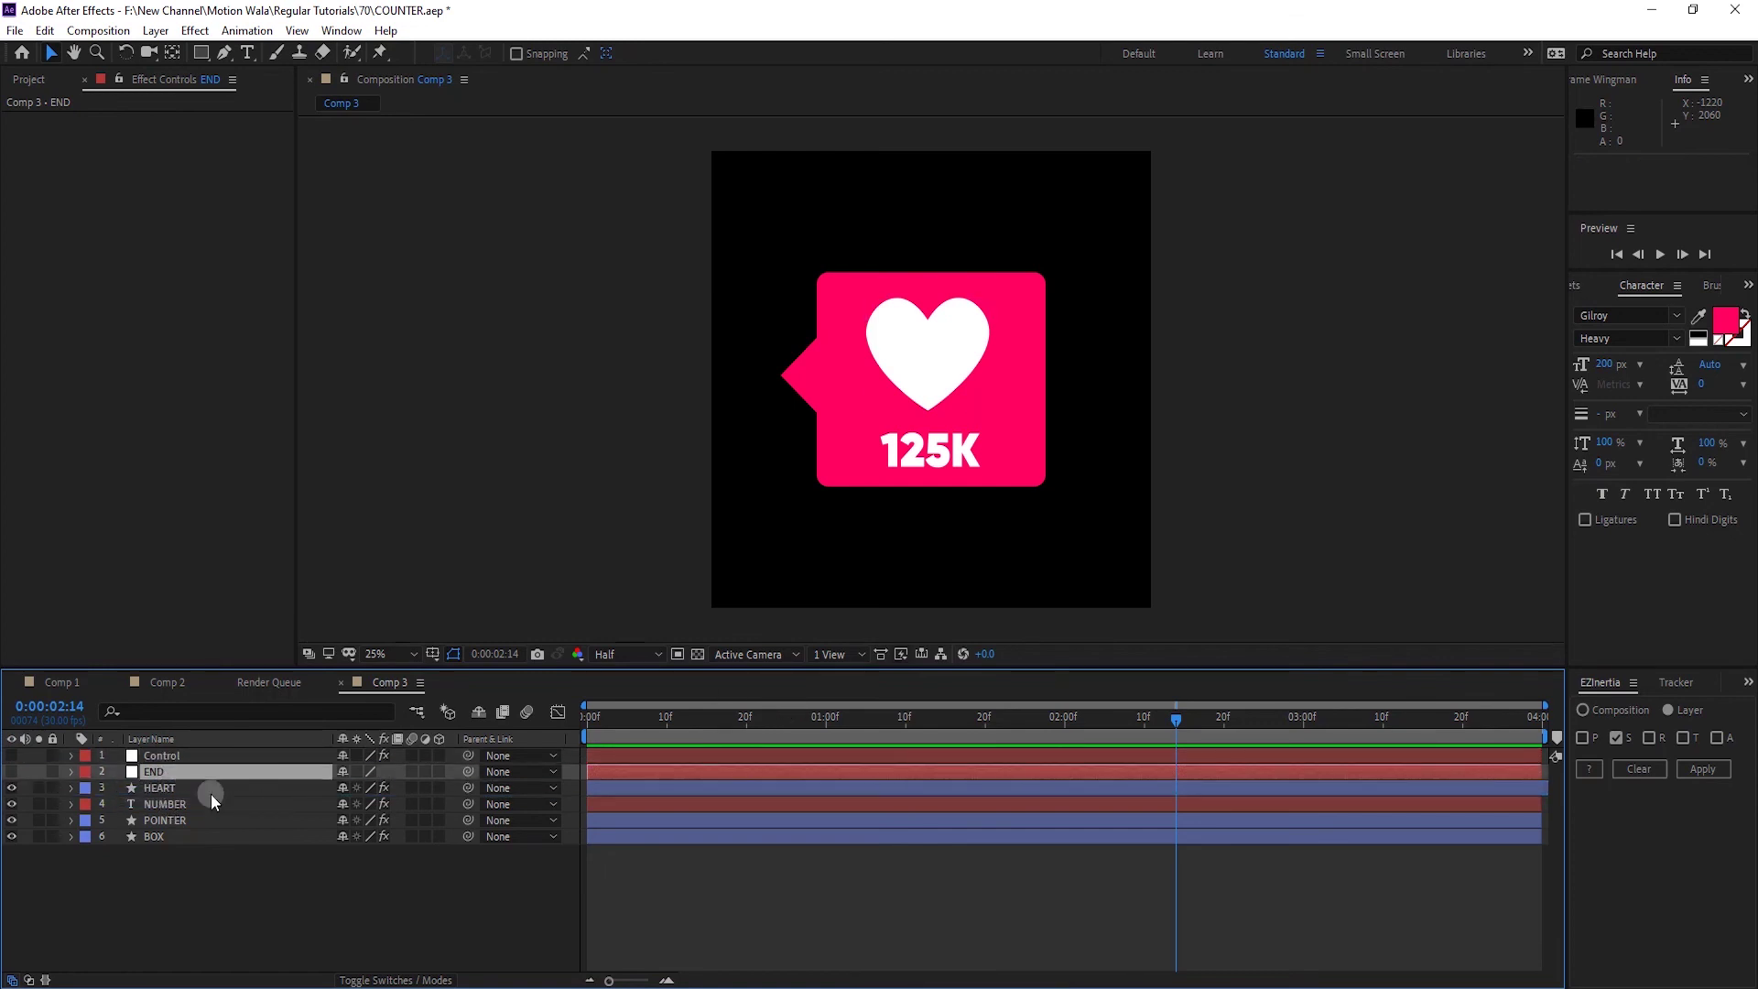
Parent the HEART, NUMBER, POINTER and BOX layers to the END null
click(158, 791)
shift+click(157, 836)
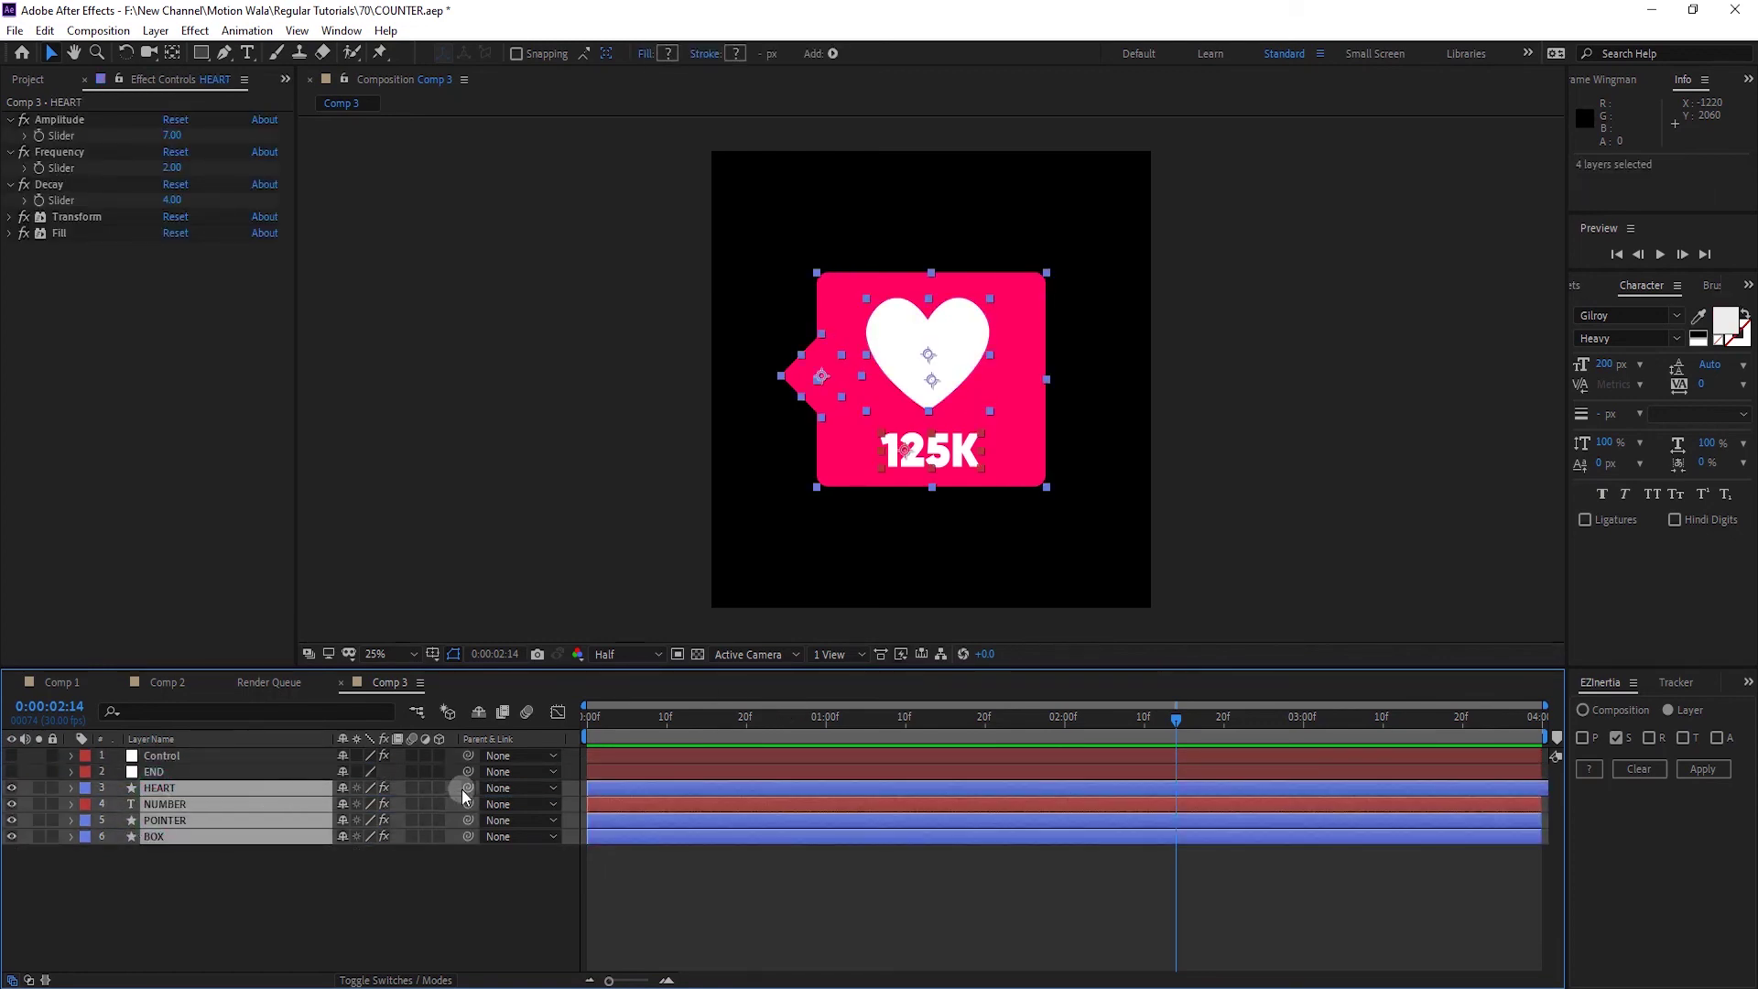
drag(466, 788, 160, 771)
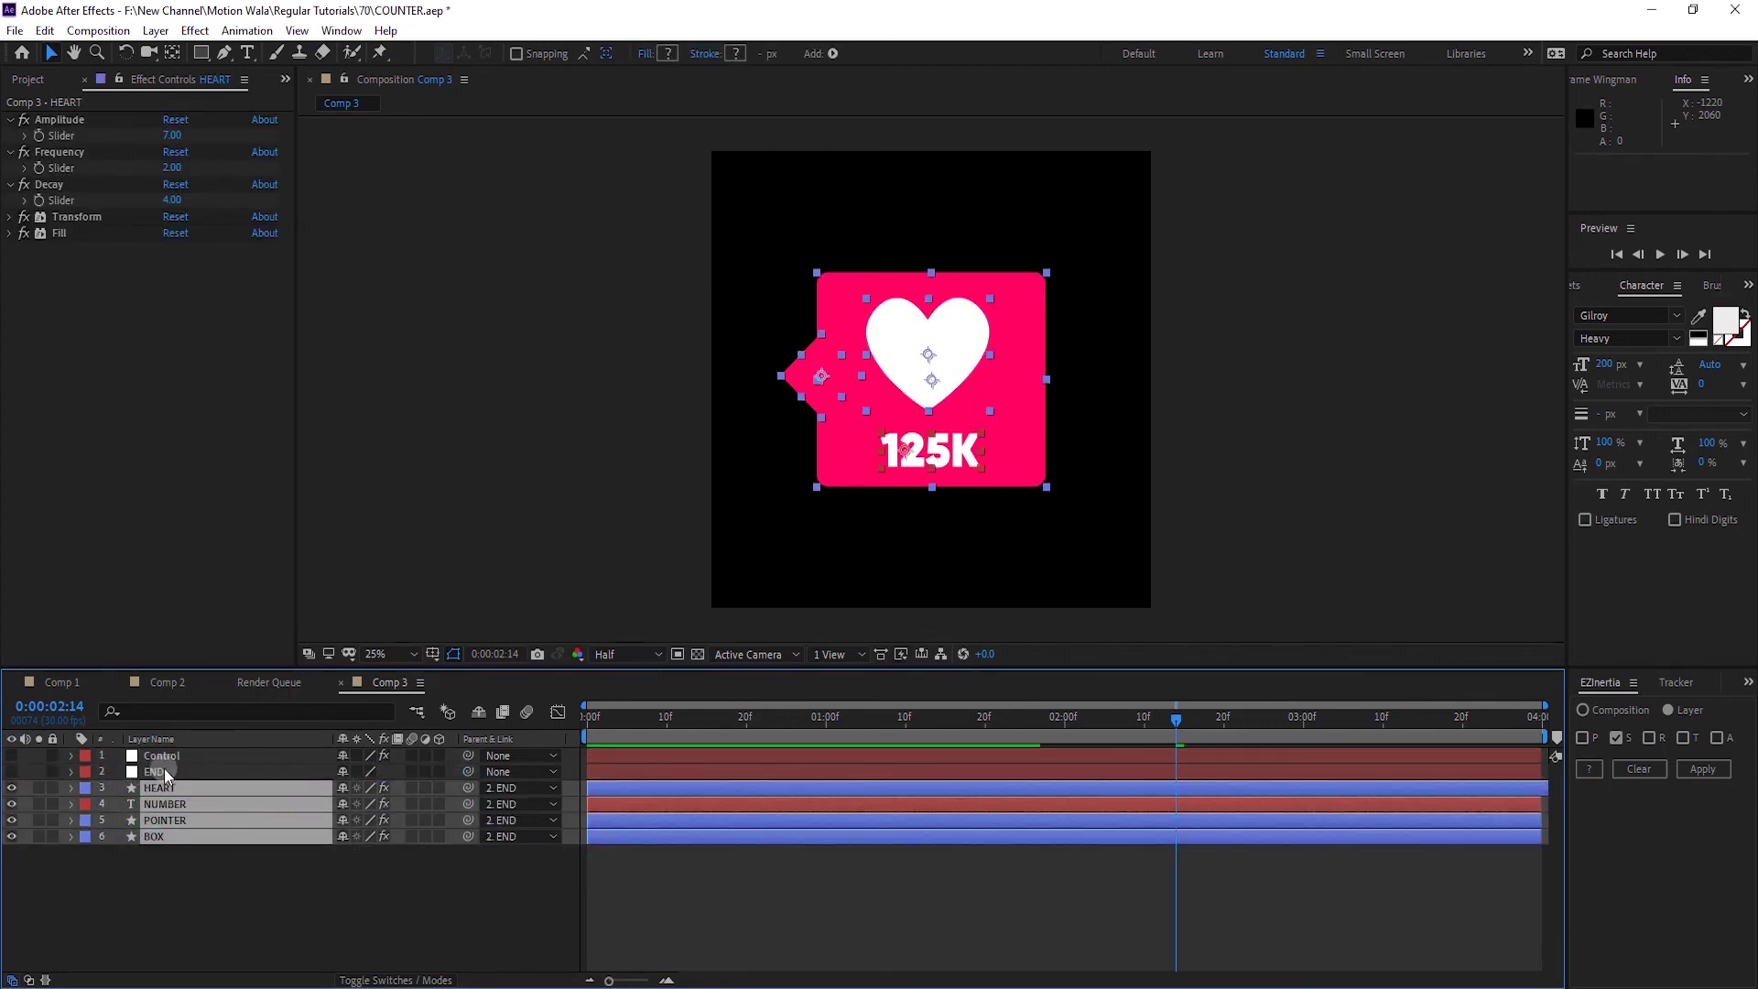
click(155, 772)
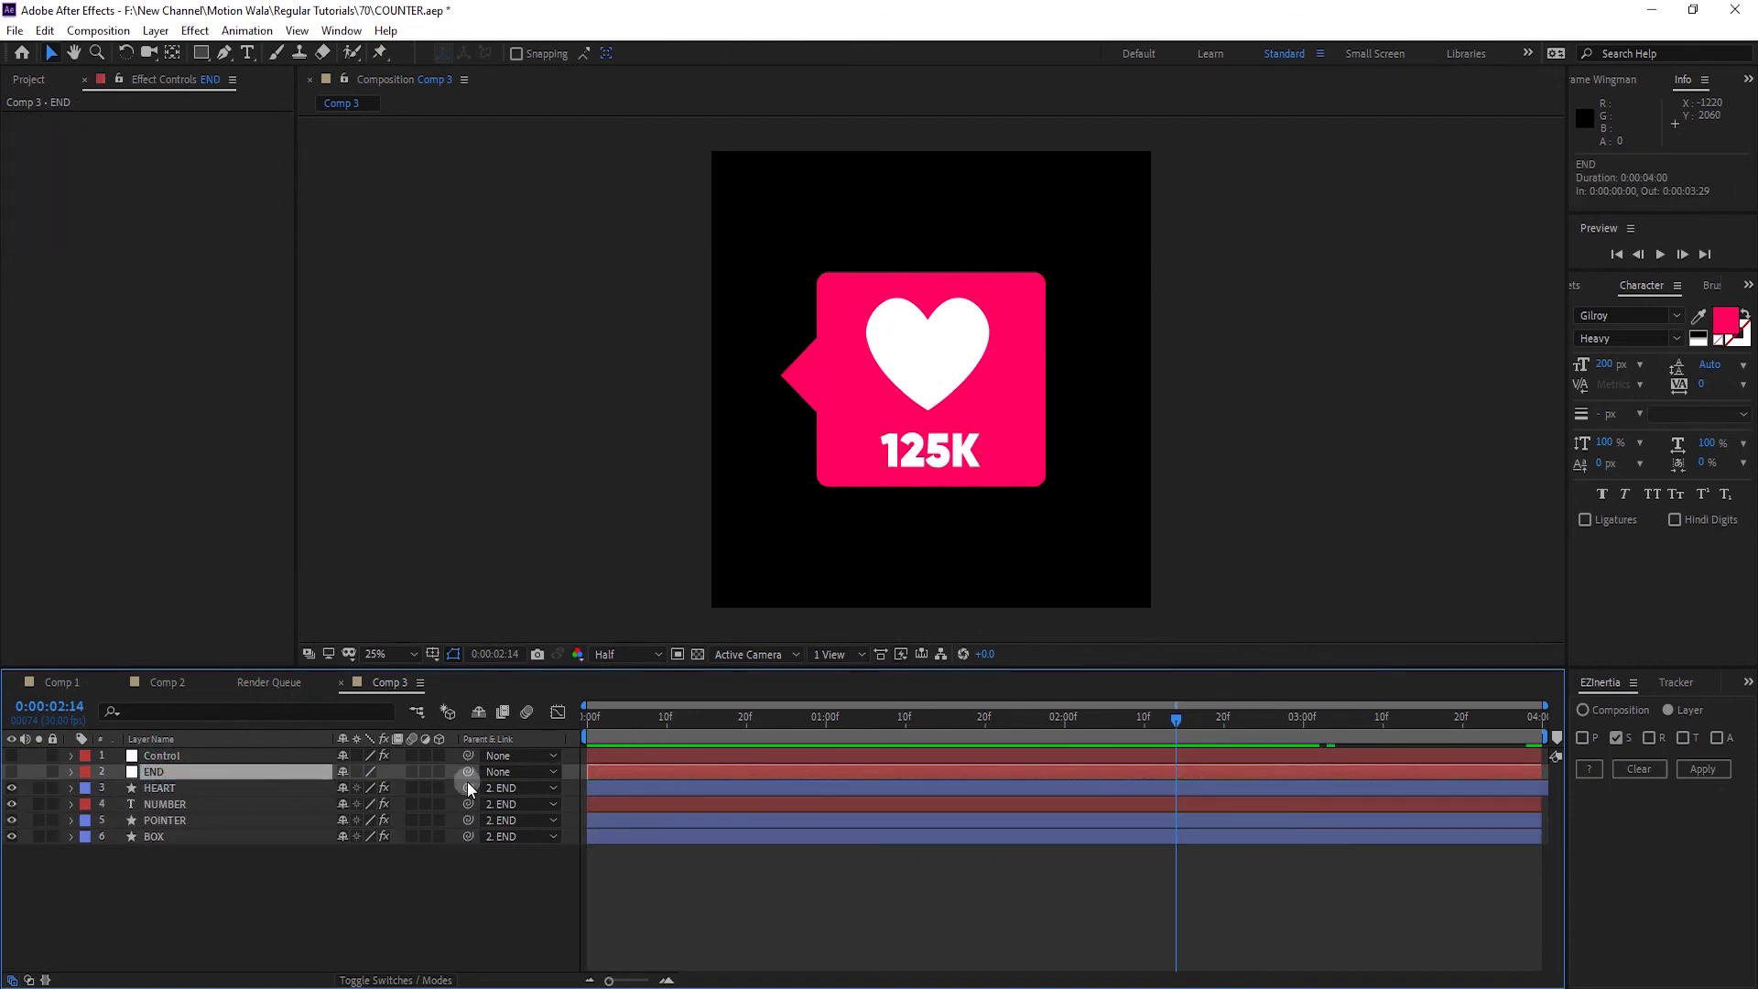
right_click(466, 743)
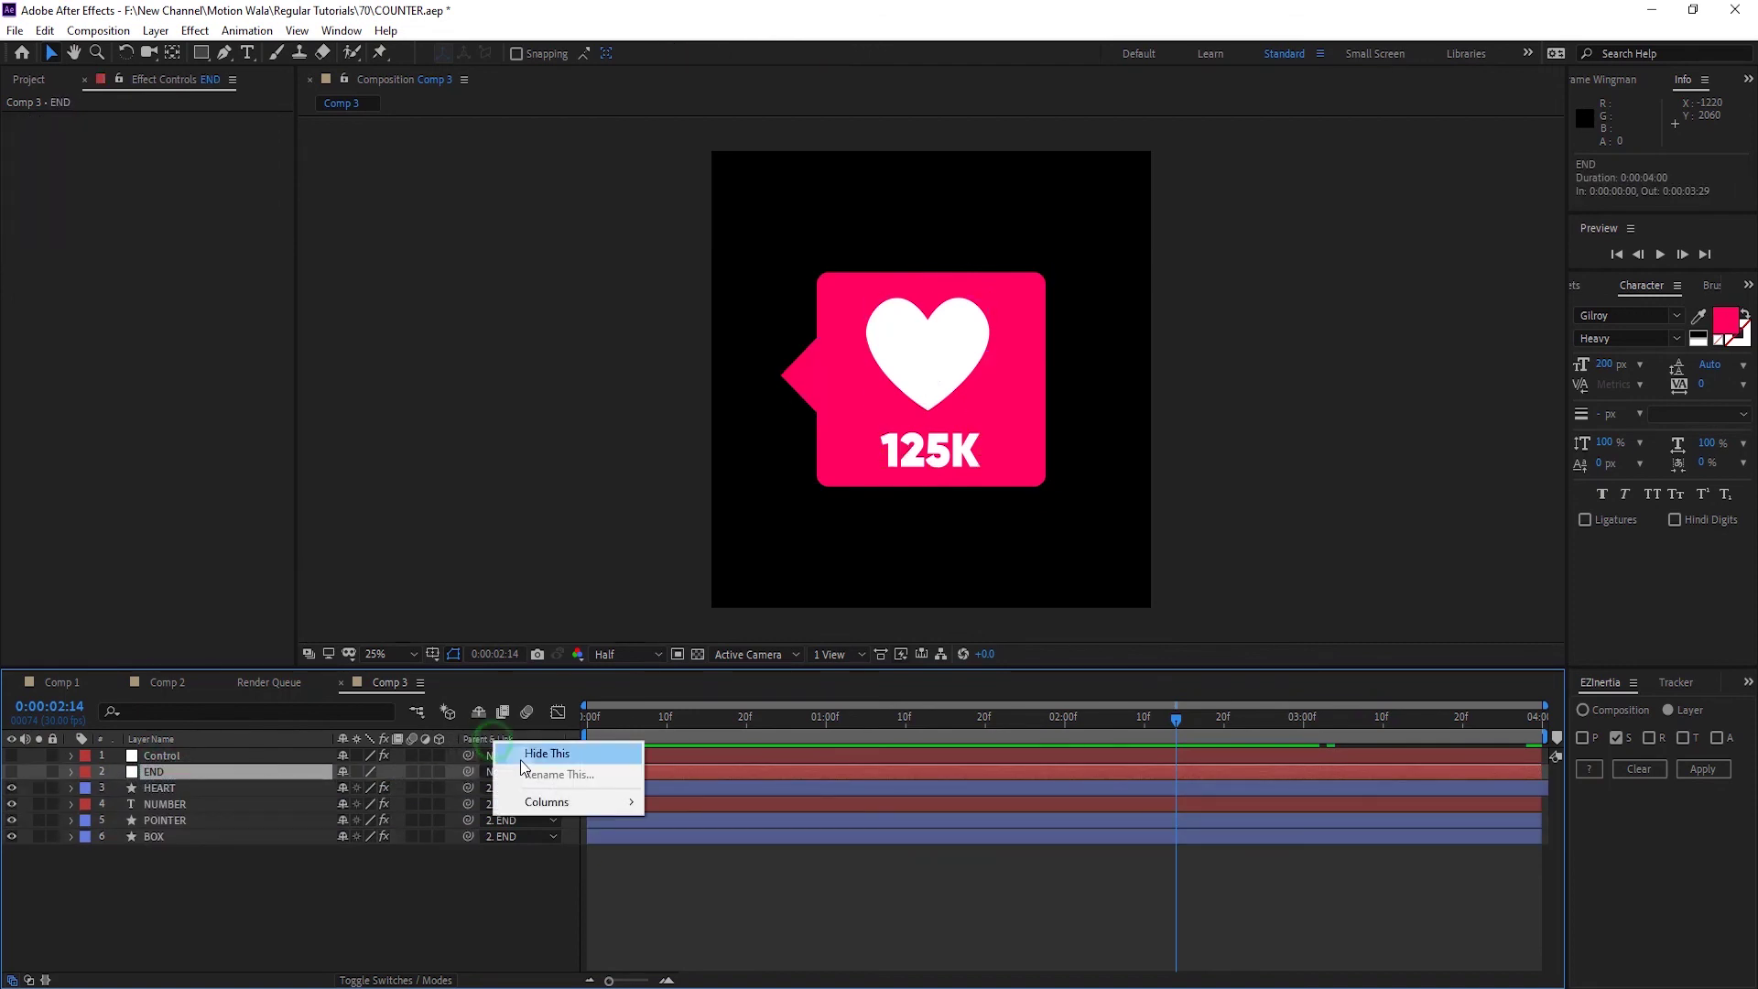
mouse_move(536, 800)
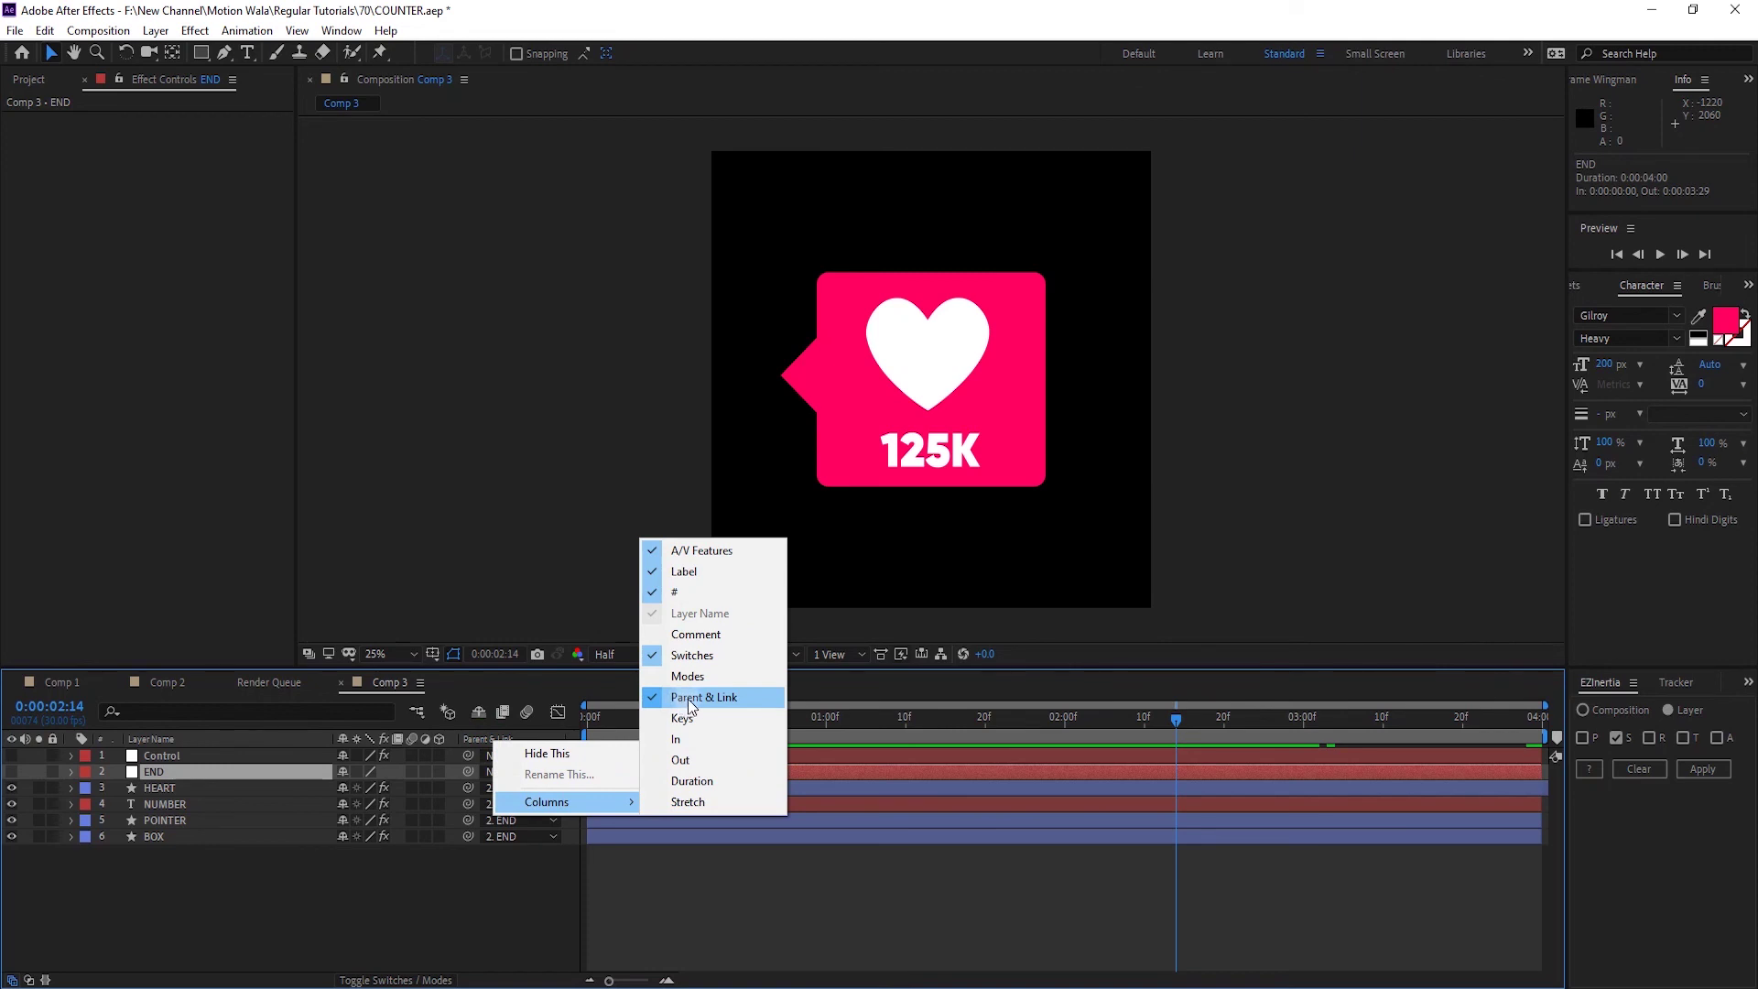
click(370, 907)
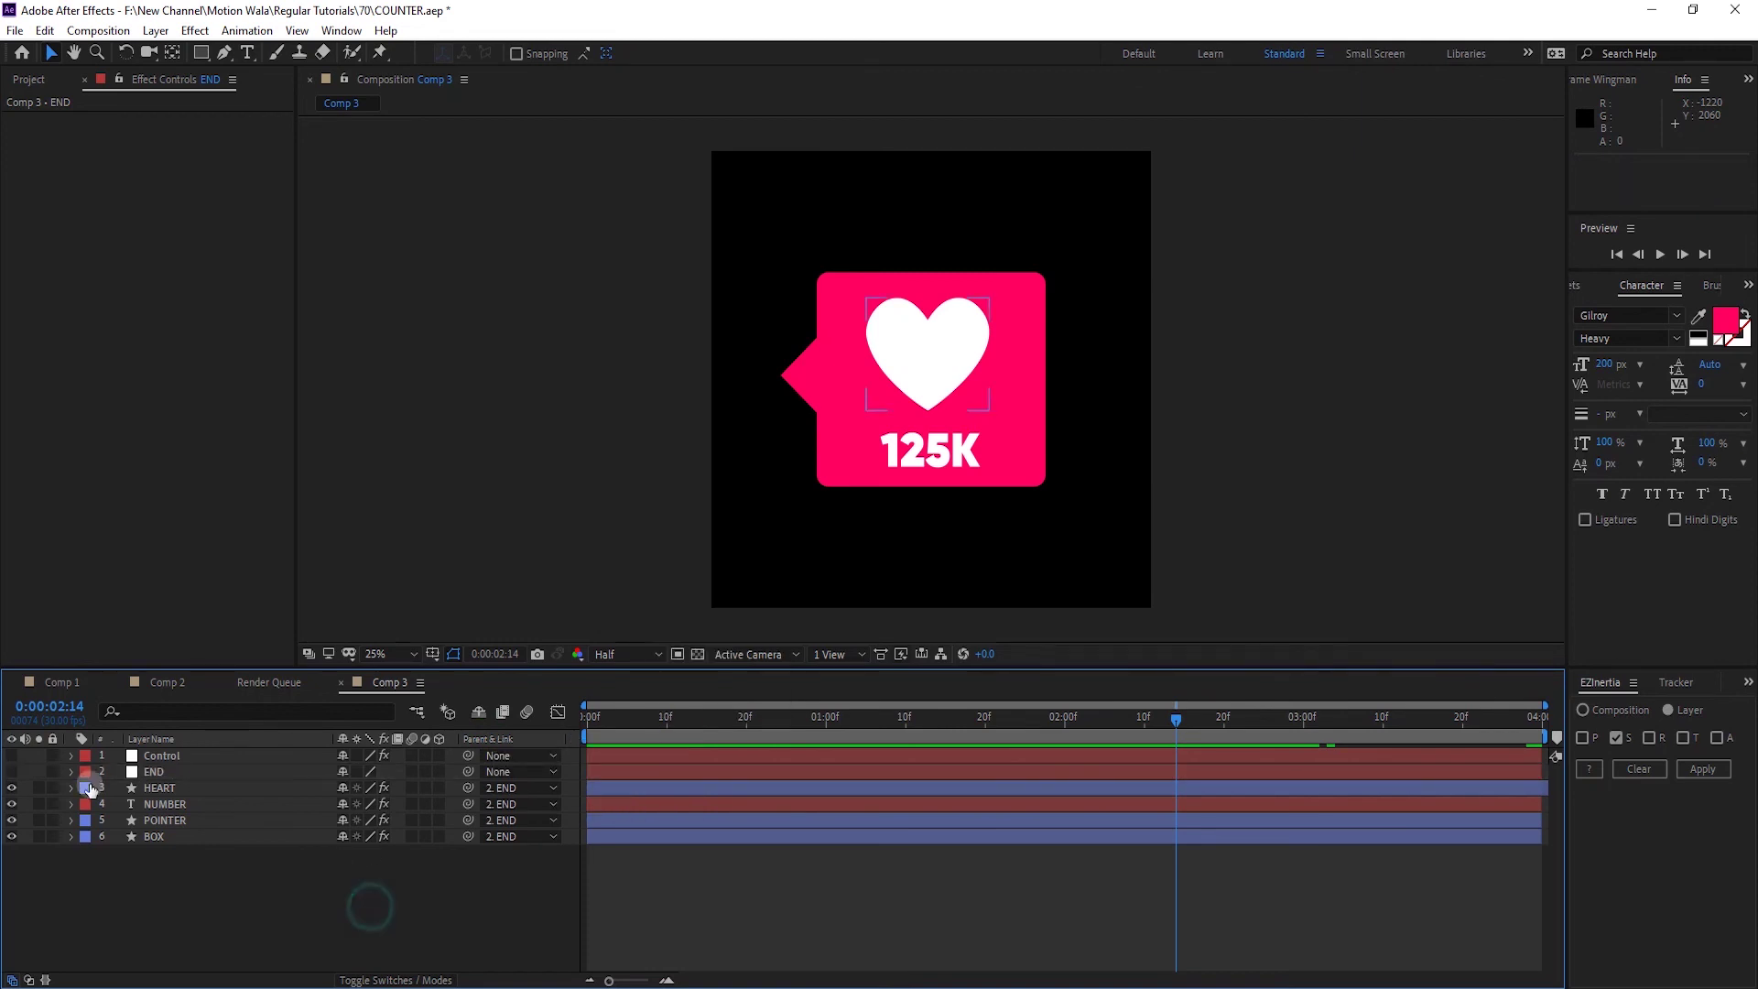
Add Scale and Rotation keyframes to the END layer at 0:00:03:00 and show only its keyframed properties
click(176, 774)
drag(1324, 727, 1303, 725)
key(s)
click(118, 788)
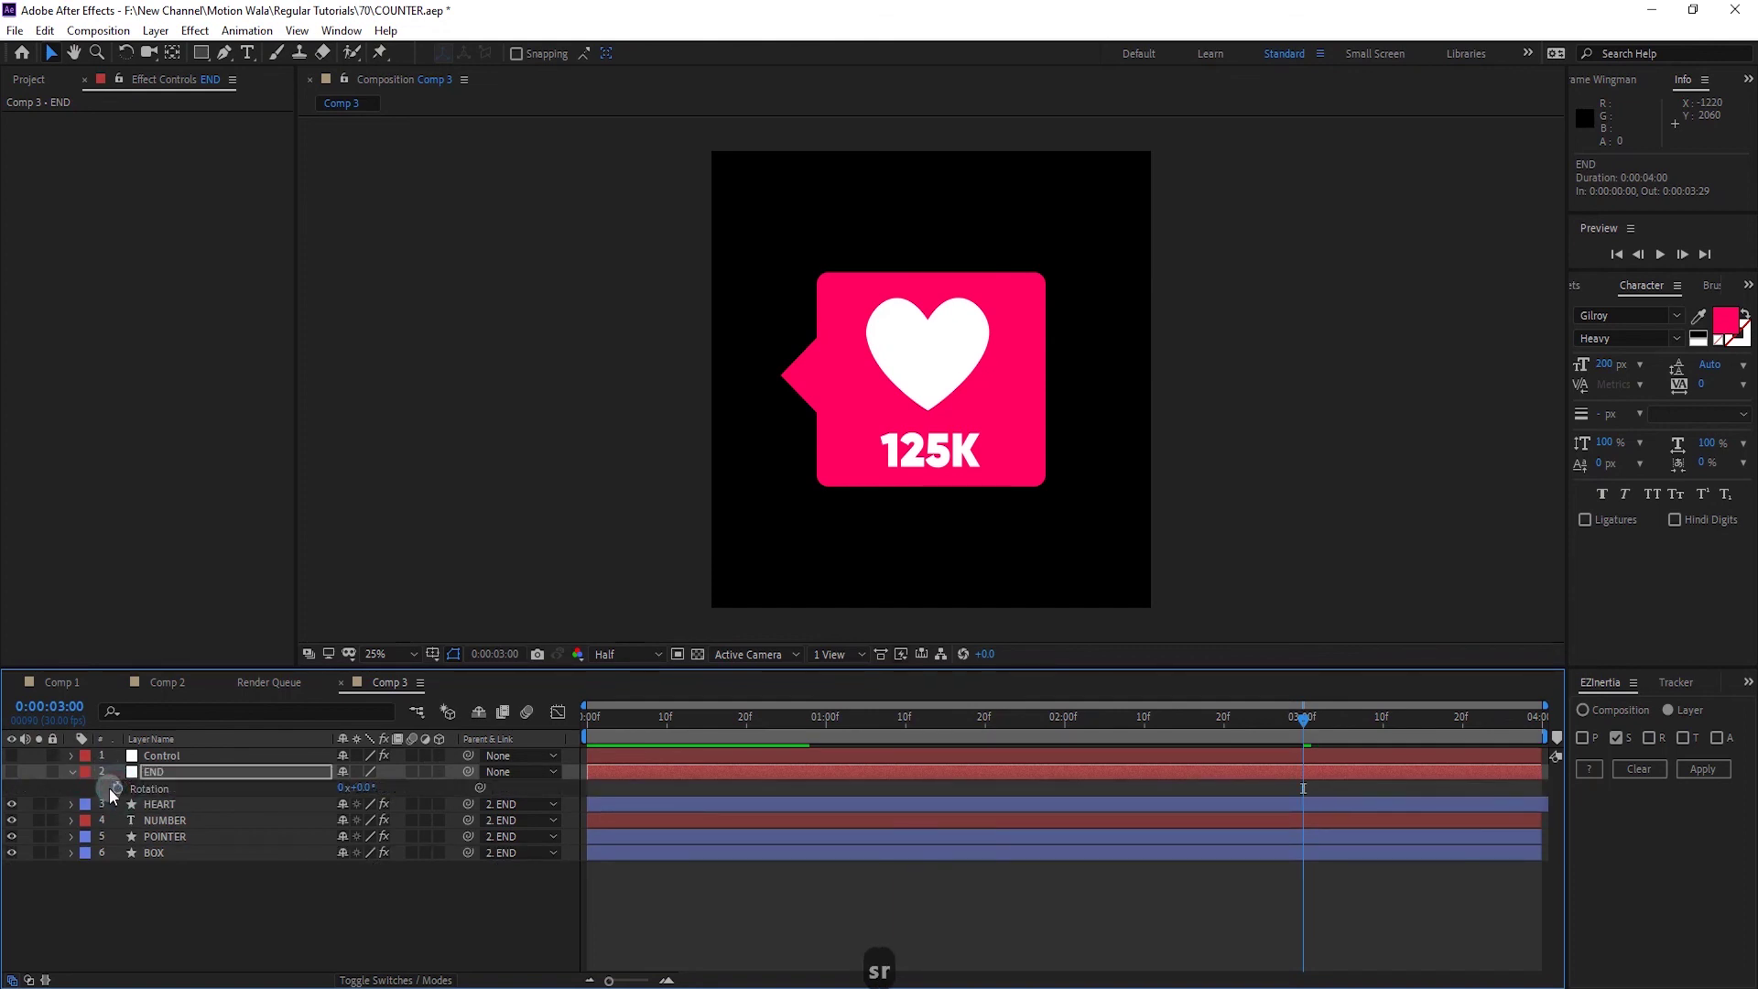
key(alt+shift+r)
key(u)
At 0:00:03:29, keyframe the END layer's Rotation at -25° and its Scale at 0%
drag(1303, 725, 1545, 725)
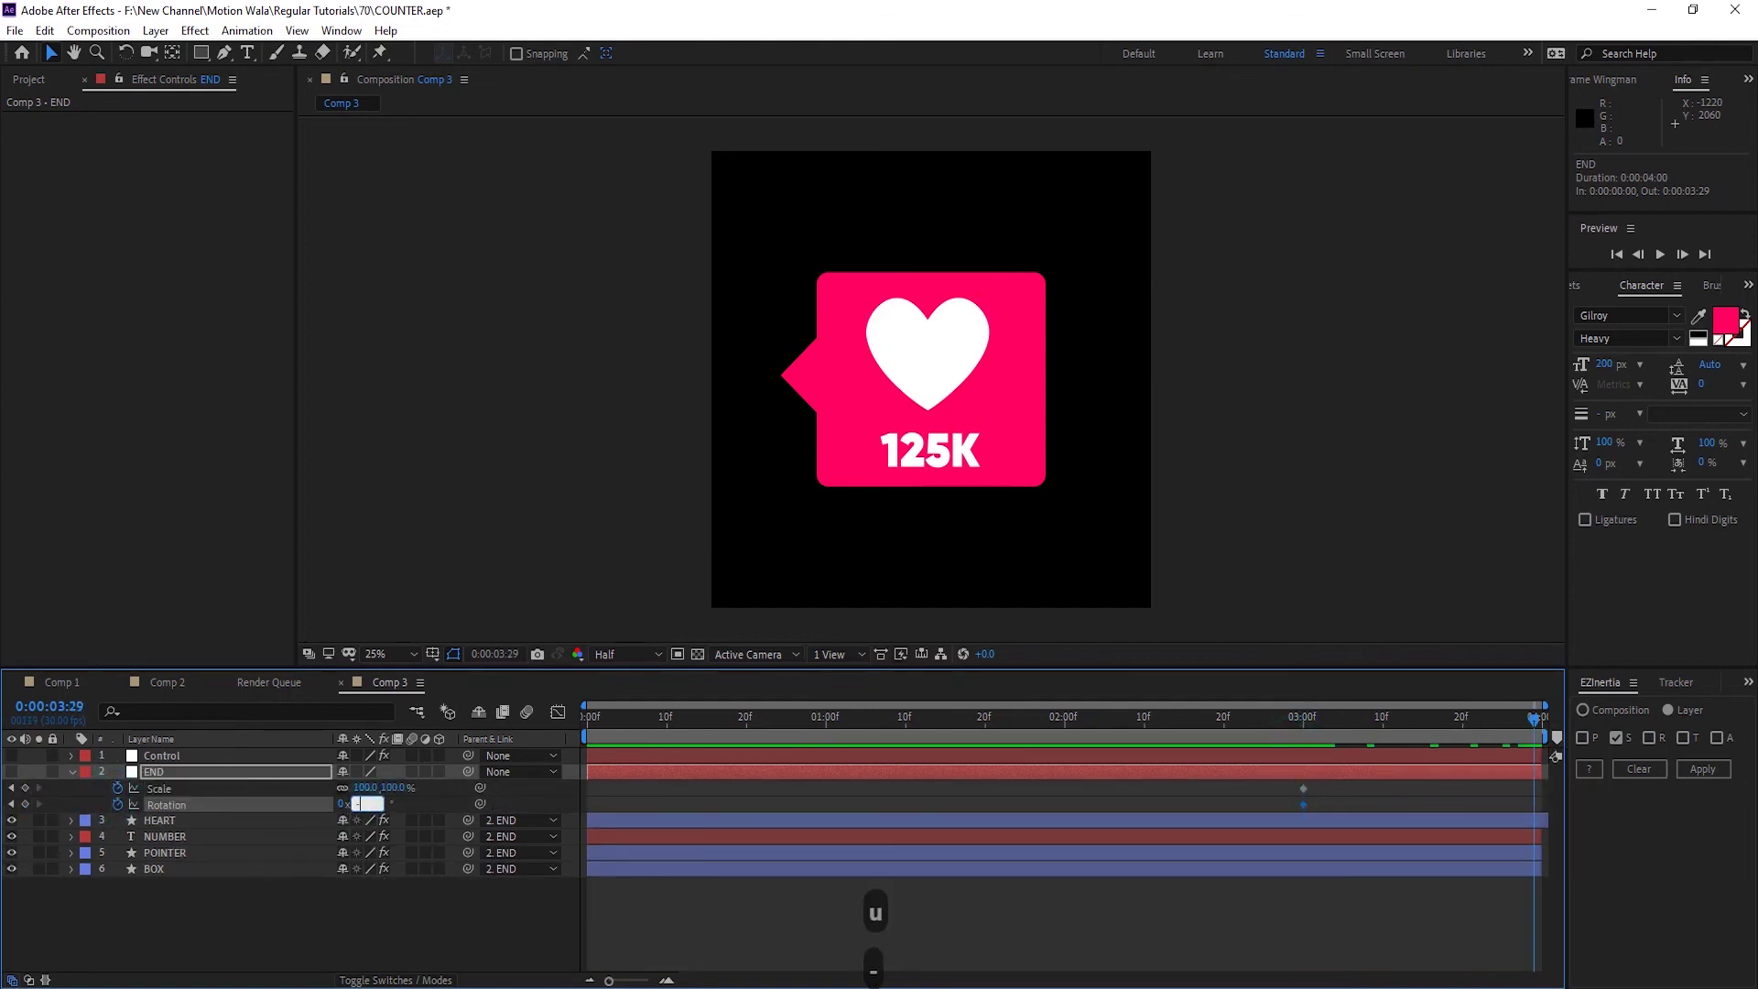
text(-45)
key(BackSpace)
key(BackSpace)
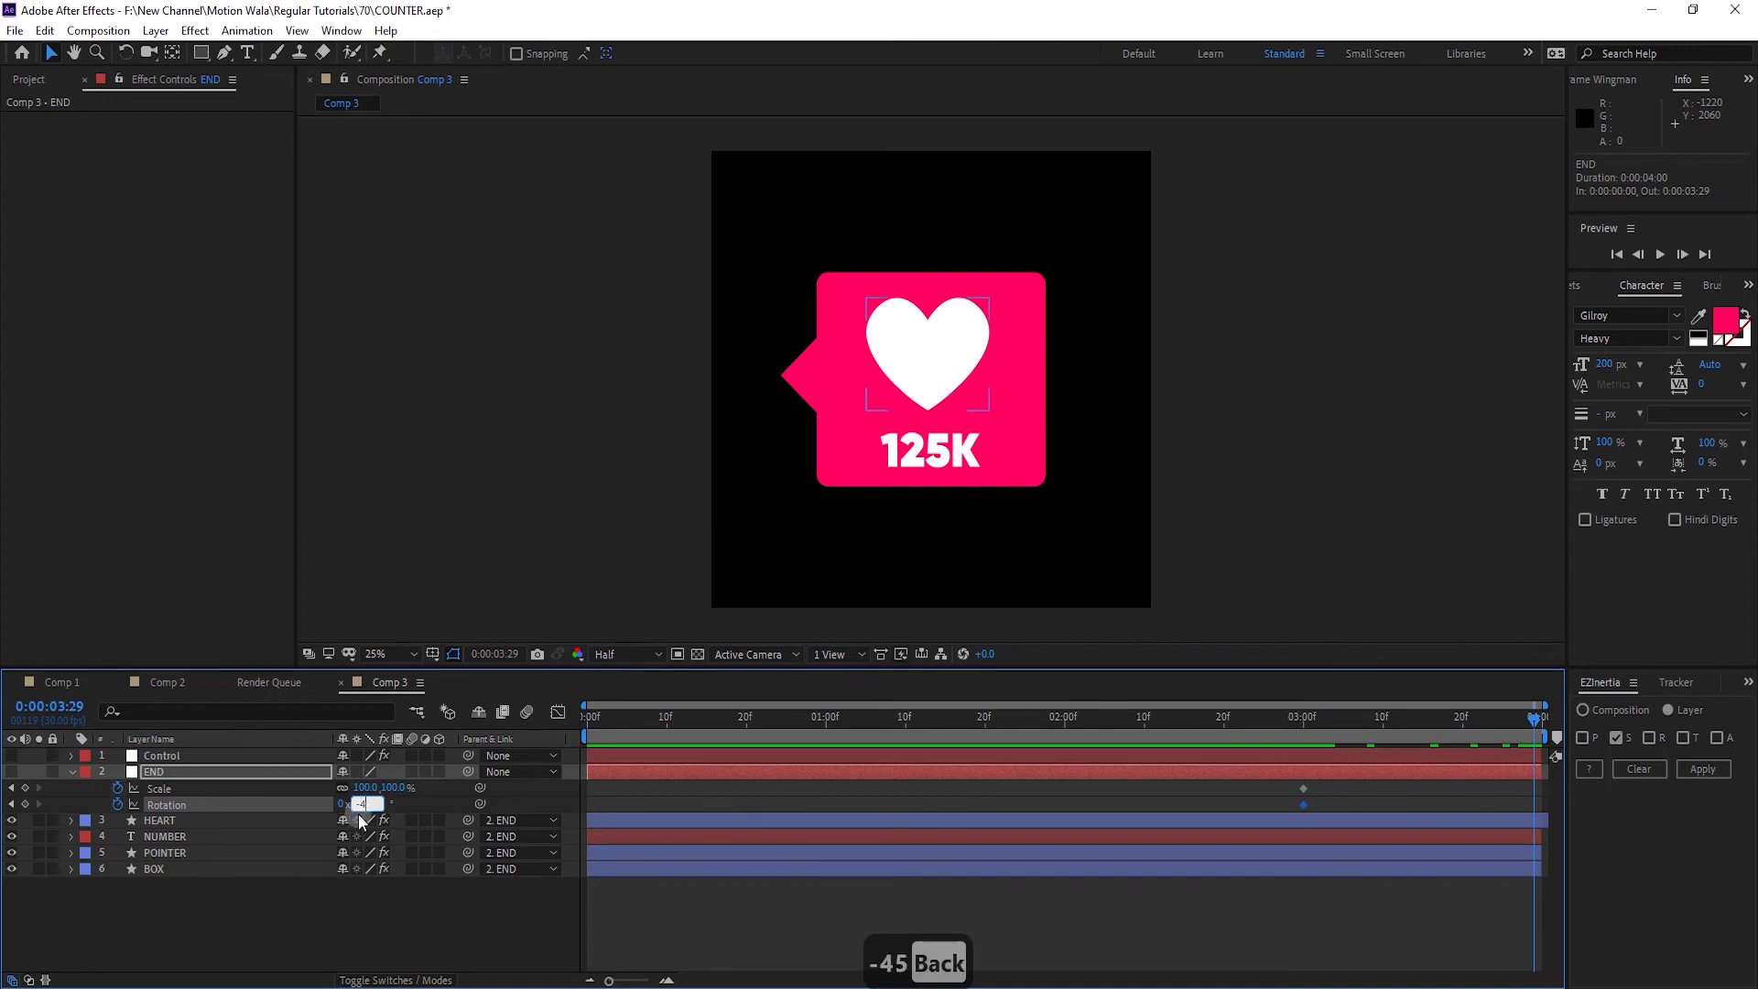
text(25)
key(Return)
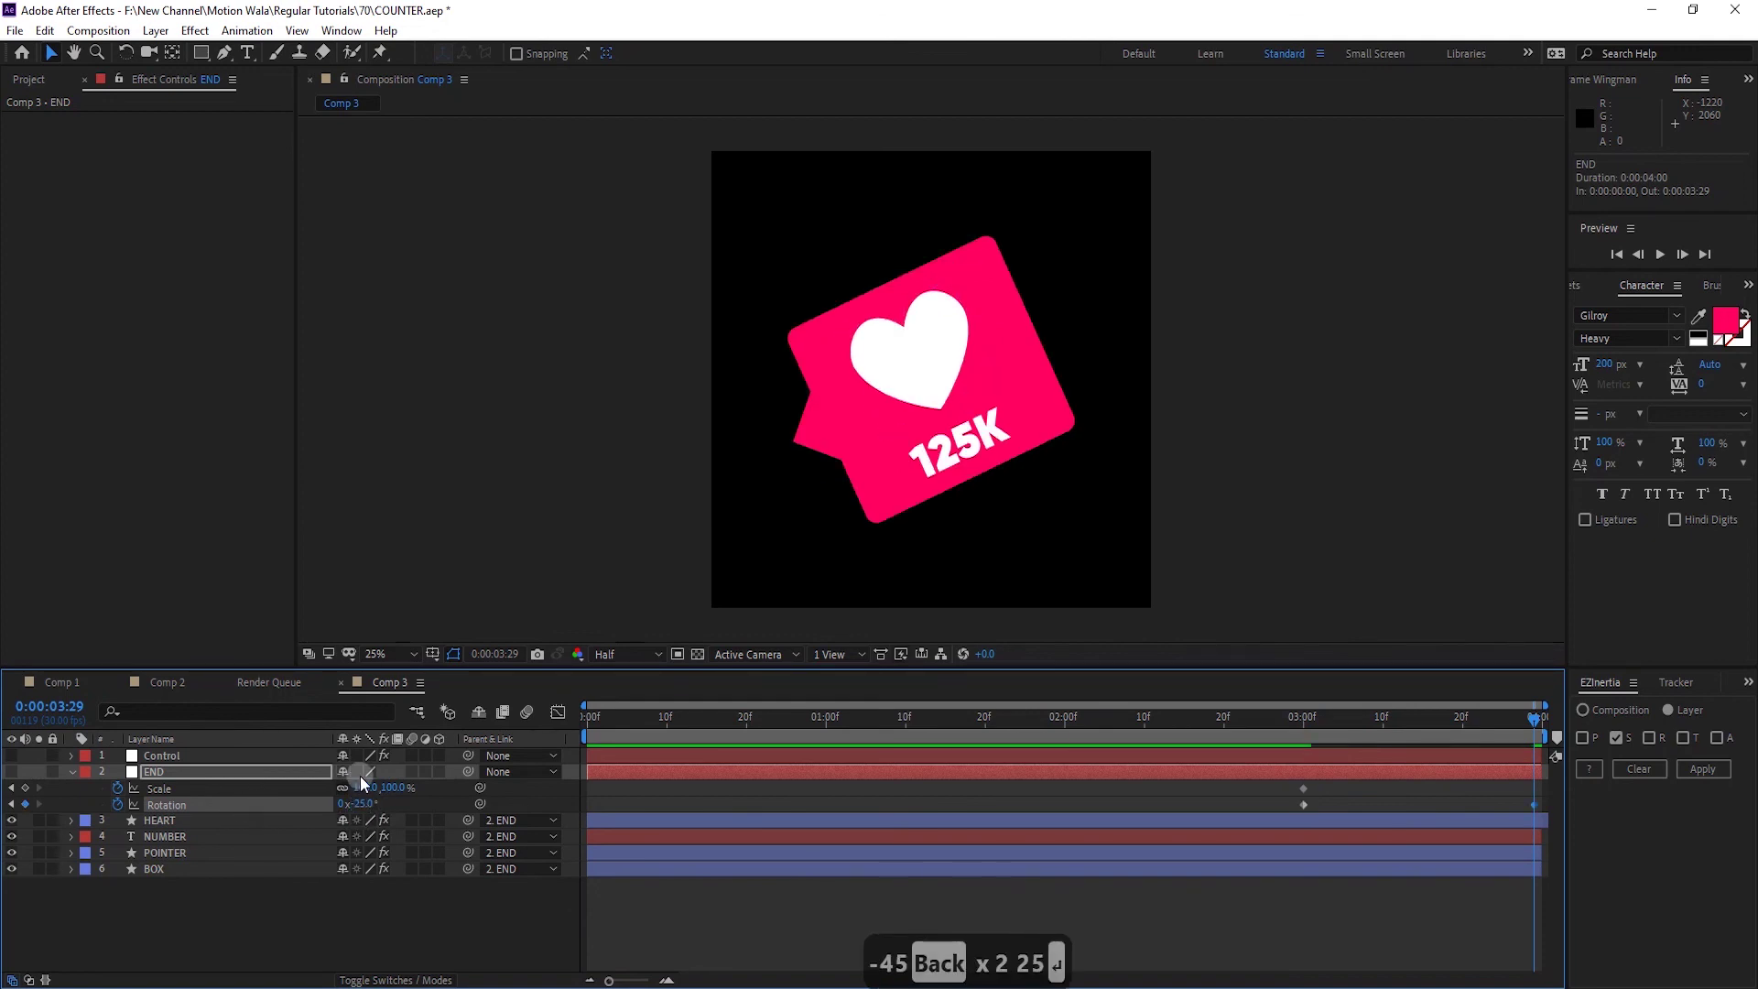
text(0)
key(Return)
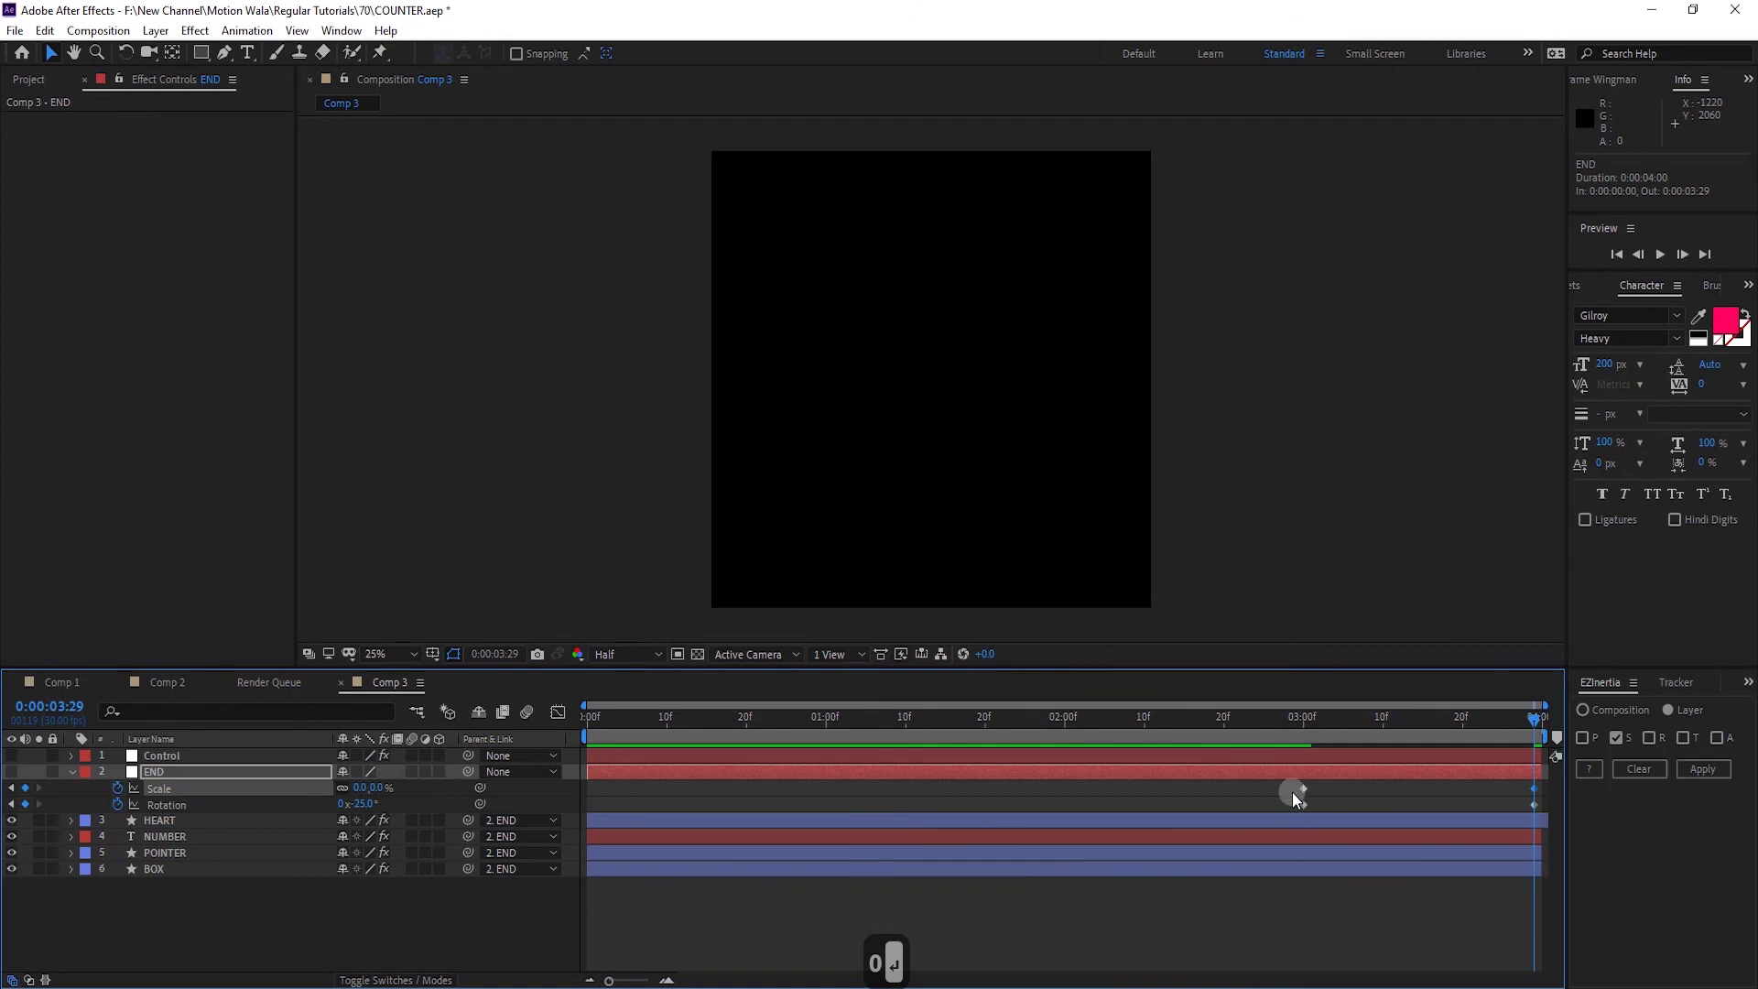
Apply Easy Ease to all of the END layer's Scale and Rotation keyframes and display their speed graph
drag(1292, 786, 1737, 870)
key(F9)
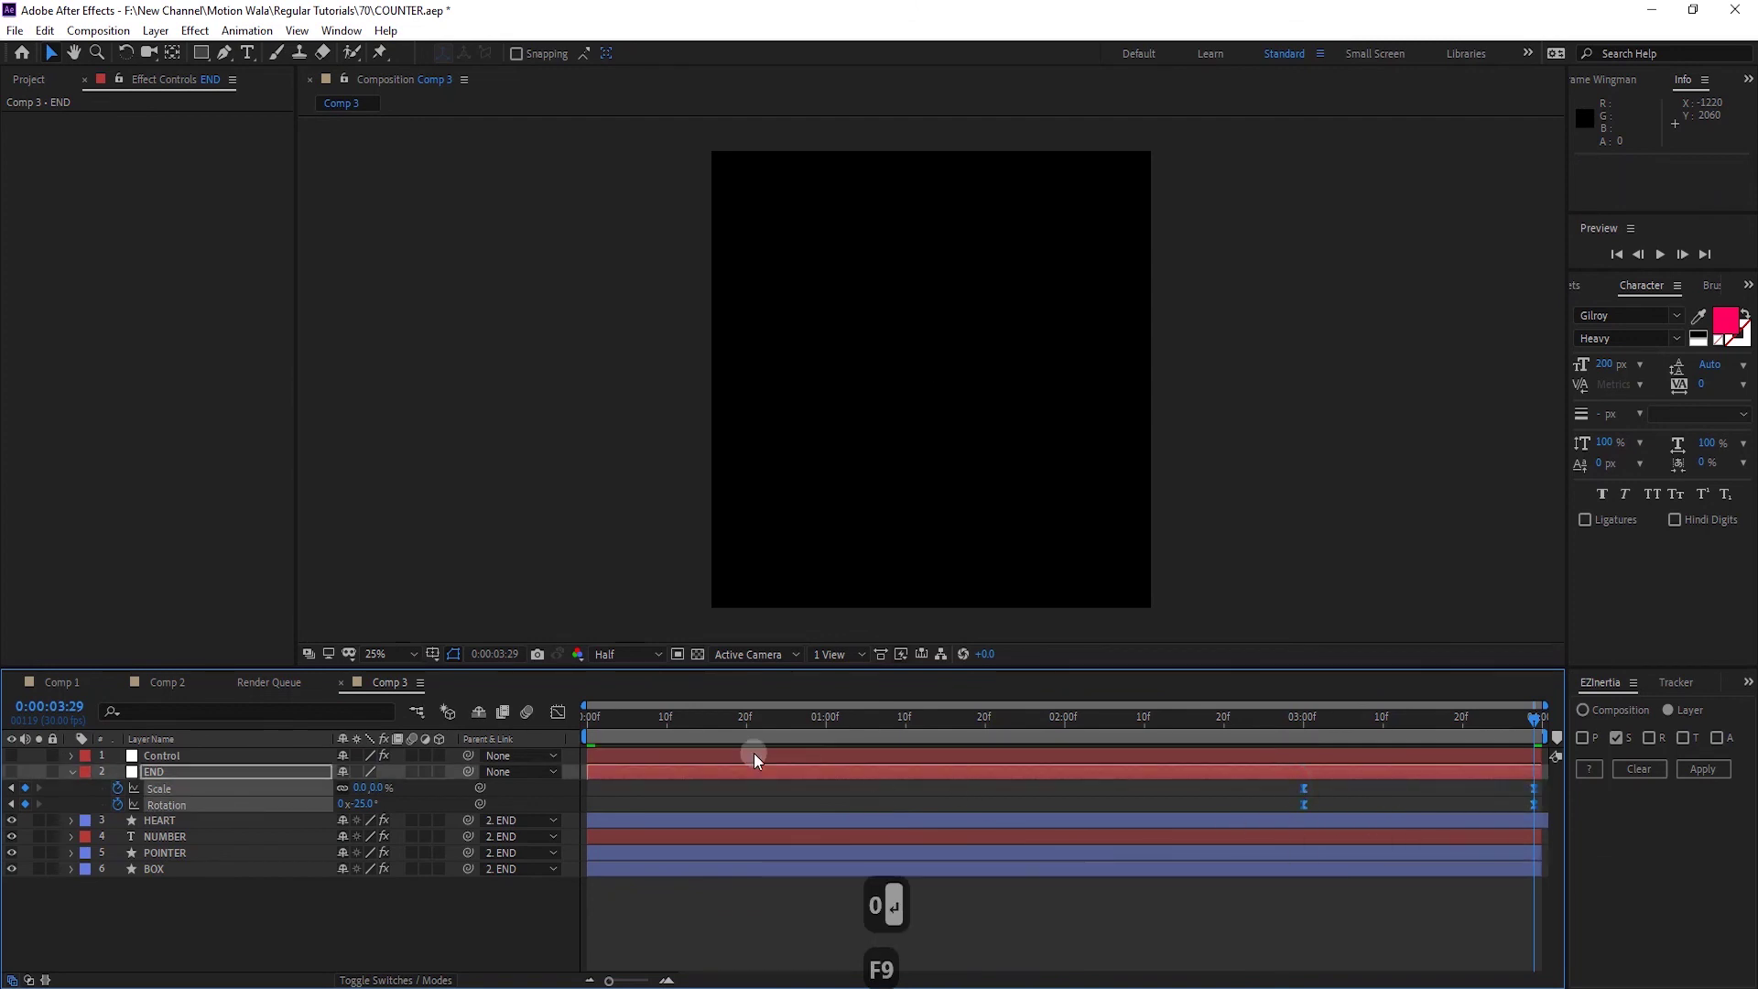
click(557, 713)
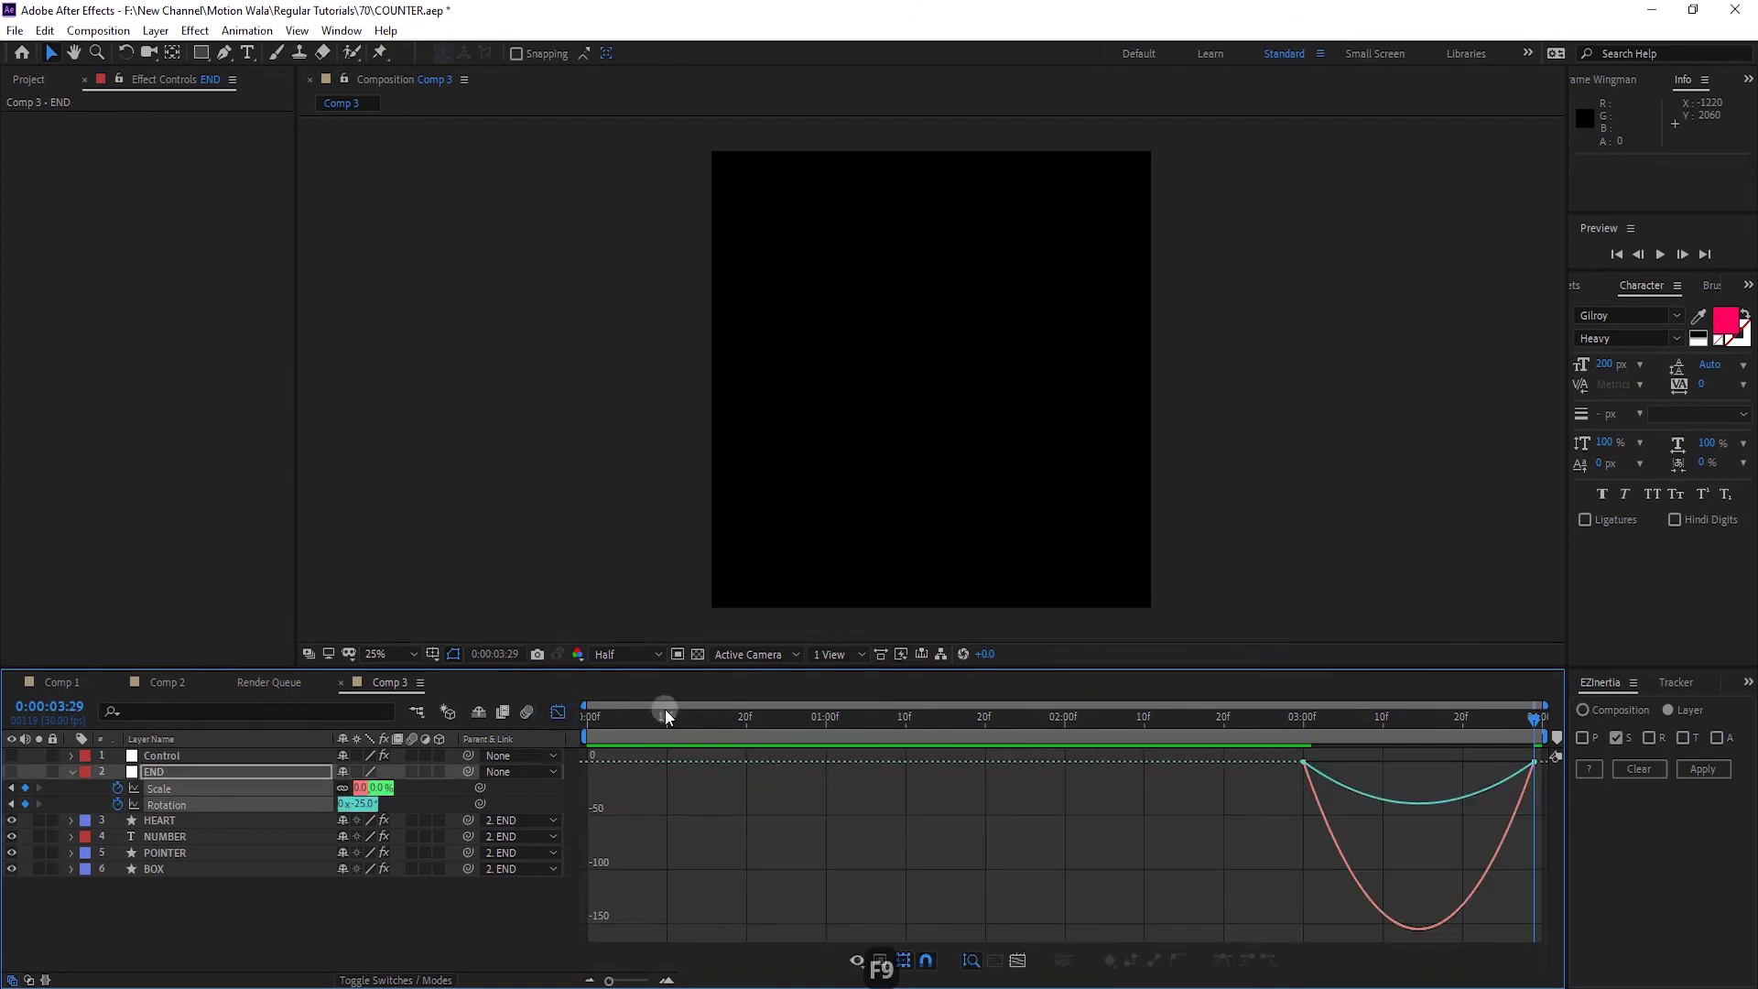
right_click(1213, 785)
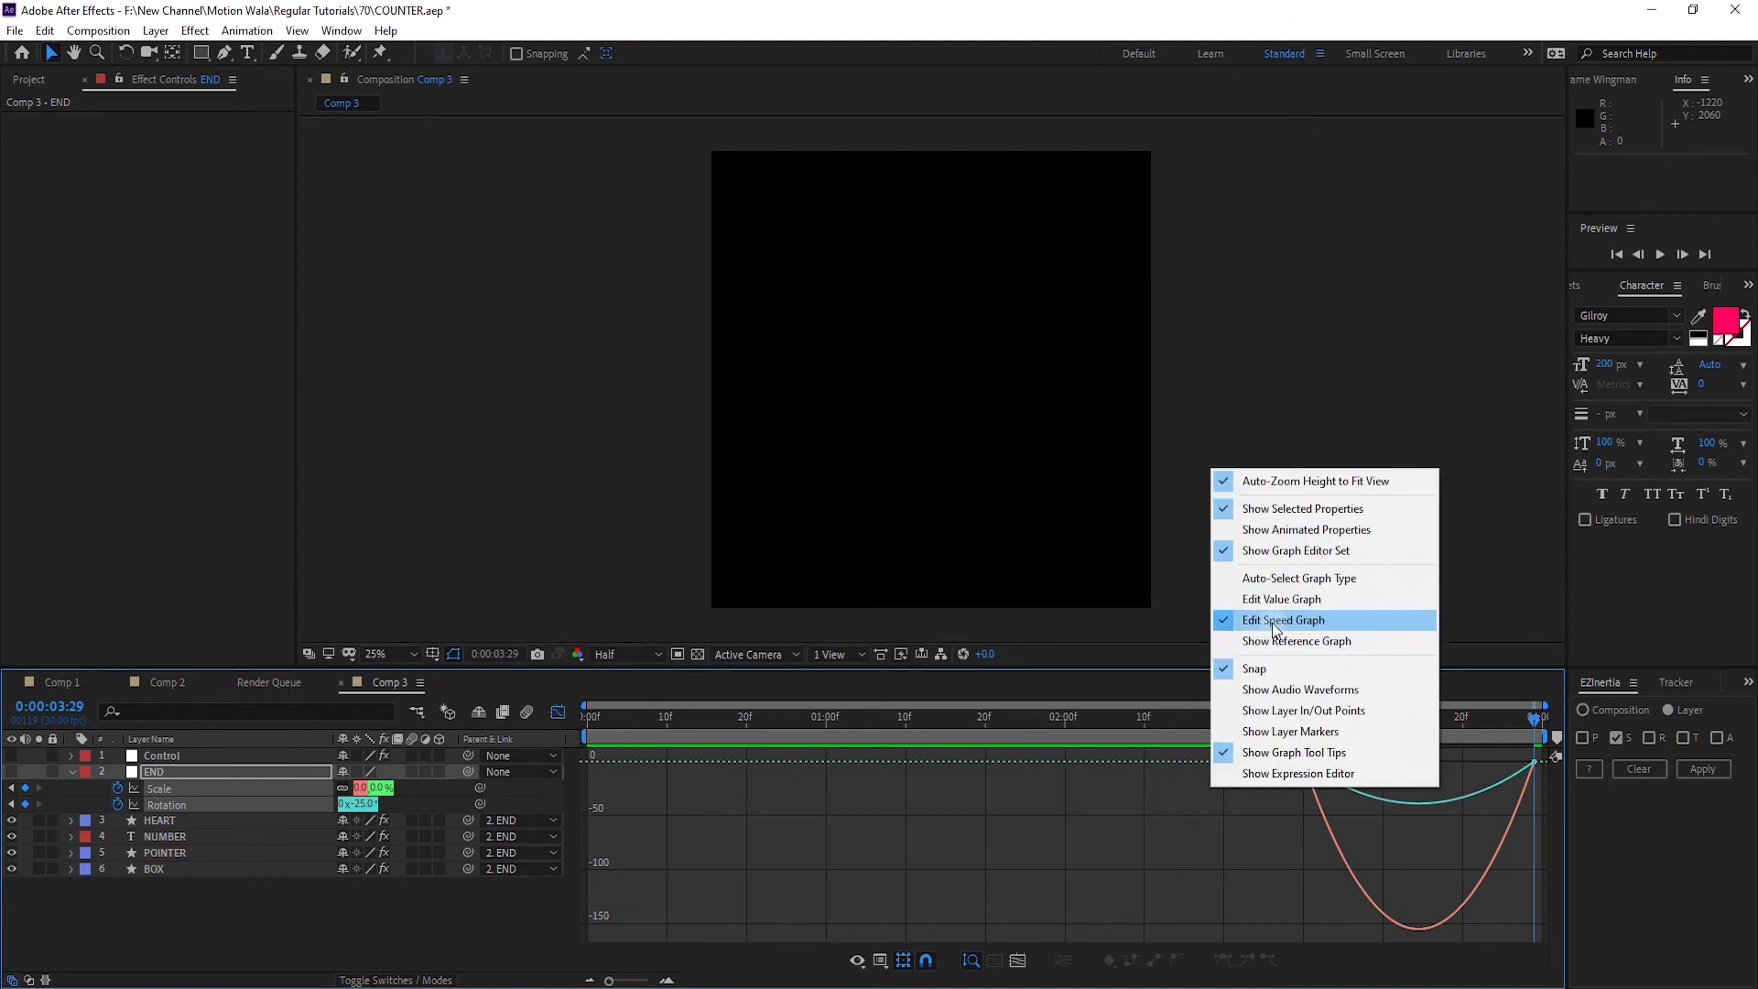
click(1228, 829)
Lengthen the starting ease and shorten the ending ease so END's speed peaks near the last keyframes, then close the graph and collapse the layer
drag(1341, 769, 1400, 771)
click(1350, 820)
click(1442, 778)
click(1279, 717)
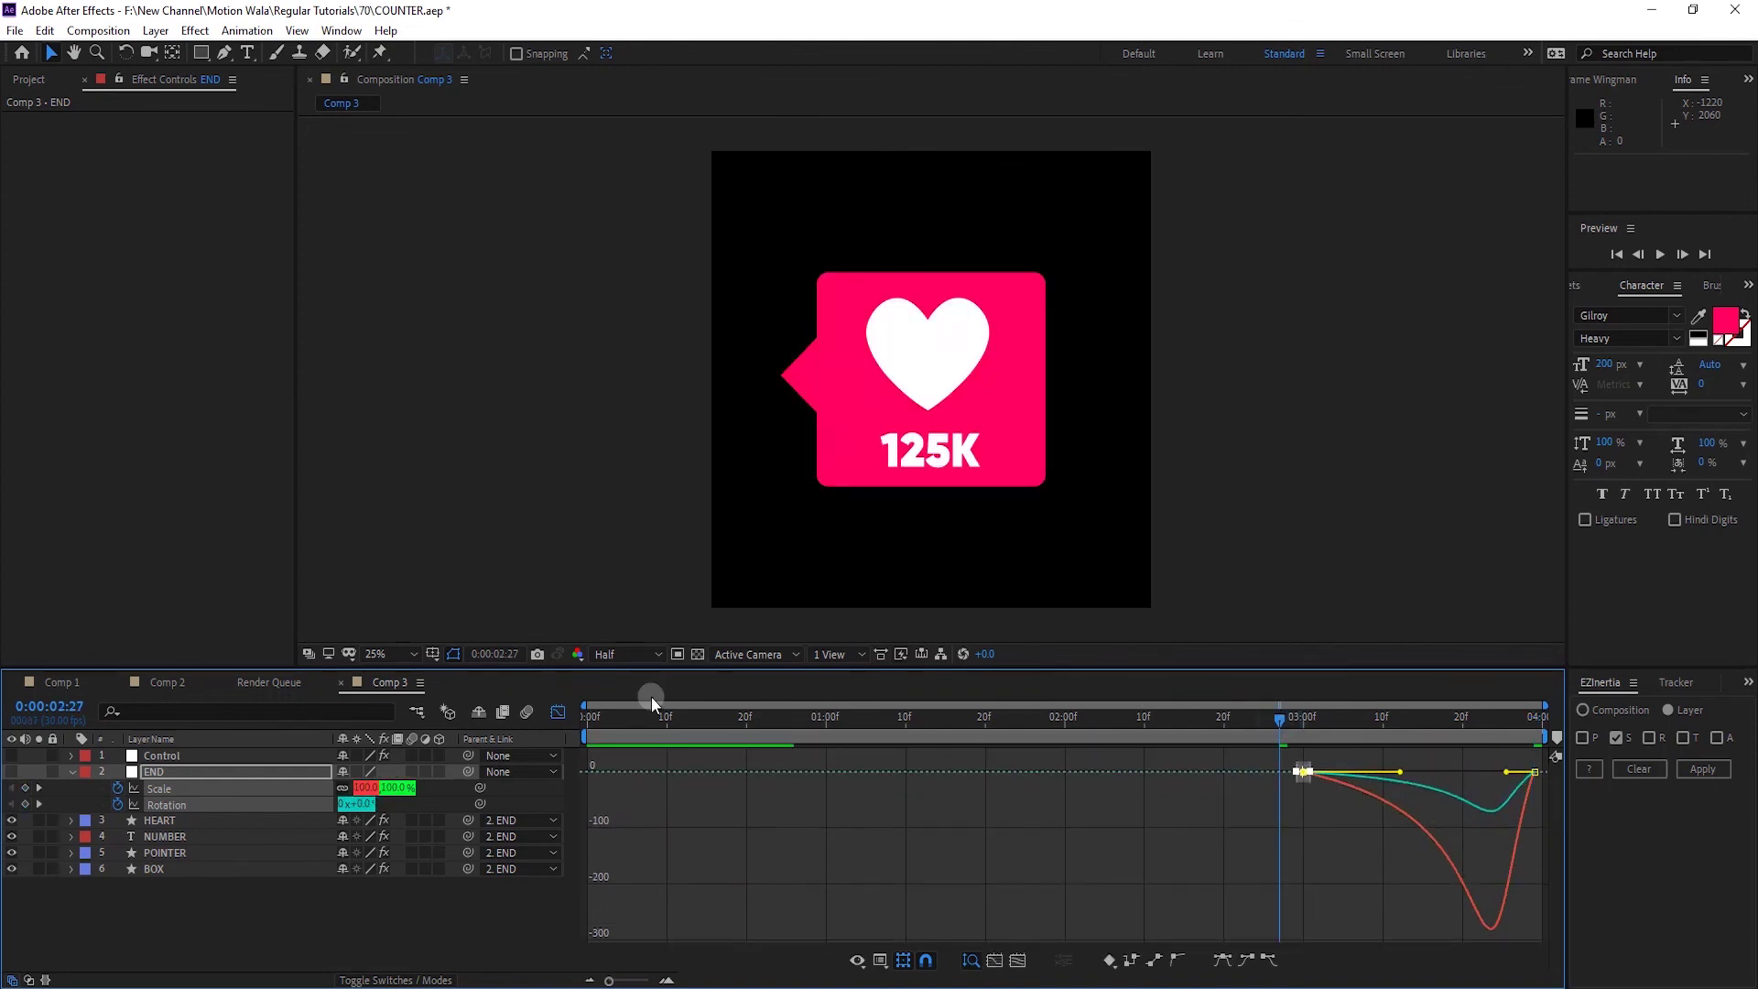
click(556, 713)
click(72, 771)
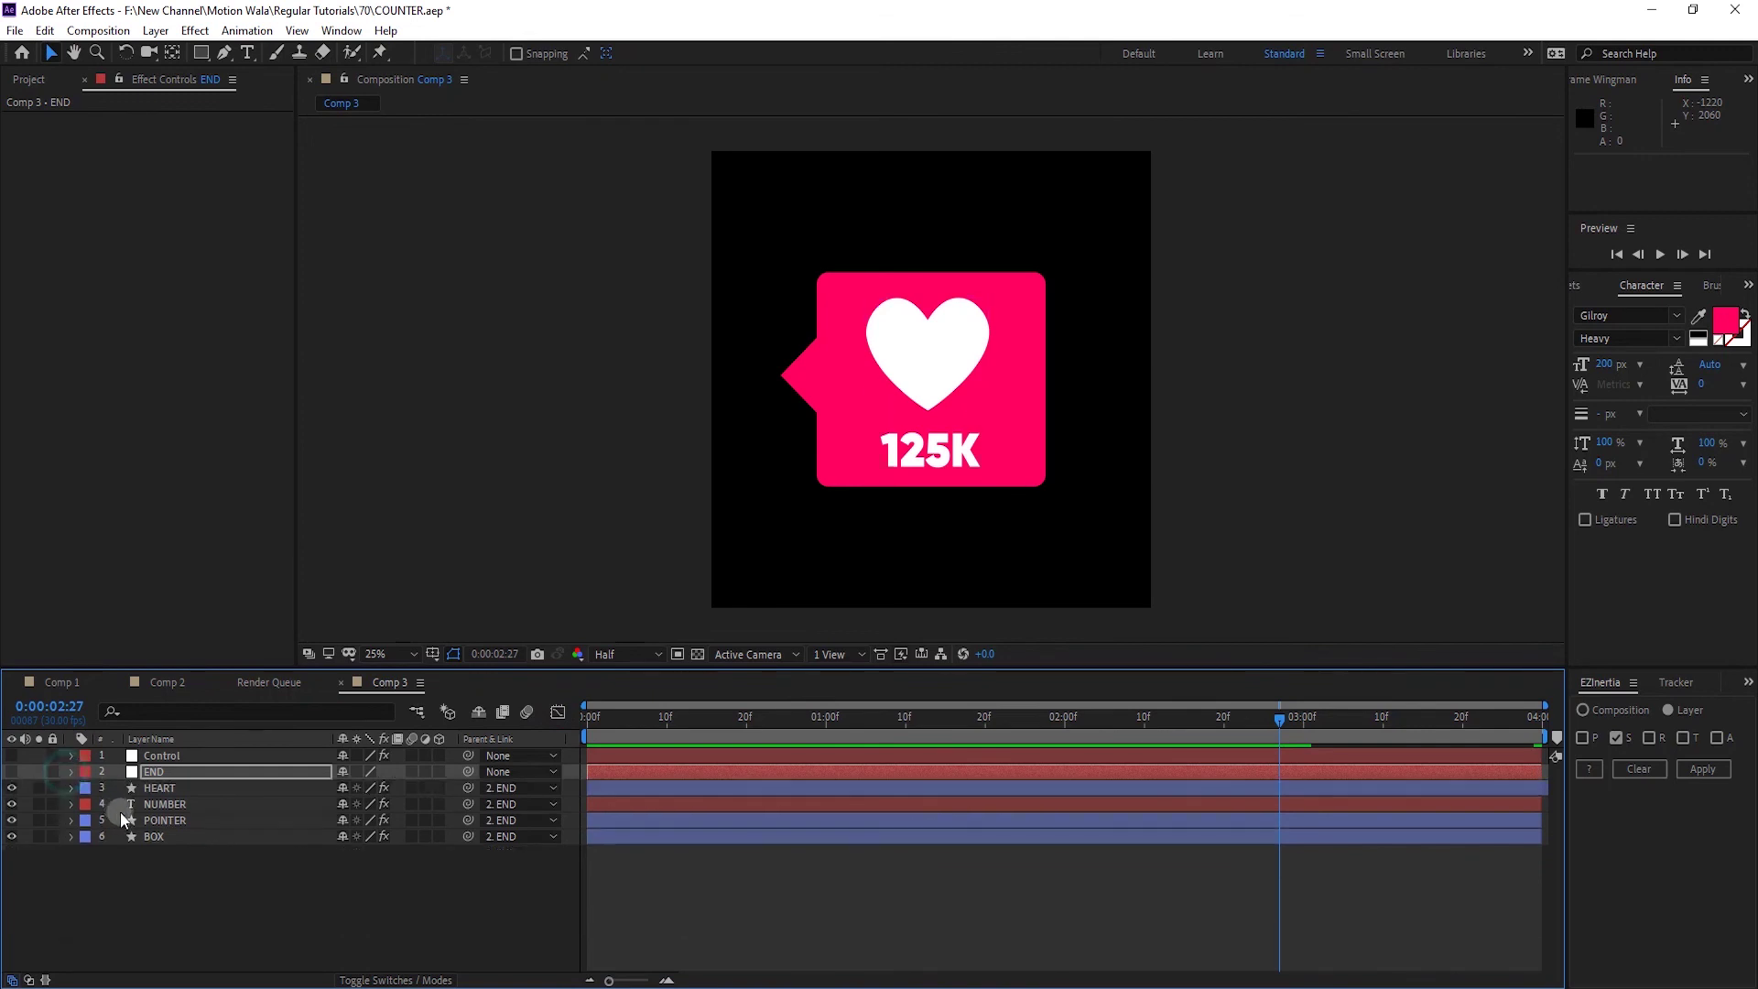
Set the label color of the END, HEART, NUMBER, POINTER and BOX layers to Blue
shift+click(136, 838)
click(85, 836)
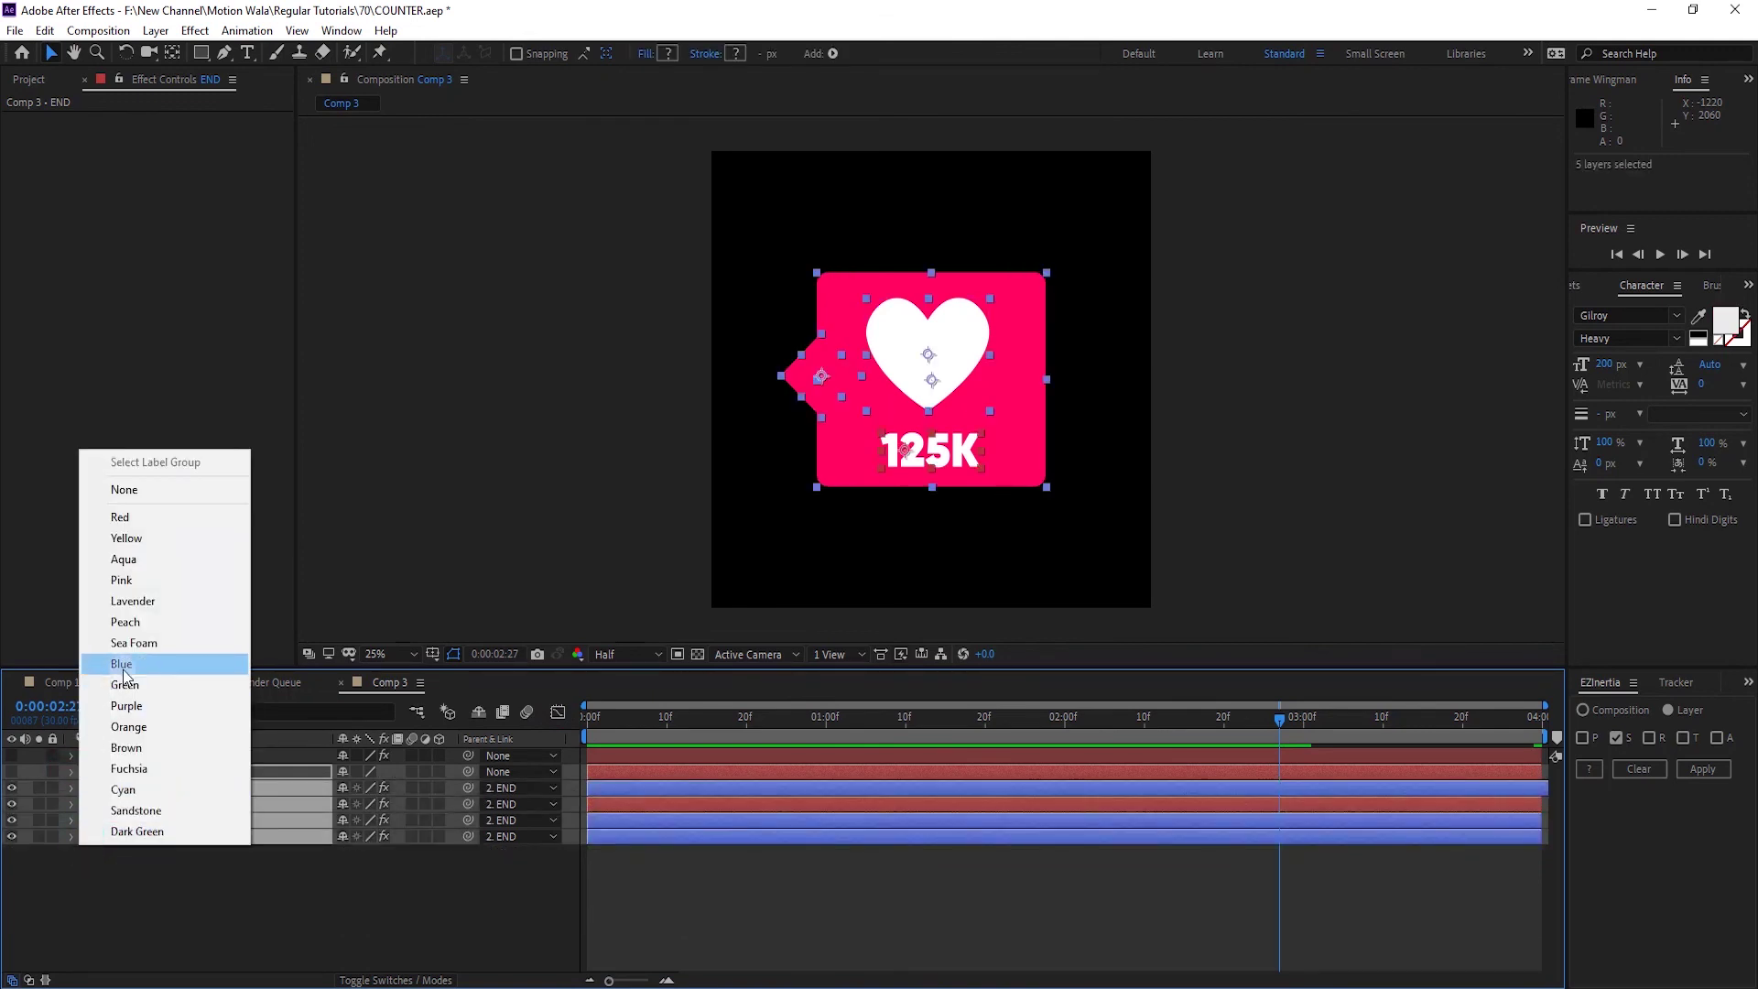
click(105, 662)
Play the finished animation from the start, view the HEART and NUMBER layers' effects, and scrub through the opening part
key(Home)
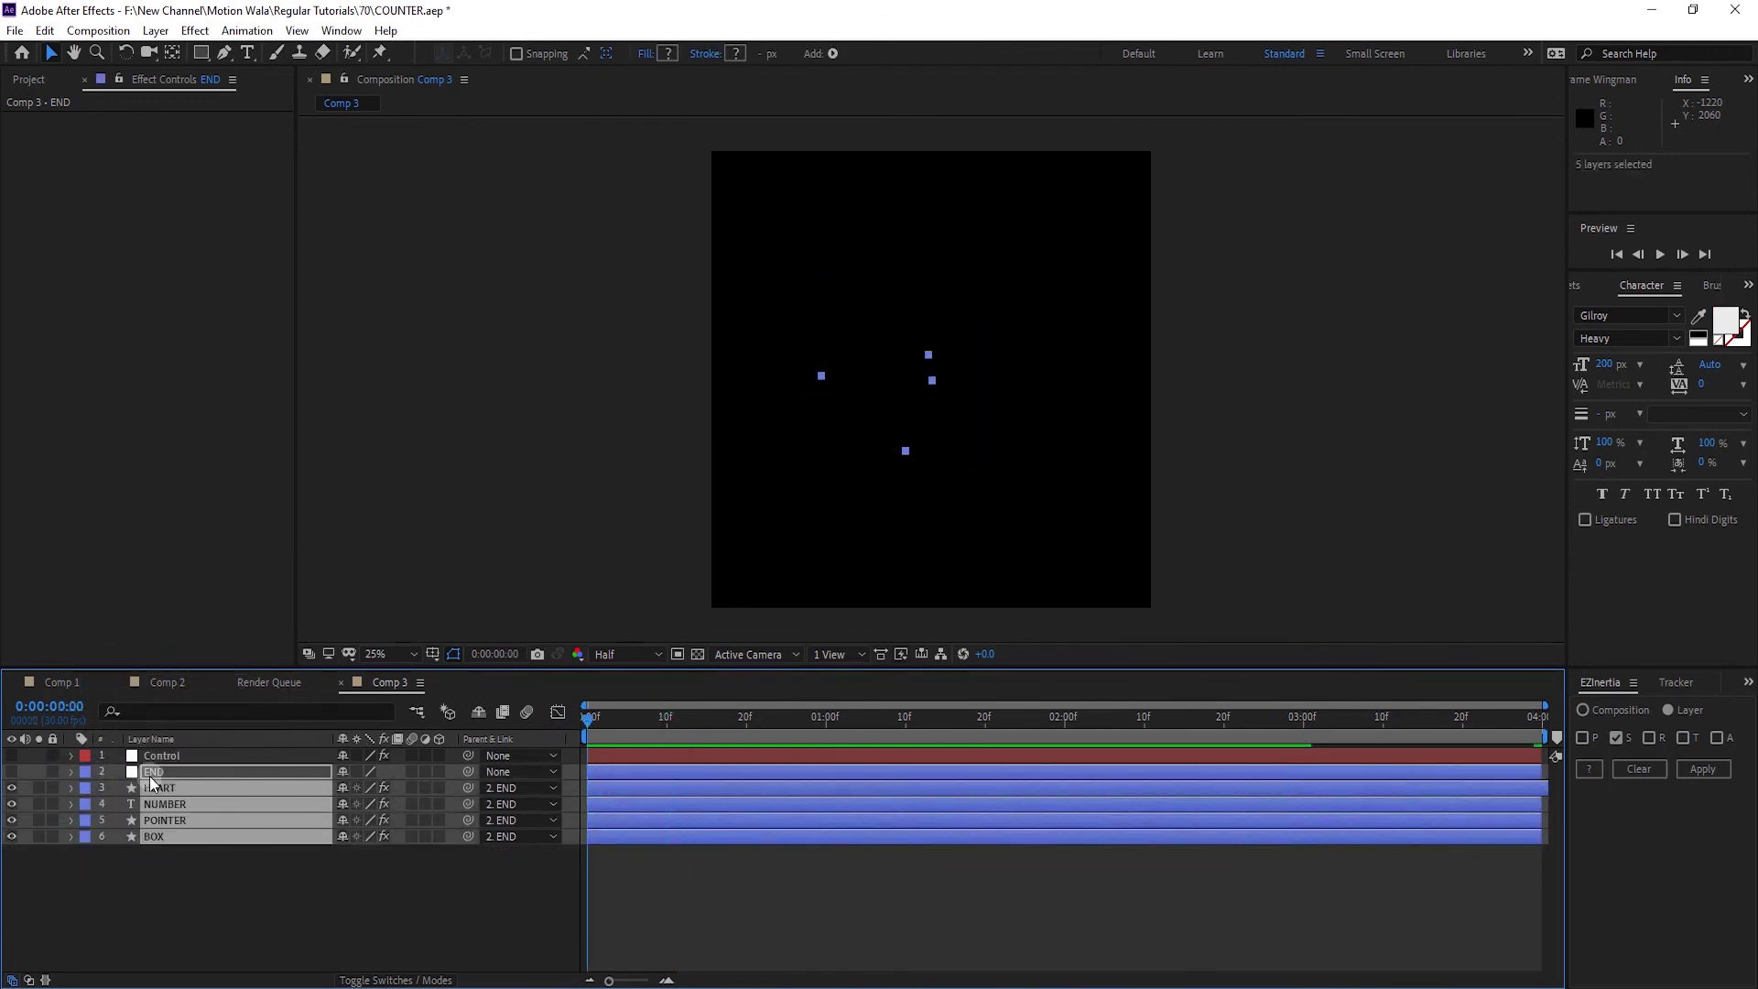
click(228, 855)
key(space)
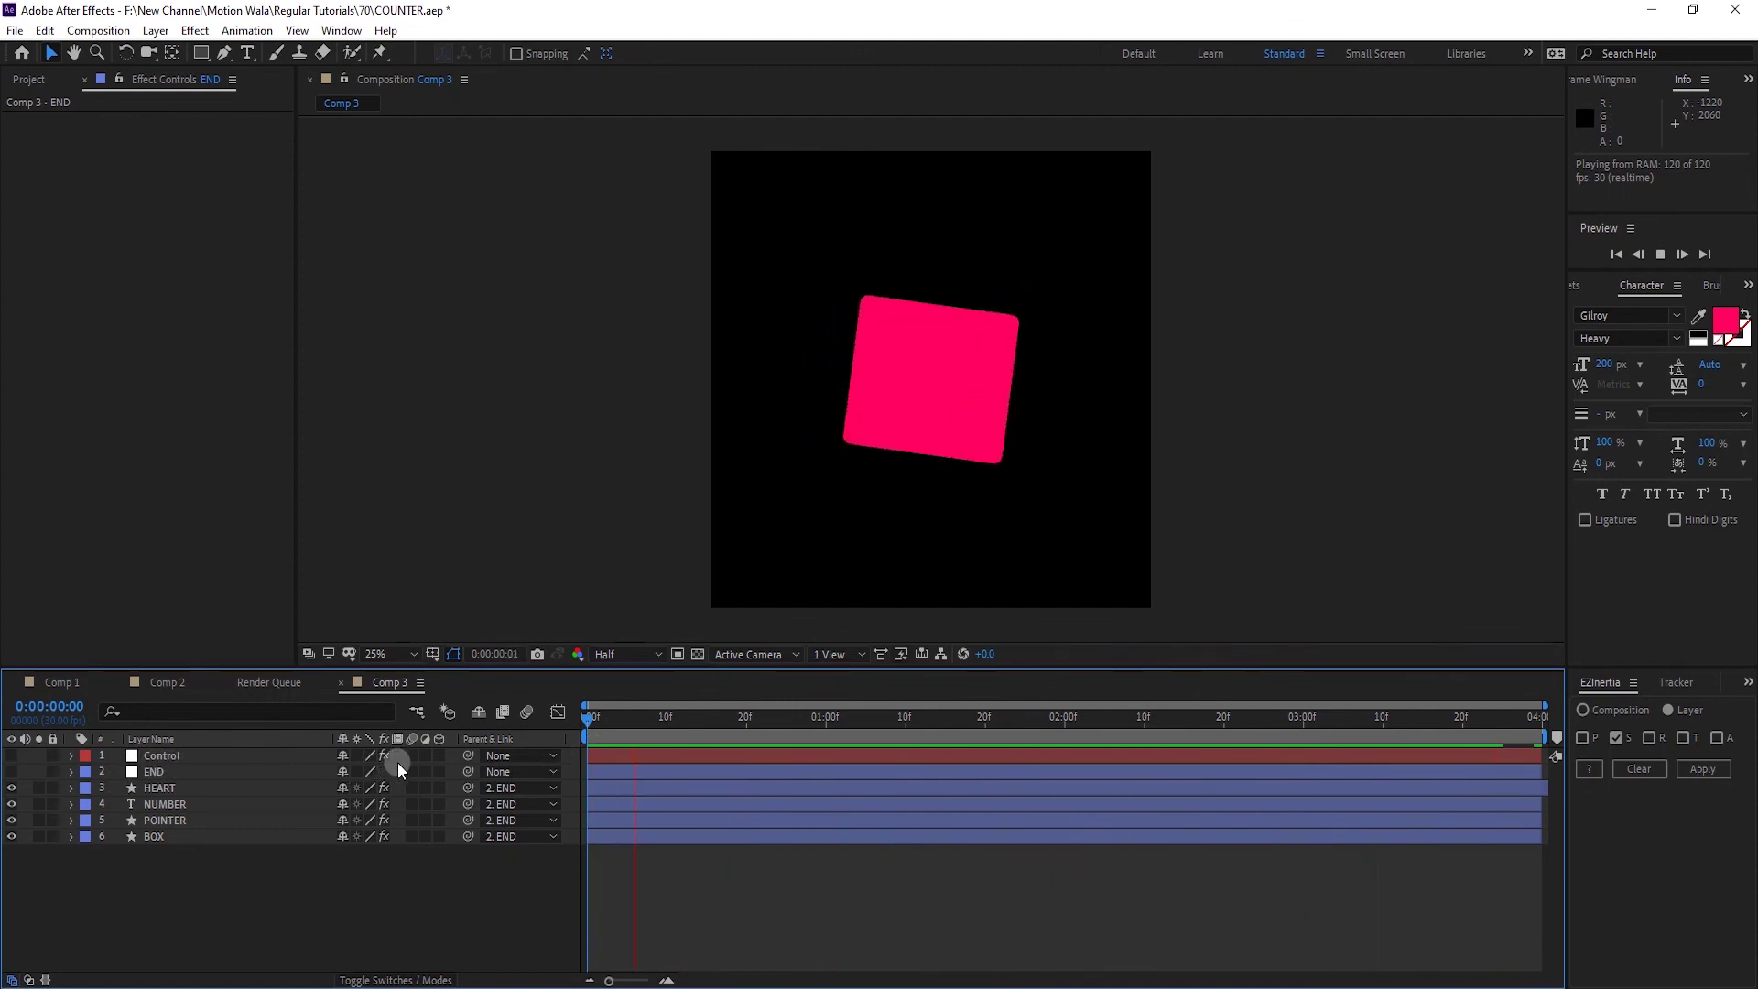
click(169, 788)
click(175, 804)
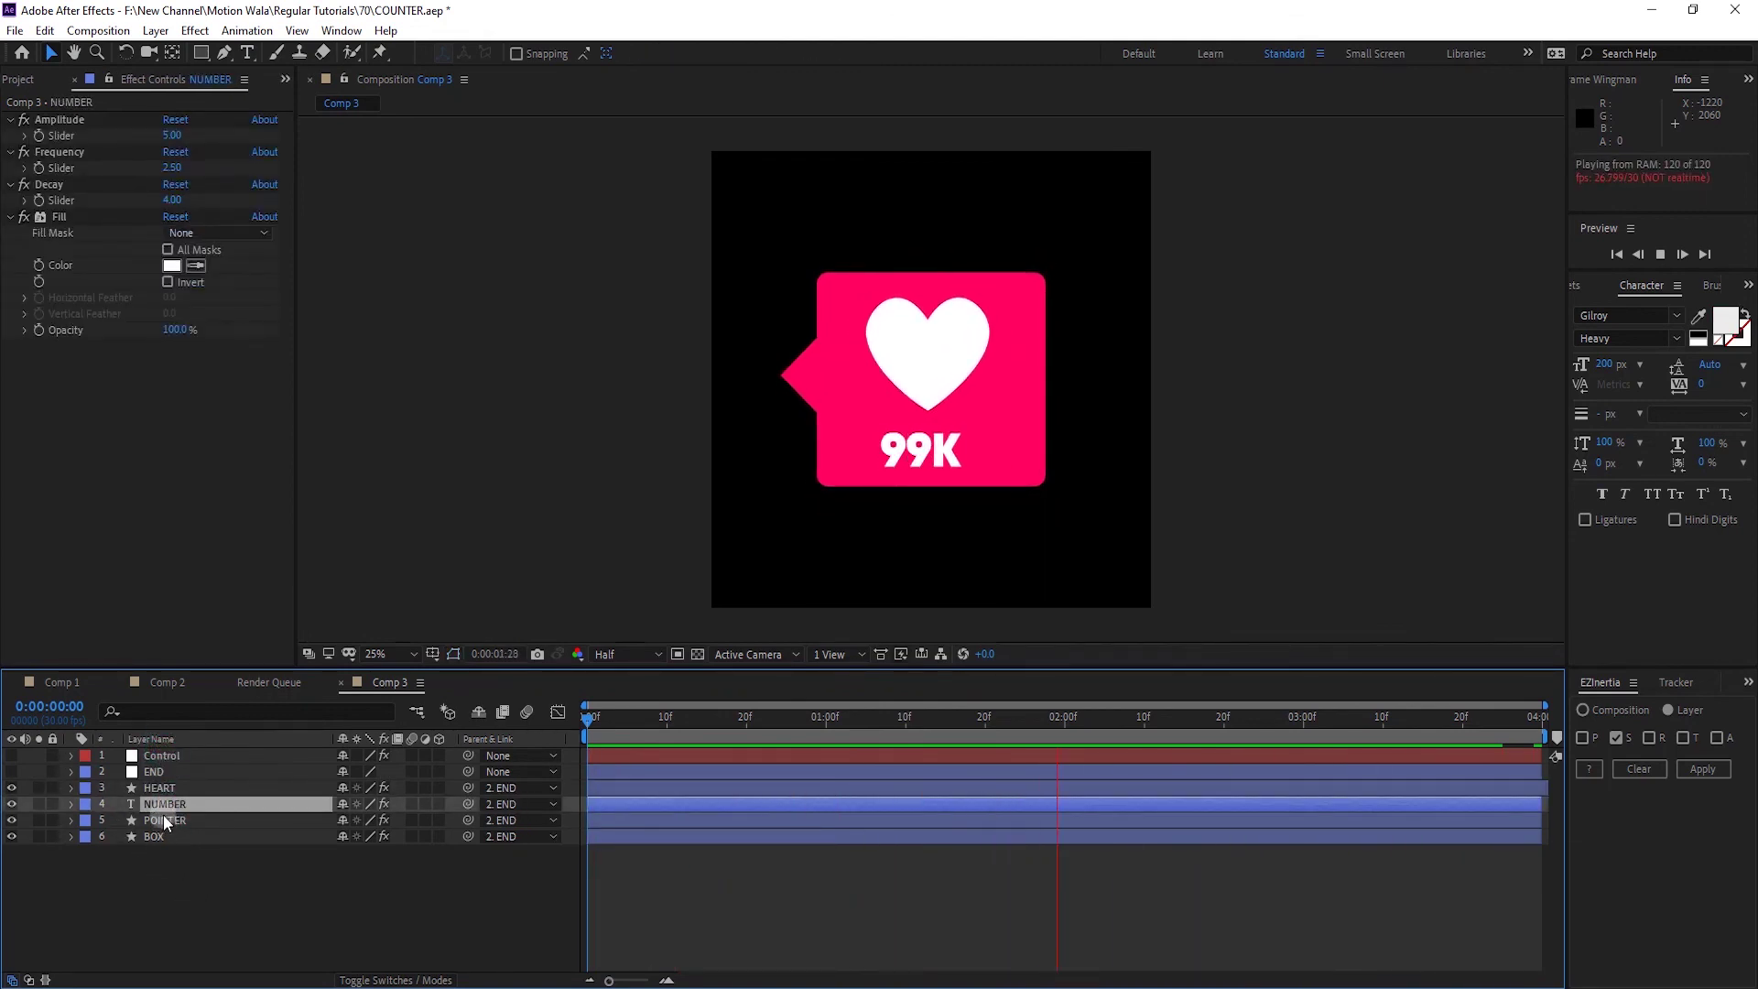
click(161, 791)
click(266, 865)
click(611, 720)
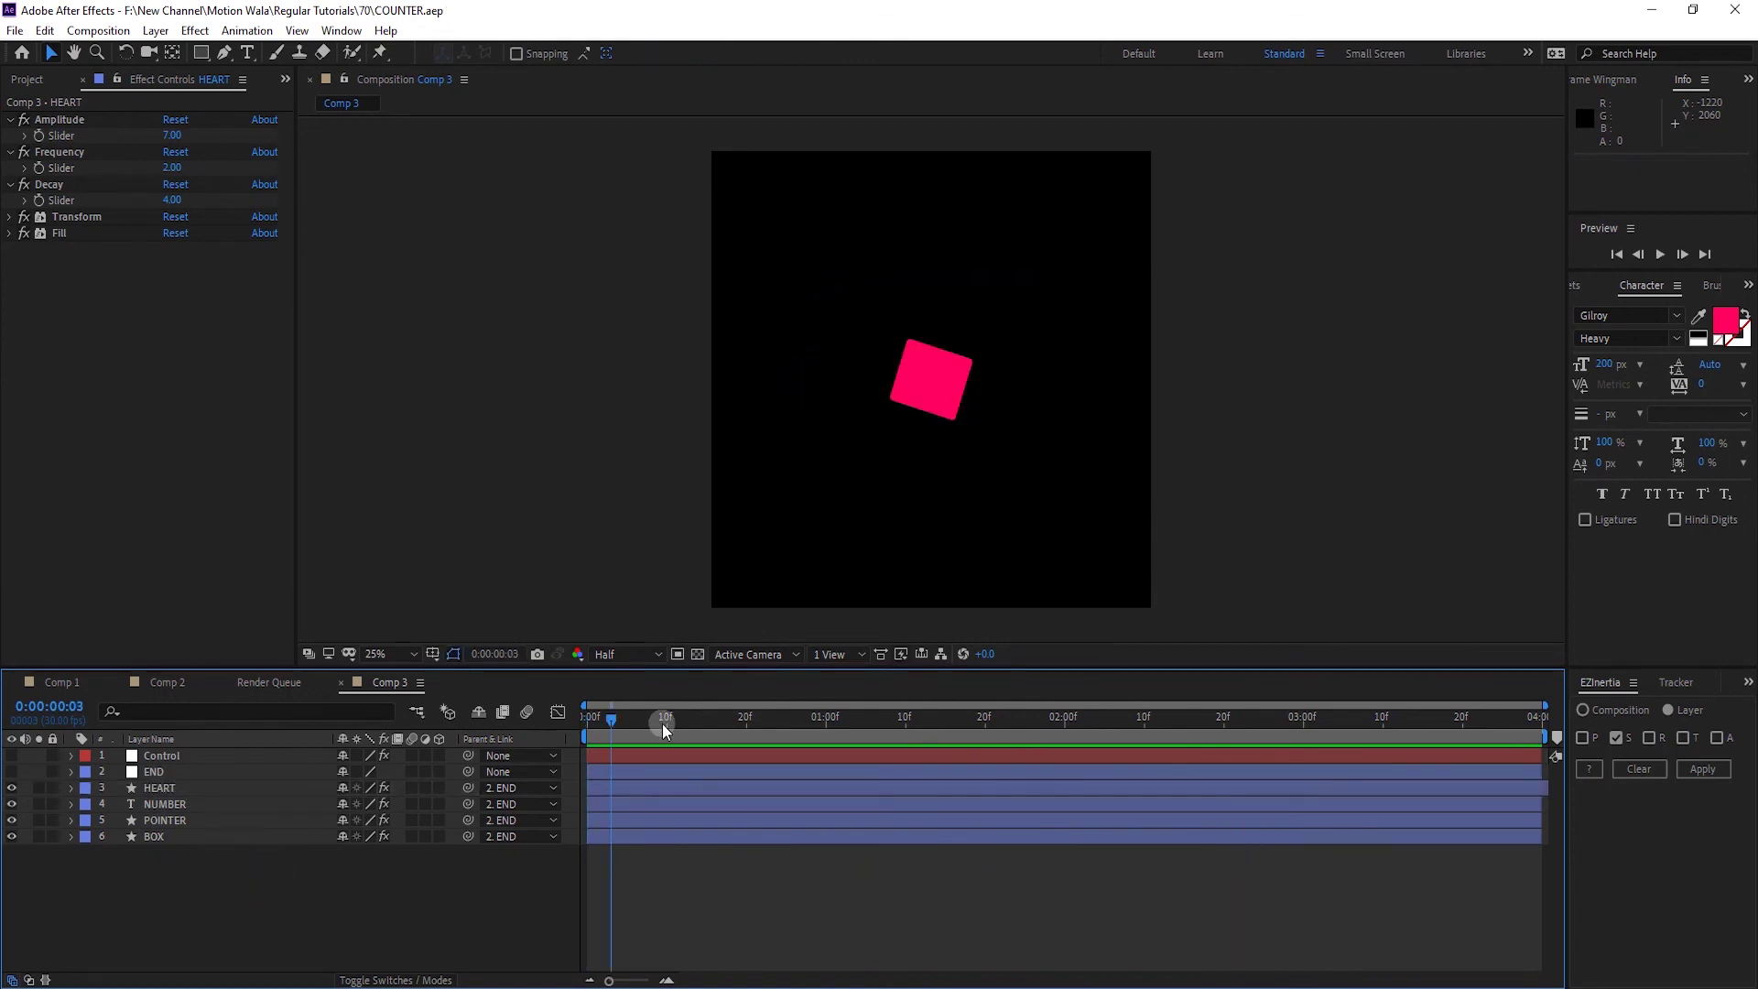
drag(664, 727, 941, 727)
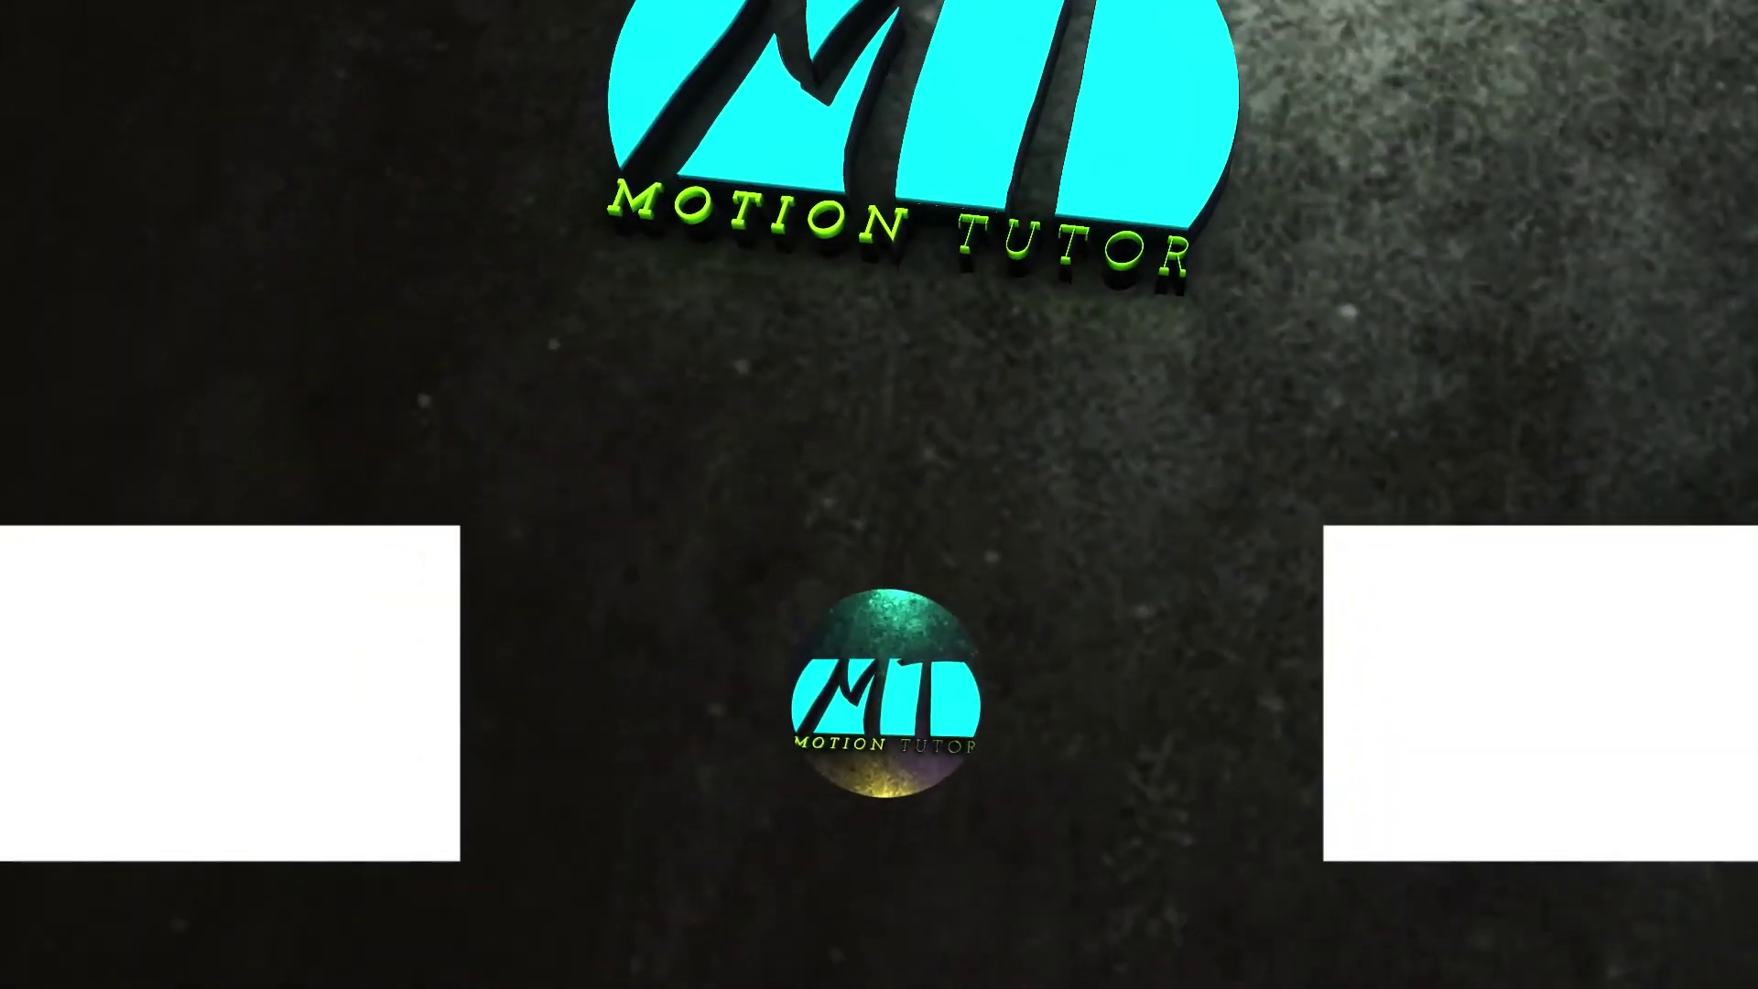